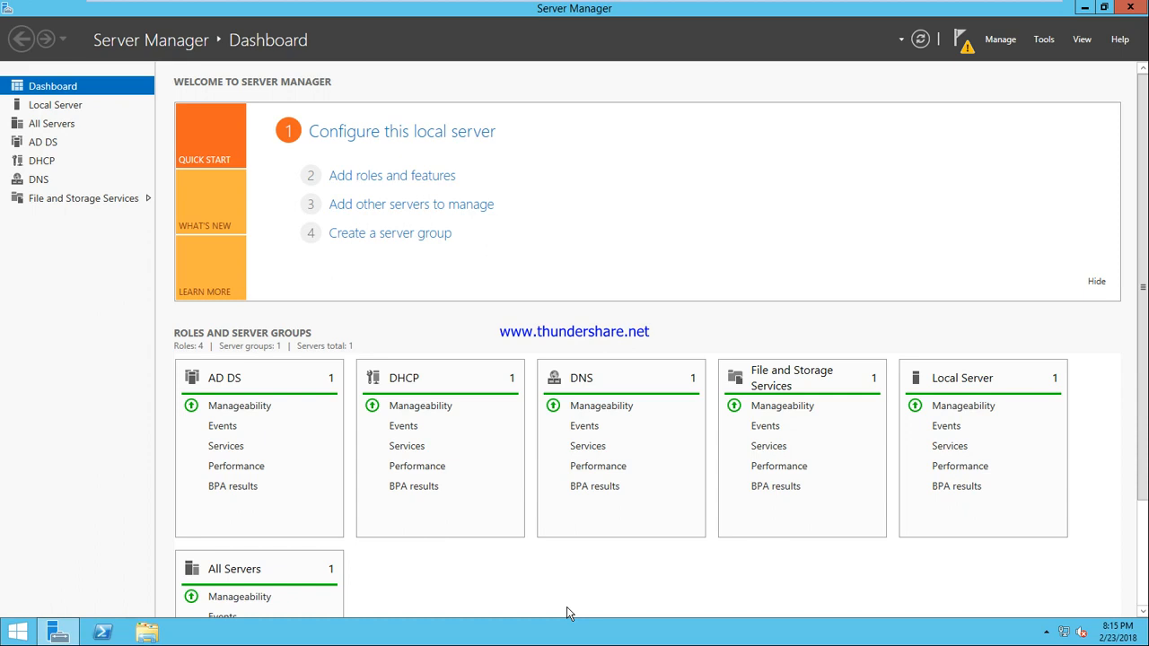
# Step: Hide Server Manager, refresh the desktop, and launch Notepad from the Run box
pyautogui.click(1086, 8)
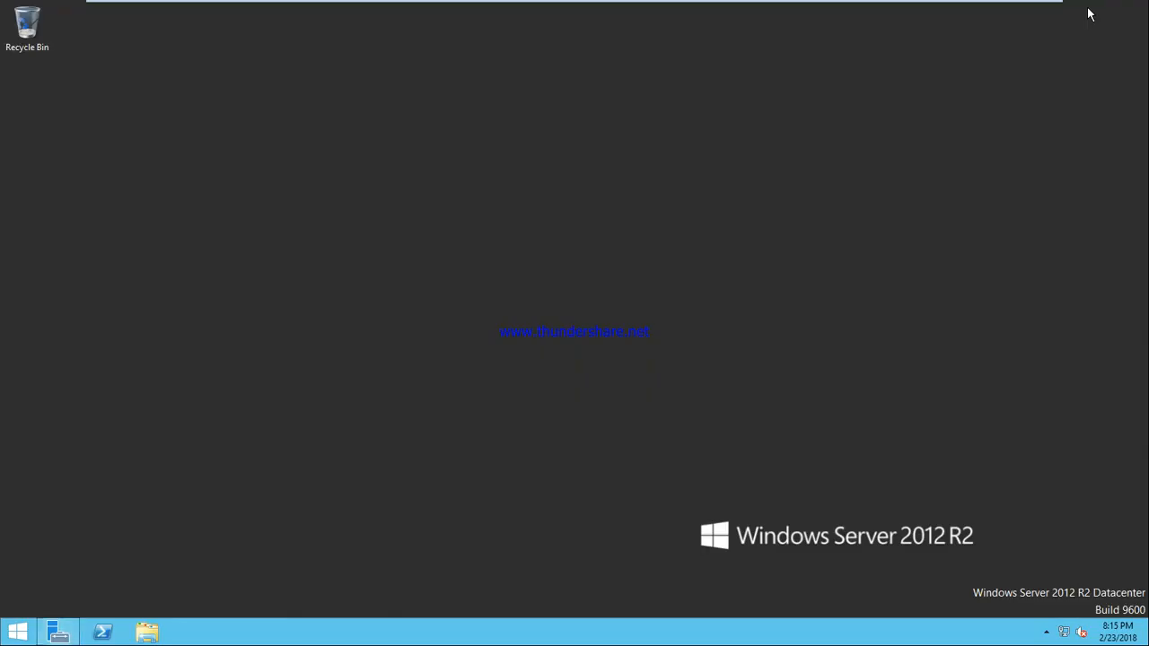
pyautogui.rightClick(385, 189)
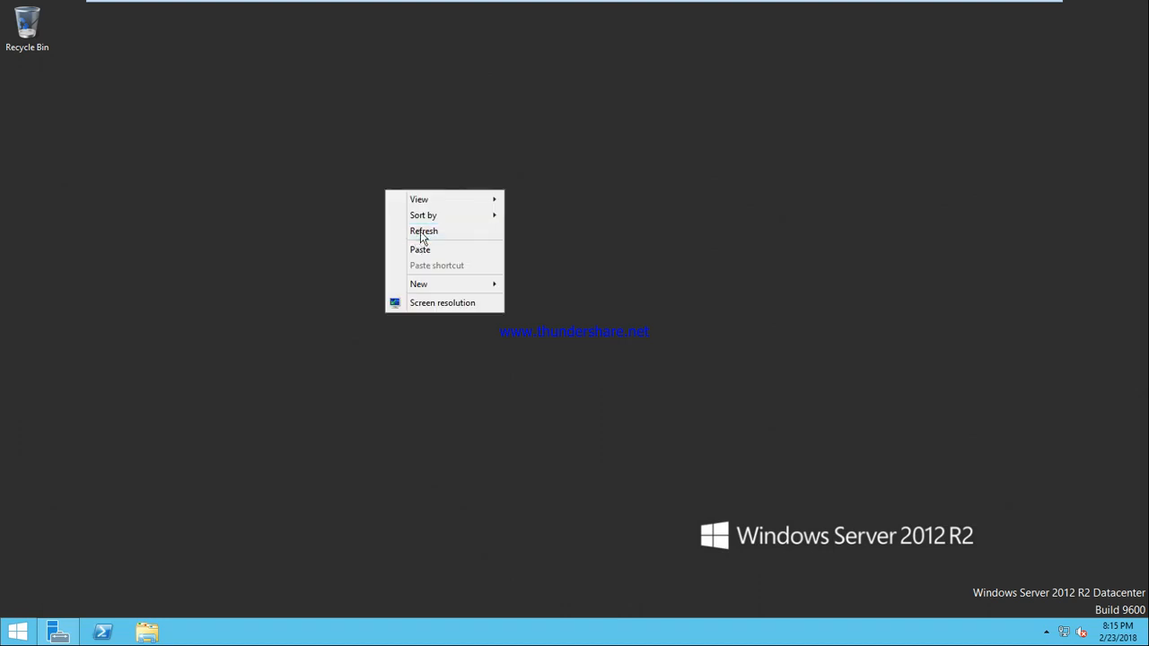
pyautogui.click(420, 230)
pyautogui.press('super+r')
pyautogui.write('notepas')
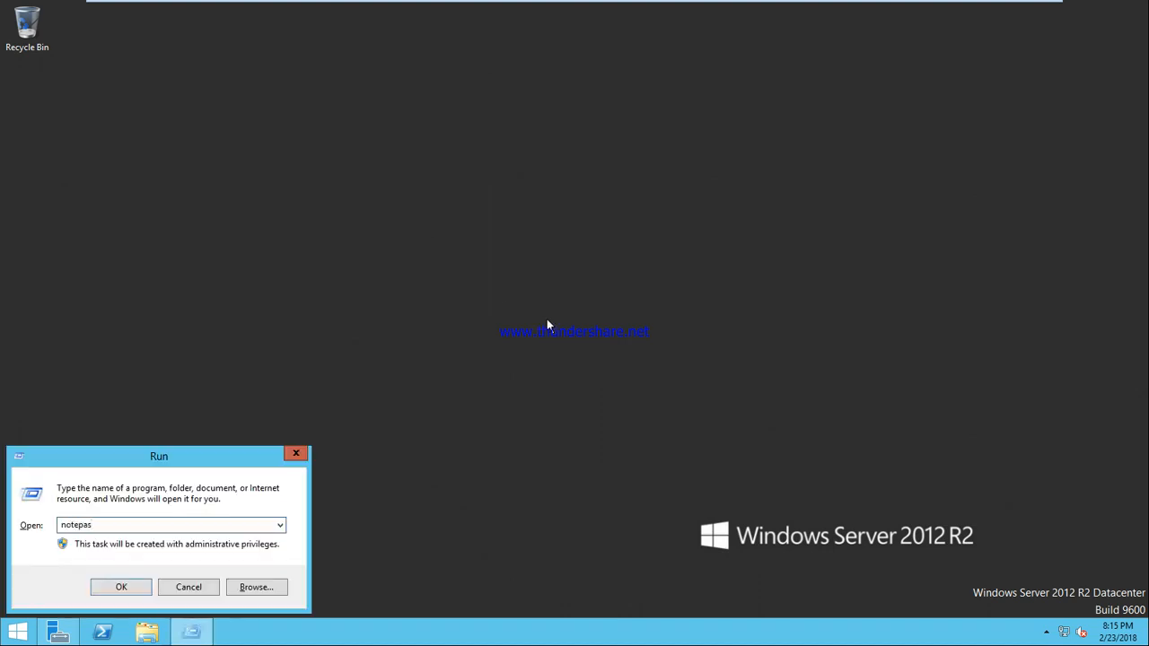
pyautogui.press('Return')
# Step: Write 'Profiles', '1- Local' and '2- Roaming' on separate lines in the note
pyautogui.write('Profile')
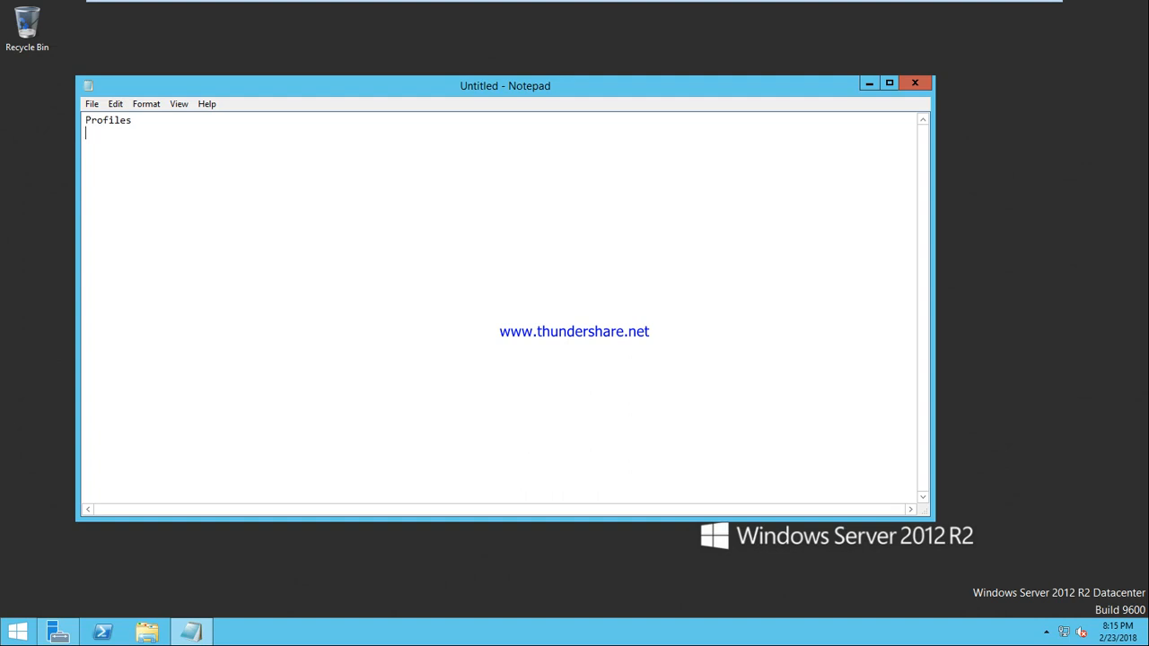
pyautogui.write('s')
pyautogui.press('Return')
pyautogui.write('1- Local')
pyautogui.press('Return')
pyautogui.write('2- Roaming')
pyautogui.moveTo(702, 4)
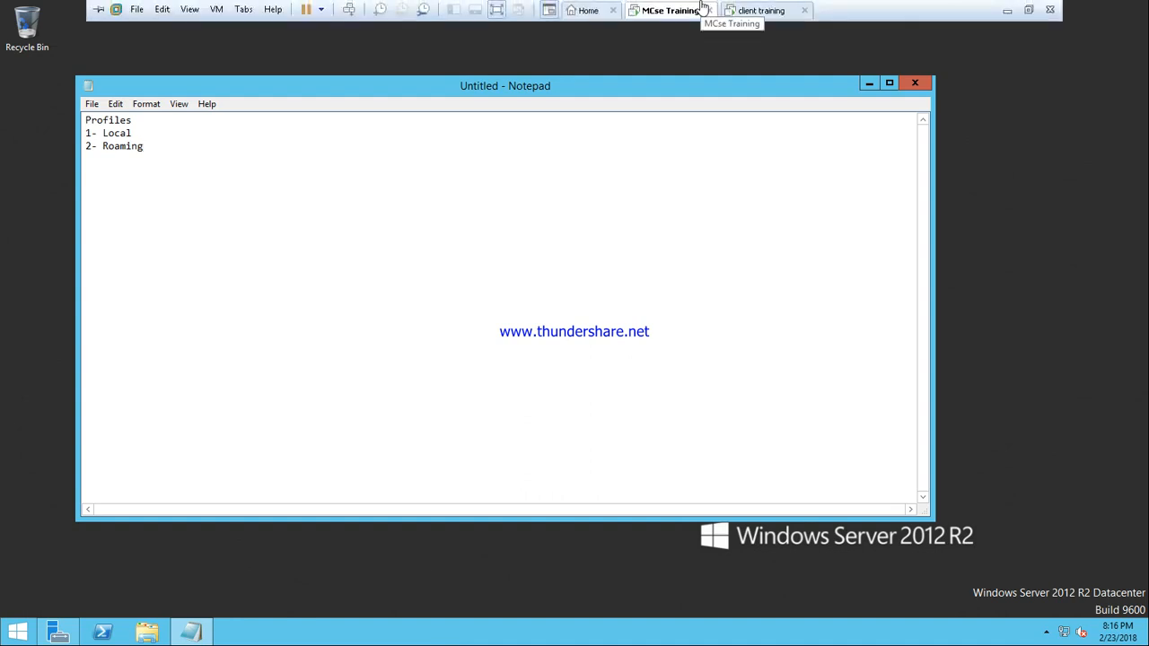
pyautogui.click(769, 16)
pyautogui.click(672, 16)
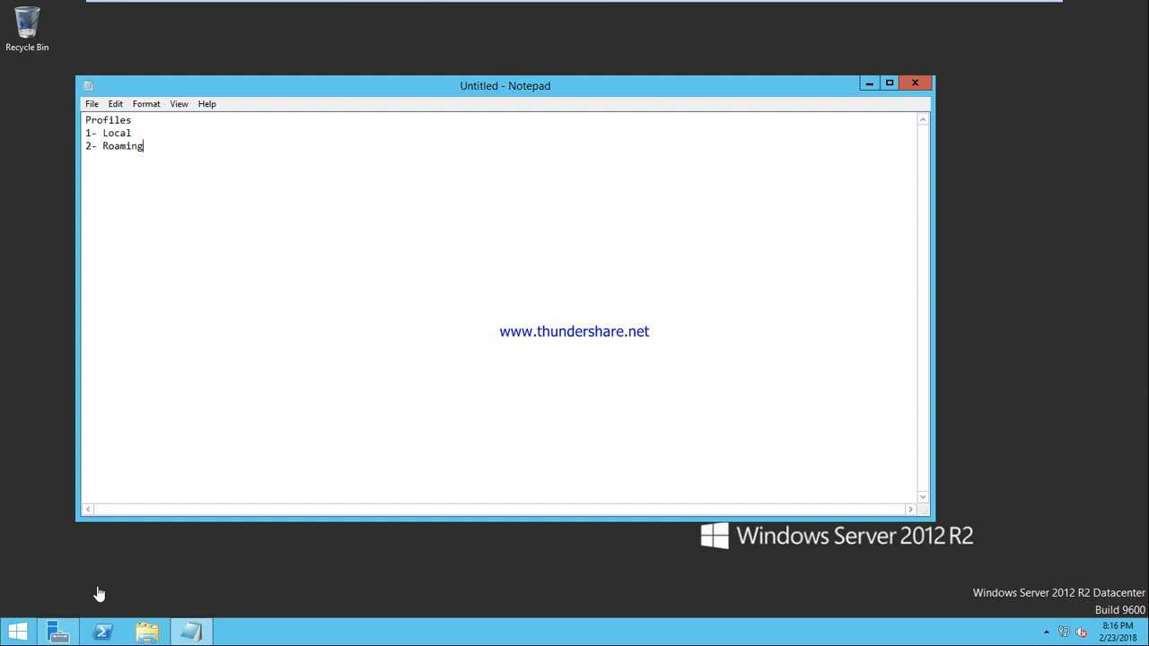
# Step: Launch dsa.msc, open the ciscom.com Users container, and maximize the window
pyautogui.press('super+r')
pyautogui.write('dsa.msc')
pyautogui.press('Return')
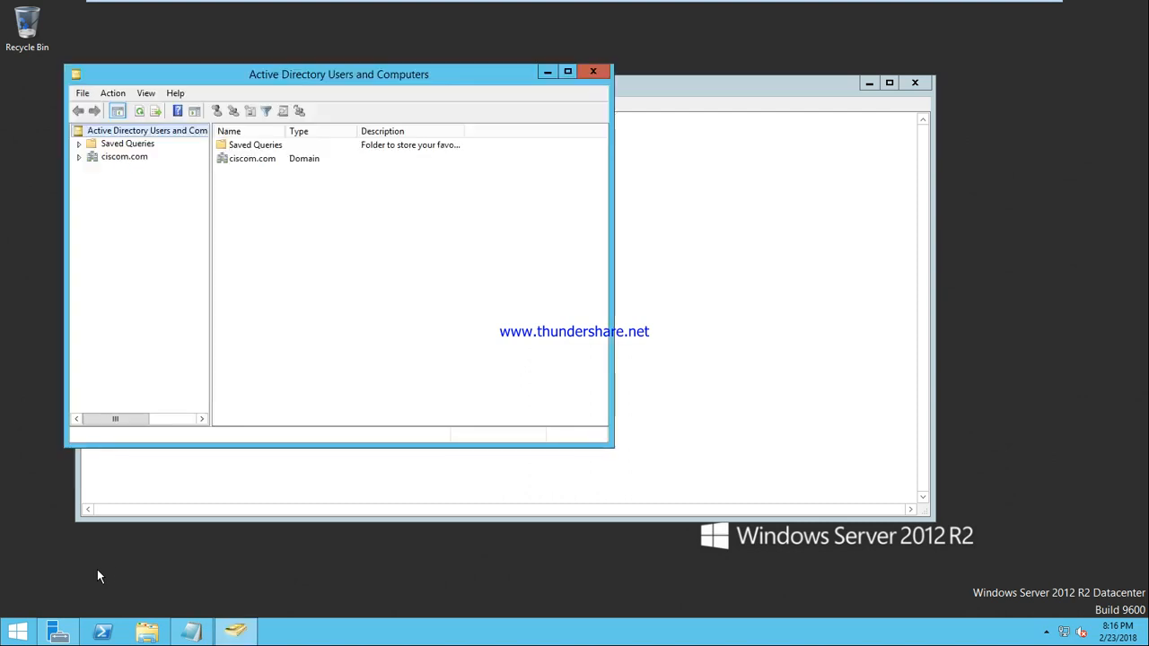
pyautogui.click(79, 157)
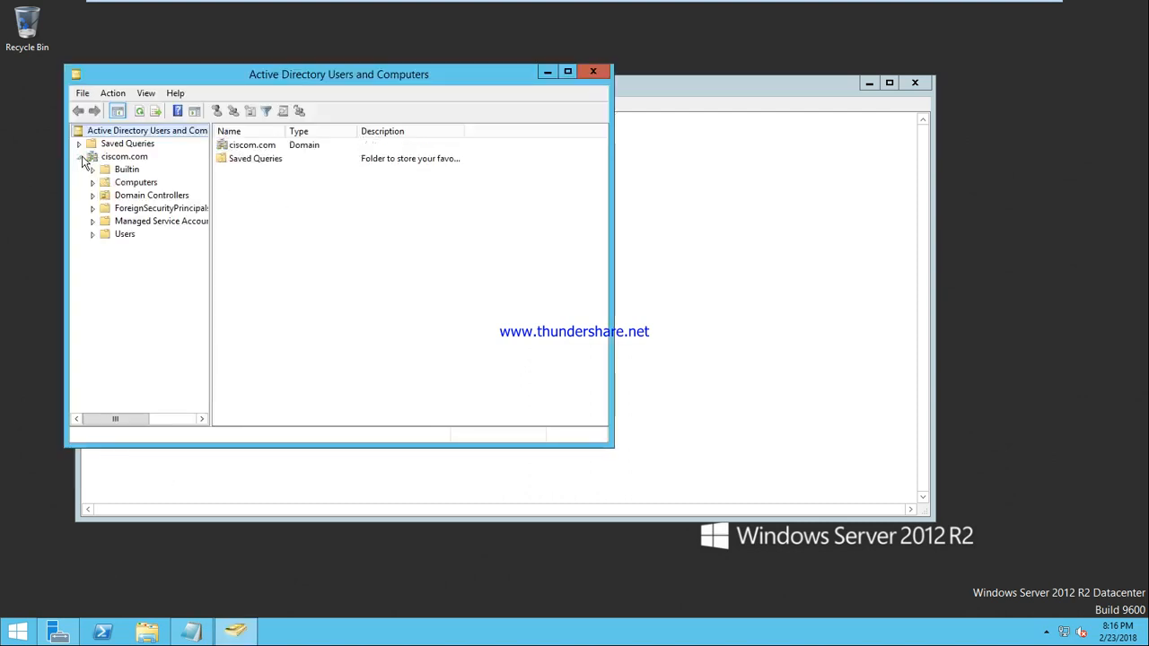
pyautogui.click(111, 238)
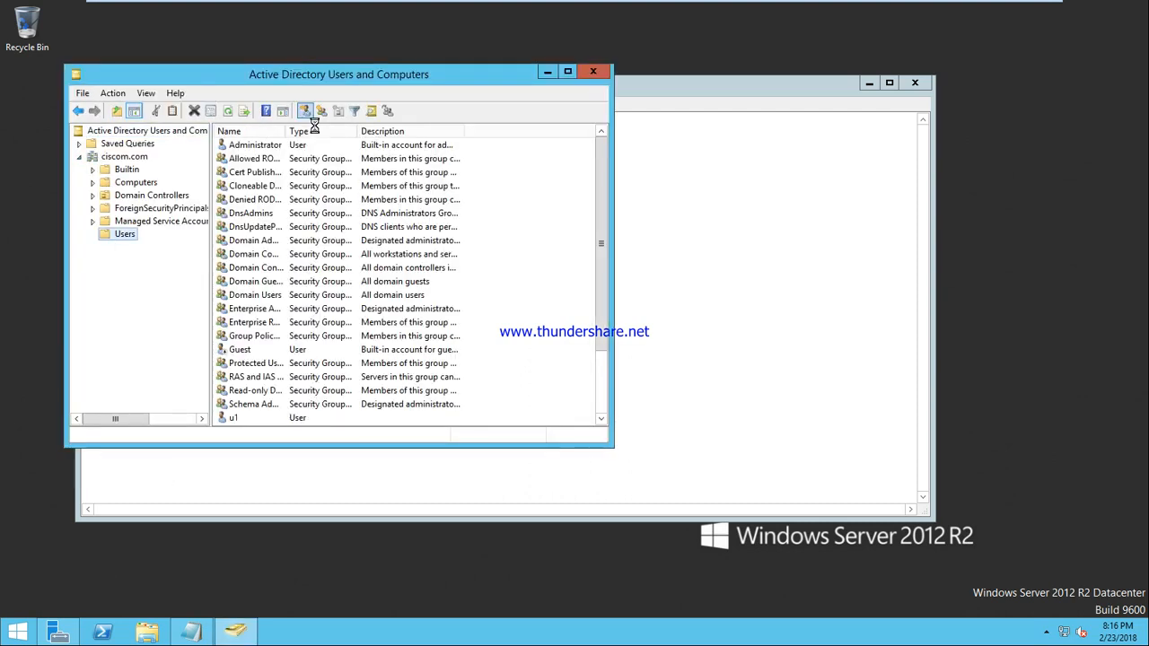
pyautogui.click(306, 115)
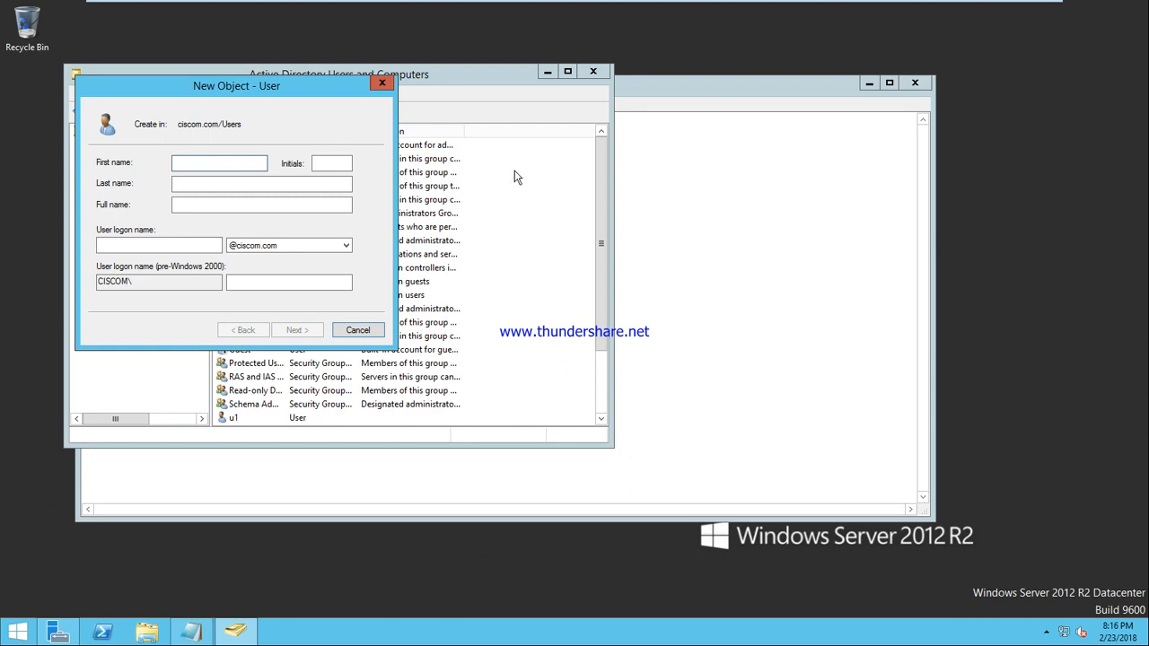
pyautogui.click(570, 75)
pyautogui.click(371, 330)
pyautogui.click(567, 72)
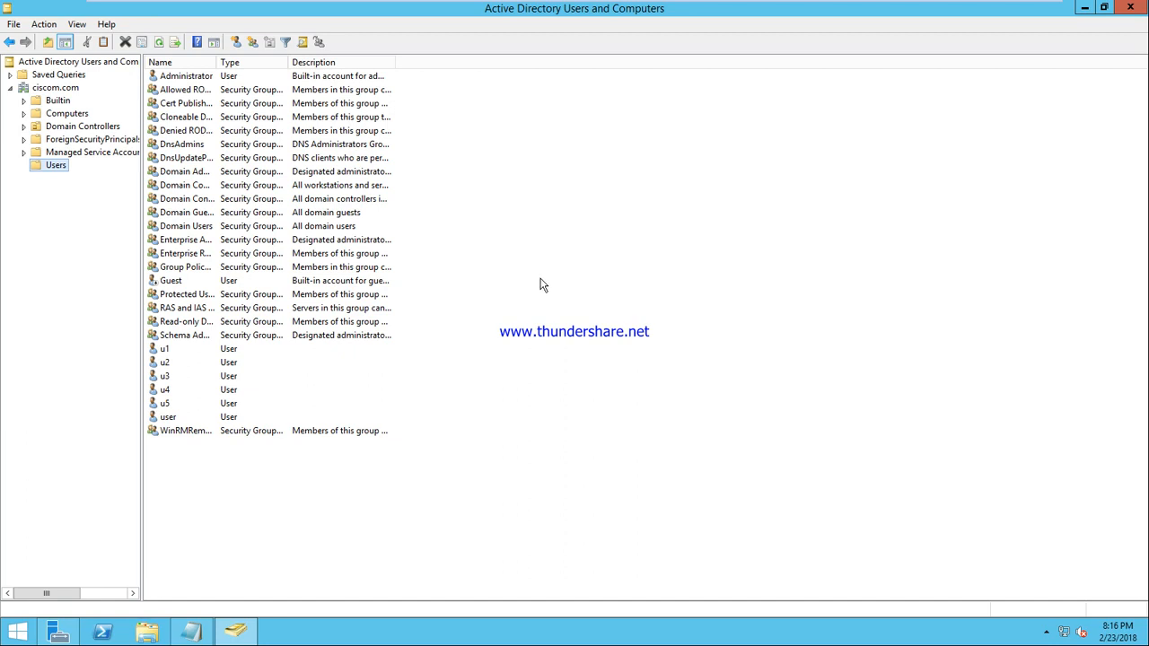
# Step: Create user u6 with logon name u6, without forcing a password change at logon
pyautogui.click(237, 45)
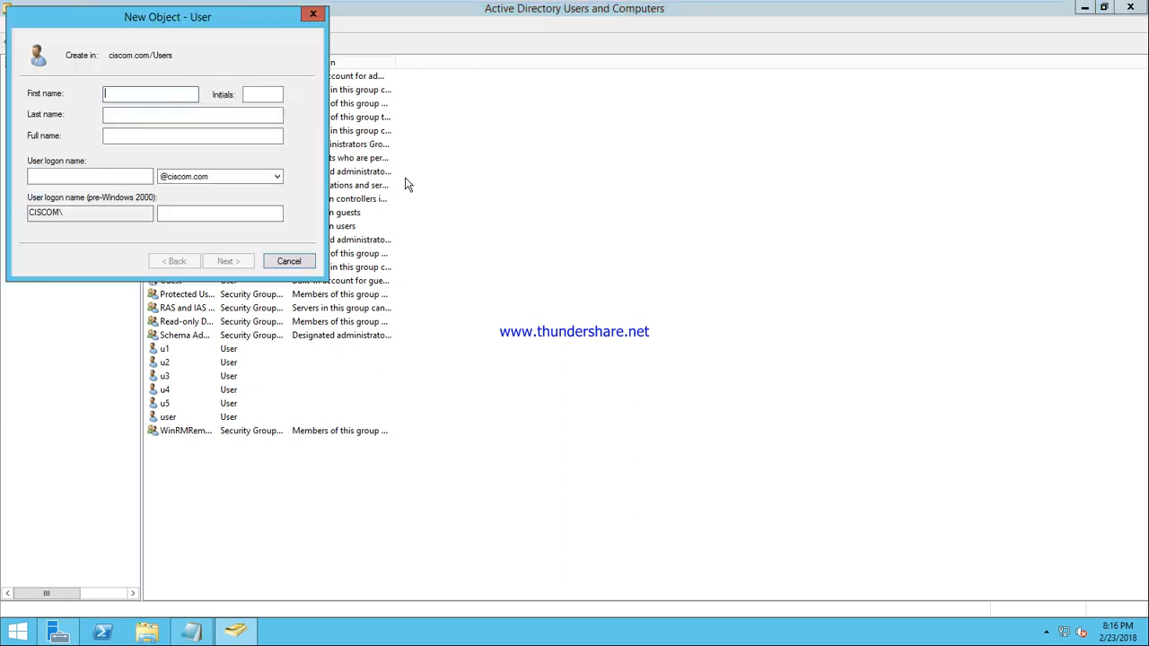
pyautogui.write('u6')
pyautogui.press('Tab')
pyautogui.press('Tab')
pyautogui.press('Tab')
pyautogui.press('Tab')
pyautogui.write('u6')
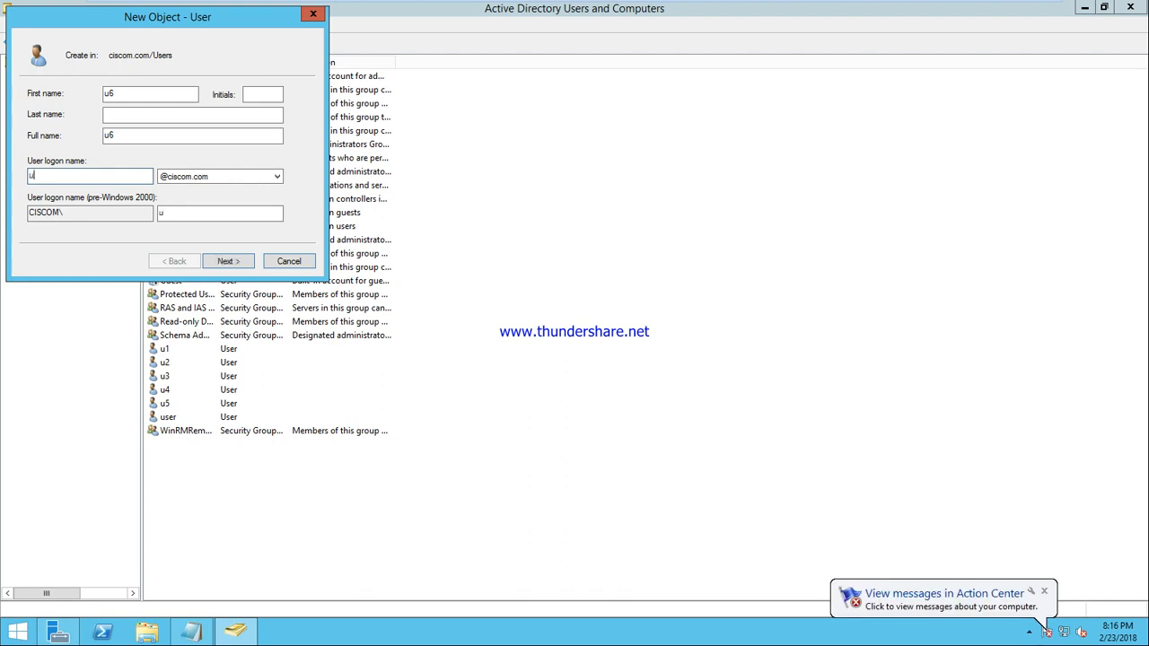
pyautogui.press('Return')
pyautogui.press('Tab')
pyautogui.press('Tab')
pyautogui.press('space')
pyautogui.press('Return')
pyautogui.press('Return')
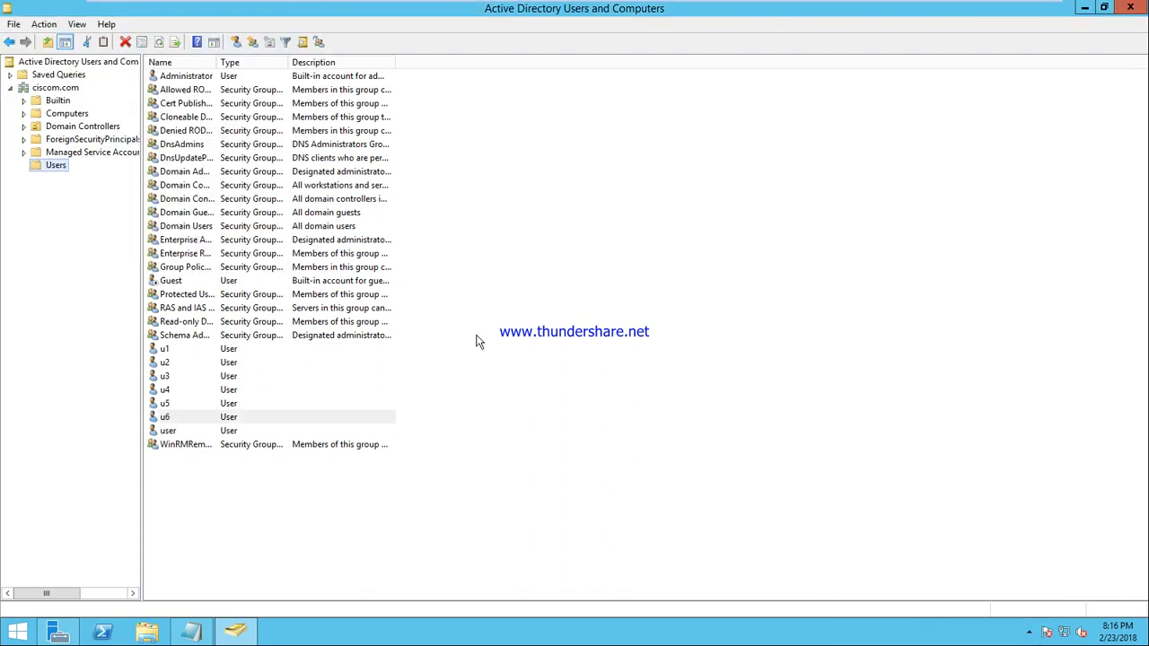
# Step: On the client VM, attempt a CISCOM logon as u6 and dismiss the no-logon-servers error
pyautogui.click(750, 10)
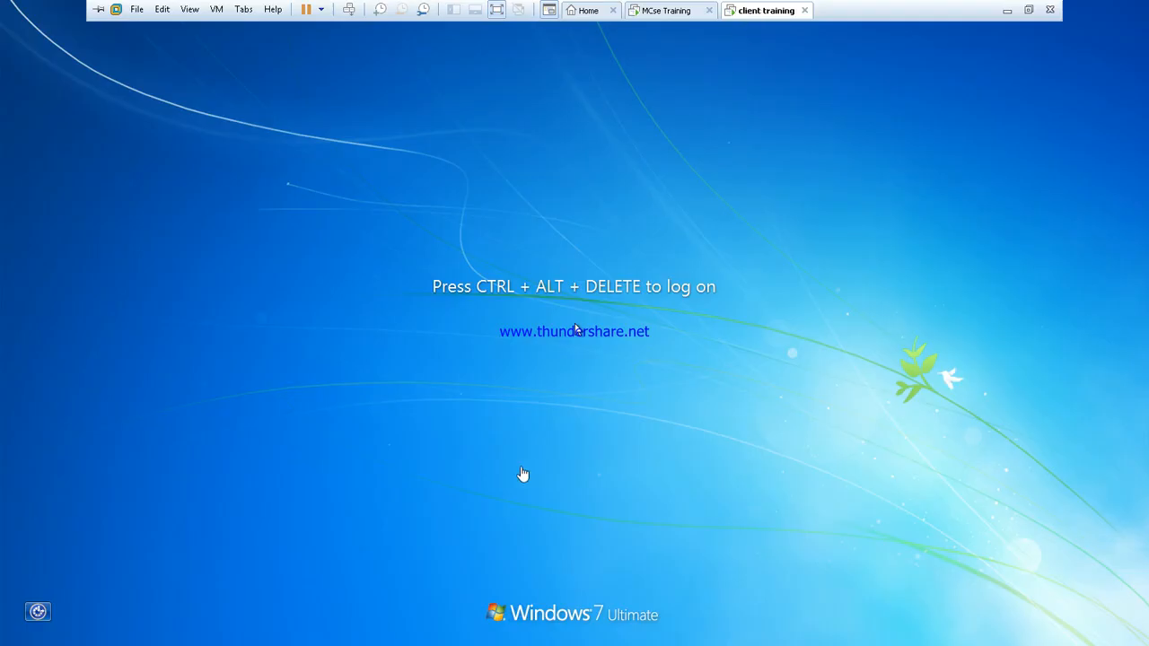
pyautogui.click(349, 9)
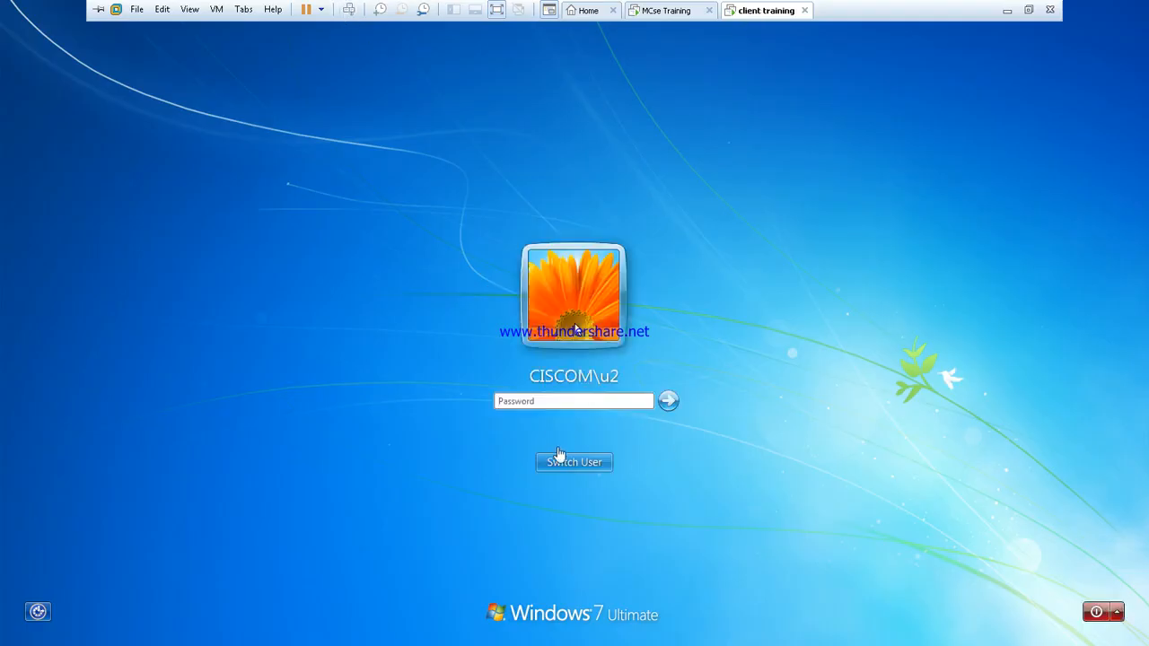
pyautogui.click(558, 458)
pyautogui.click(631, 370)
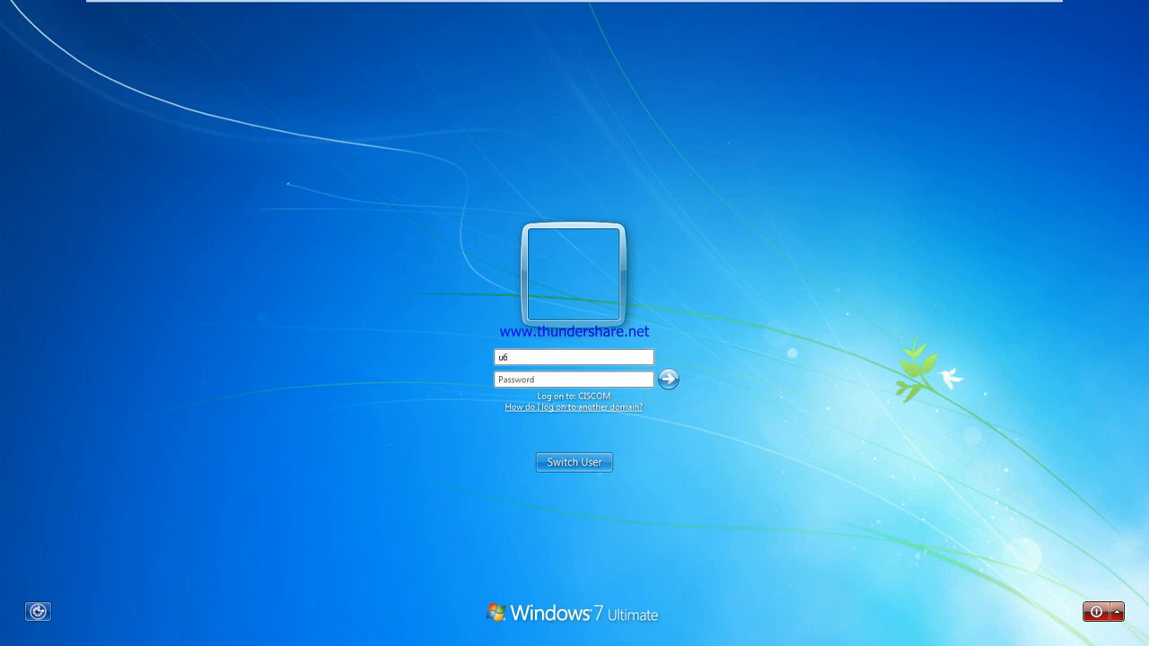
pyautogui.write('u6')
pyautogui.press('Return')
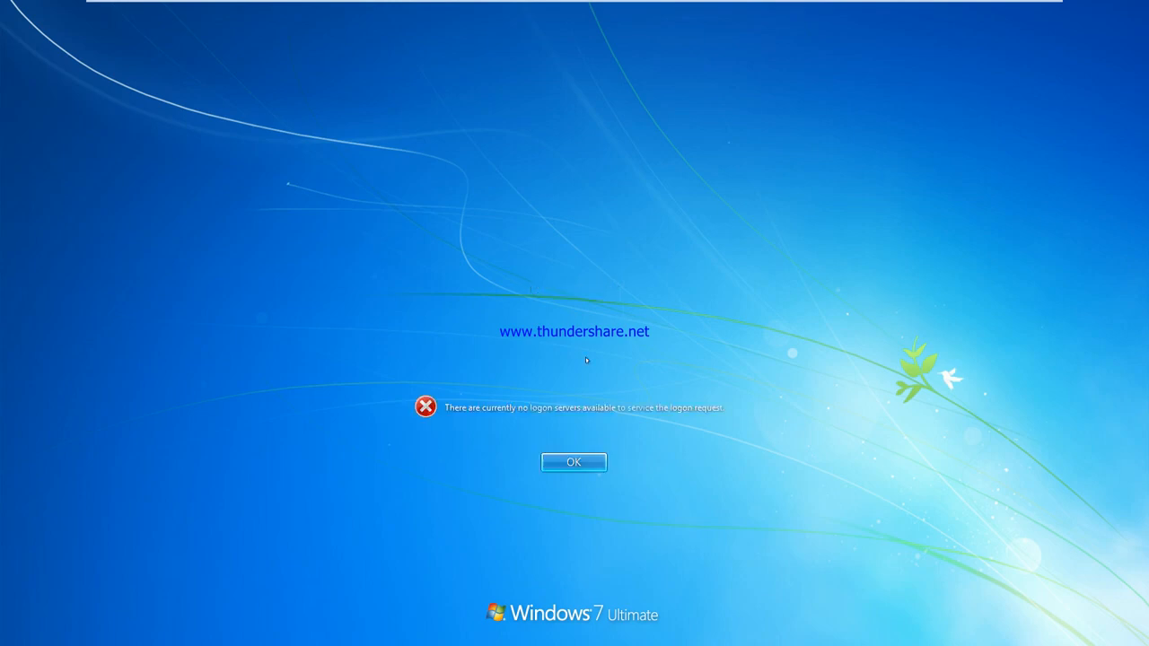
pyautogui.click(583, 463)
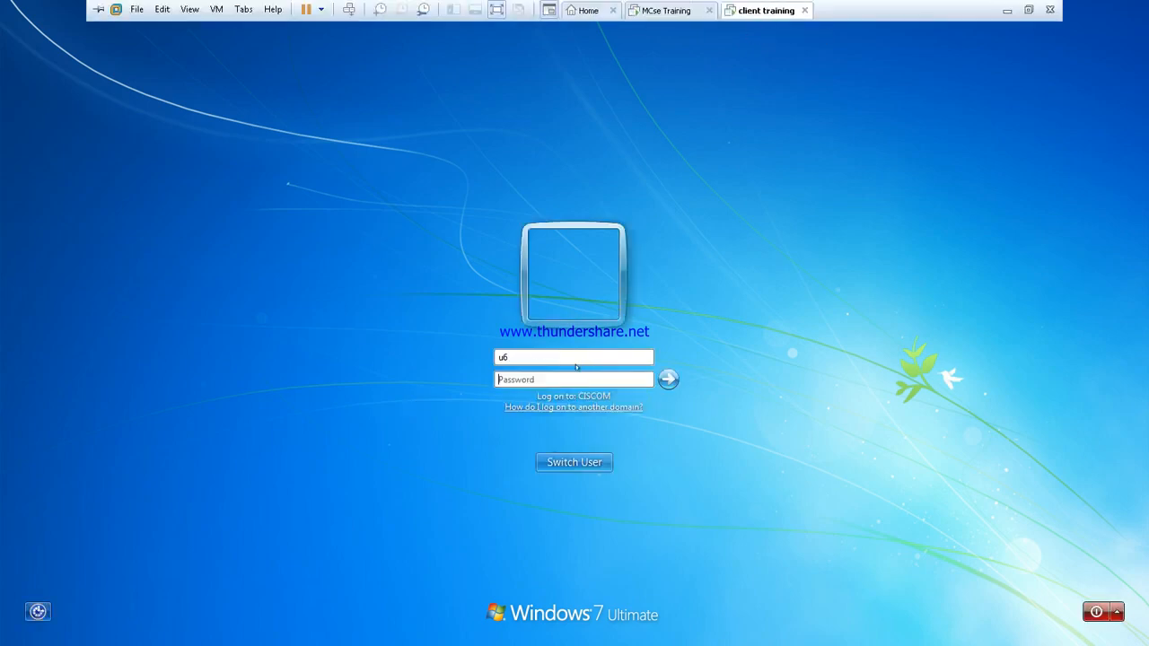
# Step: Check the server's network adapter, then switch the client training VM's network to Host-only
pyautogui.rightClick(679, 12)
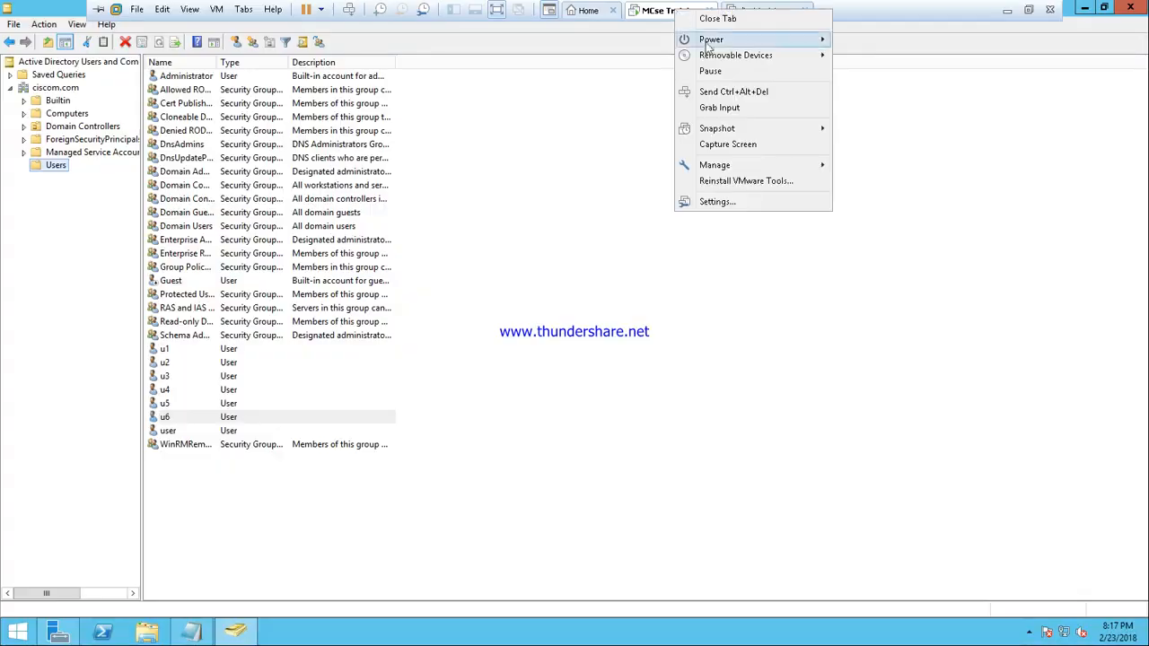
pyautogui.click(730, 207)
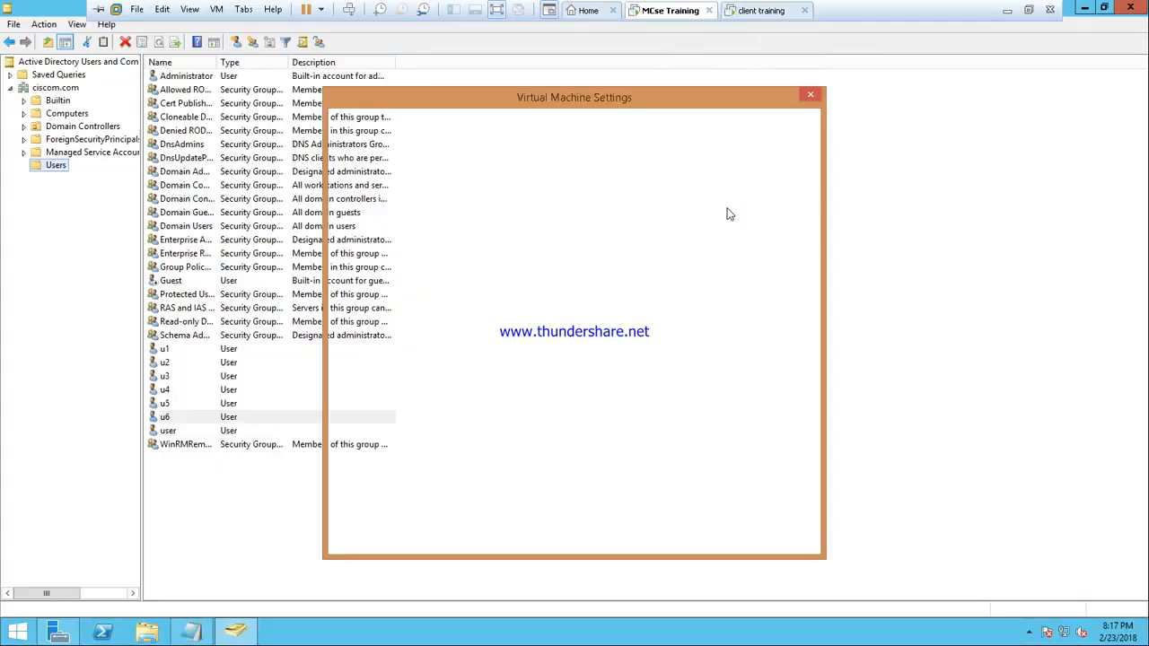
pyautogui.click(440, 210)
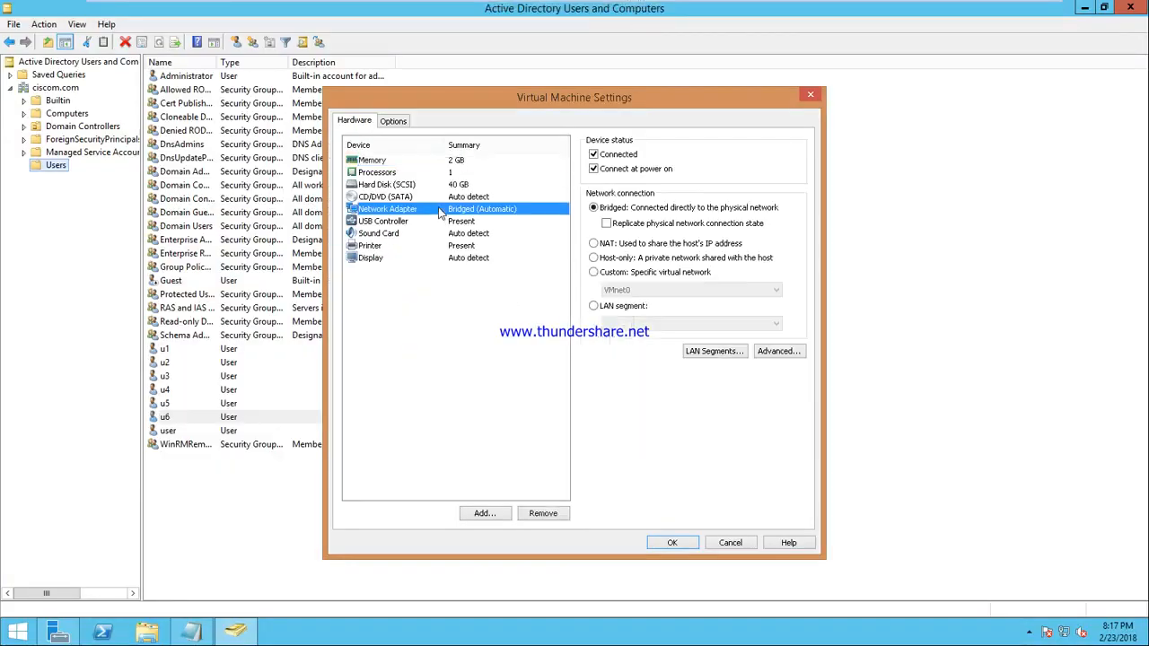
pyautogui.click(731, 544)
pyautogui.click(753, 10)
pyautogui.rightClick(756, 10)
pyautogui.click(802, 197)
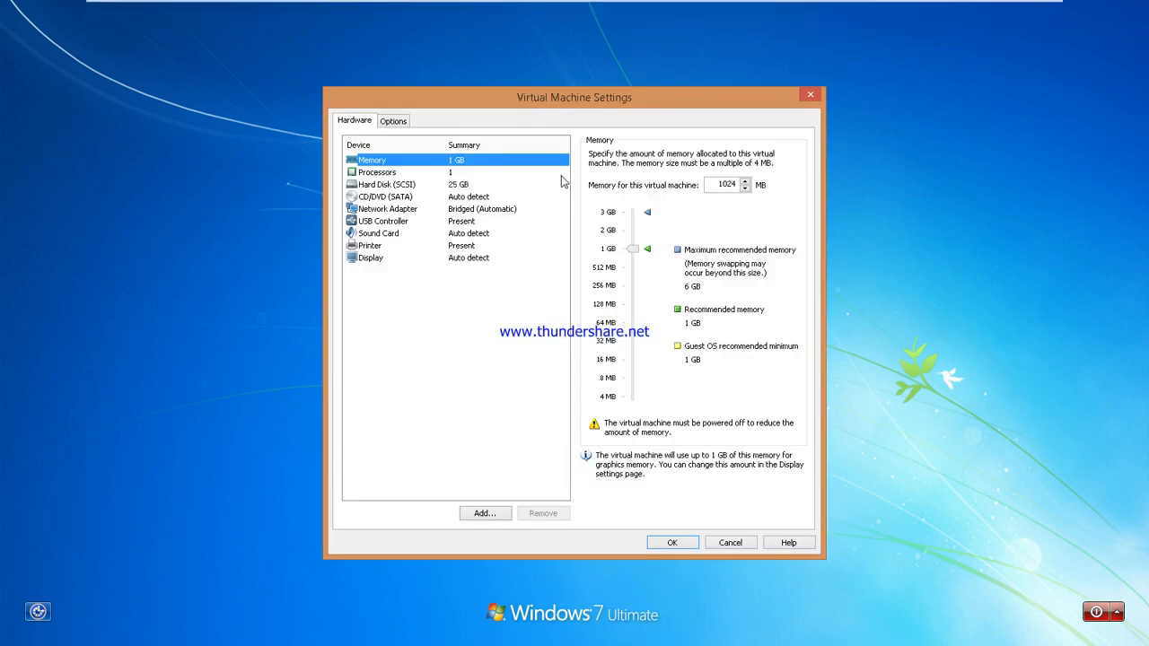
pyautogui.click(395, 211)
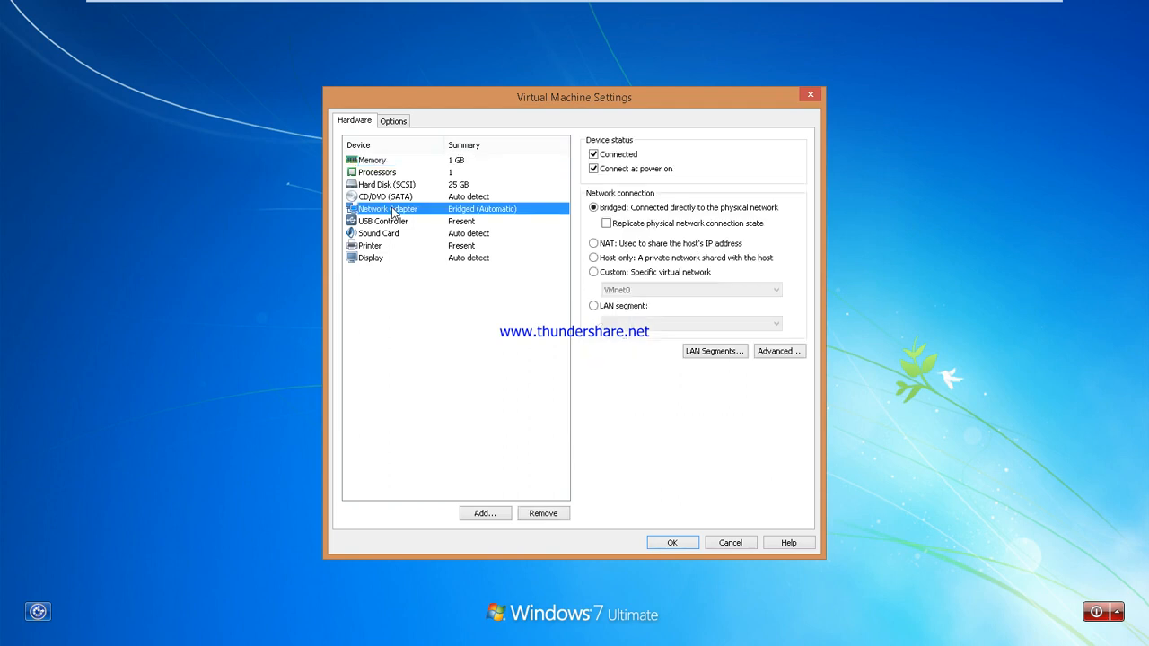
pyautogui.click(593, 259)
pyautogui.click(680, 540)
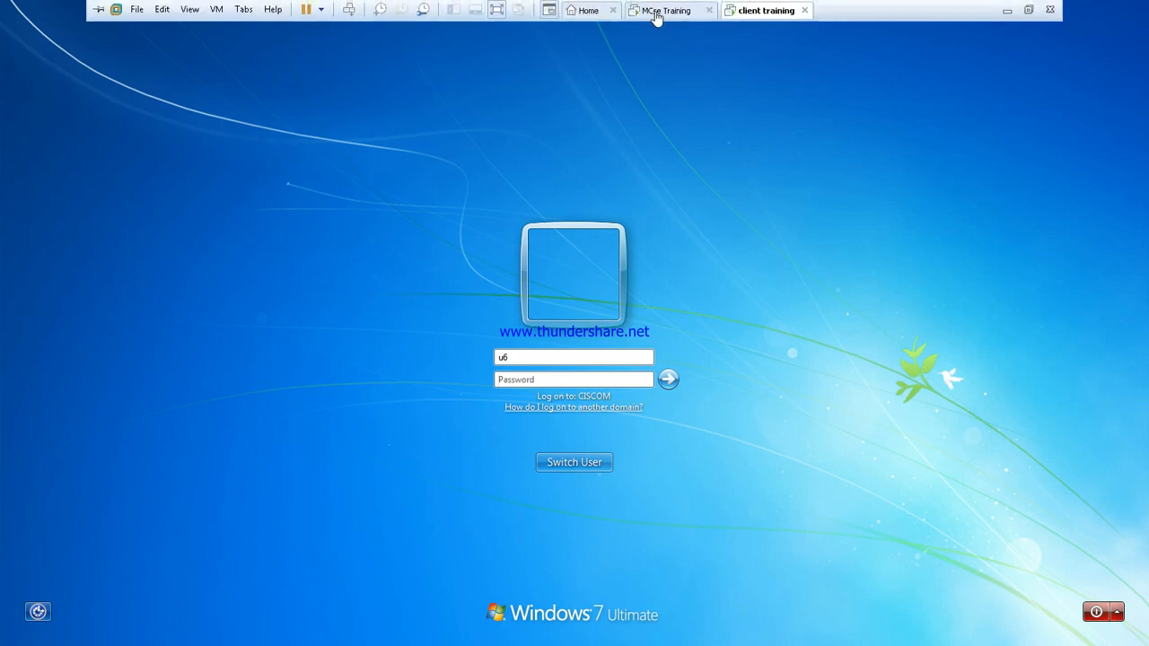
# Step: Switch the MCse Training VM's network adapter to Host-only and return to the client
pyautogui.rightClick(657, 11)
pyautogui.click(697, 204)
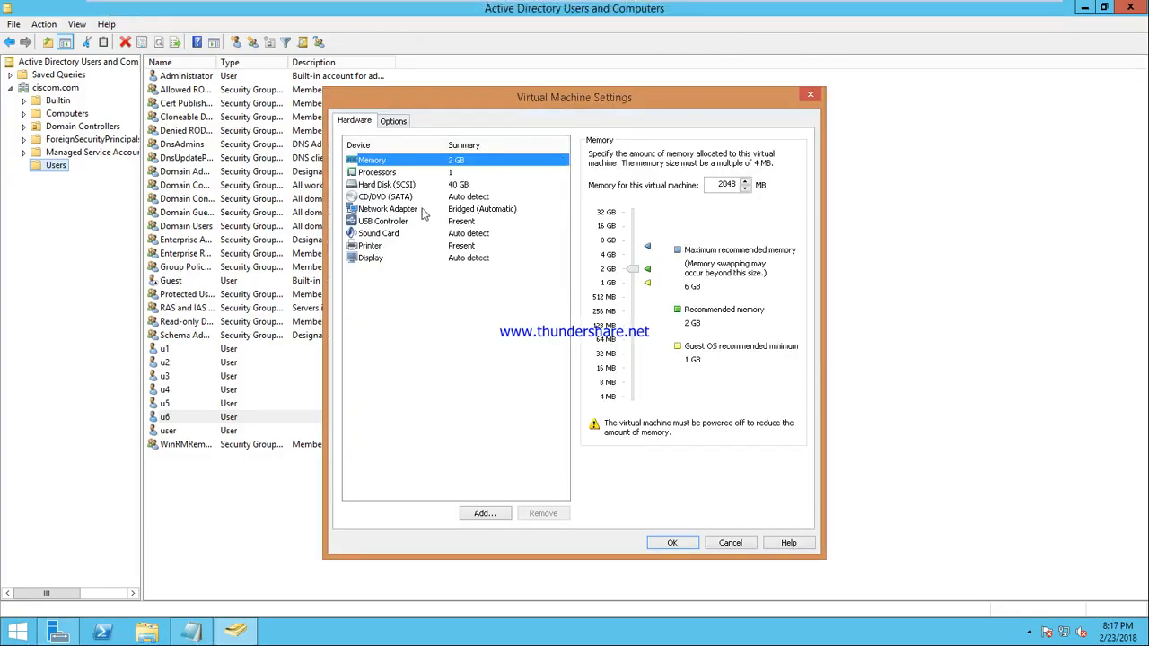
pyautogui.click(427, 209)
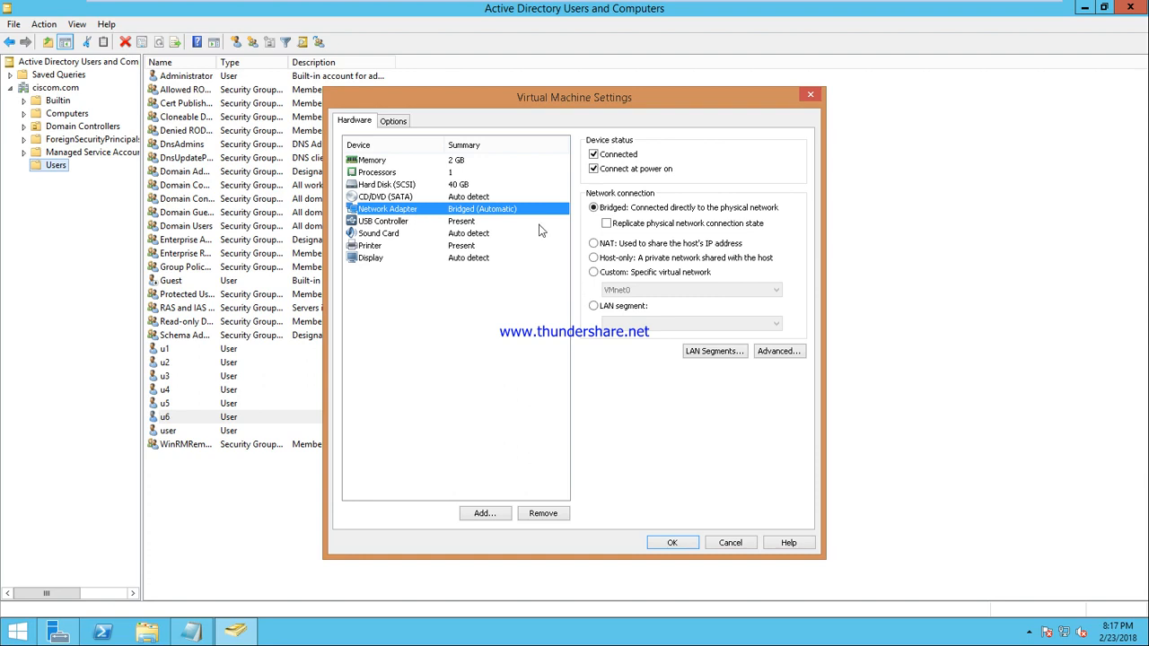
pyautogui.click(593, 258)
pyautogui.click(670, 542)
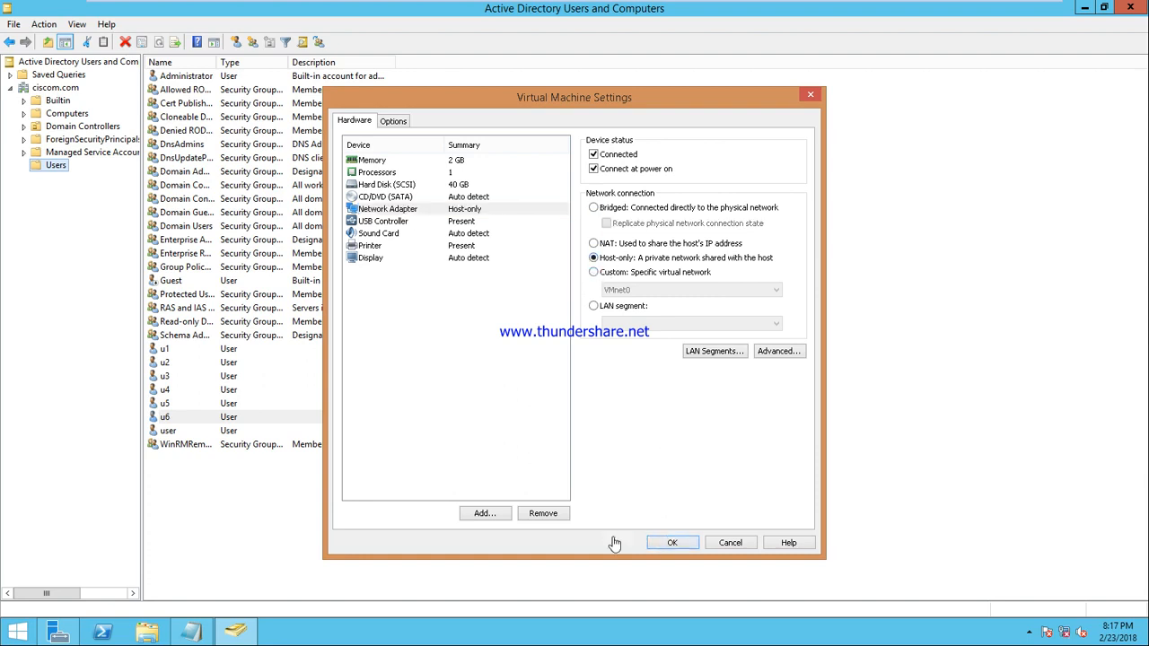
pyautogui.moveTo(605, 7)
pyautogui.click(754, 10)
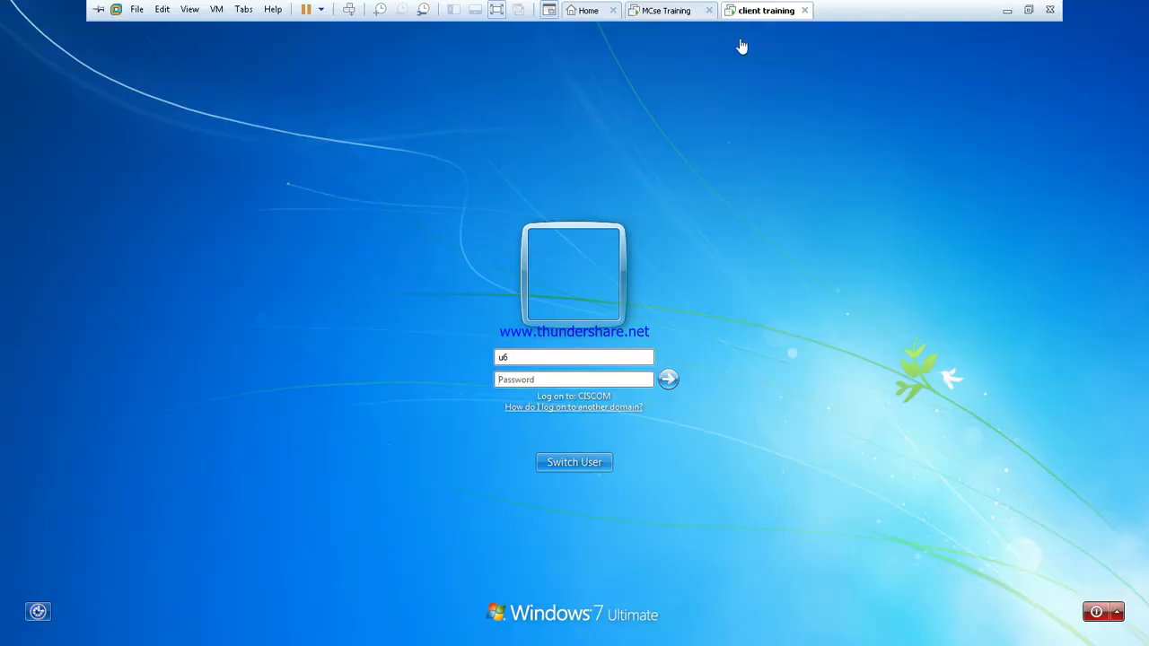
# Step: Log on to the client with the local account .\user instead of u6
pyautogui.click(517, 357)
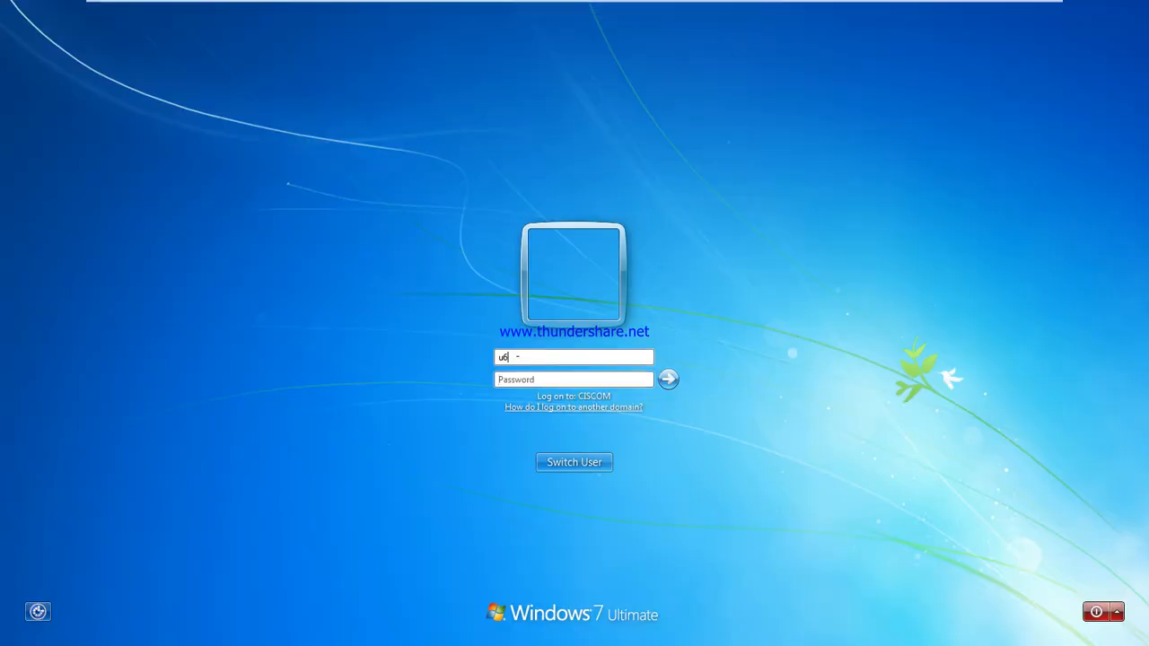
pyautogui.press('BackSpace')
pyautogui.press('BackSpace')
pyautogui.write('.\\user')
pyautogui.press('Return')
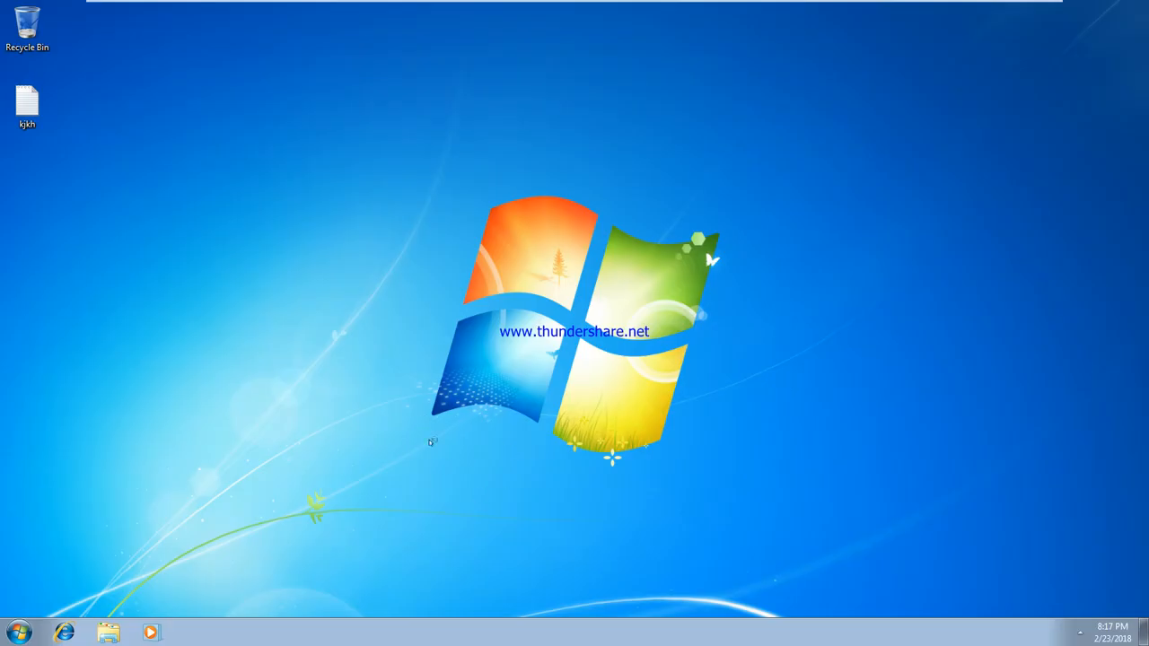
# Step: Run ipconfig in a command prompt, showing IPv4 192.168.10.10 with mask 255.255.255.0
pyautogui.press('super+r')
pyautogui.write('cmd')
pyautogui.press('Return')
pyautogui.write('ipconfig')
pyautogui.press('Return')
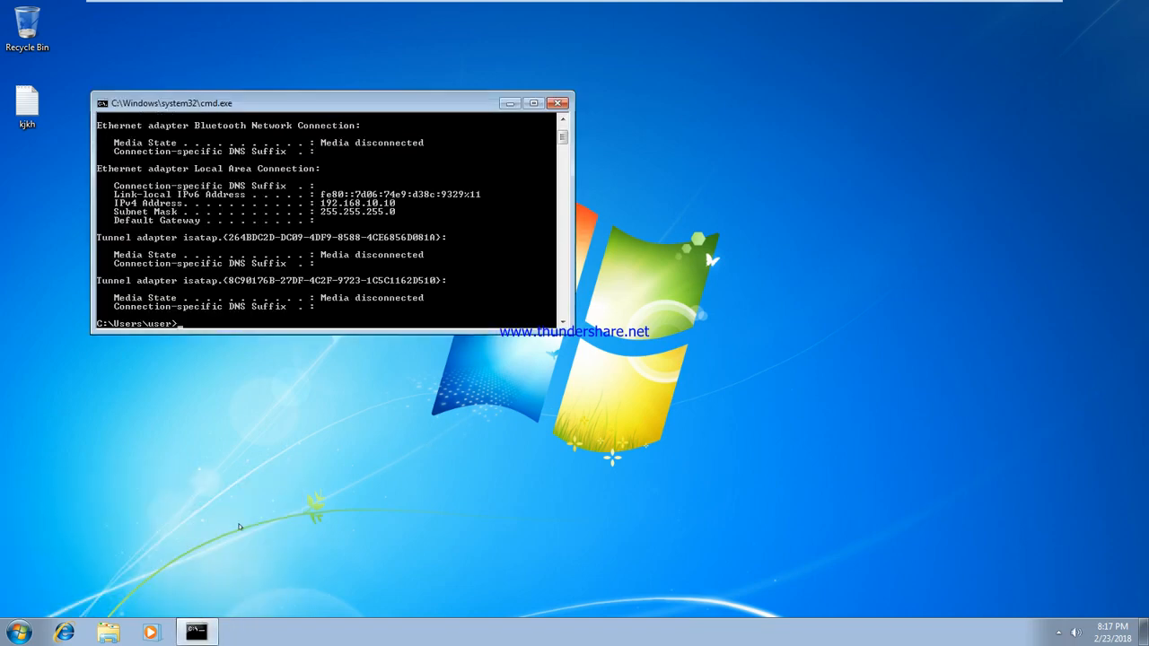
pyautogui.moveTo(375, 6)
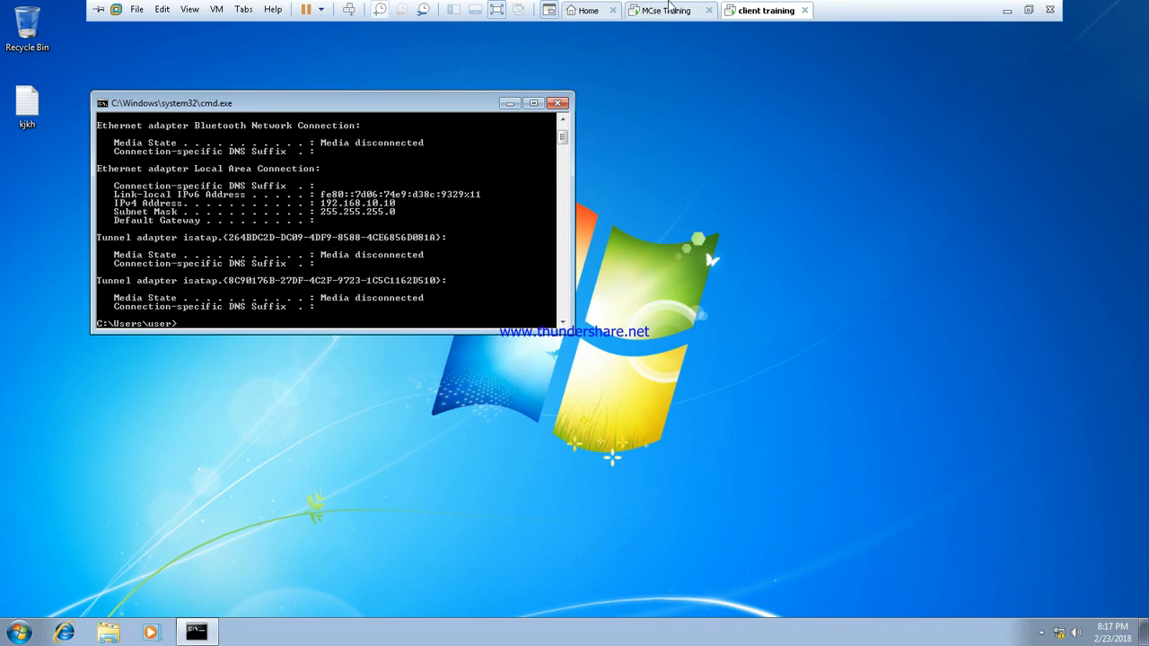
# Step: On the server, open a command prompt and run ipconfig
pyautogui.click(666, 11)
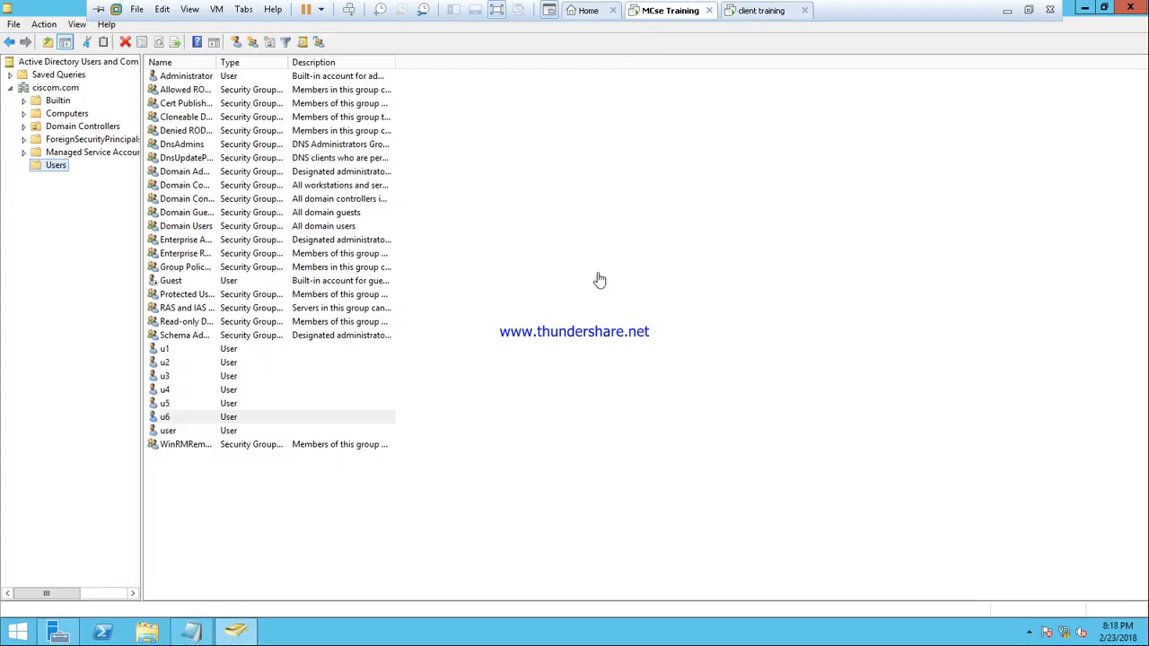
pyautogui.press('super+r')
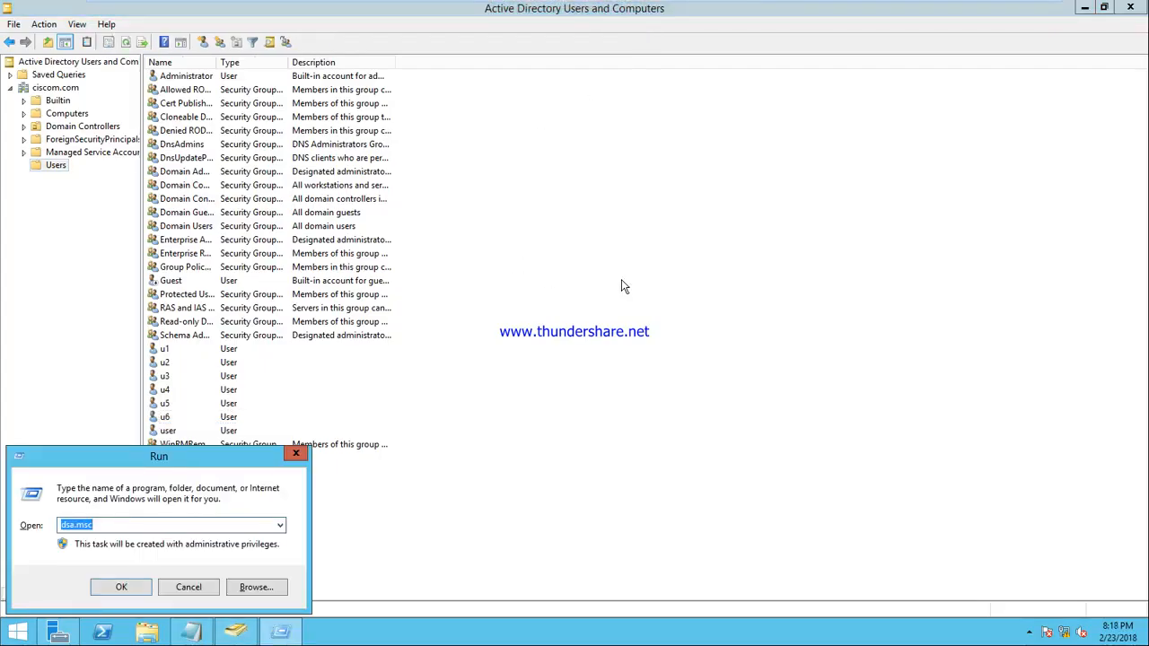
pyautogui.write('cmd')
pyautogui.press('Return')
pyautogui.write('ipconfig')
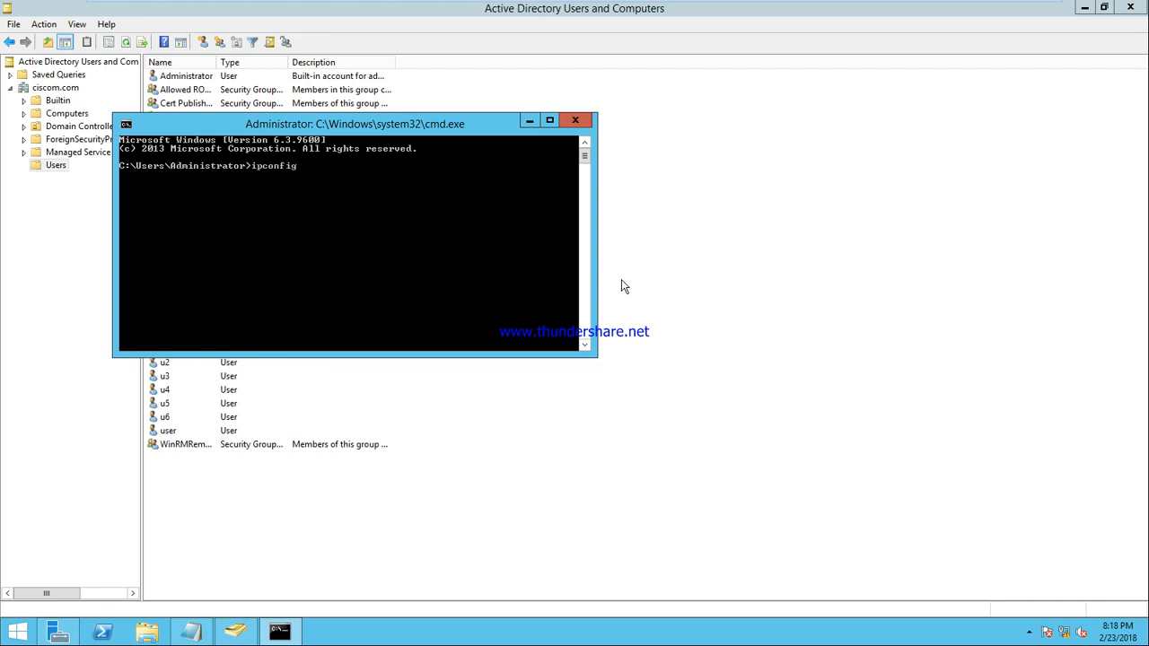
pyautogui.press('Return')
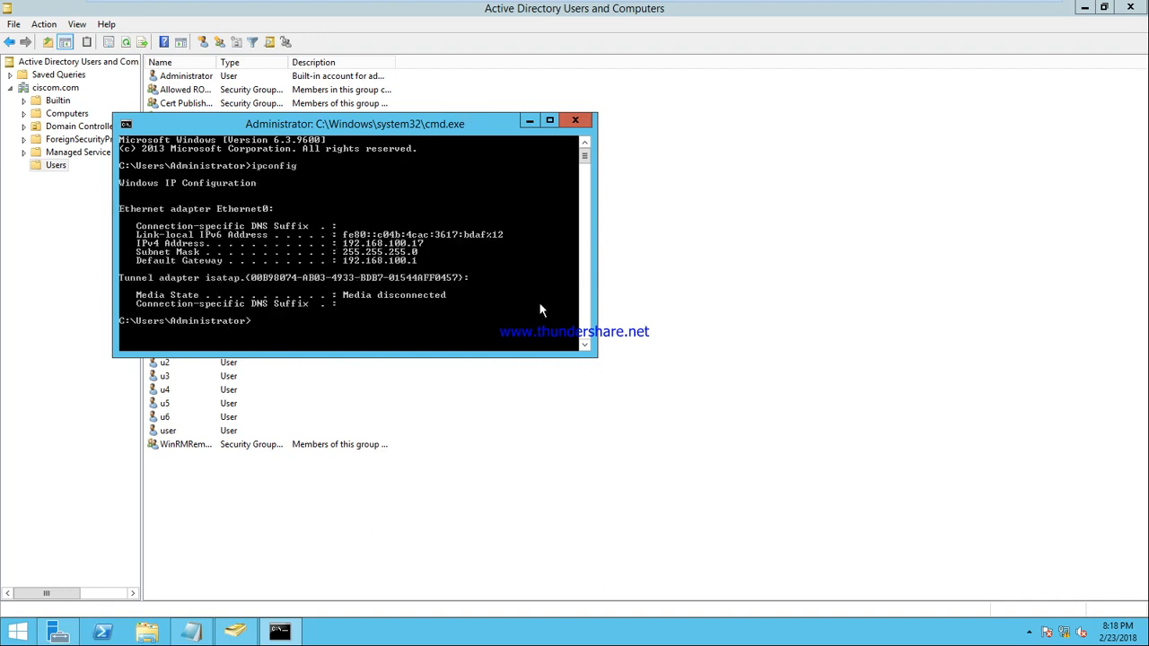
# Step: Release the server's IP address with ipconfig /release, opening Network and Sharing Center
pyautogui.write('ipcofnig /release')
pyautogui.press('Return')
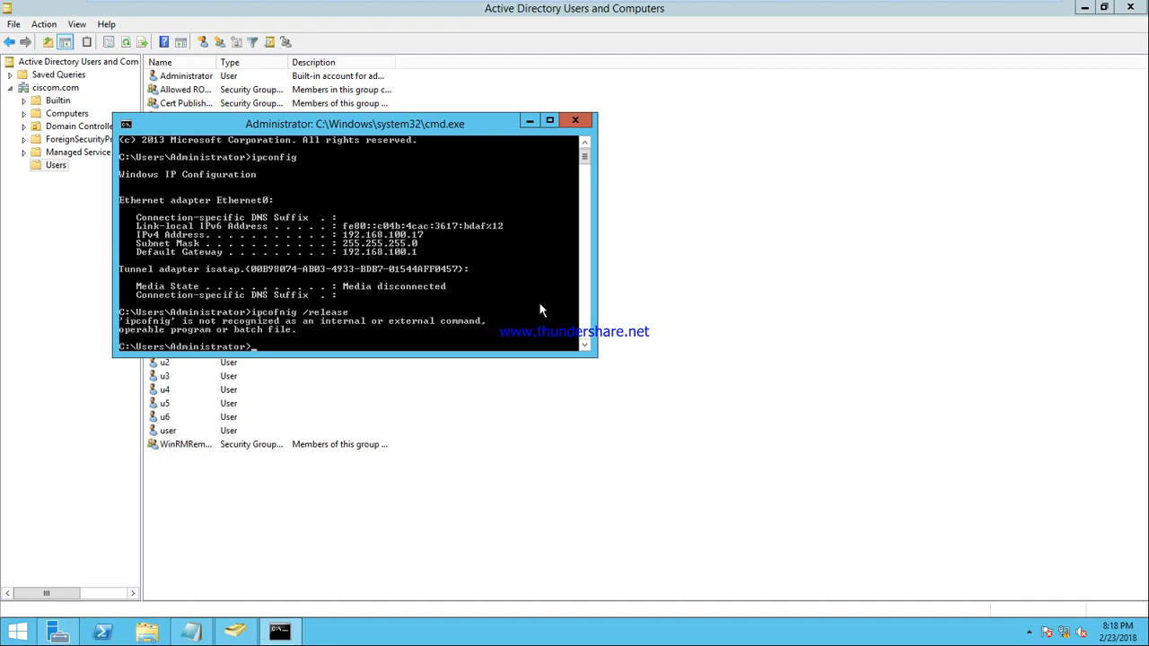
pyautogui.rightClick(1064, 632)
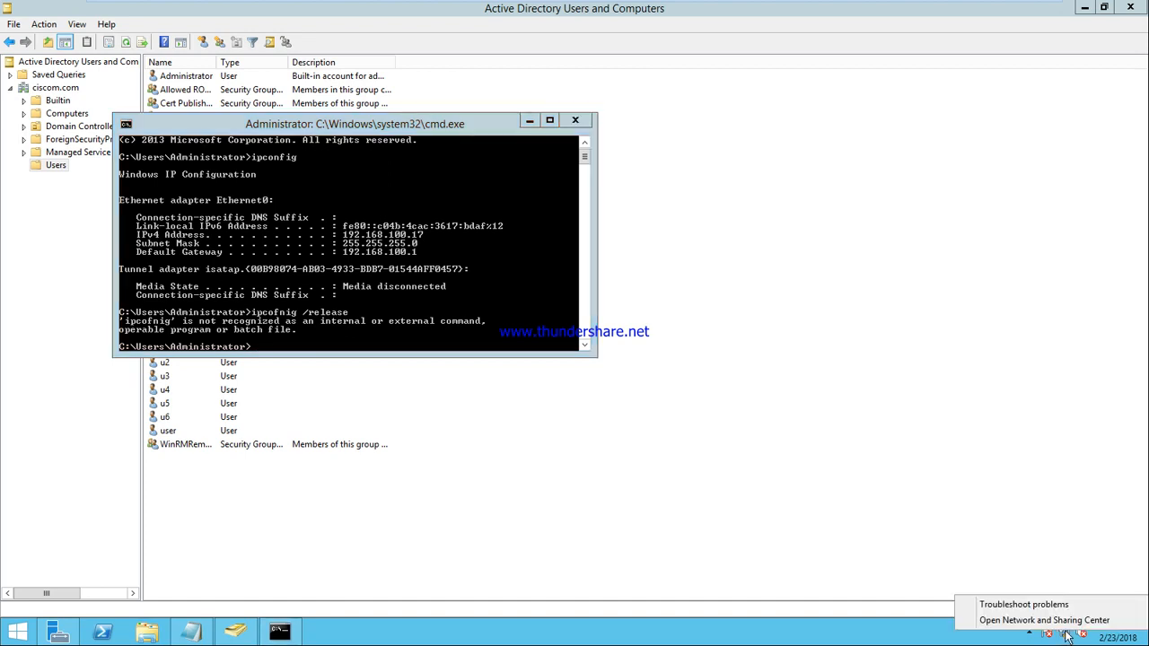
pyautogui.click(509, 417)
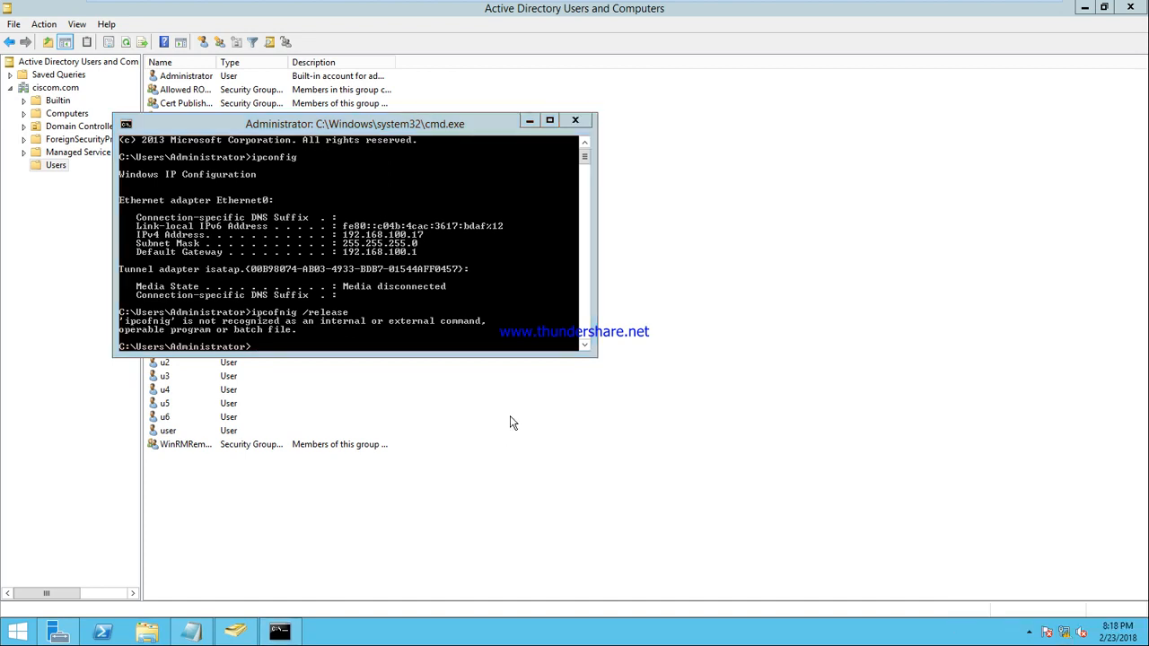
pyautogui.click(494, 347)
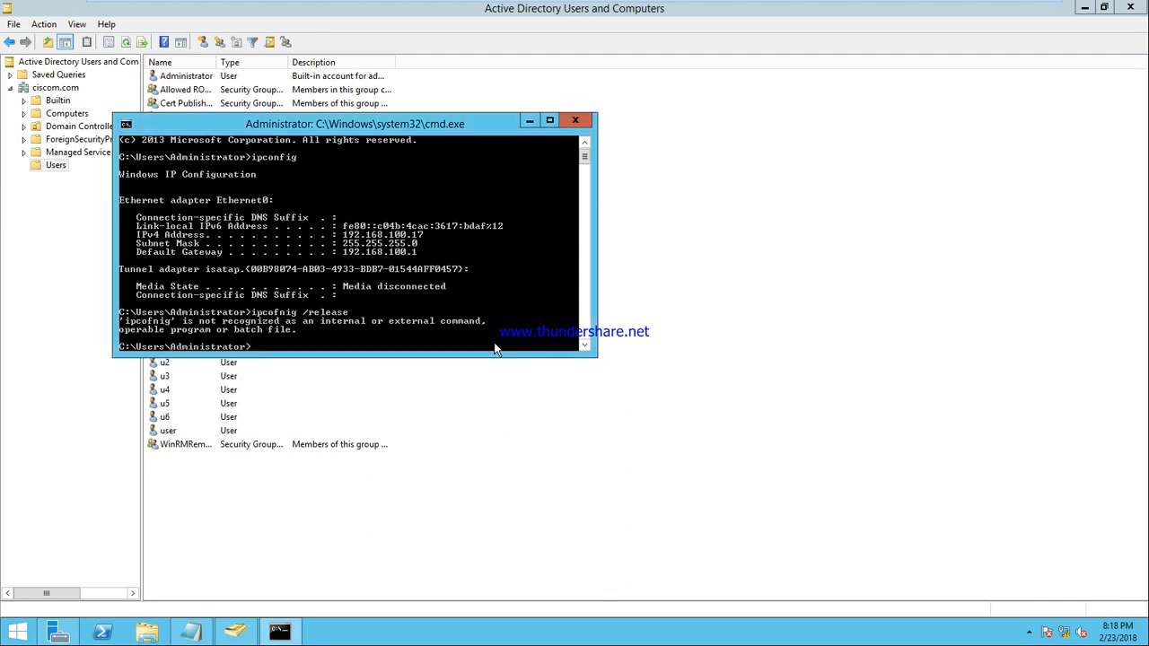
pyautogui.write('ipcofni')
pyautogui.write('onfig ')
pyautogui.write('/release')
pyautogui.press('Return')
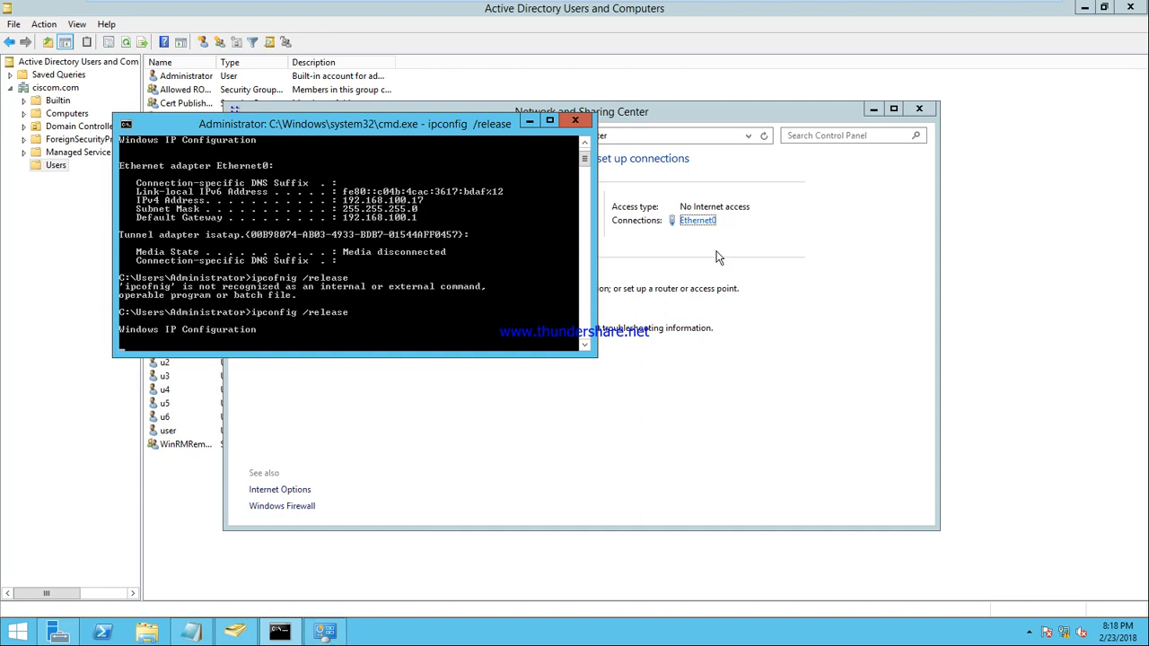
# Step: Give Ethernet0 static IPv4 192.168.10.1, mask 255.255.255.0, DNS 192.168.10.1
pyautogui.click(697, 220)
pyautogui.click(507, 436)
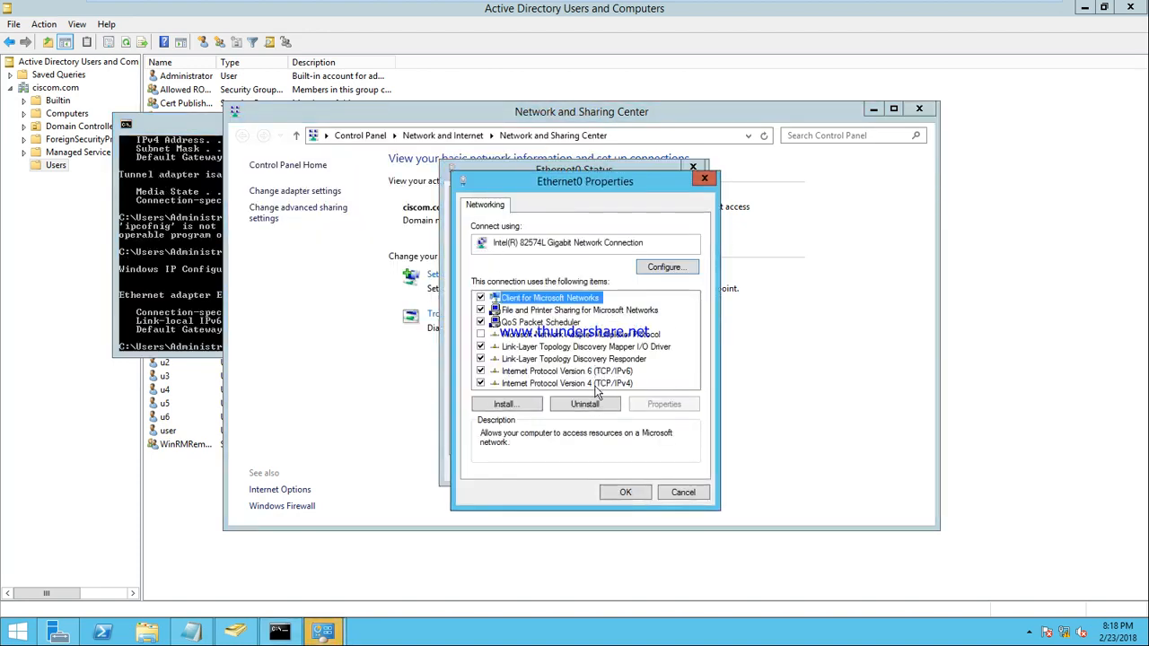
pyautogui.doubleClick(597, 384)
pyautogui.click(565, 341)
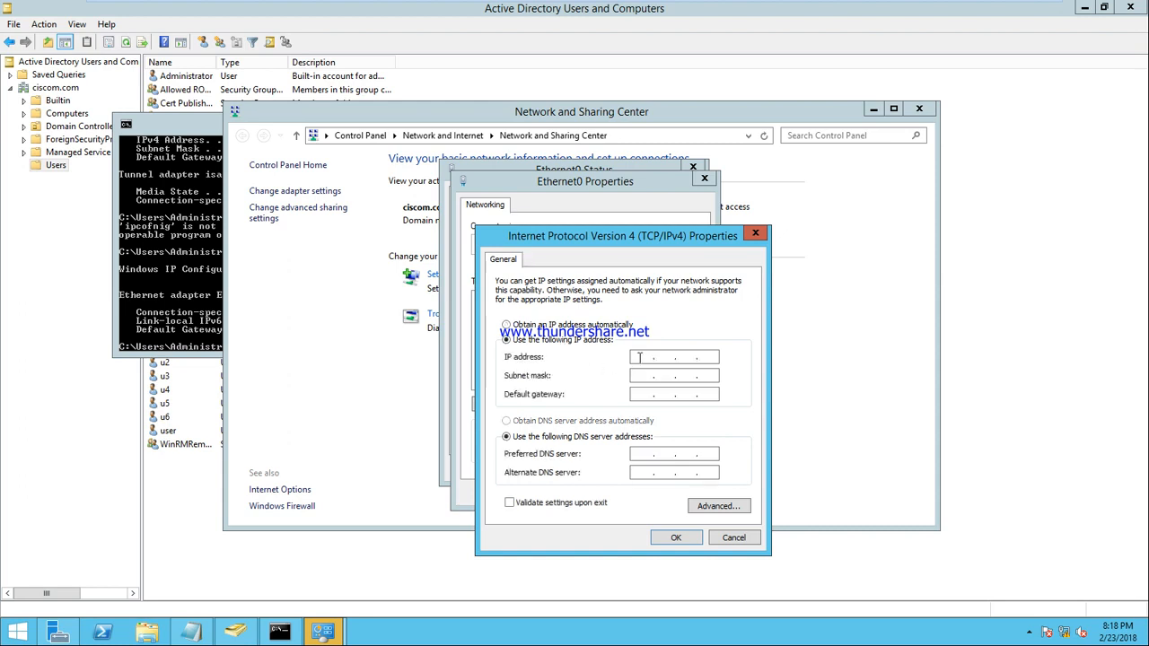
pyautogui.write('192 . 168 . 10 . 1')
pyautogui.press('Tab')
pyautogui.press('Tab')
pyautogui.press('Tab')
pyautogui.press('Tab')
pyautogui.write('192168')
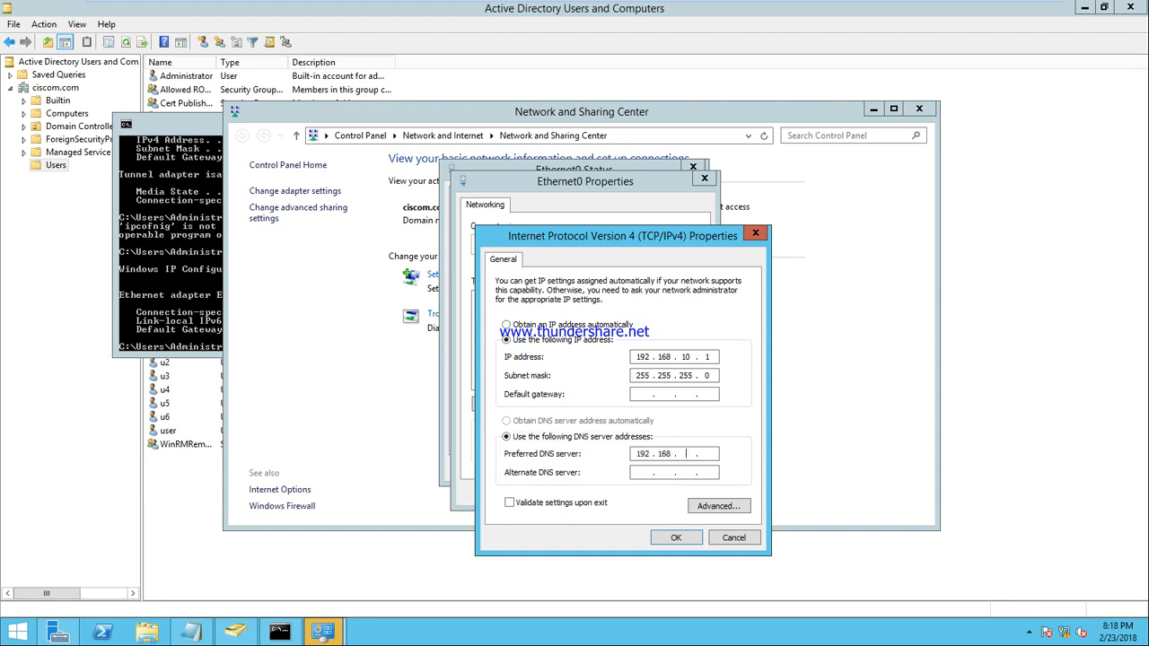
pyautogui.write('10.1')
pyautogui.press('Return')
pyautogui.press('Tab')
pyautogui.press('Tab')
pyautogui.press('Tab')
pyautogui.press('Return')
pyautogui.press('Tab')
pyautogui.press('Tab')
pyautogui.press('Tab')
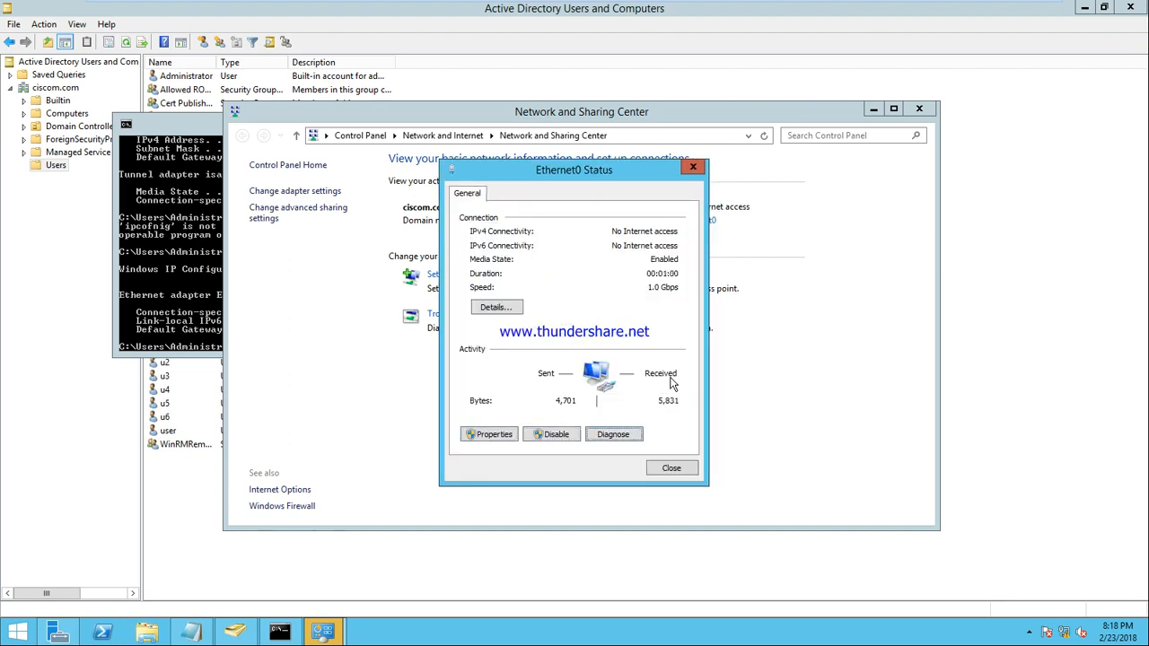
pyautogui.press('Escape')
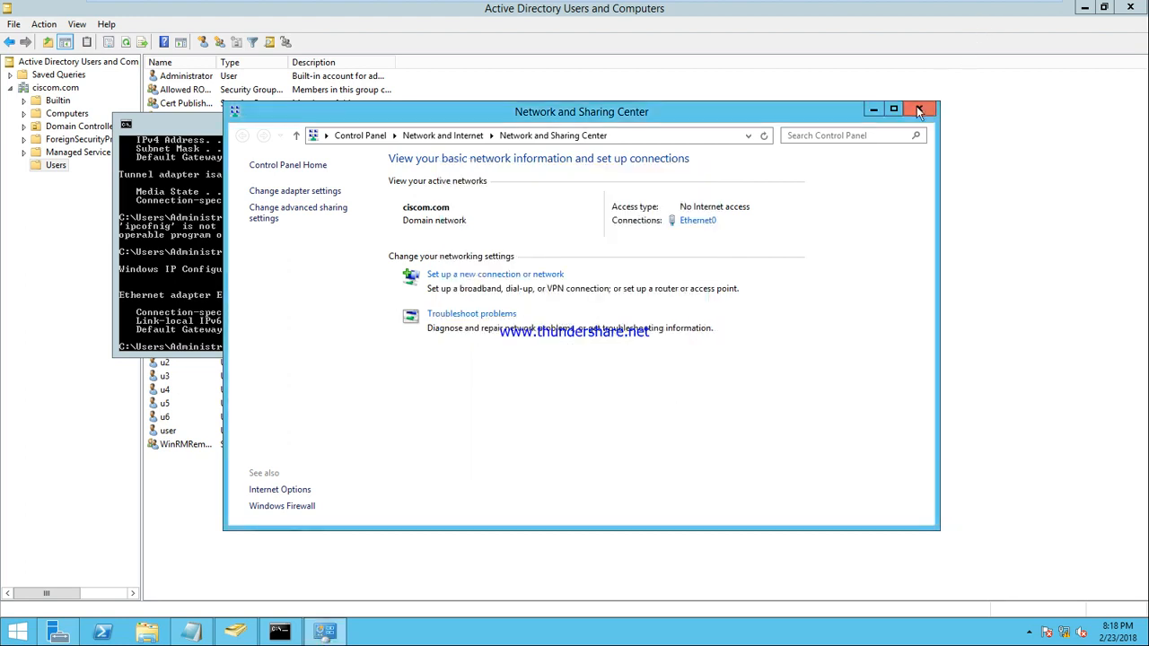
pyautogui.hotkey('alt', 'F4')
pyautogui.click(782, 8)
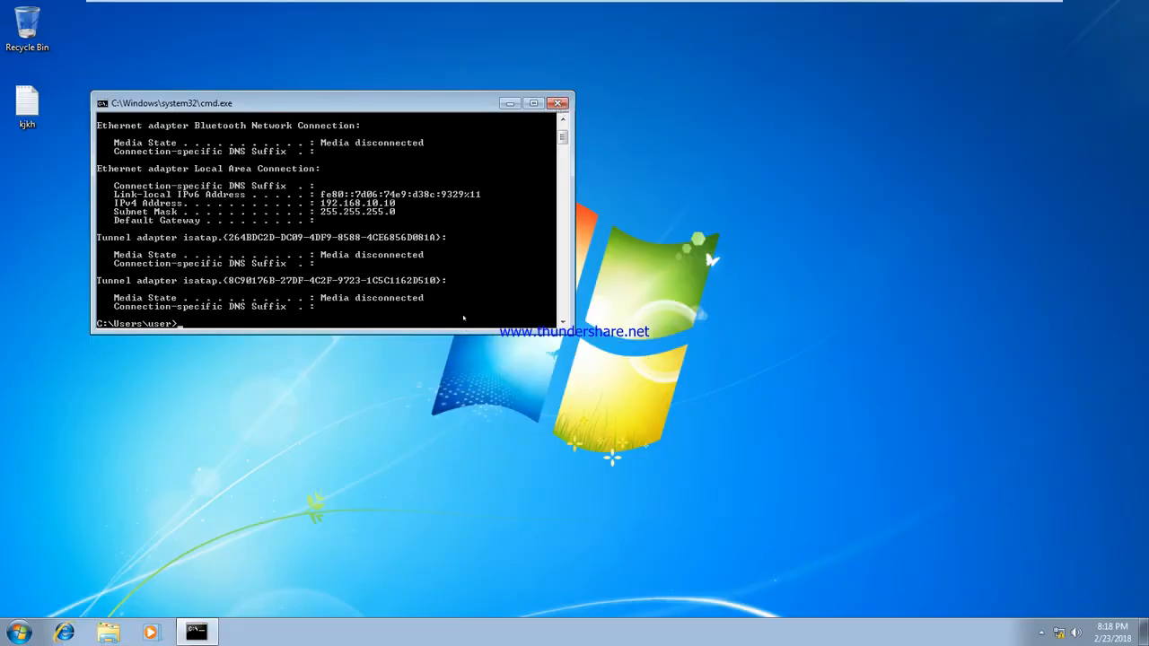
# Step: Ping 192.168.10.1 from the client to confirm replies, then close the prompt
pyautogui.write('ping 192.168.10.1')
pyautogui.press('Return')
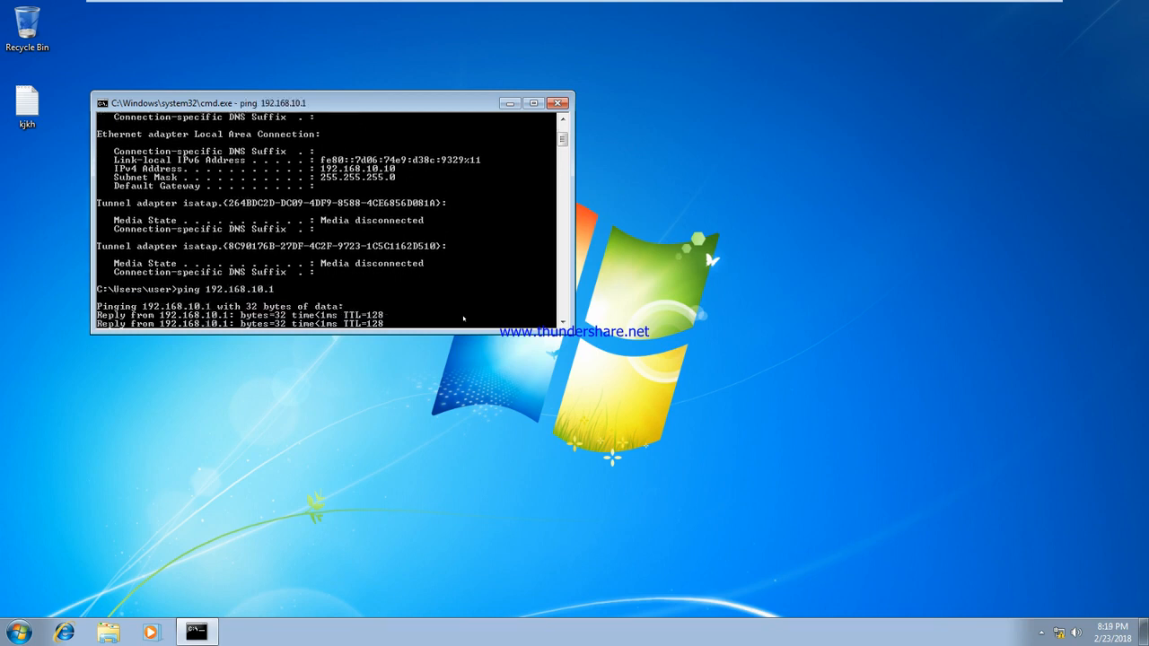
pyautogui.click(557, 104)
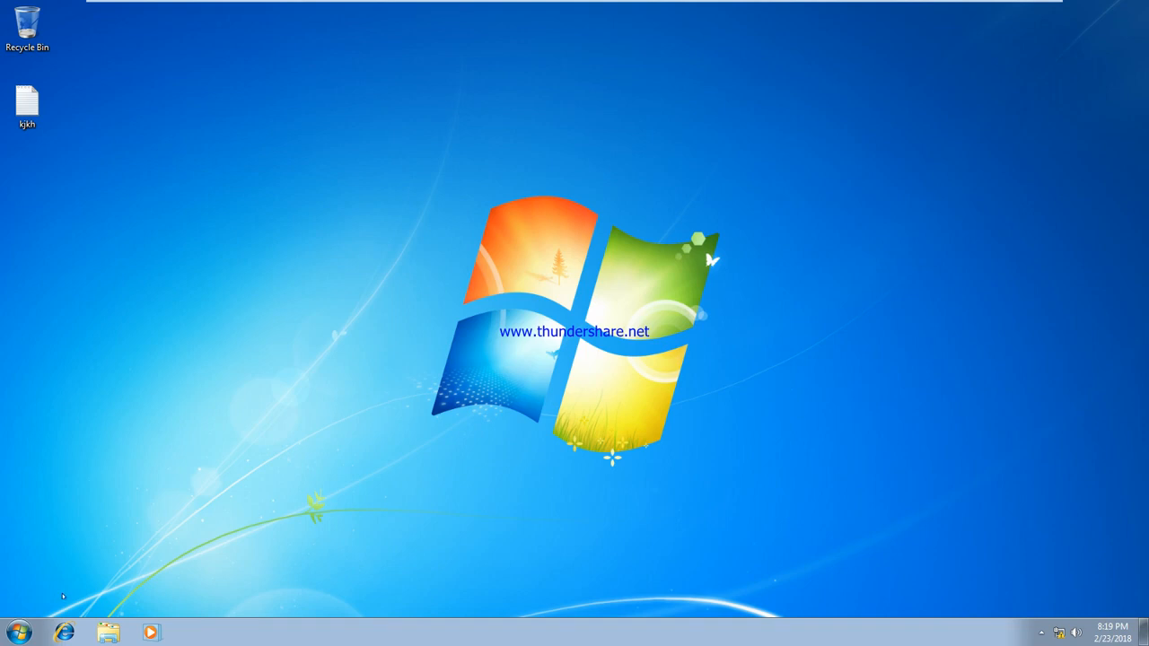
# Step: Log off the client and bring up the Other User domain sign-in form
pyautogui.press('super')
pyautogui.click(251, 594)
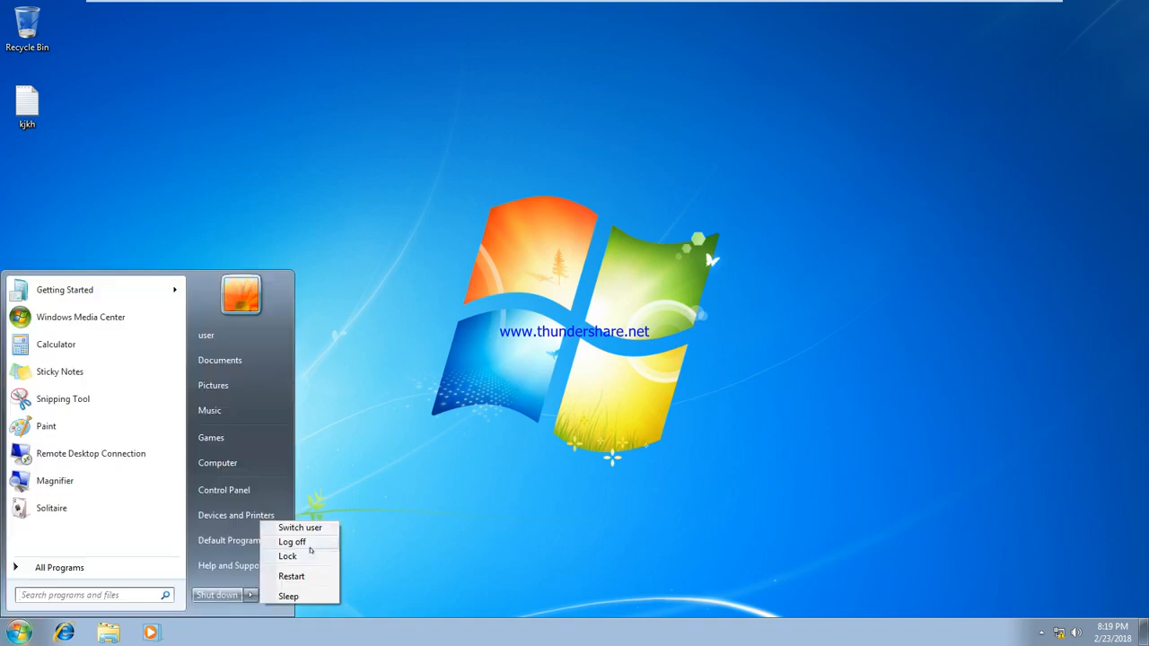
pyautogui.click(295, 541)
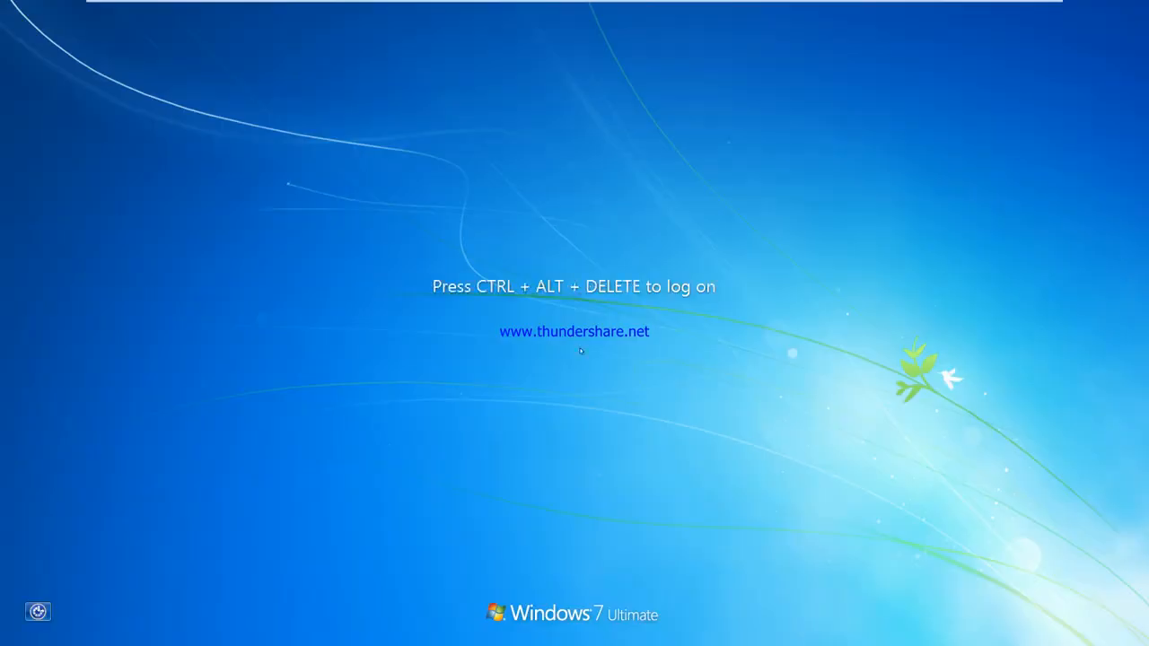
pyautogui.moveTo(390, 3)
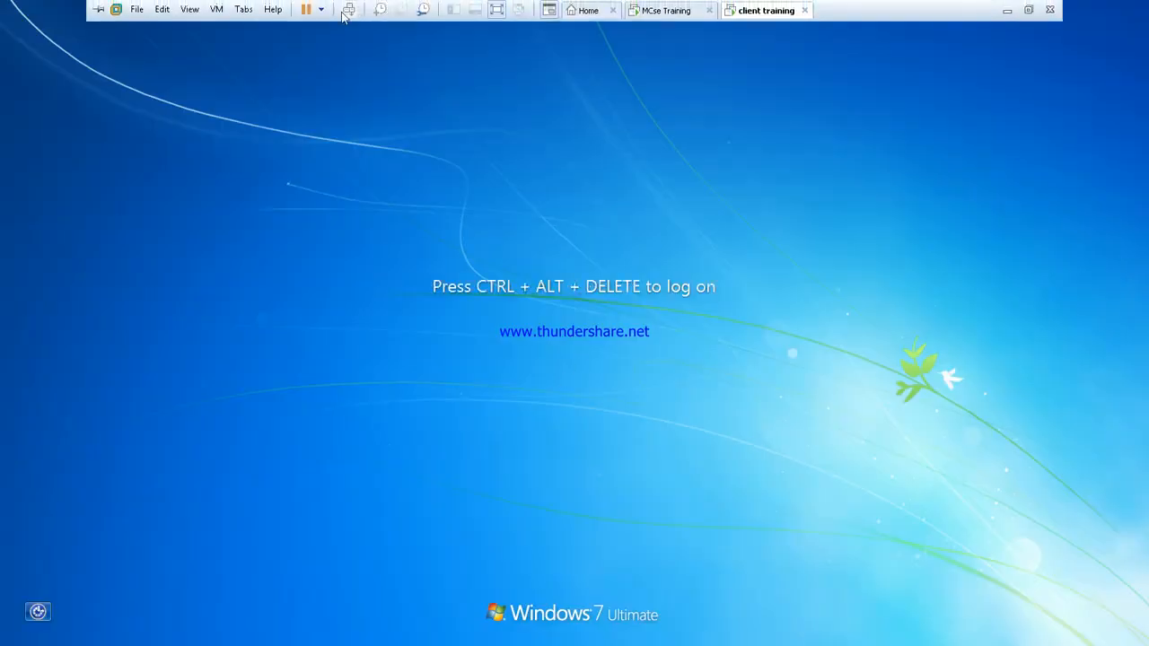
pyautogui.click(349, 10)
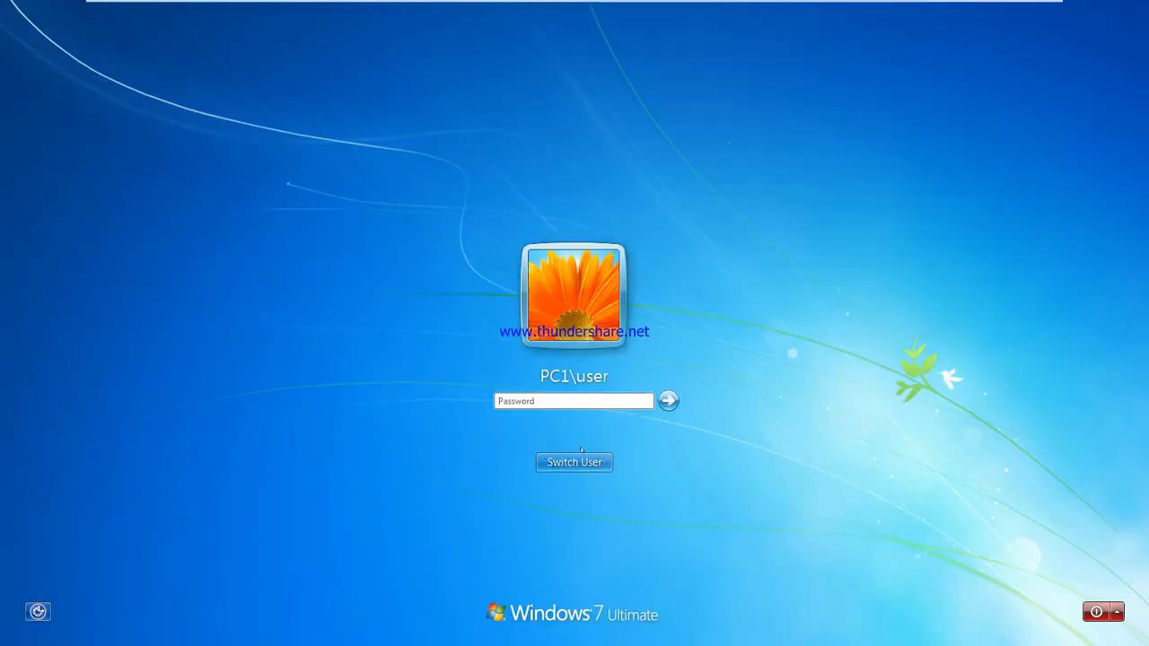
pyautogui.click(573, 463)
pyautogui.click(640, 364)
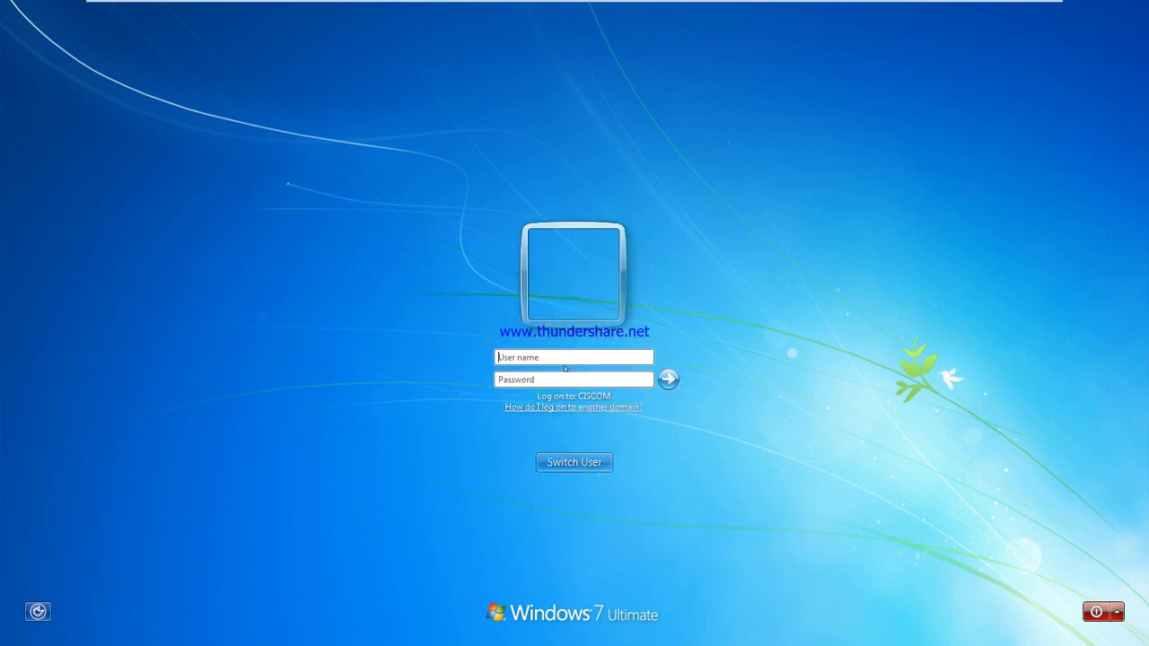
pyautogui.click(516, 357)
# Step: Sign in to CISCOM as u1 and cancel the VMware Tools log-off prompt
pyautogui.write('u1')
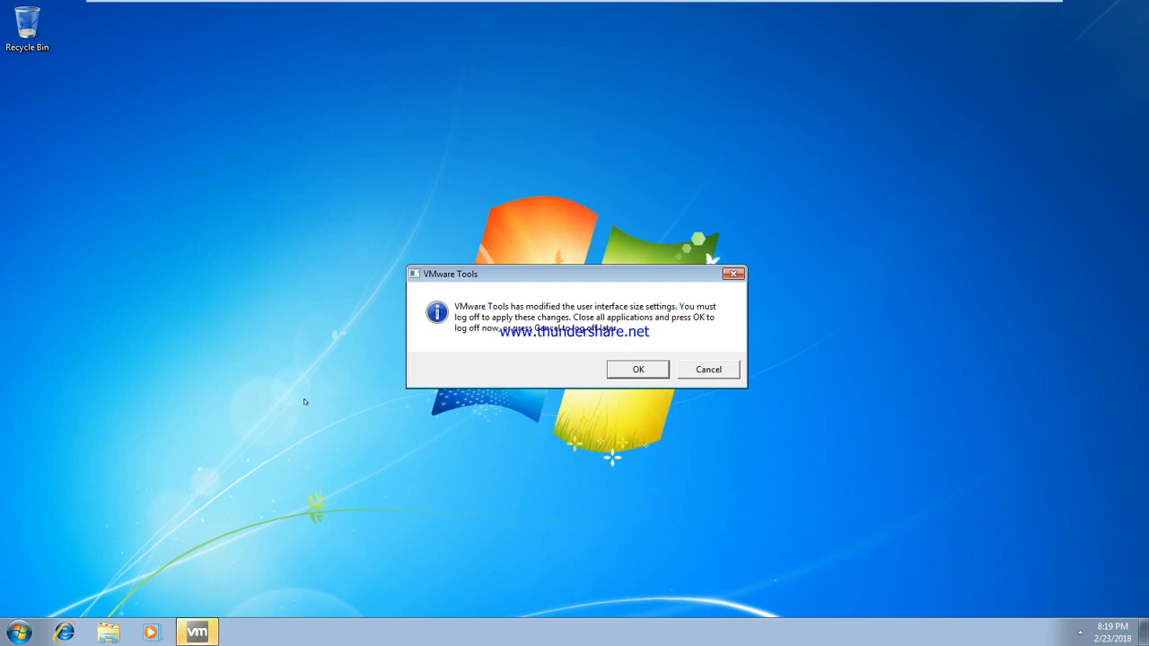
pyautogui.click(701, 370)
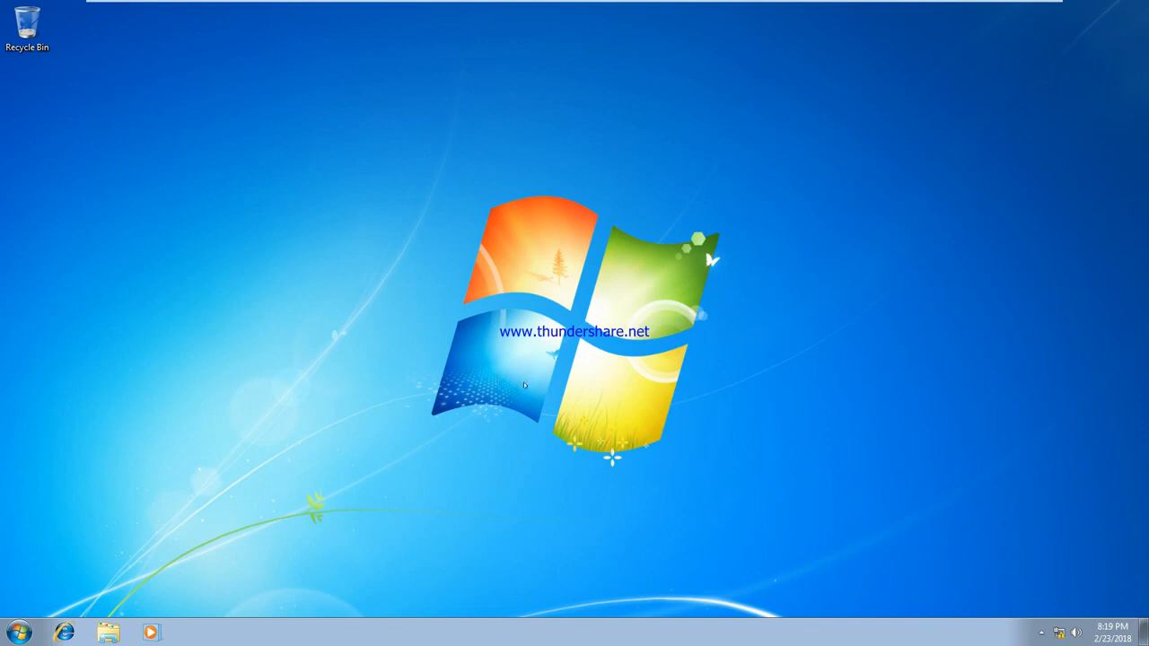
# Step: Browse C:\Users, checking the u1, u2, u4 and u6 profile folders, and open u6
pyautogui.click(109, 633)
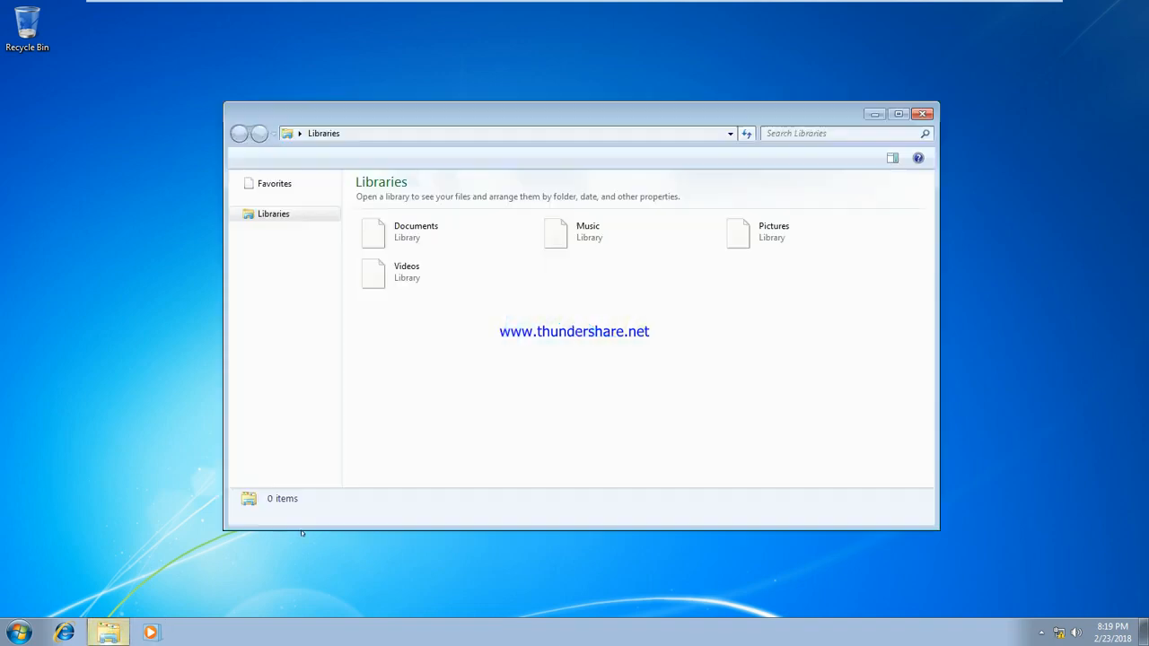
pyautogui.click(262, 351)
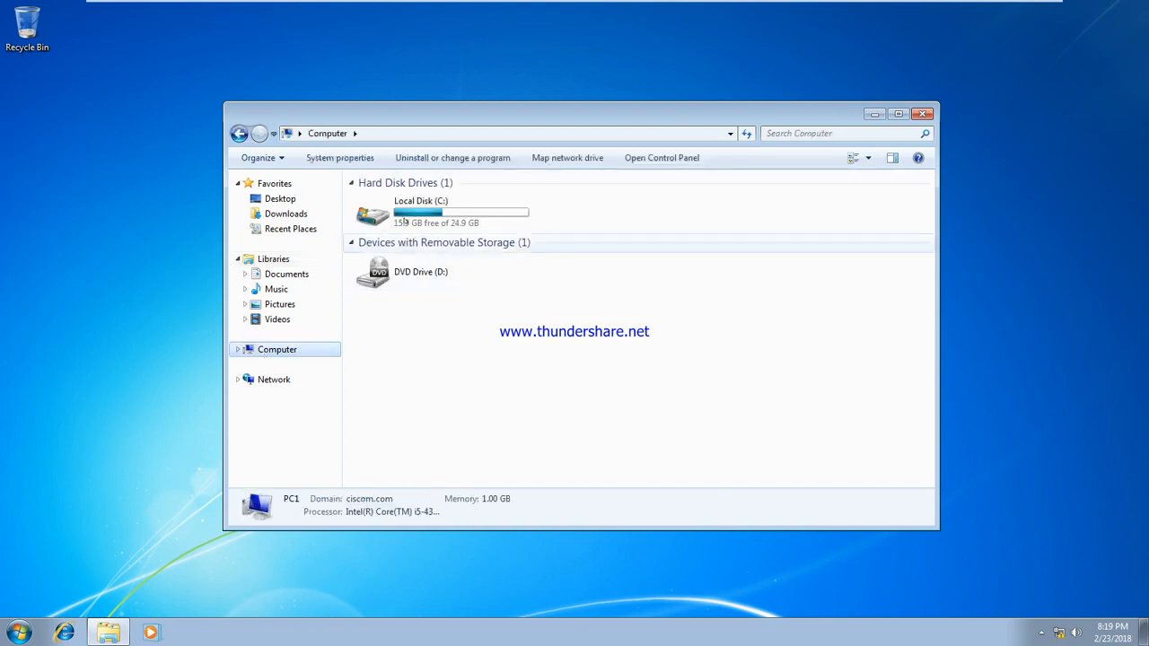
pyautogui.doubleClick(406, 219)
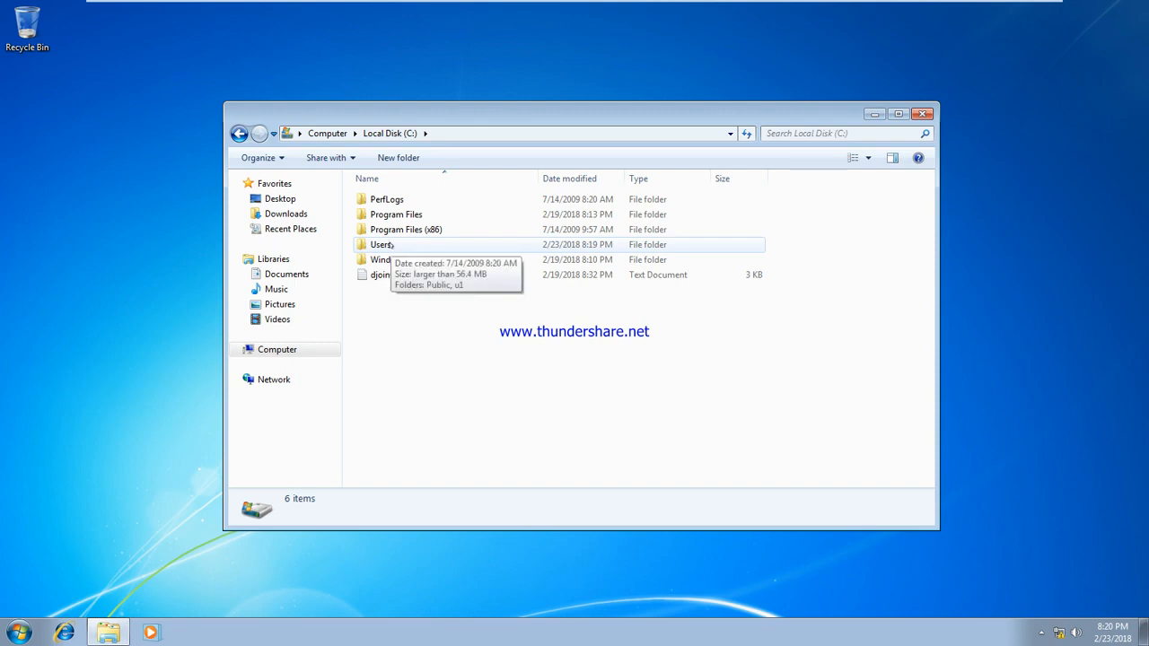
pyautogui.click(389, 245)
pyautogui.doubleClick(389, 245)
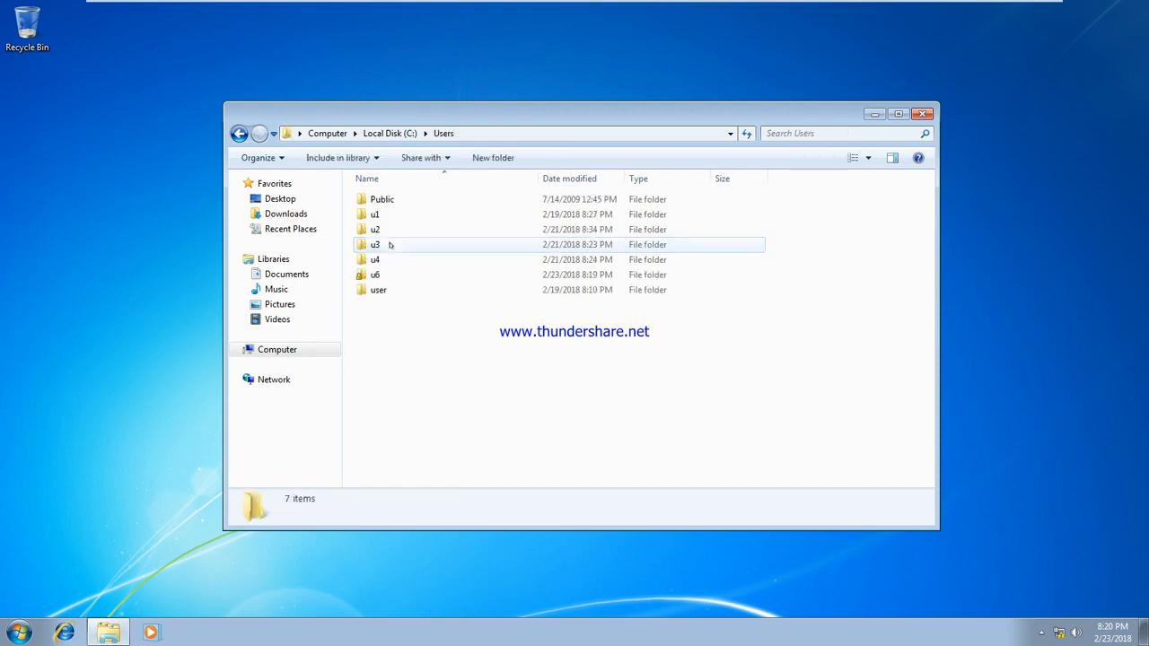
pyautogui.click(377, 216)
pyautogui.click(377, 229)
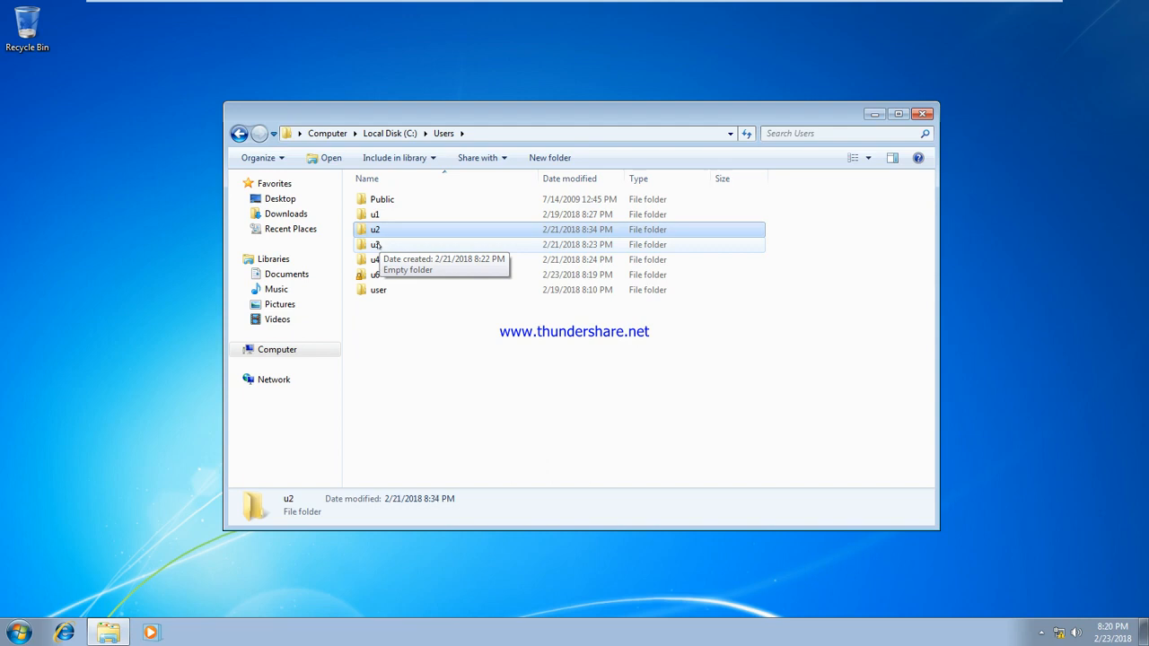
pyautogui.click(377, 259)
pyautogui.click(377, 274)
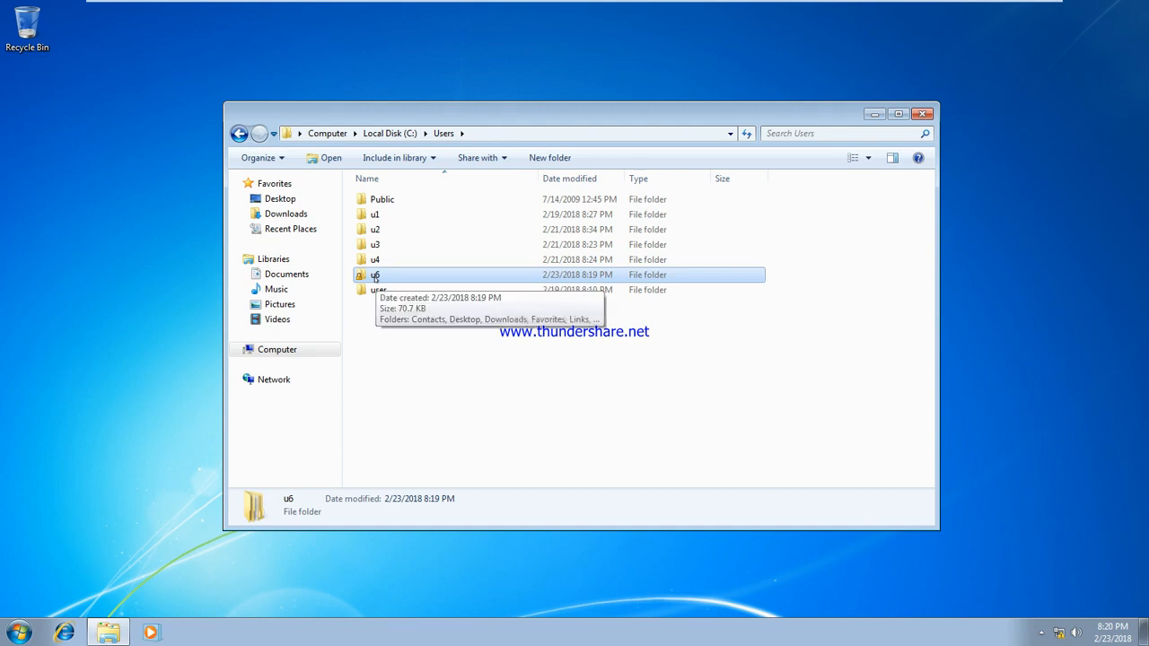
pyautogui.doubleClick(375, 275)
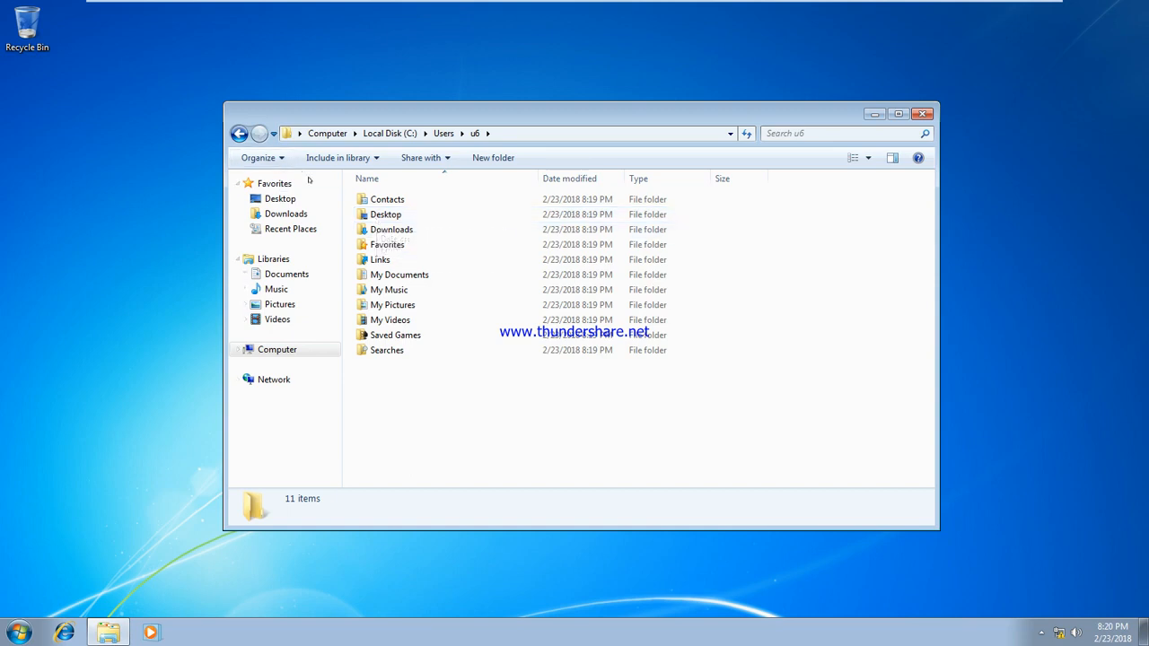
# Step: Enable 'Show hidden files, folders, and drives' to reveal AppData, then close Explorer
pyautogui.click(260, 158)
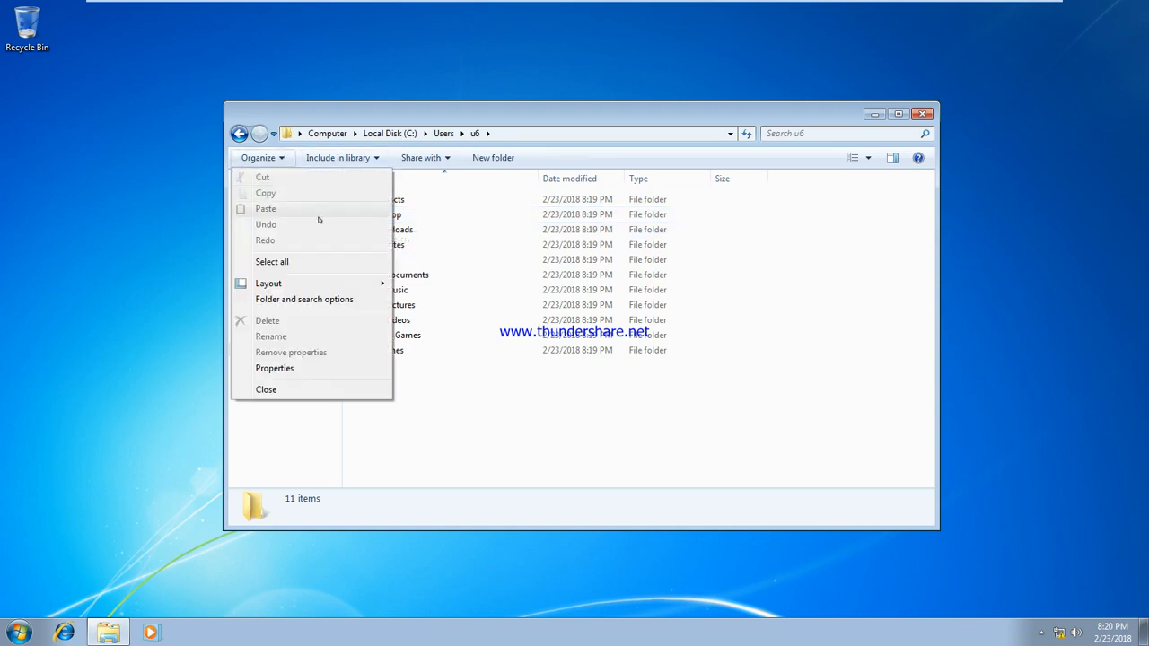
pyautogui.click(303, 299)
pyautogui.click(306, 193)
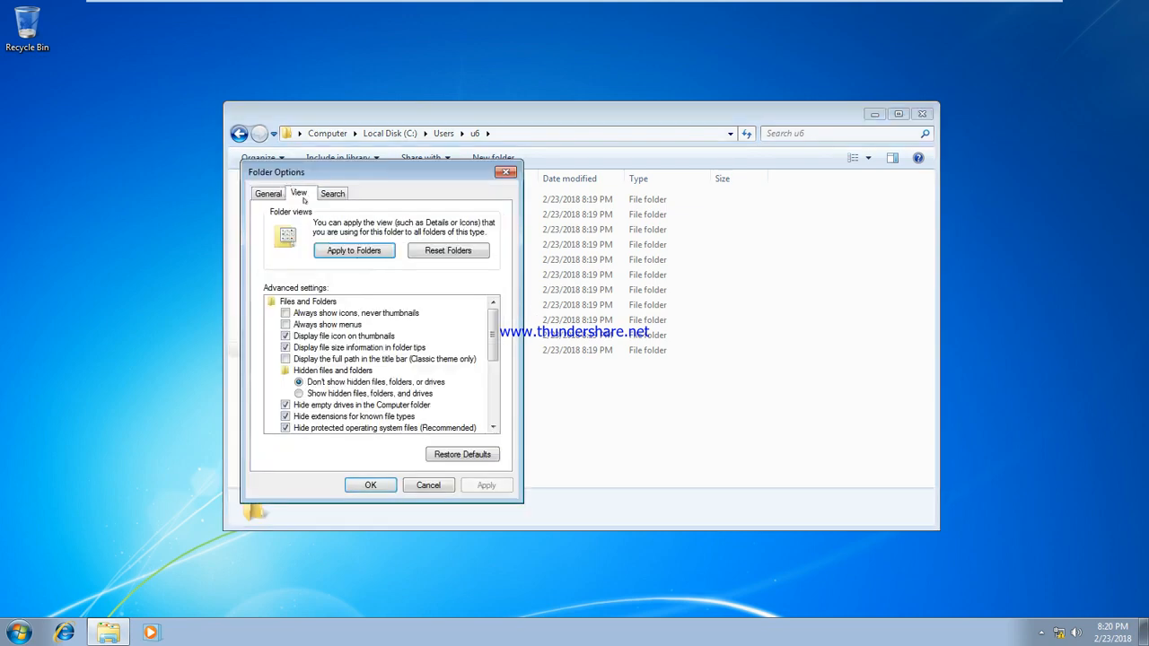
pyautogui.click(316, 393)
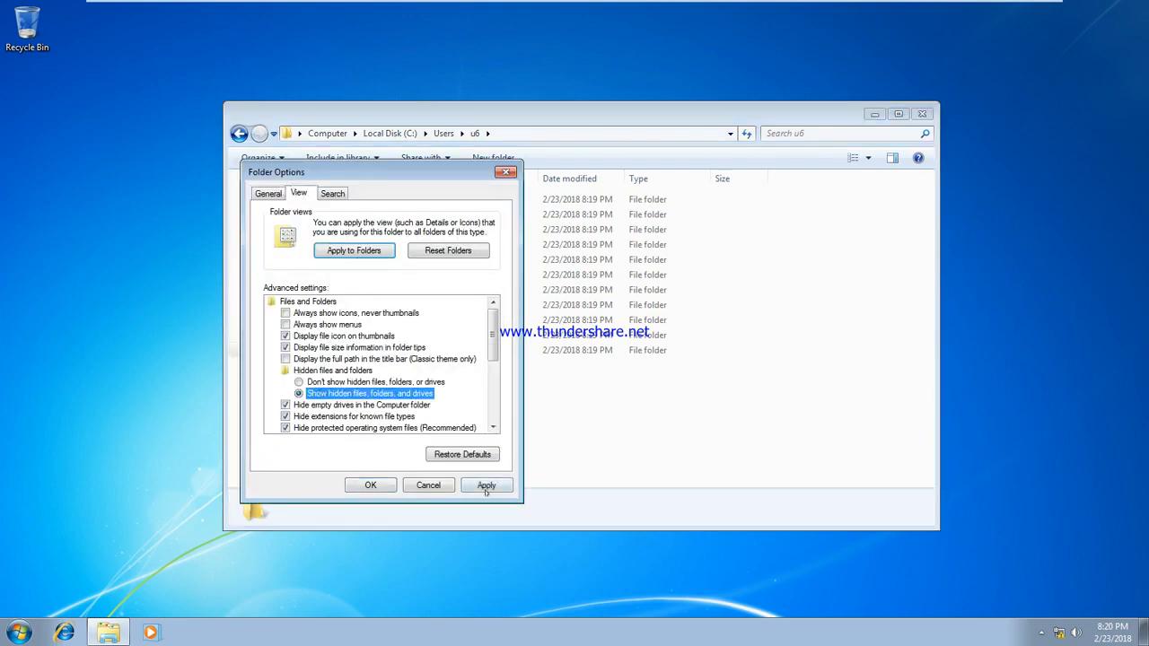
pyautogui.click(486, 485)
pyautogui.click(371, 485)
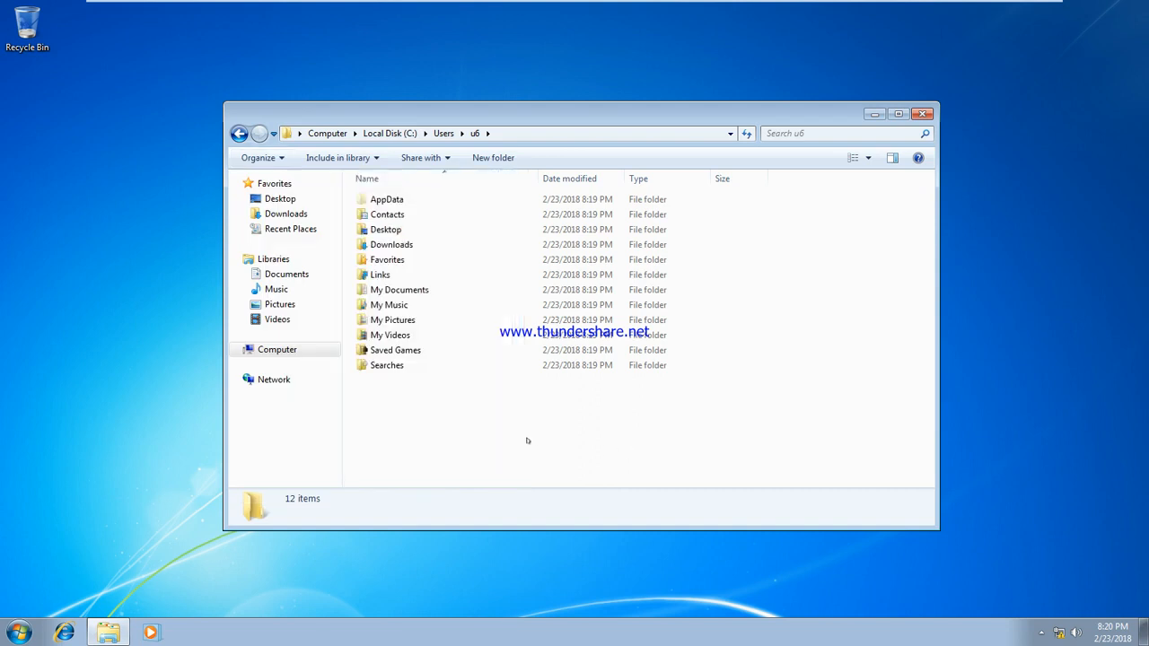
pyautogui.click(393, 200)
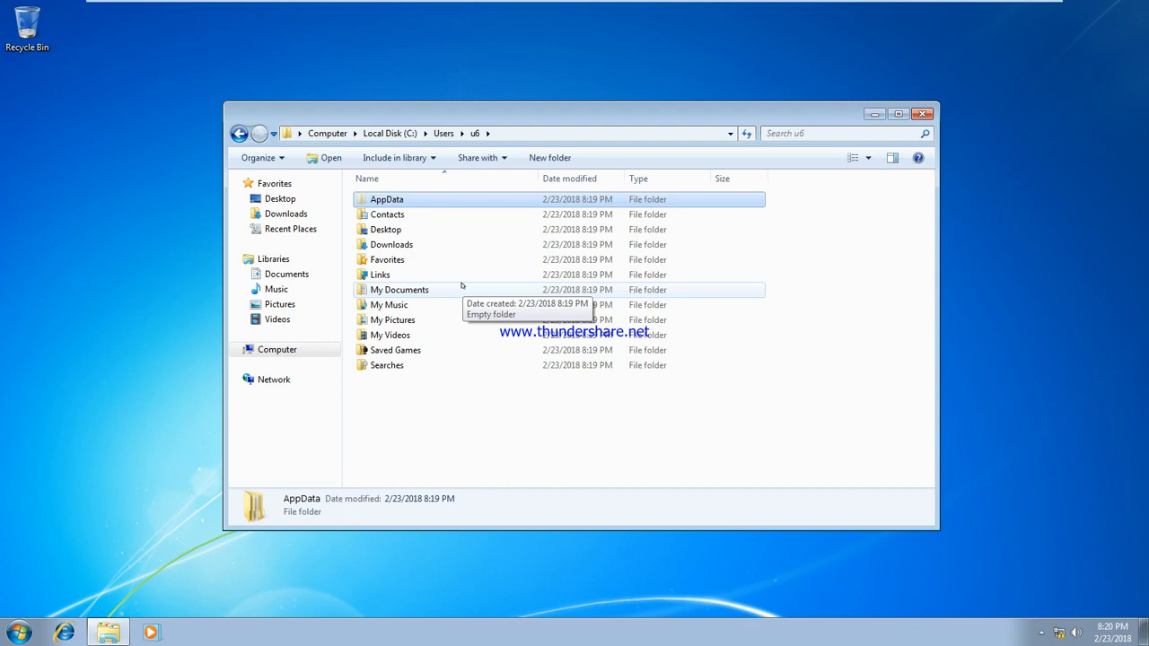
pyautogui.click(439, 376)
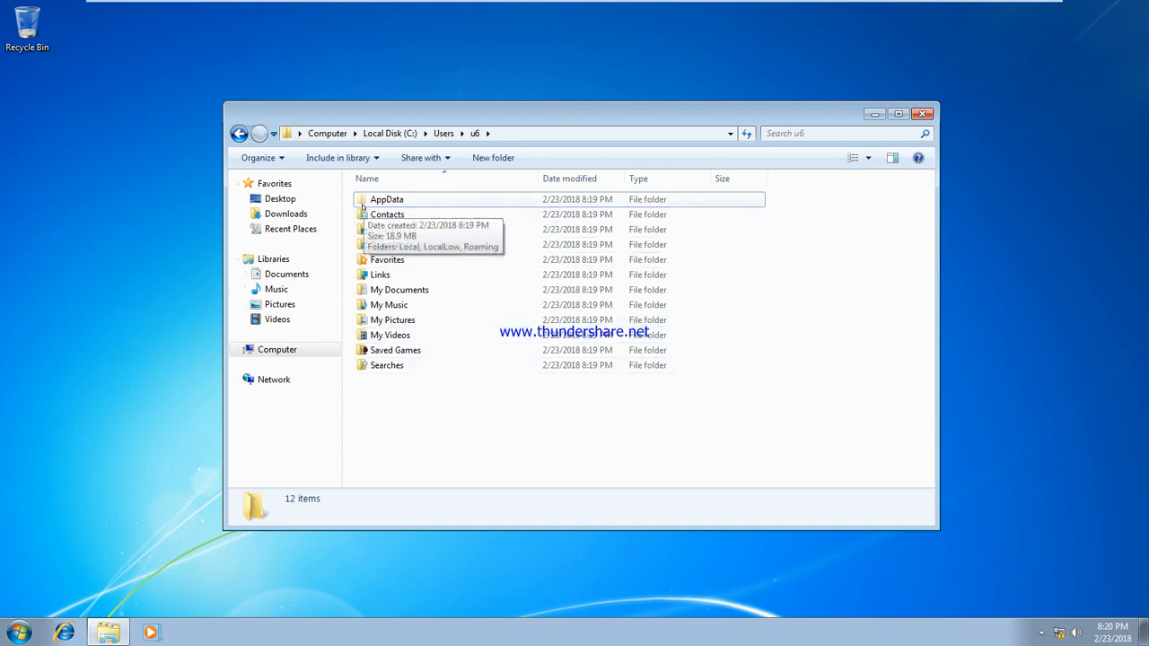
pyautogui.click(117, 119)
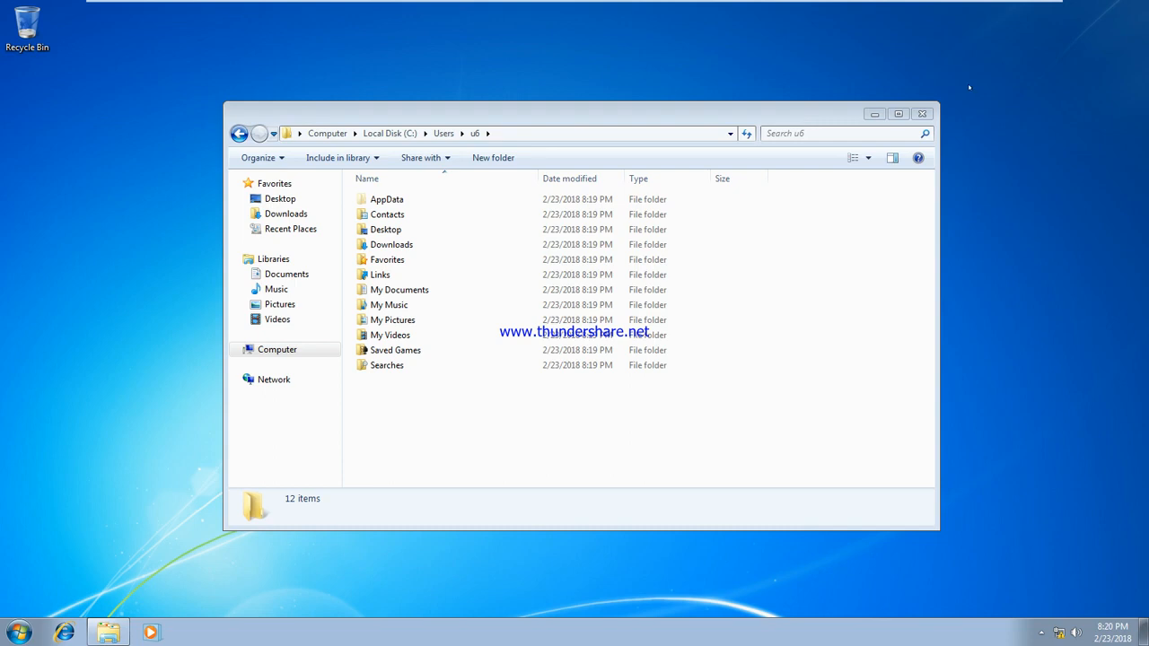
pyautogui.click(922, 115)
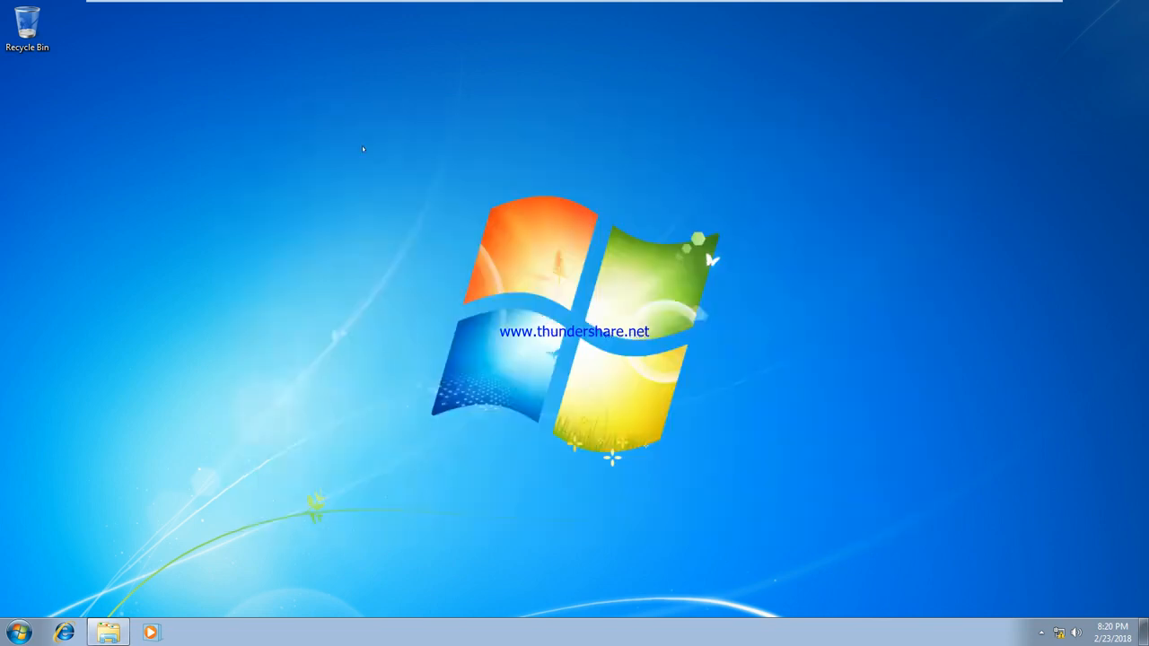
# Step: Create 'New Text Document' on the desktop, save test text in it, and reopen it to verify
pyautogui.rightClick(109, 103)
pyautogui.moveTo(185, 205)
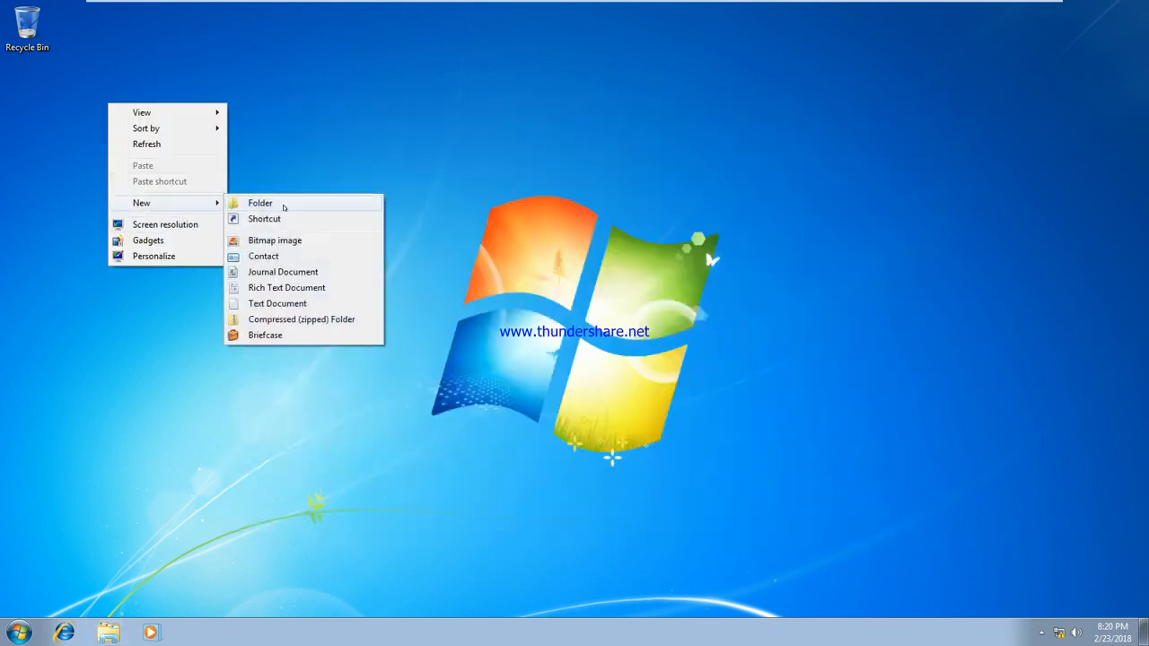
pyautogui.click(294, 304)
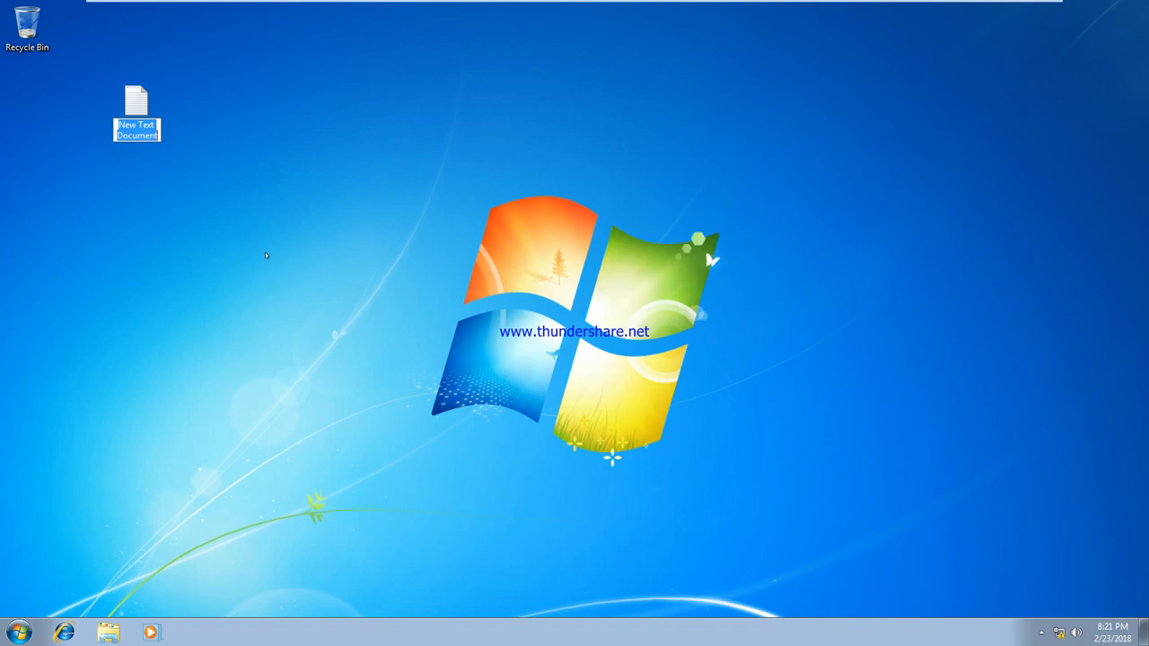
pyautogui.press('Return')
pyautogui.press('Return')
pyautogui.write('sdaf')
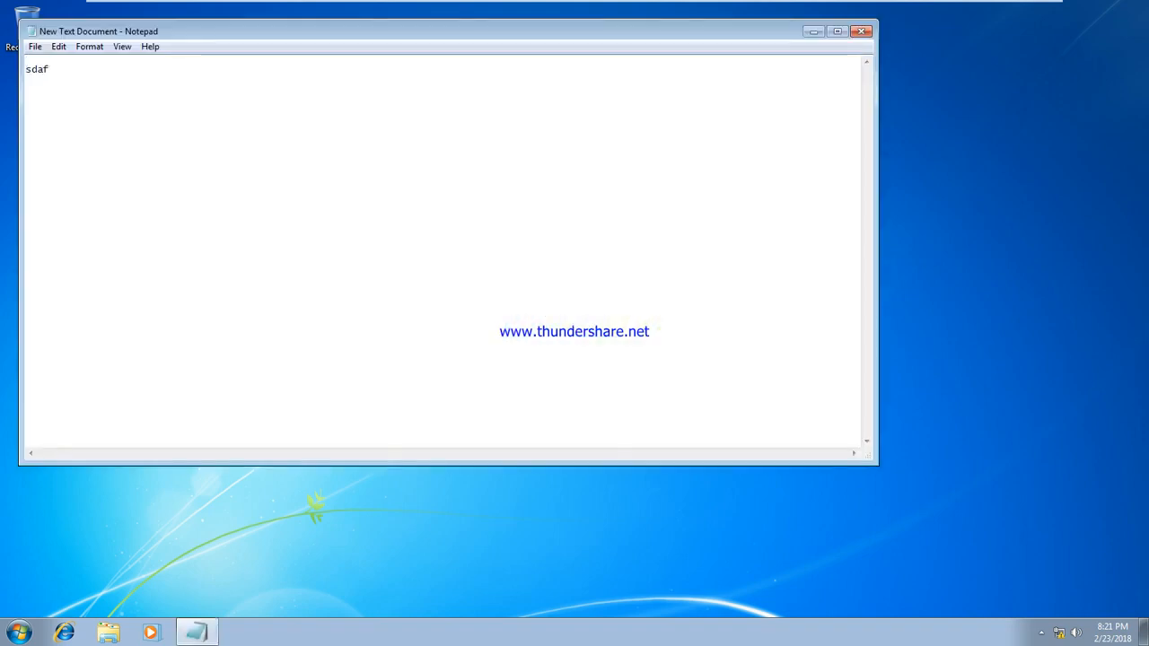
pyautogui.write('dsafsdfsd')
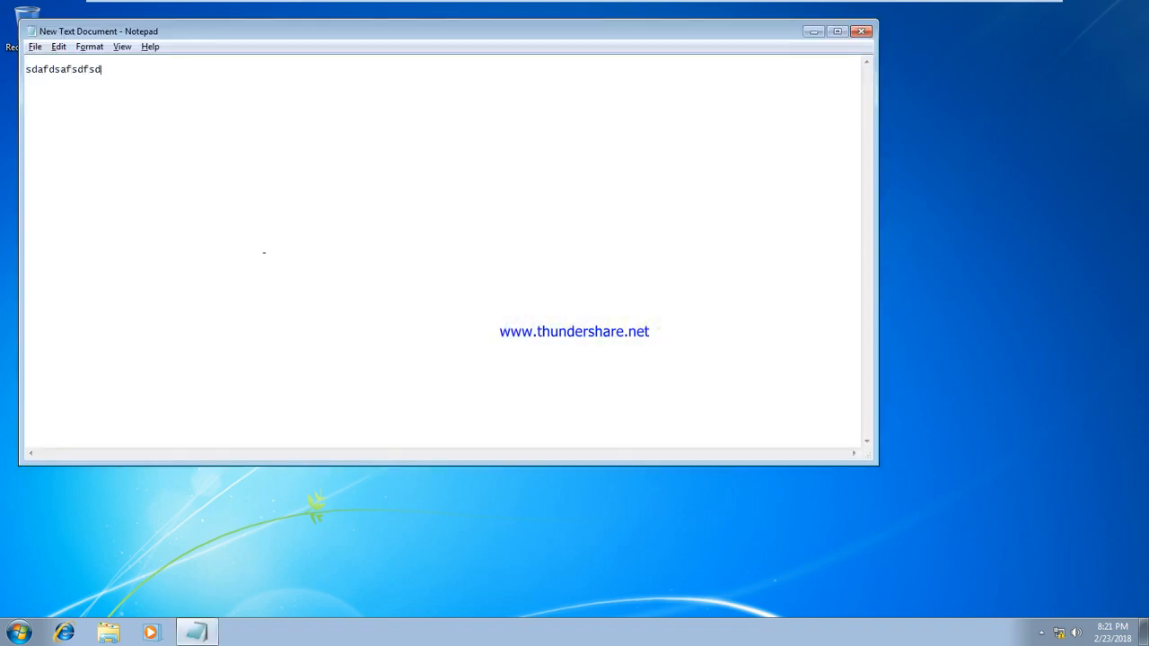
pyautogui.hotkey('alt', 'F4')
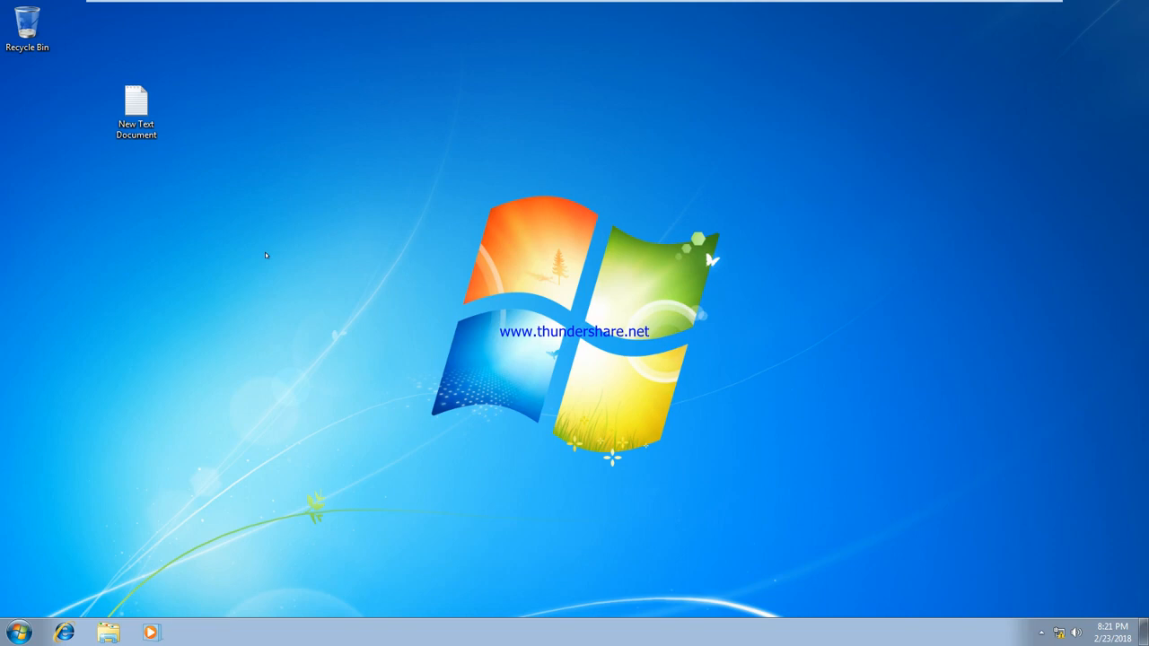
pyautogui.doubleClick(139, 102)
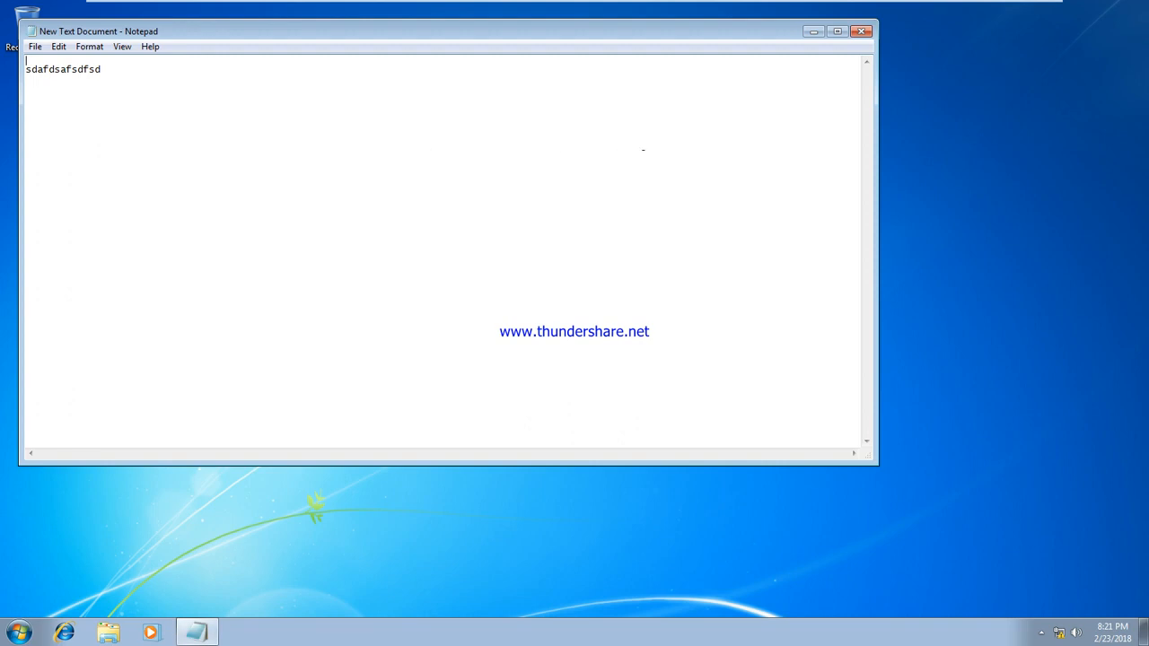
pyautogui.click(859, 32)
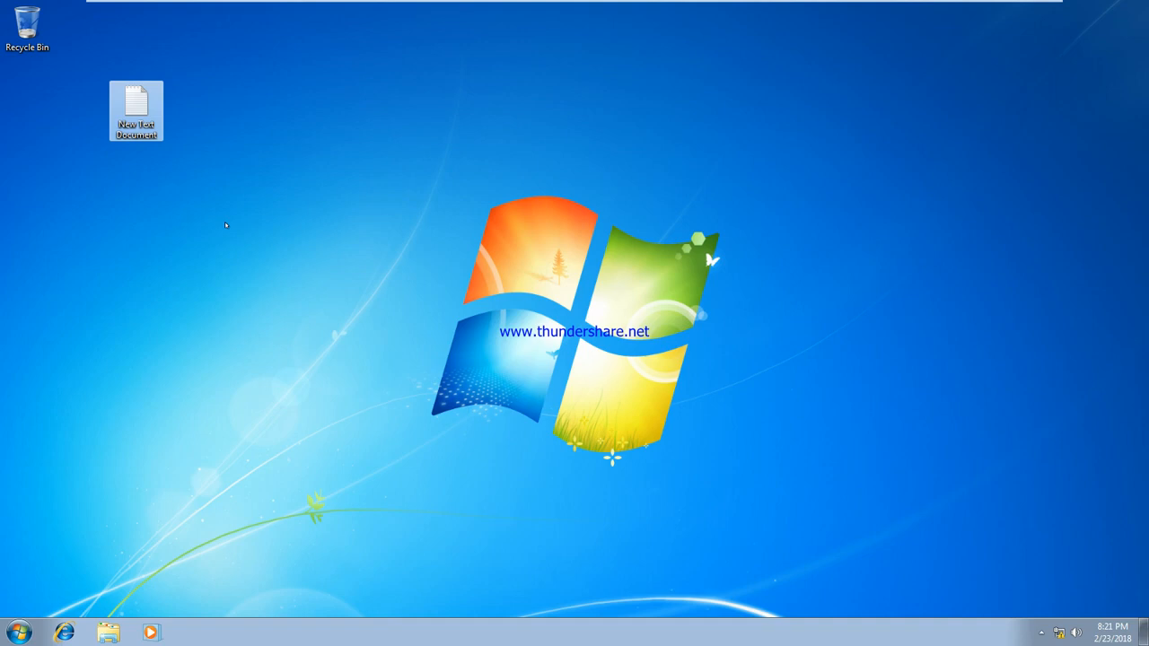
# Step: Drag the New Text Document icon to the desktop's left edge, just under the Recycle Bin
pyautogui.moveTo(136, 102); pyautogui.dragTo(32, 99)
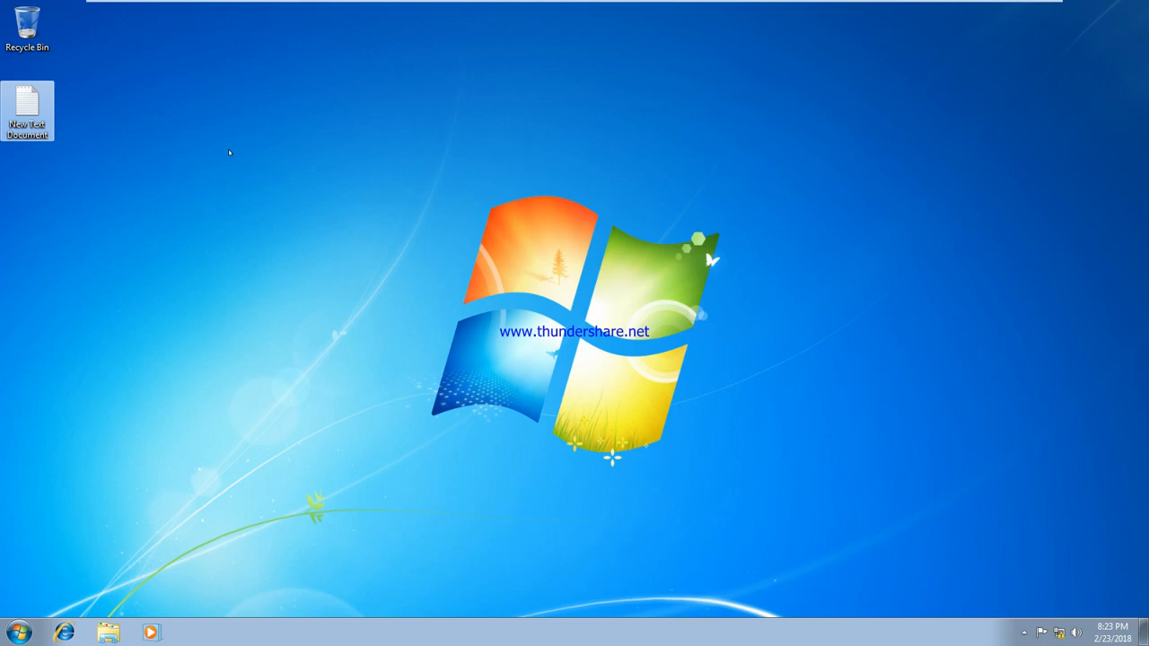
# Step: Switch to the MCse Training server VM and close the command prompt
pyautogui.moveTo(569, 4)
pyautogui.click(669, 10)
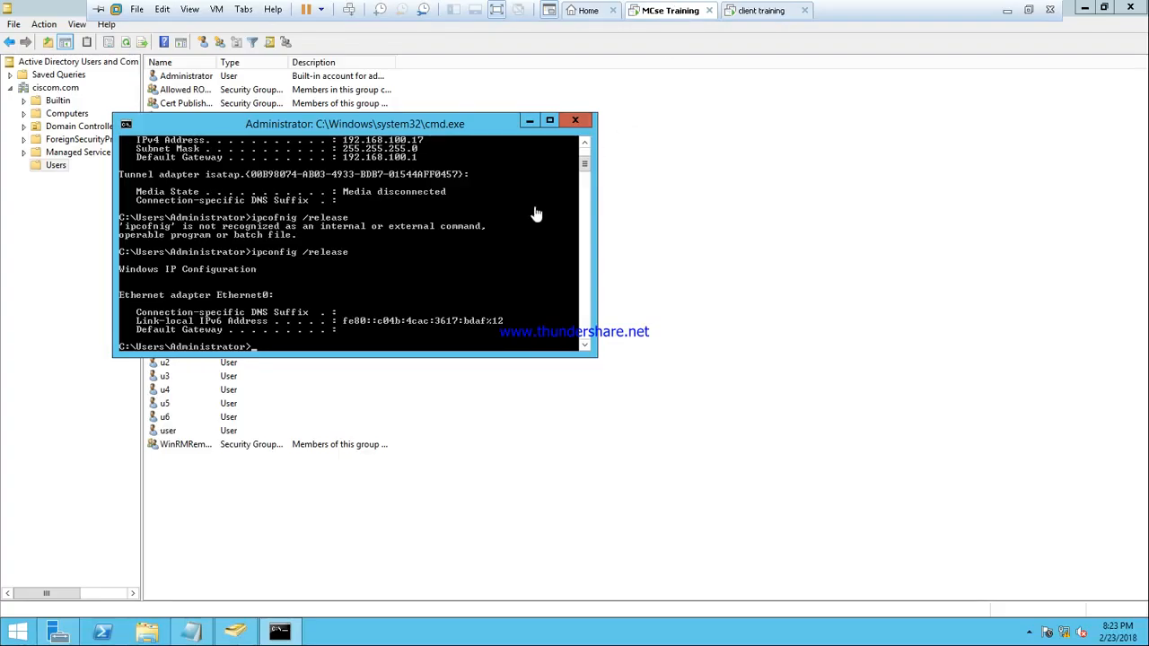
pyautogui.click(575, 120)
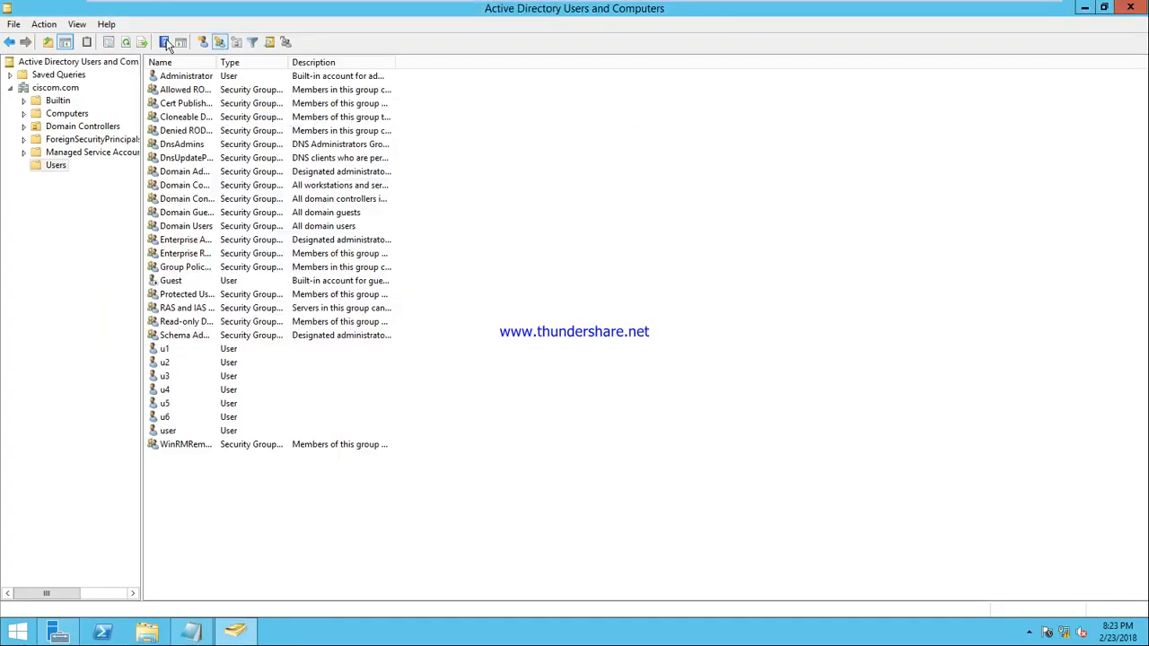
# Step: Create domain user u7 with logon name u7, not requiring a password change at next logon
pyautogui.click(203, 42)
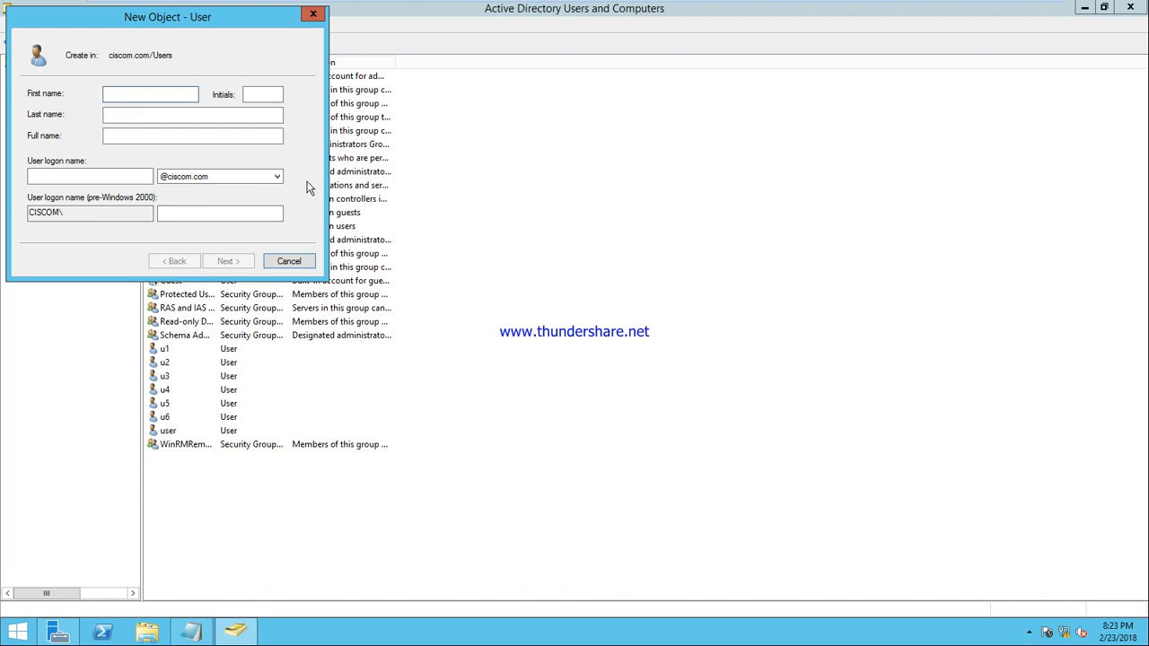
pyautogui.write('u7')
pyautogui.press('Tab')
pyautogui.press('Tab')
pyautogui.press('Tab')
pyautogui.press('Tab')
pyautogui.write('u7')
pyautogui.press('Return')
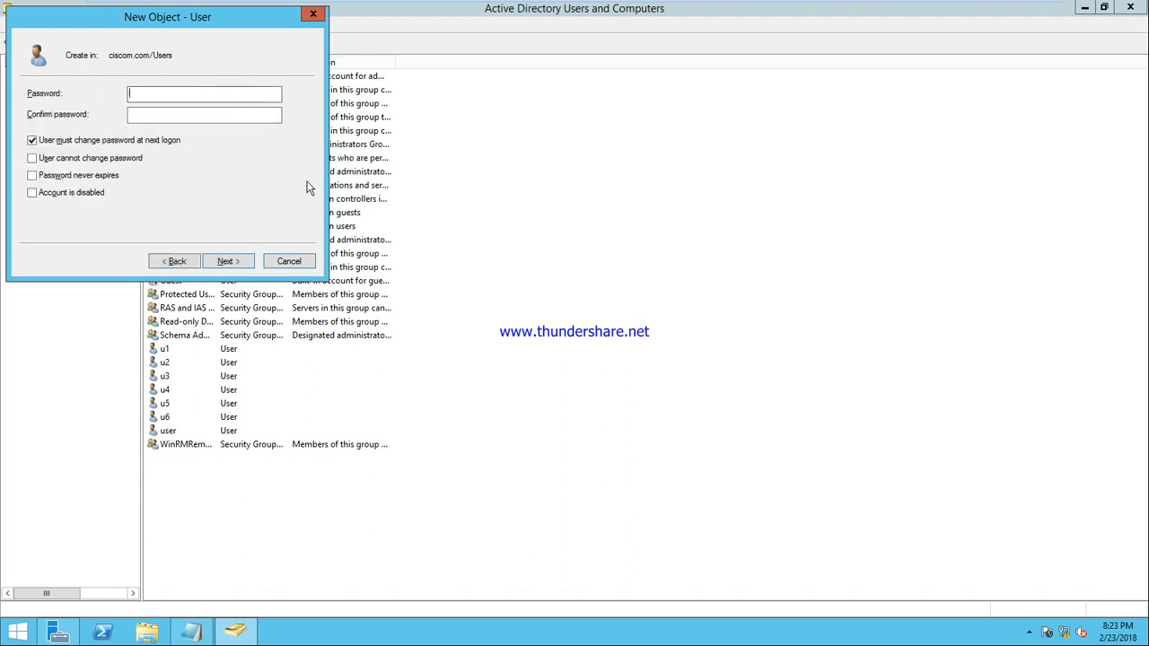
pyautogui.press('space')
pyautogui.press('Return')
pyautogui.press('Return')
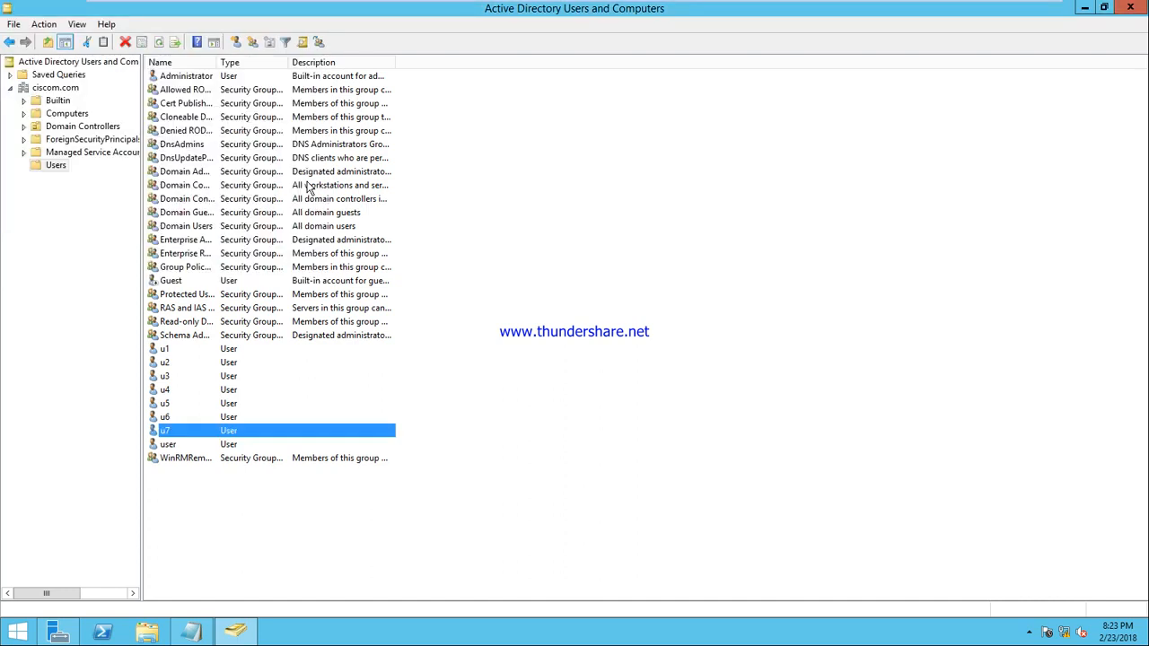
pyautogui.click(1084, 9)
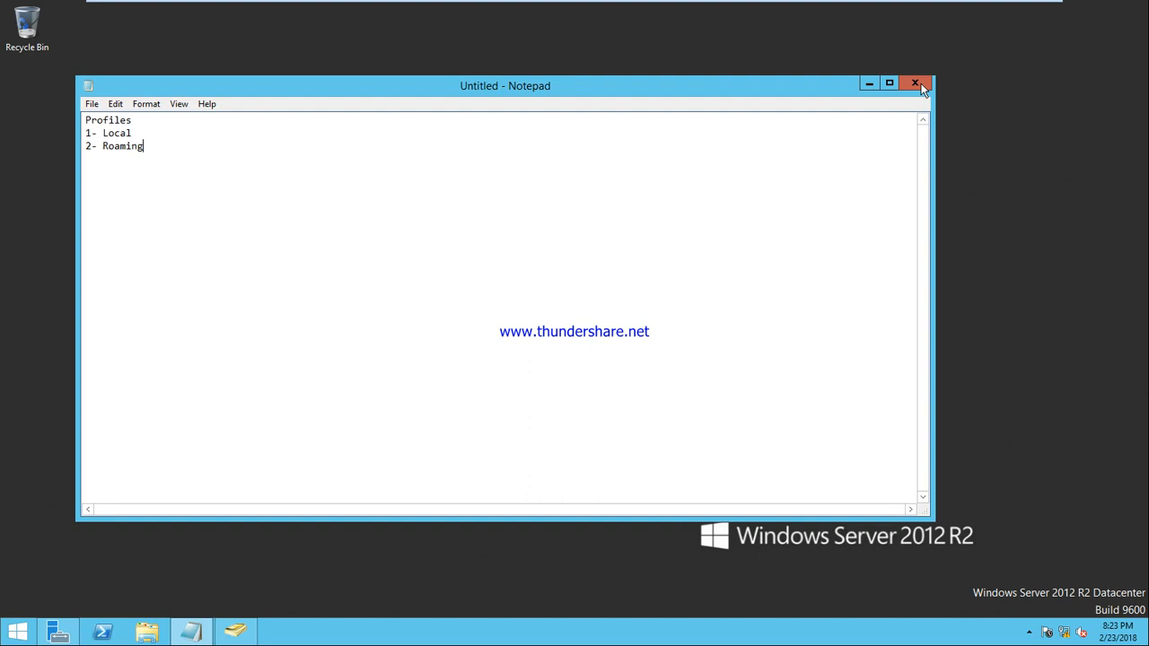
# Step: Create a new folder named profile at the root of the server's Local Disk (C:)
pyautogui.click(868, 83)
pyautogui.click(147, 631)
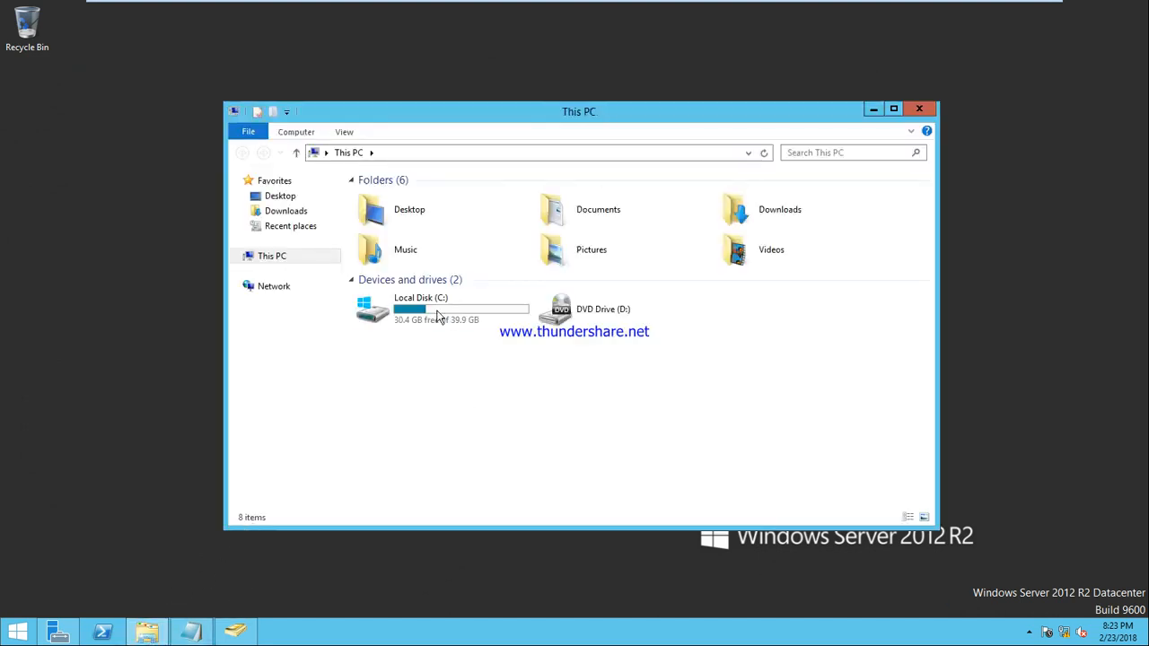
pyautogui.doubleClick(437, 305)
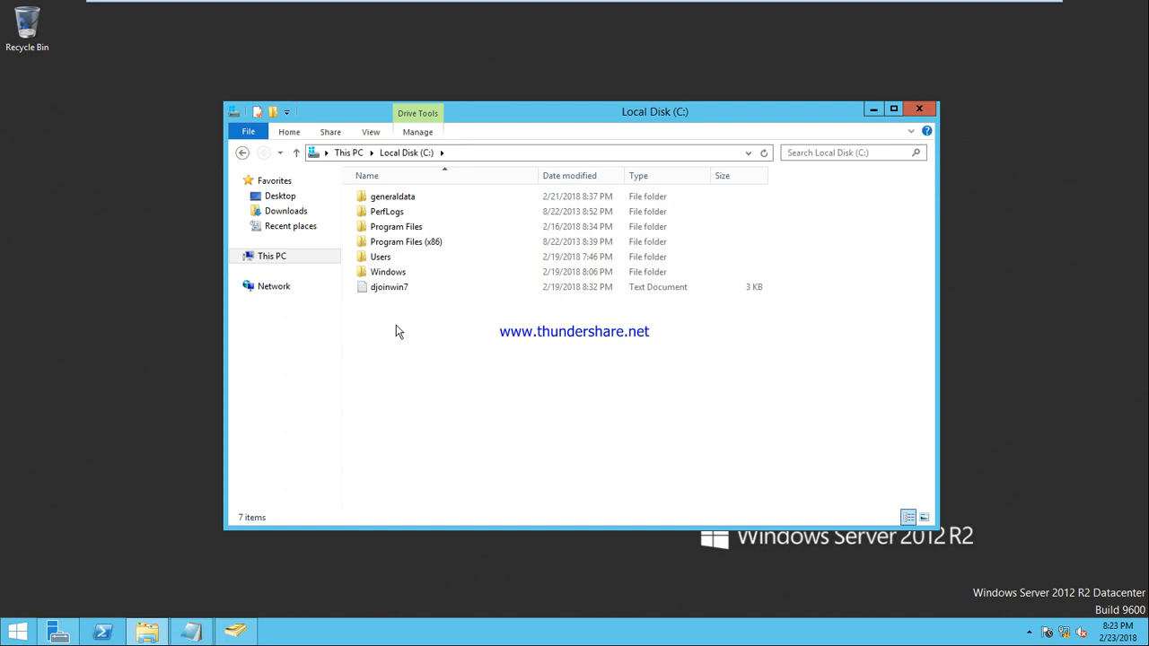
pyautogui.hotkey('ctrl', 'shift', 'n')
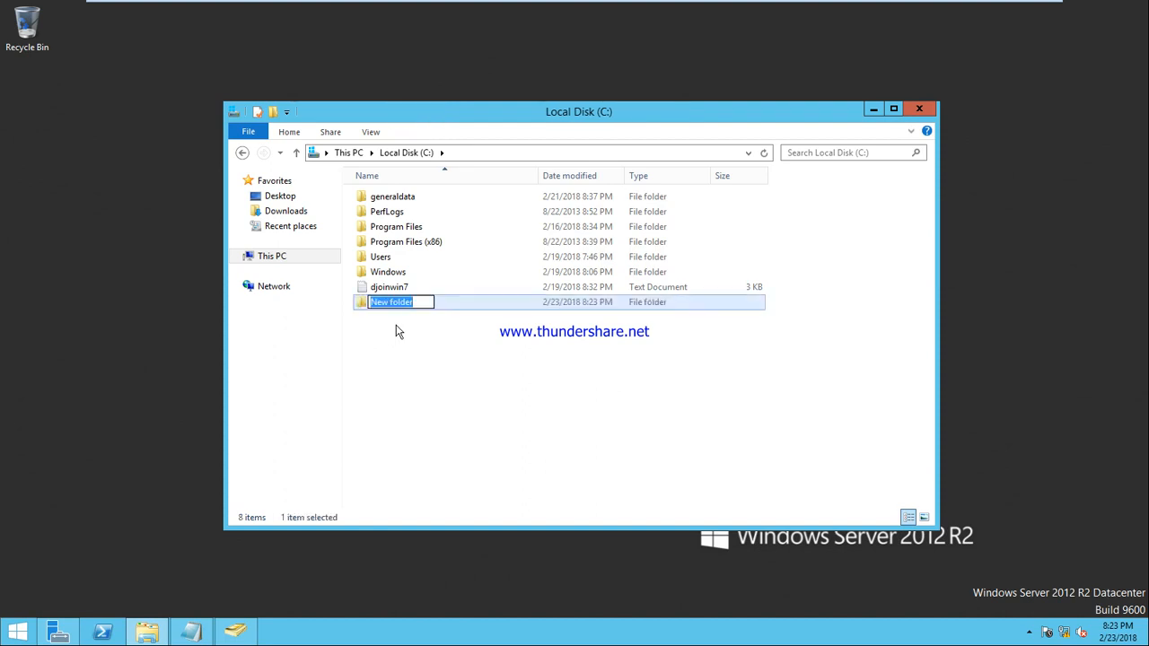
pyautogui.write('profile')
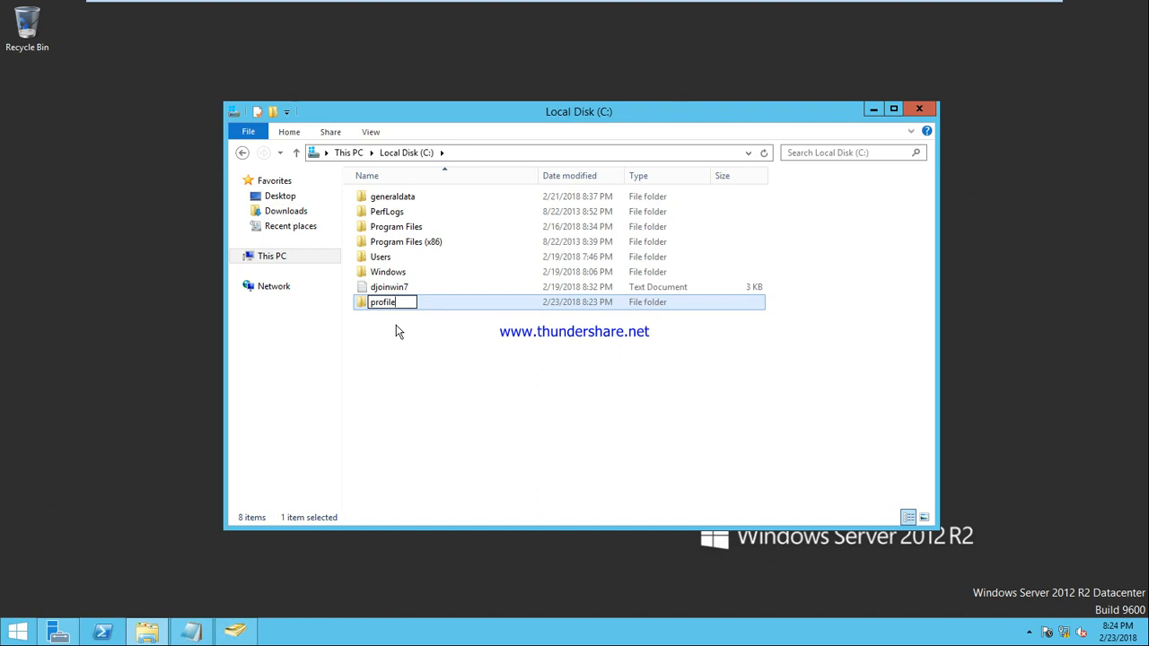
pyautogui.press('Return')
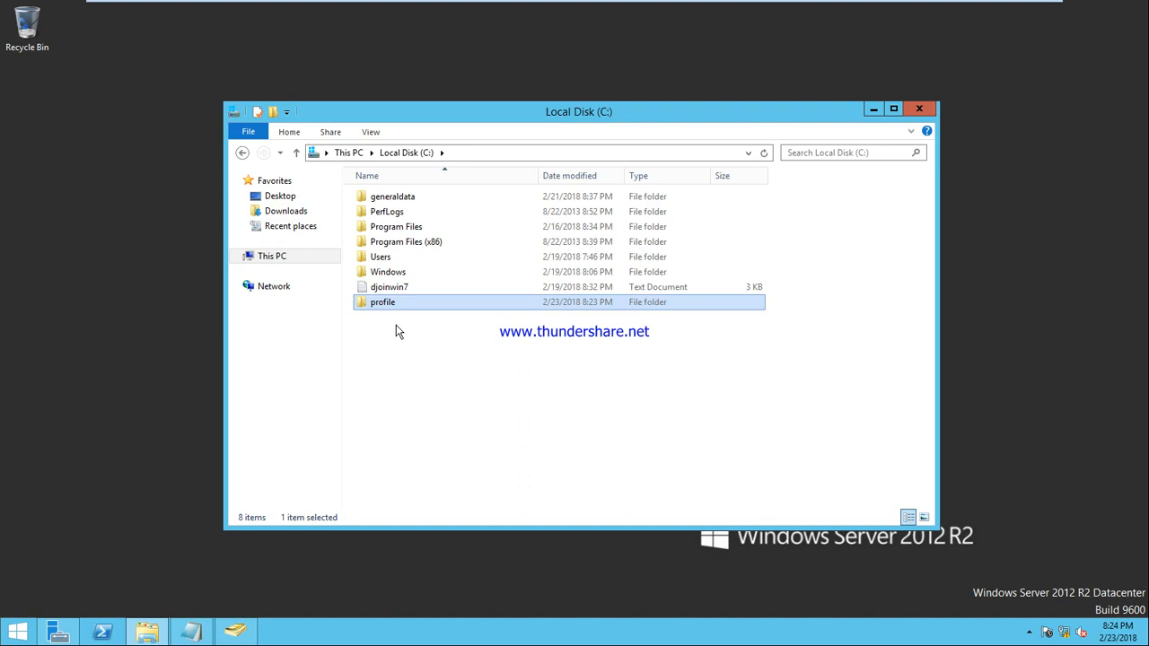
# Step: Share the profile folder with Everyone at Read/Write permission
pyautogui.rightClick(370, 301)
pyautogui.click(445, 527)
pyautogui.click(437, 302)
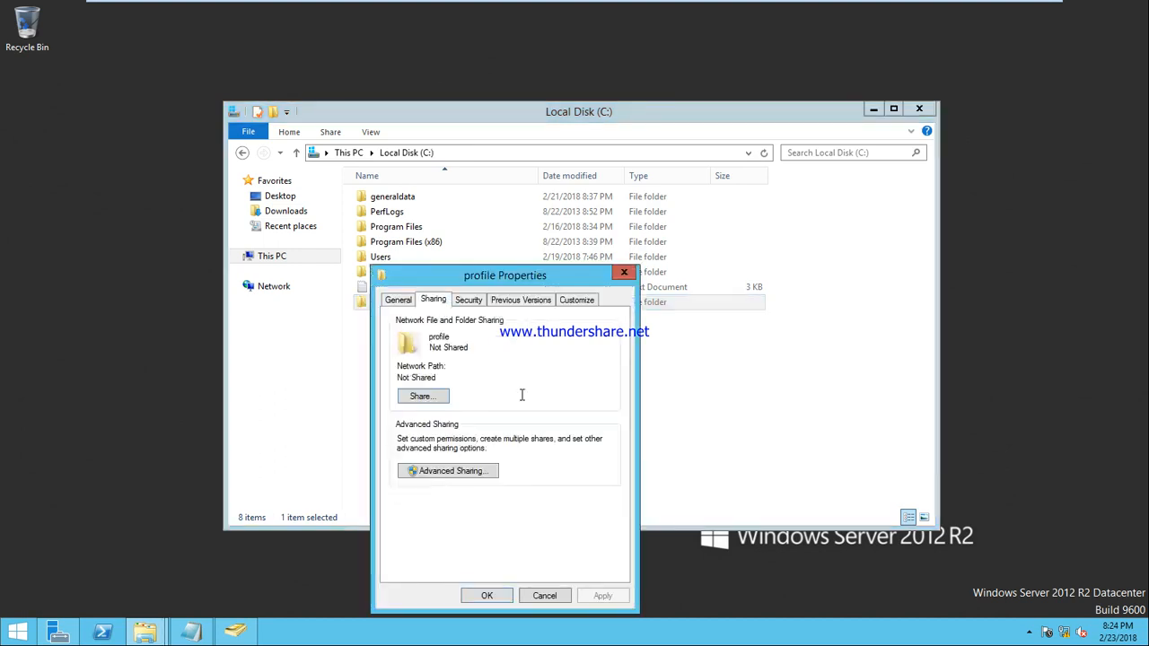
pyautogui.click(422, 397)
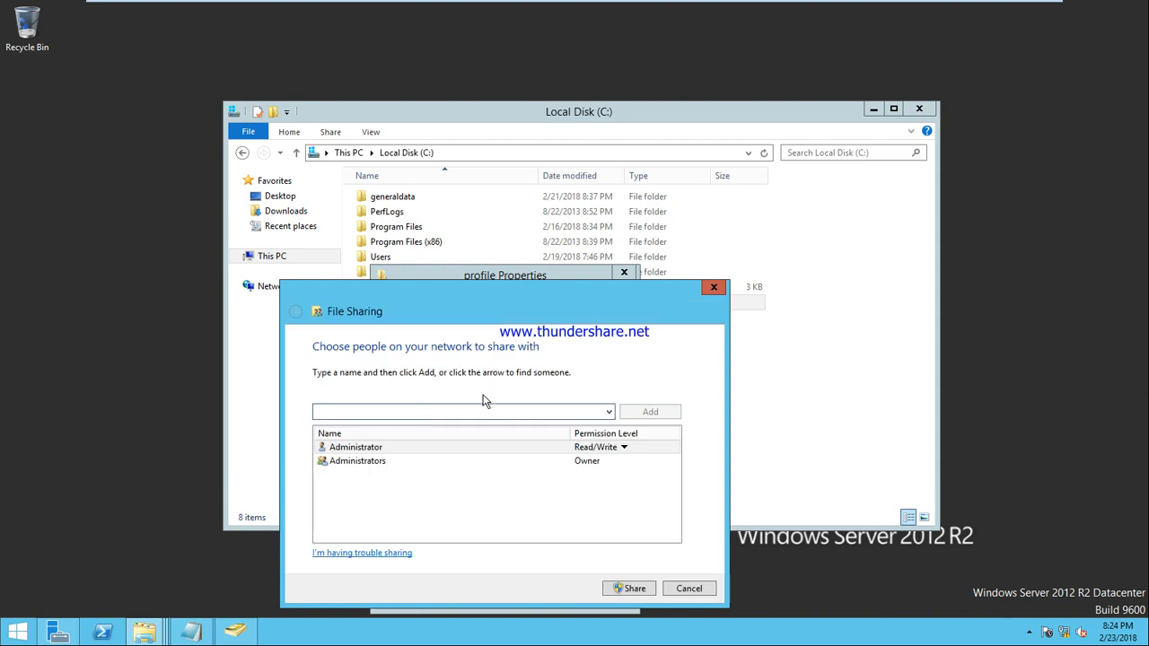
pyautogui.click(608, 411)
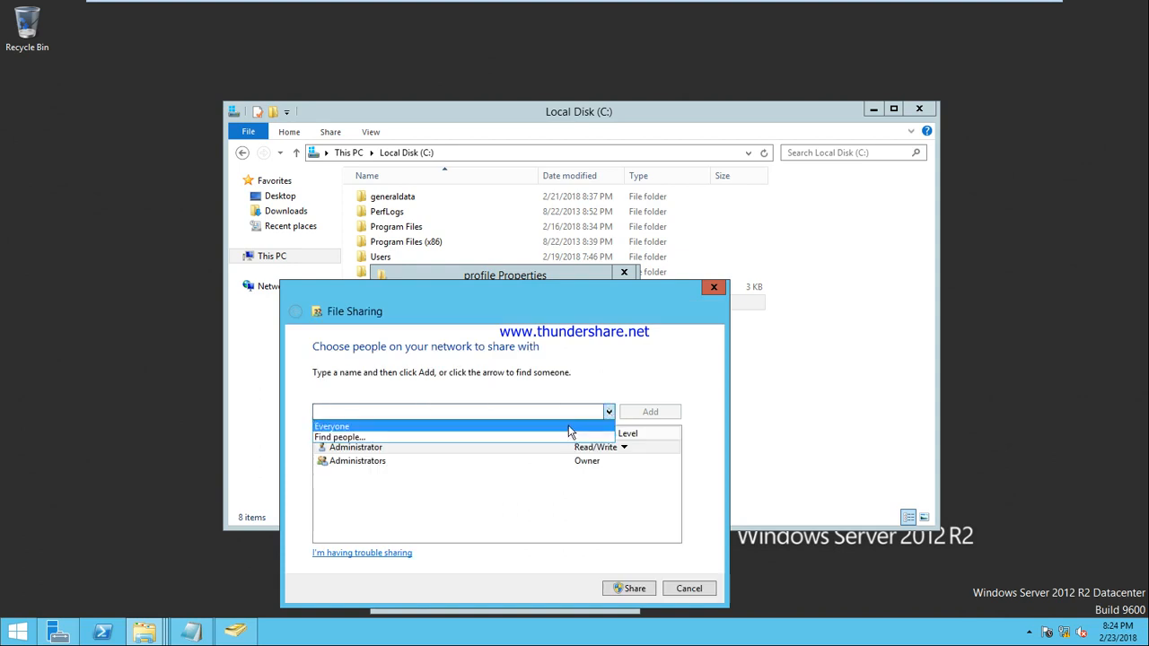
pyautogui.click(592, 426)
pyautogui.click(648, 411)
pyautogui.click(600, 474)
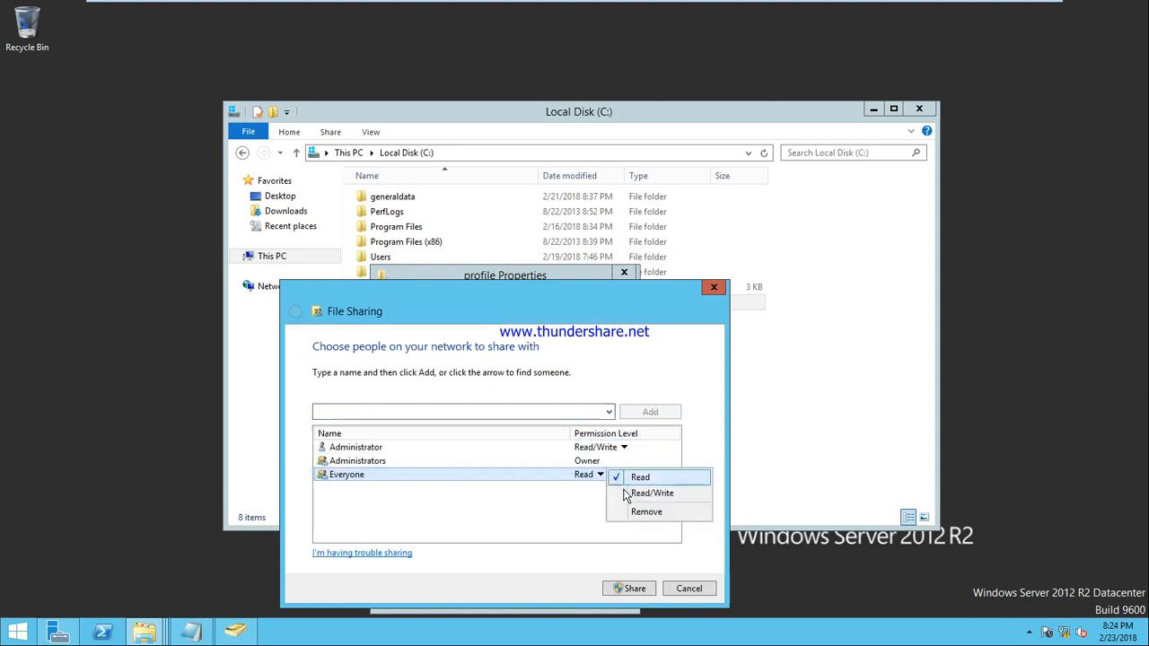
pyautogui.click(633, 499)
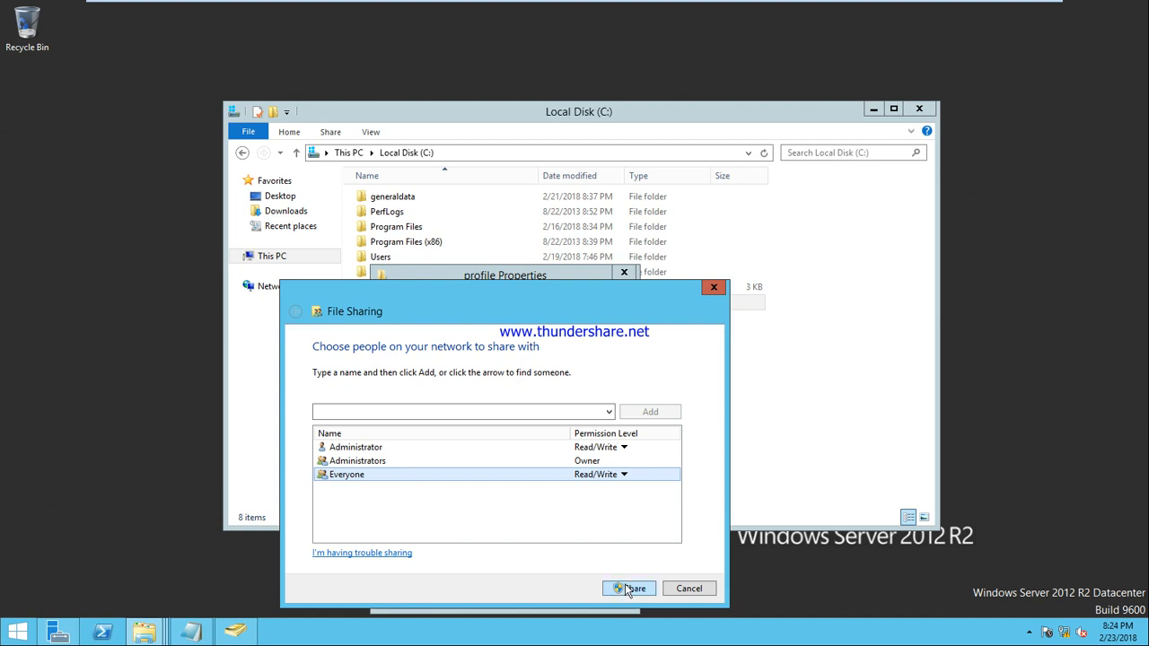
pyautogui.click(626, 587)
pyautogui.click(691, 589)
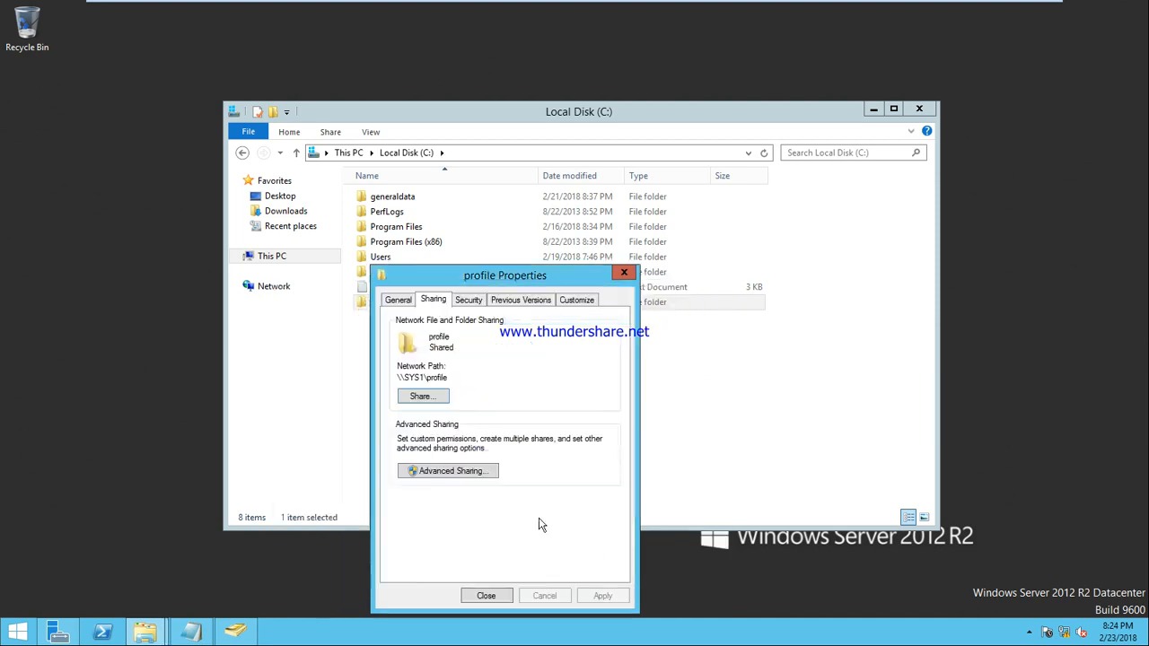
# Step: Review the profile folder's security permissions, confirm it is empty, then return to Active Directory Users and Computers
pyautogui.click(470, 305)
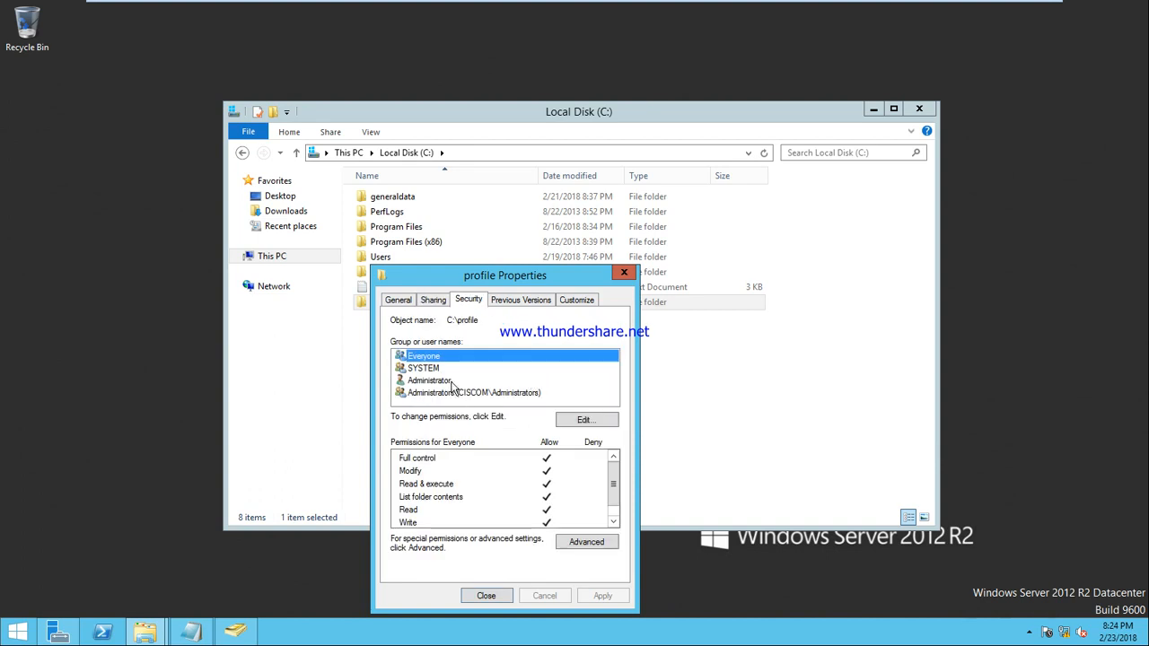
pyautogui.click(499, 597)
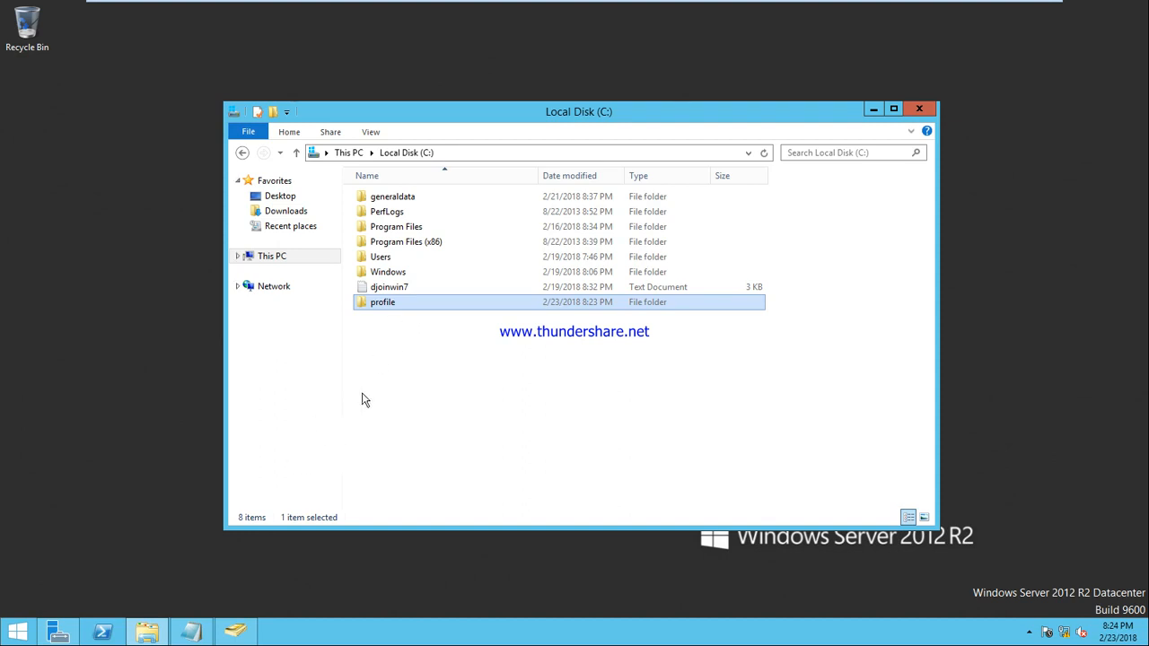
pyautogui.doubleClick(375, 309)
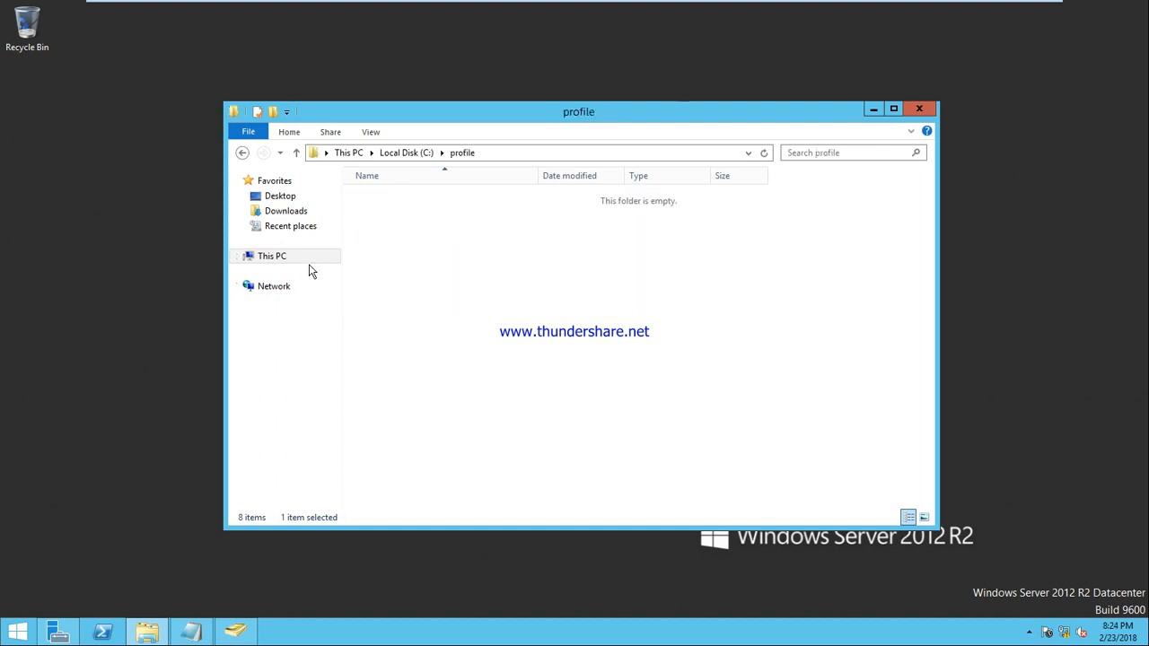
pyautogui.click(241, 152)
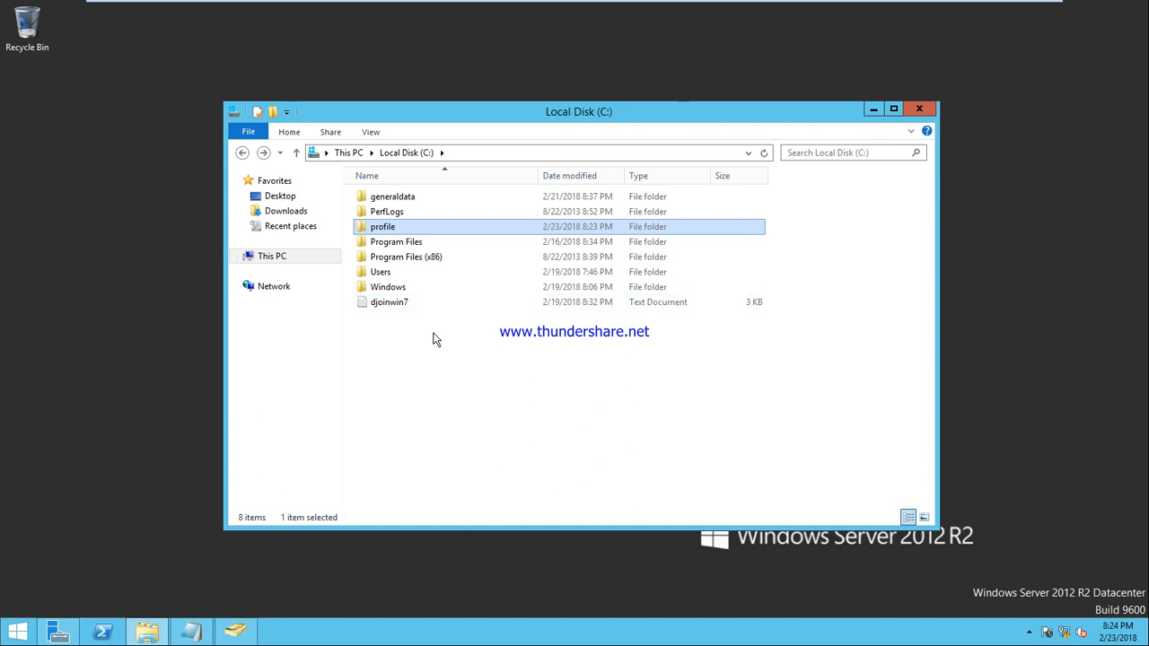
pyautogui.click(235, 632)
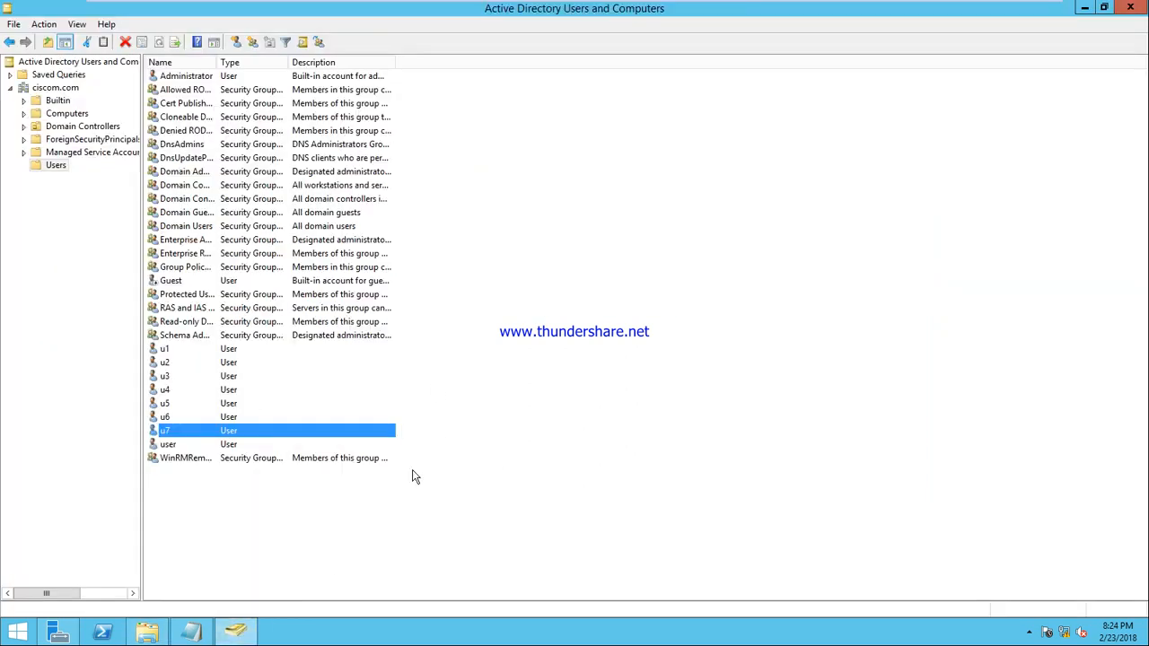
# Step: Set u7's Profile path to \\192.168.10.1\profile\u7 and apply it
pyautogui.rightClick(197, 436)
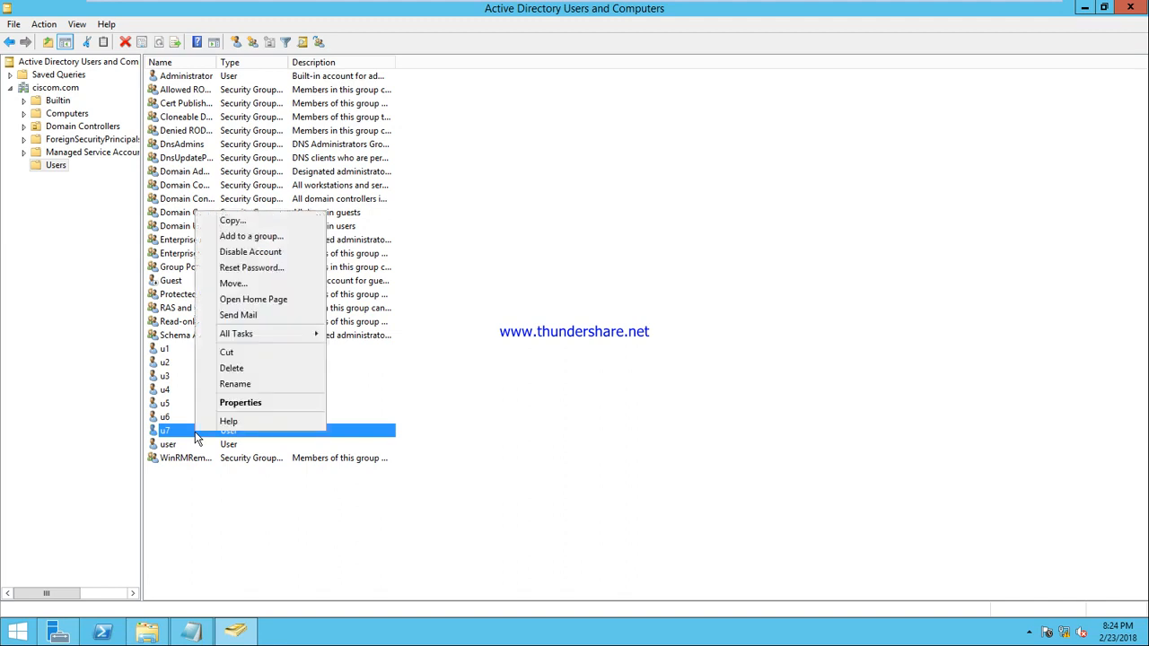
pyautogui.click(251, 402)
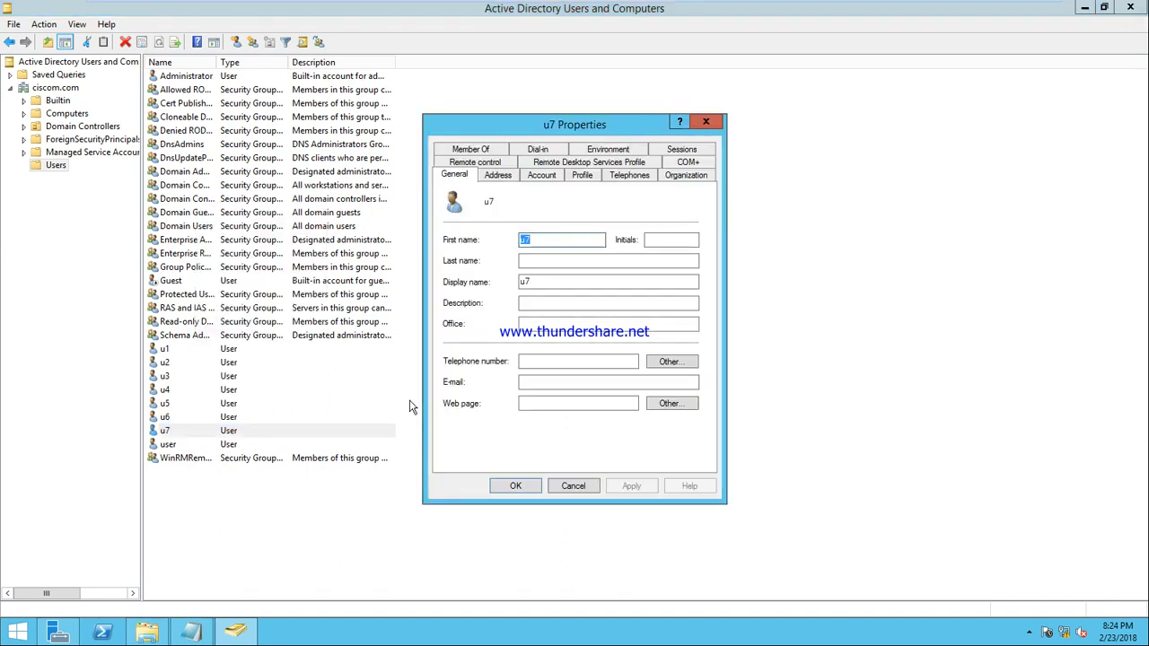
pyautogui.click(582, 176)
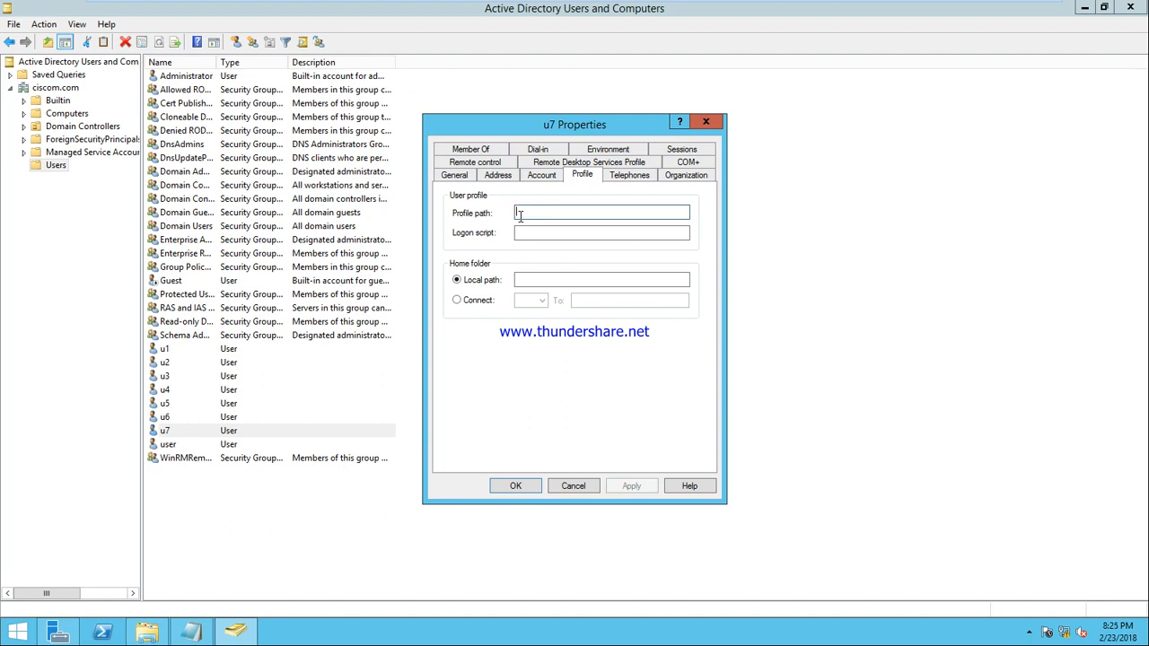
pyautogui.write('\\\\')
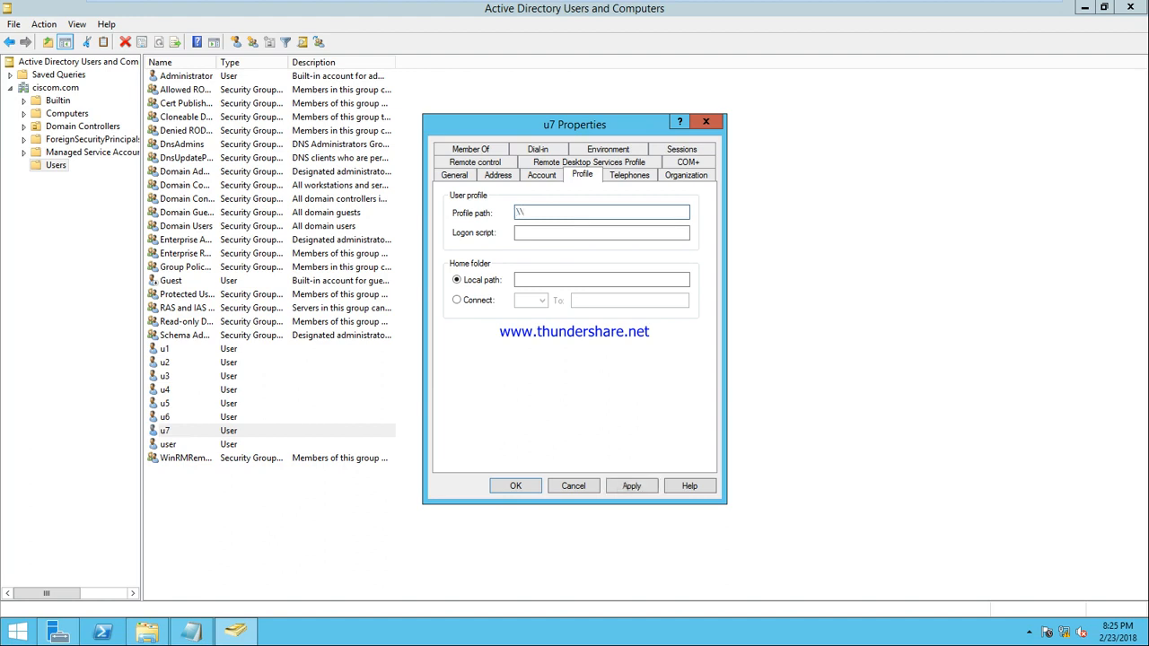
pyautogui.write('192.168.10.1\\profile')
pyautogui.write('\\u7')
pyautogui.click(635, 489)
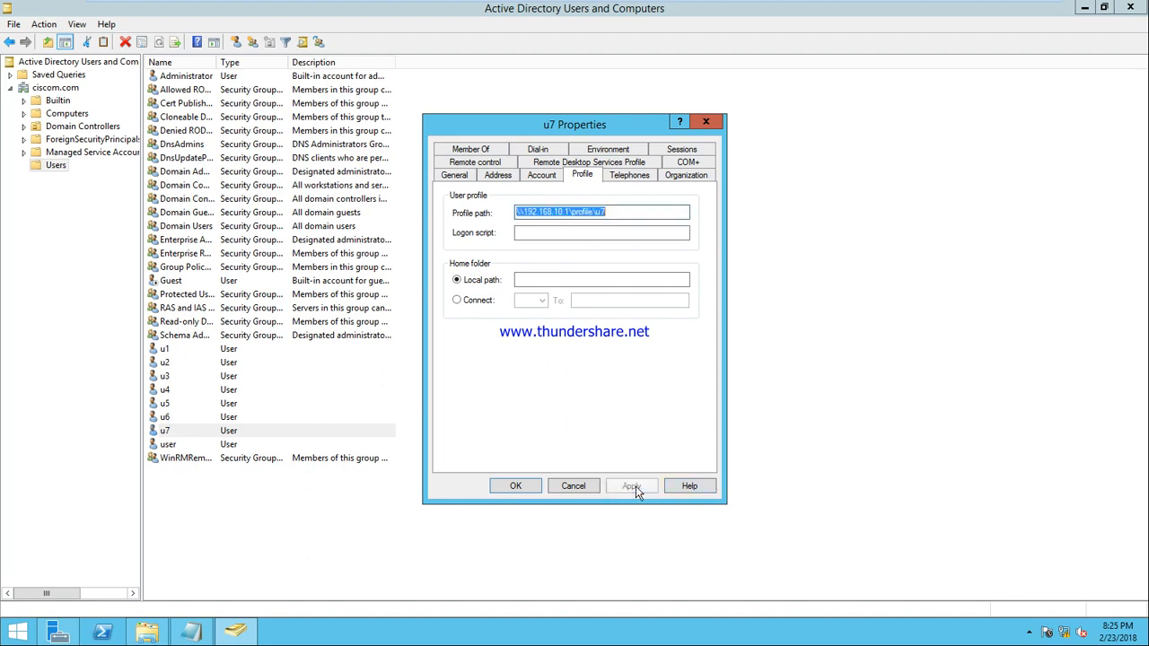
pyautogui.click(526, 489)
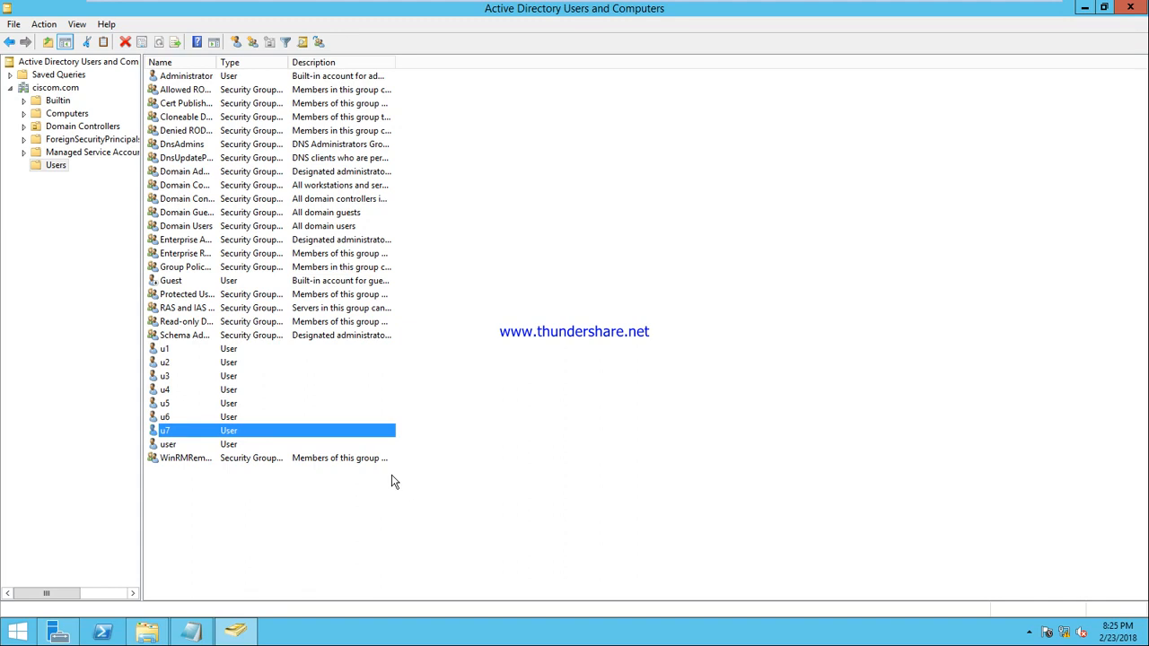
# Step: On the Windows 7 client VM, log off the current user
pyautogui.moveTo(518, 5)
pyautogui.click(761, 11)
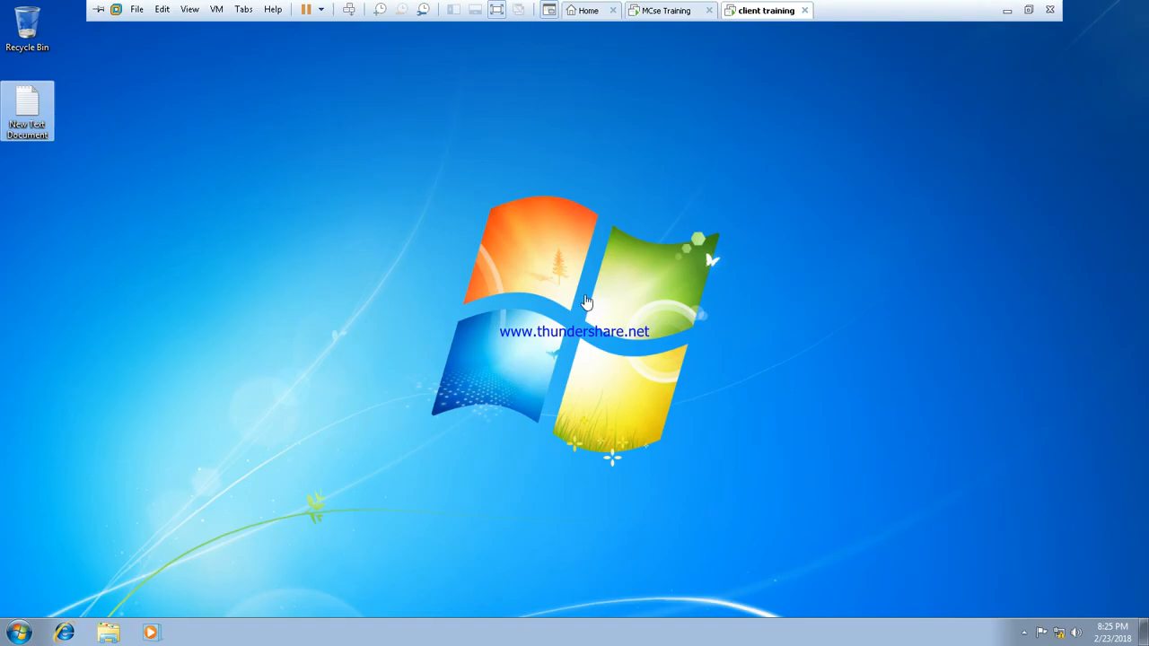
pyautogui.click(22, 632)
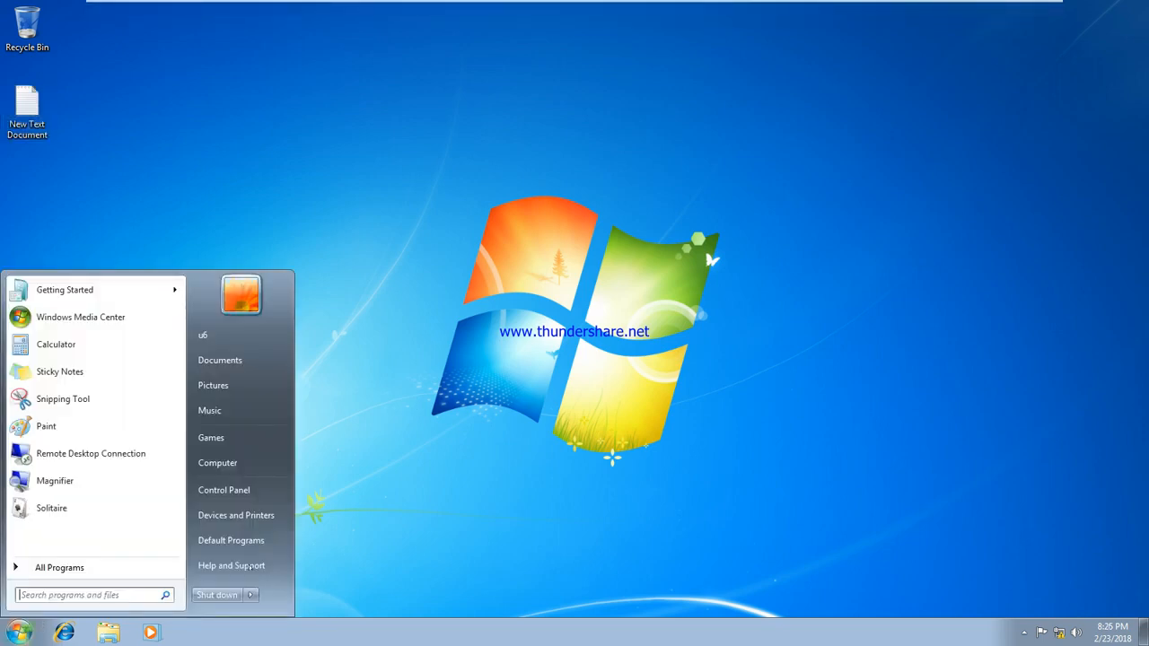
pyautogui.click(251, 595)
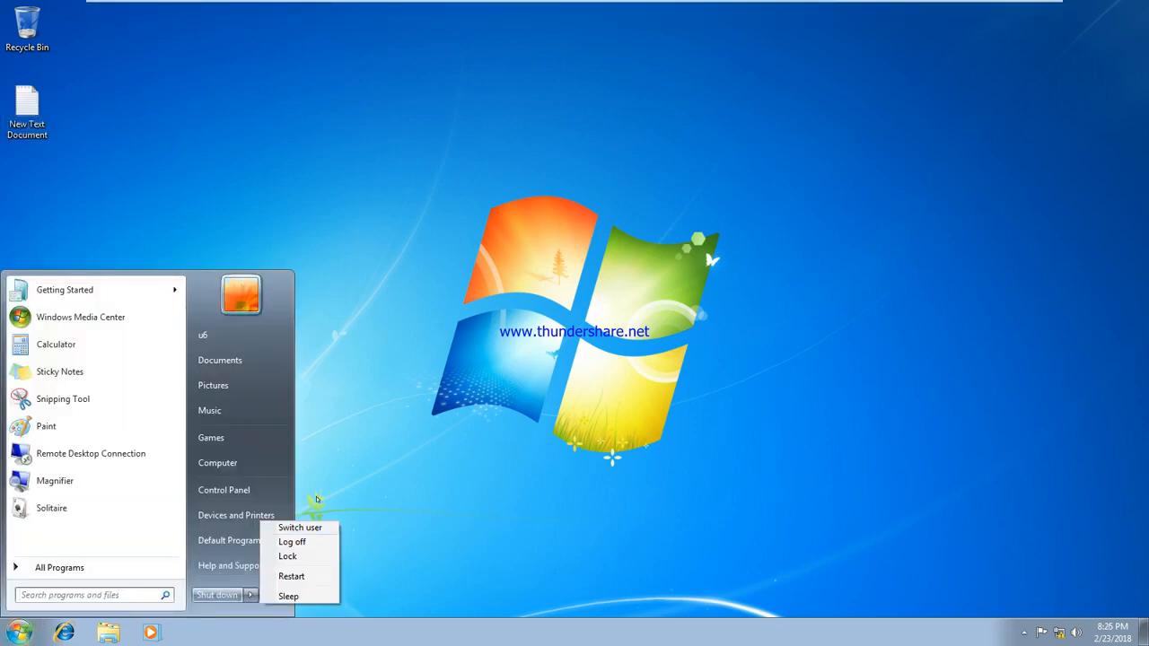
pyautogui.click(305, 542)
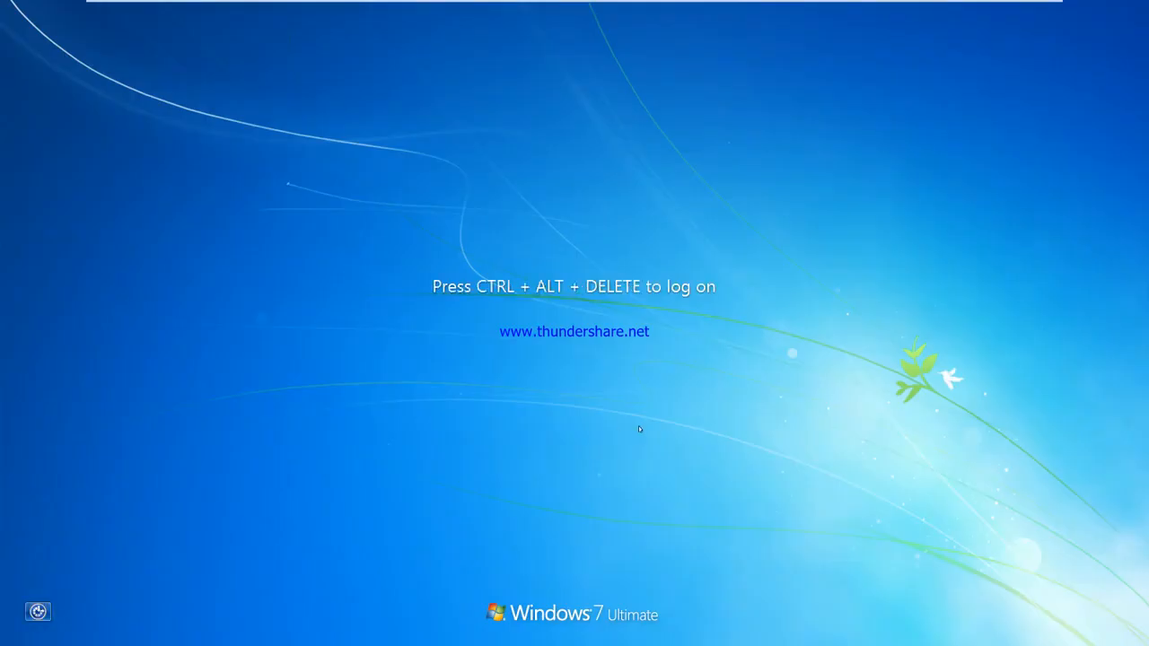
# Step: Sign in as u7 via Other User and dismiss the VMware Tools prompt
pyautogui.moveTo(306, 1)
pyautogui.click(349, 9)
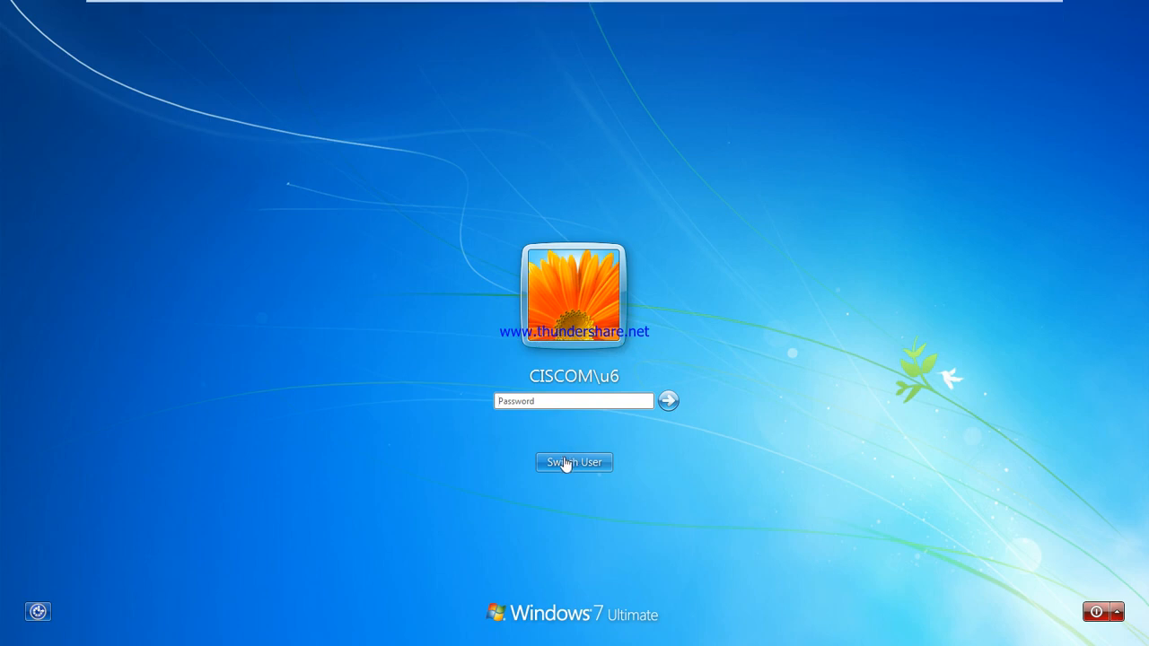
pyautogui.click(566, 462)
pyautogui.click(638, 362)
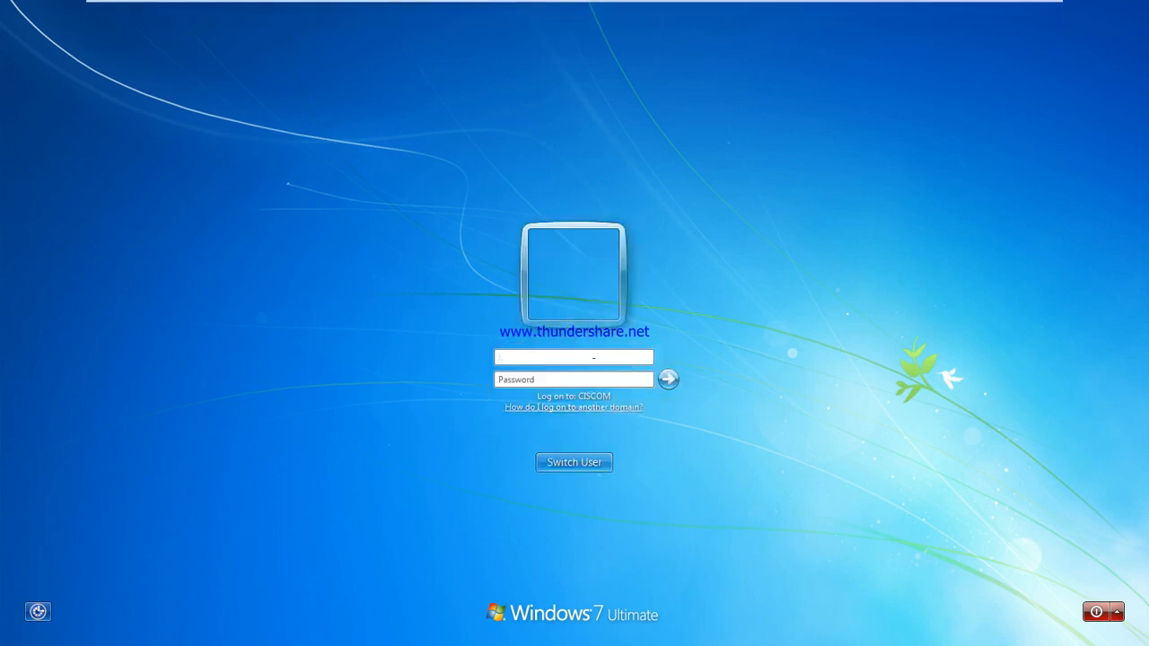
pyautogui.write('u7')
pyautogui.press('Return')
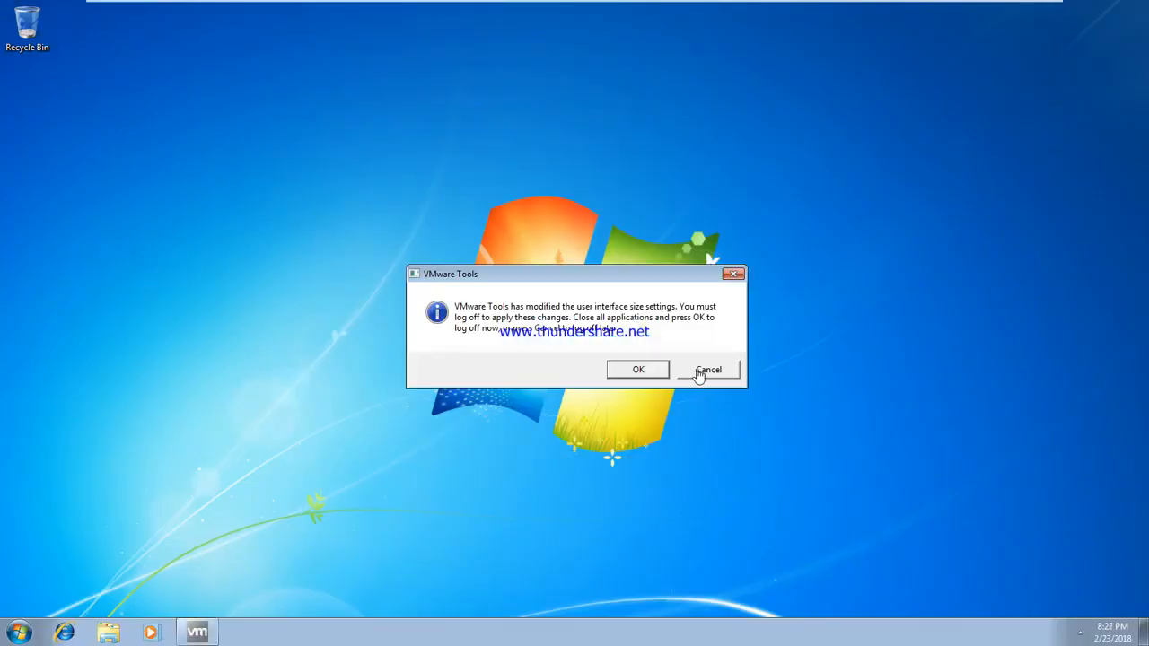
pyautogui.click(708, 371)
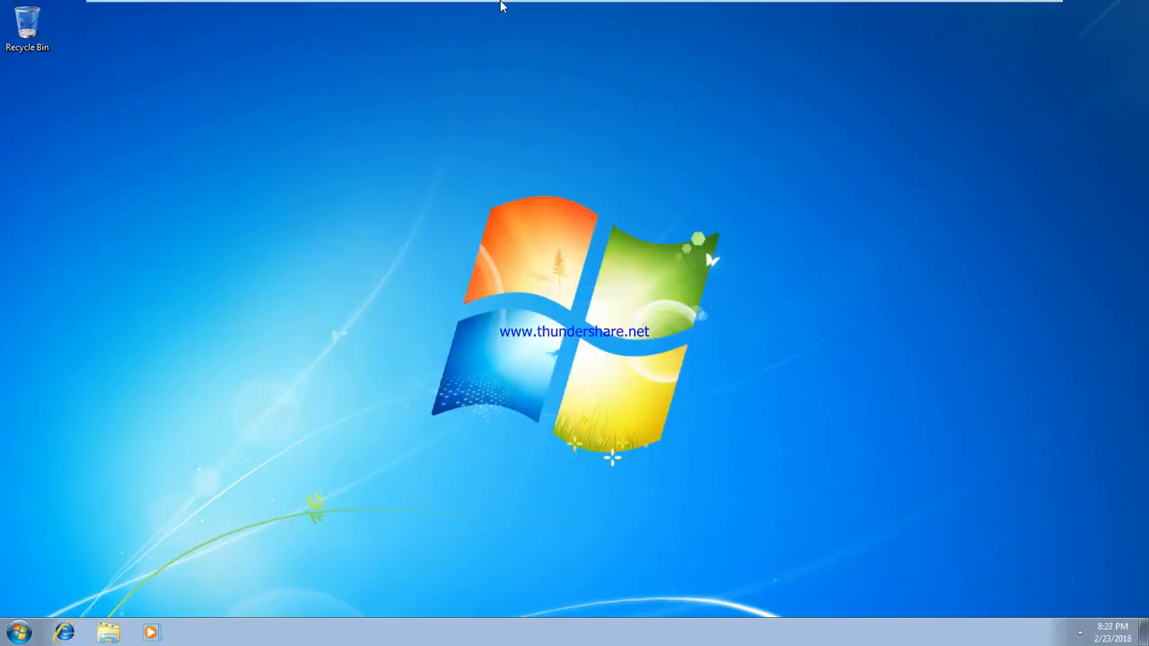
# Step: On the server, confirm the profile folder now contains u7.V2, then return to the Windows 7 client
pyautogui.moveTo(500, 3)
pyautogui.click(655, 11)
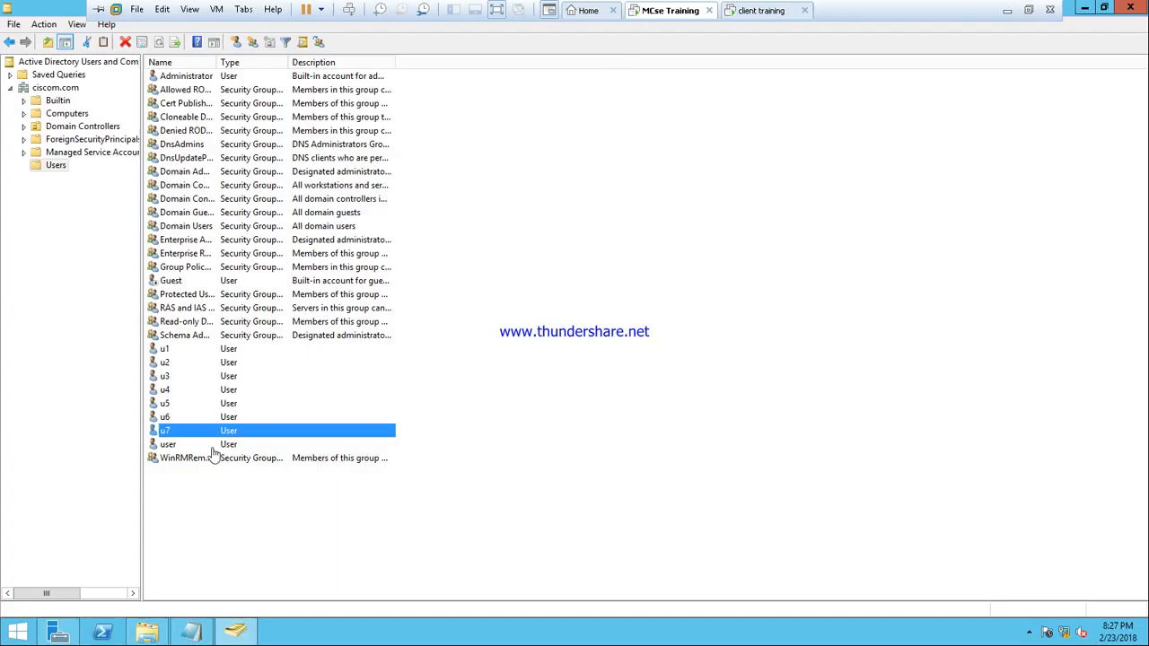
pyautogui.click(146, 633)
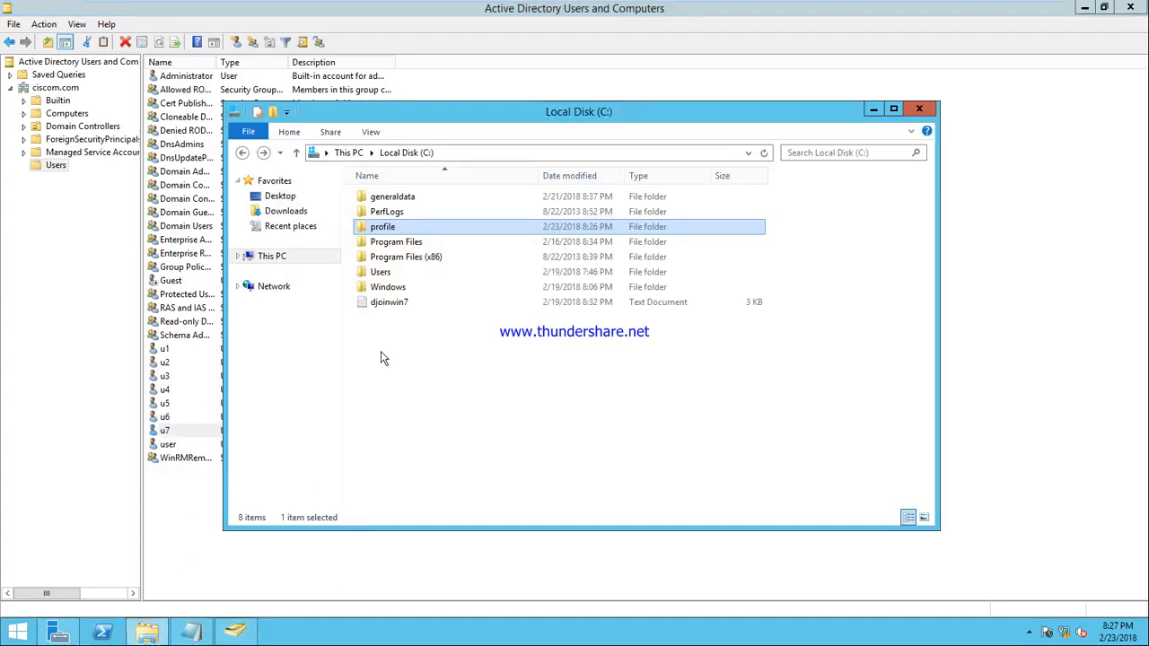
pyautogui.doubleClick(388, 227)
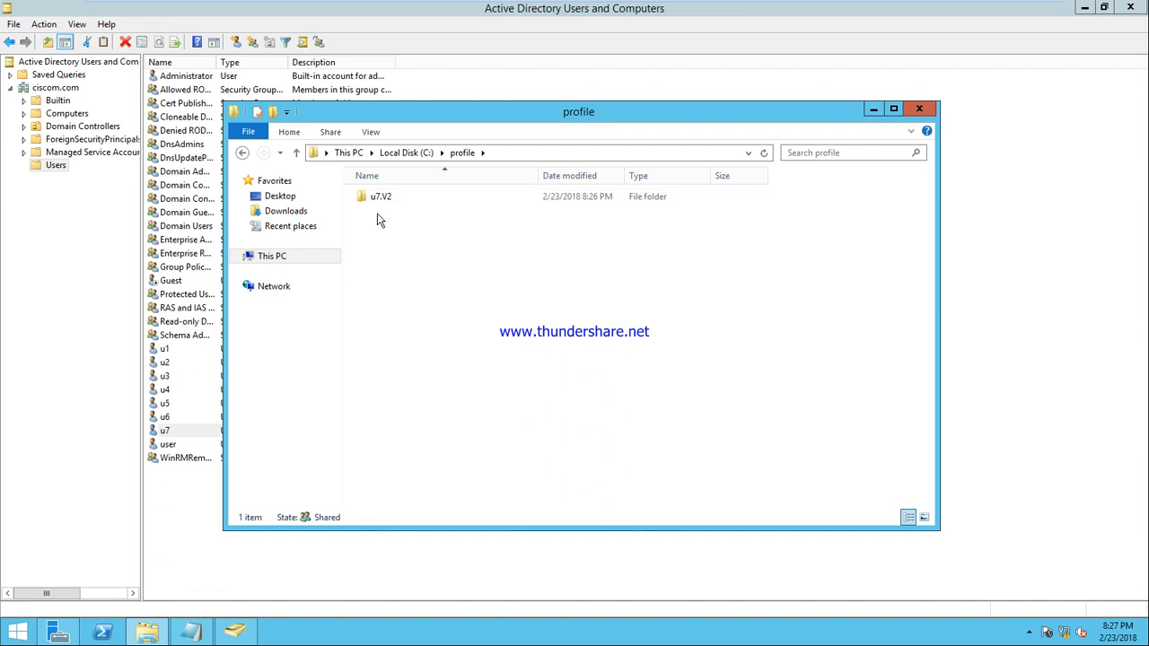
pyautogui.click(918, 108)
pyautogui.click(758, 5)
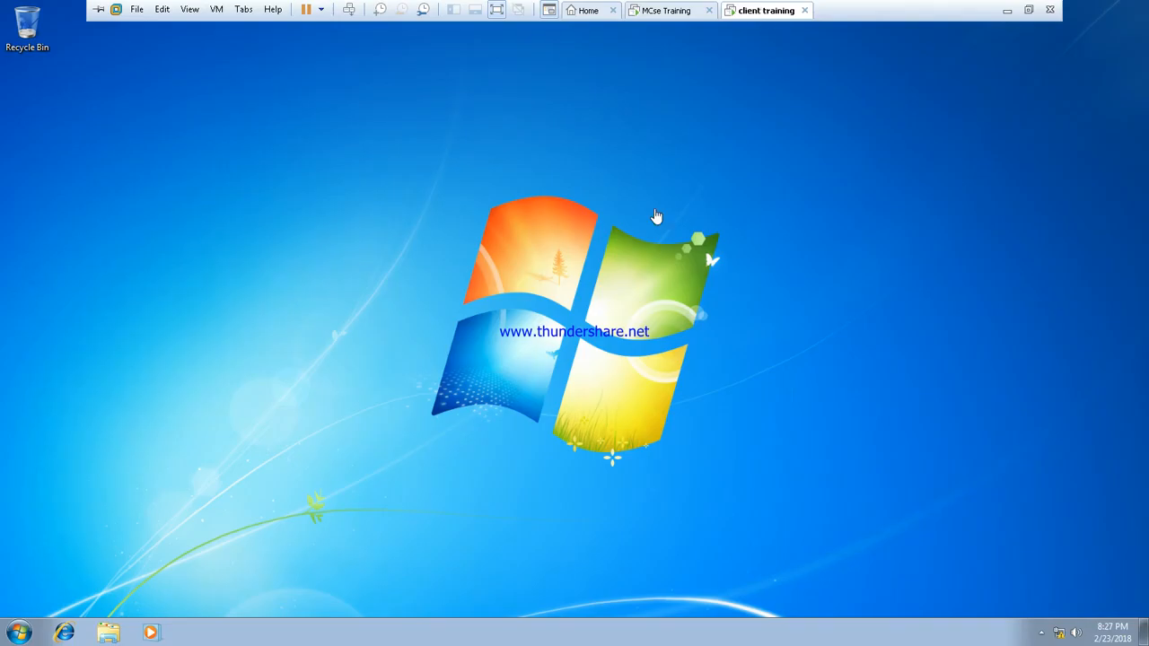
# Step: Apply the Windows Classic theme to the desktop
pyautogui.rightClick(200, 106)
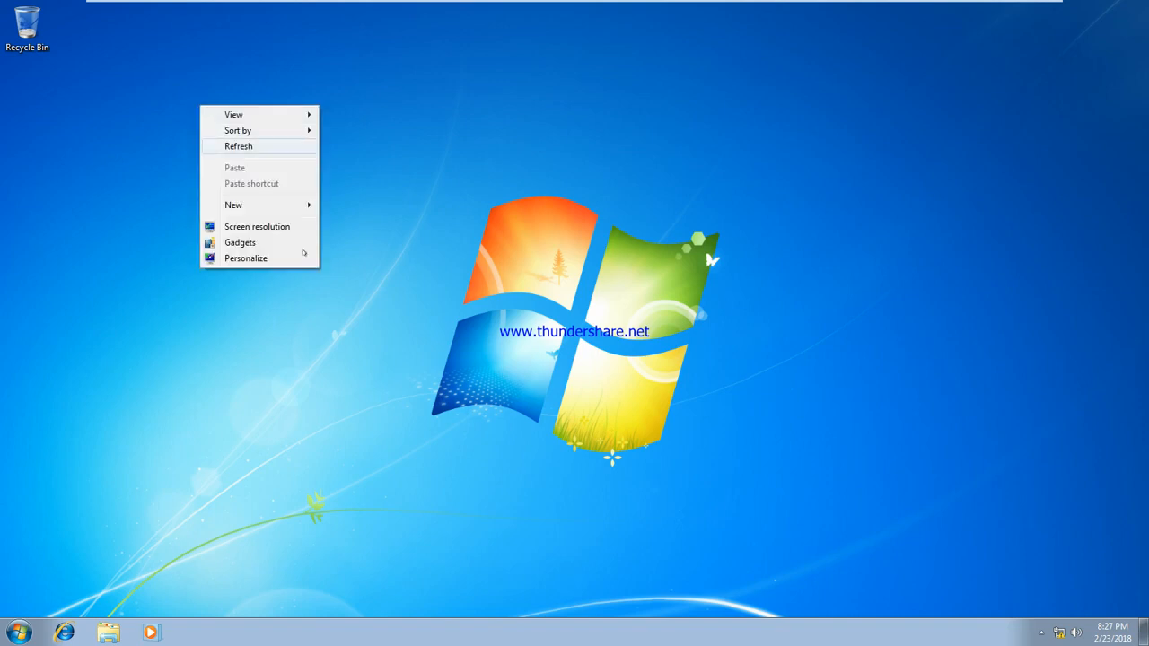
pyautogui.click(267, 258)
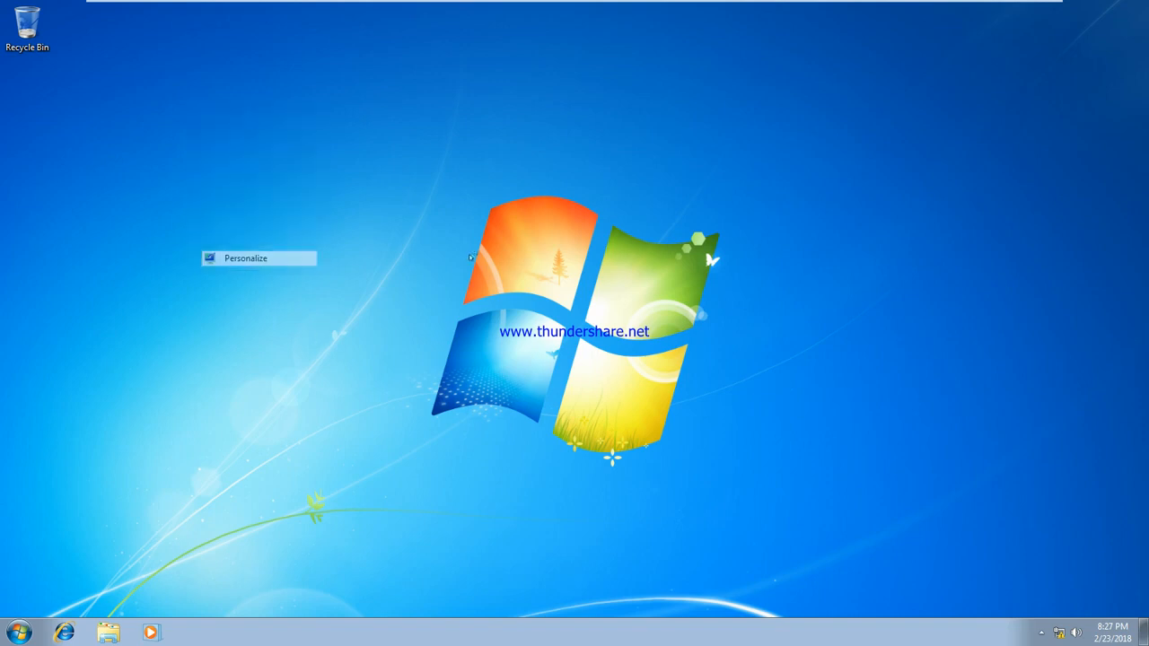
pyautogui.click(542, 386)
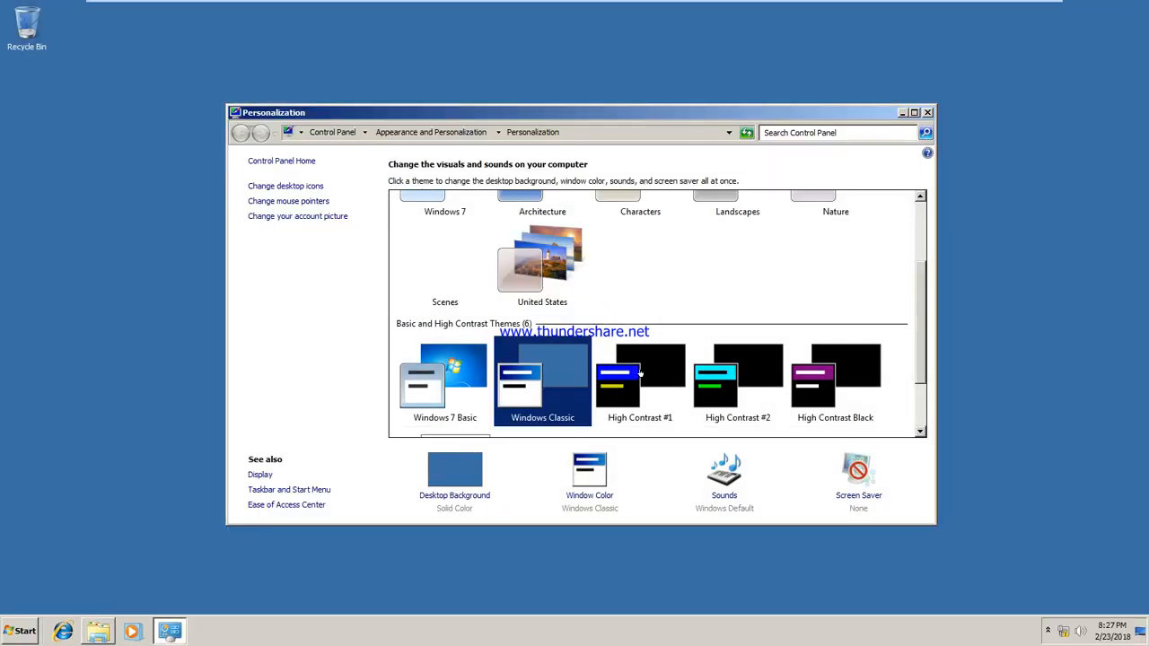
pyautogui.click(916, 117)
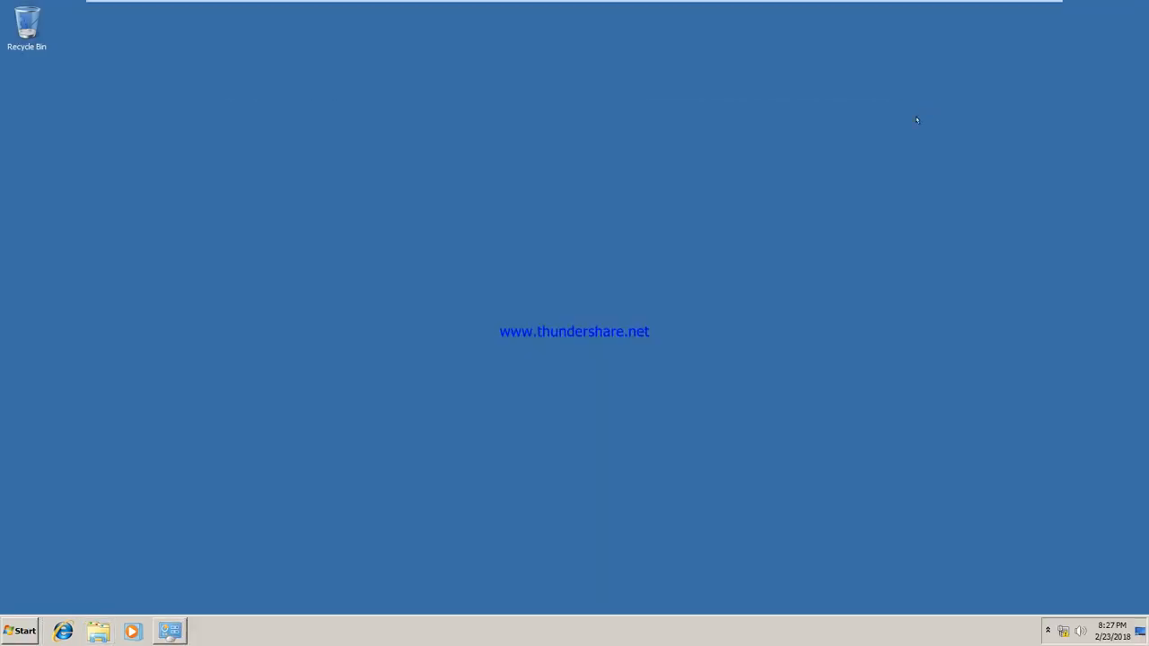
# Step: Create an empty text document named profile-test on the desktop
pyautogui.rightClick(68, 142)
pyautogui.moveTo(124, 226)
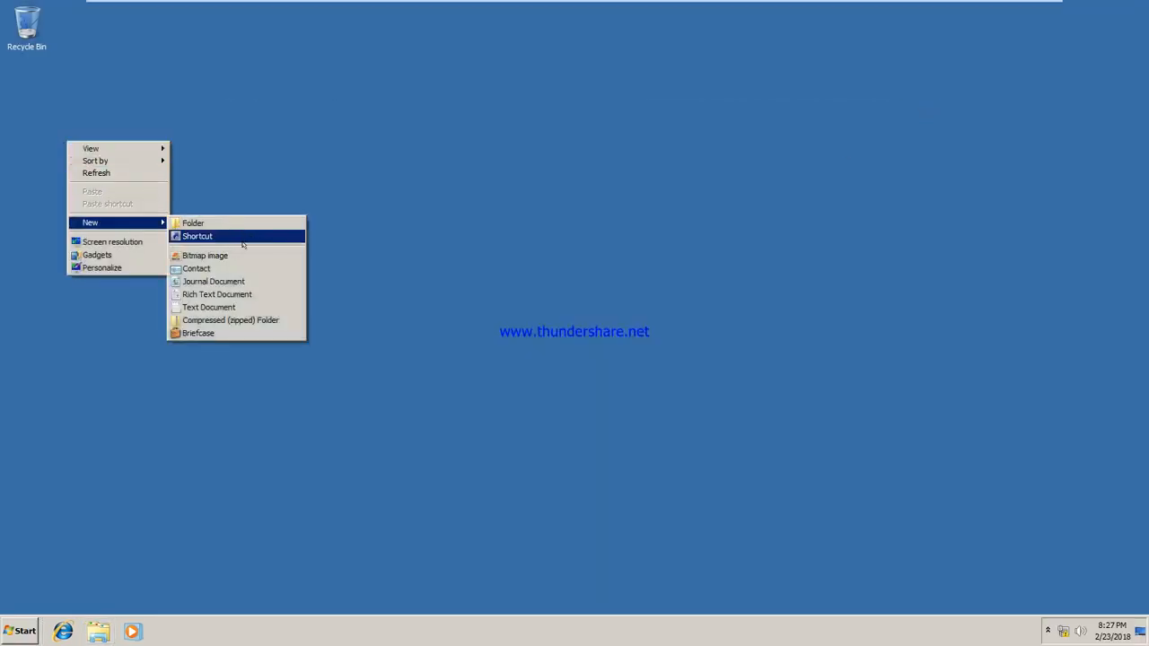
pyautogui.click(244, 305)
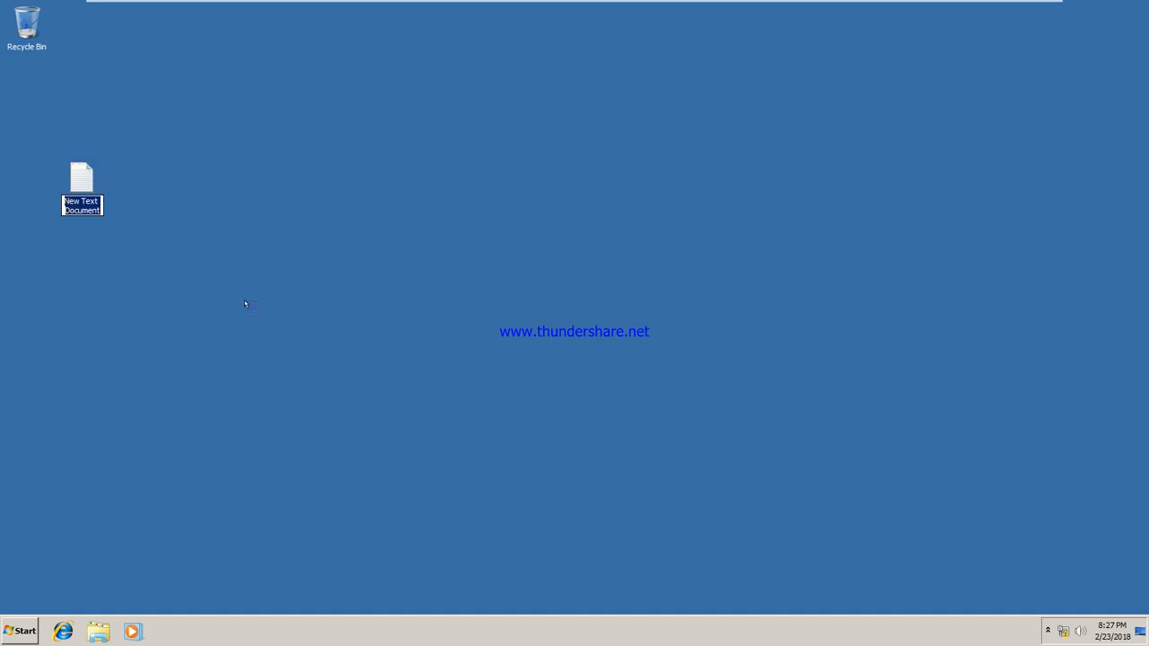
pyautogui.write('profil')
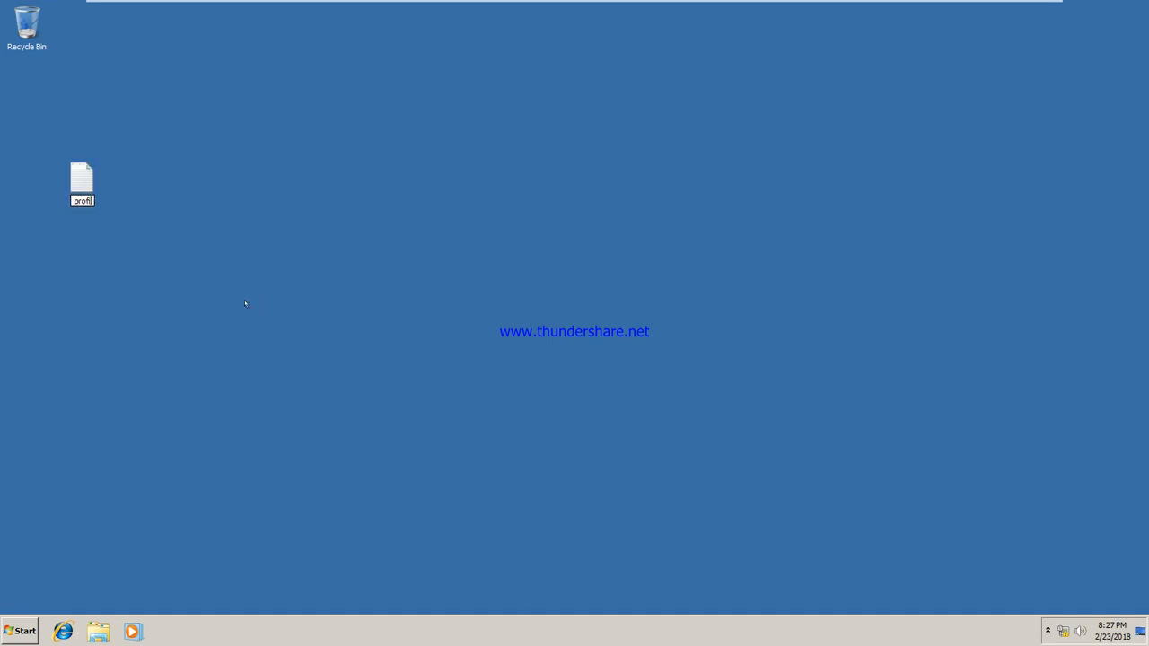
pyautogui.write('e-test')
pyautogui.press('Return')
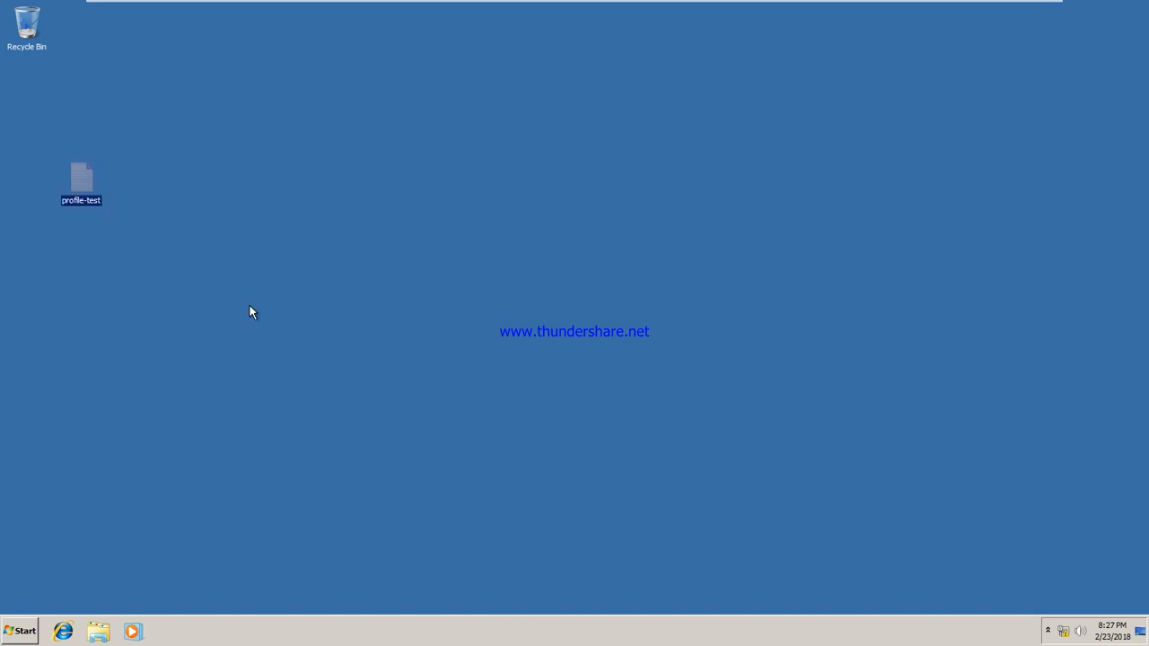
pyautogui.click(343, 246)
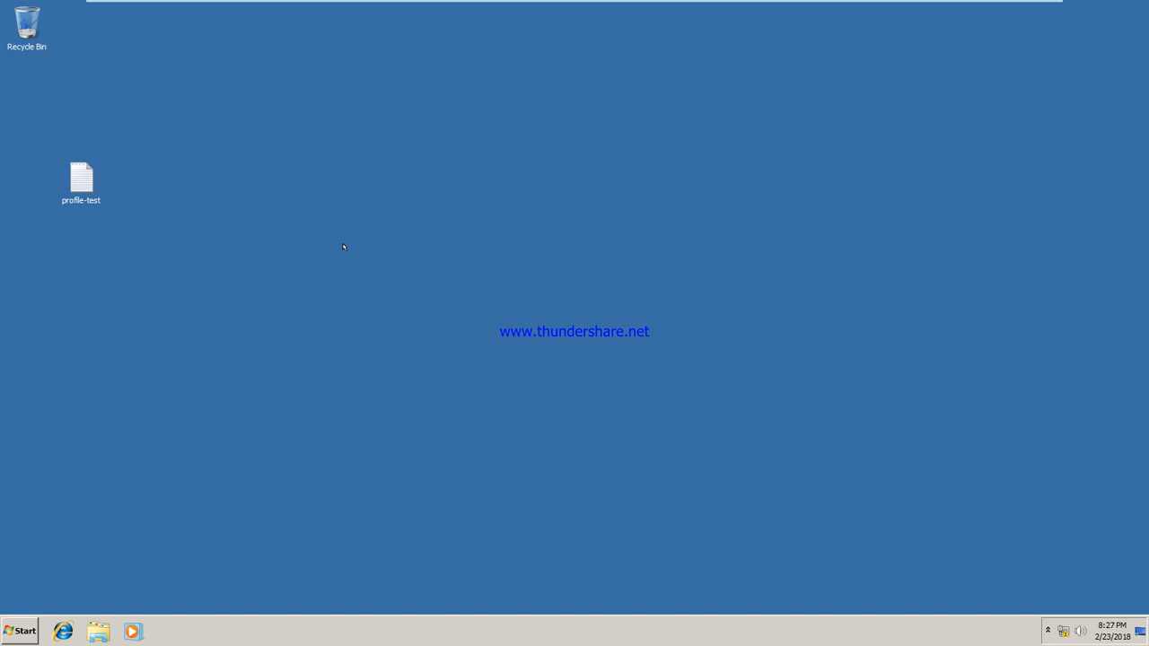
# Step: Create an empty text file named profilednldtest in u7's Downloads folder and close Explorer
pyautogui.click(98, 630)
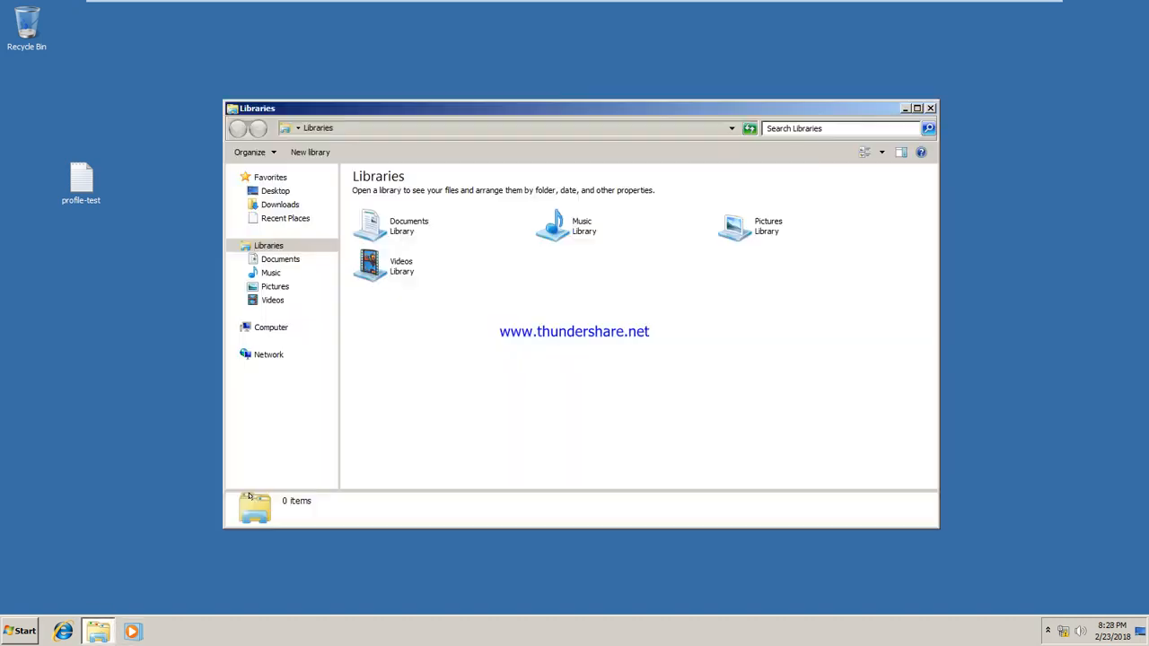
pyautogui.click(279, 204)
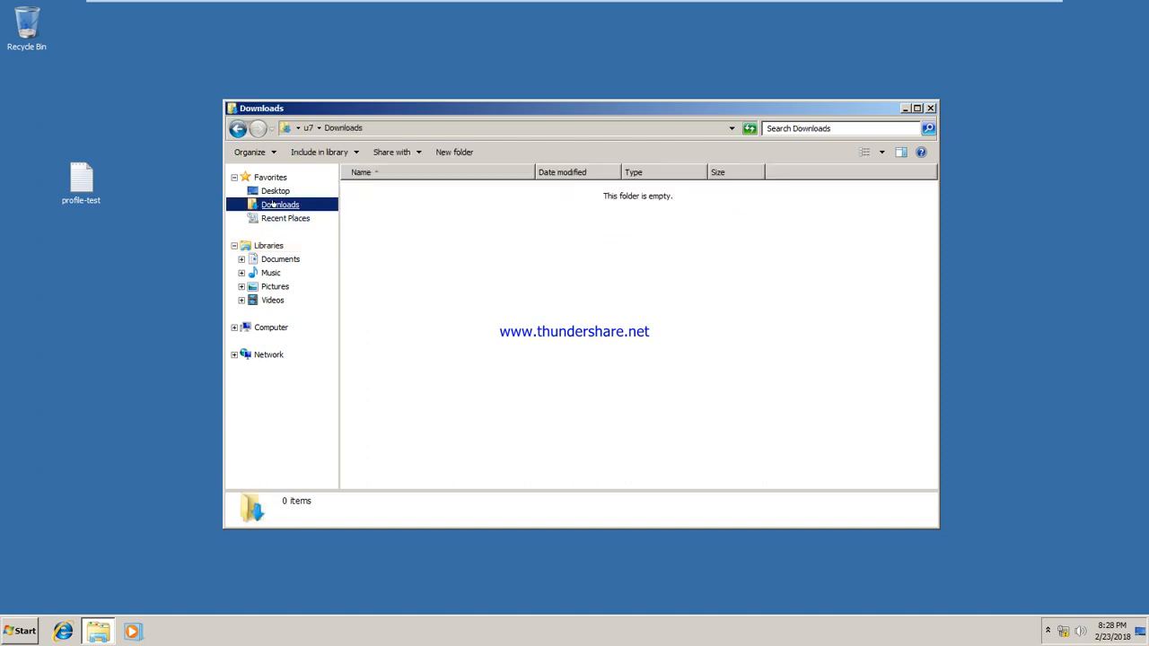
pyautogui.rightClick(447, 225)
pyautogui.moveTo(549, 366)
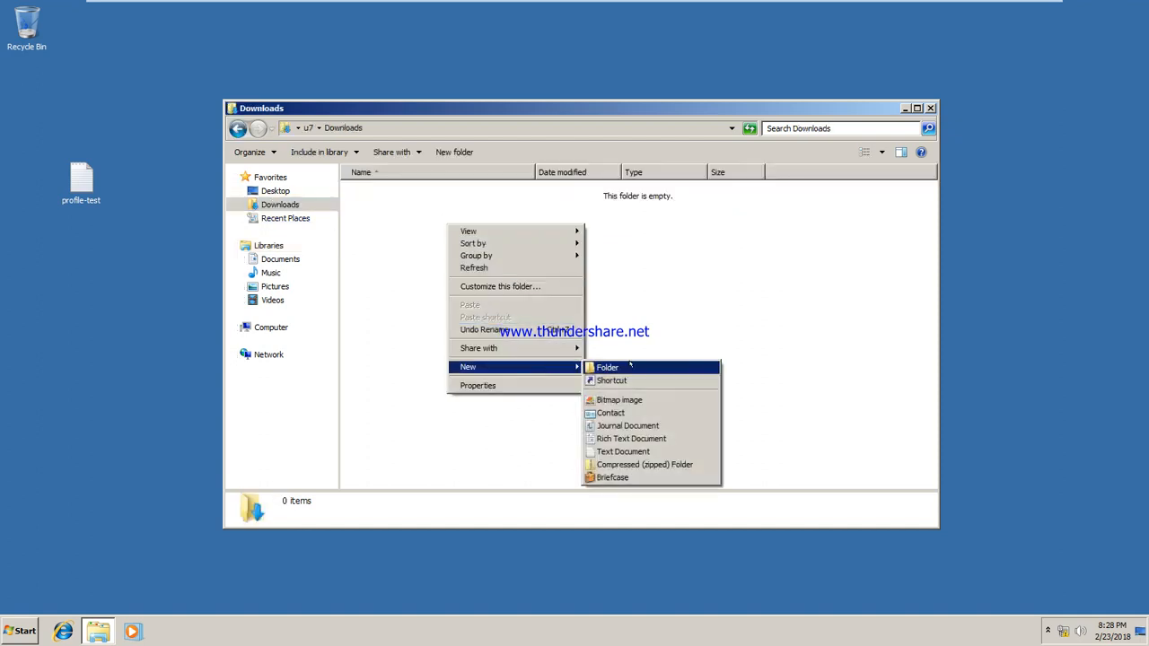
pyautogui.click(631, 451)
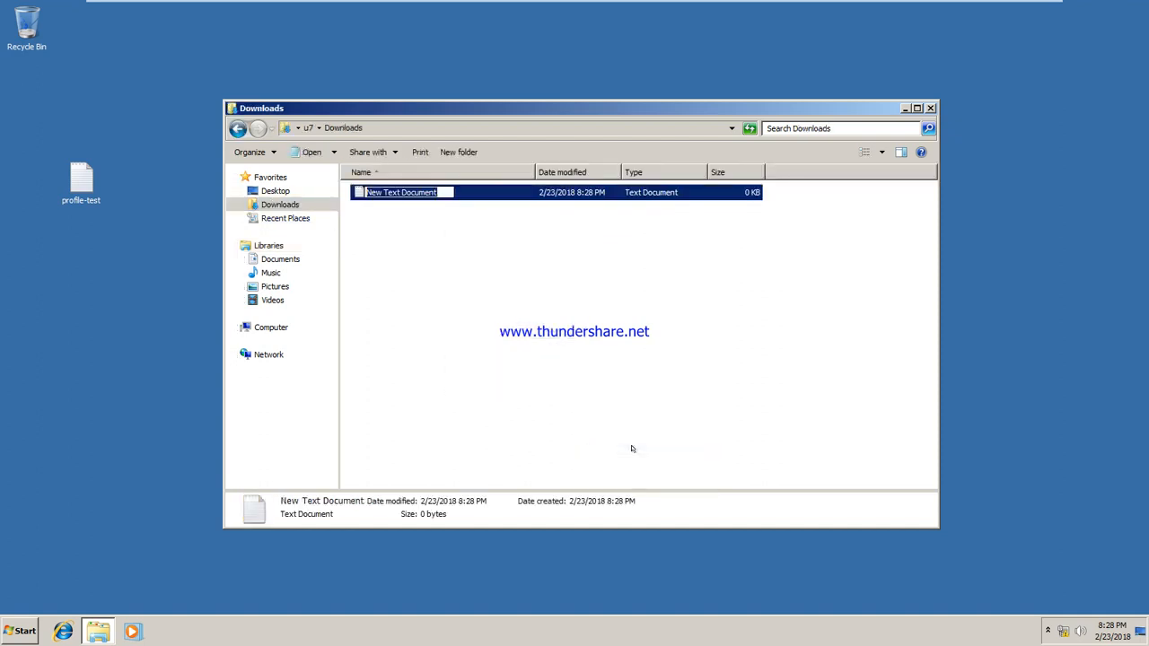
pyautogui.write('profile')
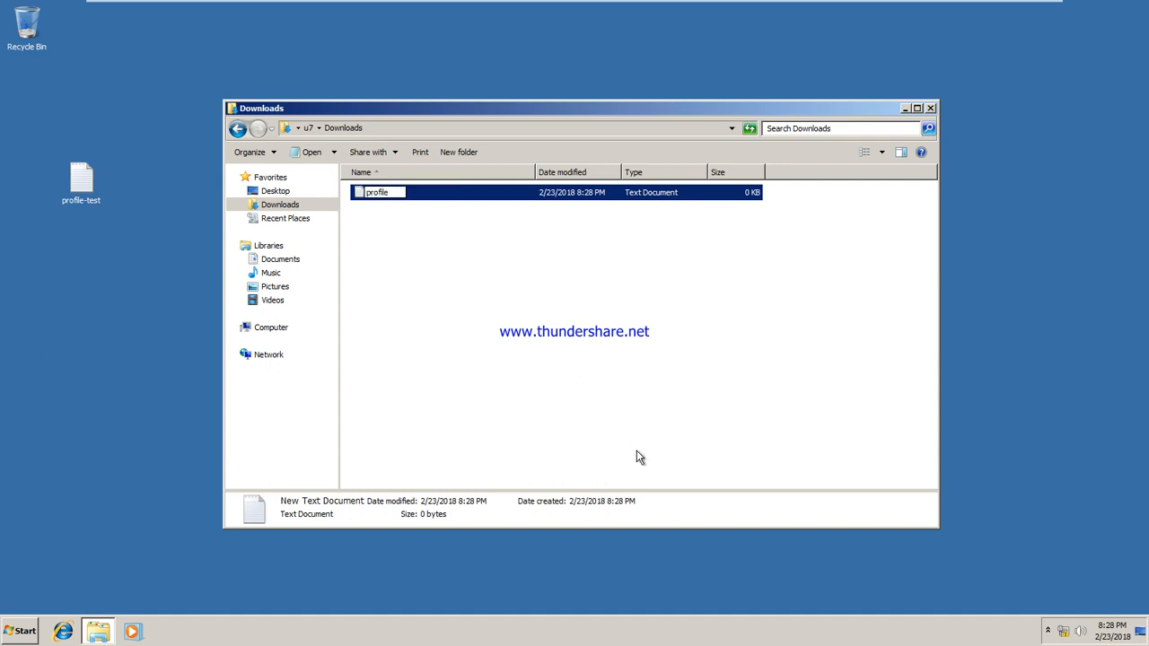
pyautogui.write('dnldtest')
pyautogui.press('Return')
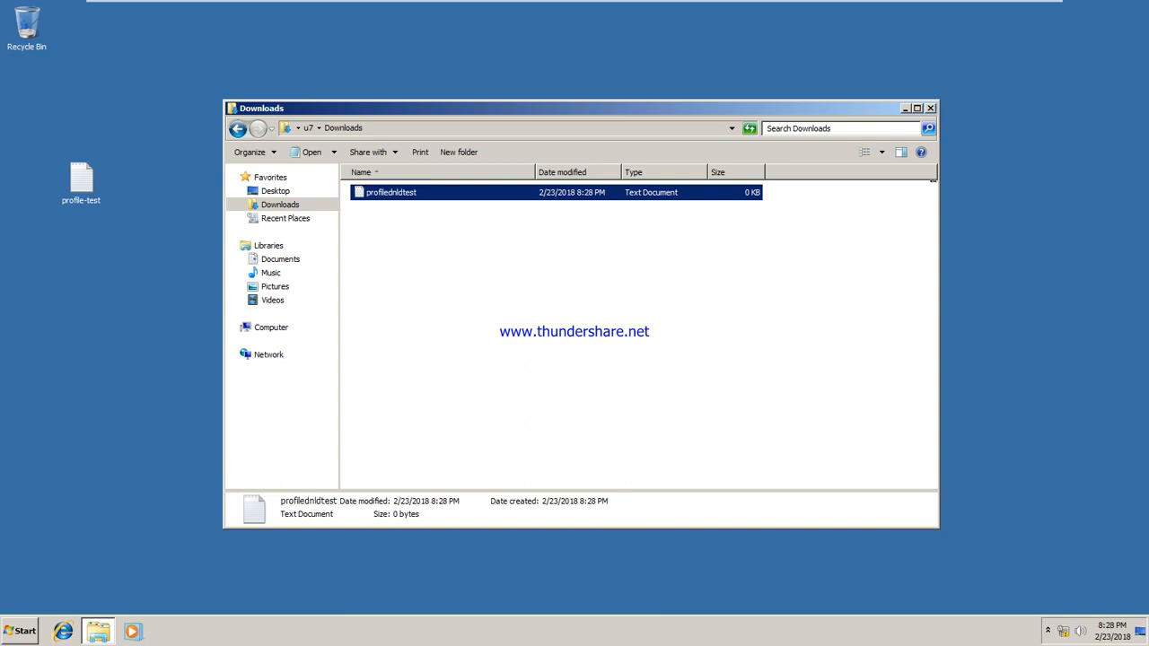
pyautogui.click(930, 107)
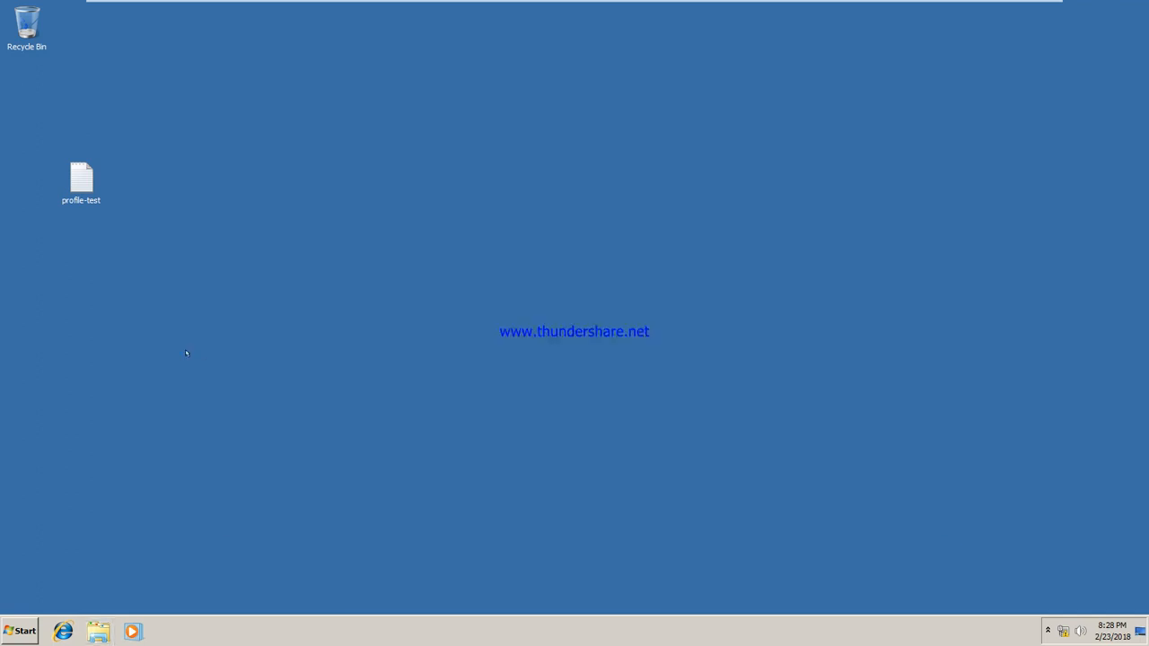
# Step: Log off u7 from the Windows 7 client and switch back to the MCse Training server
pyautogui.click(18, 627)
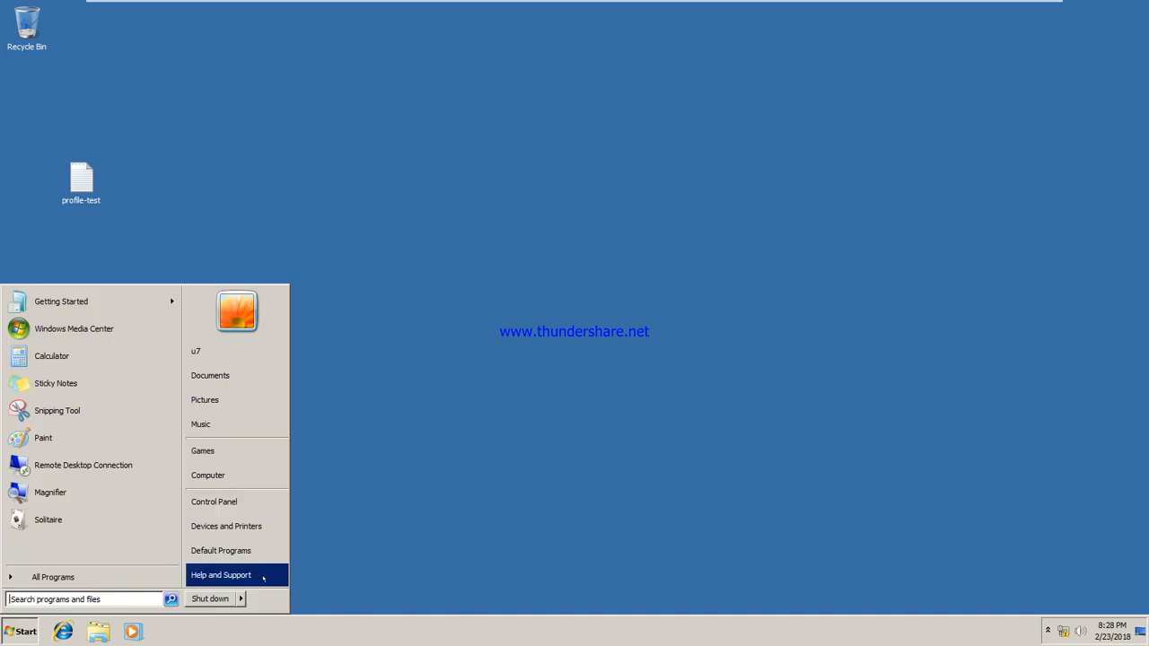
pyautogui.moveTo(242, 599)
pyautogui.click(277, 545)
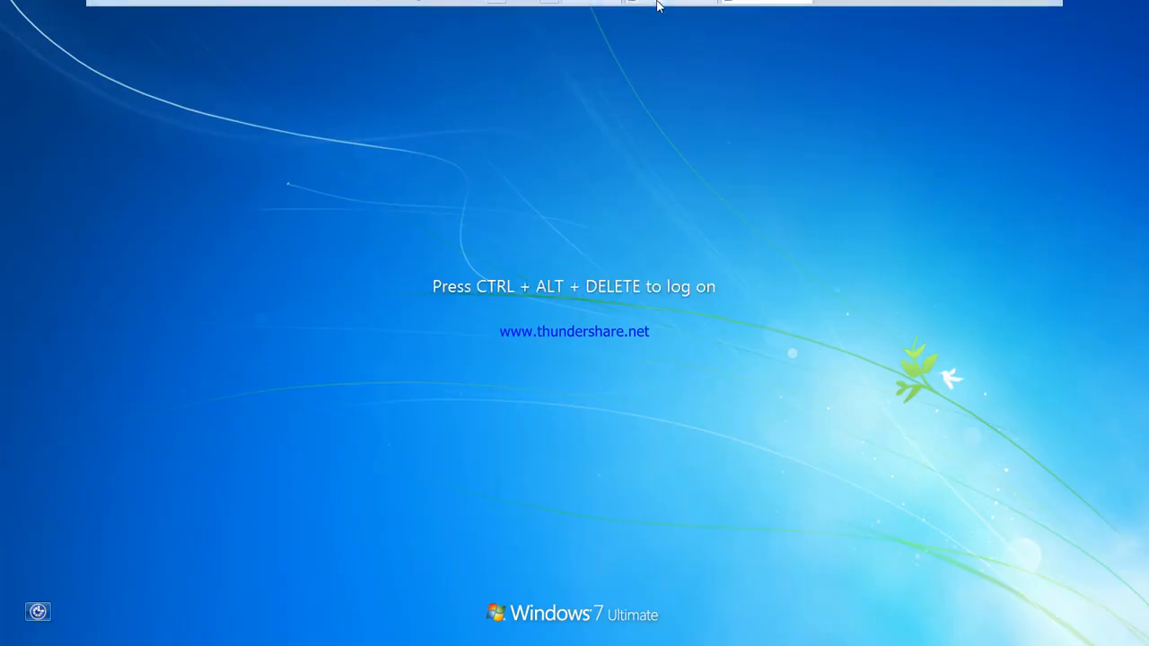
pyautogui.click(669, 10)
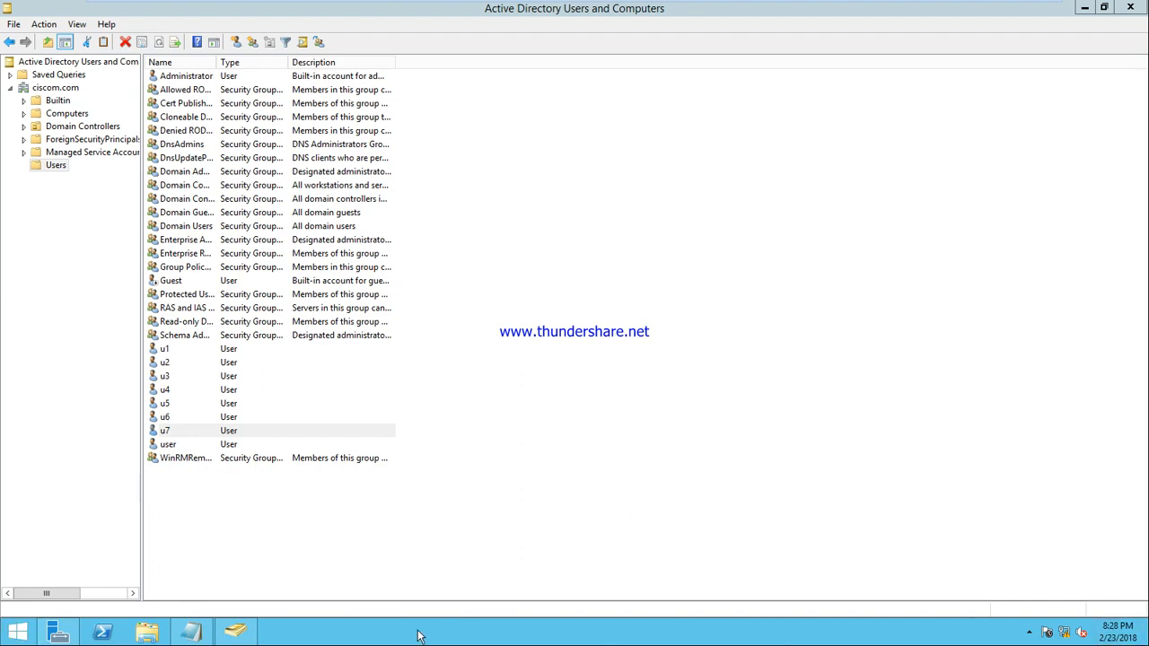
# Step: Sign the administrator out of the server from the Start screen, overriding open programs
pyautogui.press('super')
pyautogui.click(1096, 58)
pyautogui.click(1068, 135)
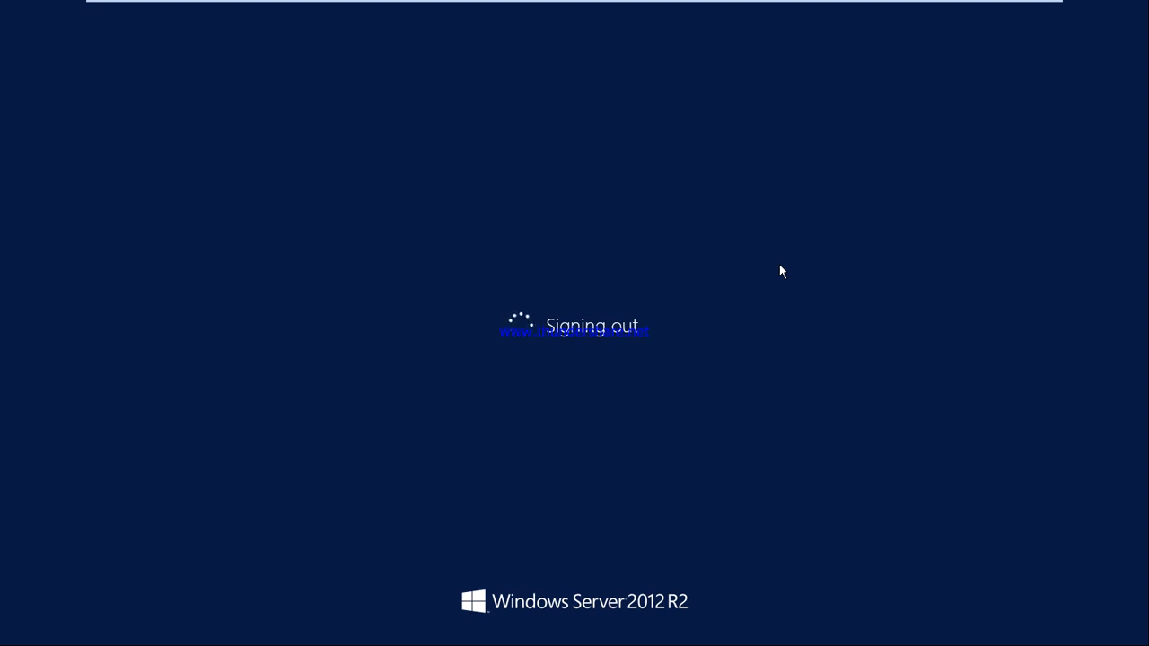
pyautogui.click(621, 527)
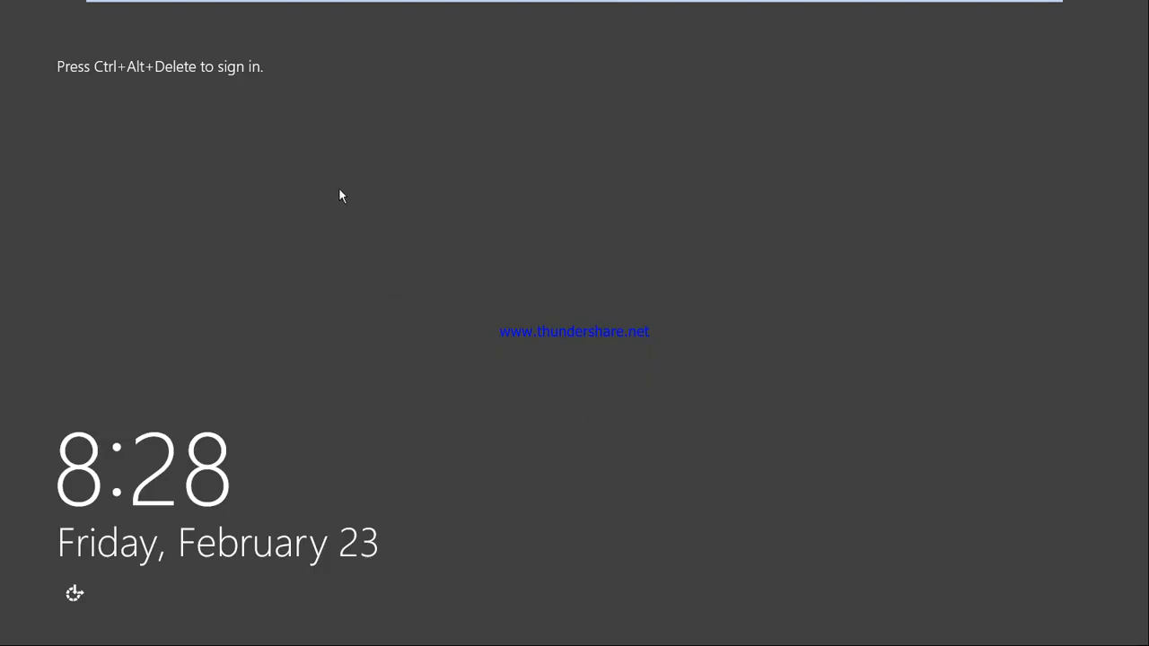
# Step: Try signing in as Other user u7, dismiss the sign-in-not-allowed error, and return
pyautogui.moveTo(377, 7)
pyautogui.click(348, 11)
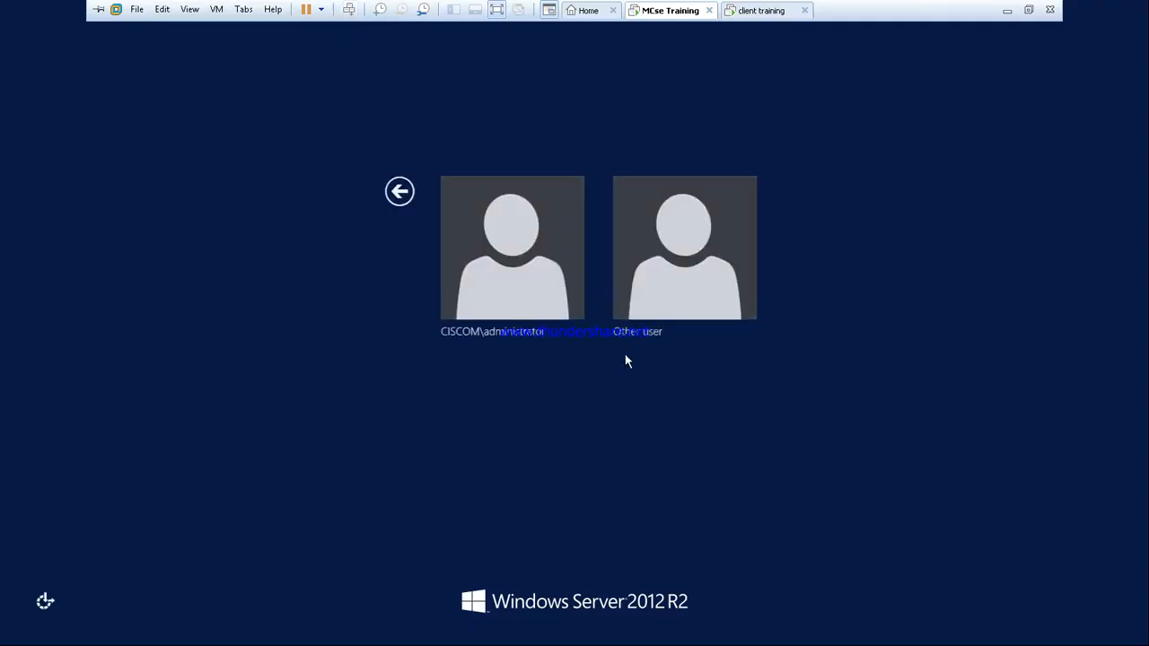
pyautogui.click(671, 282)
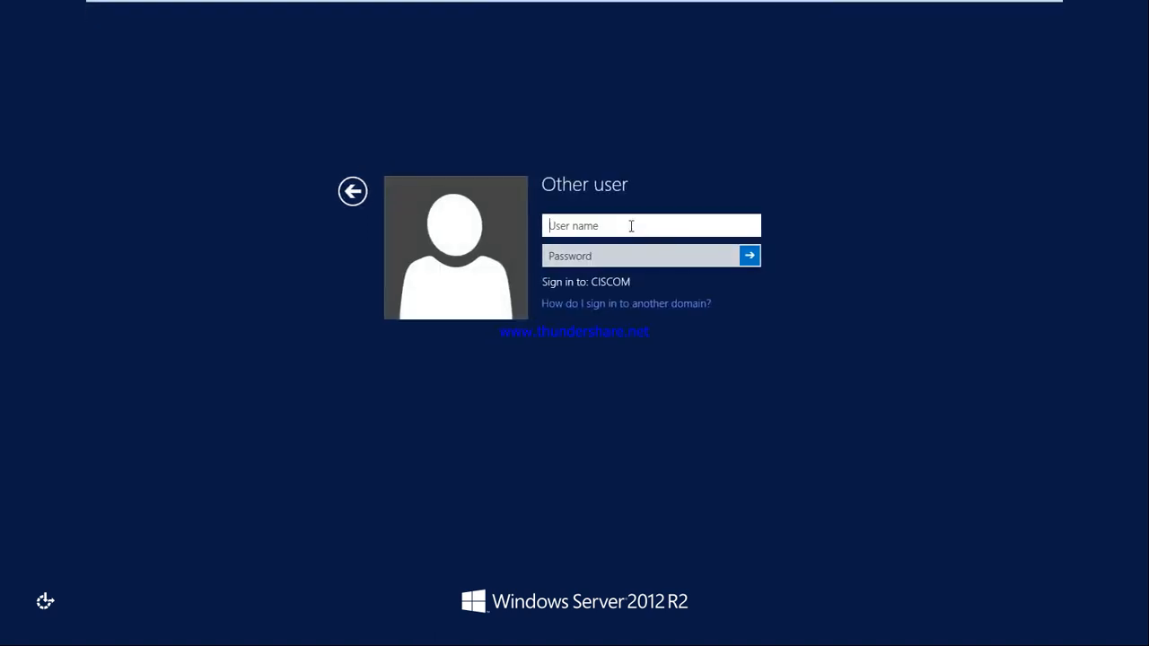
pyautogui.write('u7')
pyautogui.press('Return')
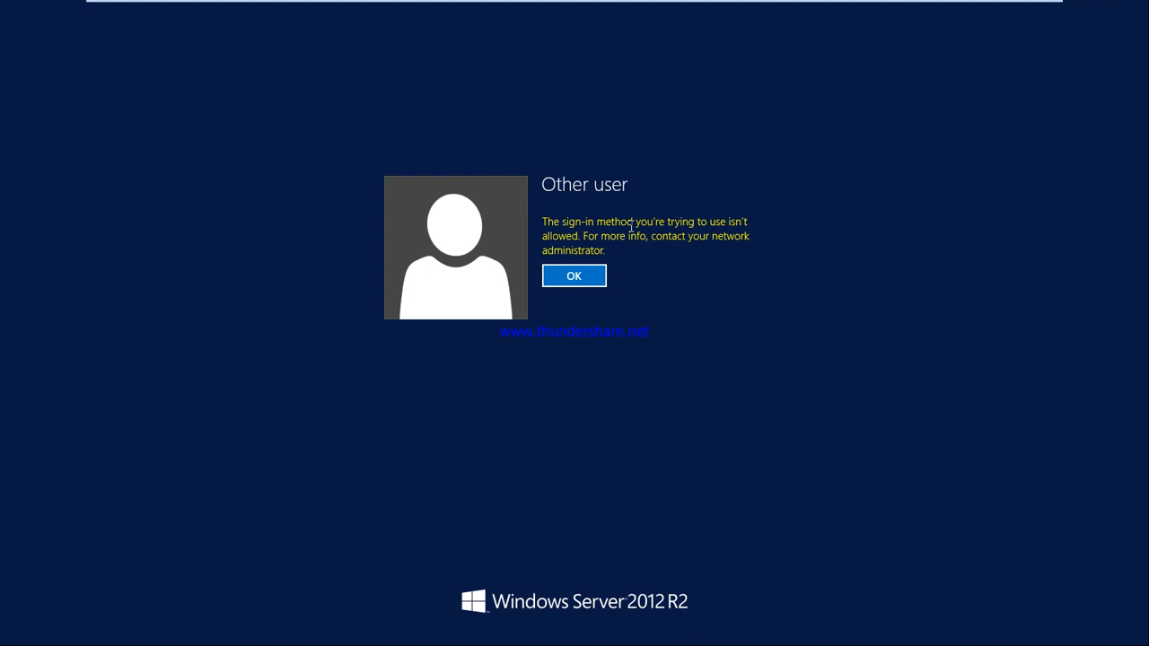
pyautogui.click(588, 277)
pyautogui.click(357, 196)
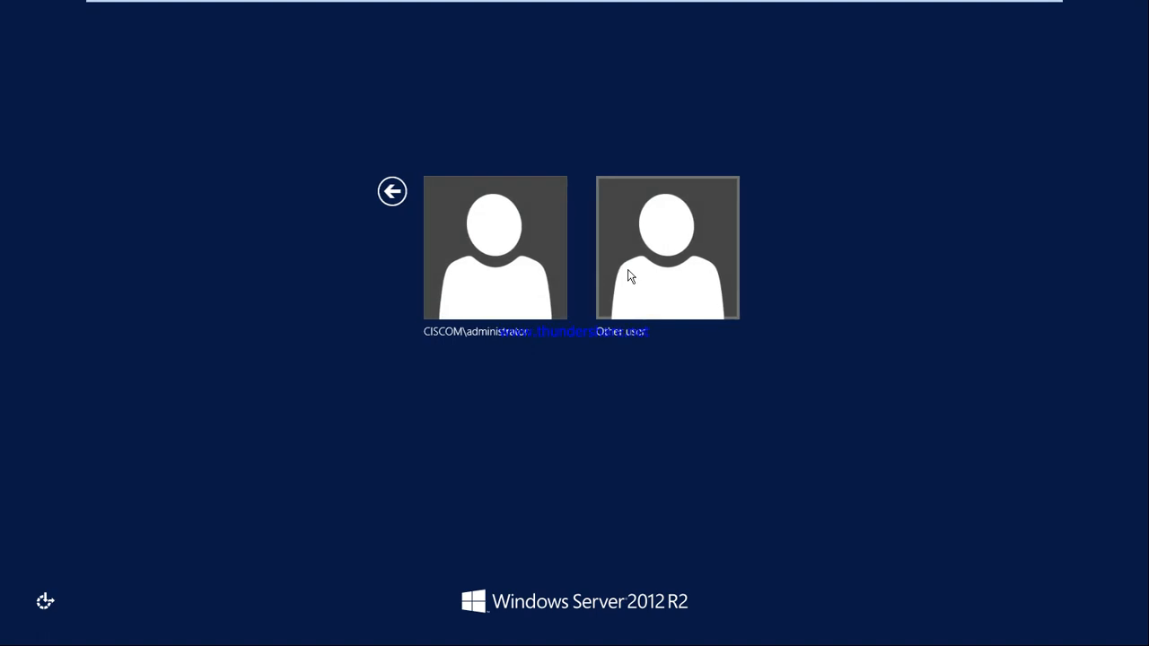
# Step: Sign back in as the CISCOM domain administrator with the account password
pyautogui.click(513, 272)
pyautogui.write('**********')
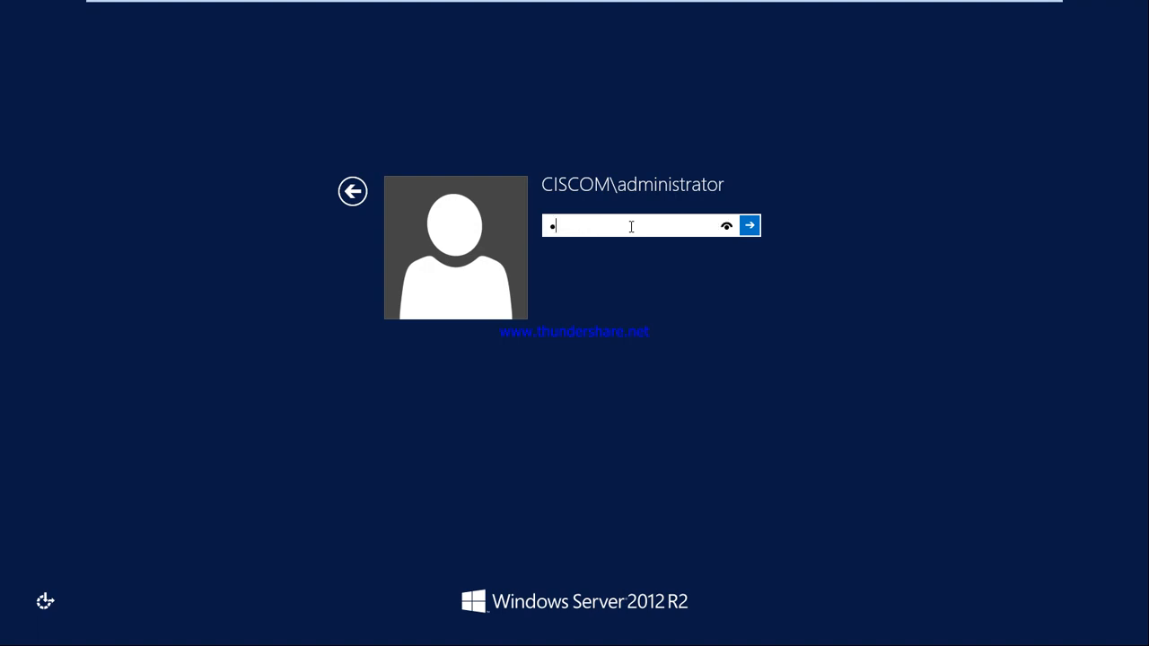
pyautogui.press('Return')
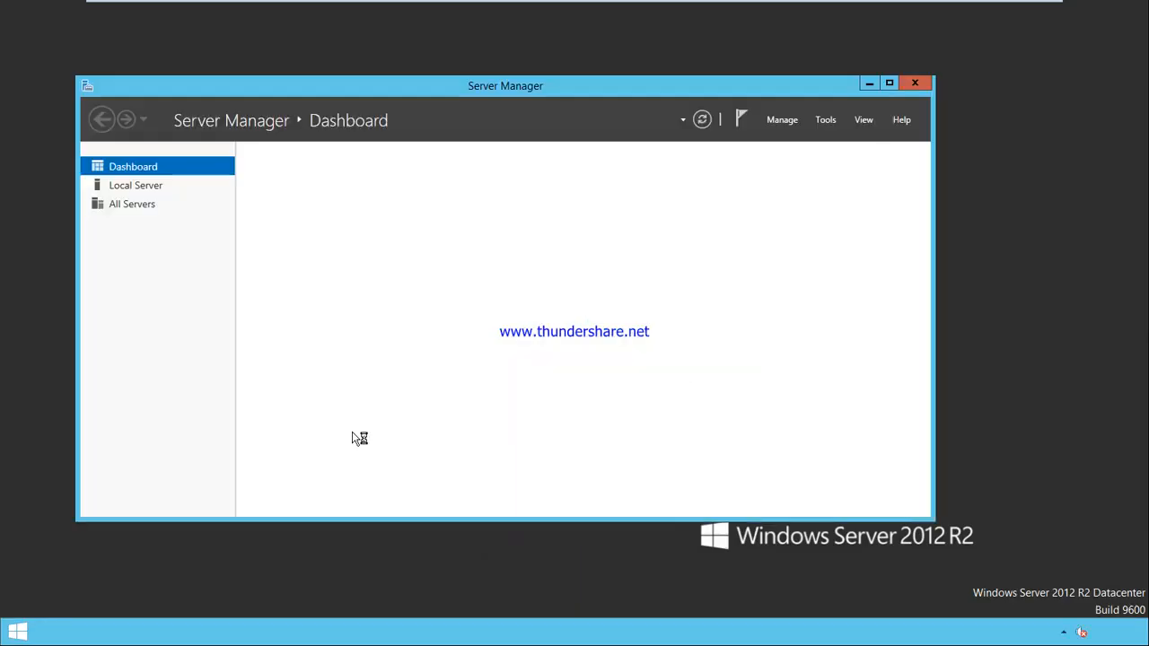
# Step: Launch Group Policy Management from Server Manager's Tools menu and bring it forward
pyautogui.press('super+r')
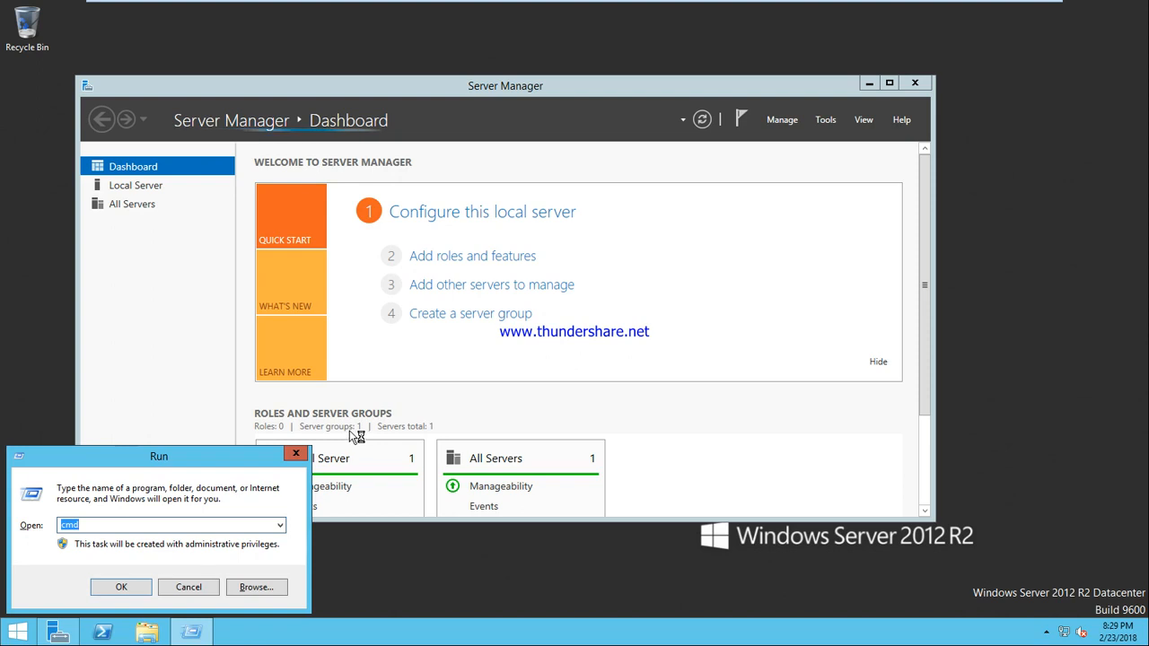
pyautogui.click(826, 119)
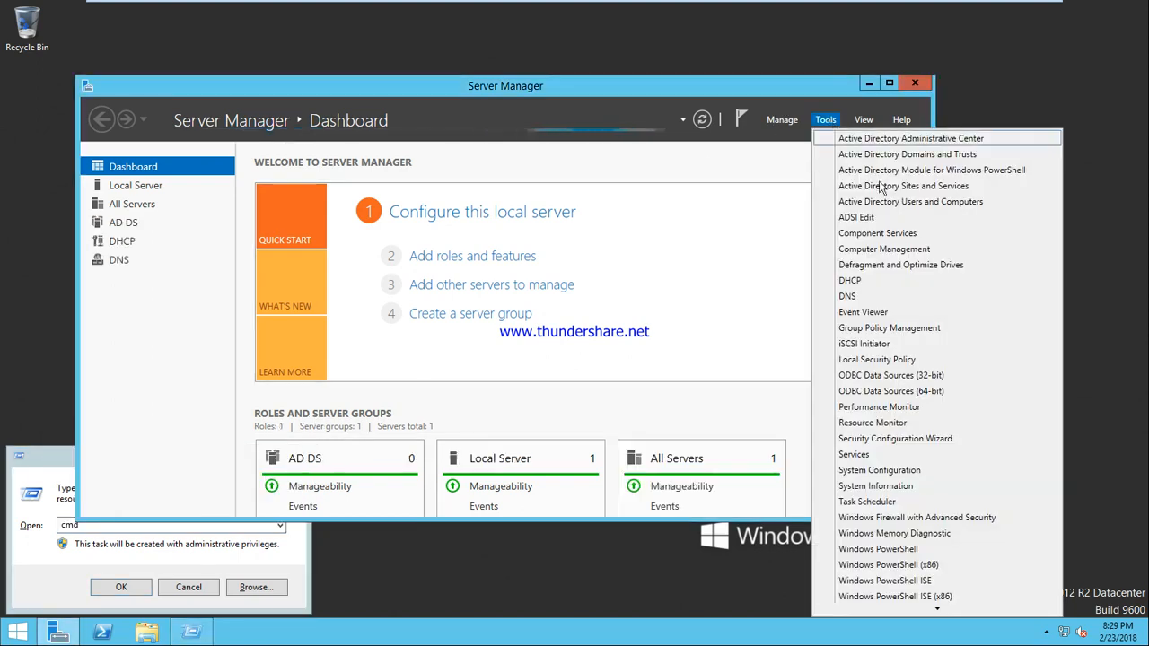
pyautogui.click(879, 329)
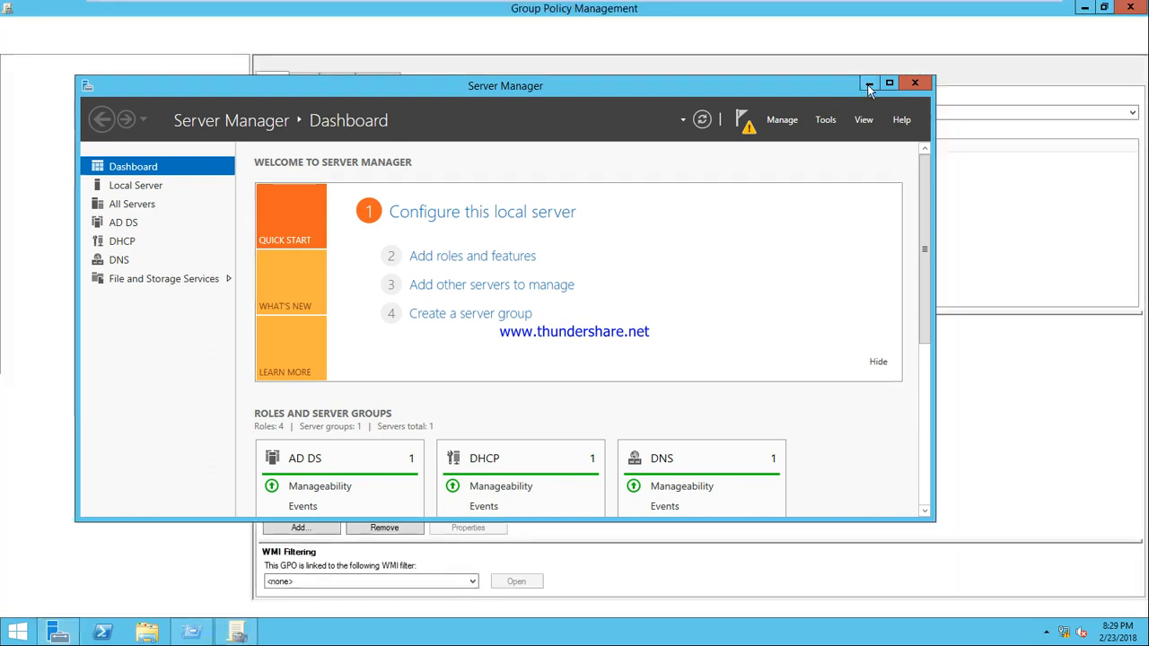
pyautogui.click(865, 84)
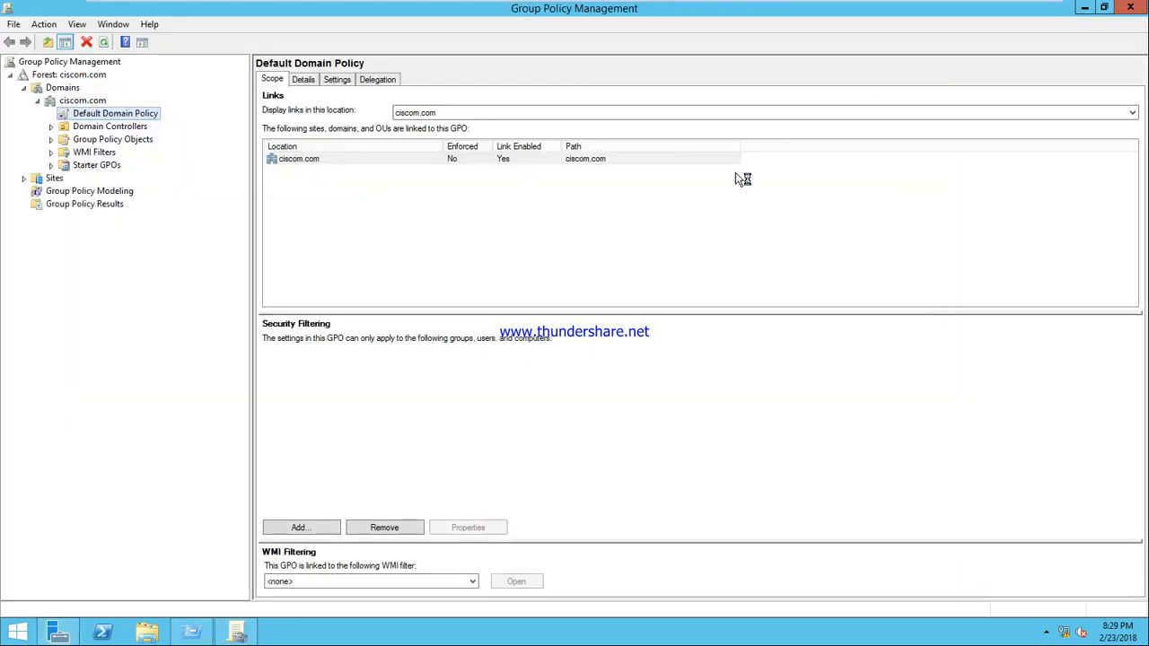
# Step: Open the Default Domain Controllers Policy under Domain Controllers for editing
pyautogui.click(82, 114)
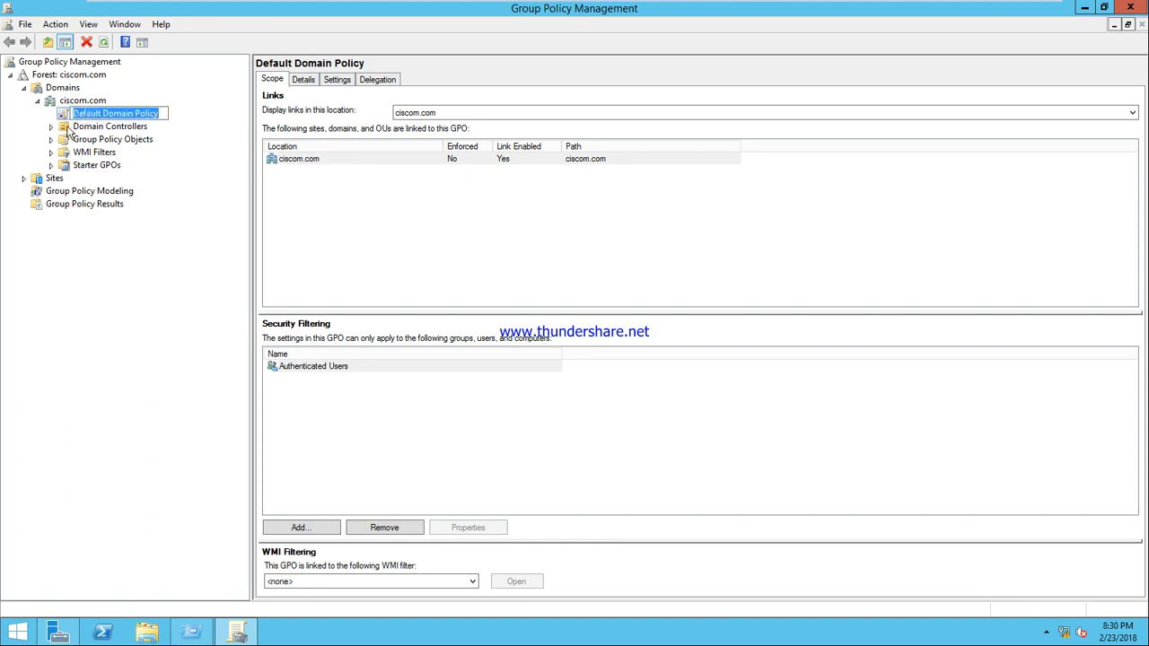
pyautogui.press('Escape')
pyautogui.click(68, 130)
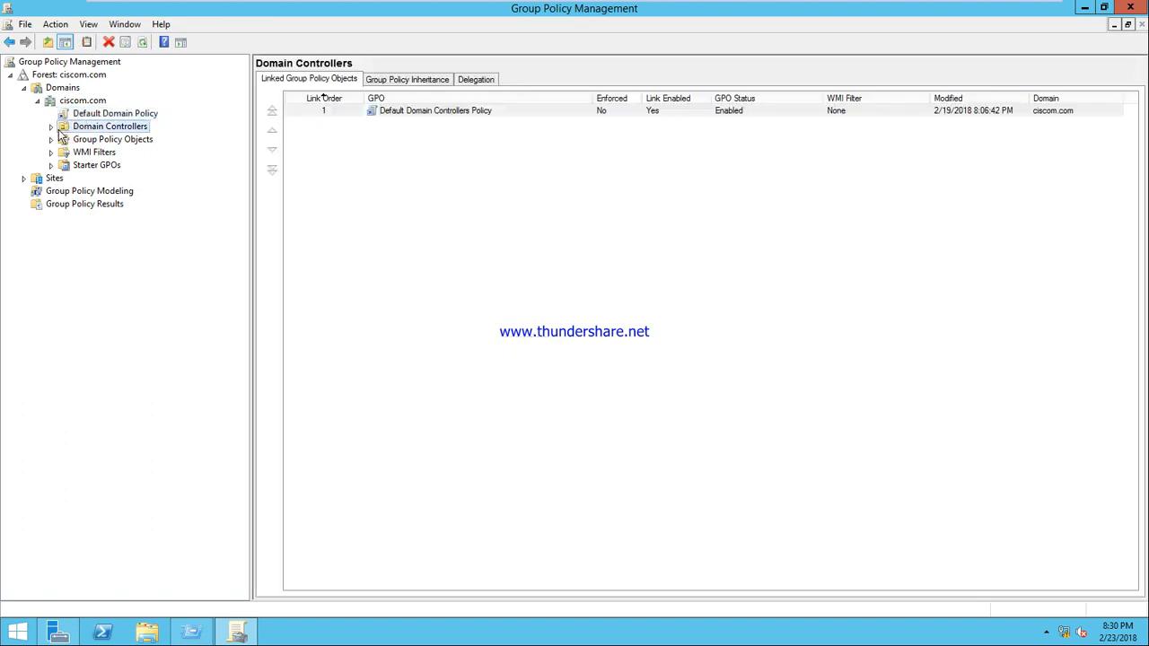
pyautogui.click(52, 128)
pyautogui.click(111, 141)
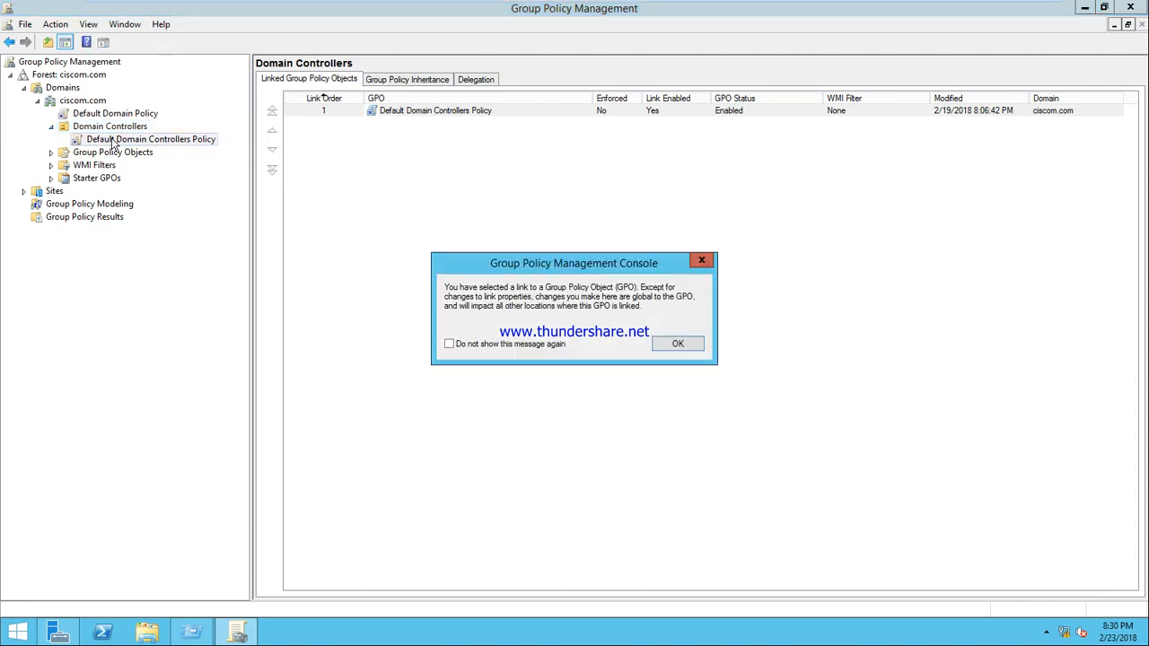
pyautogui.click(675, 343)
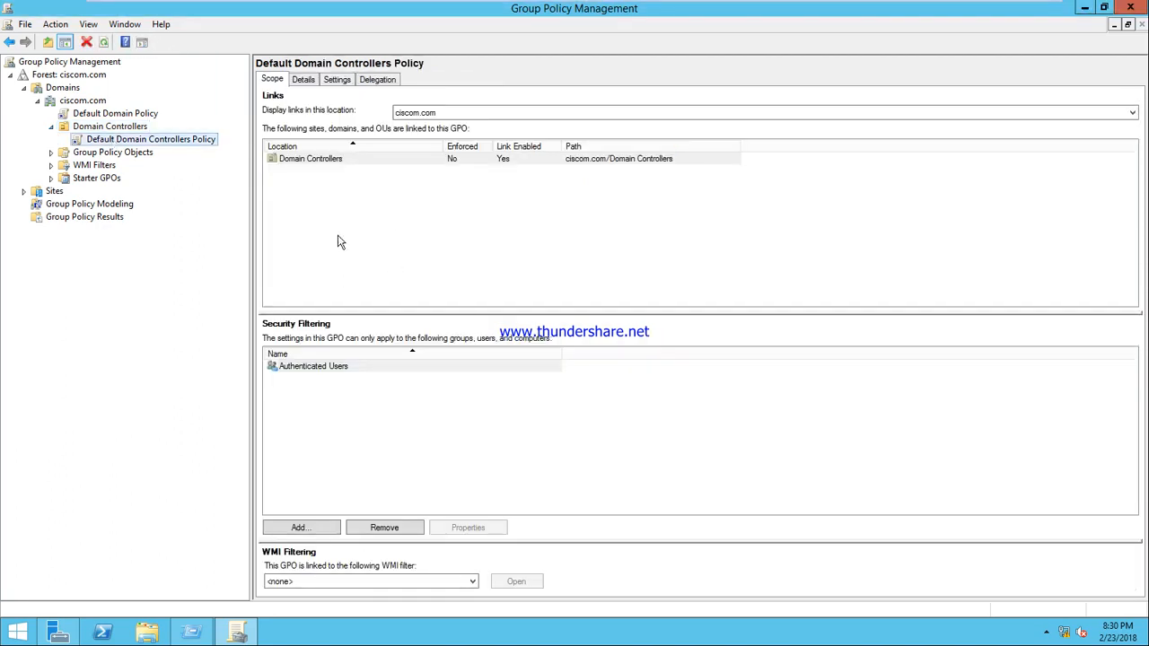
pyautogui.rightClick(170, 148)
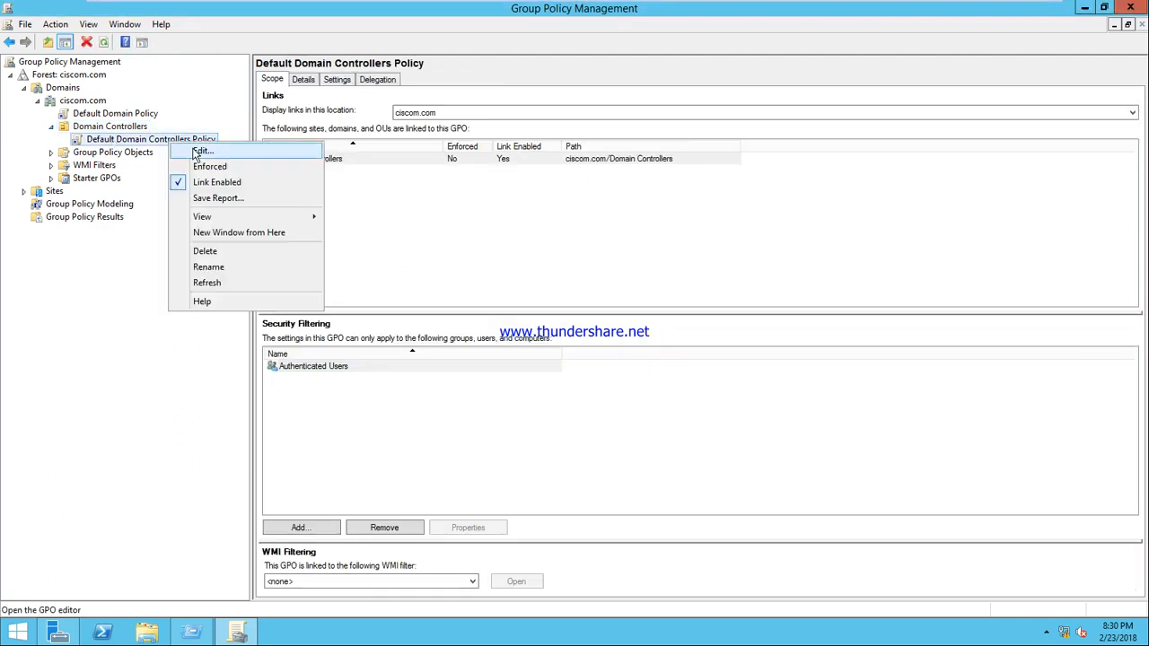
pyautogui.click(198, 149)
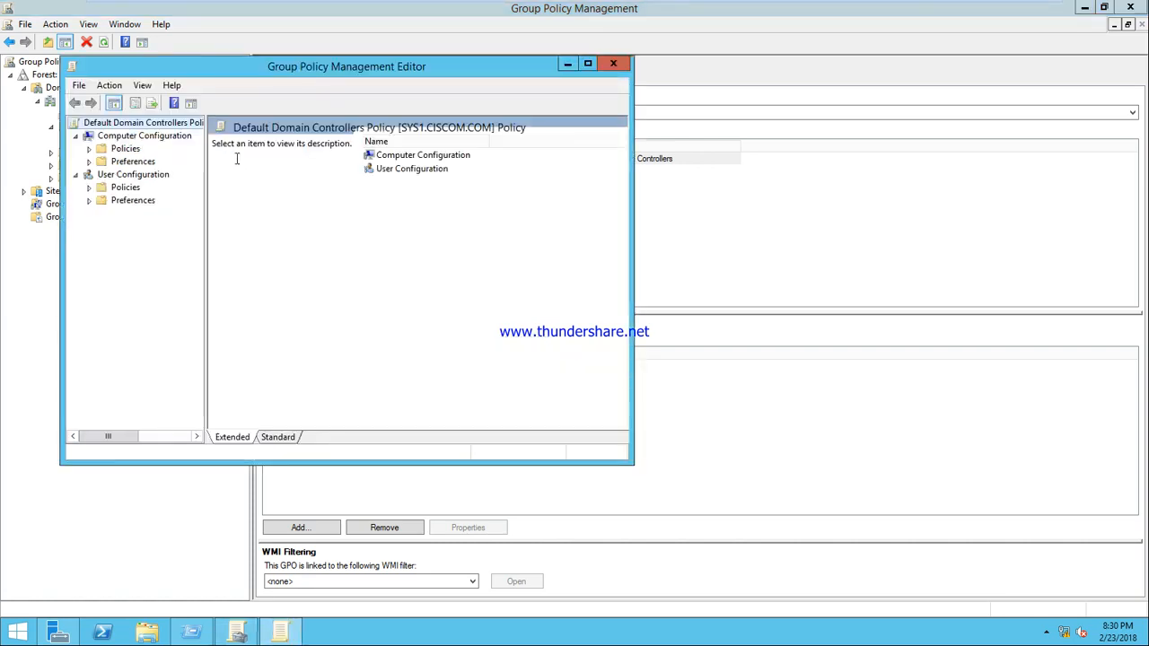
# Step: Navigate Computer Configuration > Policies > Windows Settings > Security Settings > Local Policies > User Rights Assignment to Allow log on locally
pyautogui.doubleClick(404, 171)
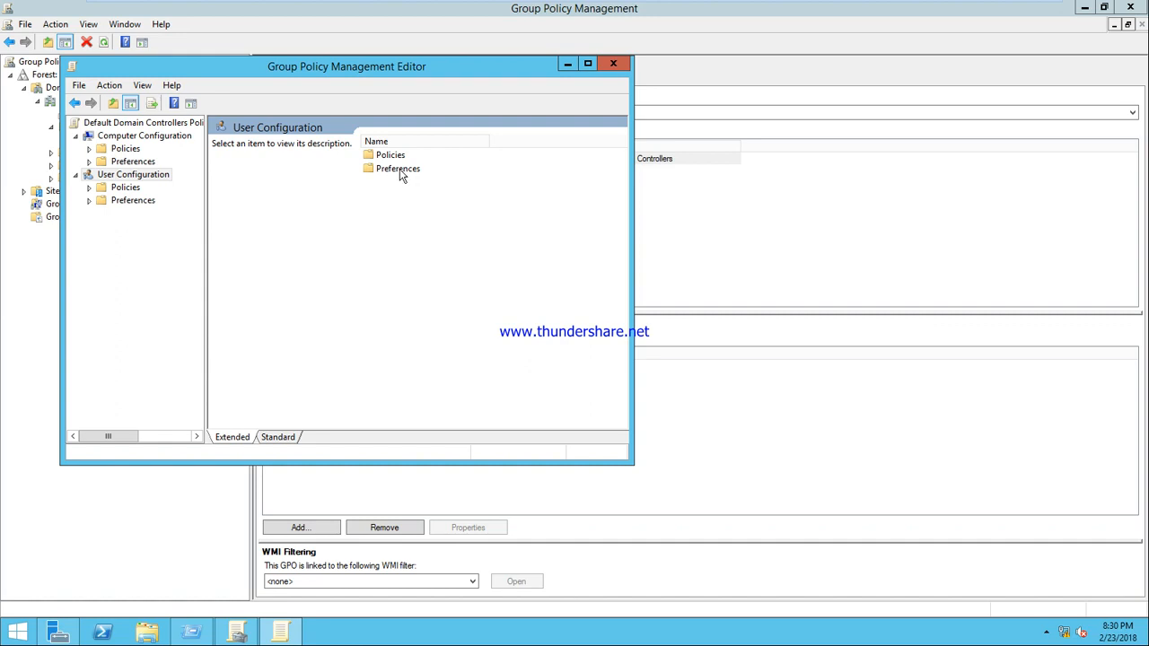
pyautogui.doubleClick(393, 156)
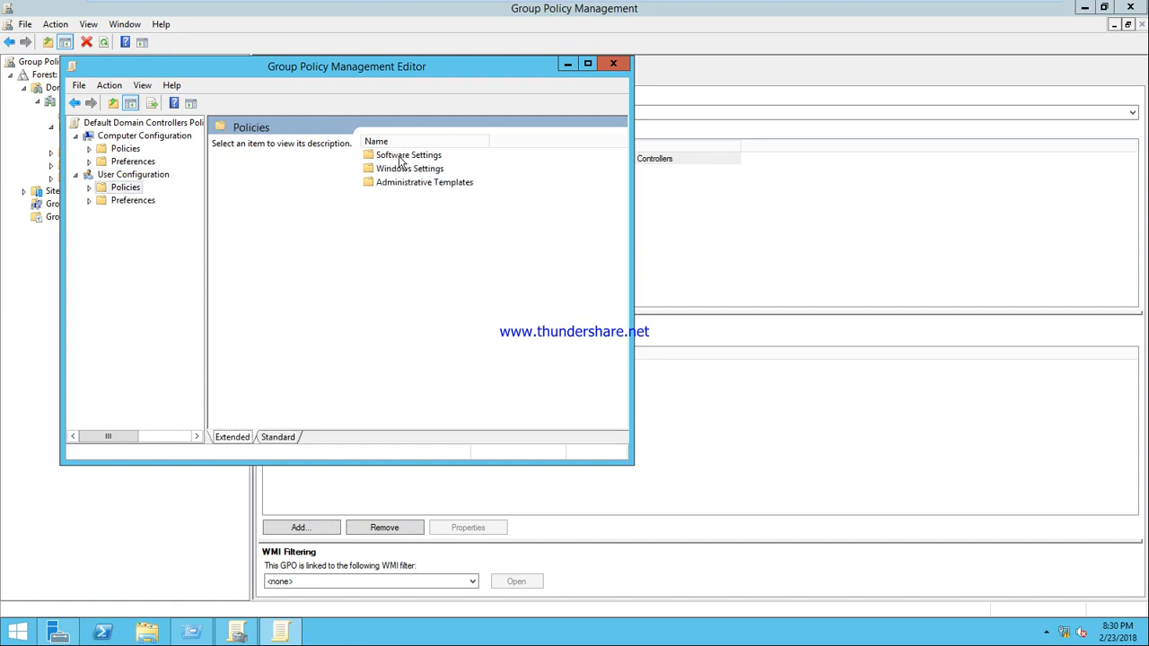
pyautogui.doubleClick(403, 169)
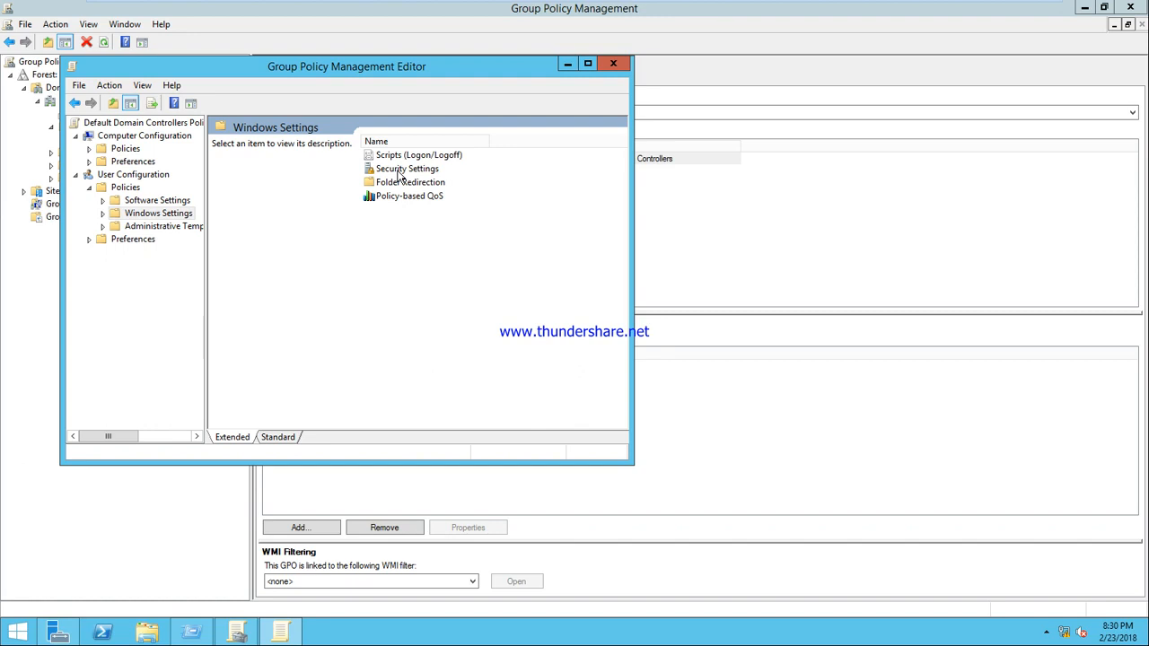
pyautogui.doubleClick(399, 170)
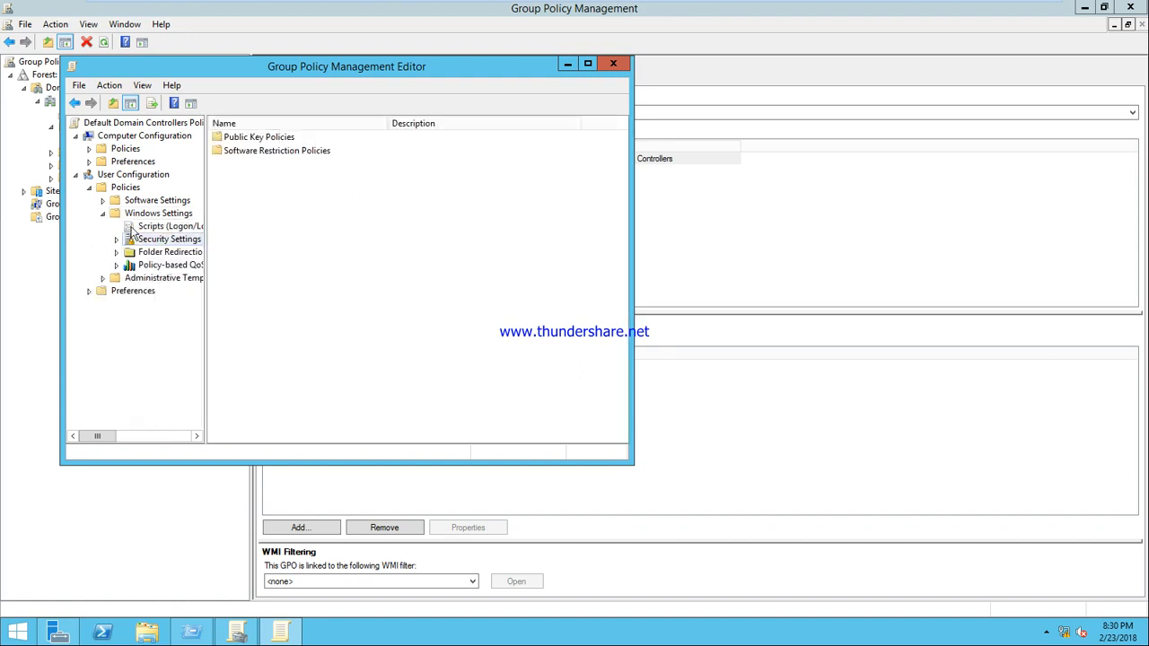
pyautogui.click(102, 213)
pyautogui.click(91, 188)
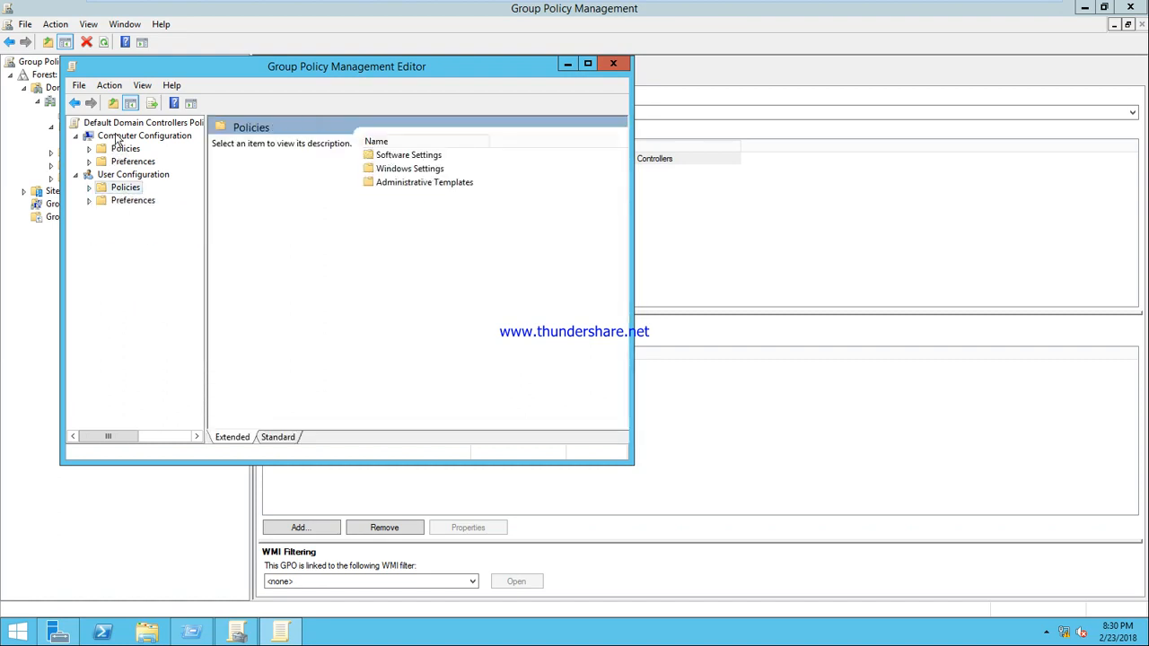
pyautogui.click(117, 137)
pyautogui.doubleClick(388, 154)
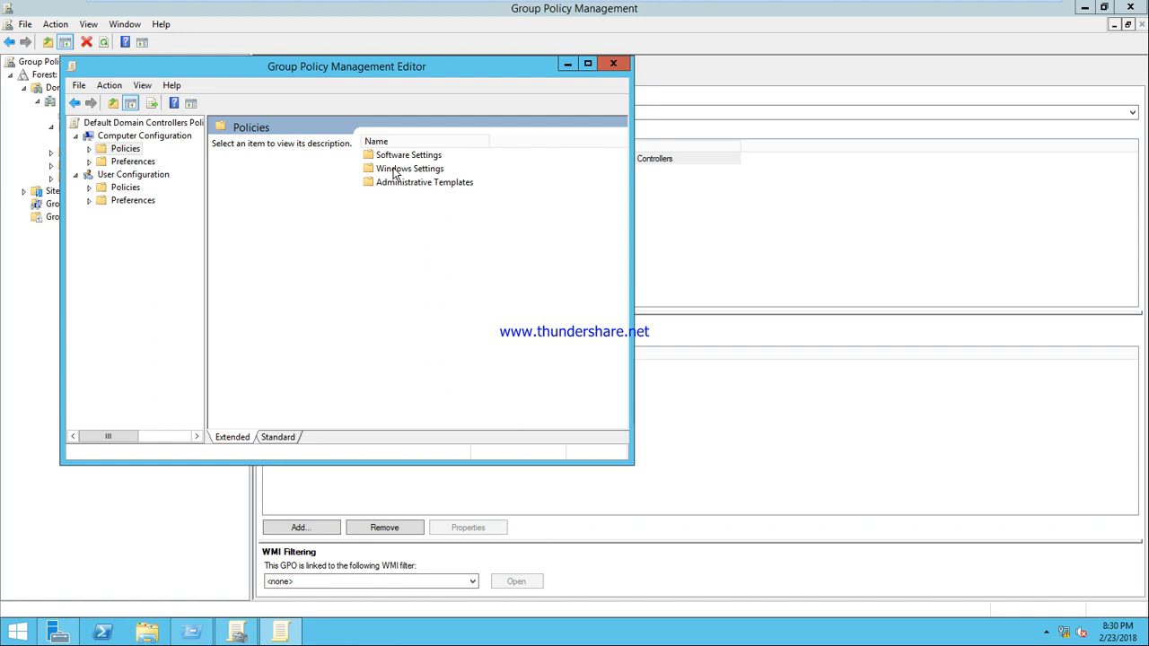
pyautogui.click(392, 169)
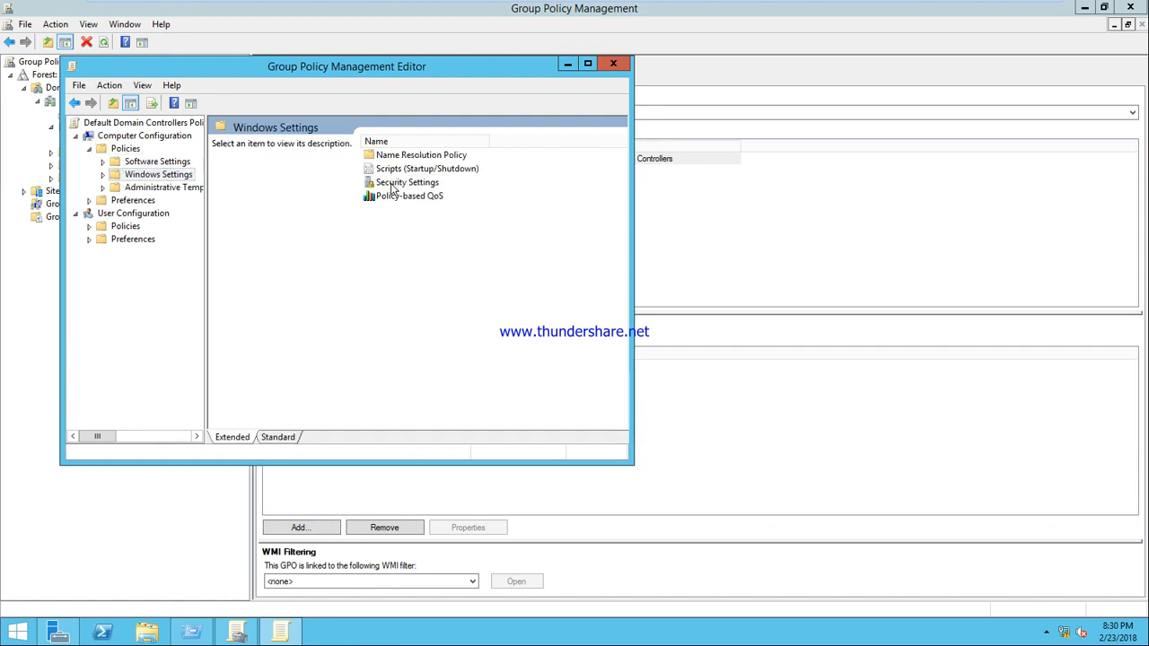
pyautogui.doubleClick(392, 191)
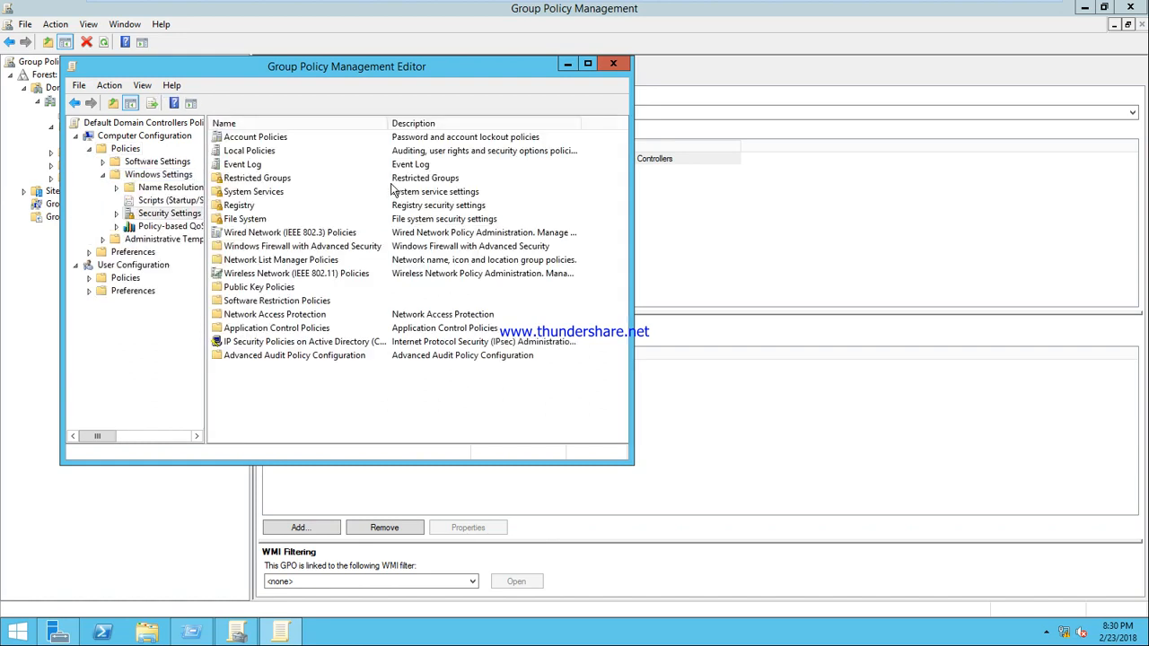
pyautogui.doubleClick(255, 153)
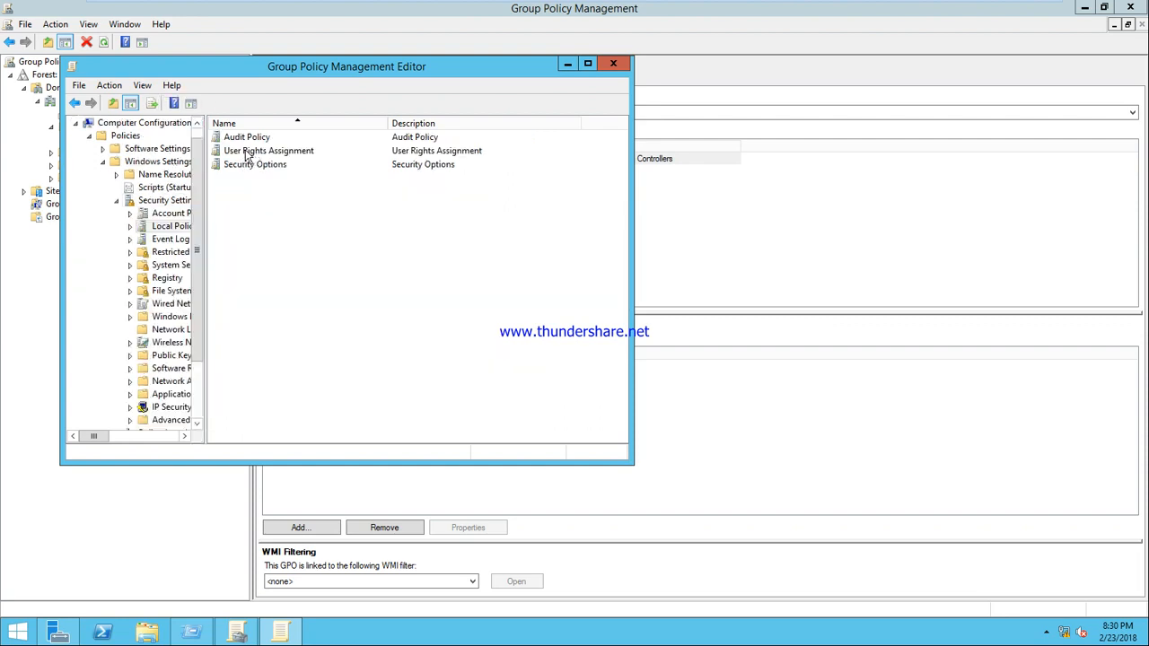
pyautogui.doubleClick(247, 154)
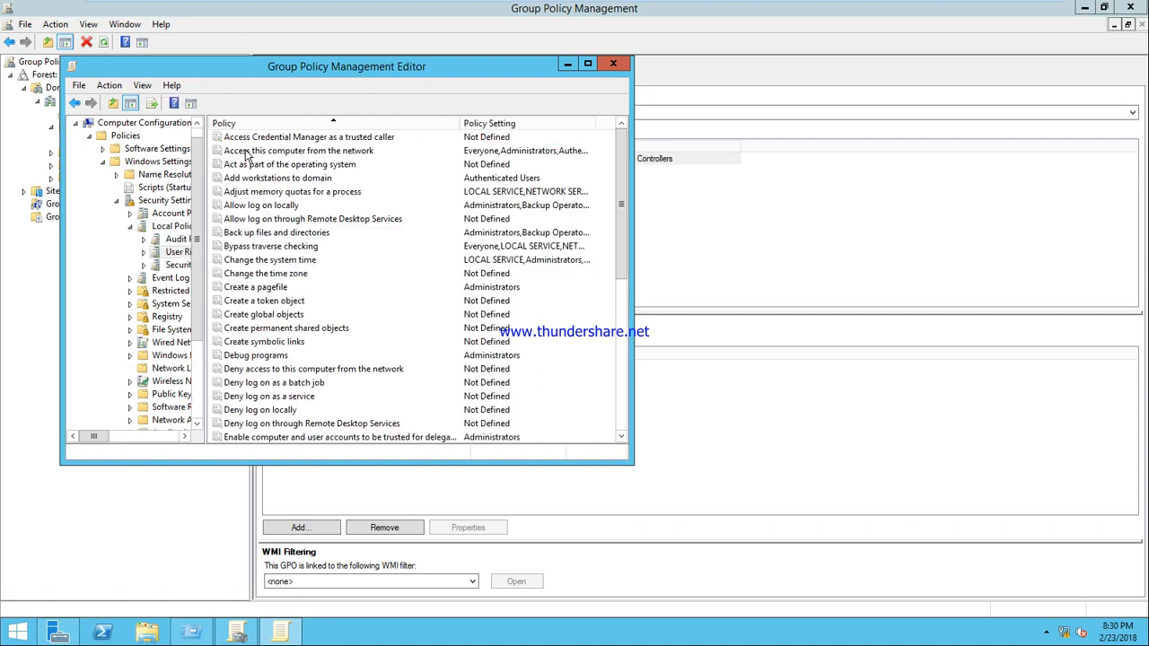
pyautogui.click(281, 207)
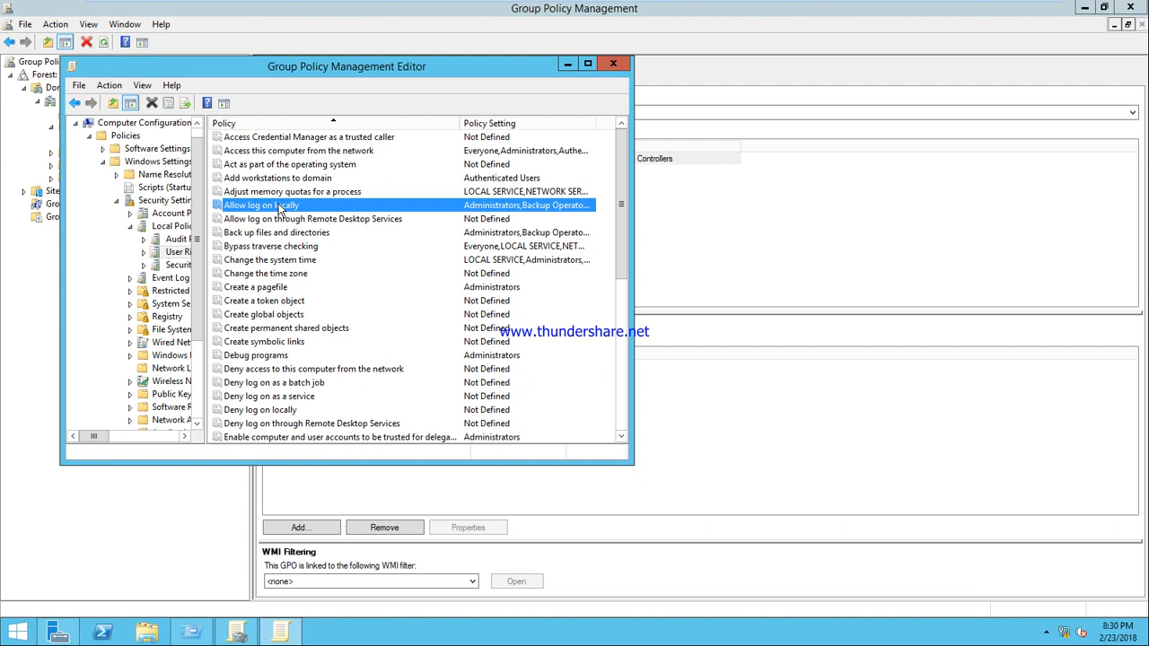
# Step: Open Allow log on locally and resolve the Everyone group in the user/group search
pyautogui.doubleClick(281, 207)
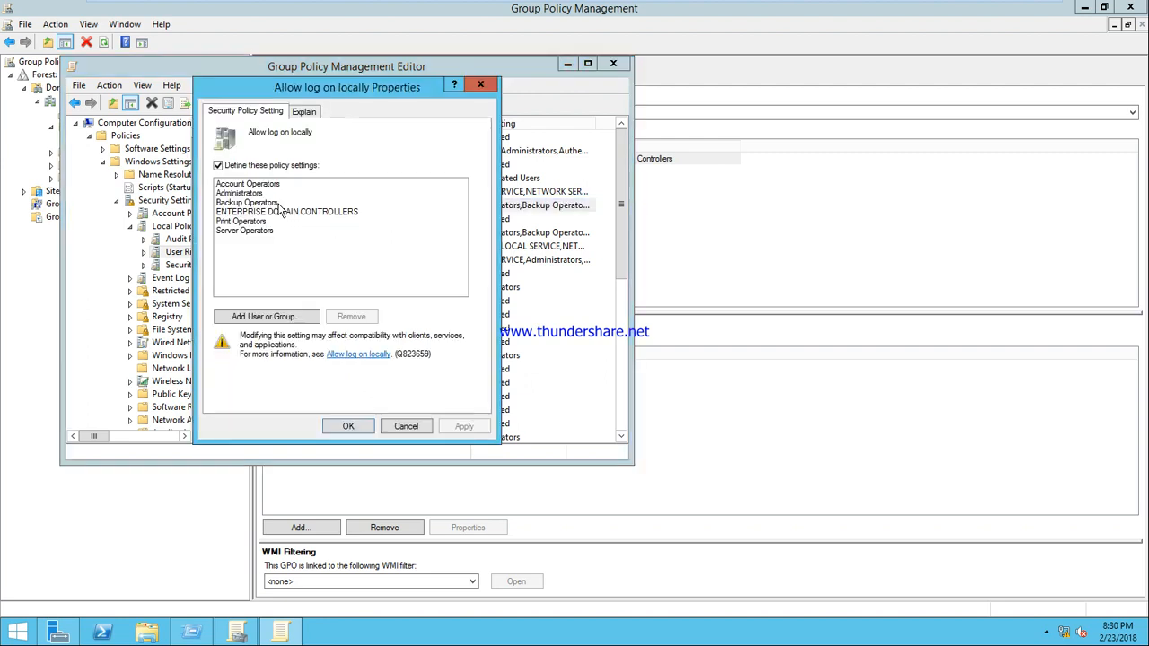
pyautogui.click(260, 317)
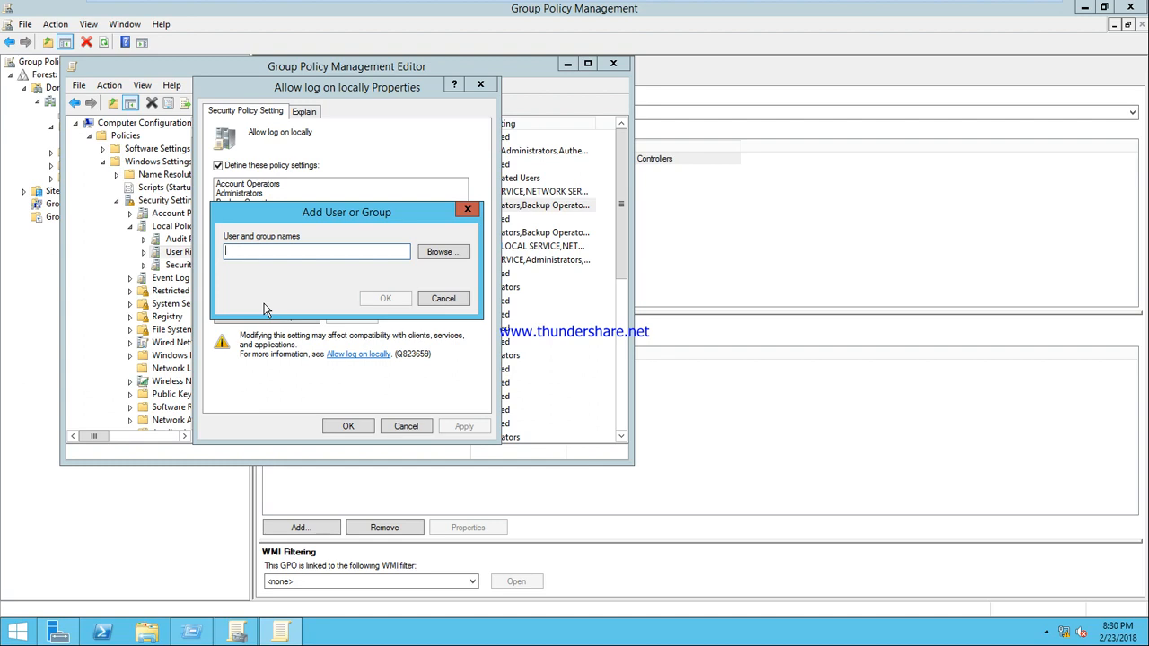
pyautogui.write('u7')
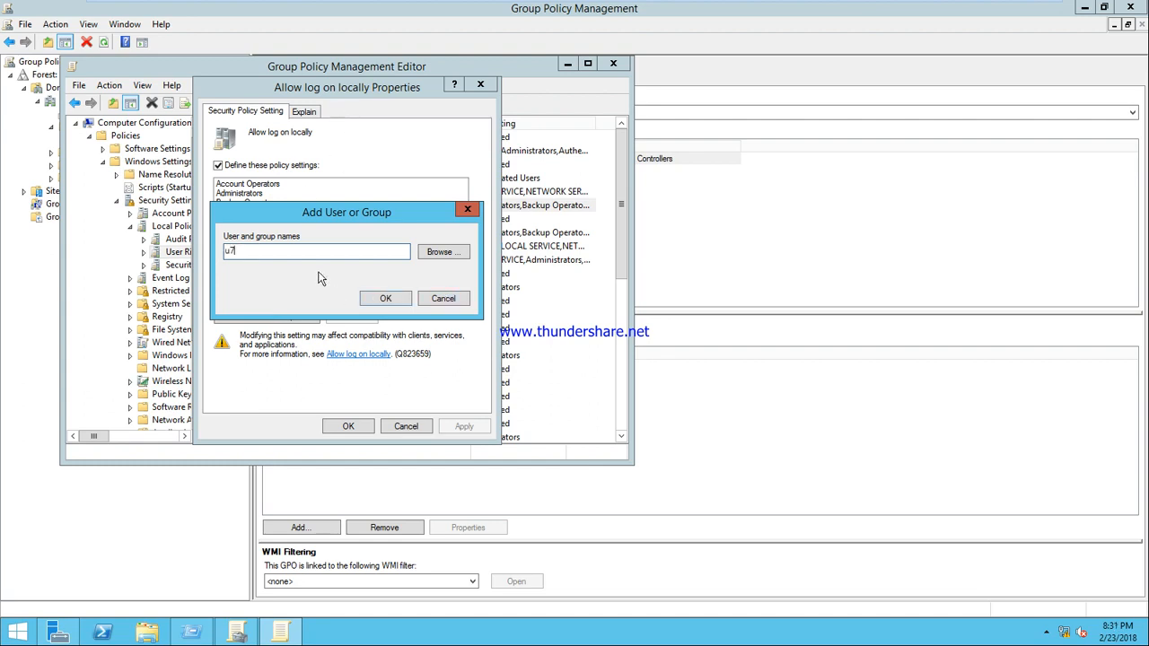
pyautogui.press('BackSpace')
pyautogui.press('BackSpace')
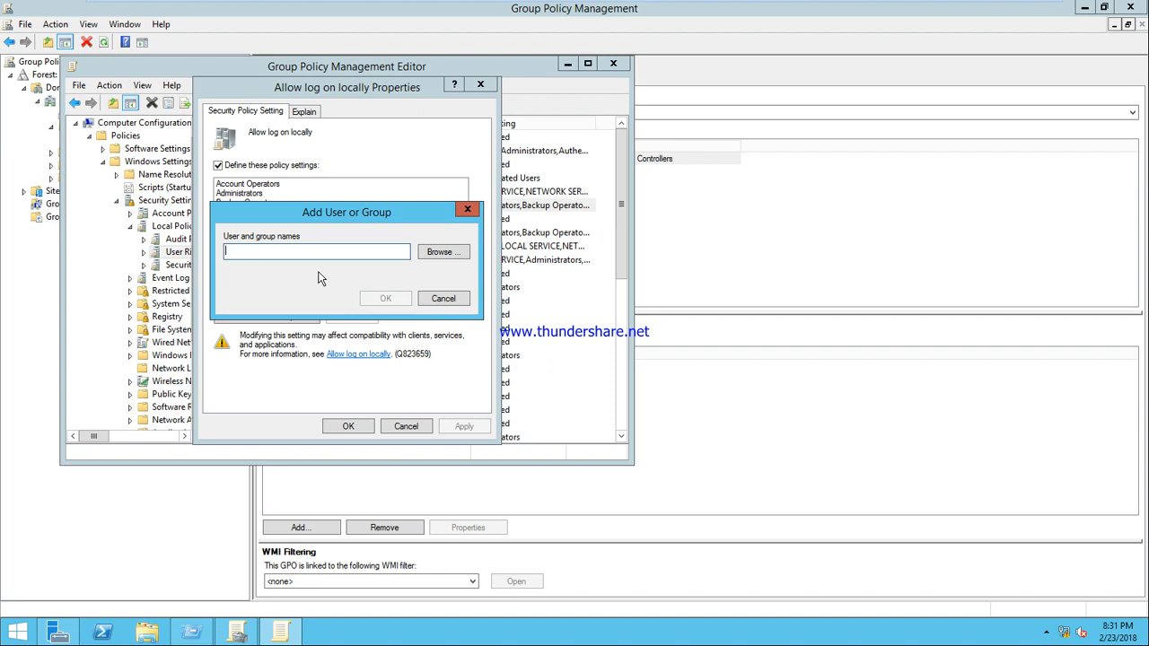
pyautogui.click(443, 252)
pyautogui.write('u7')
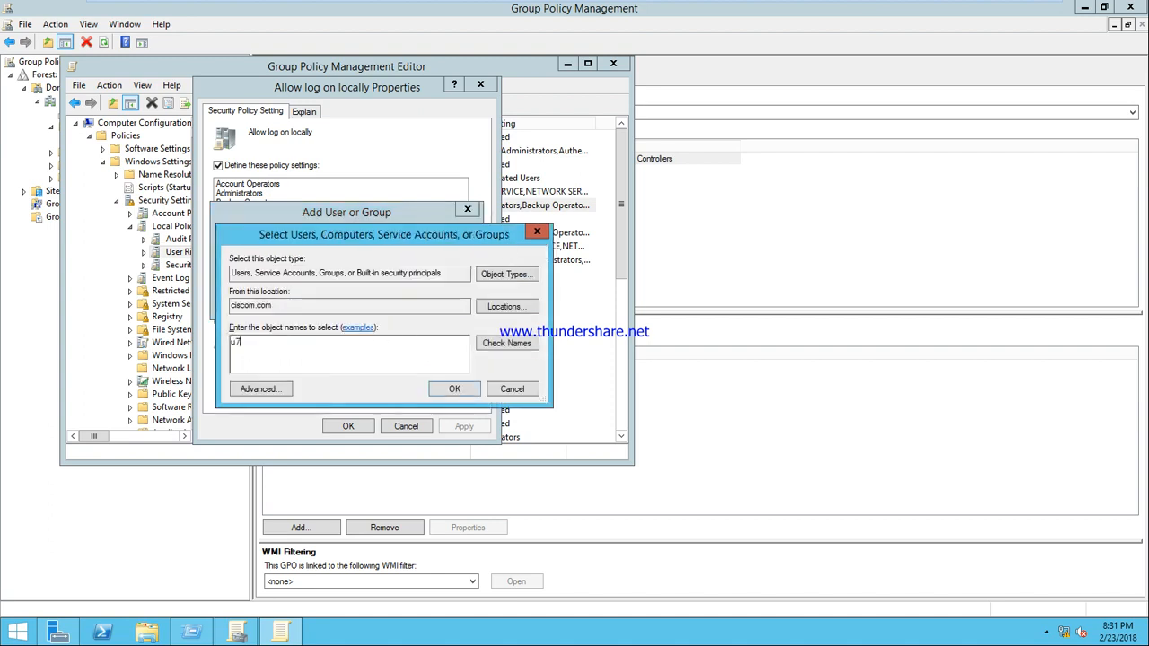
pyautogui.click(515, 344)
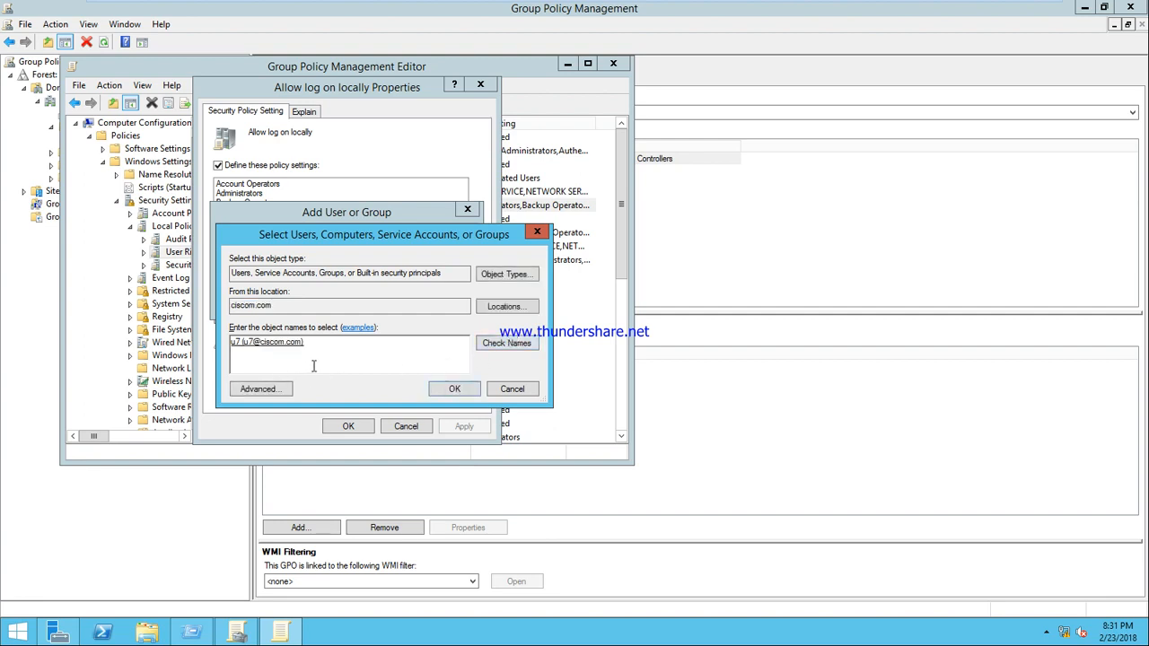
pyautogui.press('BackSpace')
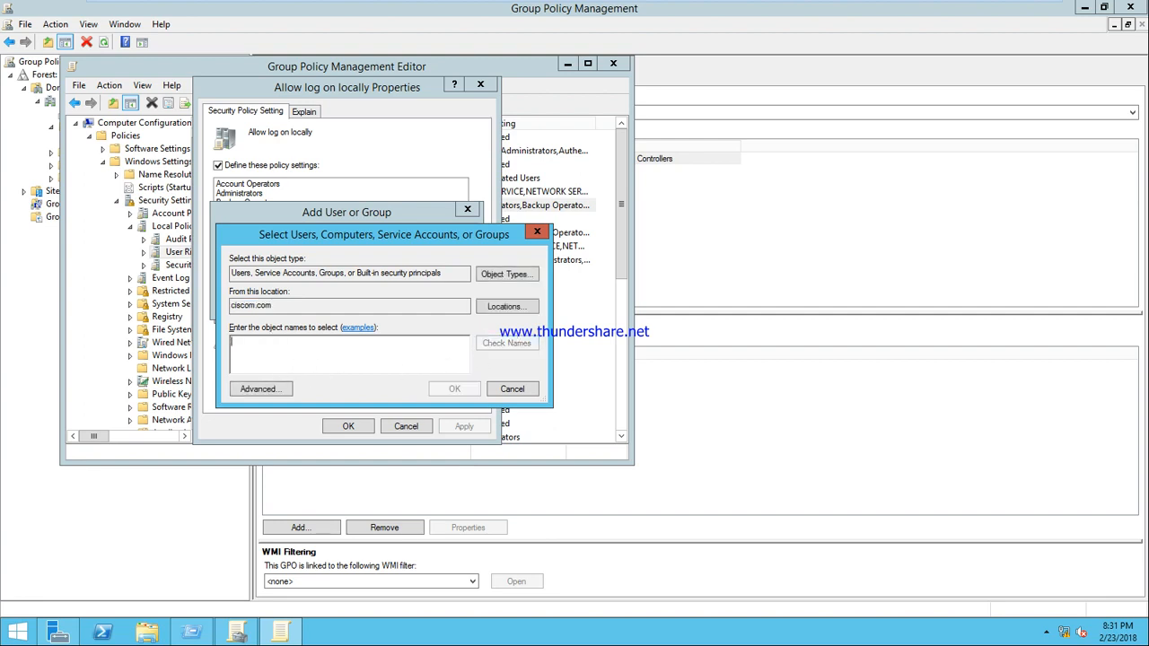
pyautogui.write('everyone')
pyautogui.click(524, 343)
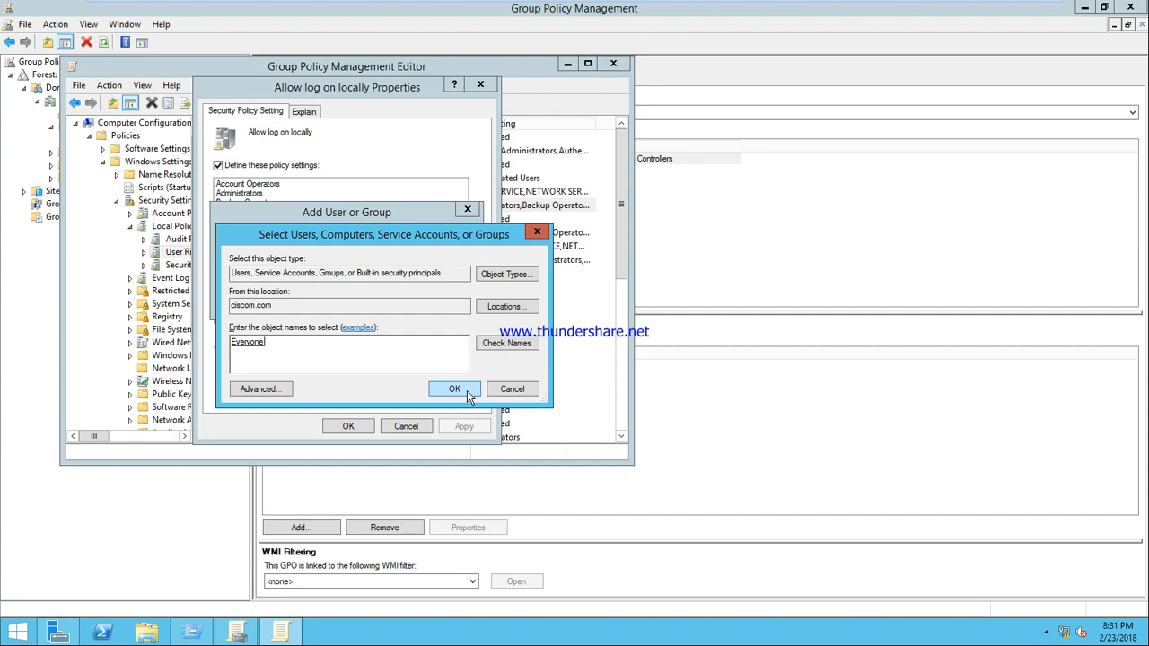
pyautogui.click(454, 389)
# Step: Add Everyone to the Allow log on locally right, apply, and close the policy editor
pyautogui.click(380, 301)
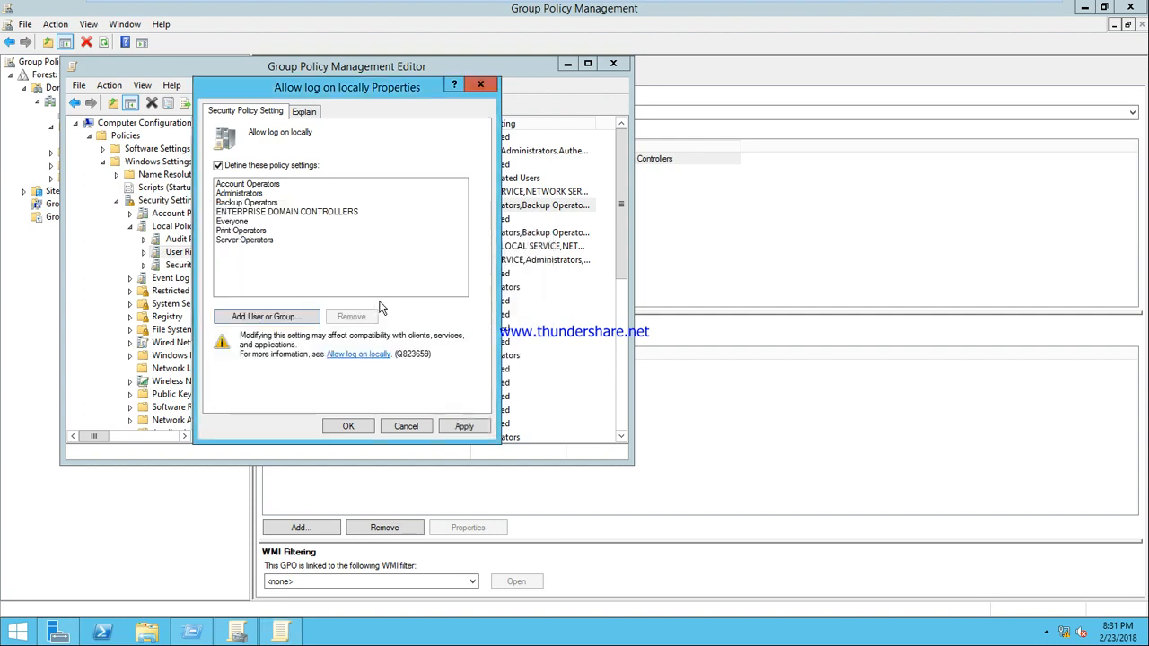
pyautogui.click(460, 427)
pyautogui.click(360, 427)
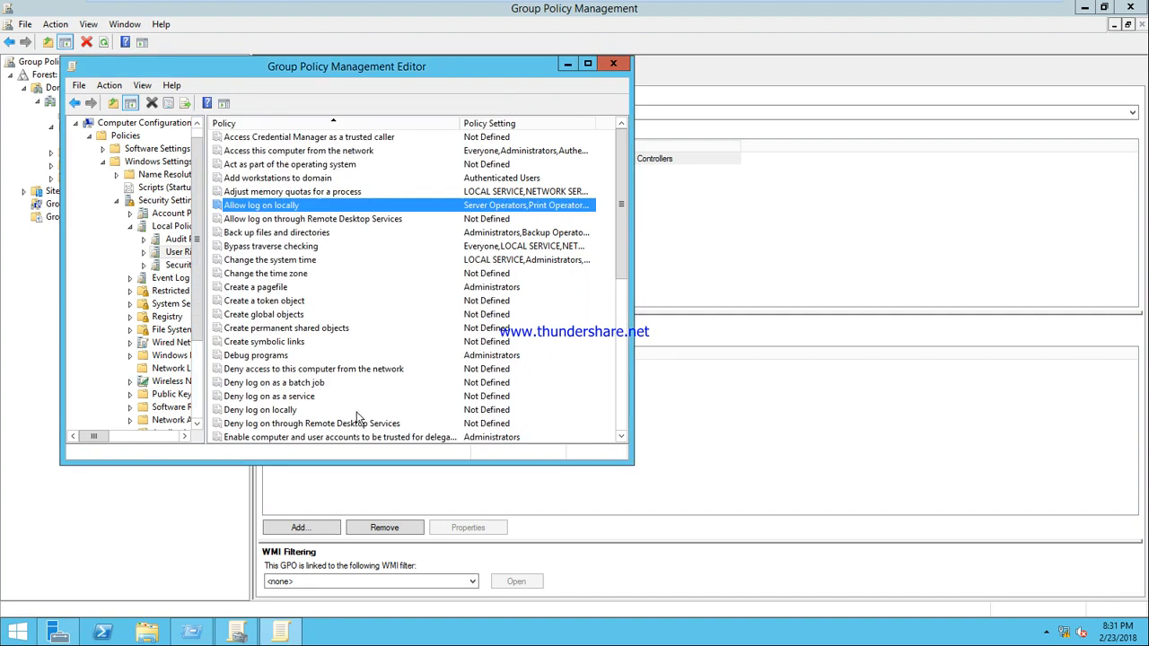
pyautogui.click(610, 65)
# Step: Run gpupdate from the Run box to refresh Group Policy on the server
pyautogui.press('super+r')
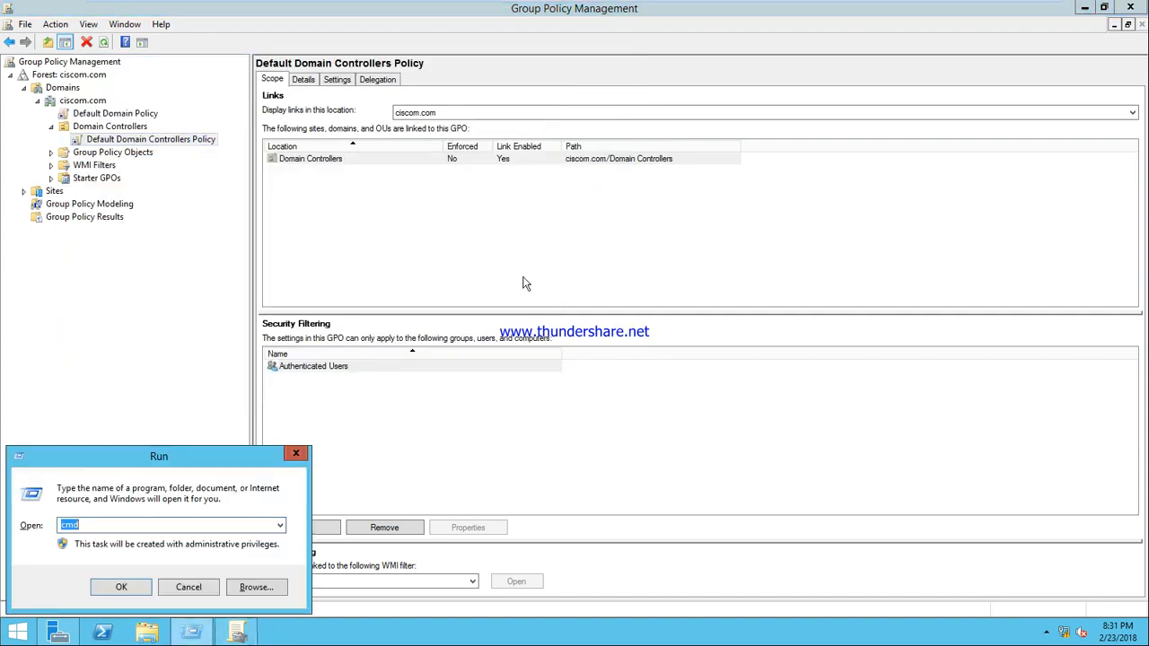
pyautogui.write('gpupdate')
pyautogui.press('Return')
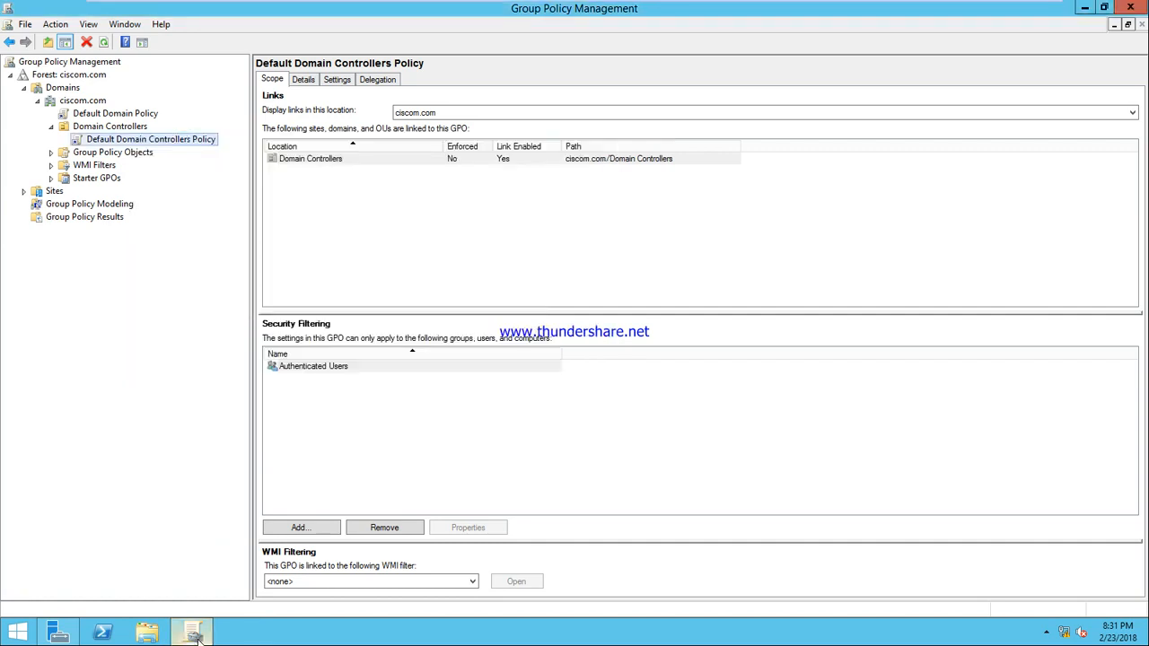
pyautogui.click(27, 632)
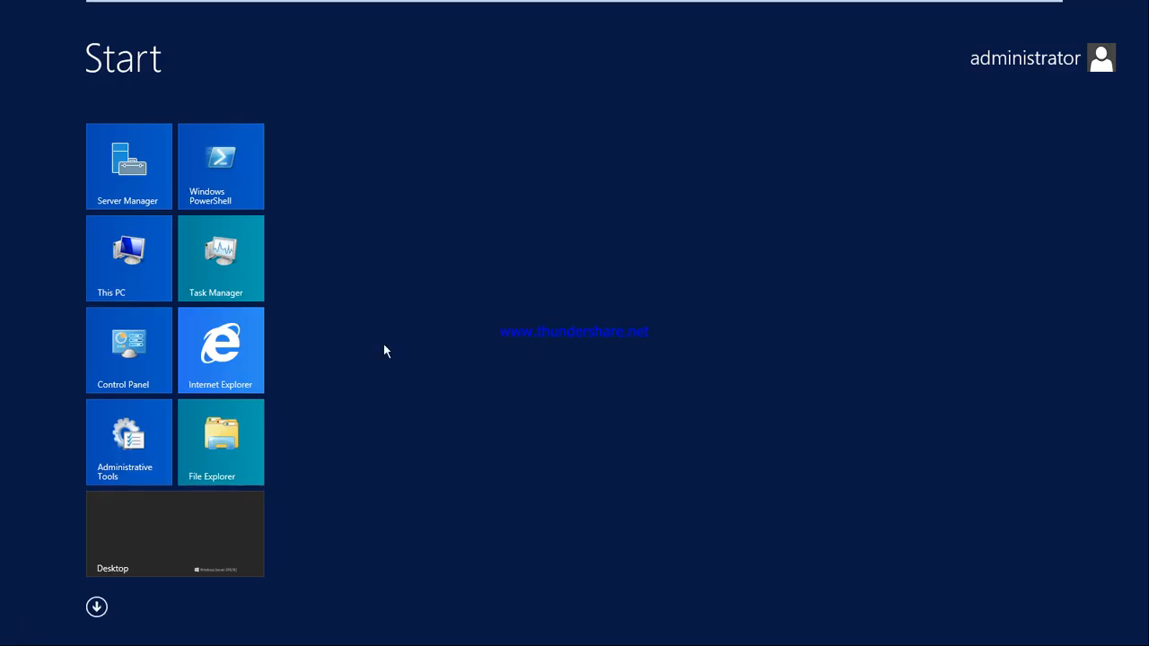
# Step: Sign out the administrator and sign in to the server as Other user u7
pyautogui.click(1072, 61)
pyautogui.click(1081, 123)
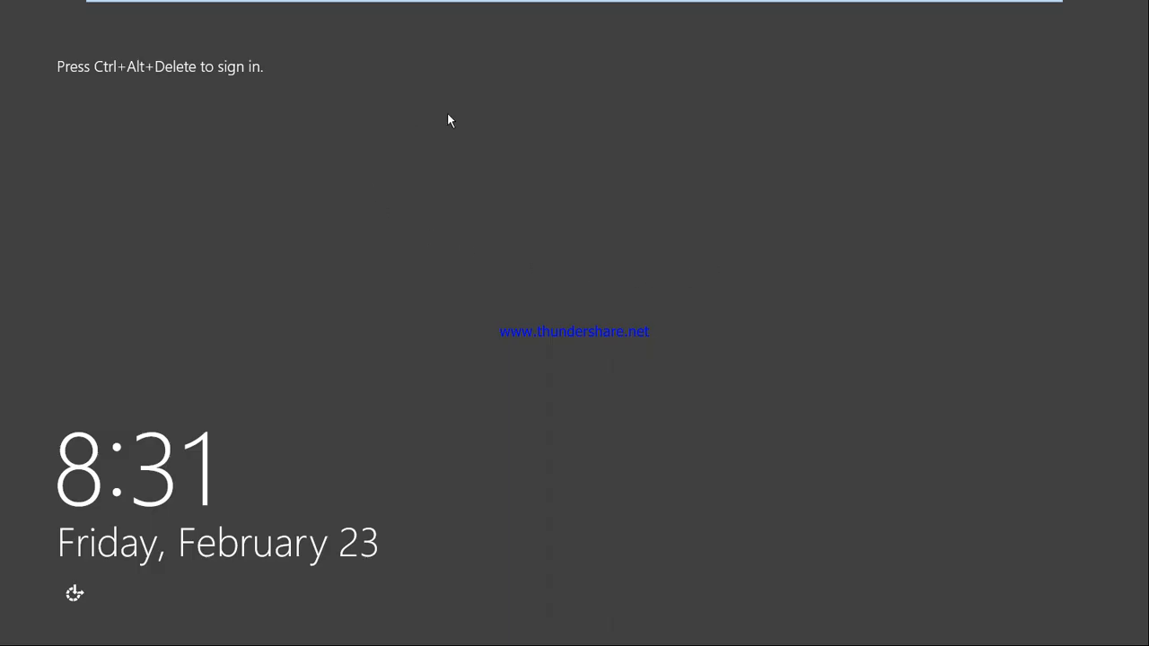
pyautogui.moveTo(408, 5)
pyautogui.click(349, 9)
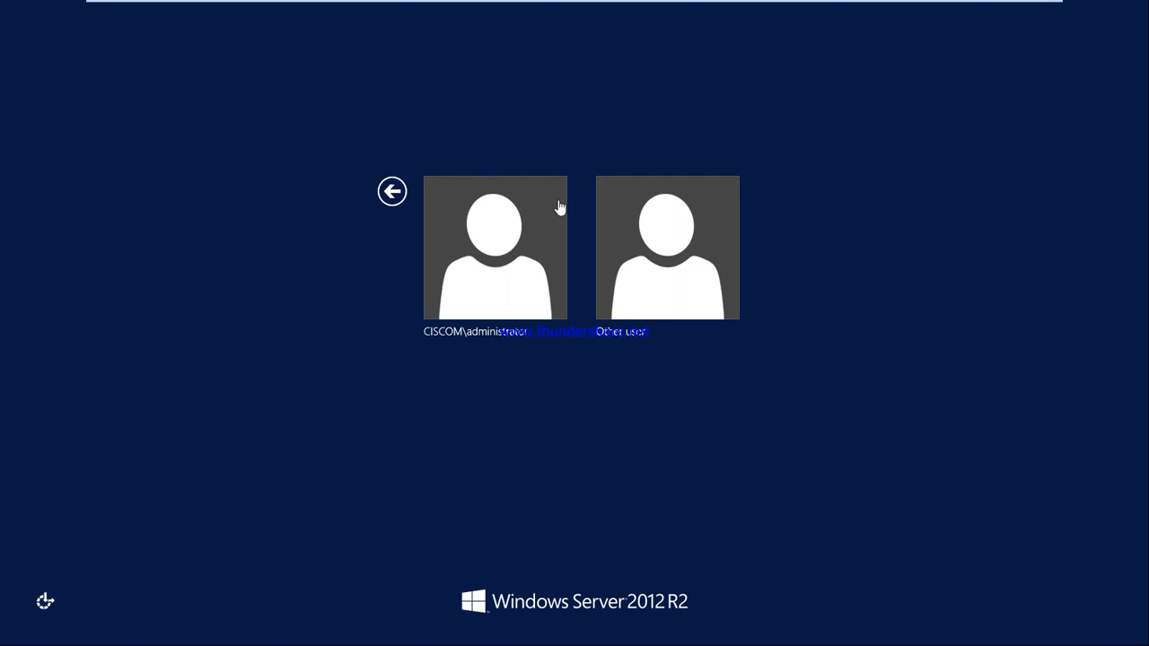
pyautogui.click(634, 222)
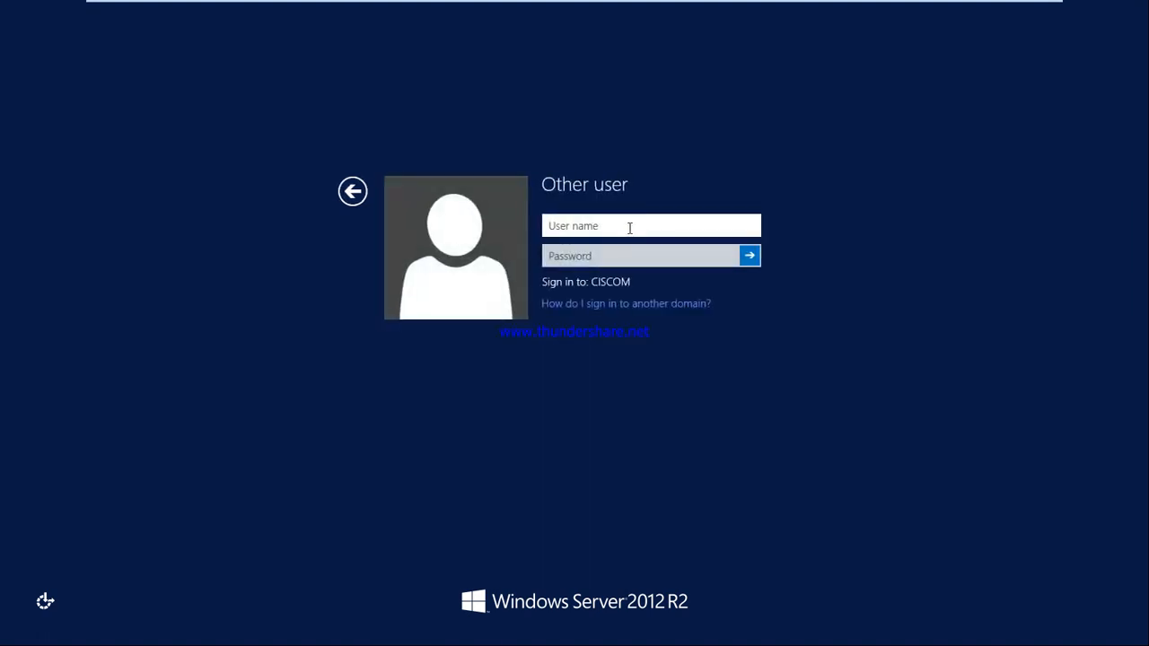
pyautogui.write('u7')
pyautogui.press('Return')
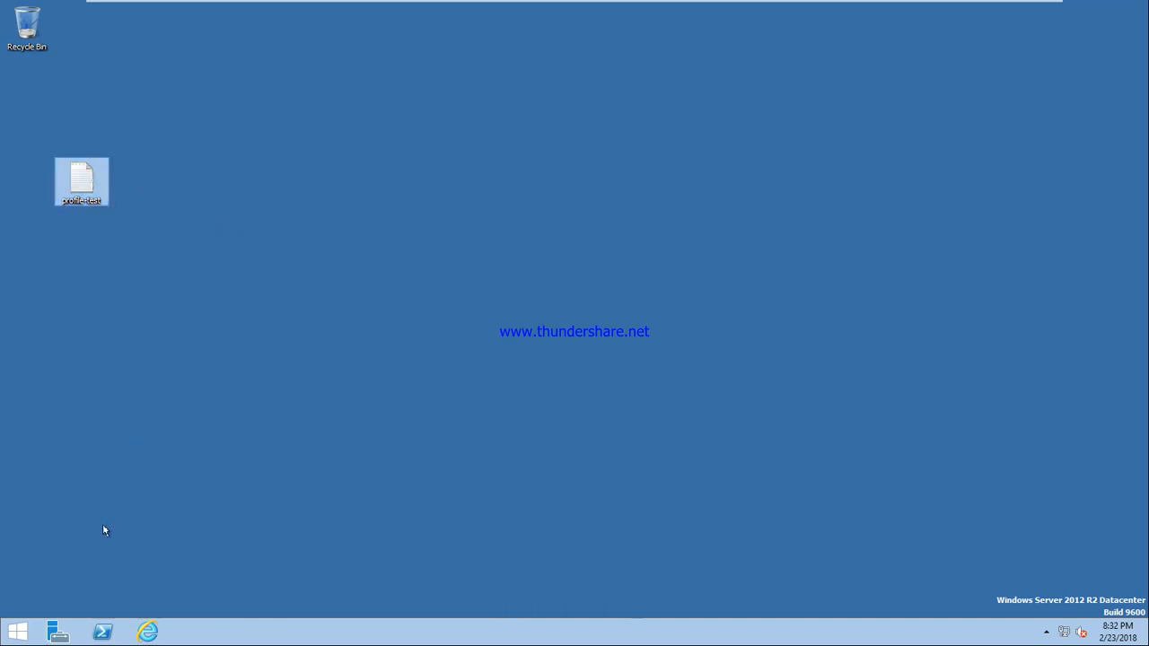
# Step: Check that u7's Downloads folder holds the profilednldtest file, then close Explorer
pyautogui.click(18, 632)
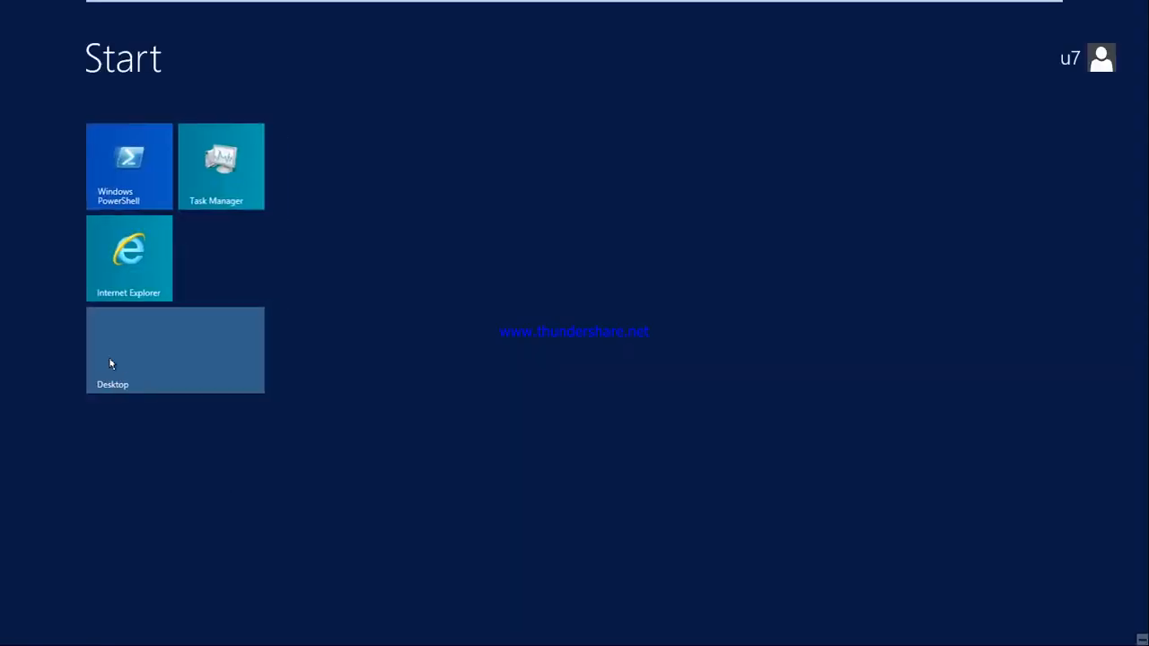
pyautogui.click(154, 354)
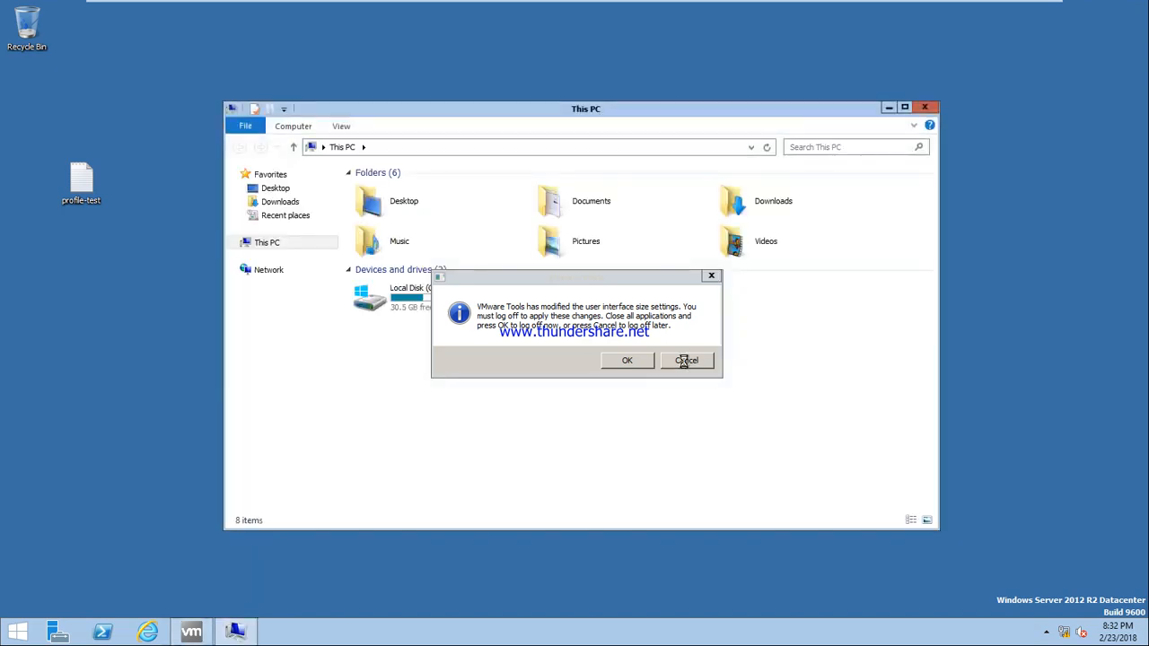
pyautogui.click(690, 359)
pyautogui.click(278, 202)
pyautogui.click(382, 190)
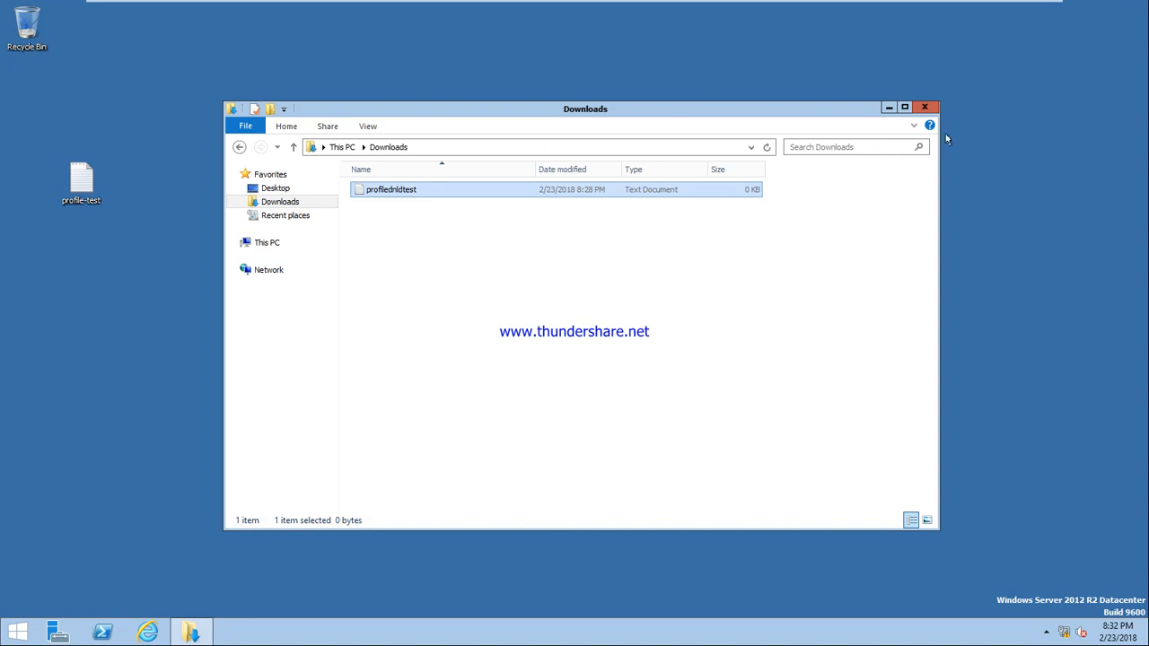
pyautogui.click(924, 107)
# Step: Sign u7 out from the Start screen account menu
pyautogui.click(27, 629)
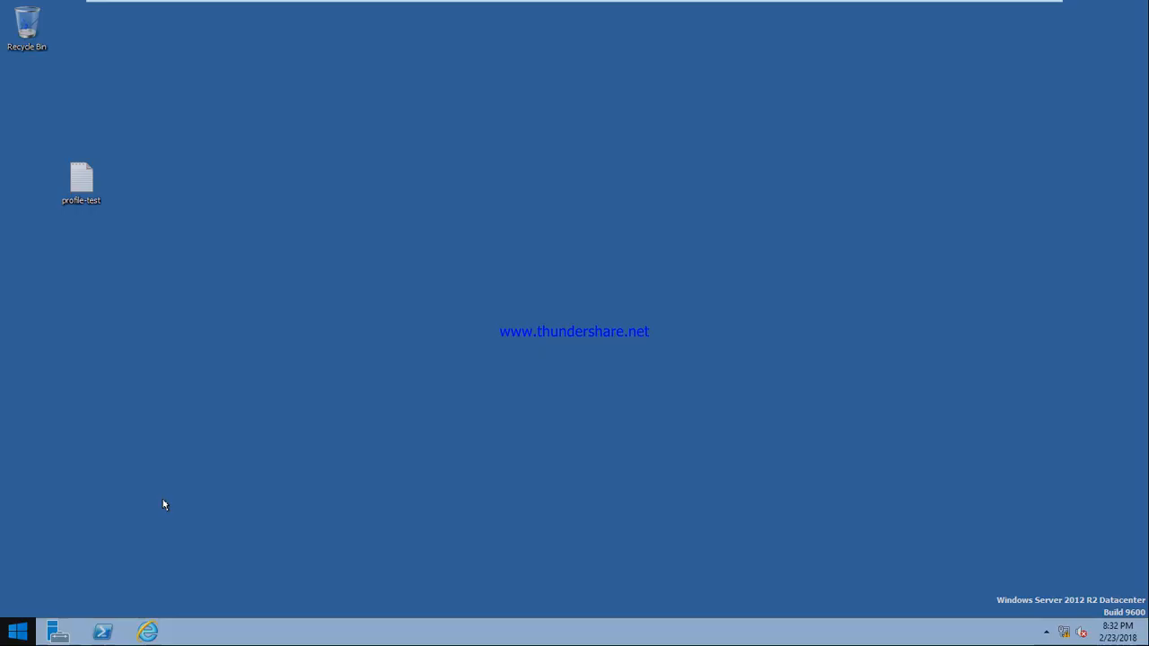
pyautogui.click(1098, 57)
pyautogui.click(1068, 123)
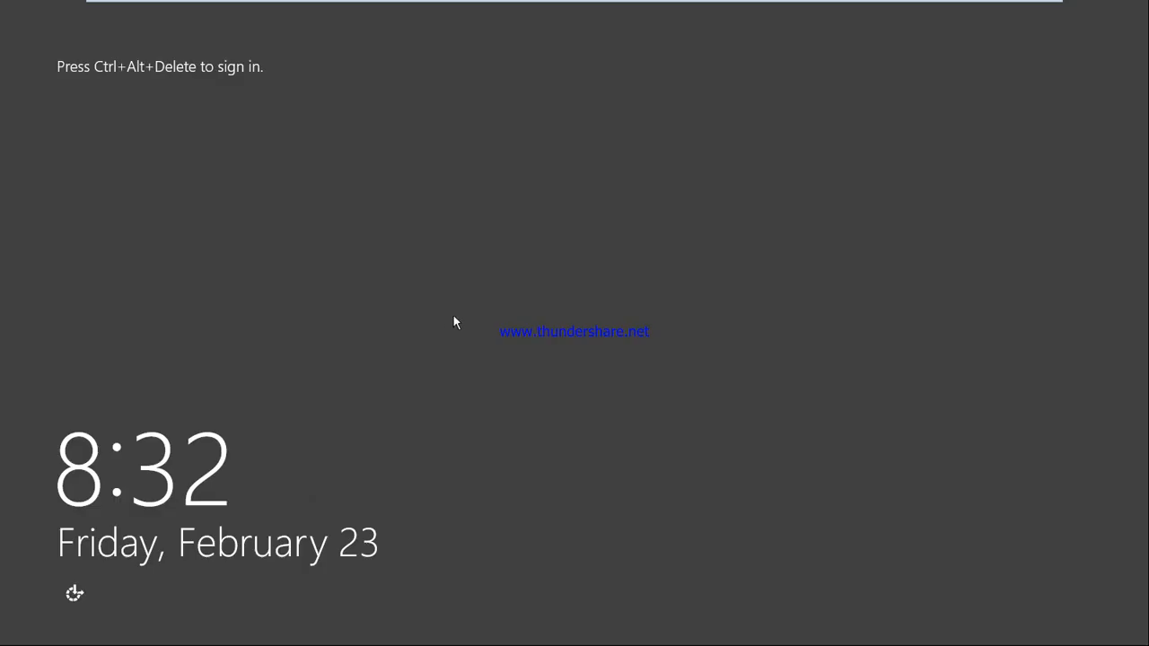
# Step: Sign in as Other user administrator, retrying after a wrong password is rejected
pyautogui.moveTo(258, 4)
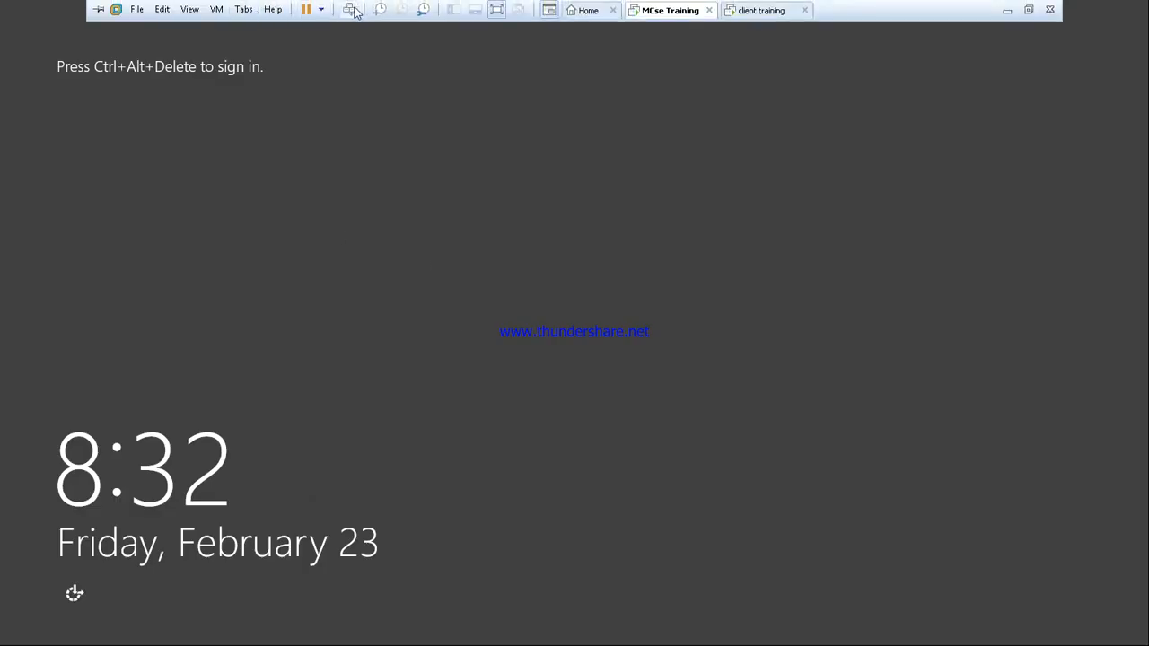
pyautogui.click(352, 7)
pyautogui.click(636, 241)
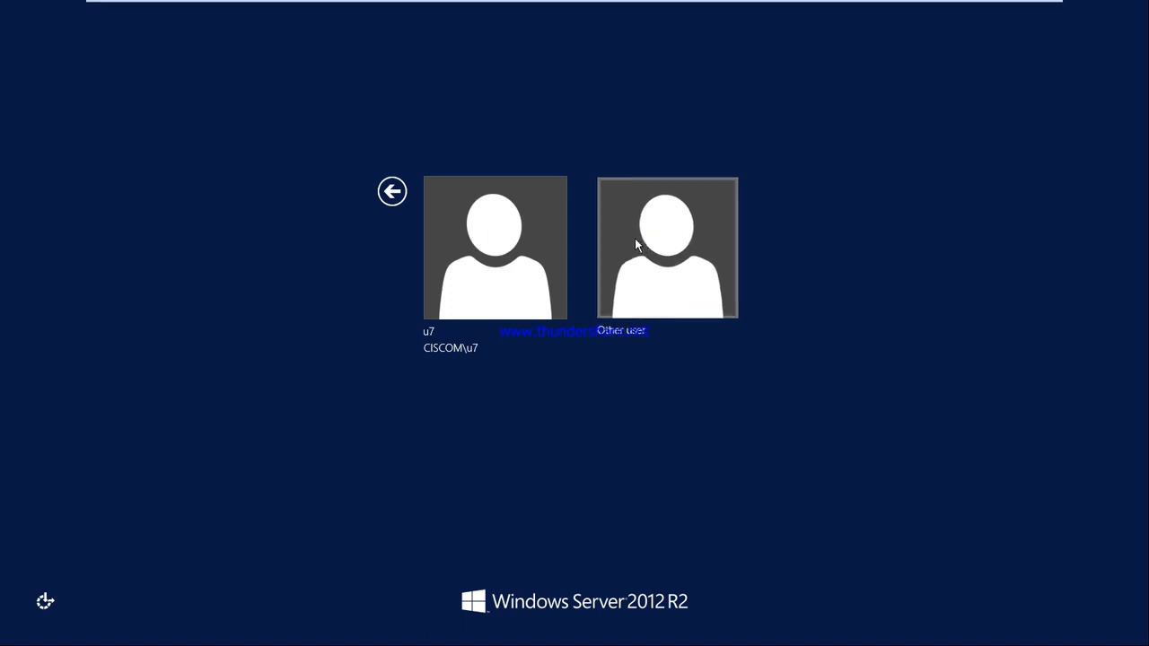
pyautogui.write('admini')
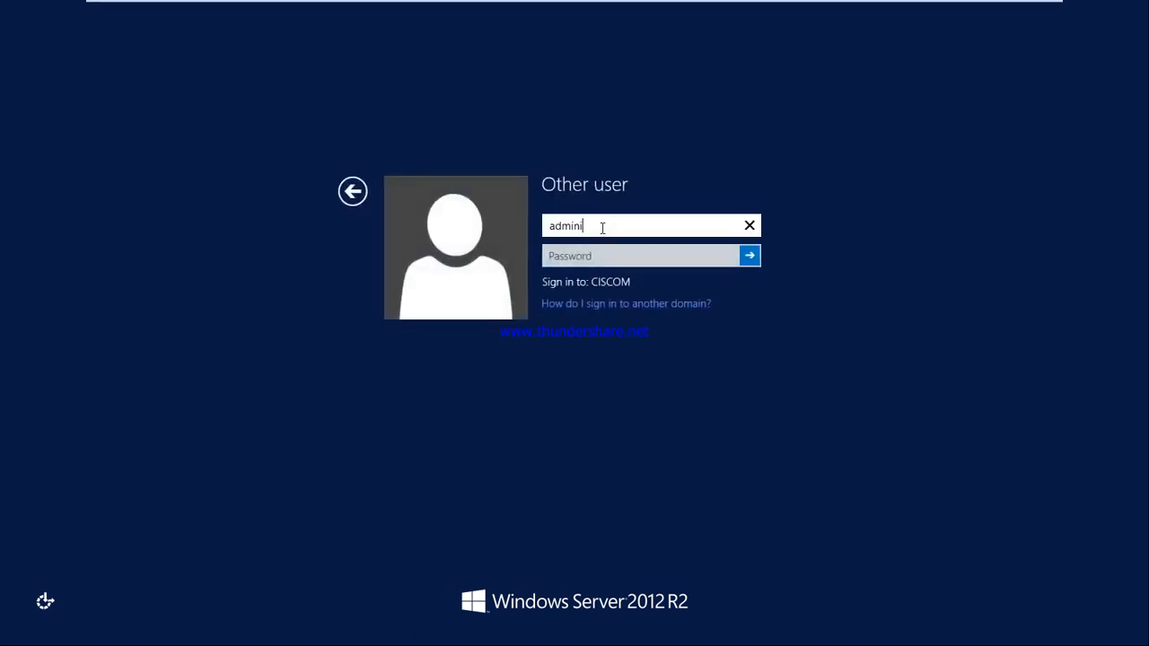
pyautogui.write('strator')
pyautogui.press('Tab')
pyautogui.write('**********')
pyautogui.press('Return')
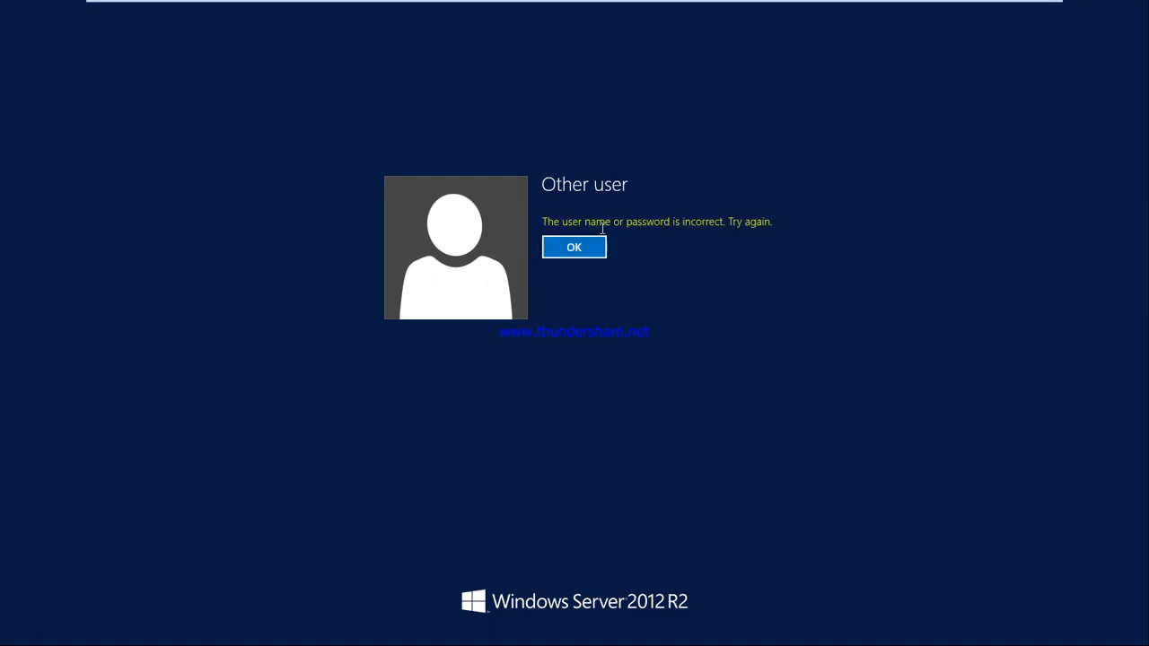
pyautogui.press('Return')
pyautogui.write('***********')
pyautogui.press('Return')
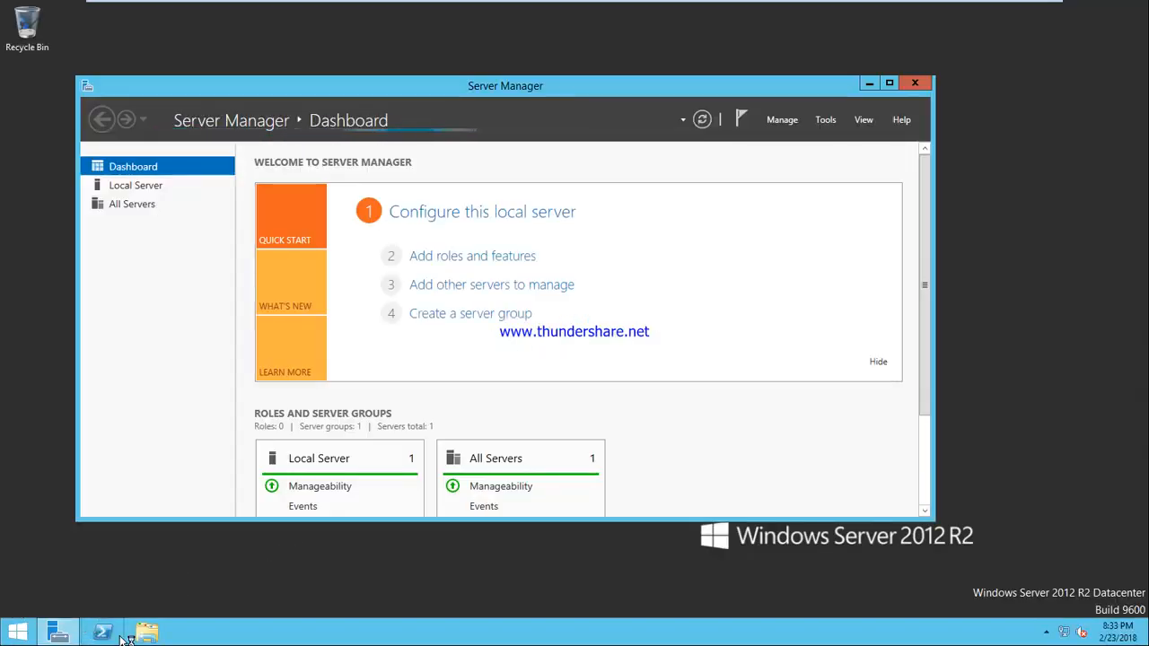
# Step: Browse File Explorer to C:\profile, inspect the u7.V2 folder, and close the window
pyautogui.click(147, 632)
pyautogui.doubleClick(455, 319)
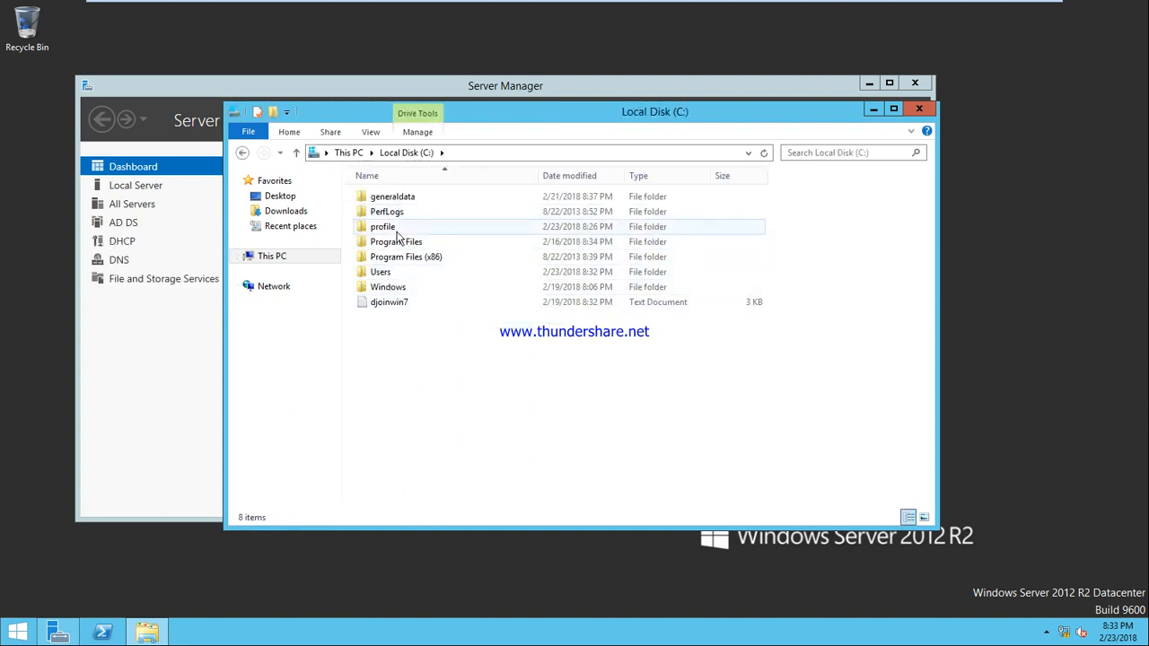
pyautogui.doubleClick(386, 227)
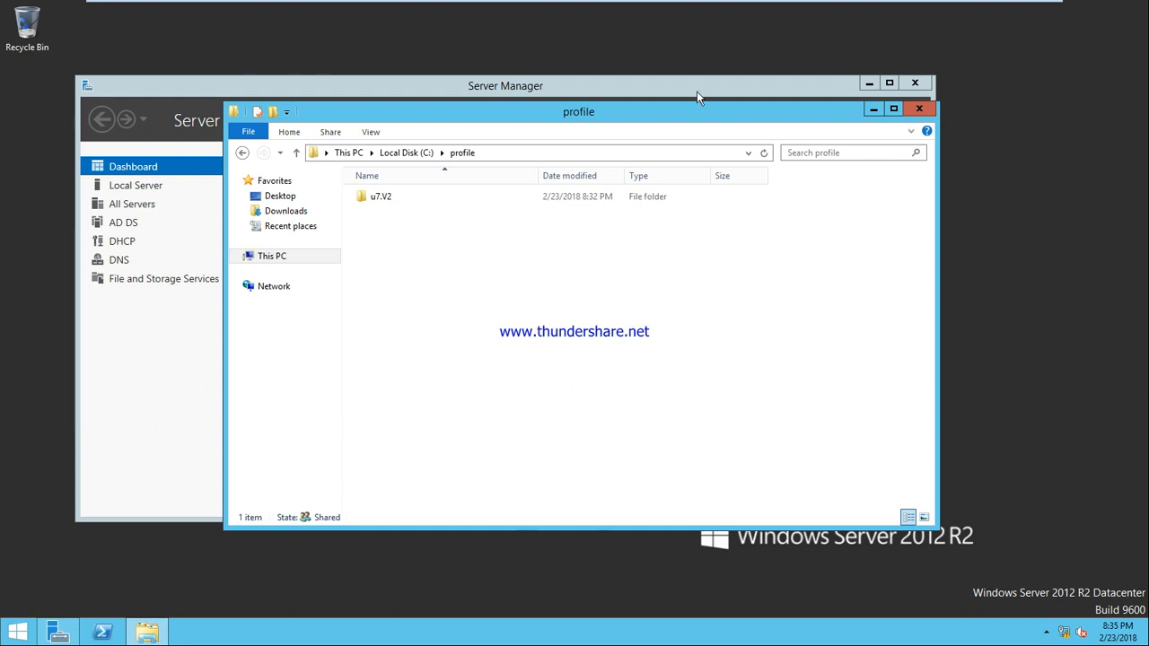
pyautogui.click(918, 109)
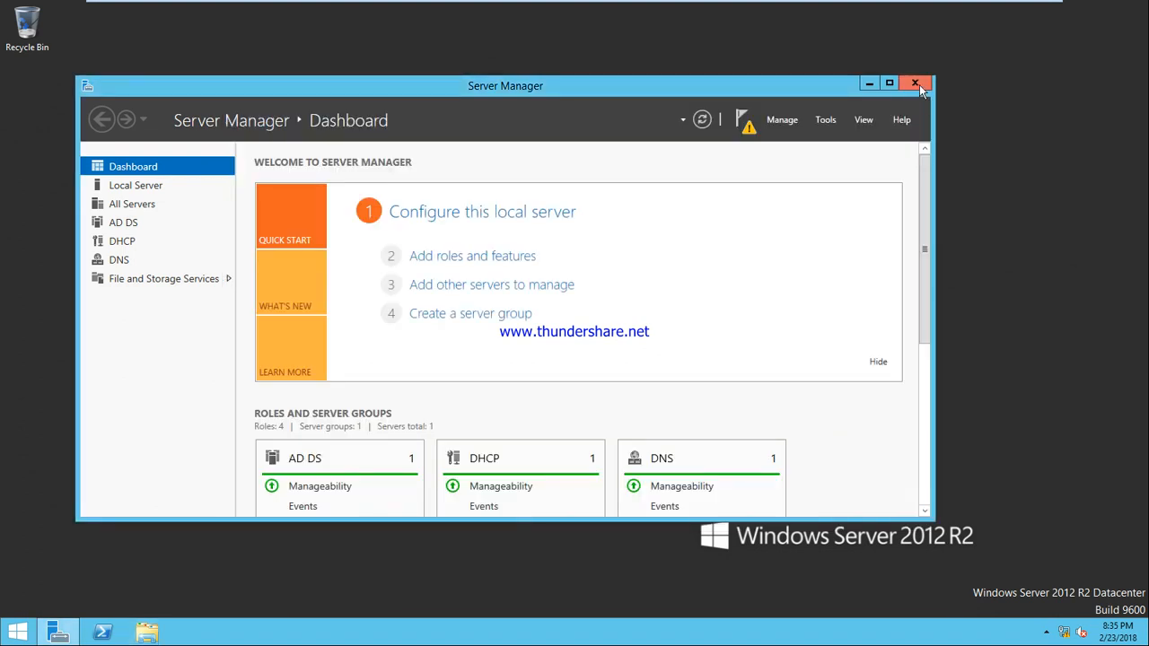
# Step: Launch Active Directory Users and Computers from Server Manager's Tools menu, maximized
pyautogui.click(919, 85)
pyautogui.click(59, 632)
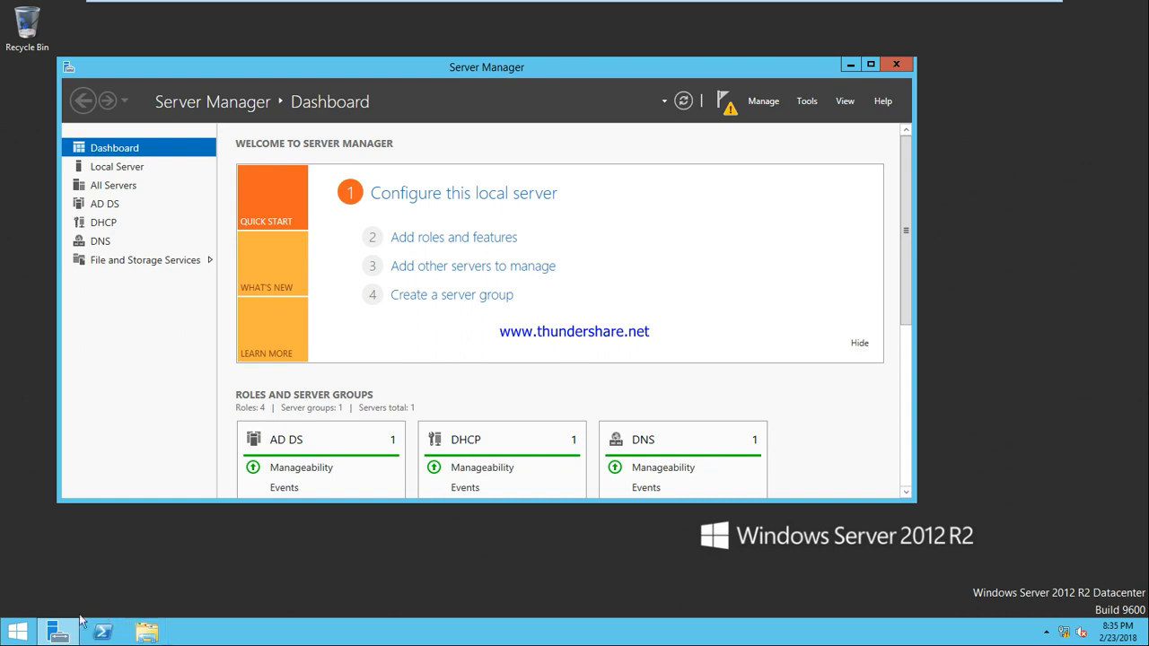
pyautogui.click(59, 633)
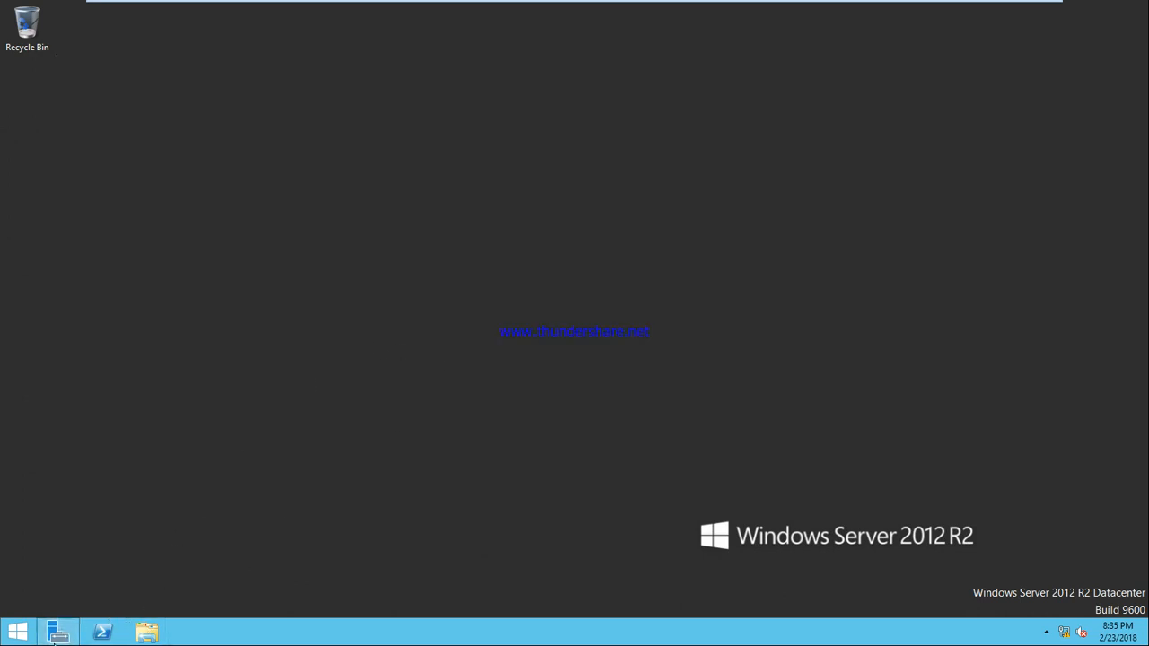
pyautogui.click(56, 633)
pyautogui.click(802, 103)
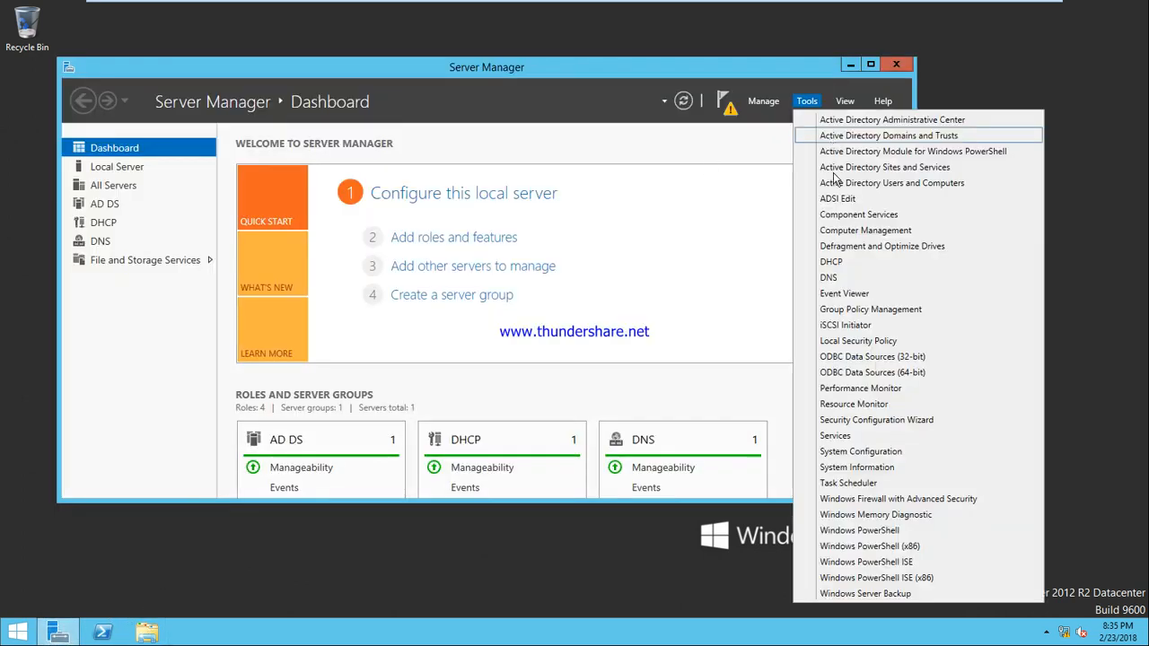
pyautogui.click(857, 184)
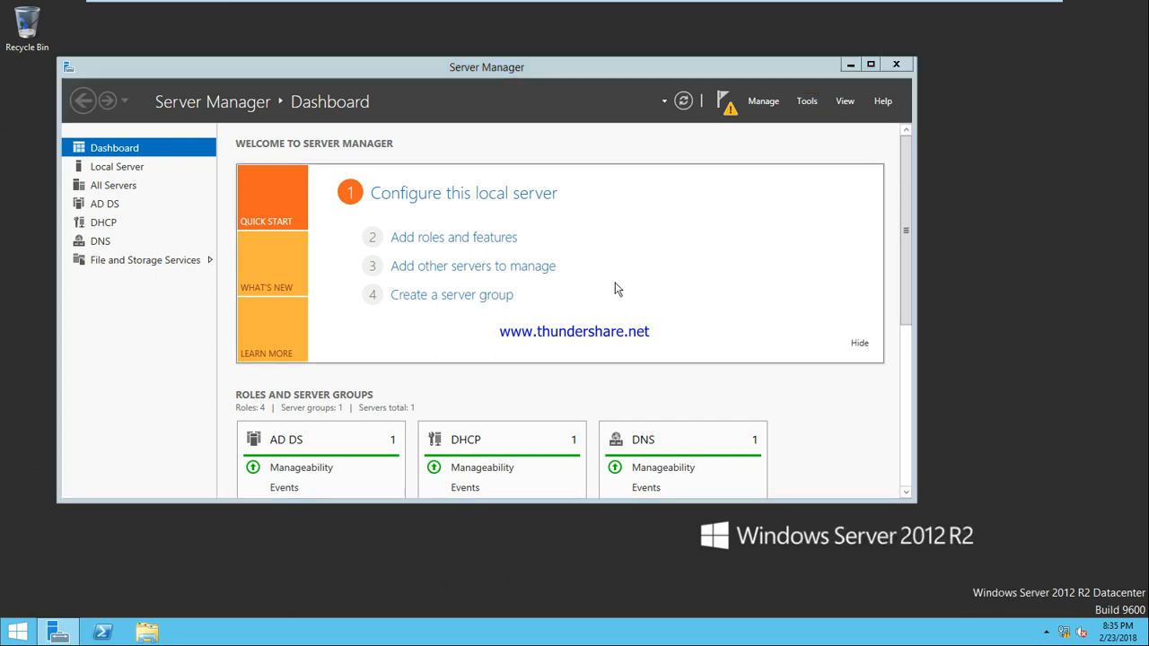
pyautogui.click(567, 72)
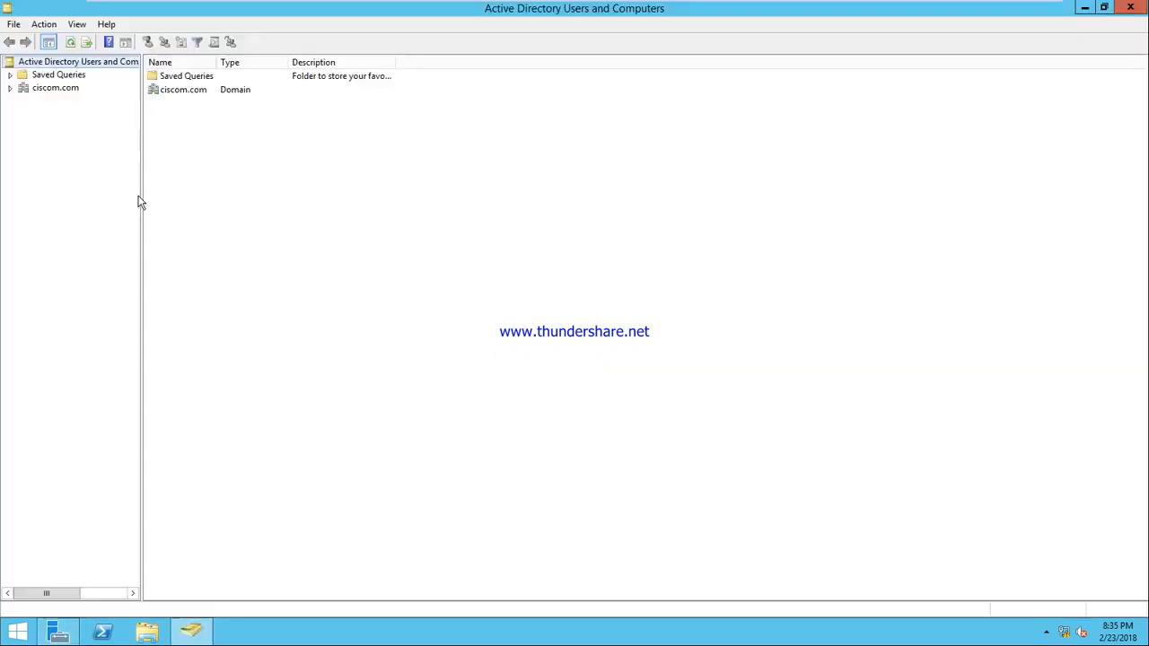
# Step: In ciscom.com > Users, select u2 through u7 together and open their Properties
pyautogui.click(10, 88)
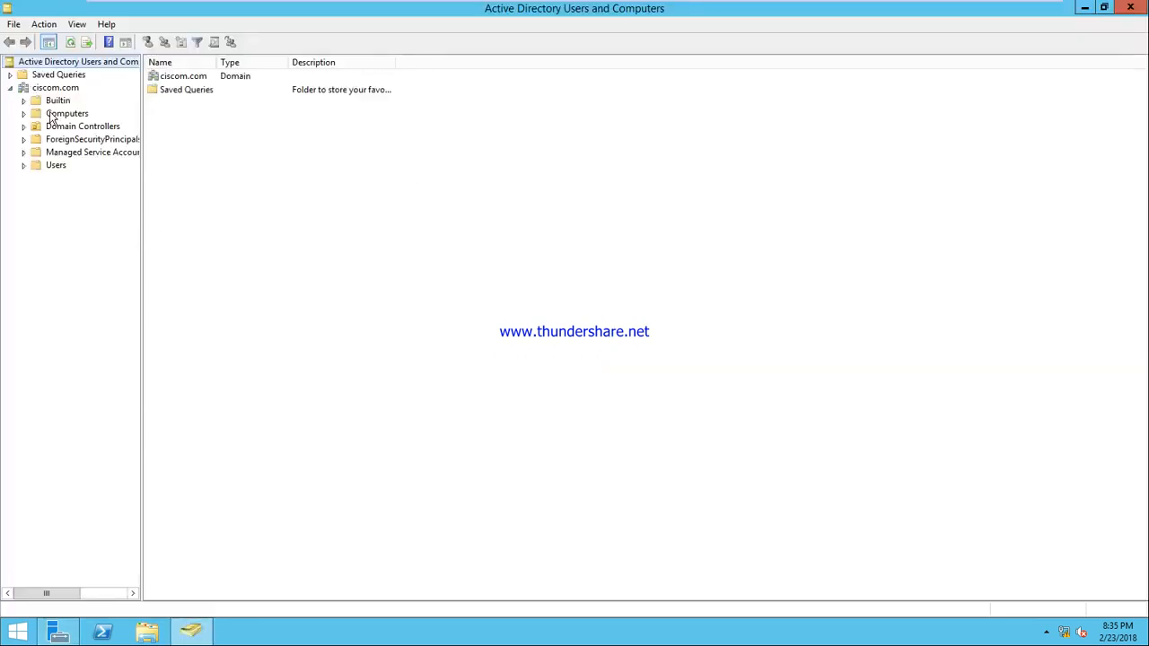
pyautogui.click(52, 167)
pyautogui.click(165, 364)
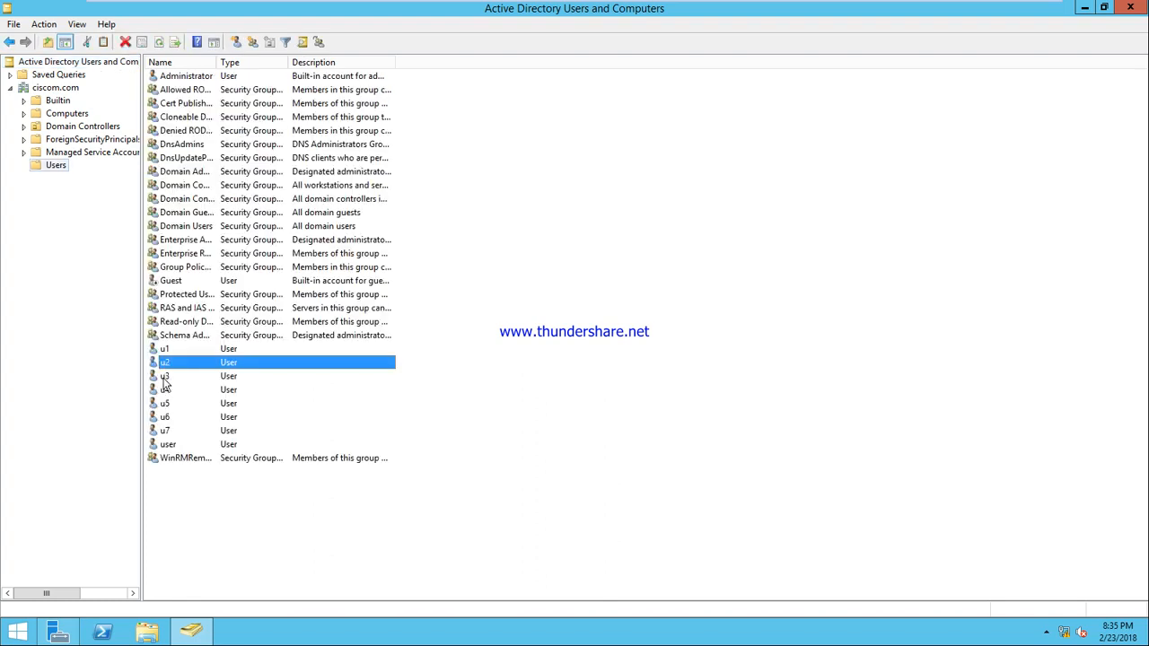
pyautogui.keyDown('ctrl'); pyautogui.click(165, 377); pyautogui.keyUp('ctrl')
pyautogui.keyDown('ctrl'); pyautogui.click(165, 390); pyautogui.keyUp('ctrl')
pyautogui.keyDown('ctrl'); pyautogui.click(166, 404); pyautogui.keyUp('ctrl')
pyautogui.keyDown('ctrl'); pyautogui.click(166, 418); pyautogui.keyUp('ctrl')
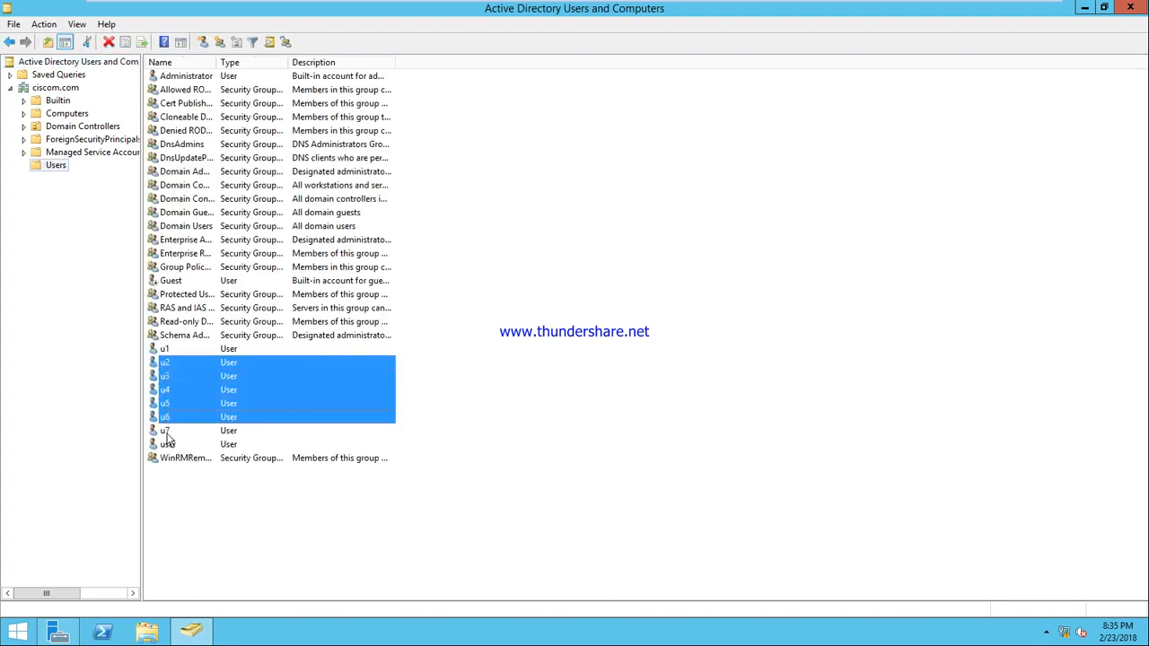
pyautogui.keyDown('ctrl'); pyautogui.click(167, 431); pyautogui.keyUp('ctrl')
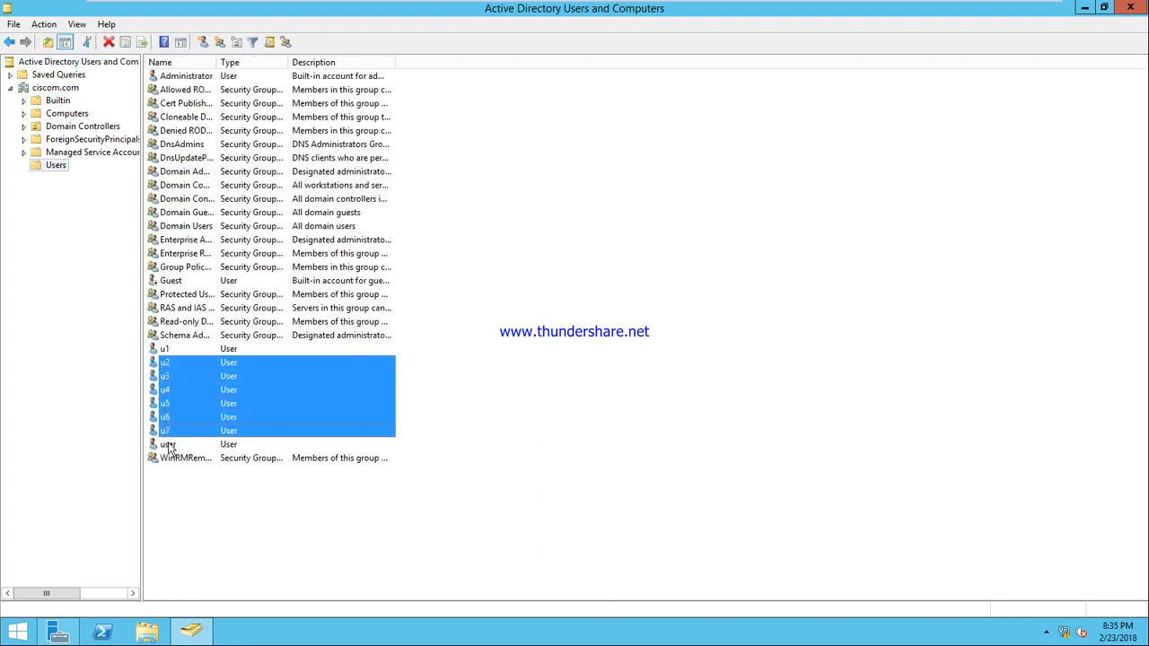
pyautogui.rightClick(218, 396)
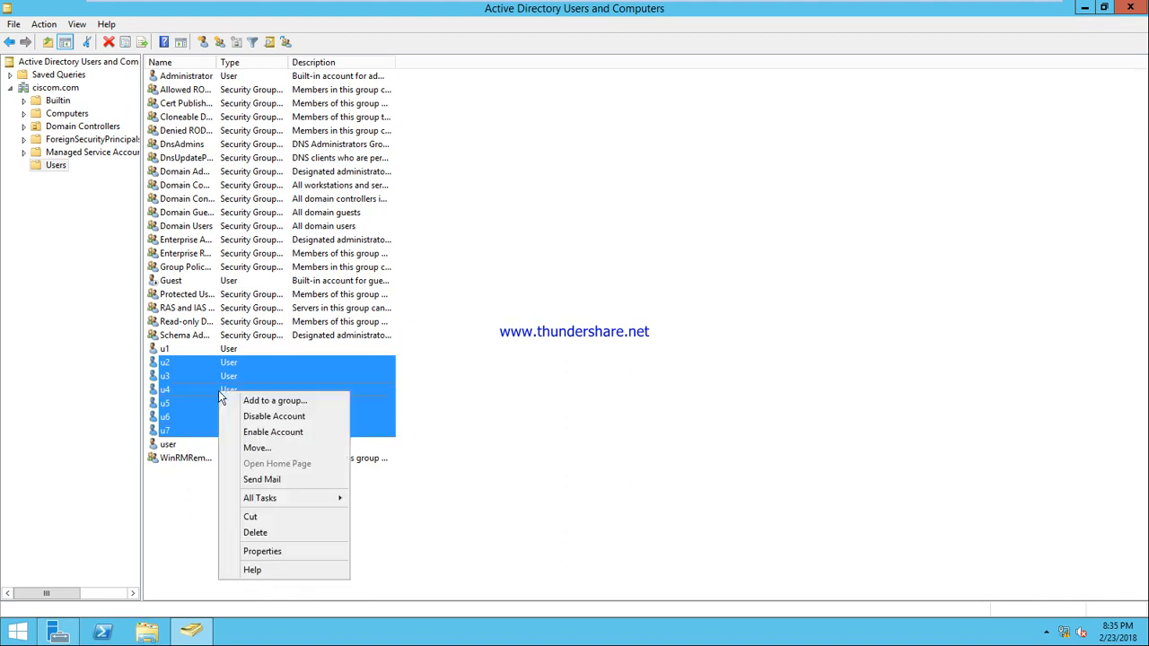
pyautogui.click(281, 552)
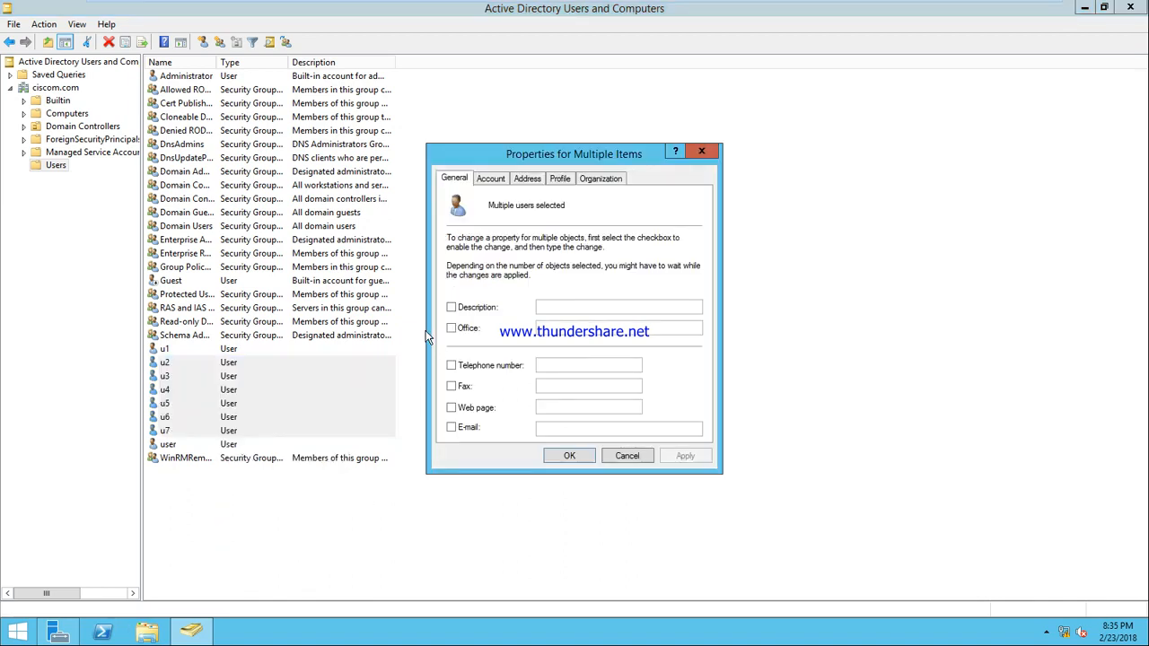
# Step: Enable the profile path for u2–u7 and enter \\sys1\profile\%username%
pyautogui.click(560, 179)
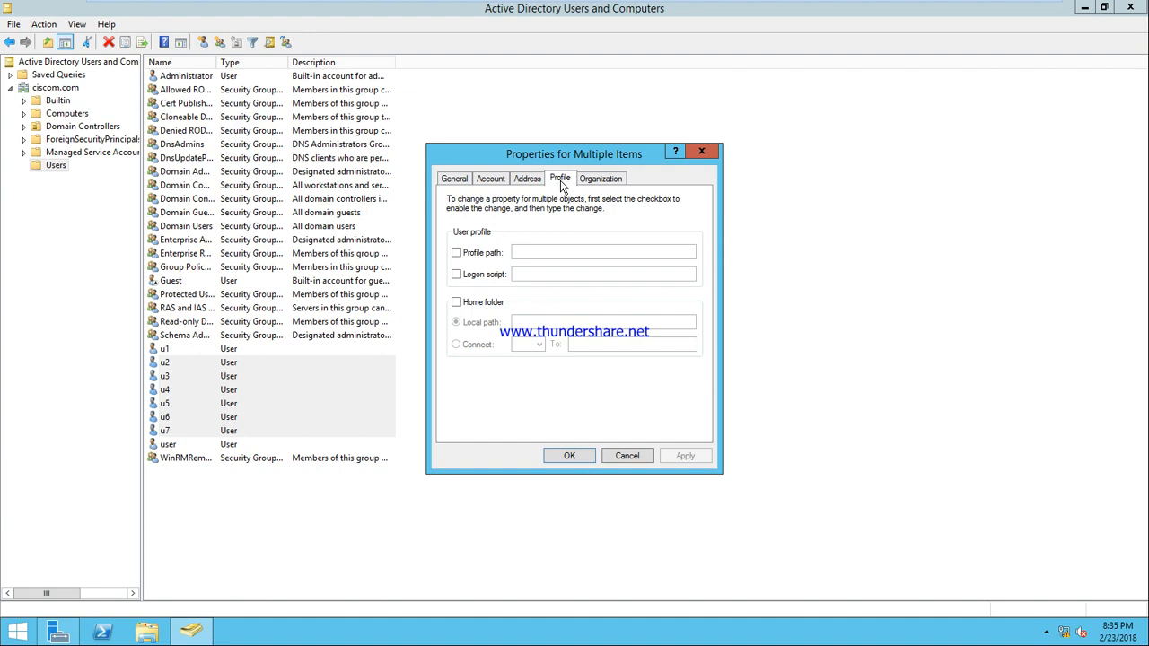
pyautogui.click(457, 254)
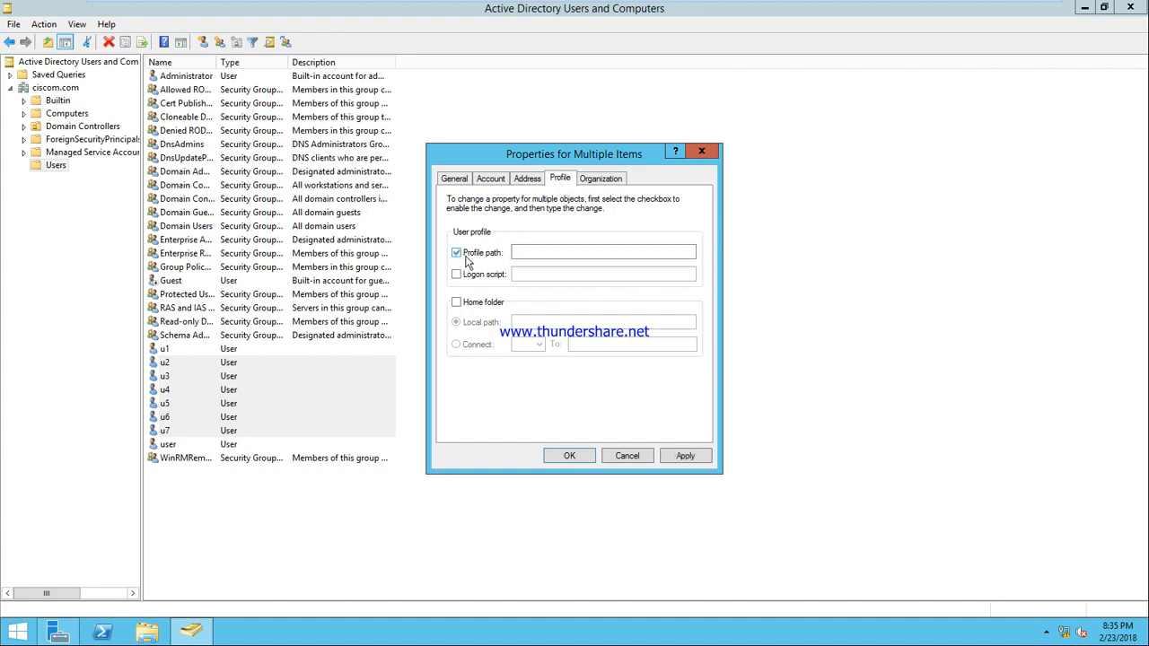
pyautogui.click(559, 251)
pyautogui.write('\\sys')
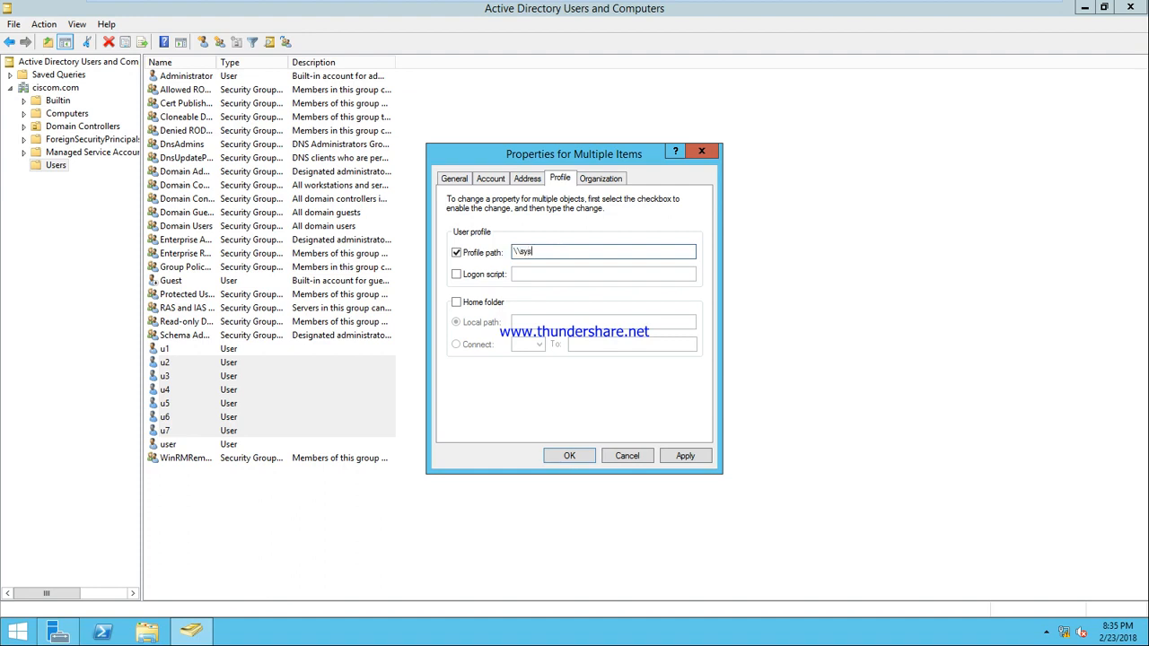
pyautogui.write('1\\profile')
pyautogui.write('\\%username%')
# Step: Cancel the properties dialog, clear the user selection, and minimize ADUC to show Server Manager
pyautogui.click(625, 455)
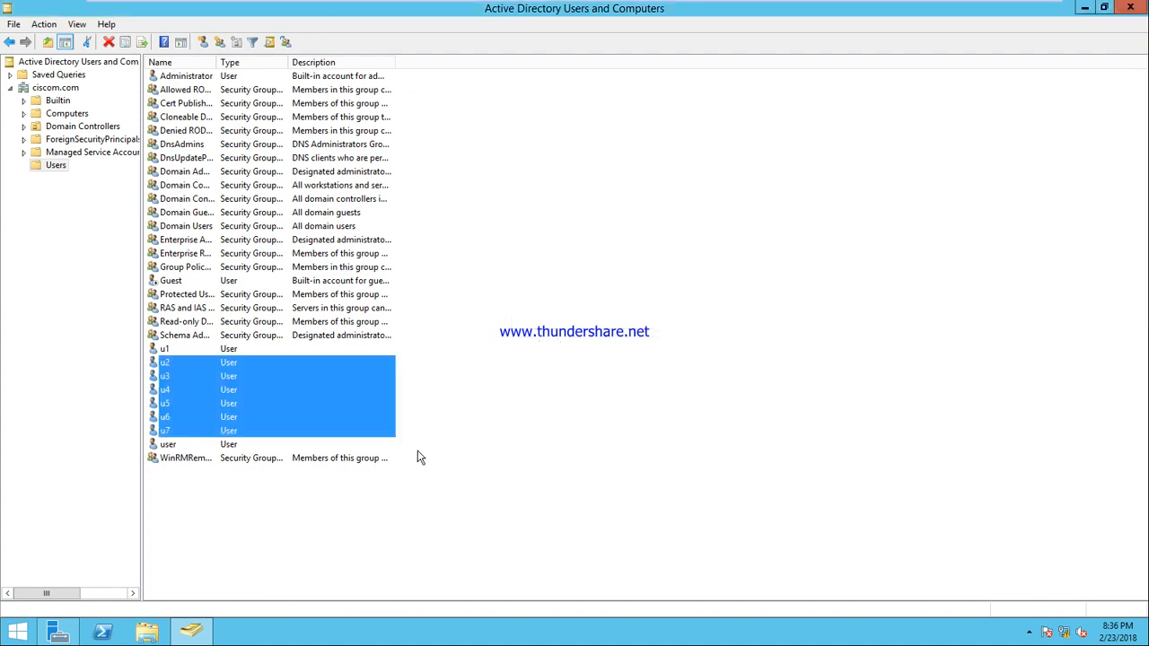
pyautogui.click(457, 415)
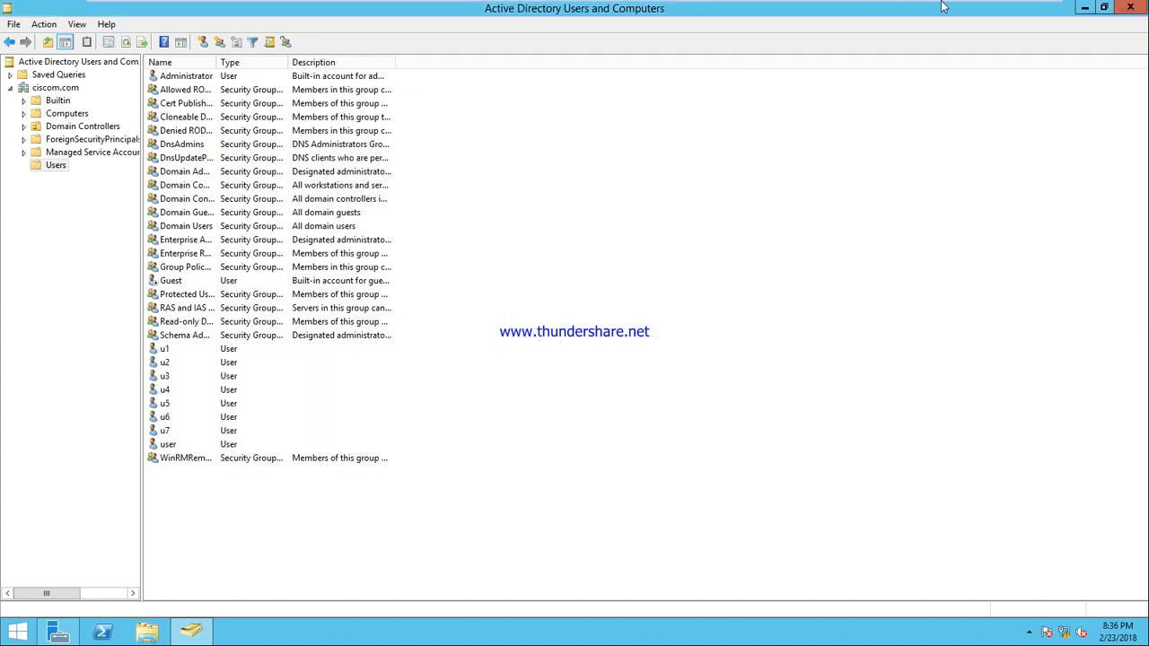
pyautogui.click(1084, 10)
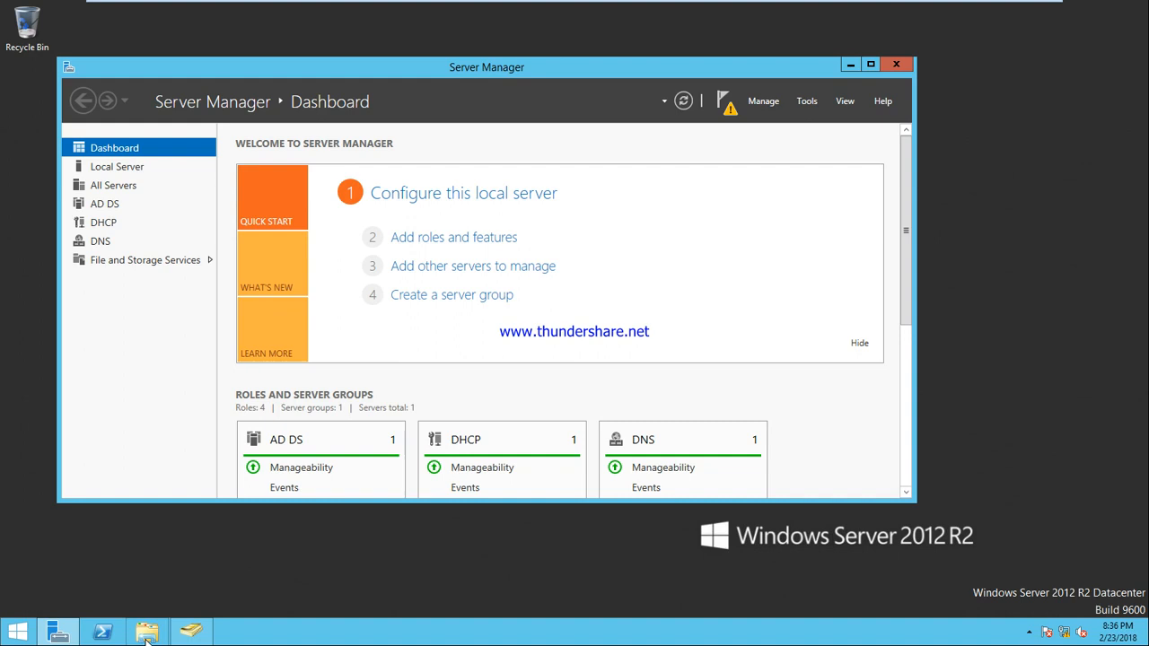
# Step: Switch to the Windows 7 client VM and sign in at the logon screen with the domain user's password
pyautogui.moveTo(494, 4)
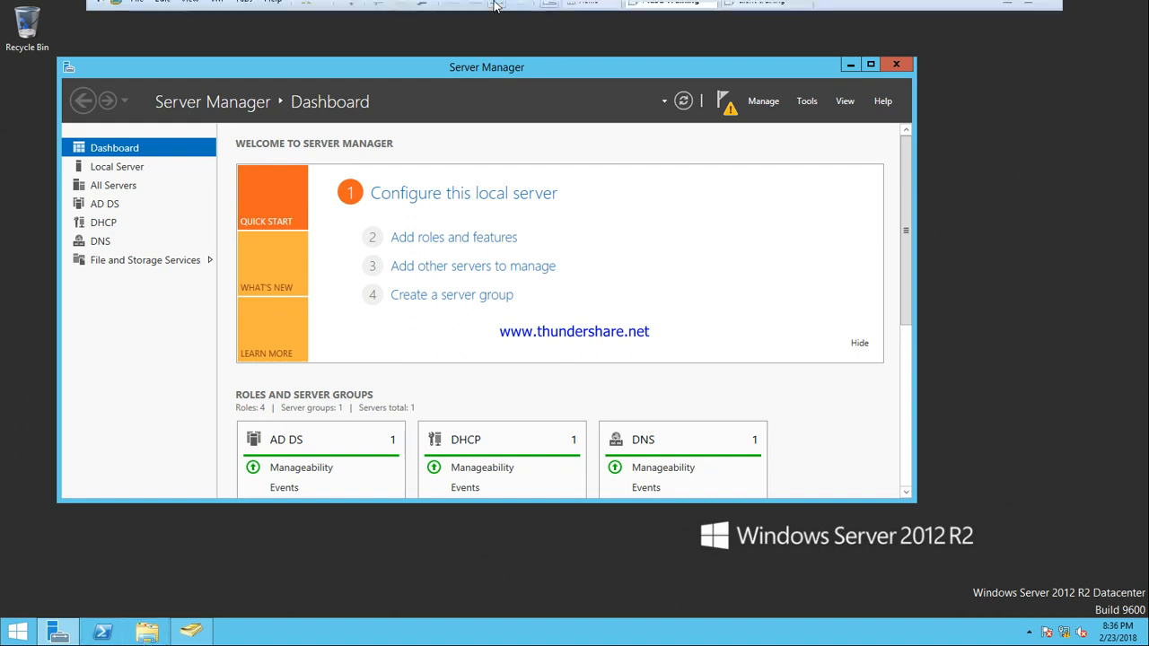
pyautogui.click(754, 9)
pyautogui.click(349, 9)
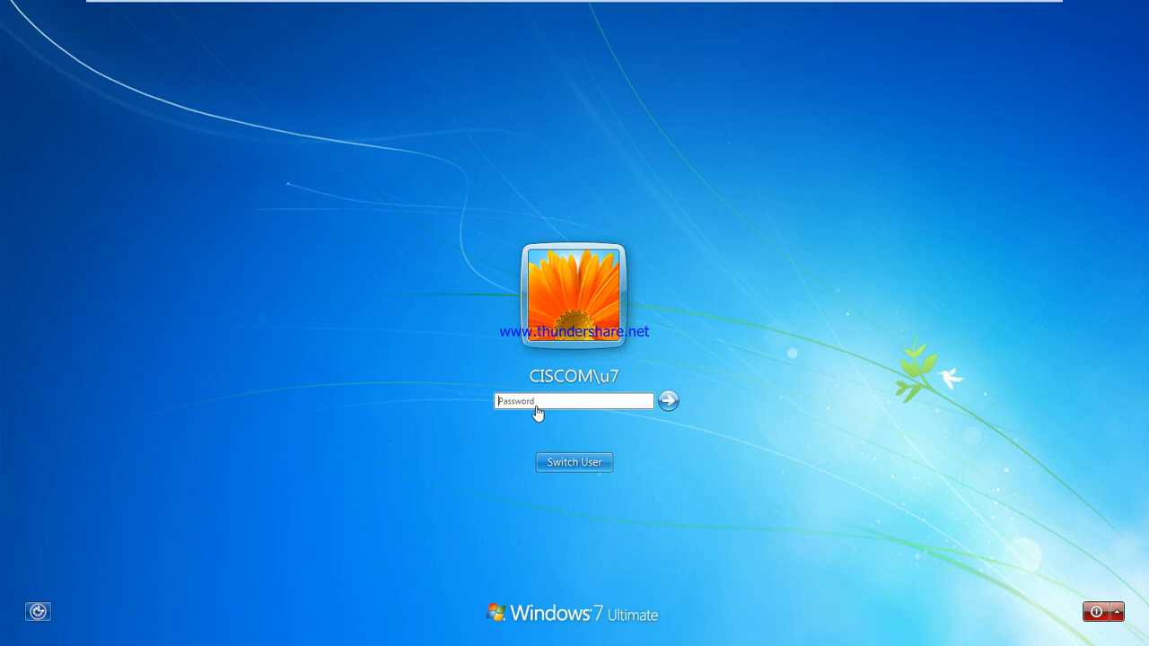
pyautogui.click(537, 405)
pyautogui.press('Return')
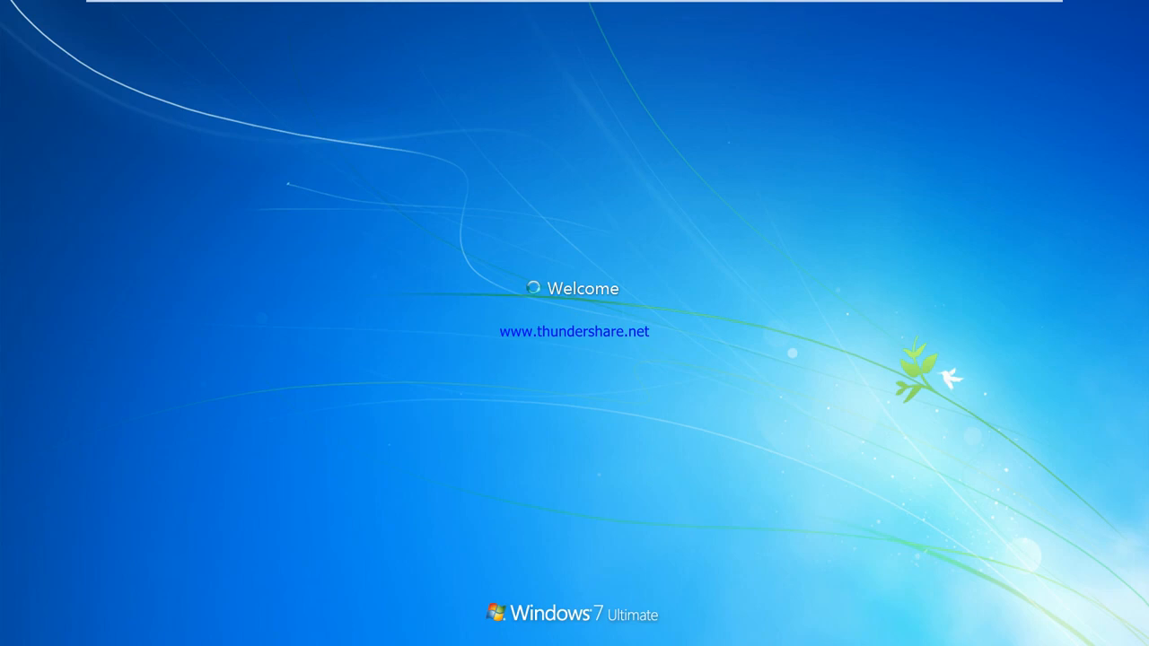
# Step: Back on the server machine, launch Notepad from the Run box
pyautogui.moveTo(539, 7)
pyautogui.click(664, 11)
pyautogui.press('super+r')
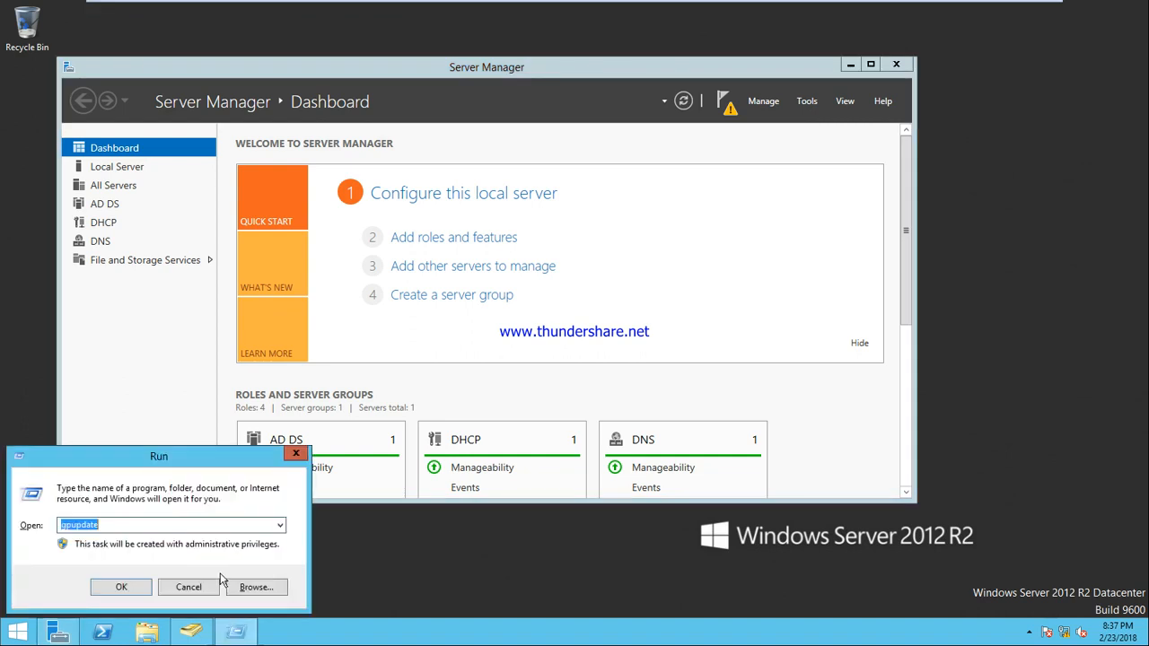
pyautogui.write('notepad')
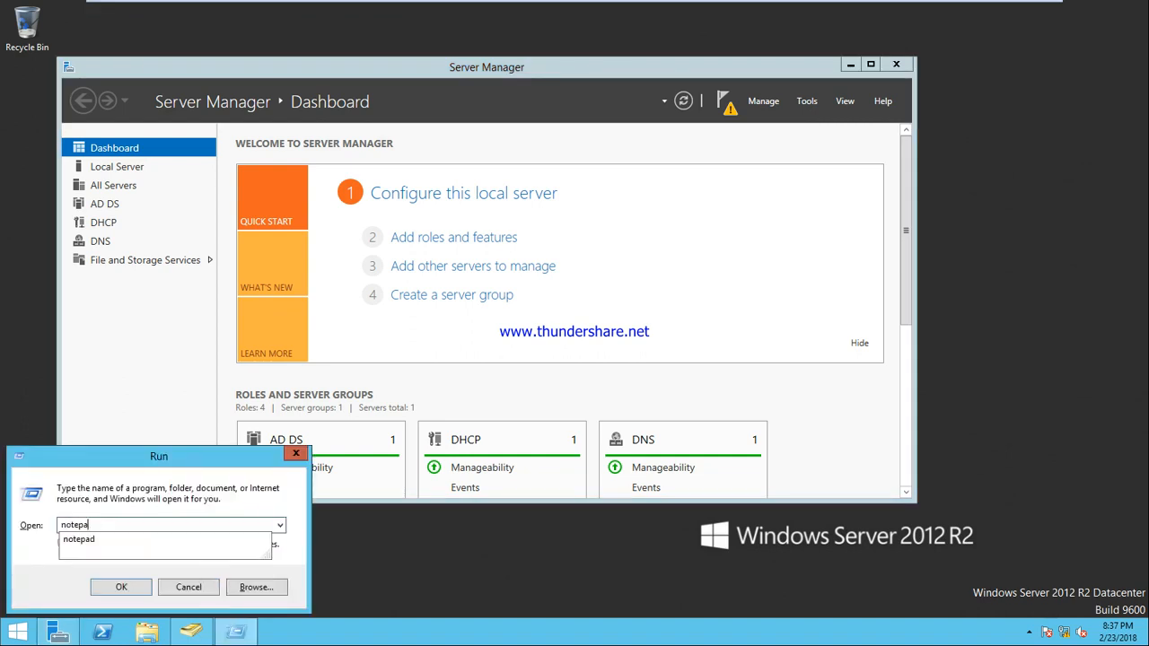
pyautogui.press('Return')
# Step: Type 'share types:' followed by manual share, default share and administrative share on separate lines
pyautogui.write('sh')
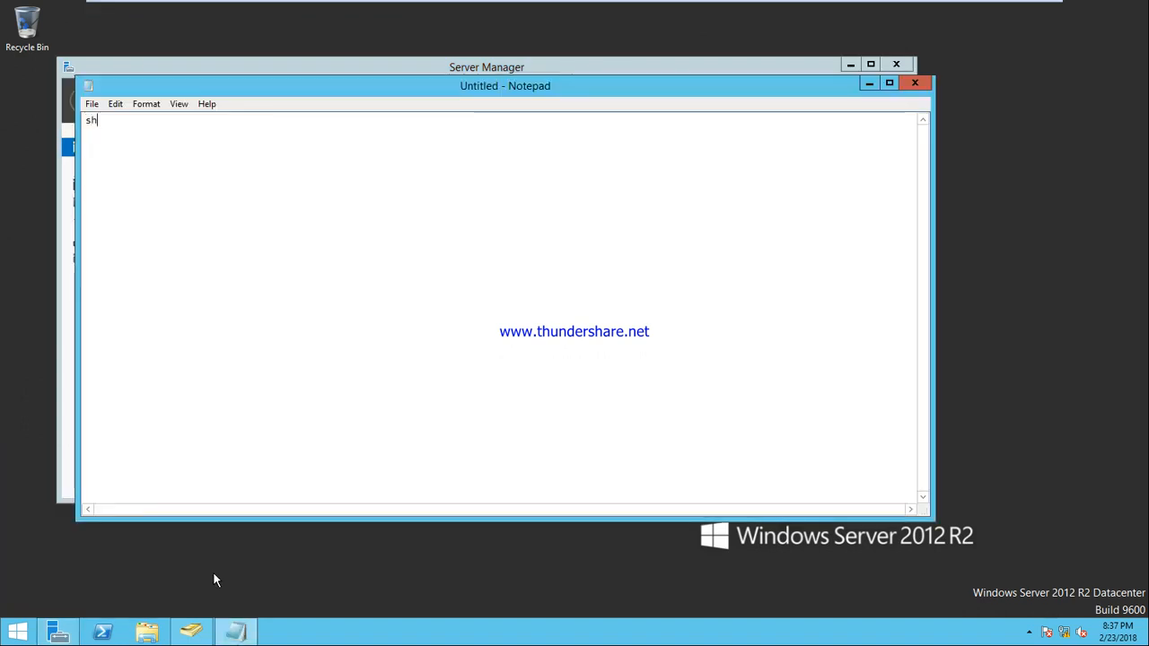
pyautogui.write('are typ')
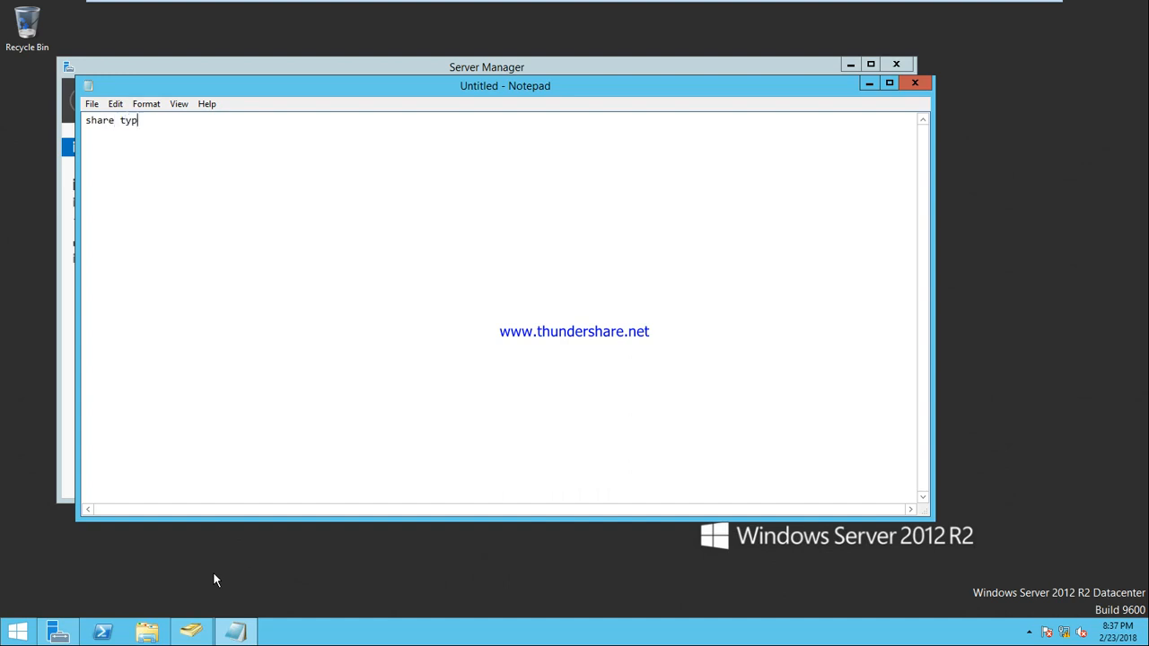
pyautogui.write('es:')
pyautogui.press('Return')
pyautogui.write('manual share')
pyautogui.press('Return')
pyautogui.write('default share ')
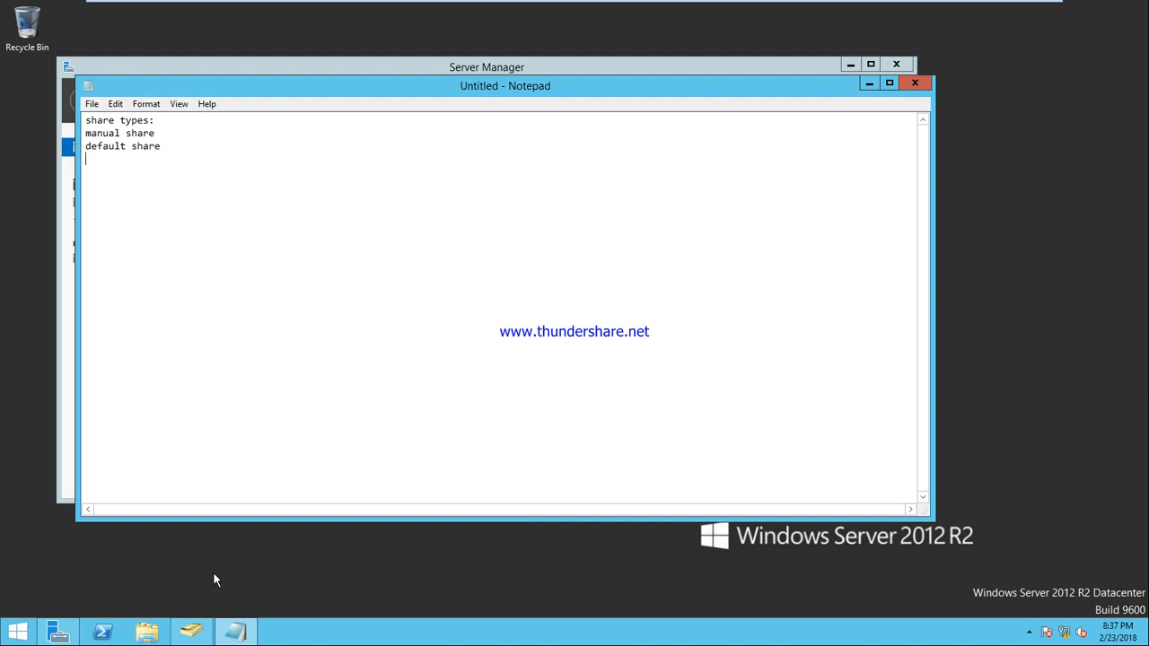
pyautogui.write('administrative share')
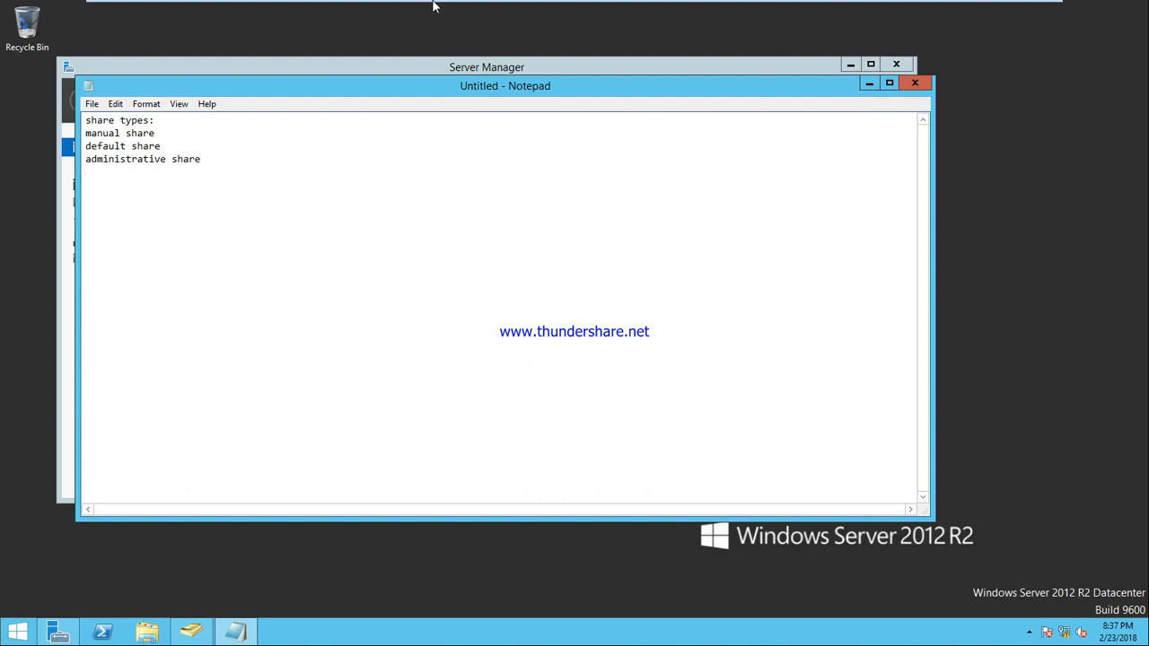
pyautogui.moveTo(434, 7)
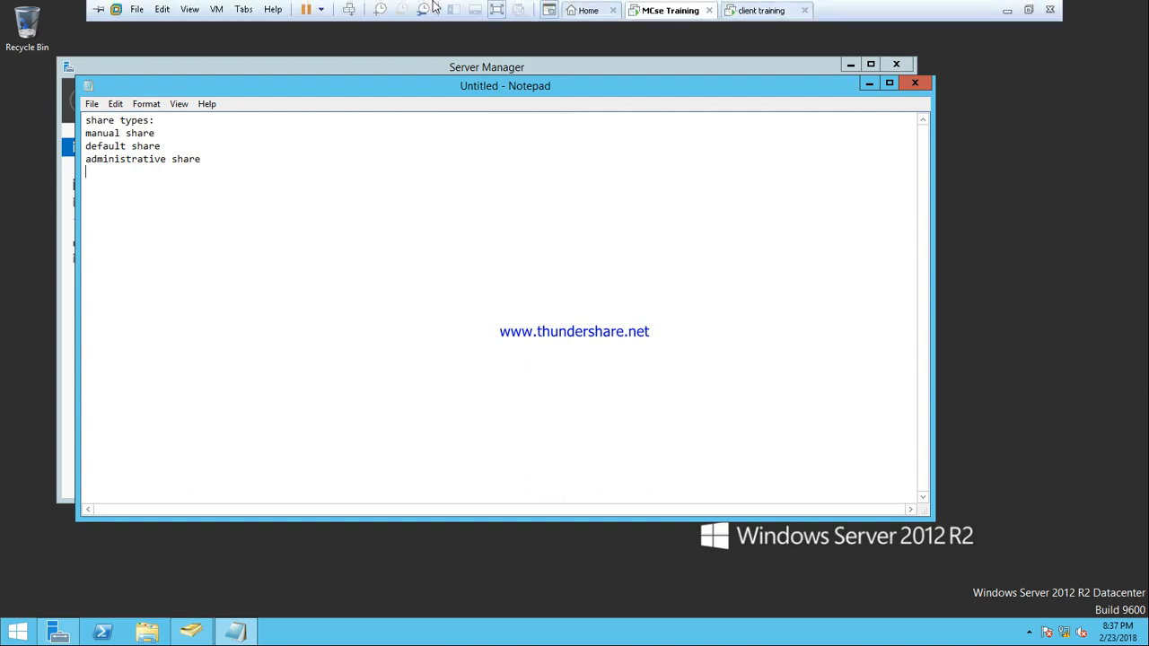
# Step: On the client, open \\192.168.10.1 to browse the server's shared folders
pyautogui.click(758, 10)
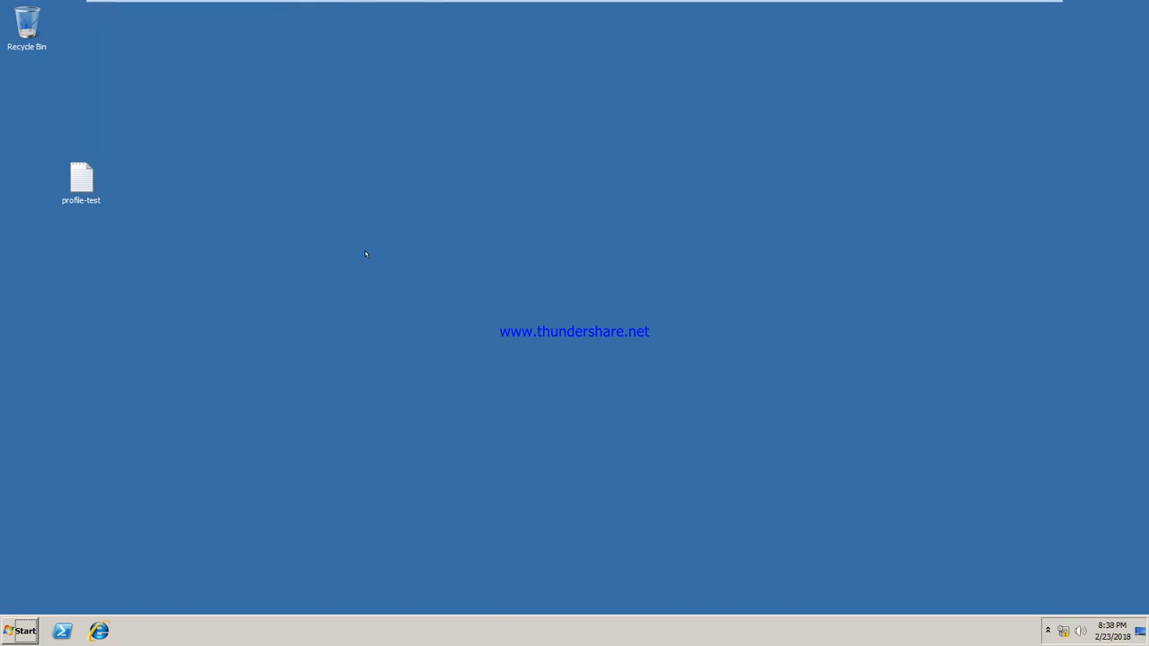
pyautogui.press('super+r')
pyautogui.write('\\\\')
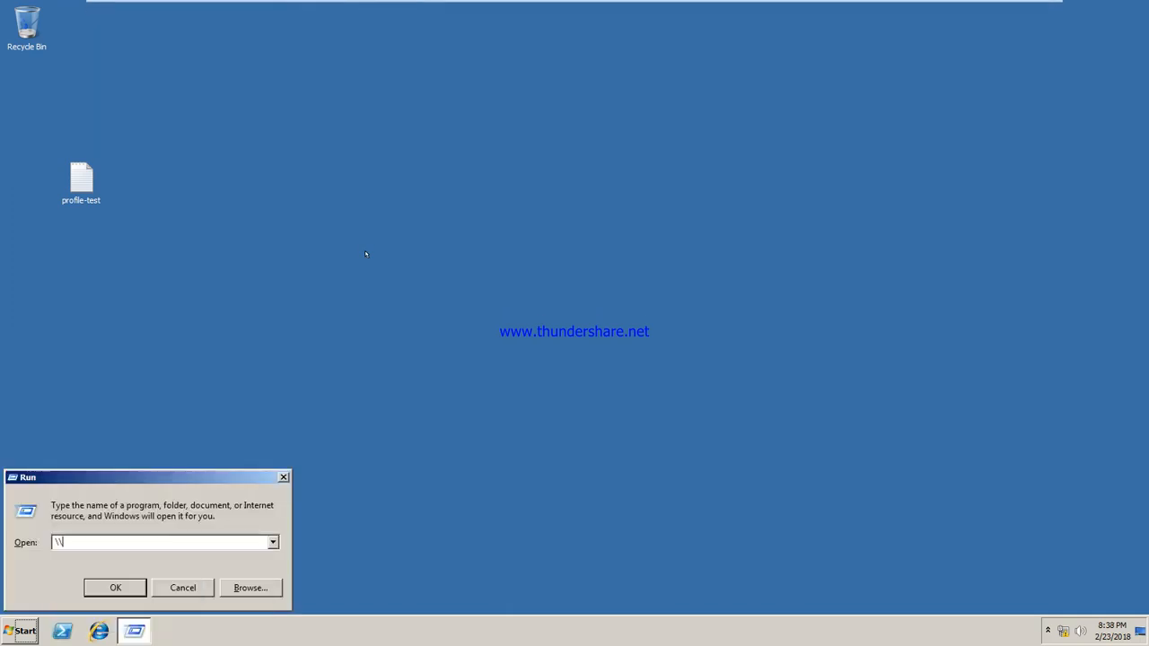
pyautogui.write('192.168.10.1')
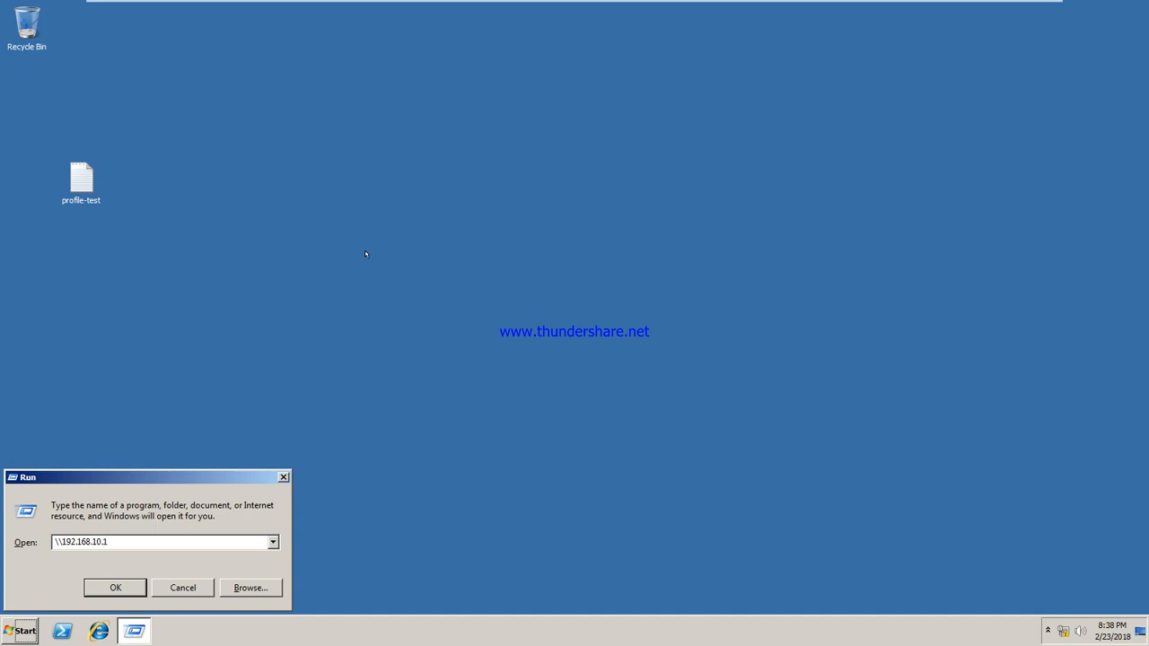
pyautogui.press('Return')
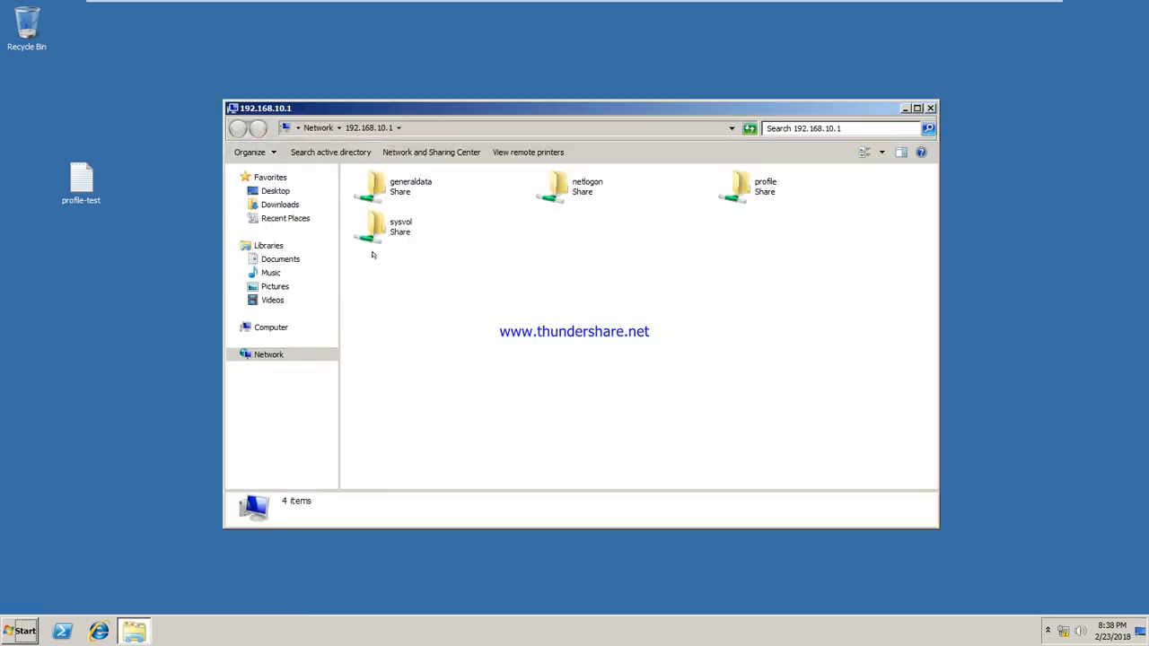
# Step: Select the generaldata, profile, netlogon and sysvol shares in turn to view their details
pyautogui.click(391, 193)
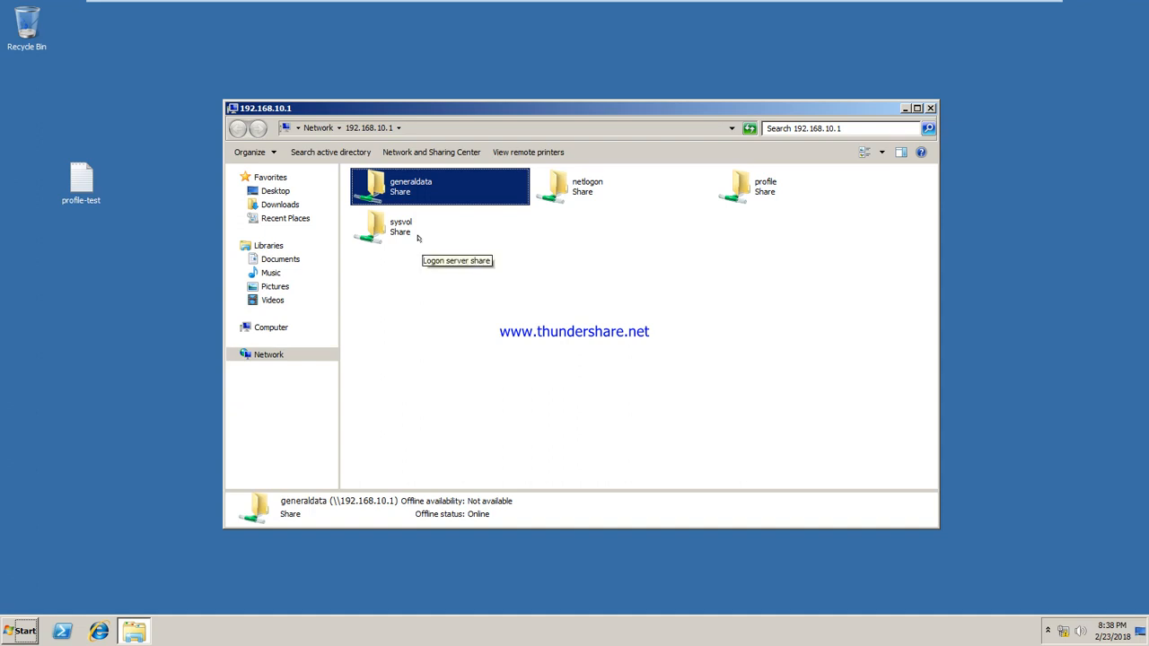
pyautogui.click(743, 184)
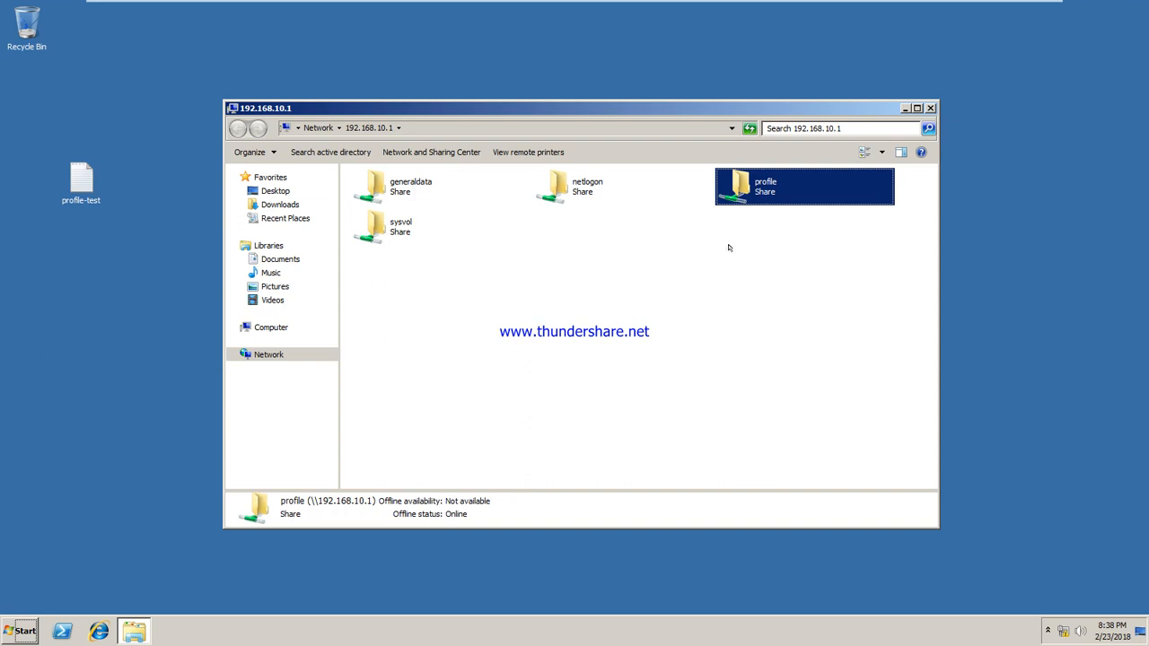
pyautogui.click(563, 185)
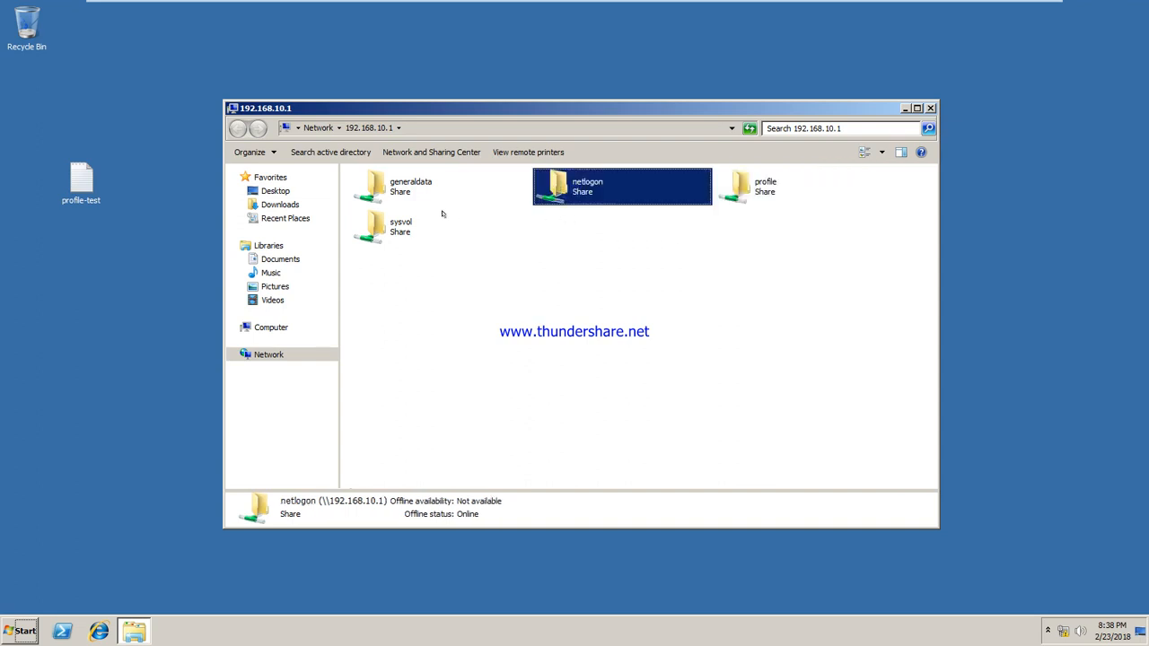
pyautogui.click(380, 227)
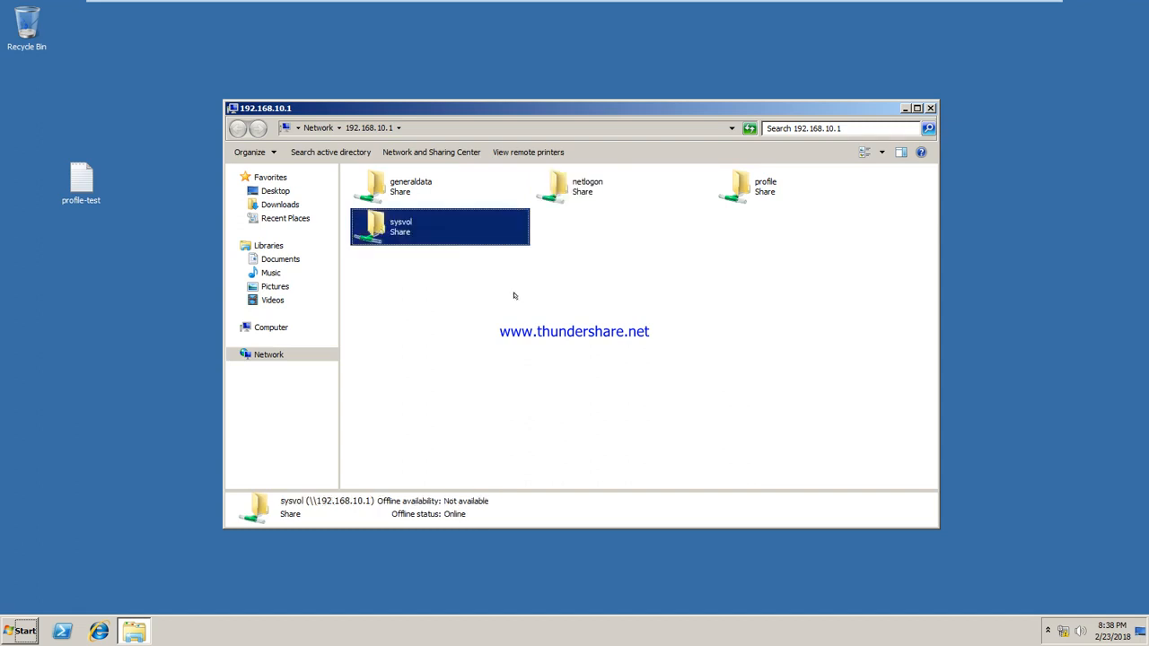
pyautogui.click(573, 184)
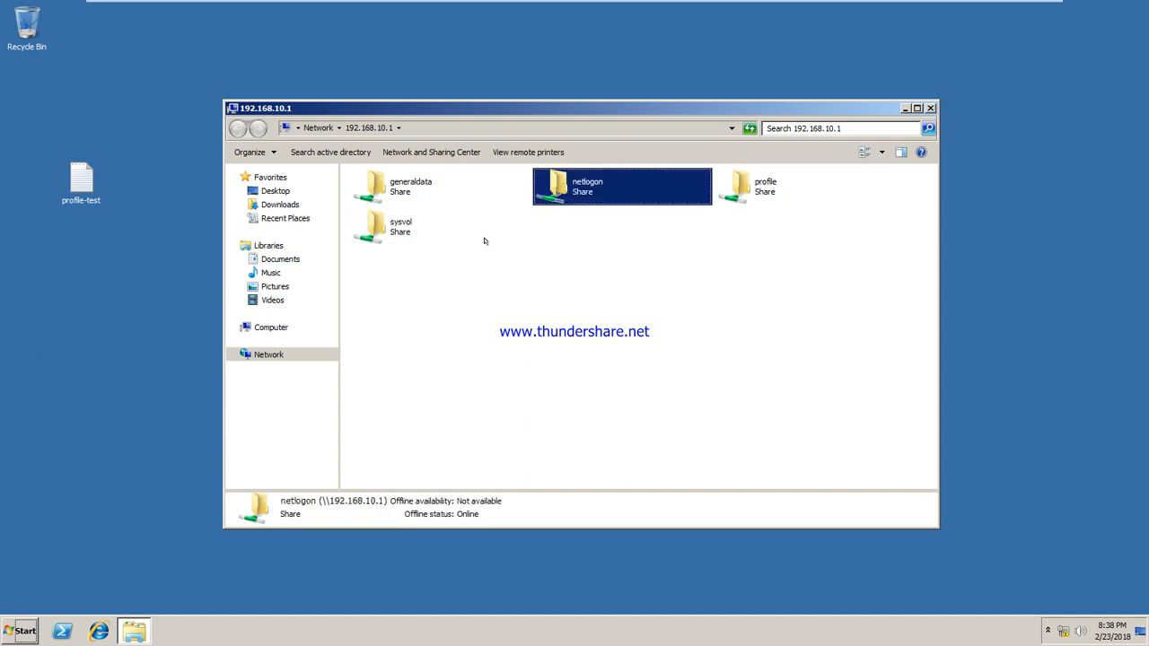
pyautogui.click(443, 238)
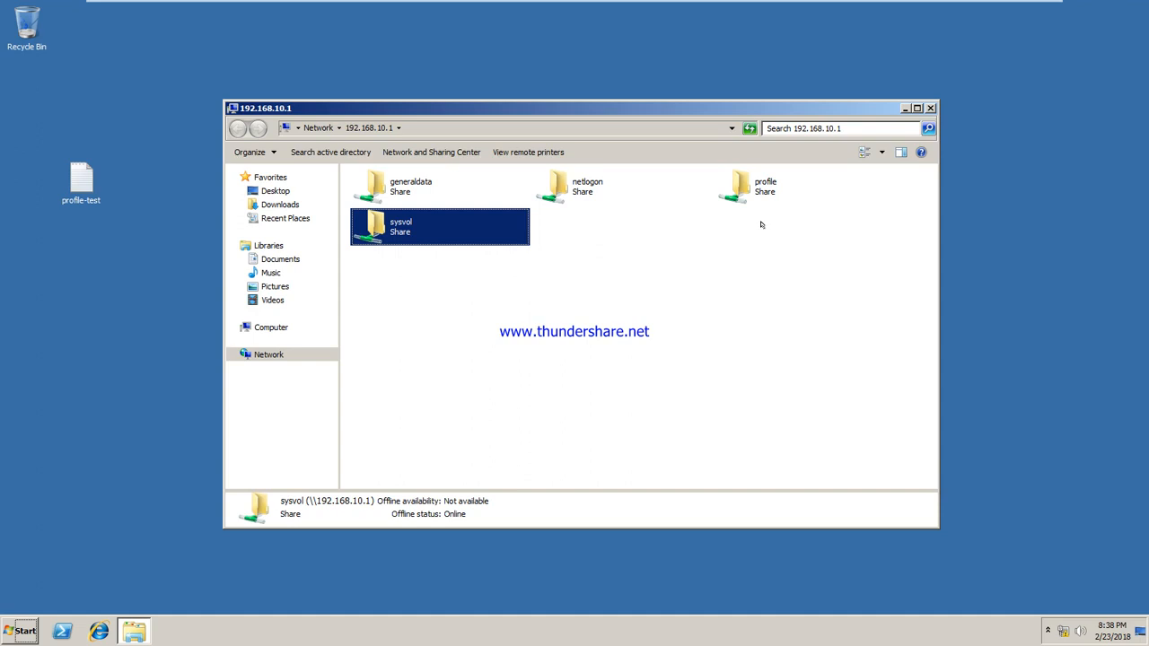
pyautogui.moveTo(698, 7)
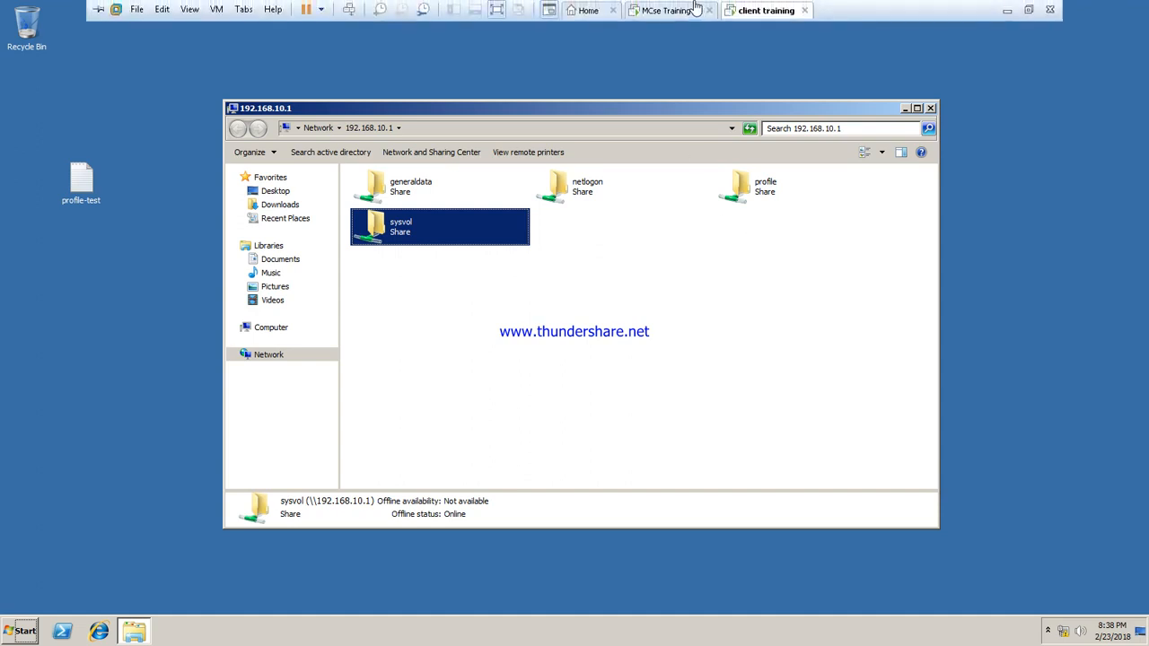
pyautogui.click(661, 11)
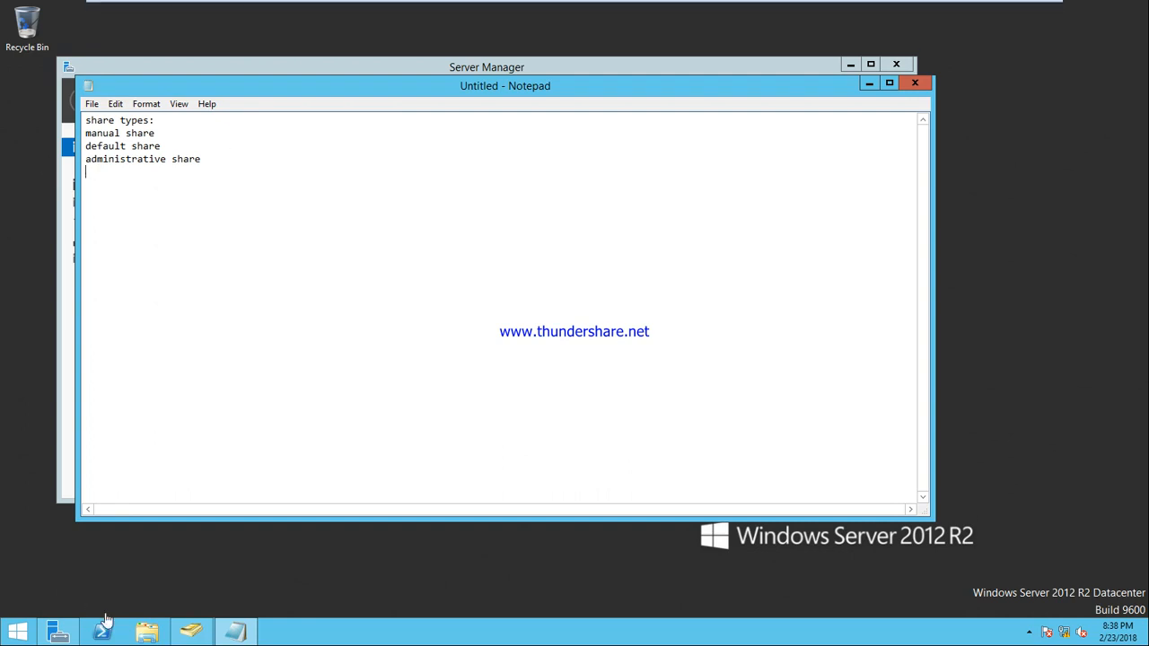
# Step: On the server, open generaldata's Sharing properties on C: and select its network path \\SYS1\generaldata
pyautogui.click(147, 635)
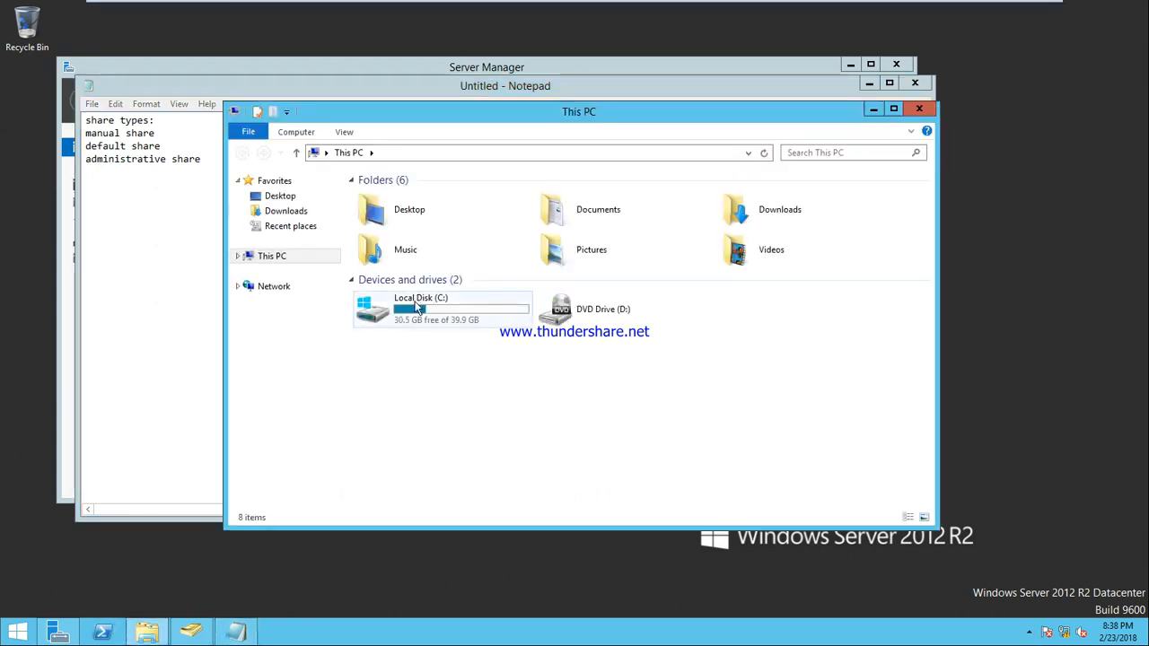
pyautogui.doubleClick(415, 305)
pyautogui.rightClick(392, 197)
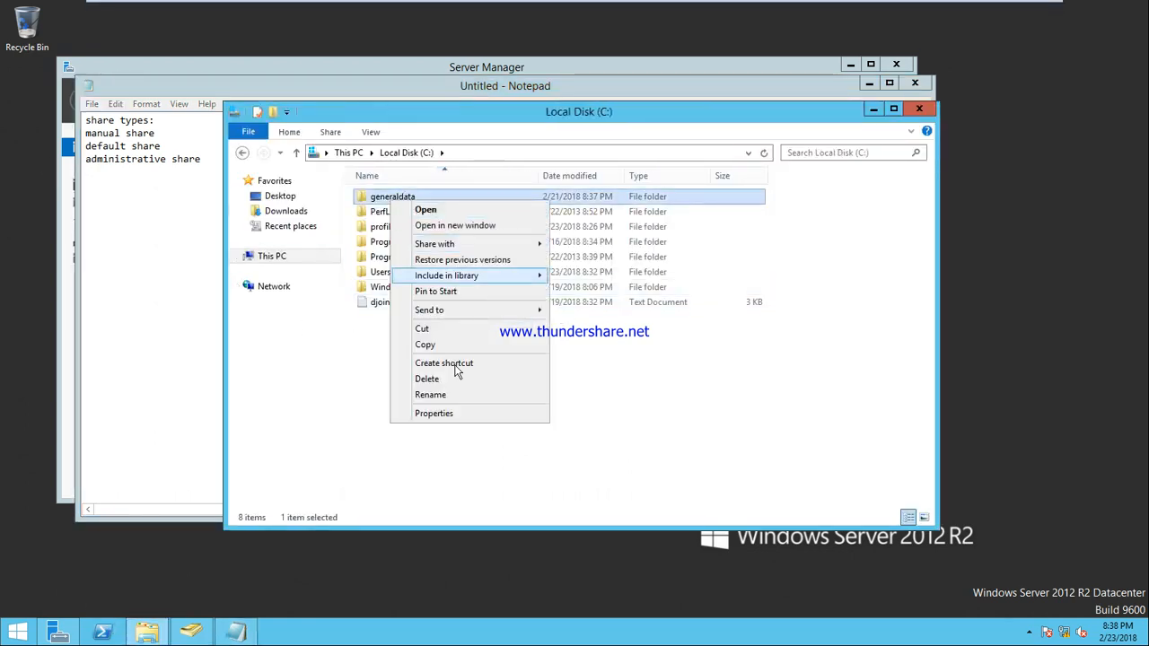
pyautogui.click(434, 413)
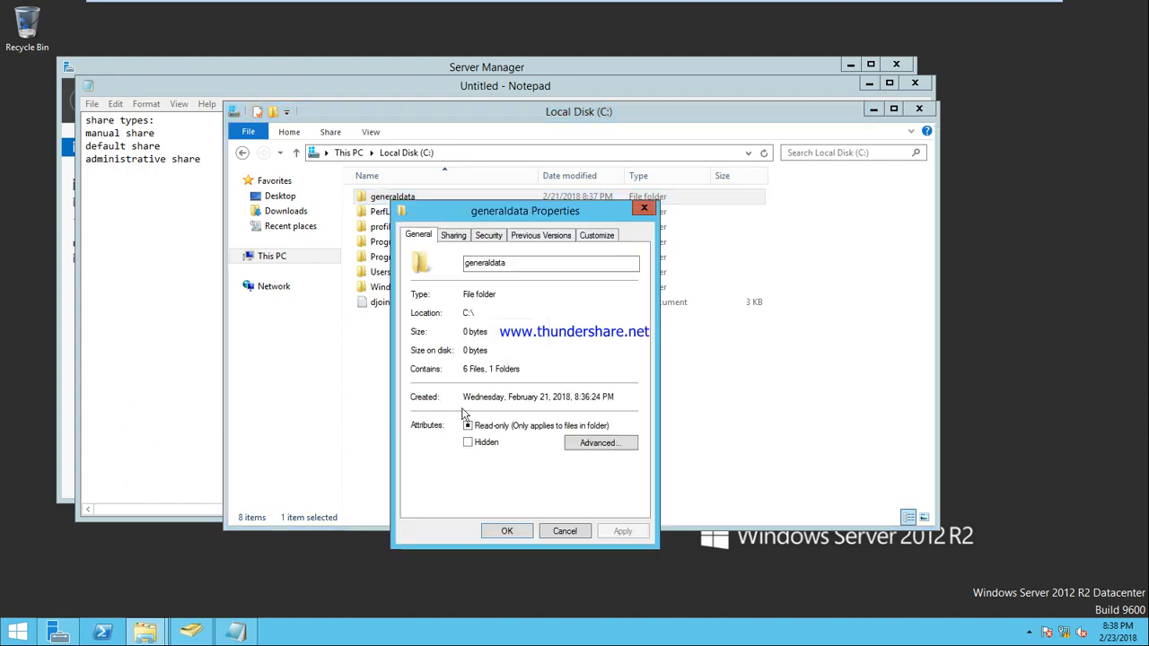
pyautogui.click(458, 235)
pyautogui.moveTo(495, 312); pyautogui.dragTo(416, 312)
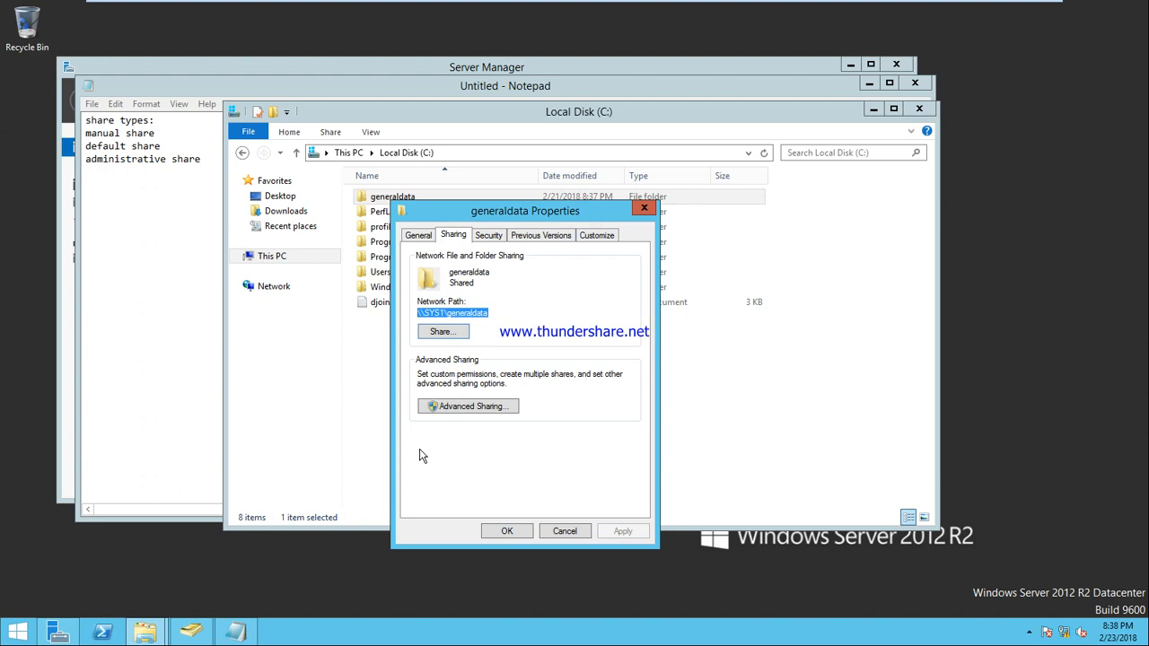
pyautogui.moveTo(490, 316); pyautogui.dragTo(416, 313)
# Step: On the client, open Local Disk (C:) properties and confirm on the Sharing page that C:\ is Not Shared
pyautogui.moveTo(706, 18)
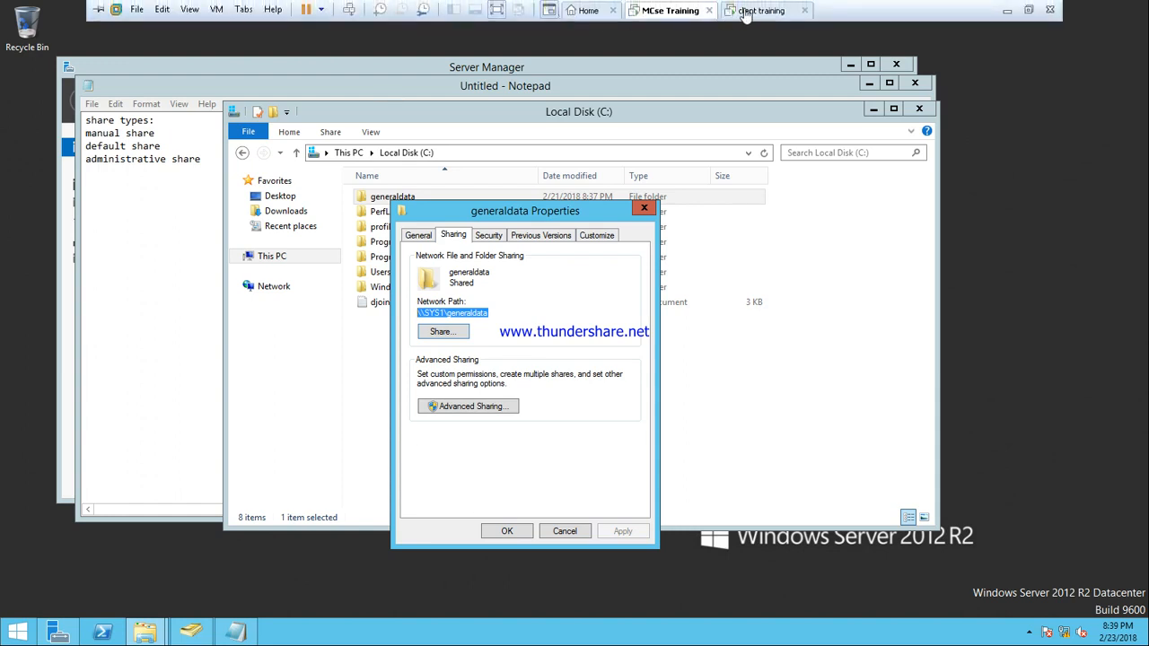
pyautogui.click(746, 11)
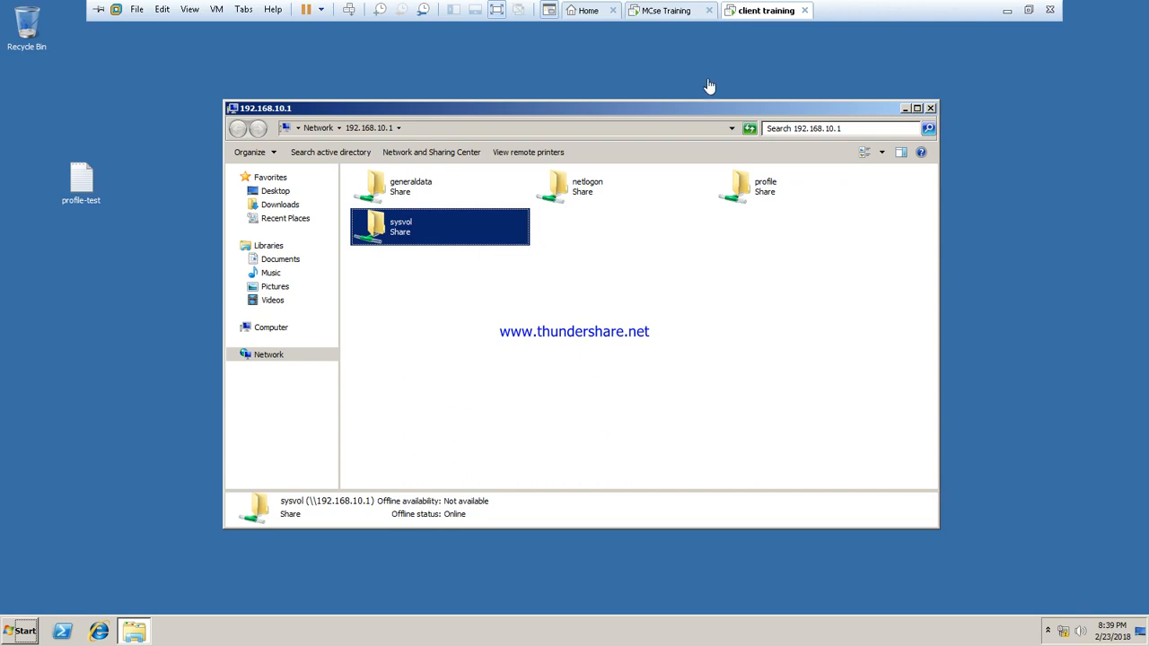
pyautogui.click(267, 327)
pyautogui.click(419, 195)
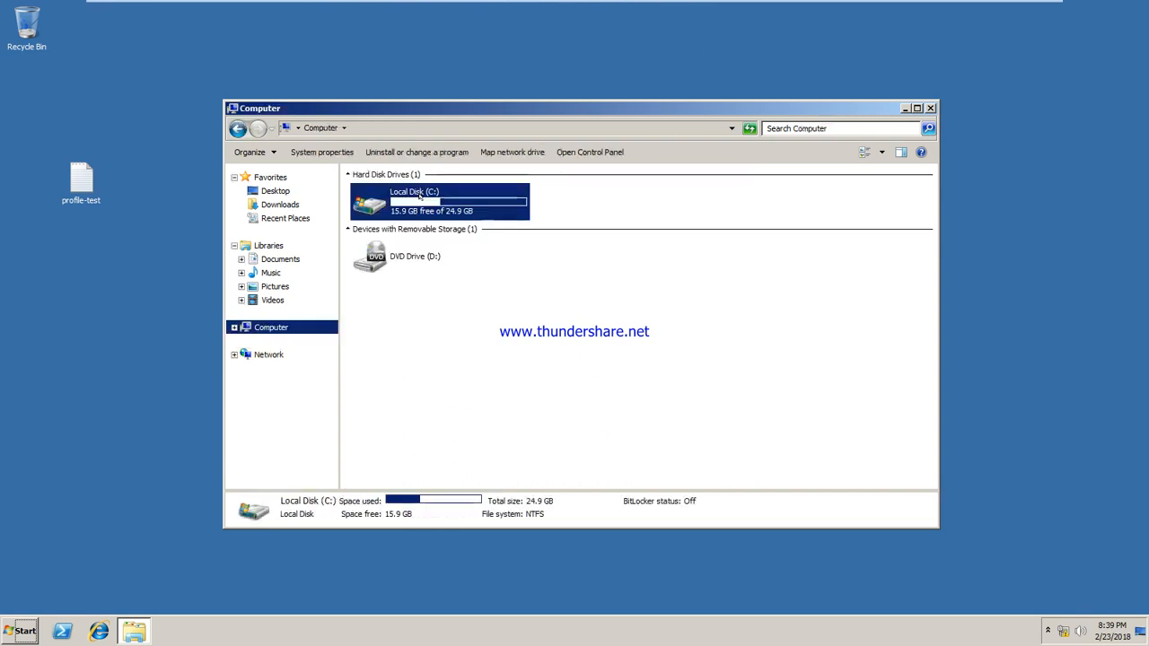
pyautogui.rightClick(424, 200)
pyautogui.click(471, 349)
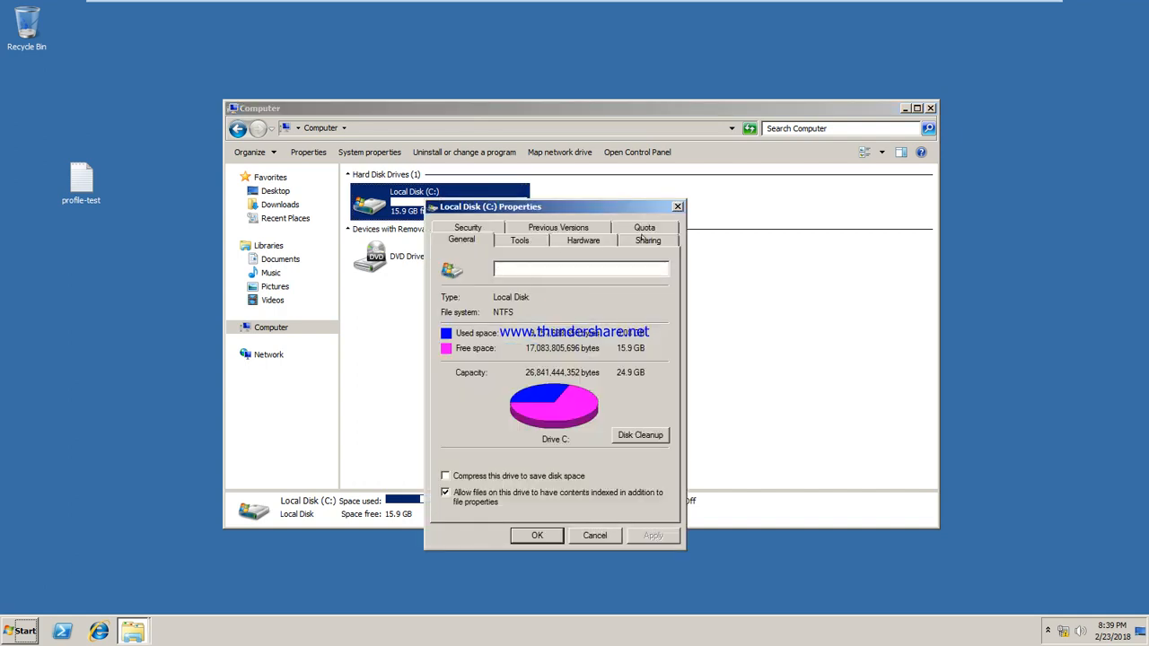
pyautogui.click(645, 239)
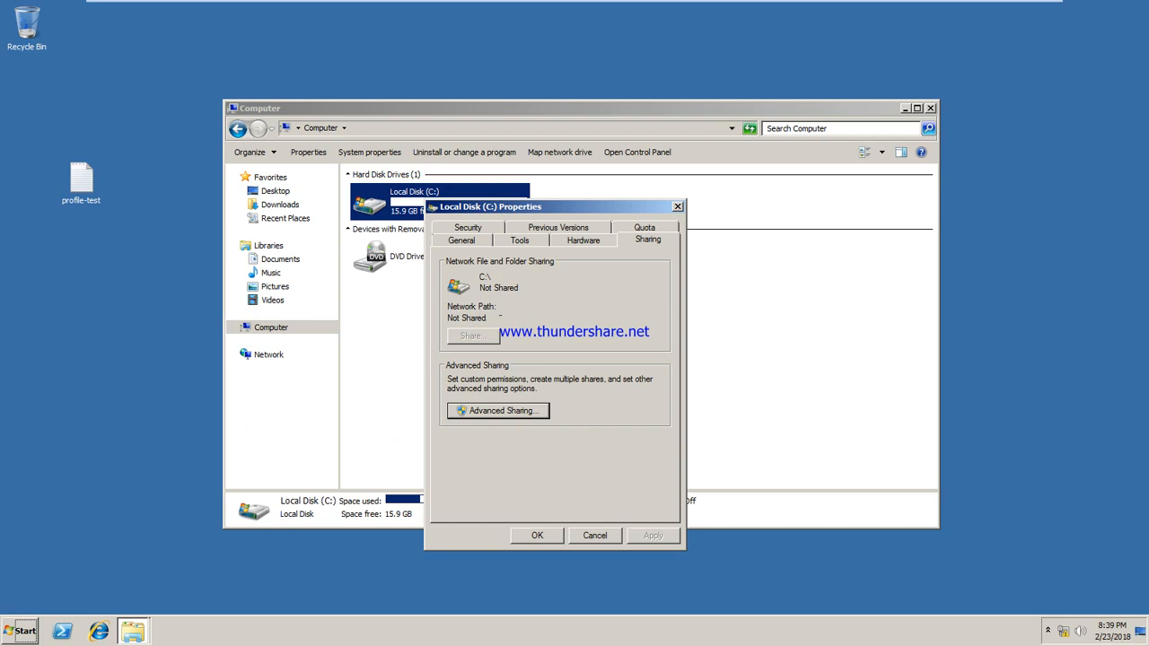
pyautogui.moveTo(530, 5)
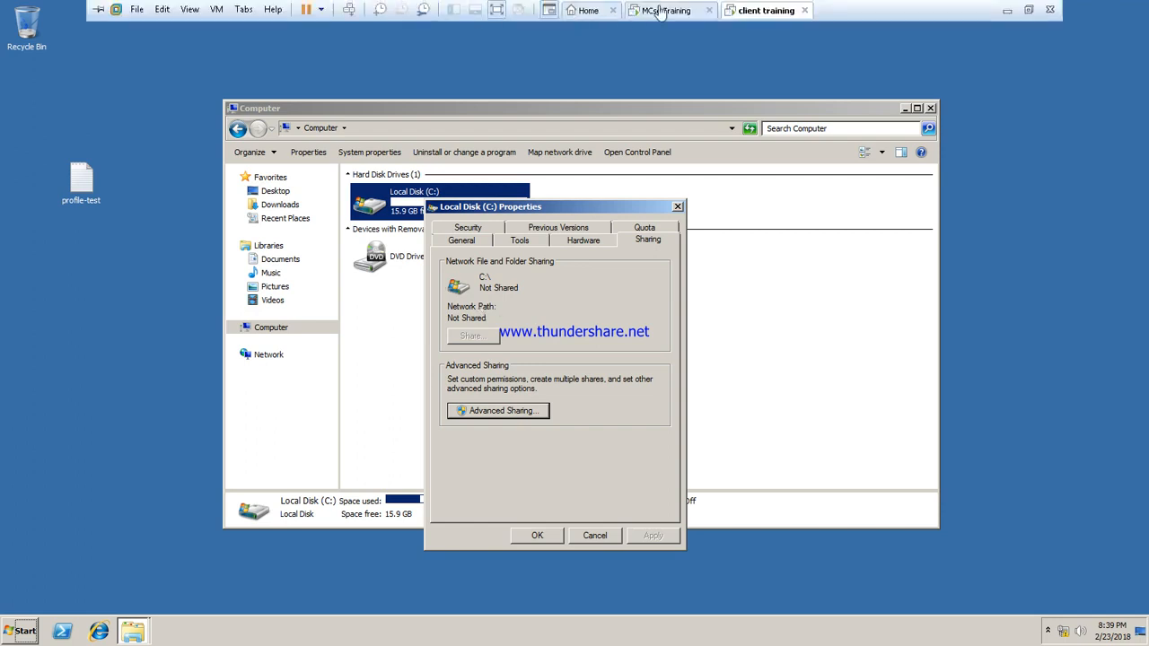
pyautogui.click(664, 10)
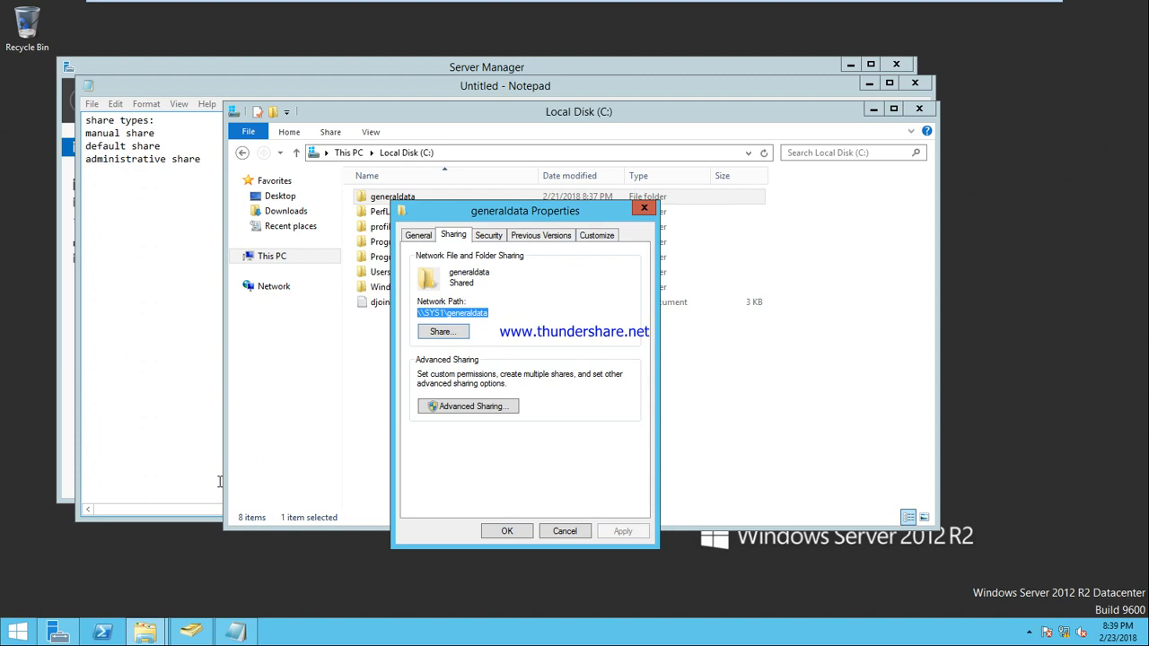
# Step: From the server, try opening the client's administrative share \\192.168.10.10\c$
pyautogui.press('super+r')
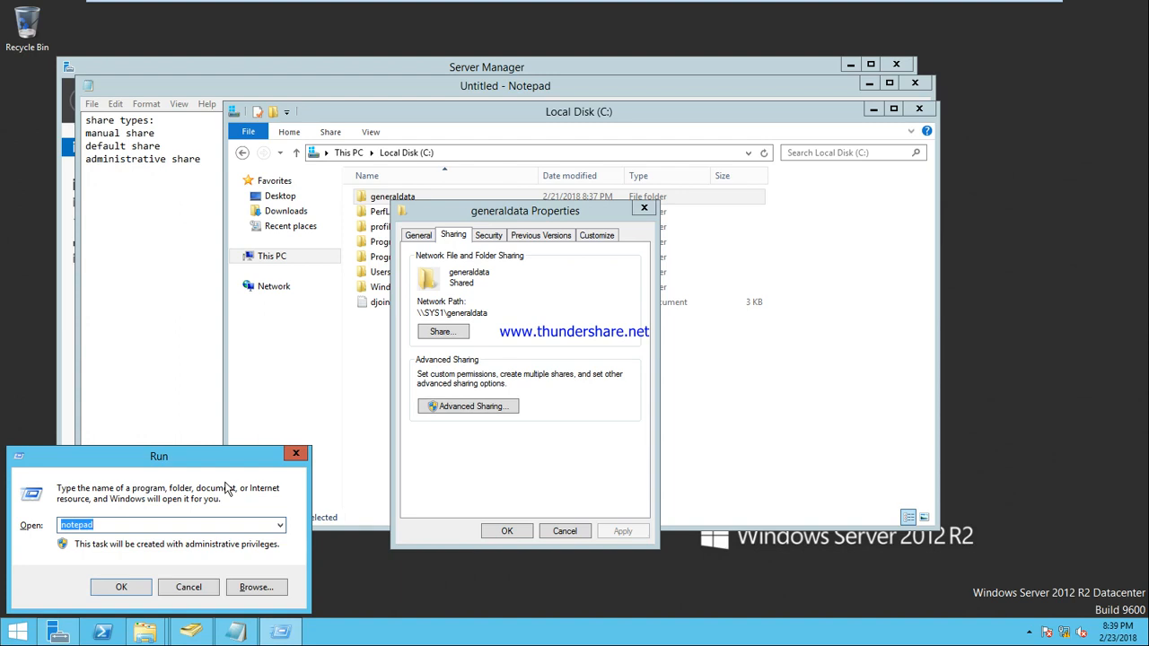
pyautogui.write('\\\\192.168.10.10\\c$')
pyautogui.press('Return')
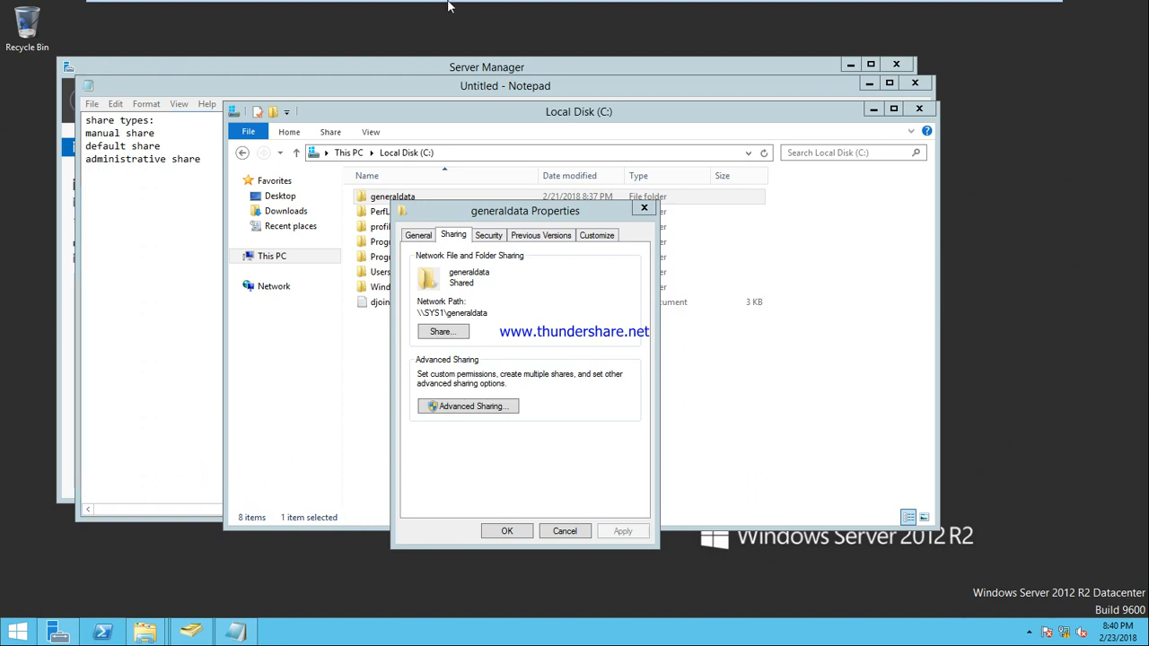
pyautogui.moveTo(656, 9)
pyautogui.click(763, 10)
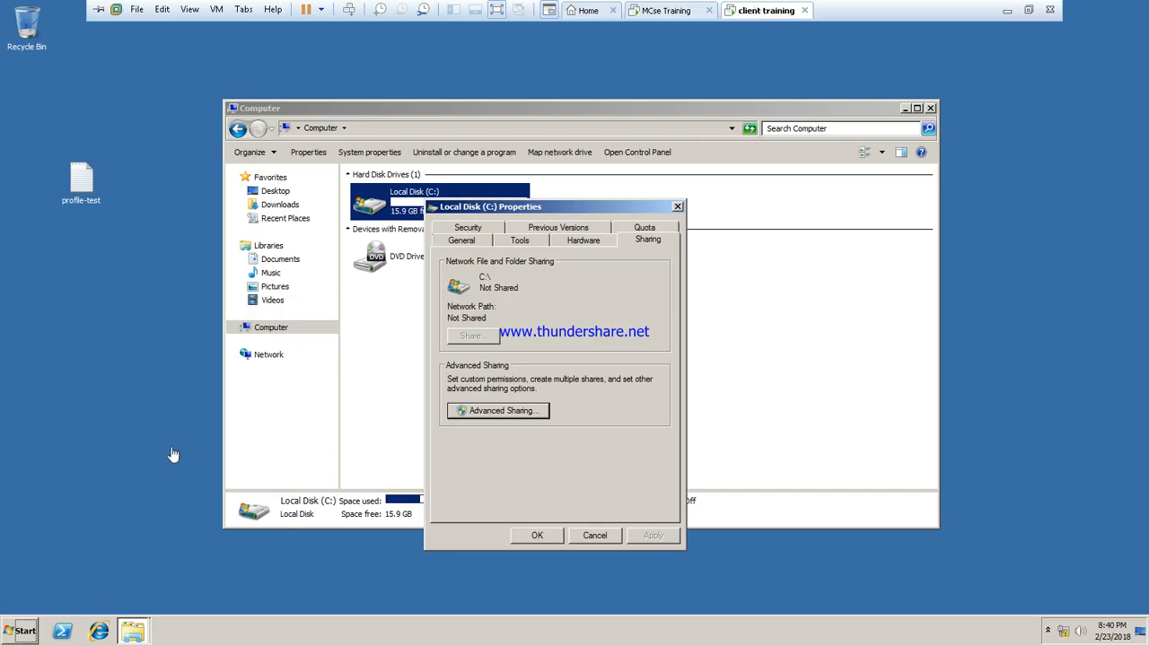
# Step: Run ipconfig in Command Prompt to confirm the client's IPv4 address is 192.168.10.10
pyautogui.press('super+r')
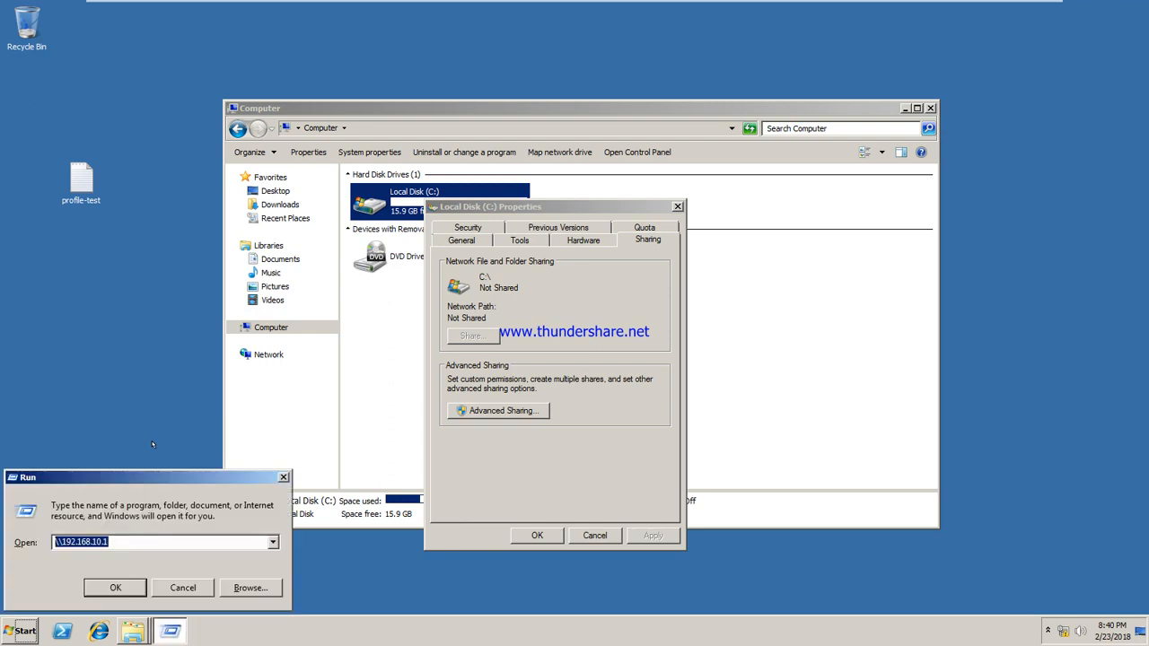
pyautogui.write('cmd')
pyautogui.press('Return')
pyautogui.write('ipconfig')
pyautogui.press('Return')
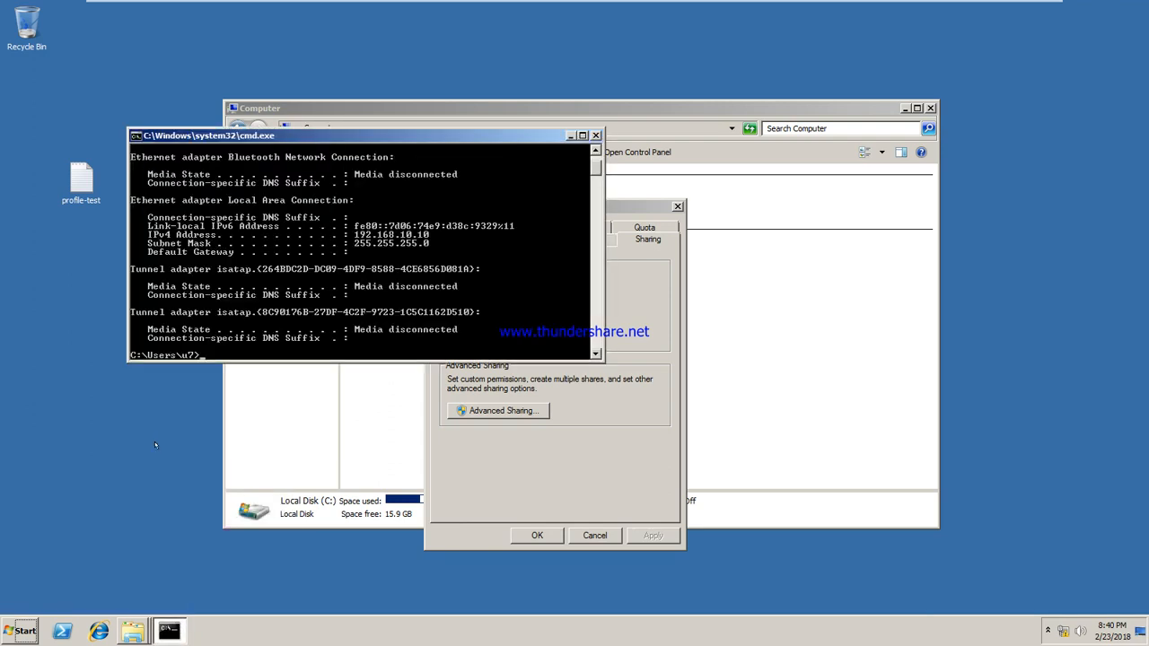
pyautogui.click(595, 135)
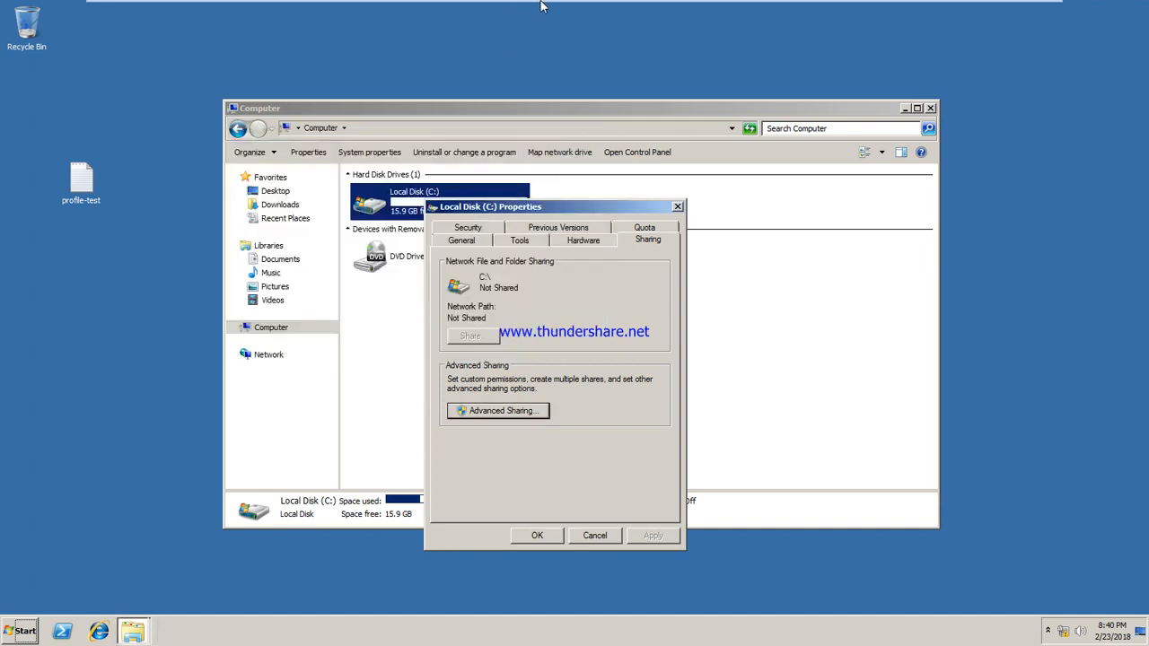
pyautogui.moveTo(541, 5)
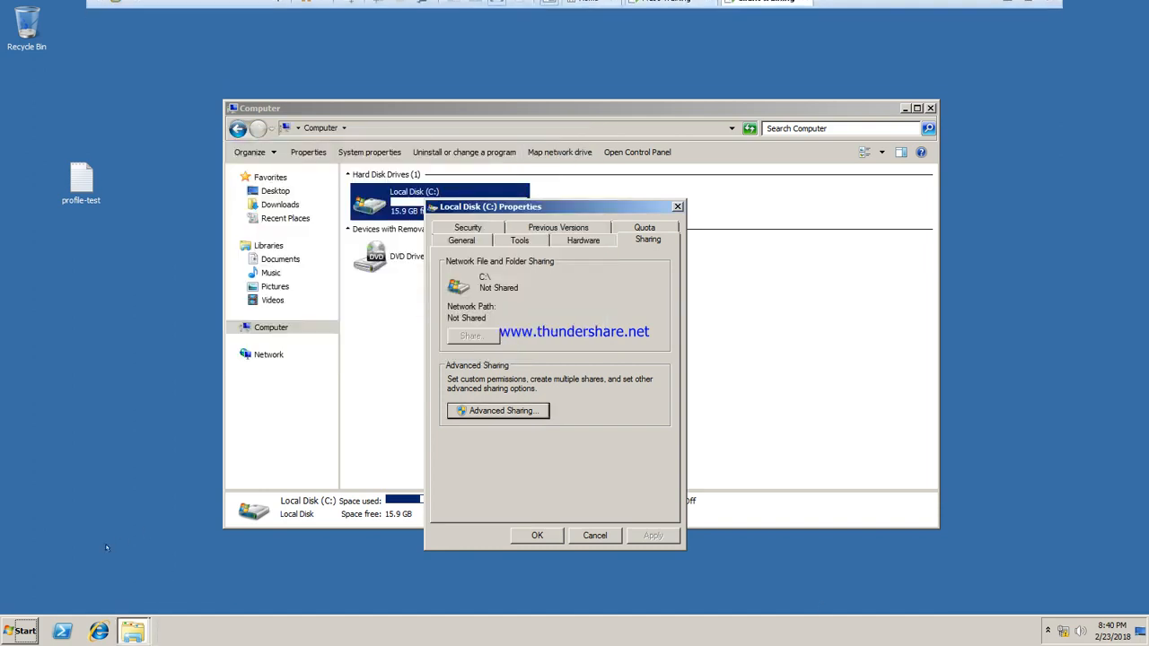
# Step: Open the Windows Firewall control panel with firewall.cpl
pyautogui.click(22, 631)
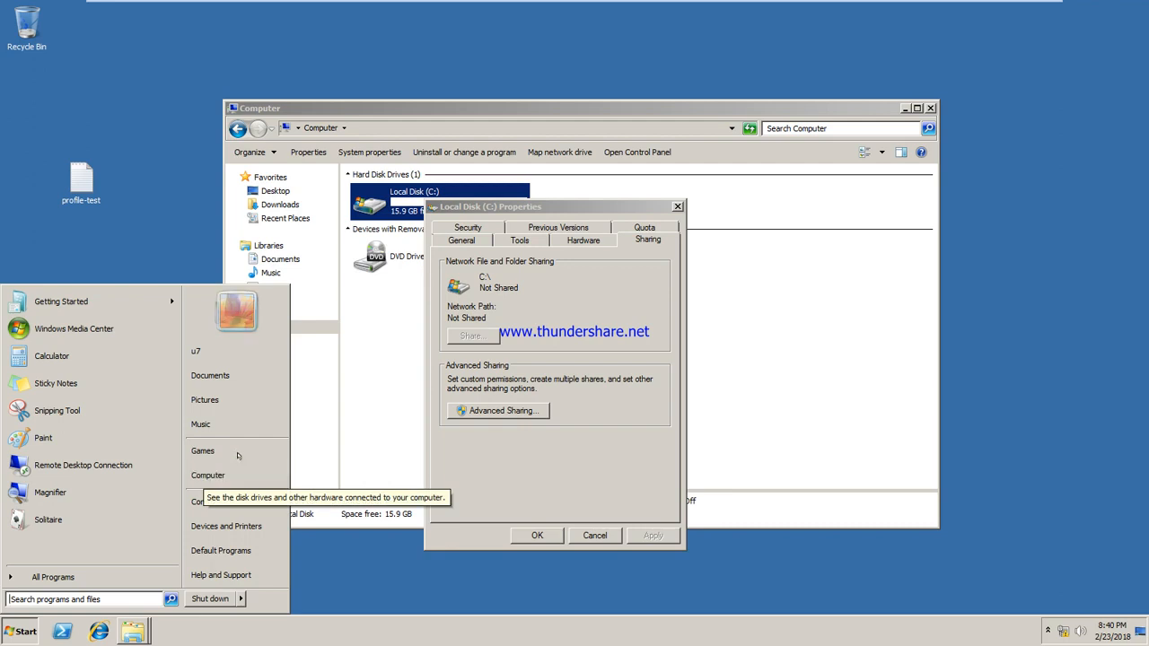
pyautogui.click(162, 255)
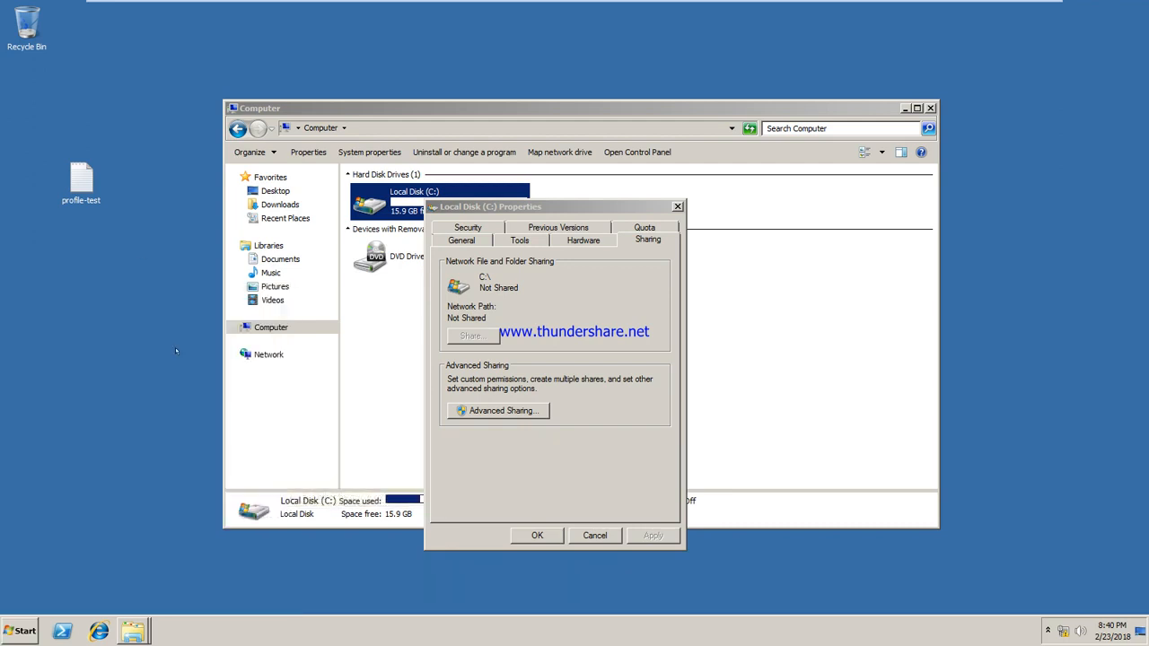
pyautogui.press('super+r')
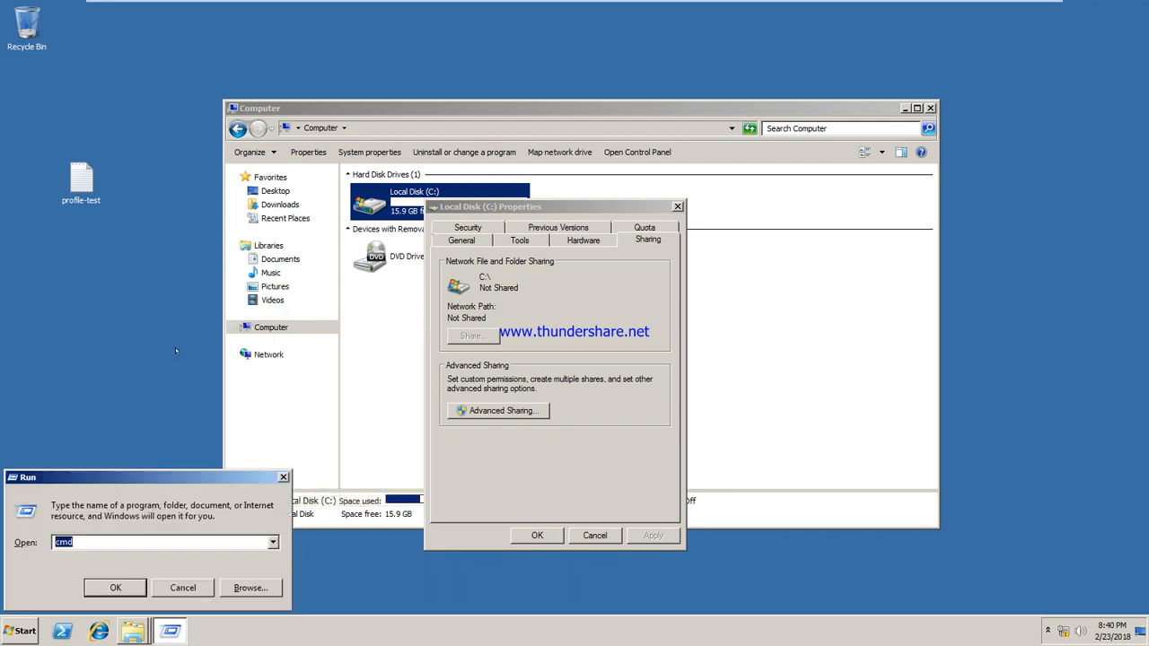
pyautogui.write('firewall.cpl')
pyautogui.press('Return')
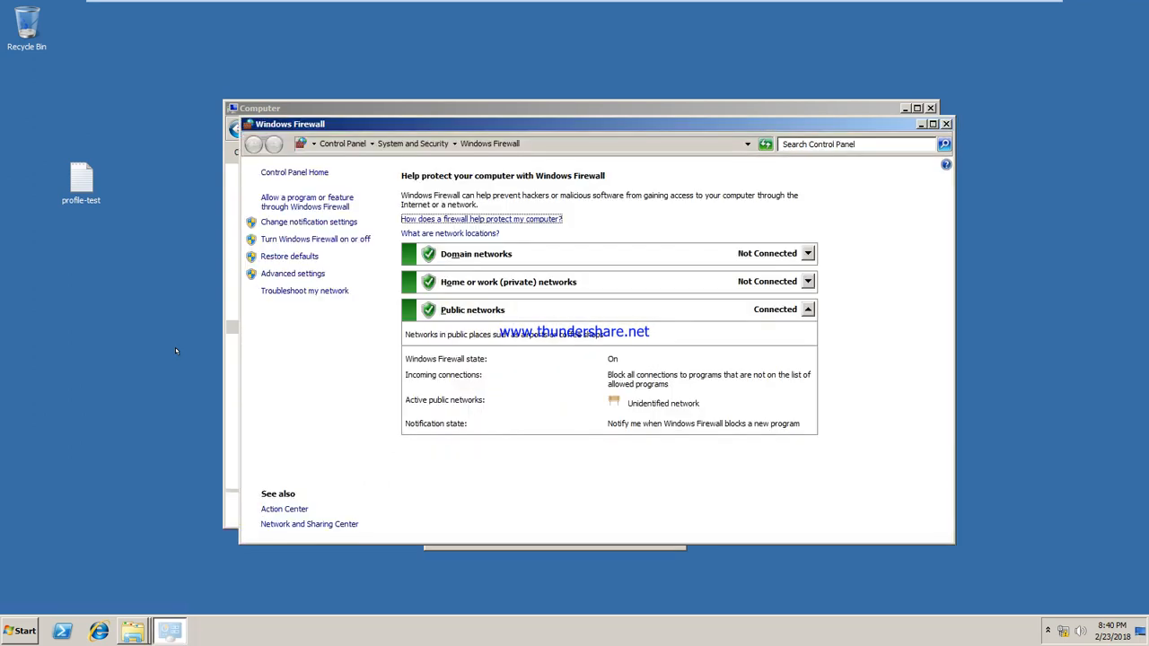
# Step: Go to Turn Windows Firewall on or off, authenticating with the administrator account and its password
pyautogui.click(465, 253)
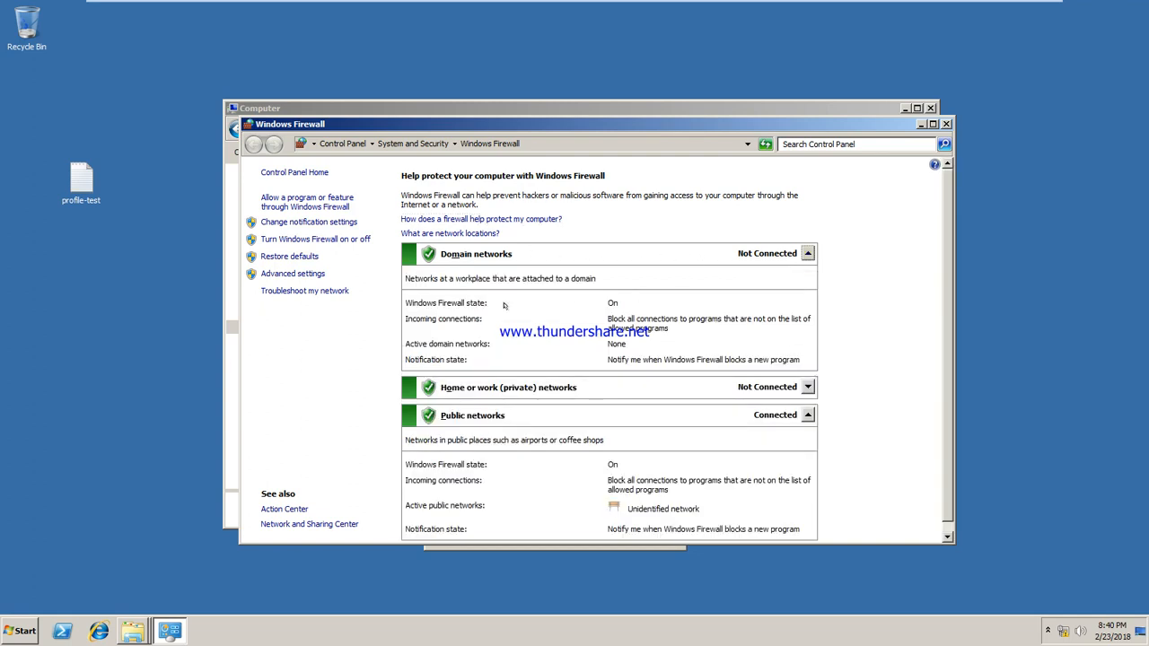
pyautogui.click(289, 239)
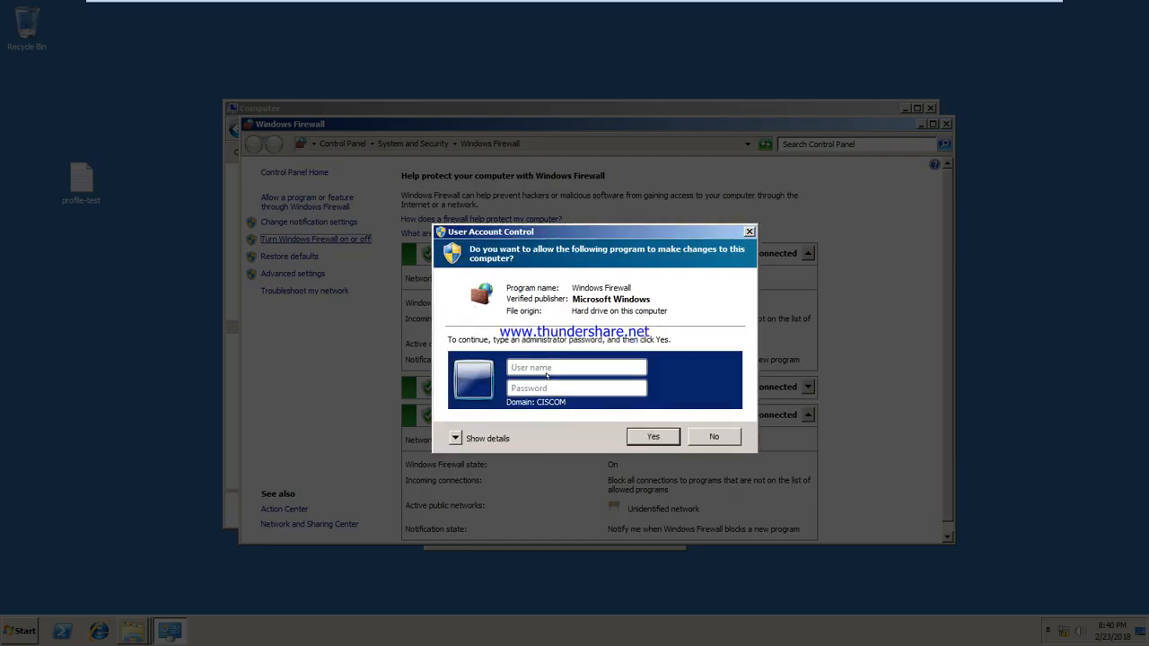
pyautogui.click(547, 375)
pyautogui.write('administrator')
pyautogui.press('Tab')
pyautogui.write('••••••••••')
pyautogui.press('Return')
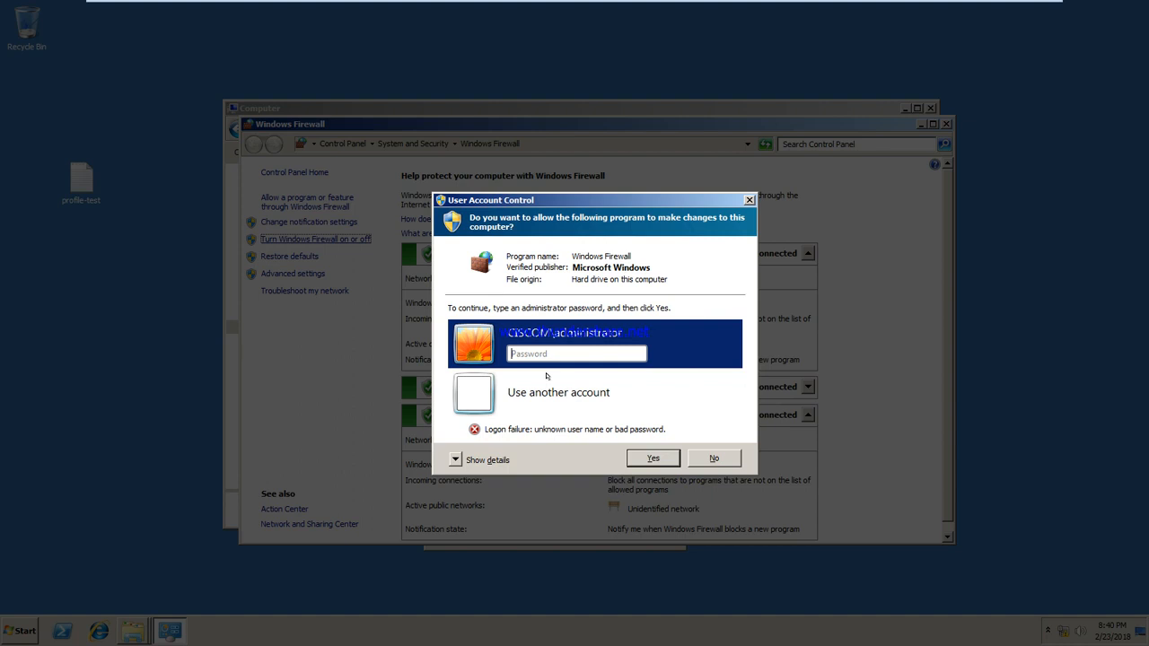
pyautogui.write('••••••••••')
pyautogui.press('Return')
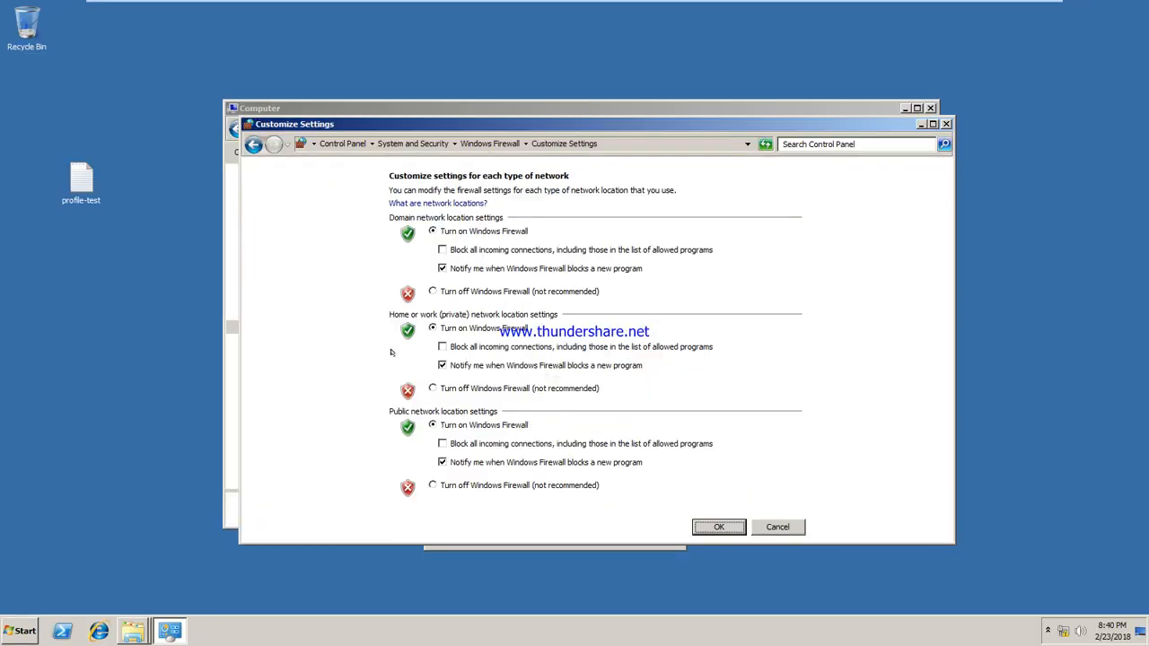
# Step: Turn the firewall off for domain, home/work and public networks and apply the change
pyautogui.click(445, 291)
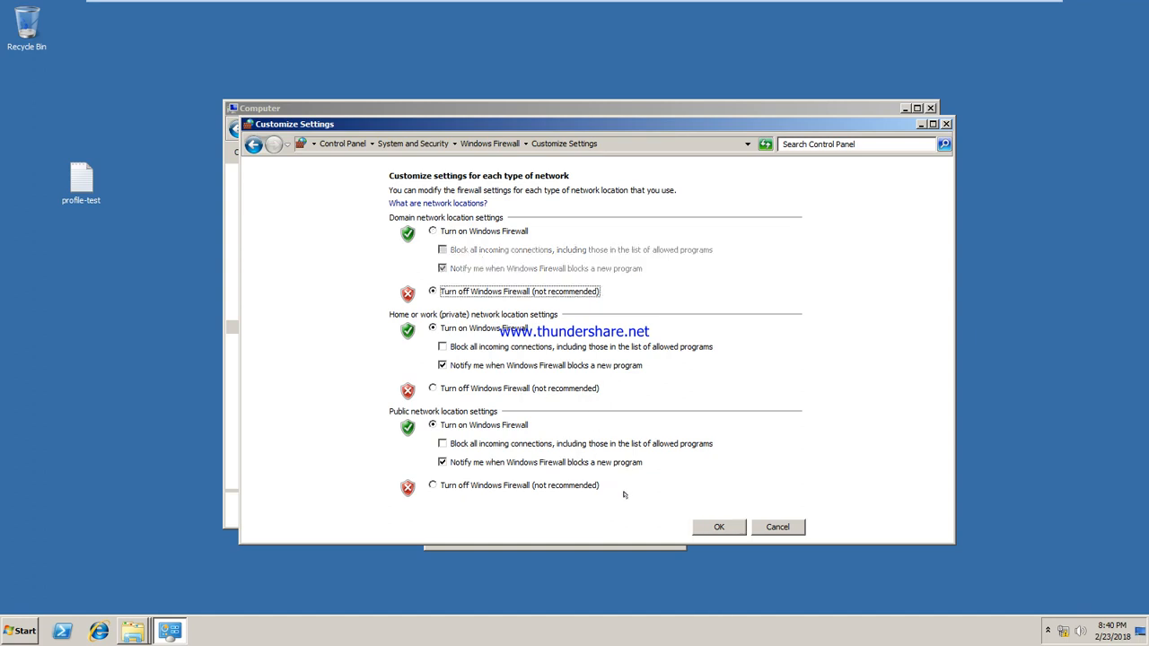
pyautogui.click(471, 388)
pyautogui.click(471, 485)
pyautogui.click(719, 527)
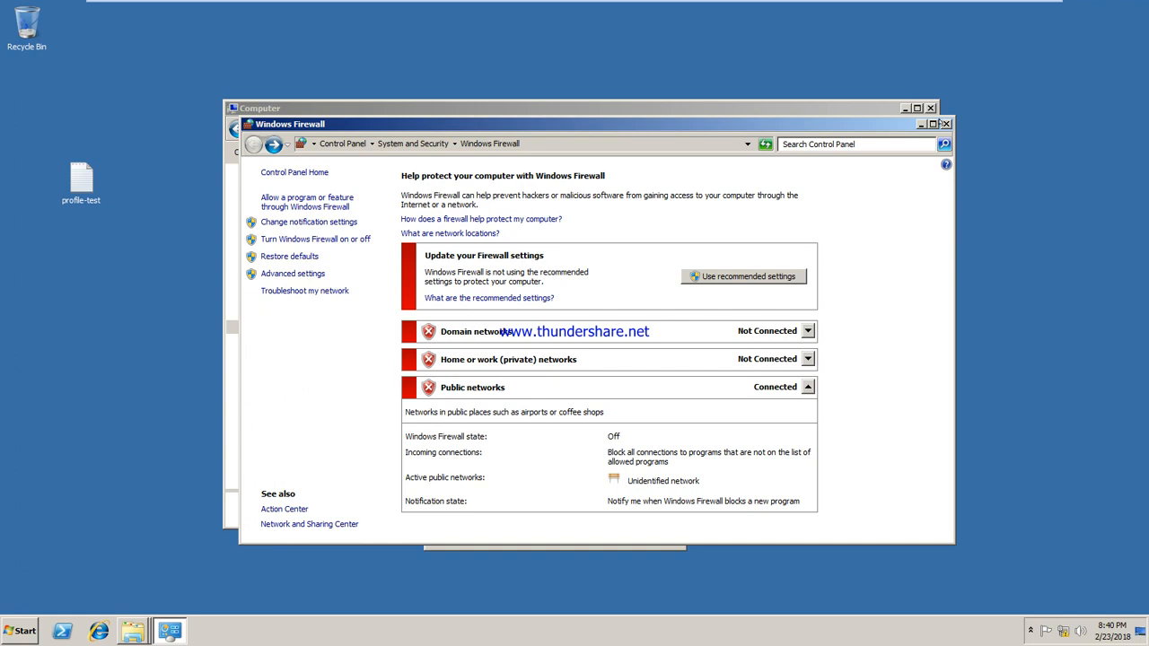
pyautogui.click(946, 125)
pyautogui.click(553, 532)
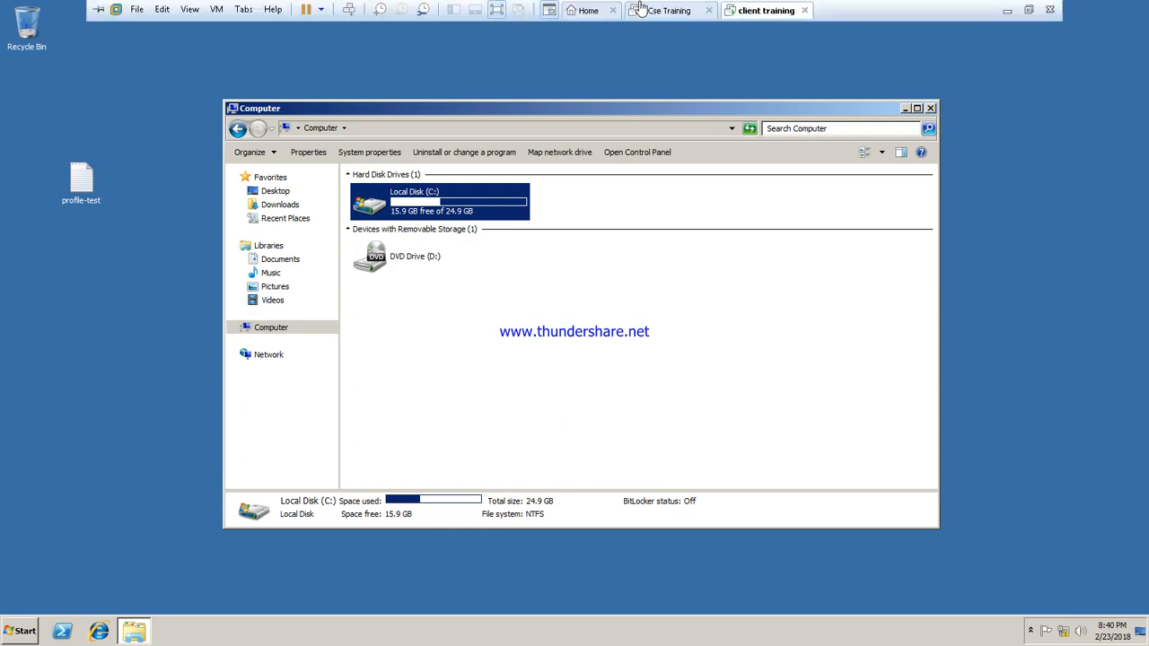
# Step: On the server, dismiss the network error and reopen \\192.168.10.10\c$, now listing six items
pyautogui.click(664, 11)
pyautogui.click(723, 328)
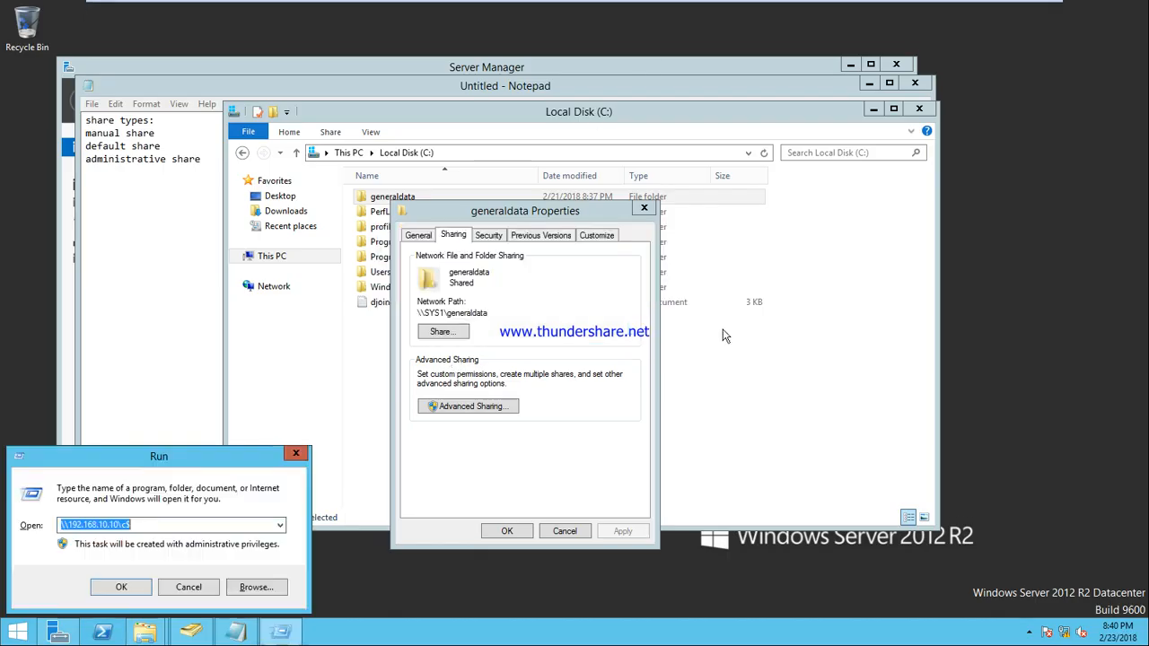
pyautogui.click(173, 526)
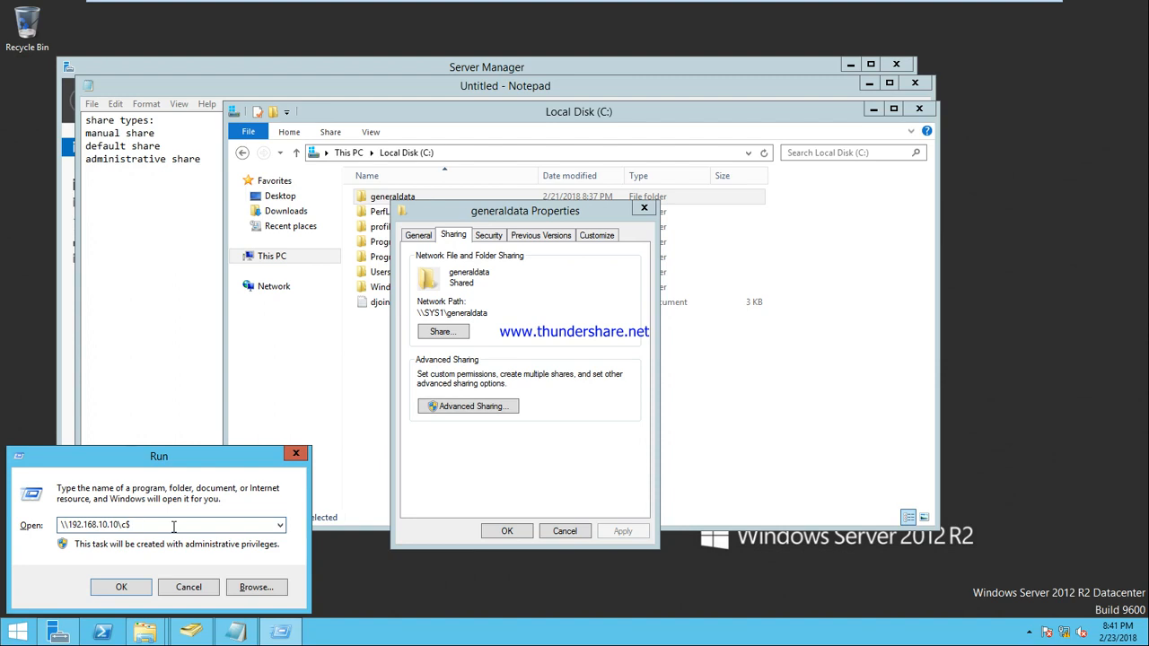
pyautogui.press('Return')
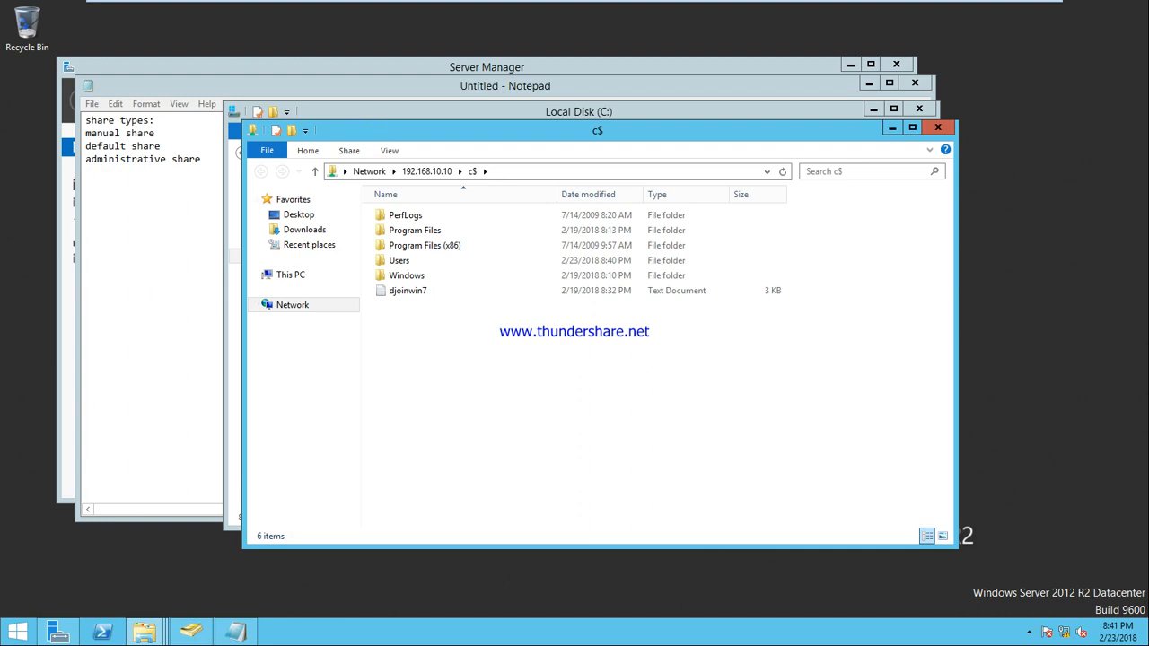
# Step: Close the generaldata properties and create New folder on the server's C: drive
pyautogui.moveTo(382, 131); pyautogui.dragTo(706, 273)
pyautogui.click(642, 209)
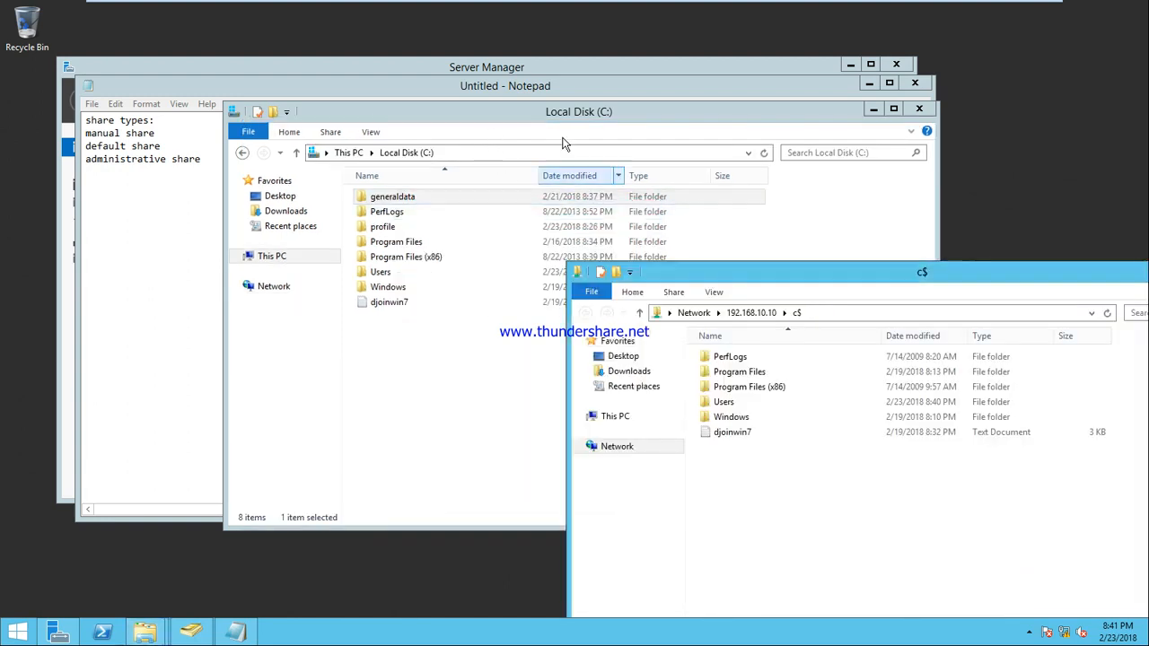
pyautogui.moveTo(602, 117); pyautogui.dragTo(306, 131)
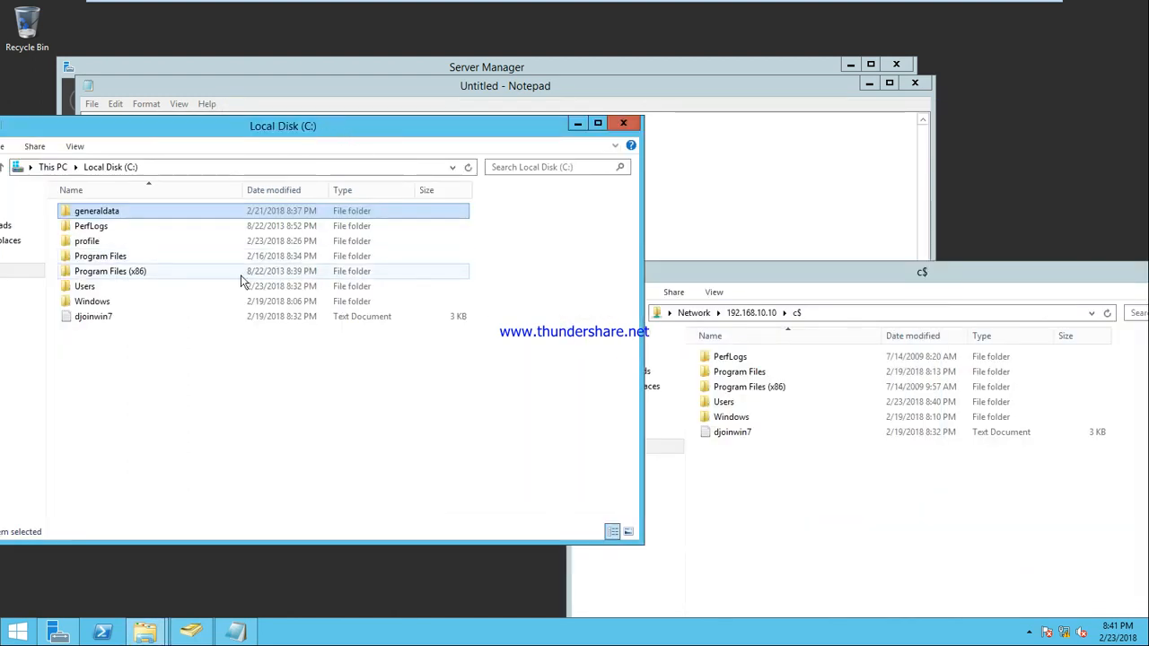
pyautogui.rightClick(193, 374)
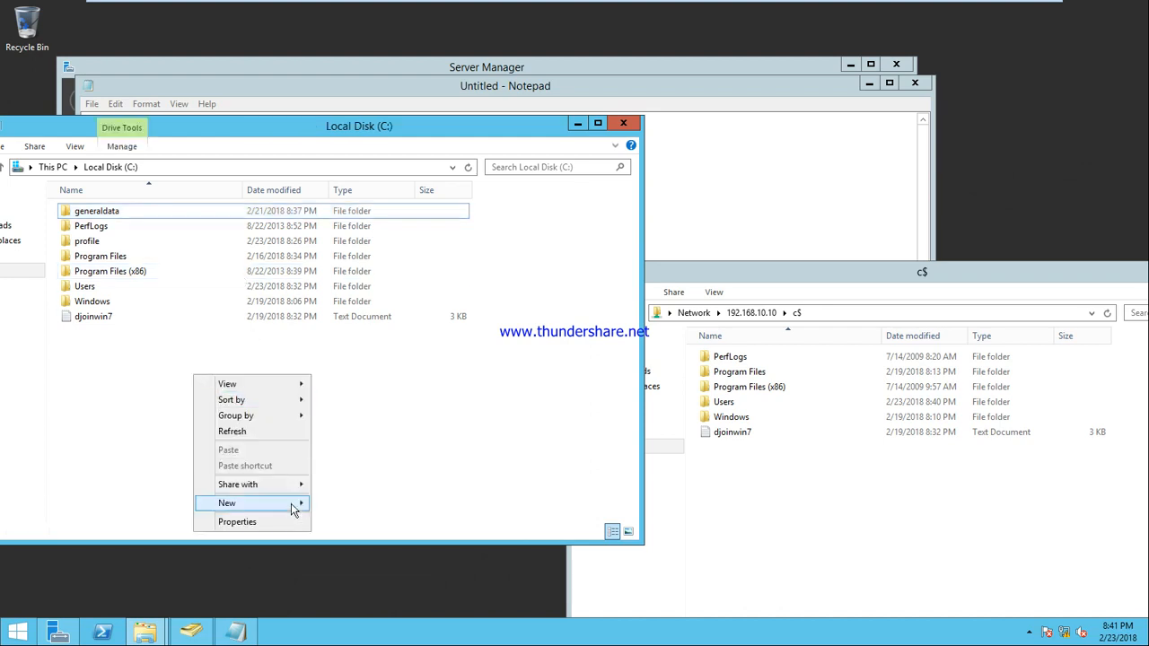
pyautogui.moveTo(292, 508)
pyautogui.click(341, 503)
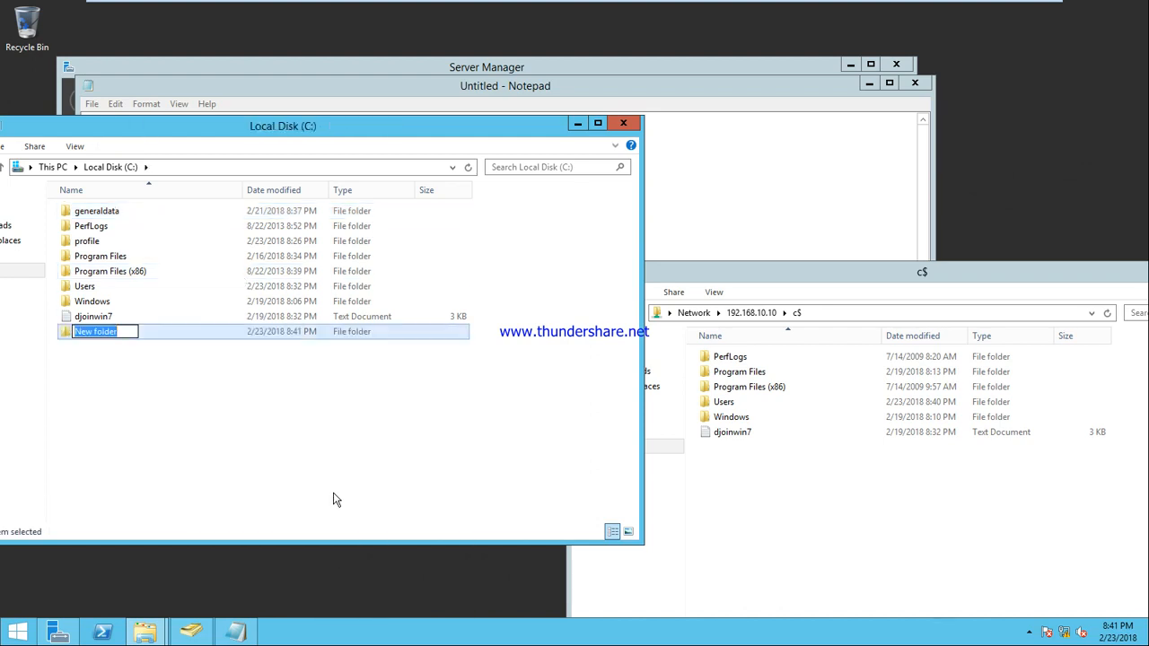
pyautogui.press('Return')
pyautogui.press('Return')
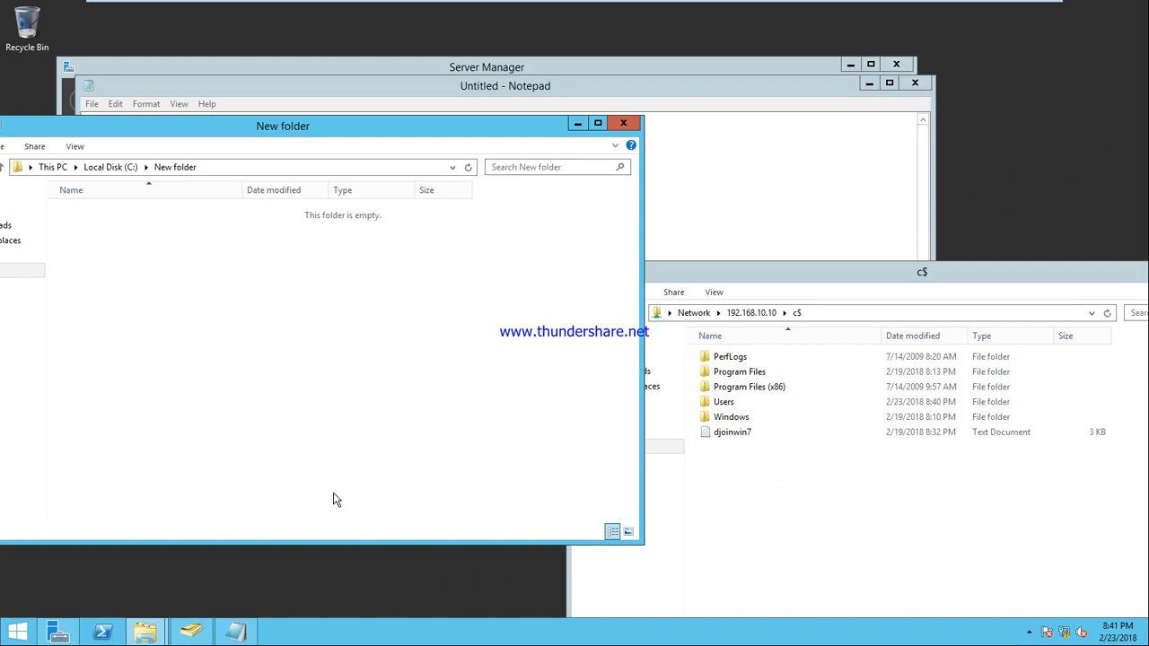
# Step: Inside New folder, create a text document and paste several copies of it
pyautogui.rightClick(227, 275)
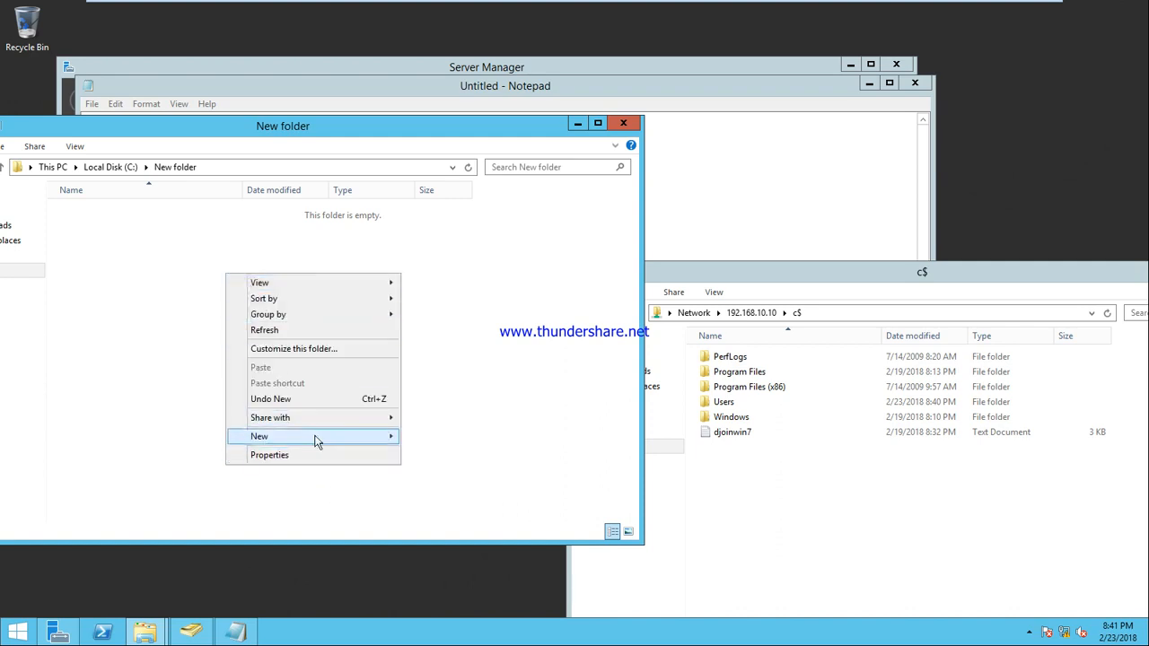
pyautogui.moveTo(331, 437)
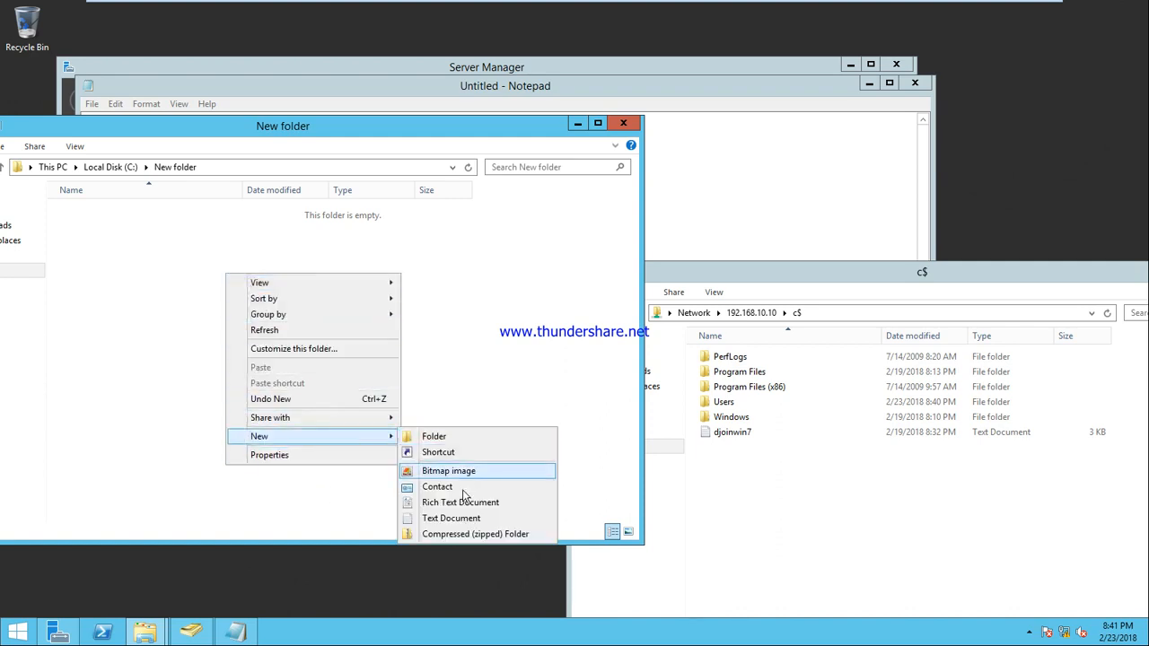
pyautogui.click(449, 518)
pyautogui.press('Return')
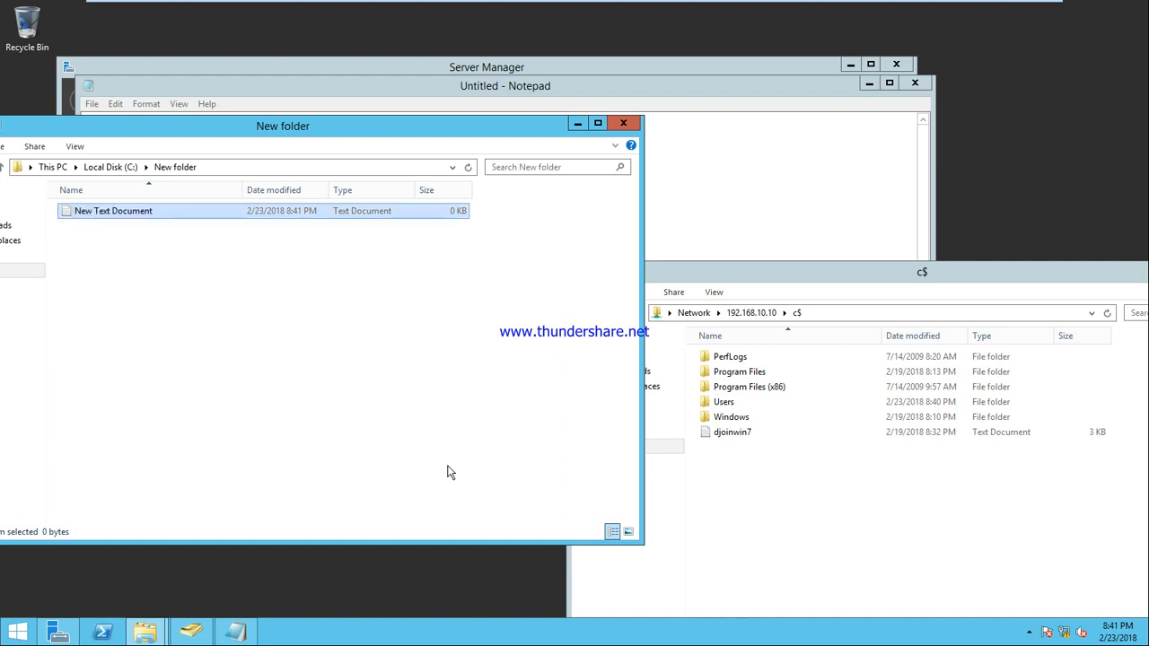
pyautogui.hotkey('ctrl', 'c')
pyautogui.hotkey('ctrl', 'v')
pyautogui.hotkey('ctrl', 'v')
pyautogui.hotkey('ctrl', 'v')
pyautogui.hotkey('ctrl', 'v')
pyautogui.hotkey('ctrl', 'v')
pyautogui.hotkey('ctrl', 'v')
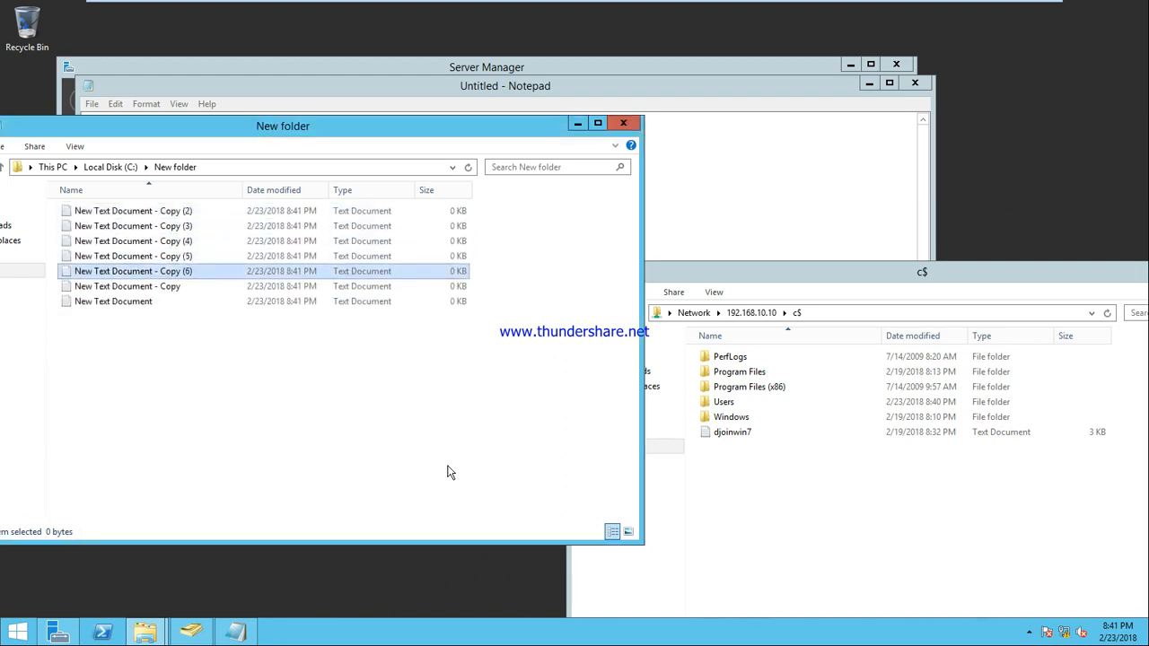
pyautogui.click(622, 124)
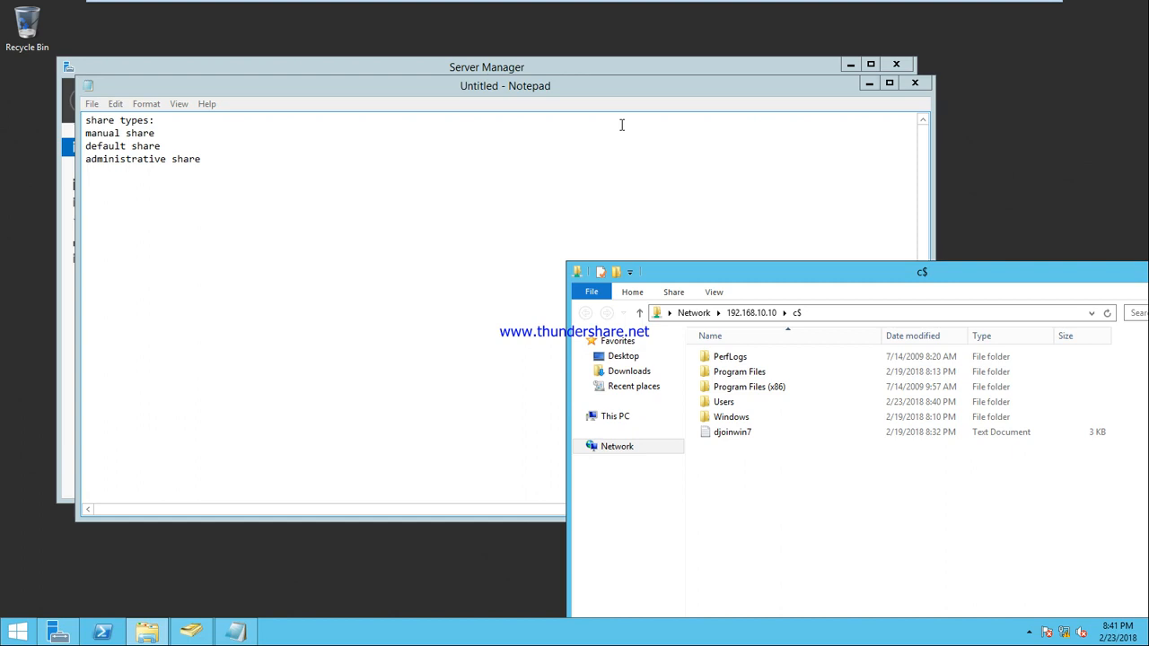
# Step: Select New folder in Local Disk (C:), then refresh the c$ share window so New folder appears
pyautogui.click(141, 637)
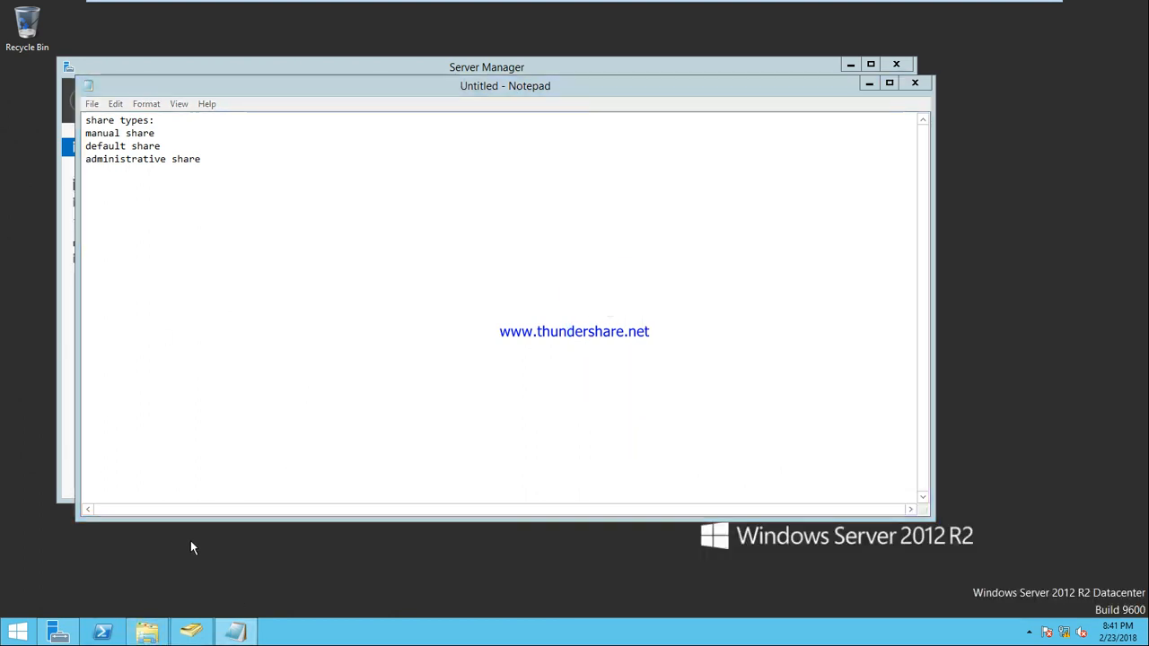
pyautogui.press('super+e')
pyautogui.doubleClick(180, 315)
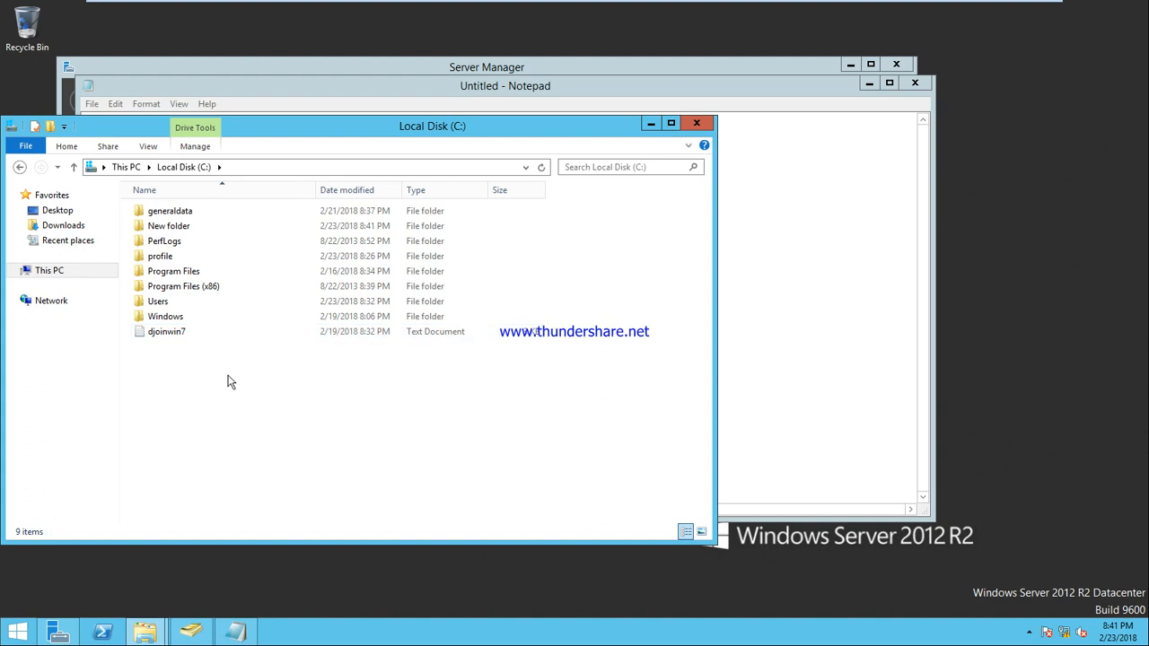
pyautogui.click(171, 228)
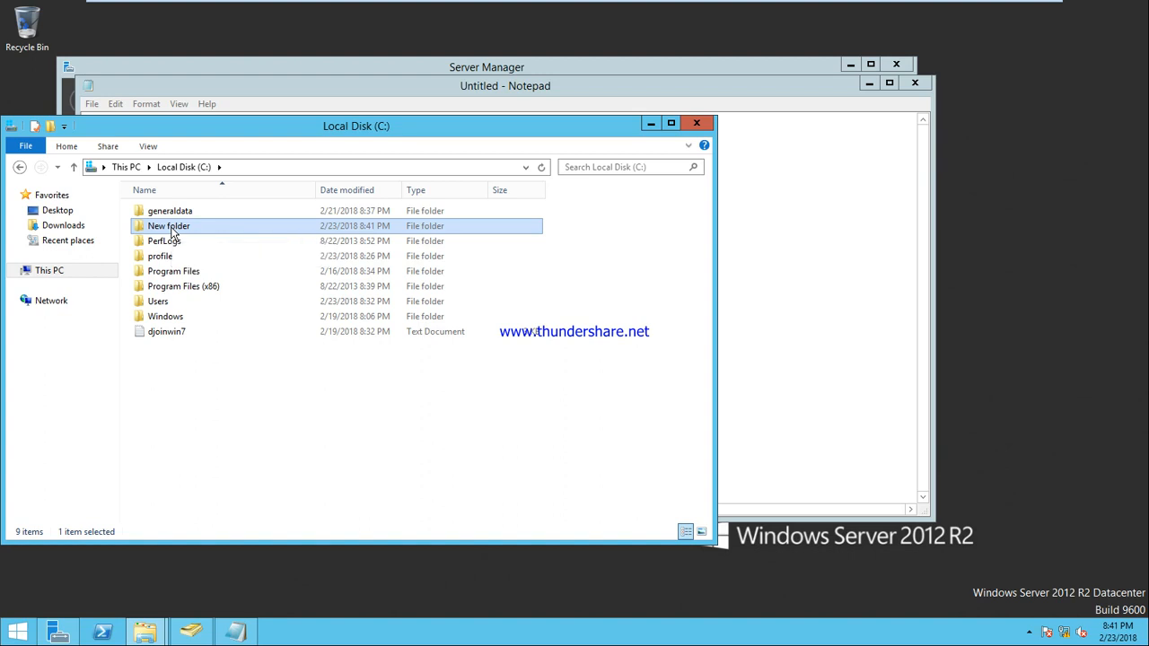
pyautogui.click(167, 632)
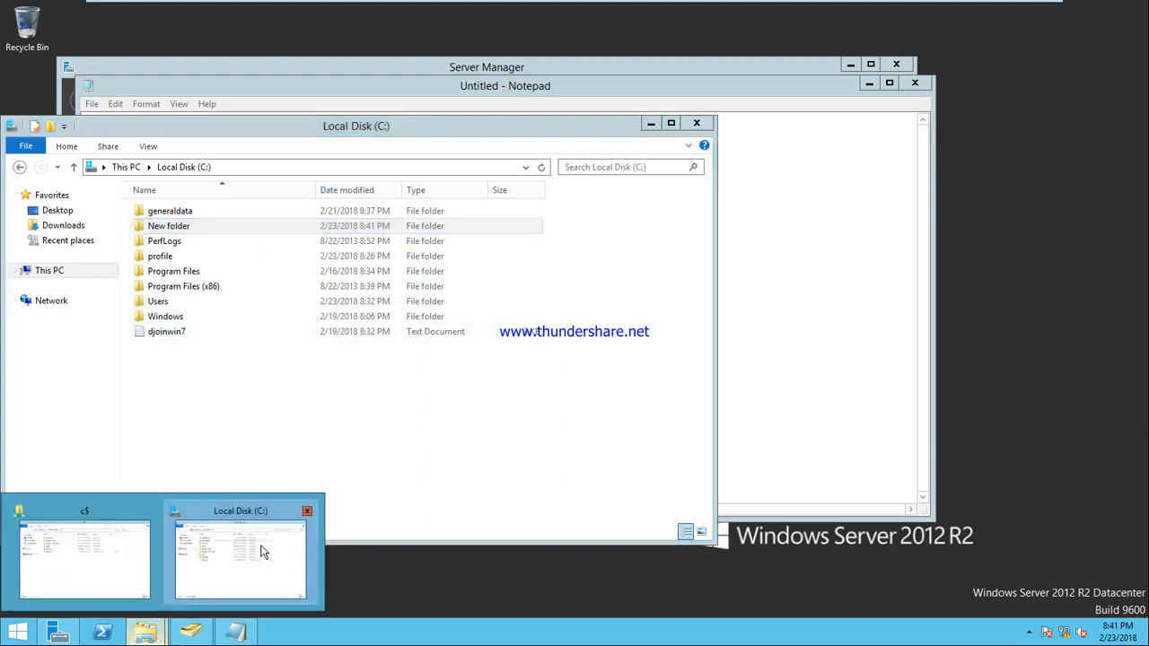
pyautogui.click(126, 549)
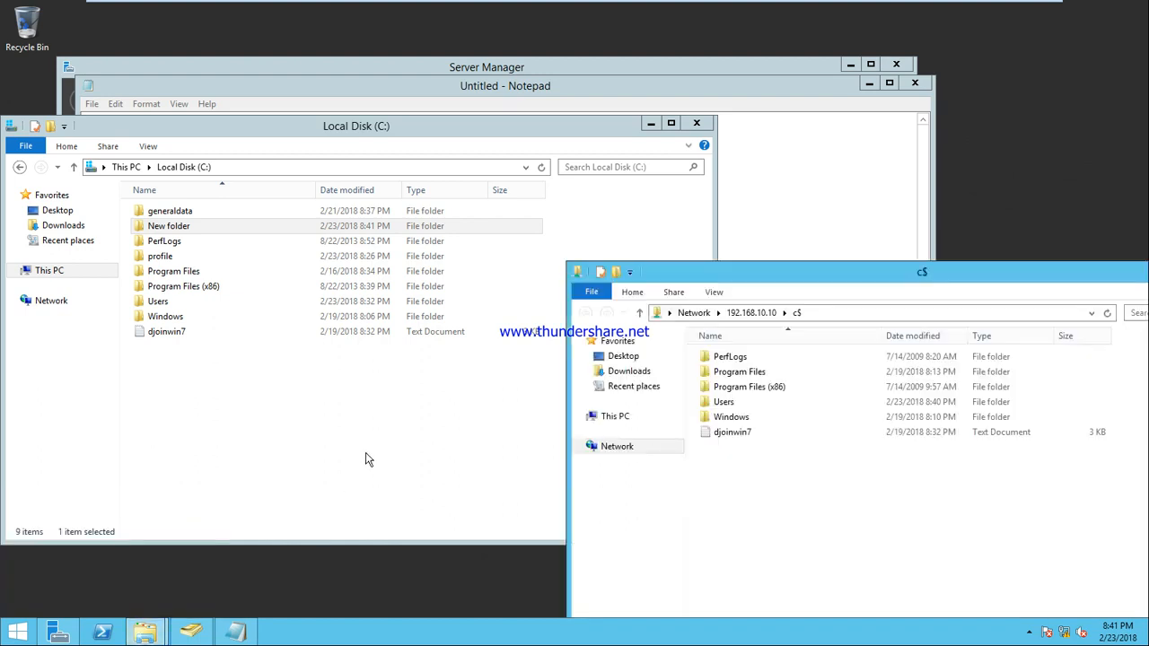
pyautogui.rightClick(748, 486)
pyautogui.click(804, 409)
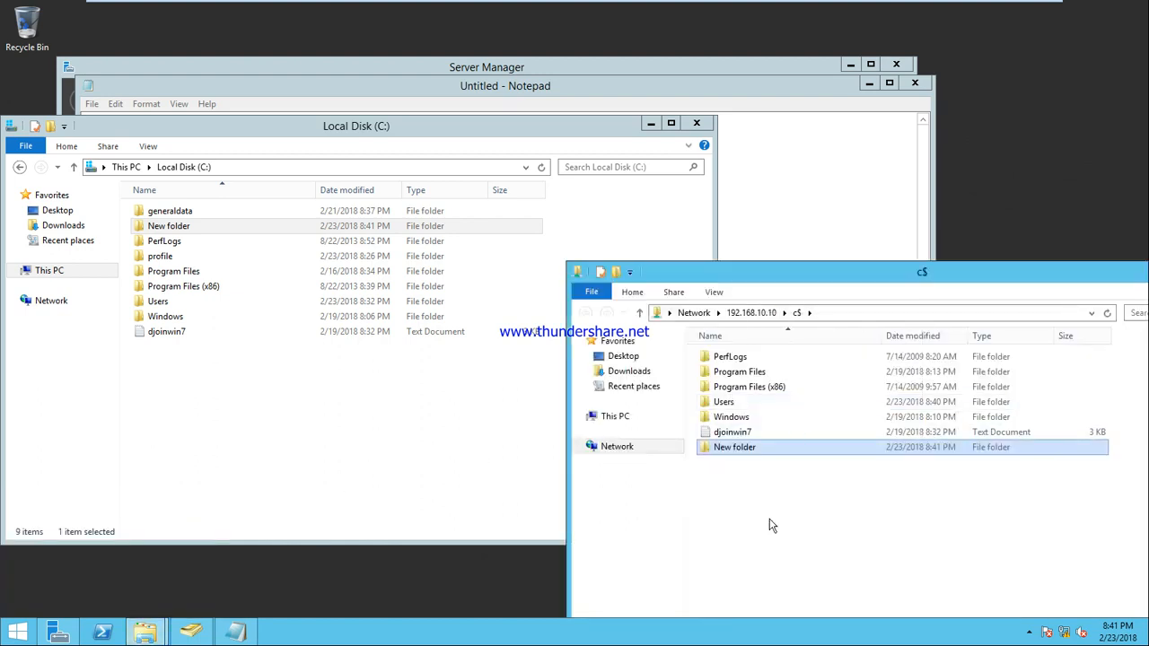
pyautogui.click(767, 10)
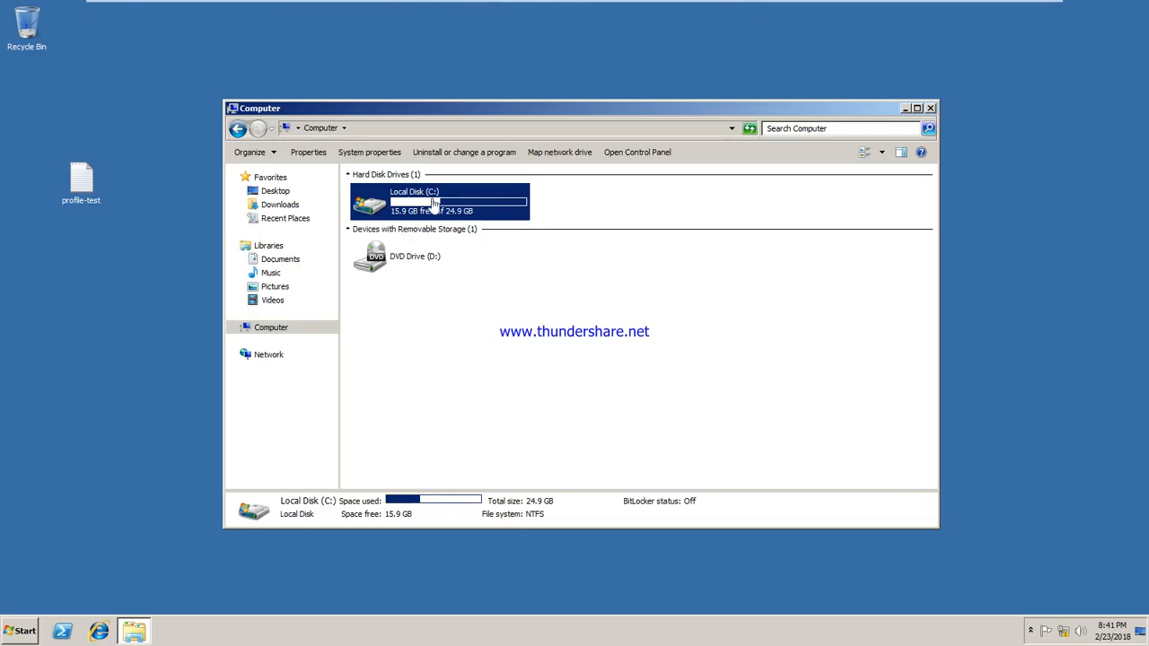
pyautogui.doubleClick(426, 195)
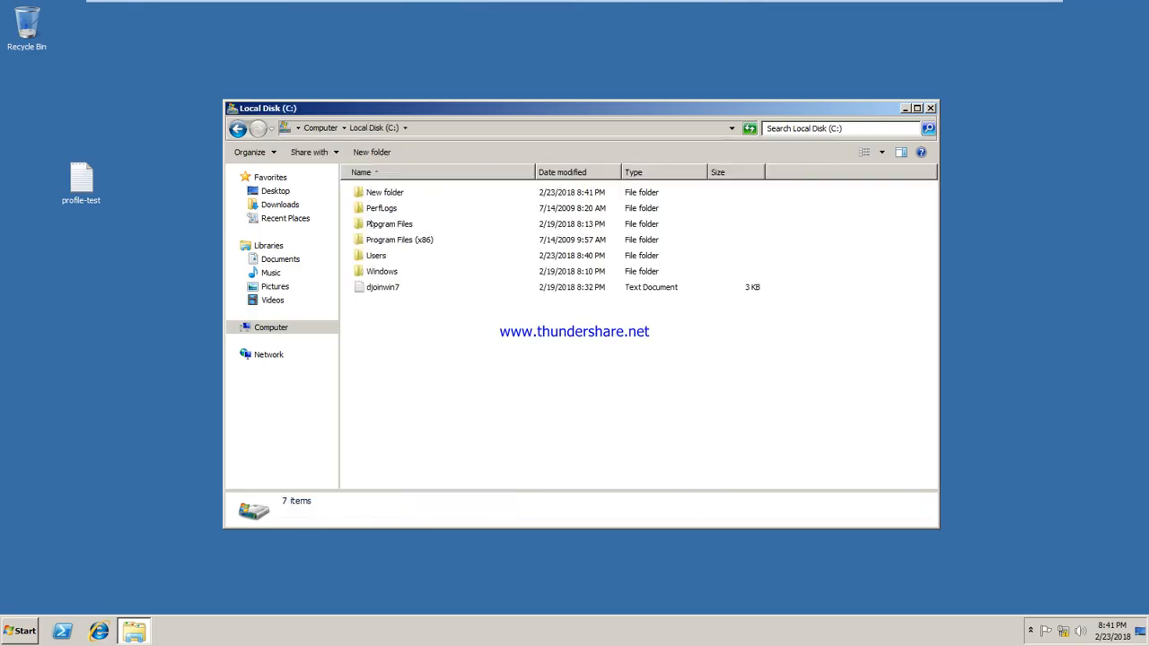
pyautogui.click(376, 192)
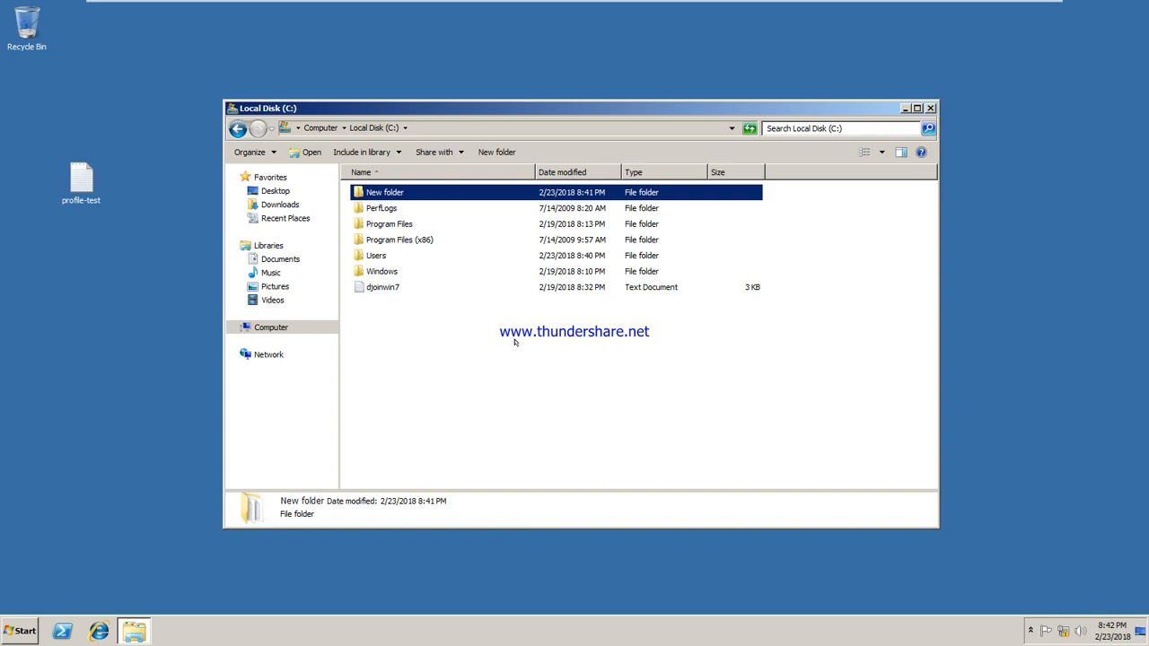
pyautogui.click(669, 11)
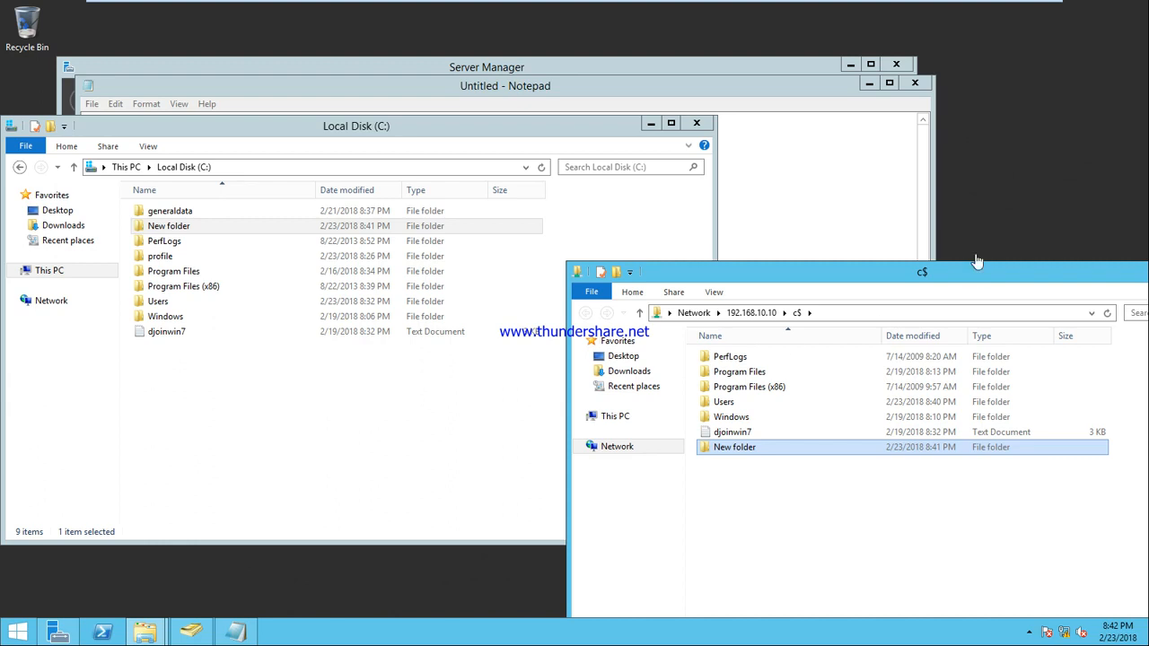
# Step: Browse to the Users folder on \\192.168.10.10\c$ to see the nine profile folders, then close it
pyautogui.moveTo(900, 278); pyautogui.dragTo(601, 148)
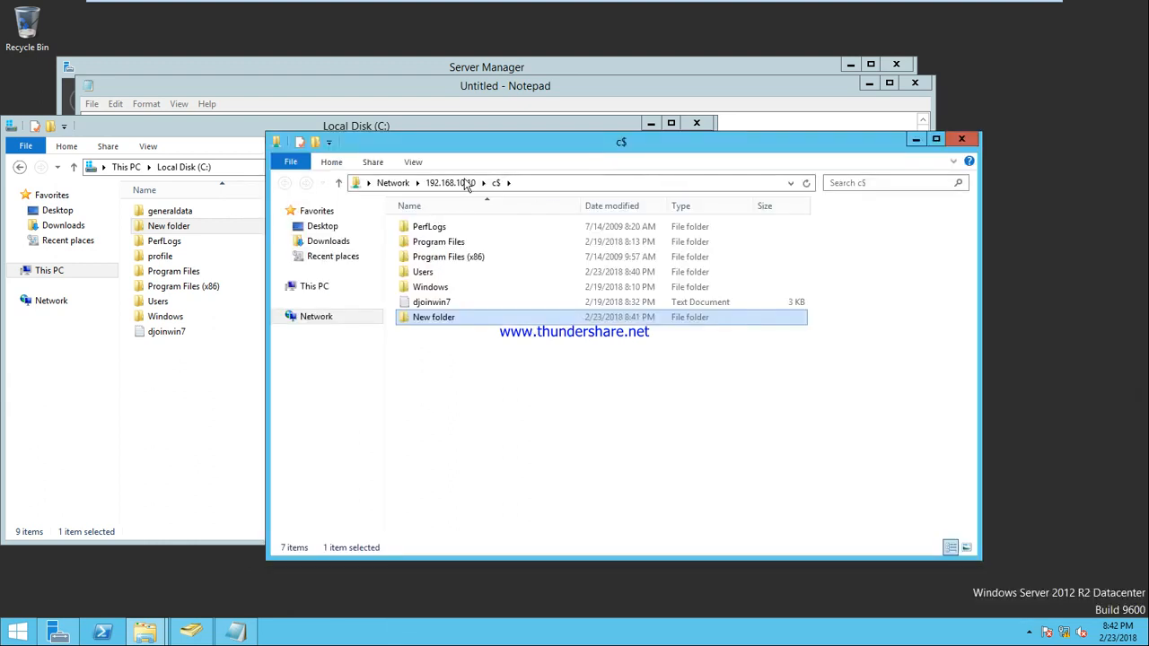
pyautogui.click(534, 183)
pyautogui.write('\\')
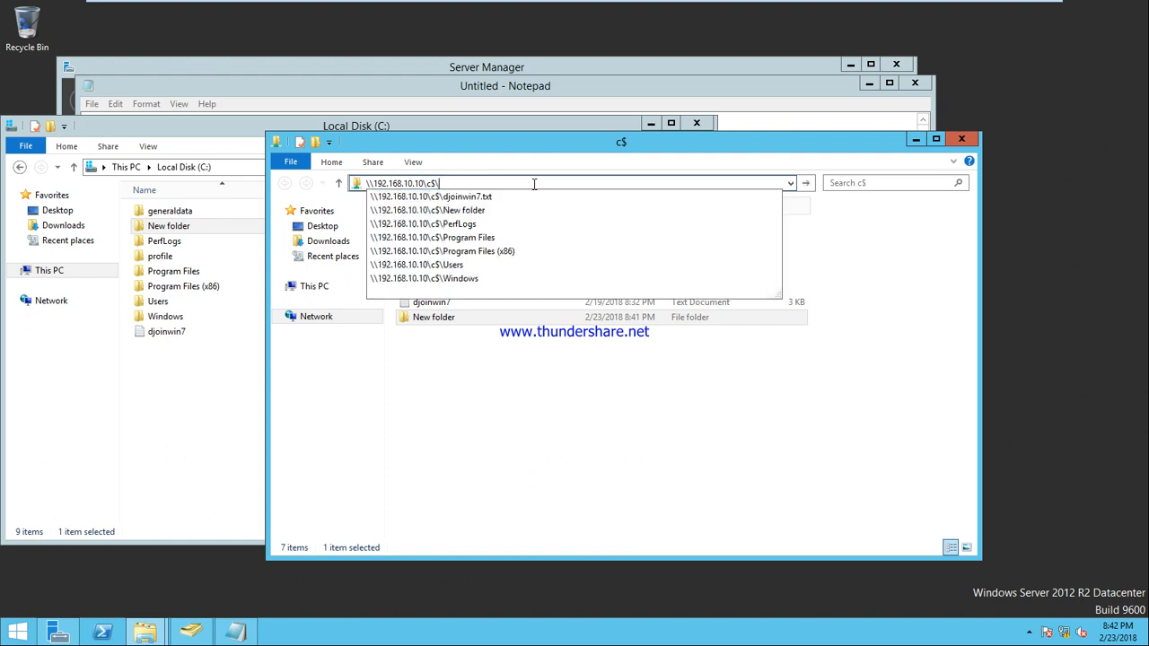
pyautogui.press('Down')
pyautogui.press('Down')
pyautogui.press('Down')
pyautogui.press('Down')
pyautogui.press('Down')
pyautogui.press('Down')
pyautogui.press('Down')
pyautogui.press('Down')
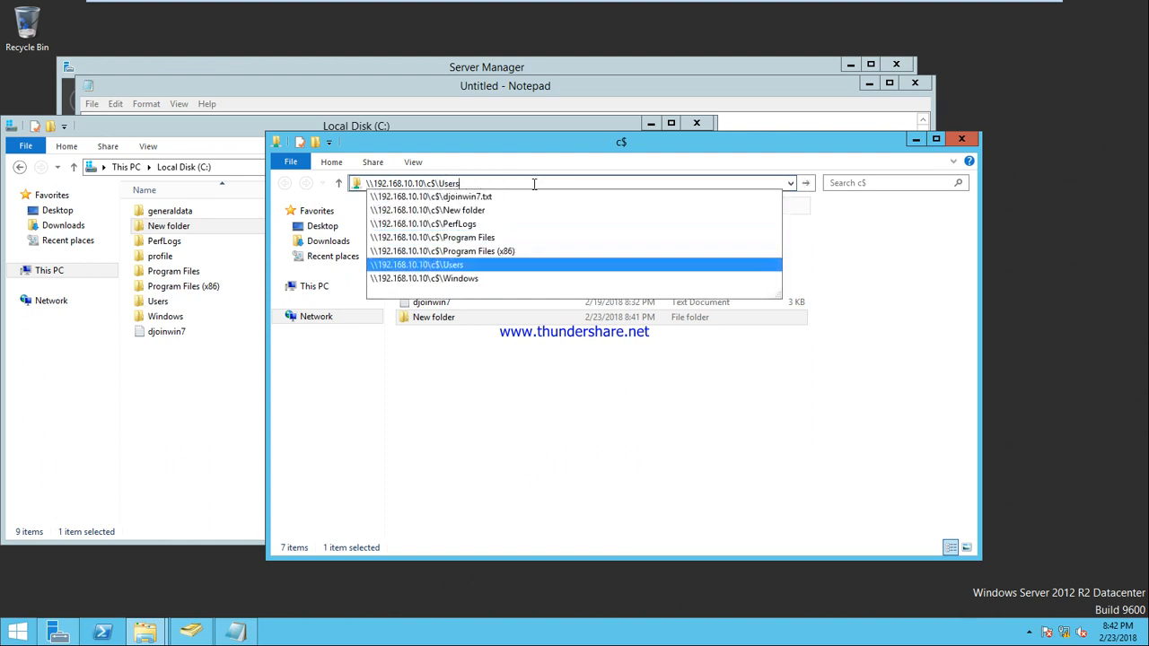
pyautogui.press('Up')
pyautogui.press('Return')
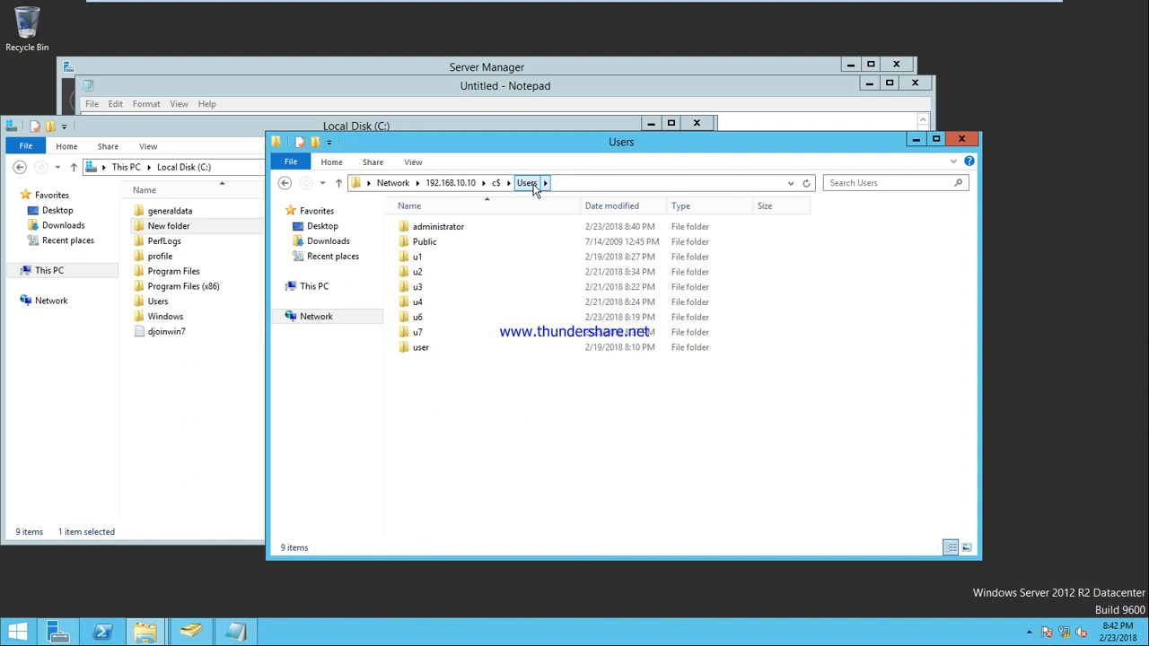
pyautogui.click(961, 138)
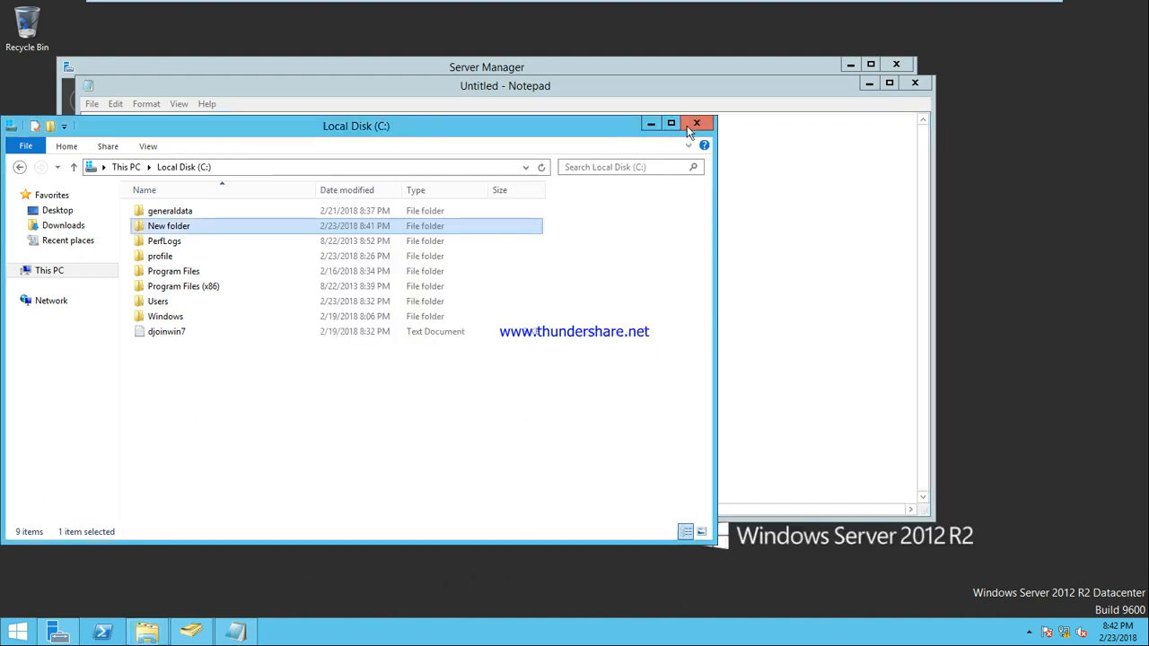
# Step: Close Local Disk (C:), close the share-types Notepad notes without saving, and maximize Server Manager
pyautogui.click(691, 126)
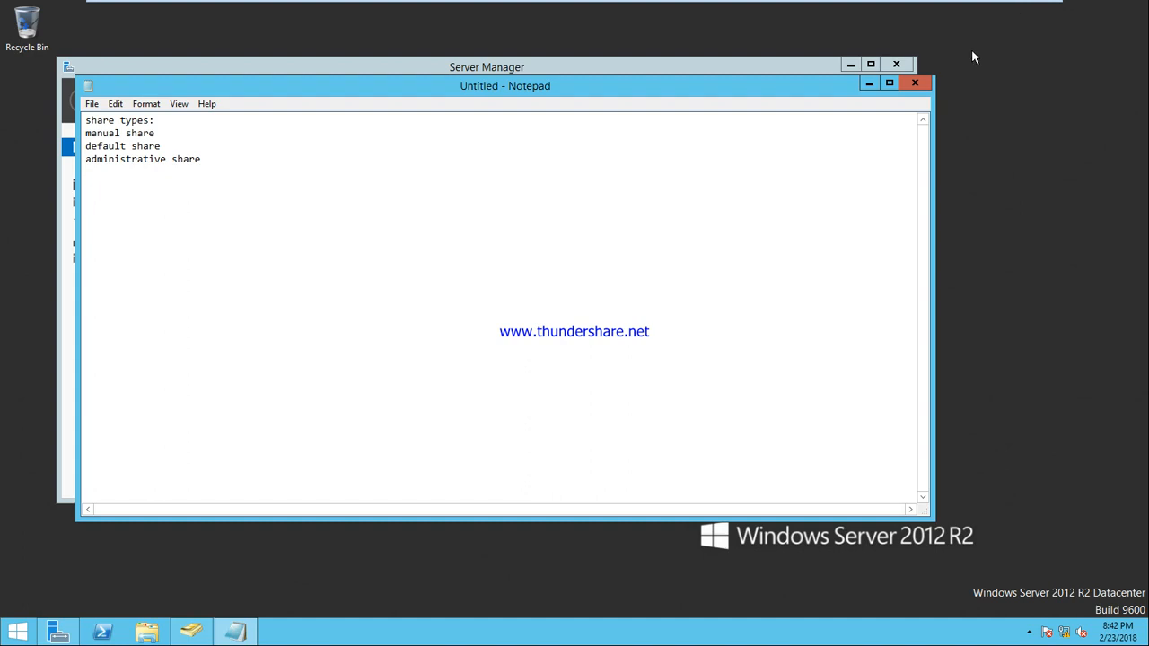
pyautogui.click(915, 82)
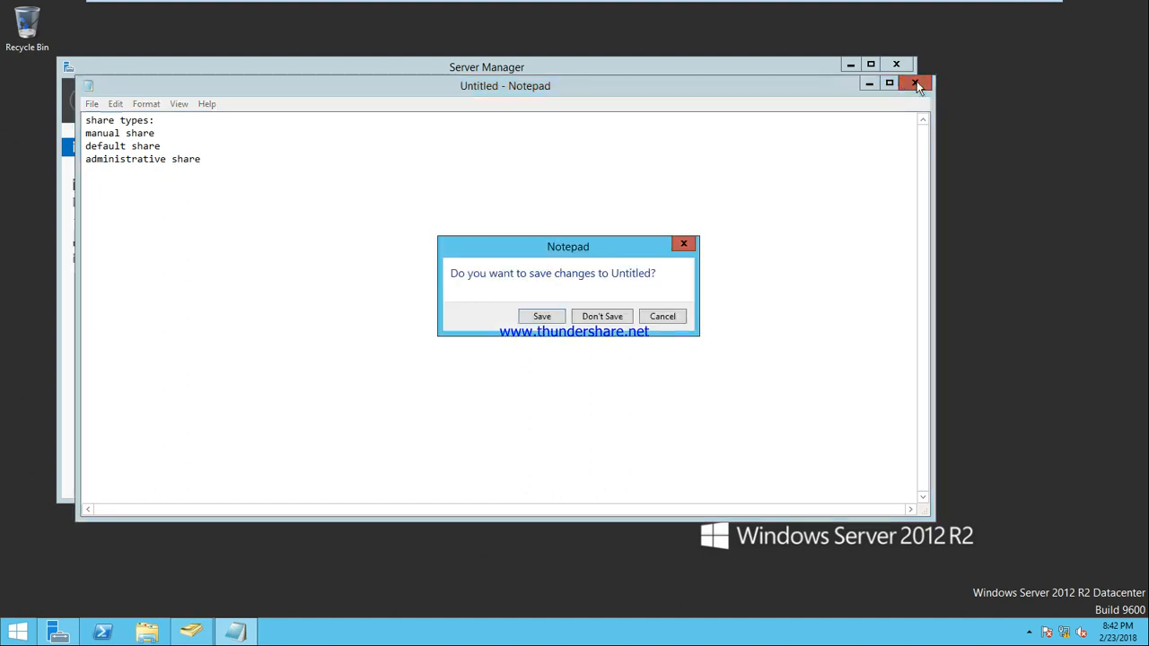
pyautogui.click(602, 315)
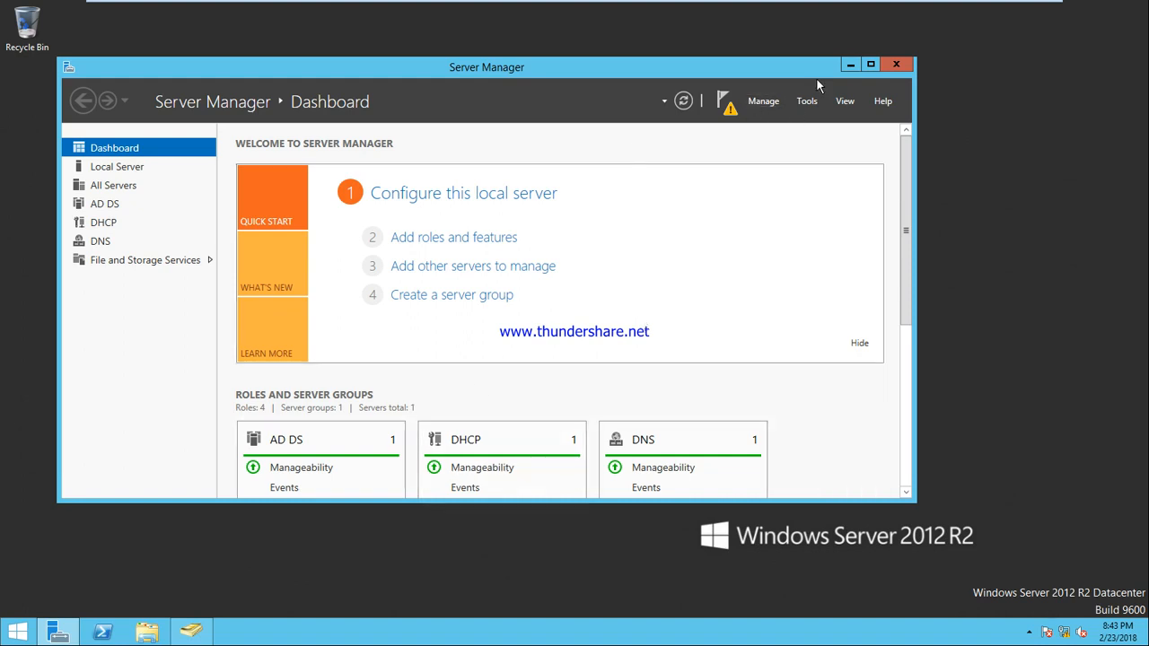
pyautogui.click(870, 64)
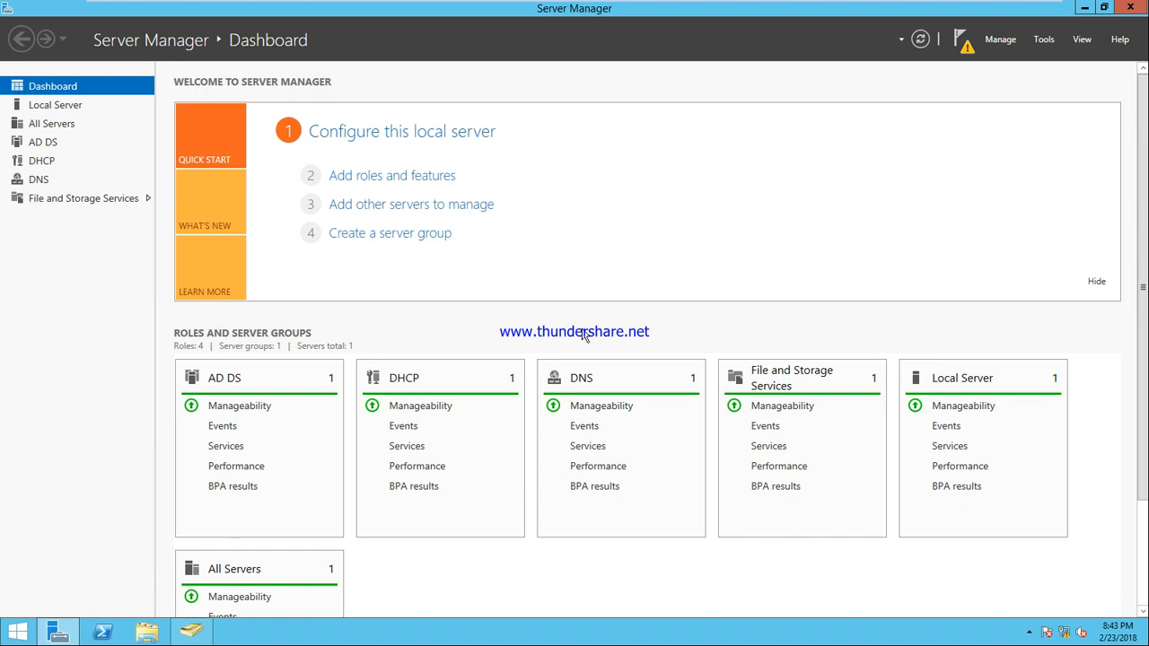
# Step: Open Local Disk (C:) in a new Explorer window
pyautogui.click(147, 632)
pyautogui.click(482, 338)
pyautogui.doubleClick(482, 338)
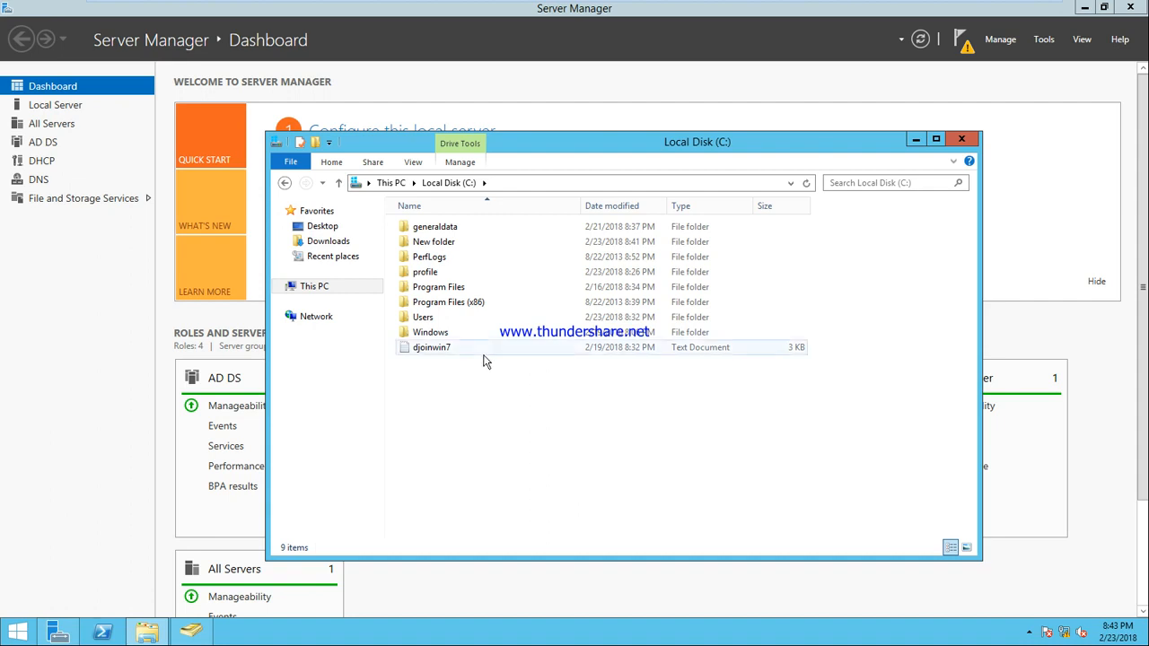
# Step: Rename New folder to 'data' and open its Properties
pyautogui.click(440, 247)
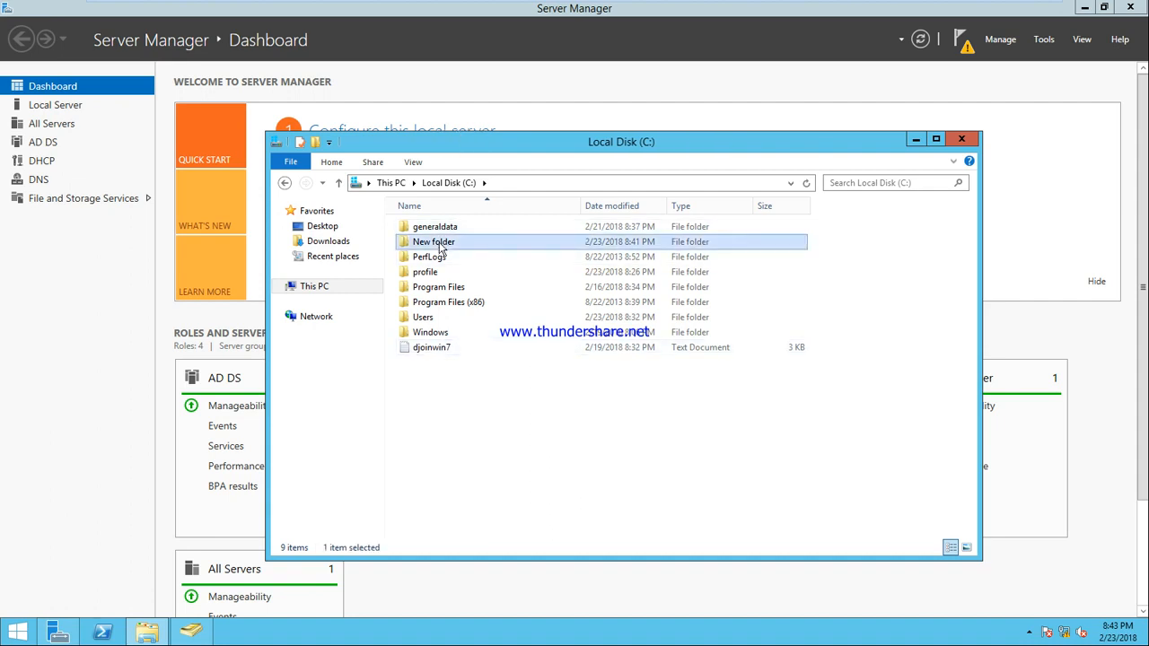
pyautogui.click(440, 245)
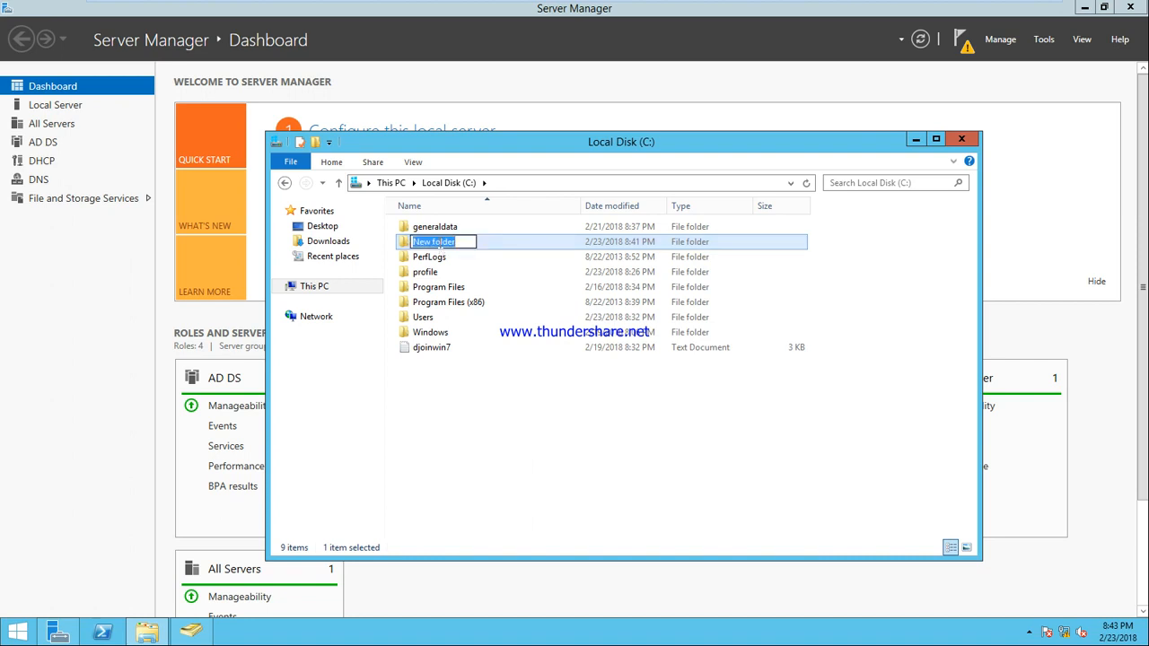
pyautogui.write('data')
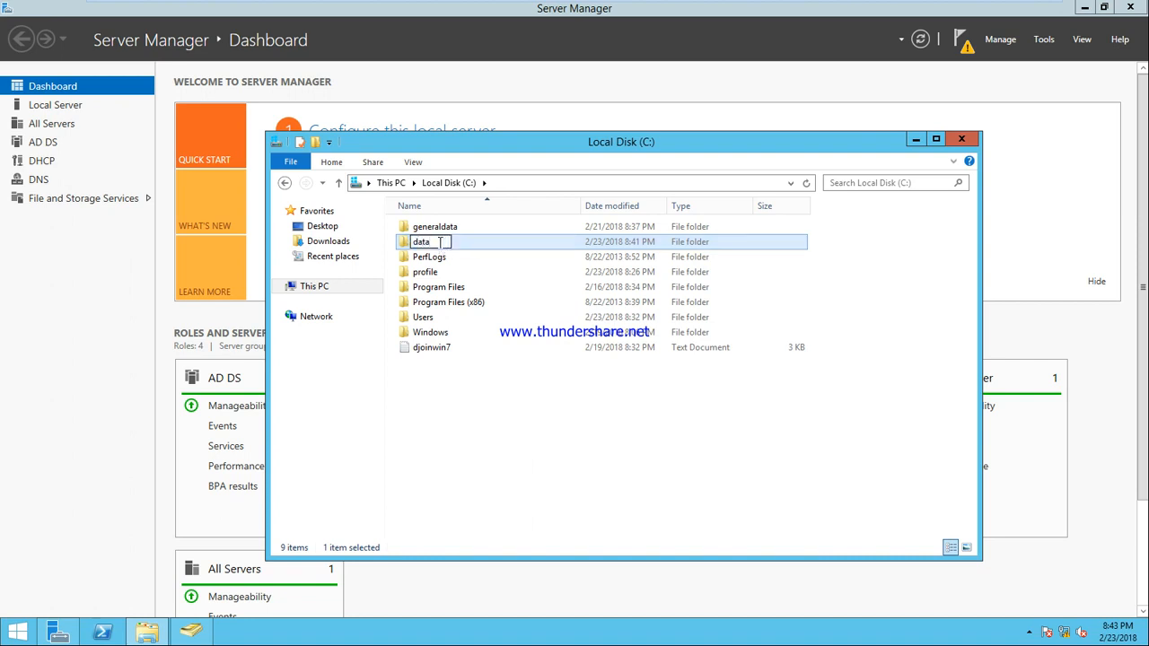
pyautogui.press('Return')
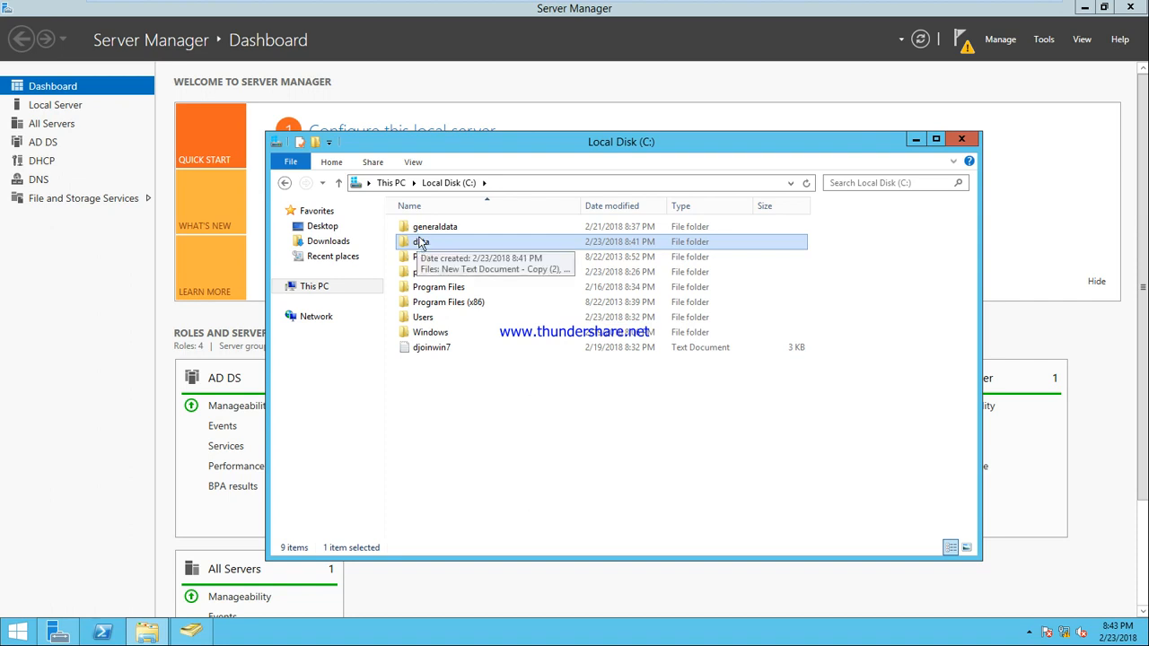
pyautogui.rightClick(420, 245)
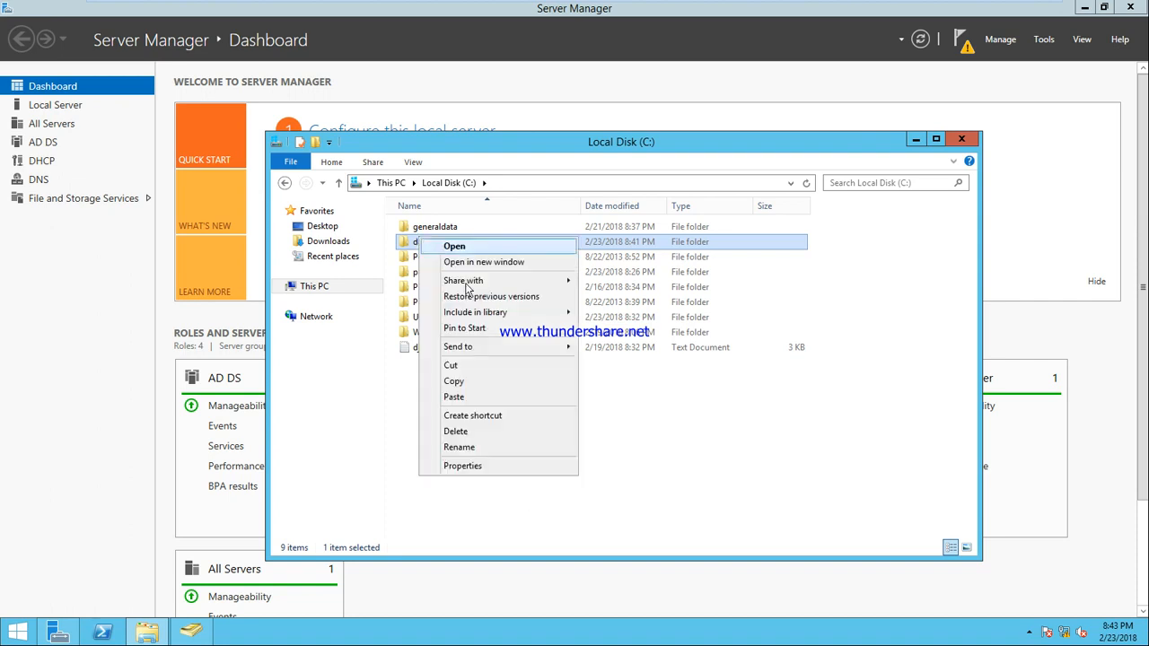
pyautogui.click(502, 466)
# Step: Share the data folder with Everyone at Read/Write through the Sharing tab's wizard
pyautogui.click(487, 274)
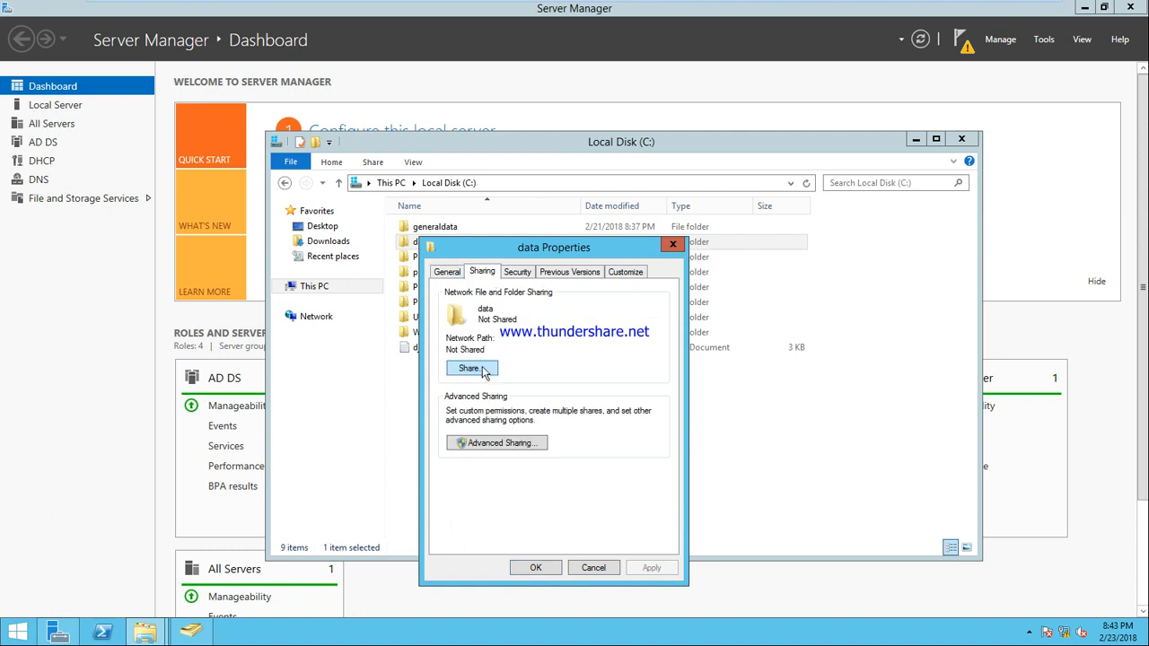
pyautogui.click(470, 369)
pyautogui.click(658, 384)
pyautogui.click(624, 395)
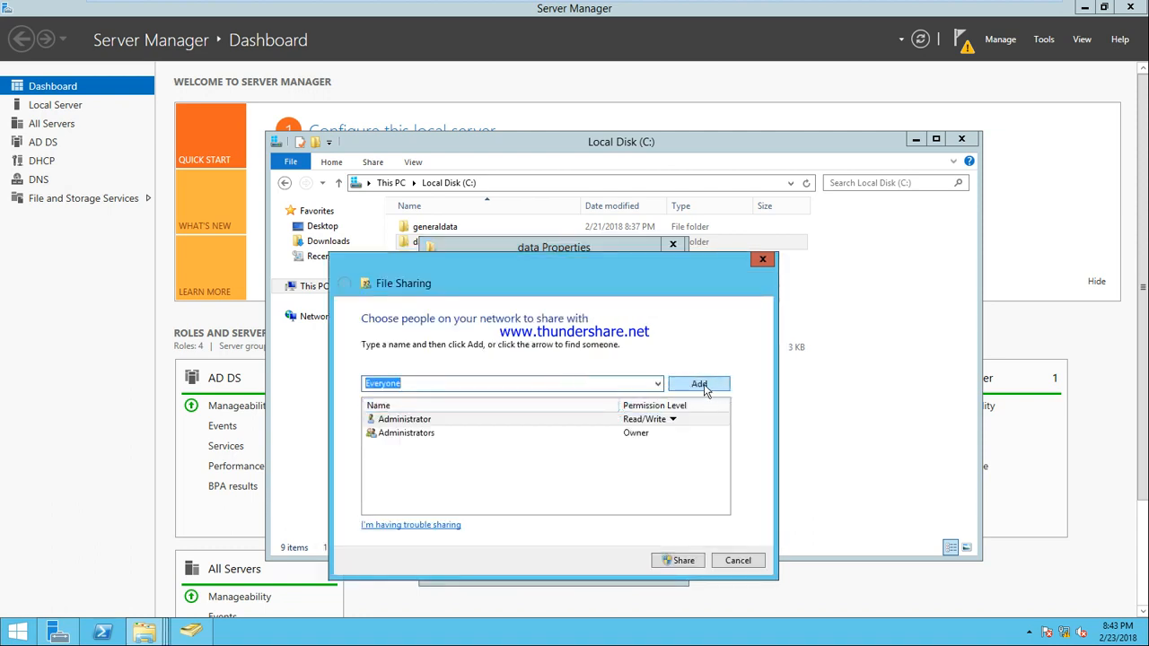
pyautogui.click(705, 386)
pyautogui.click(669, 447)
pyautogui.click(682, 462)
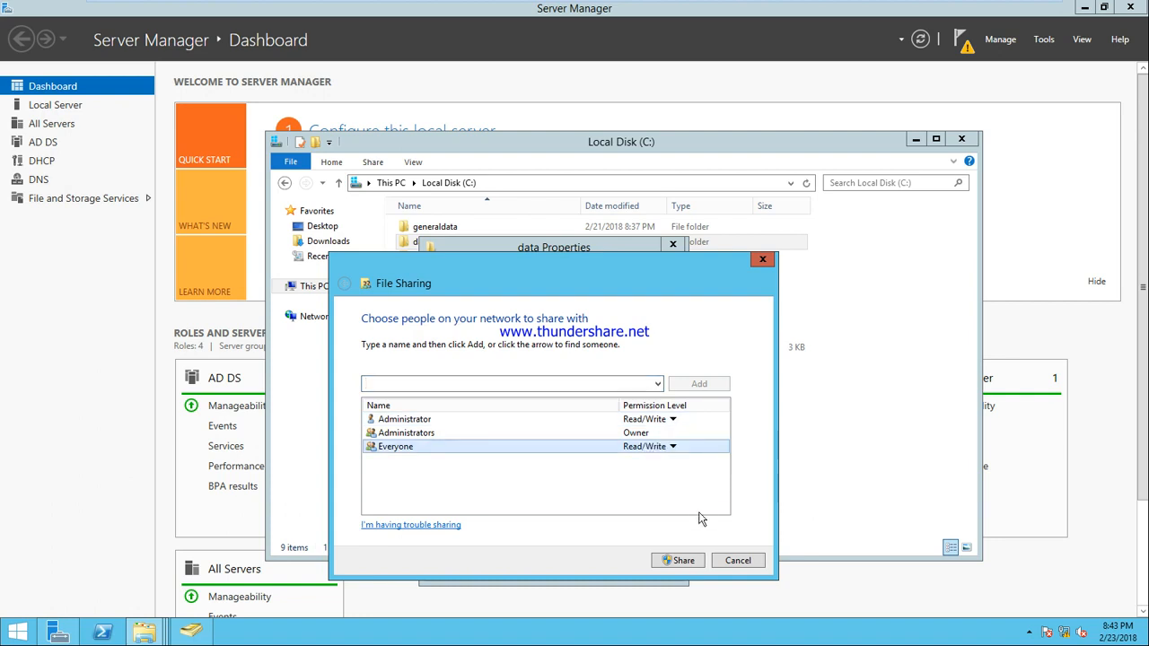
pyautogui.click(678, 562)
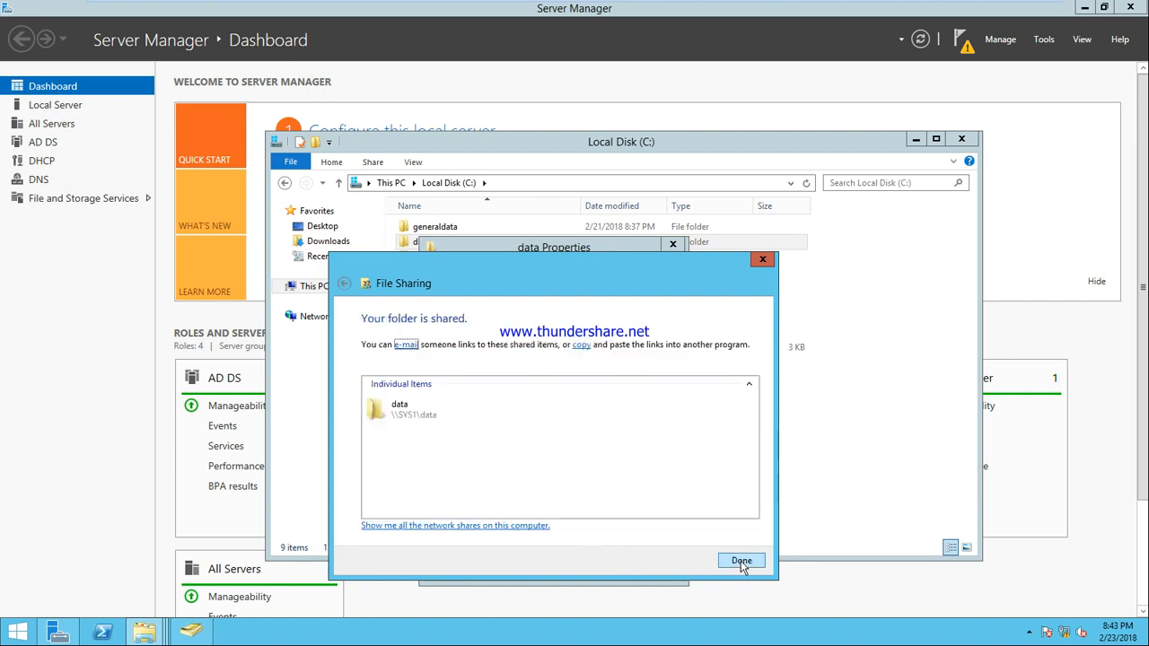
pyautogui.click(741, 561)
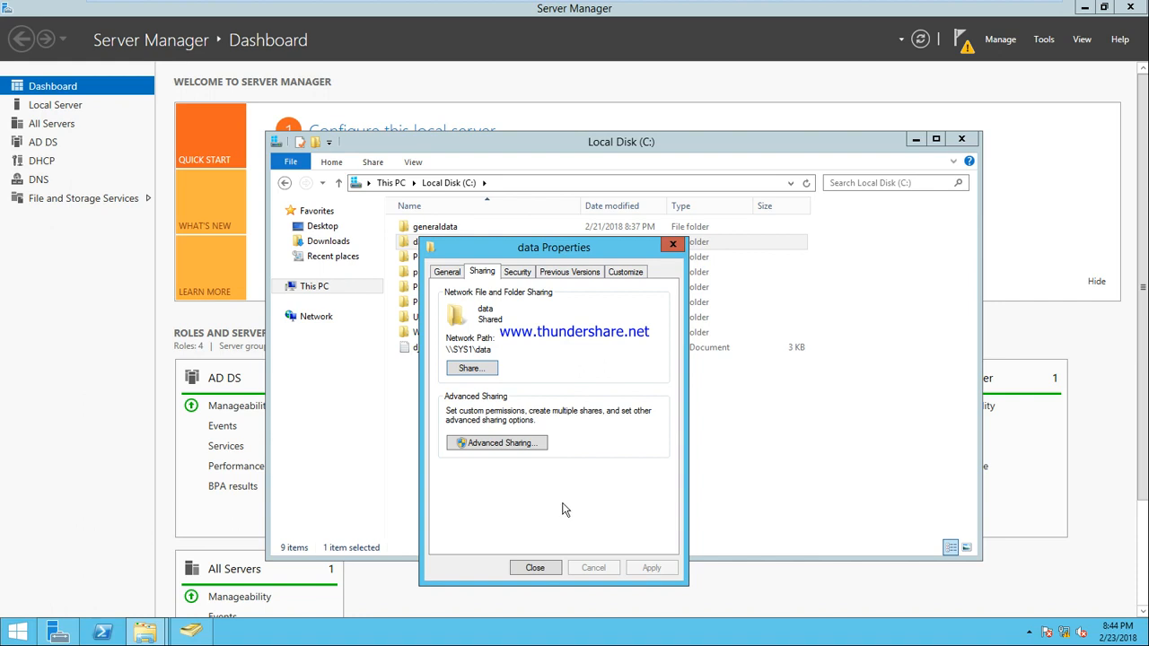
# Step: In Advanced Sharing permissions, remove Everyone and add u1 with Read
pyautogui.click(502, 443)
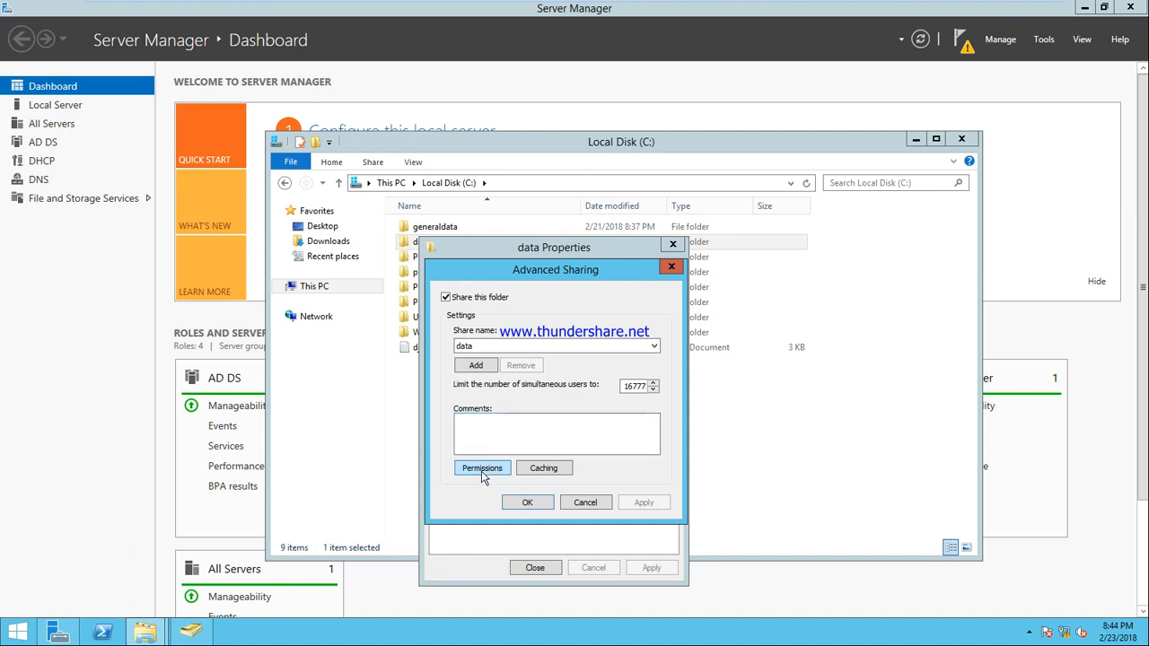
pyautogui.click(483, 468)
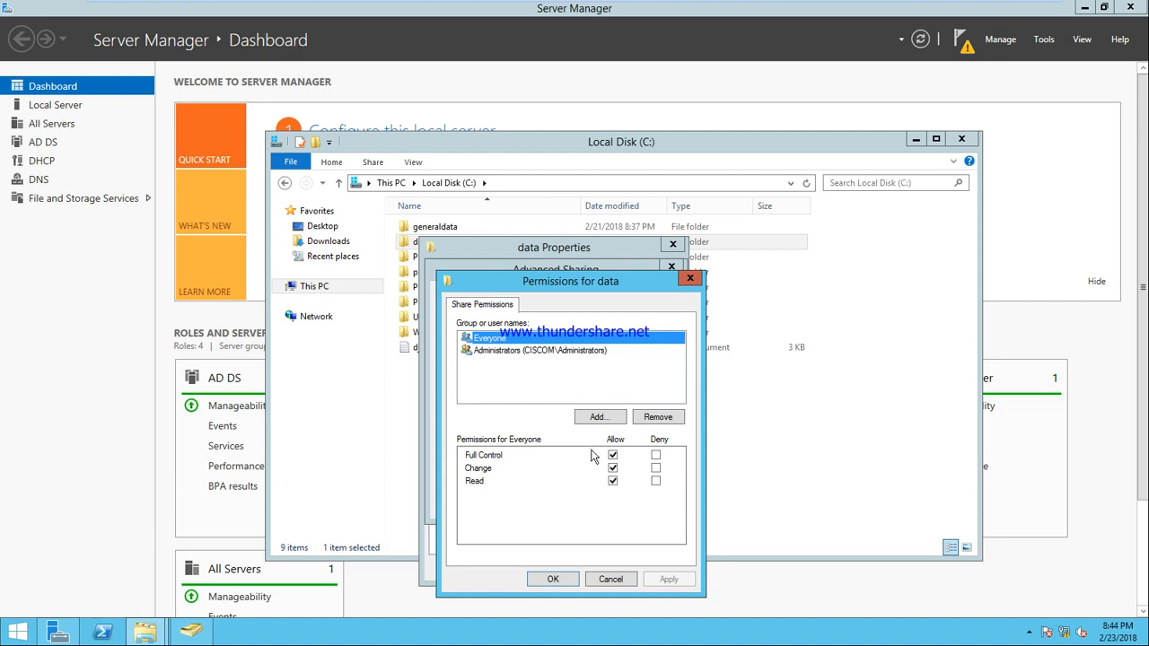
pyautogui.click(657, 418)
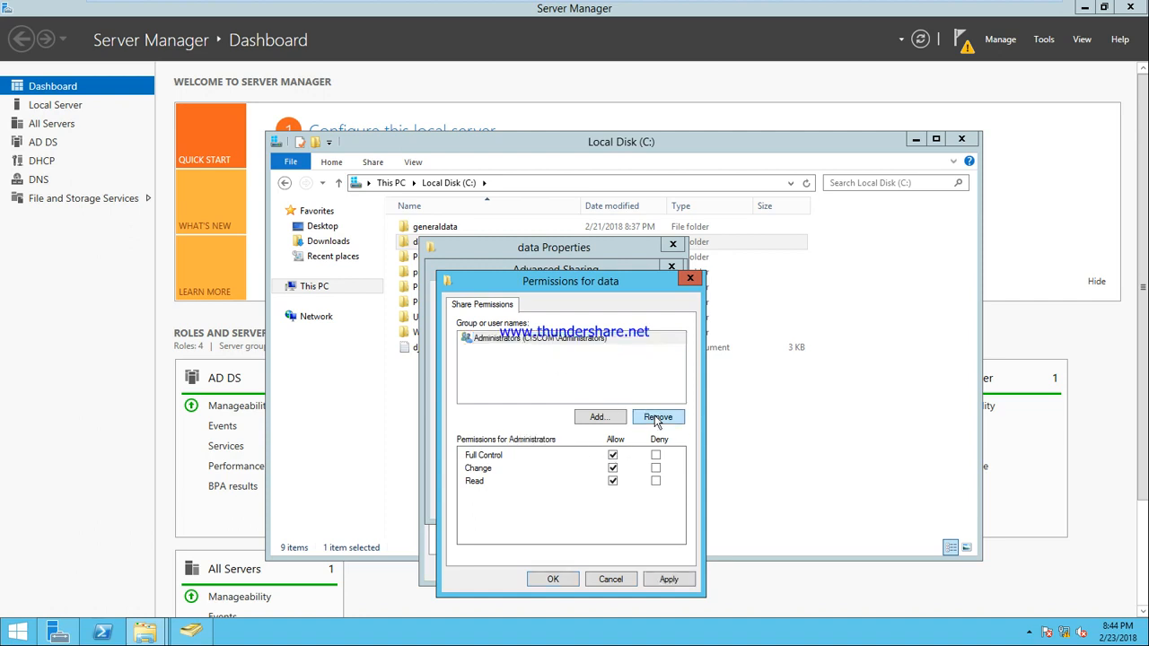
pyautogui.click(597, 419)
pyautogui.write('u1')
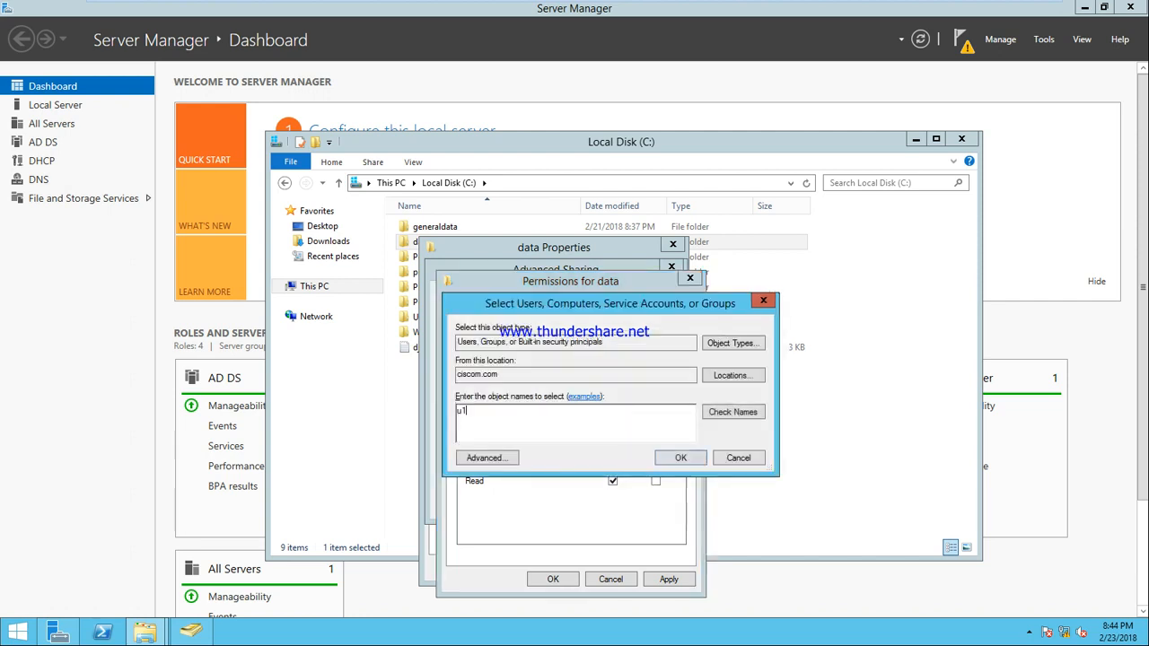
pyautogui.click(750, 413)
pyautogui.click(680, 459)
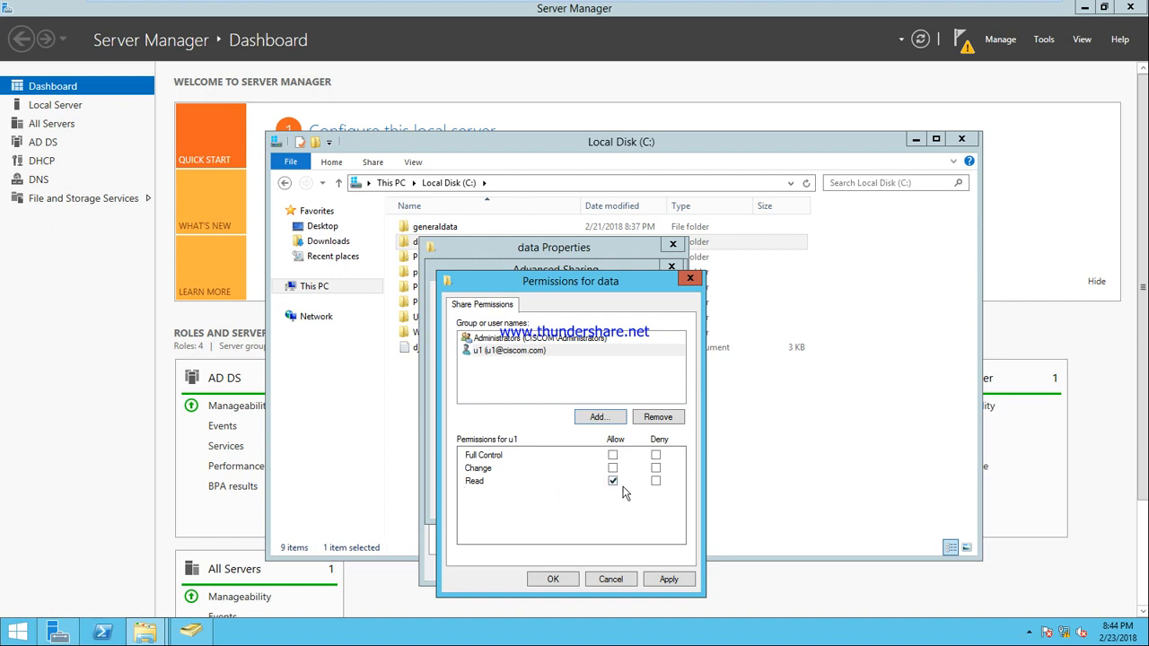
# Step: Add u7 to the share permissions and allow it Change
pyautogui.click(606, 419)
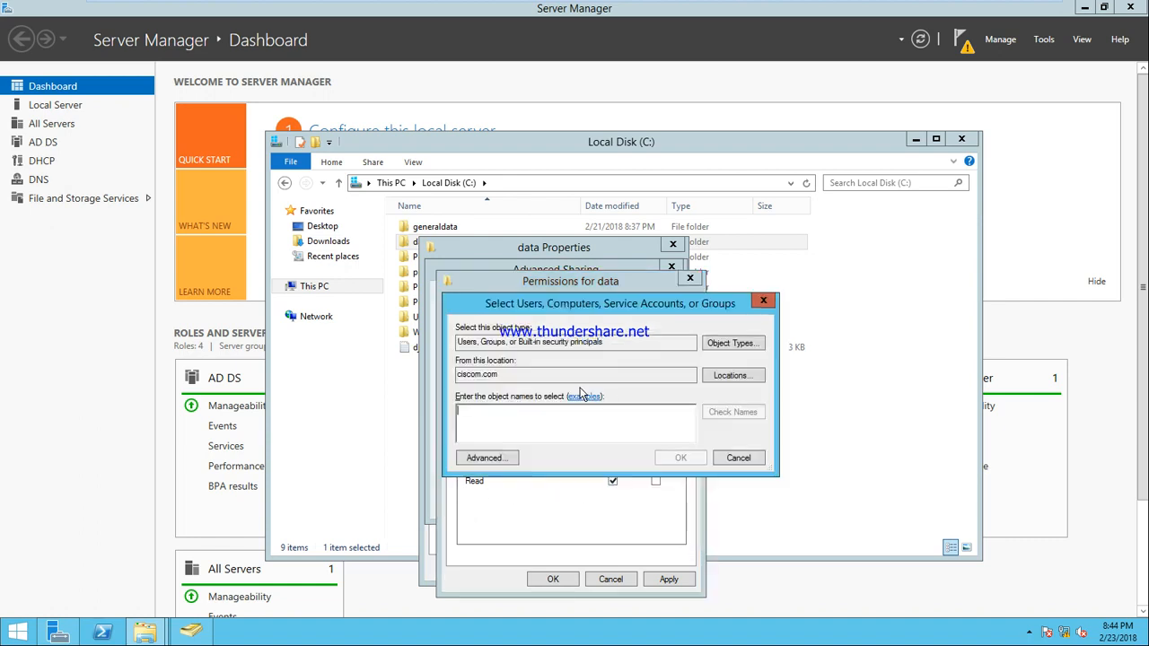
pyautogui.write('u7')
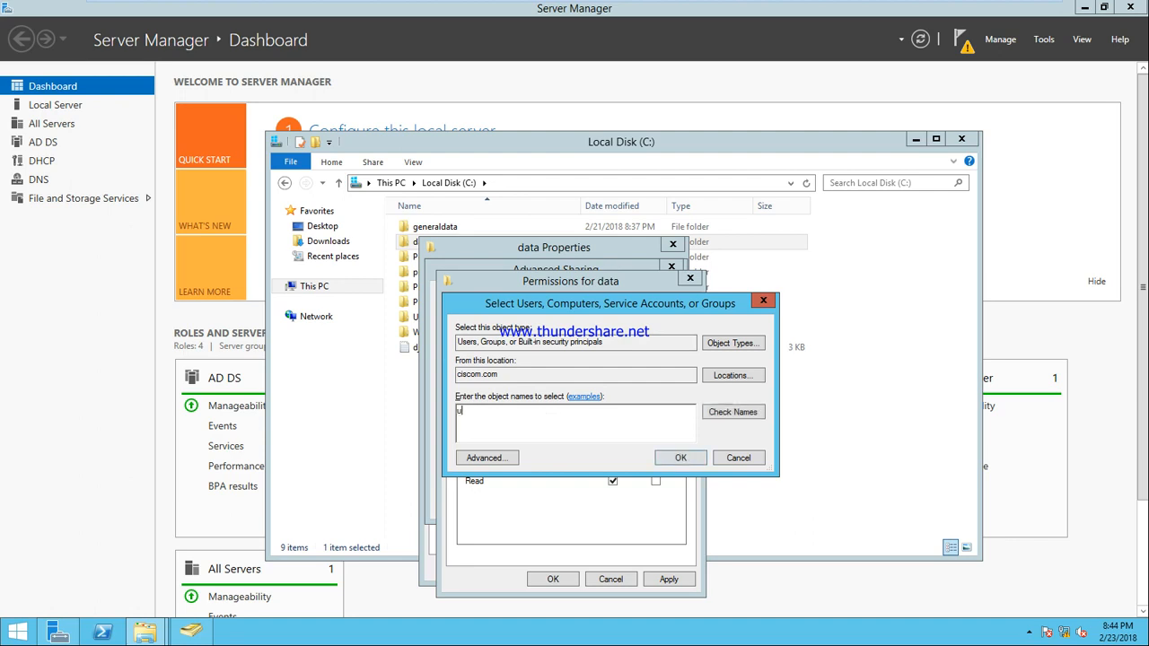
pyautogui.click(730, 412)
pyautogui.click(680, 458)
pyautogui.click(613, 467)
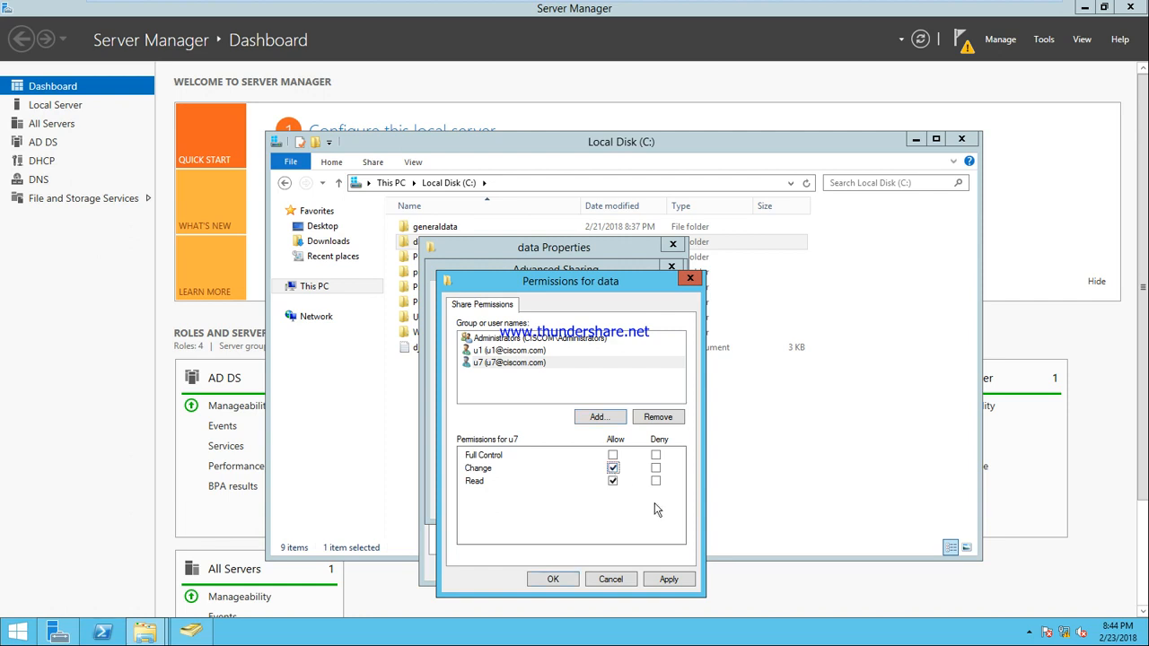
# Step: Apply the share permissions, save Advanced Sharing, and close the data Properties
pyautogui.click(674, 580)
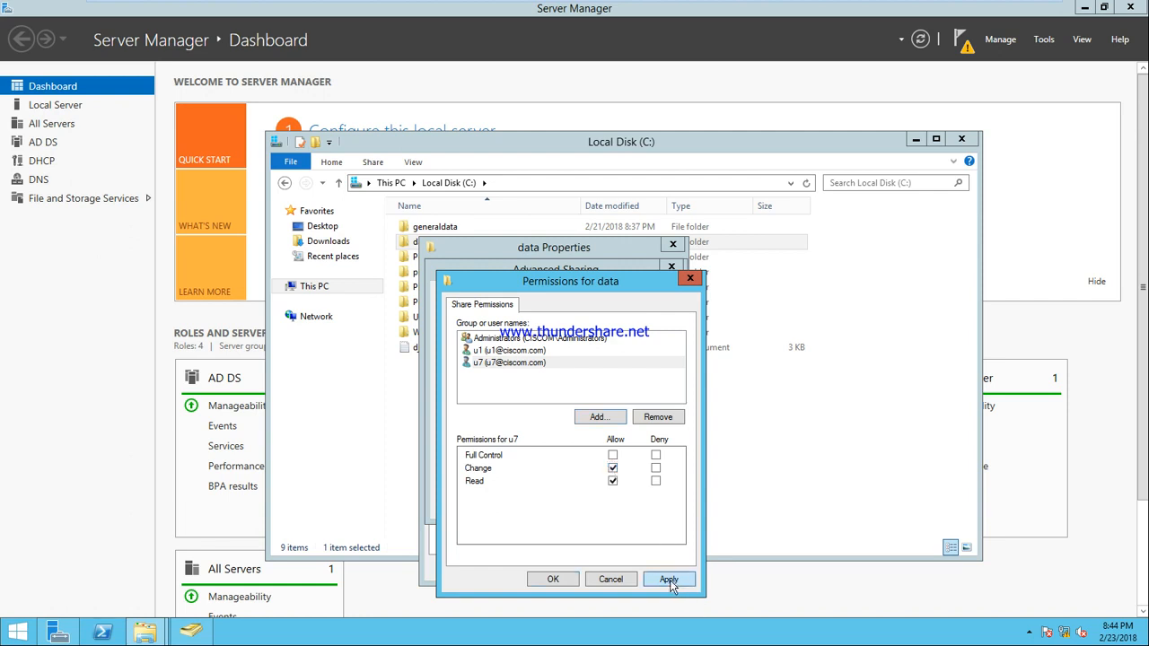
pyautogui.click(562, 581)
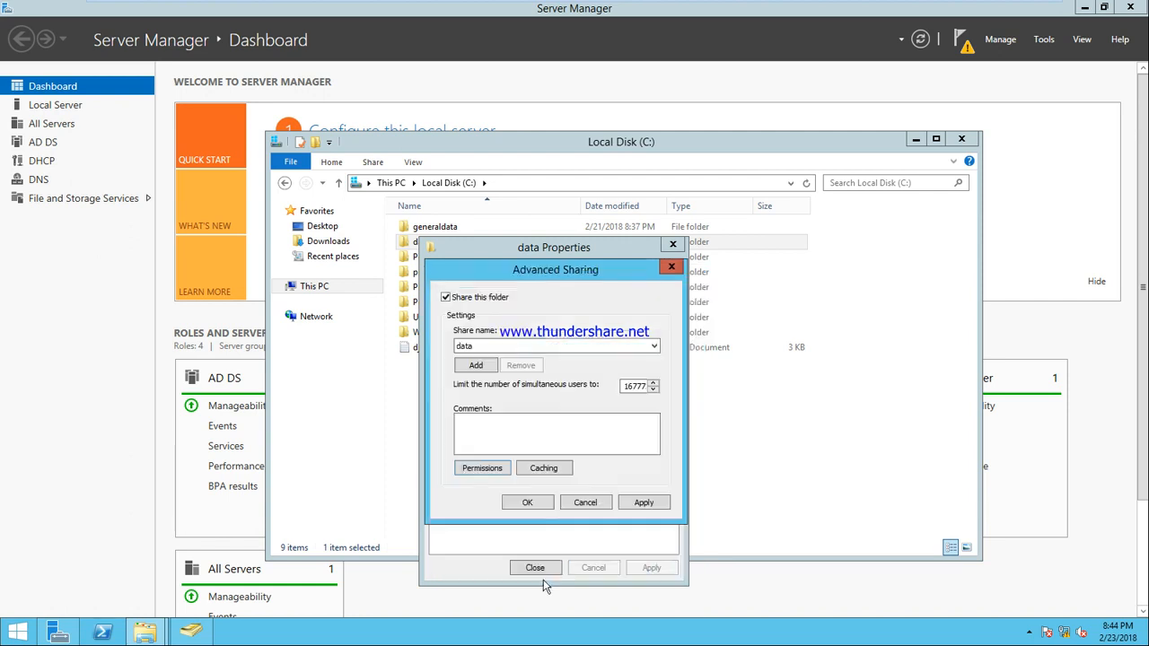
pyautogui.click(643, 501)
pyautogui.click(529, 503)
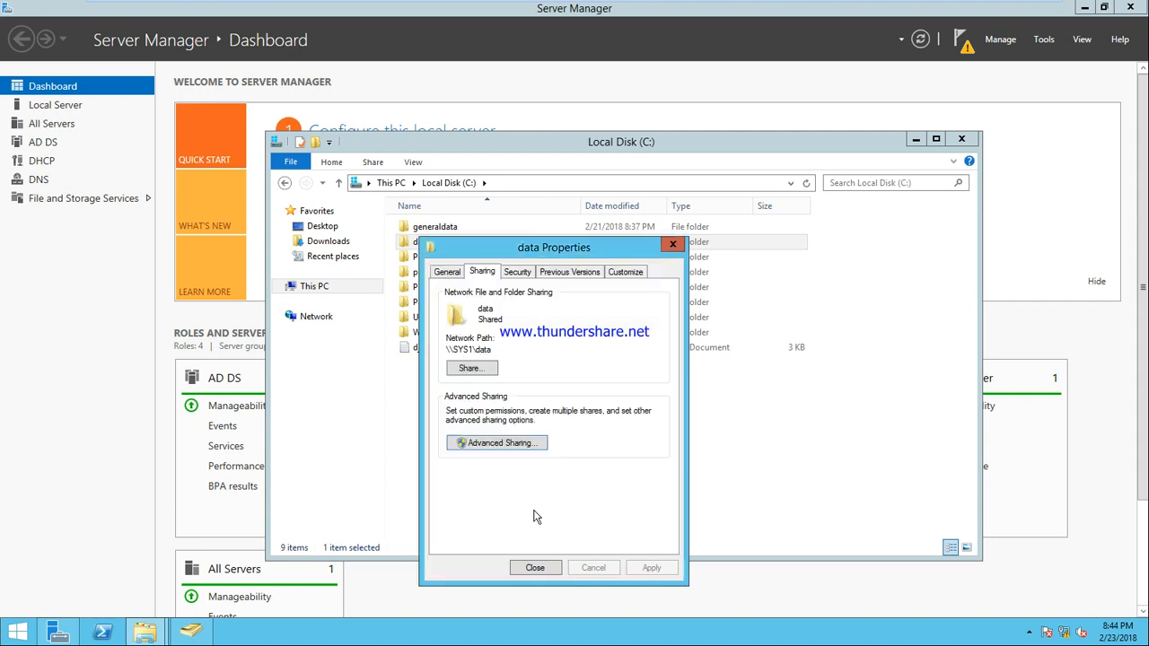
pyautogui.click(536, 568)
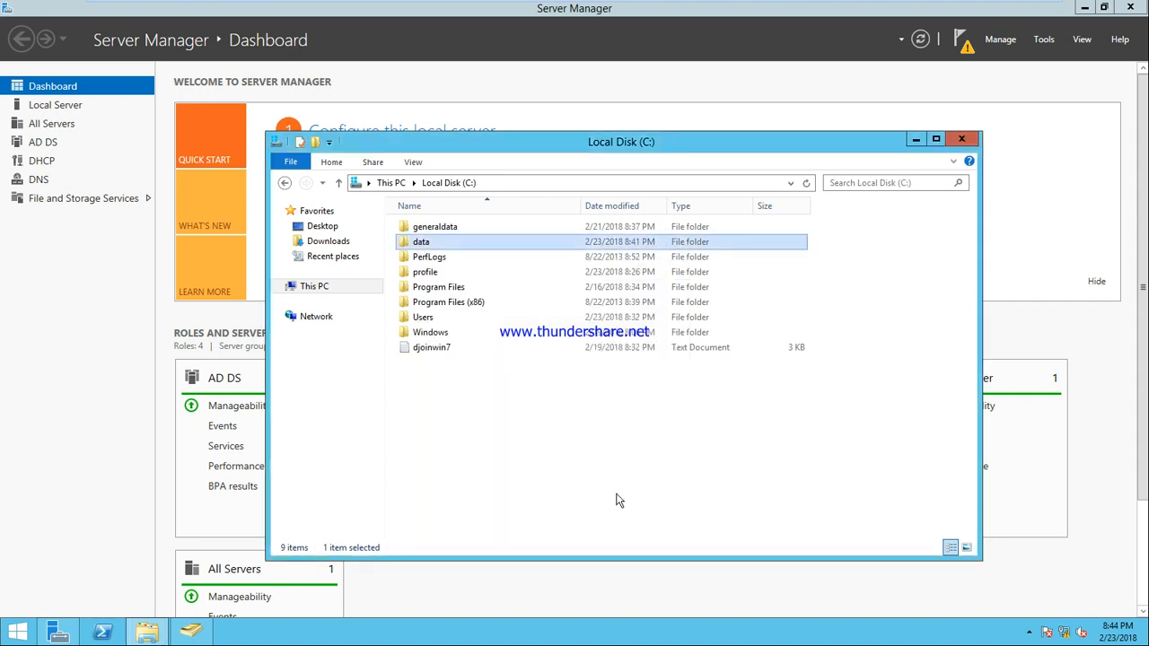
# Step: On the Windows 7 client, close the local disk window and open \\SYS1\data via Run
pyautogui.moveTo(798, 5)
pyautogui.click(765, 10)
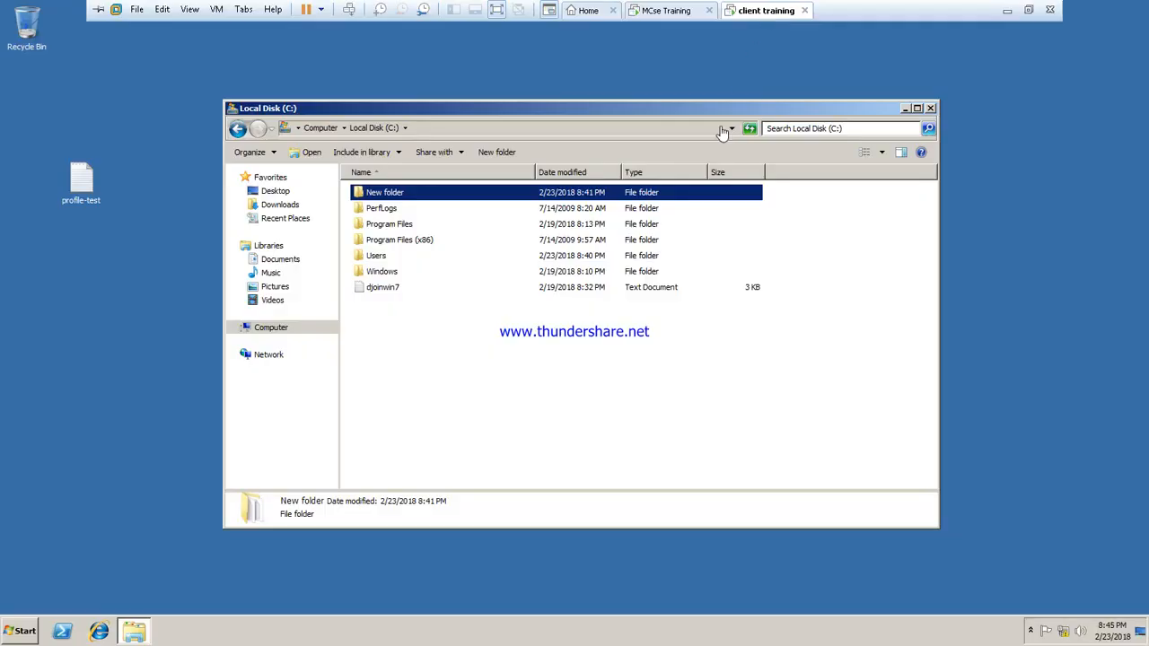
pyautogui.click(931, 107)
pyautogui.press('super+r')
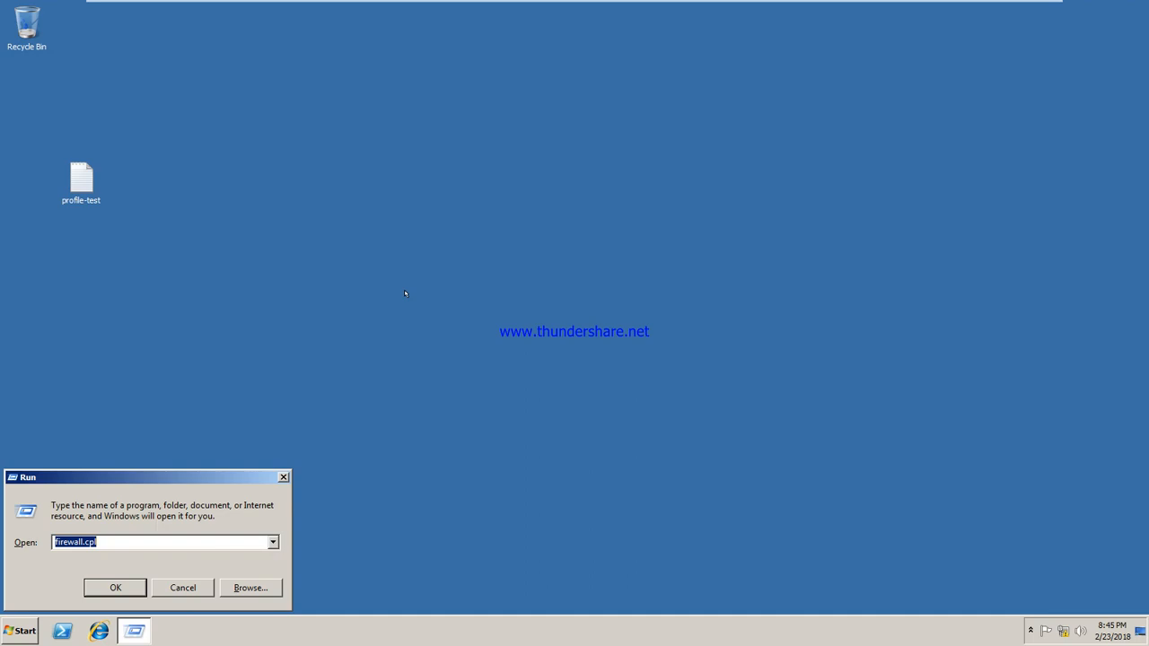
pyautogui.write('\\\\sys')
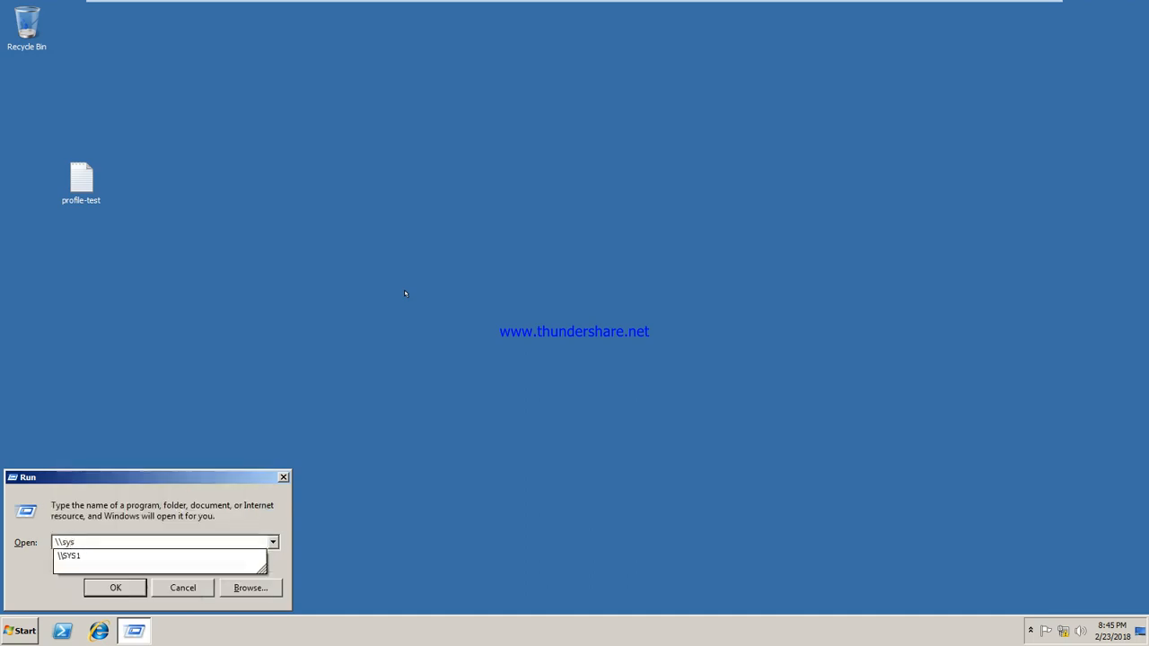
pyautogui.press('Down')
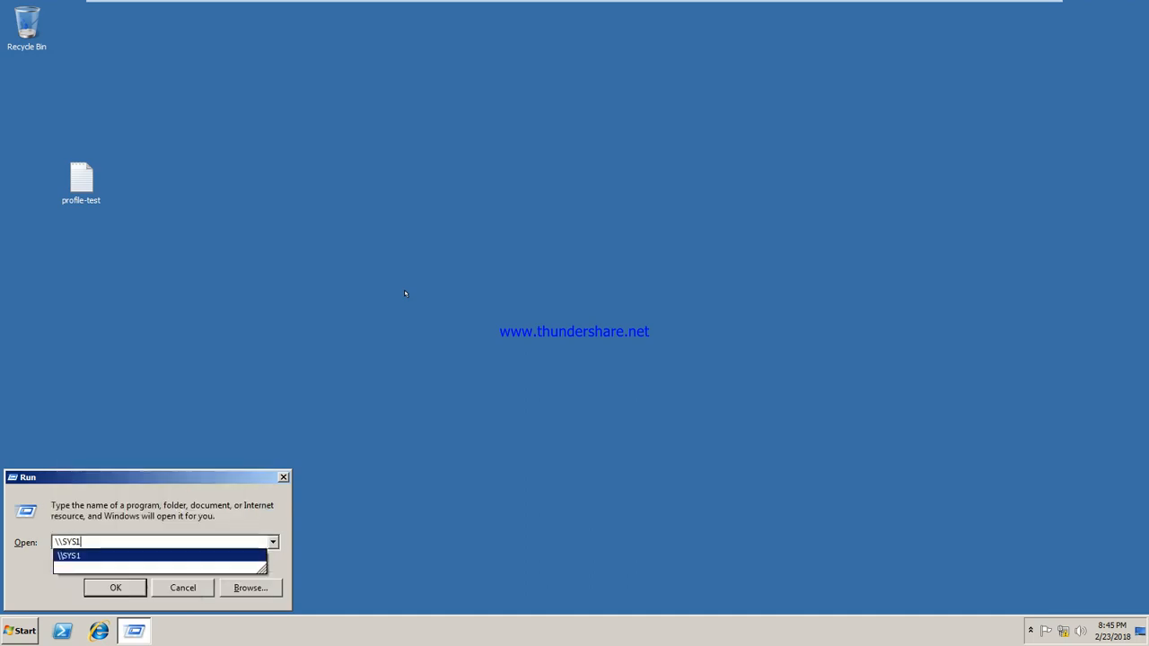
pyautogui.write('\\data')
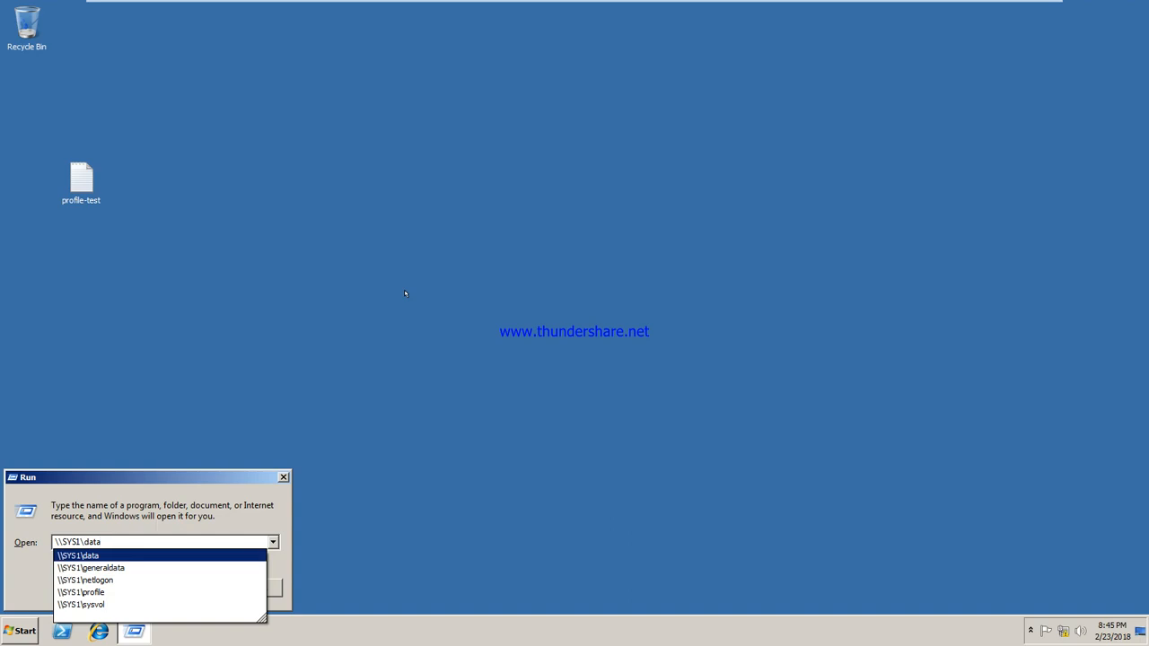
pyautogui.press('Return')
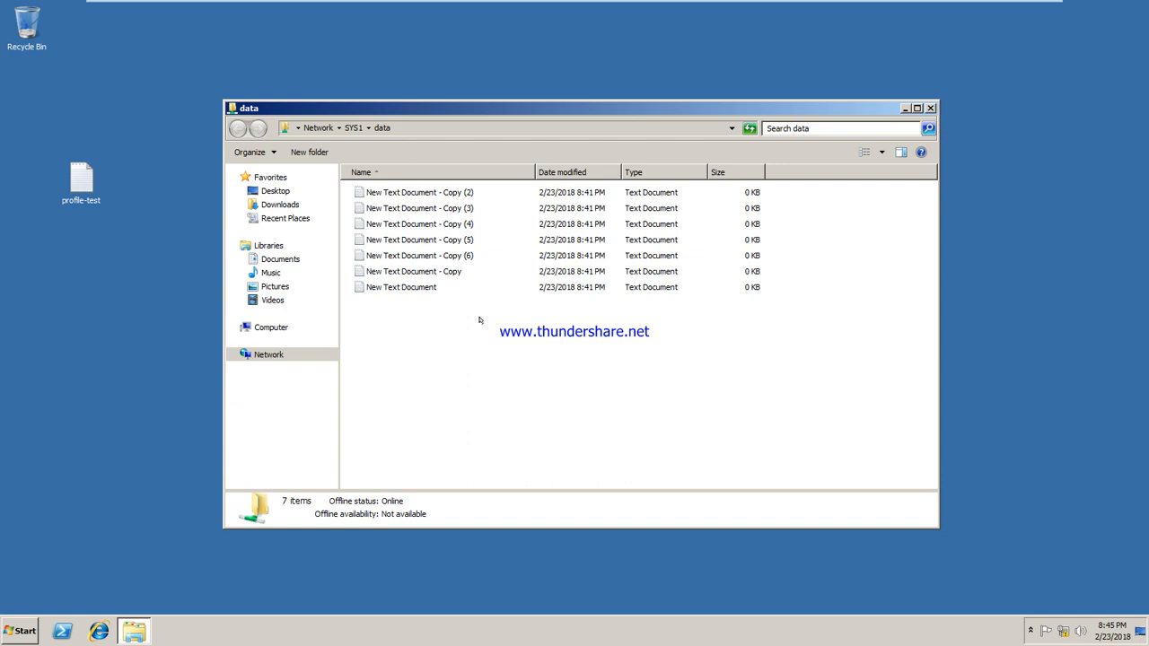
# Step: Create New Text Document (2) in the share, then return to the server
pyautogui.rightClick(480, 321)
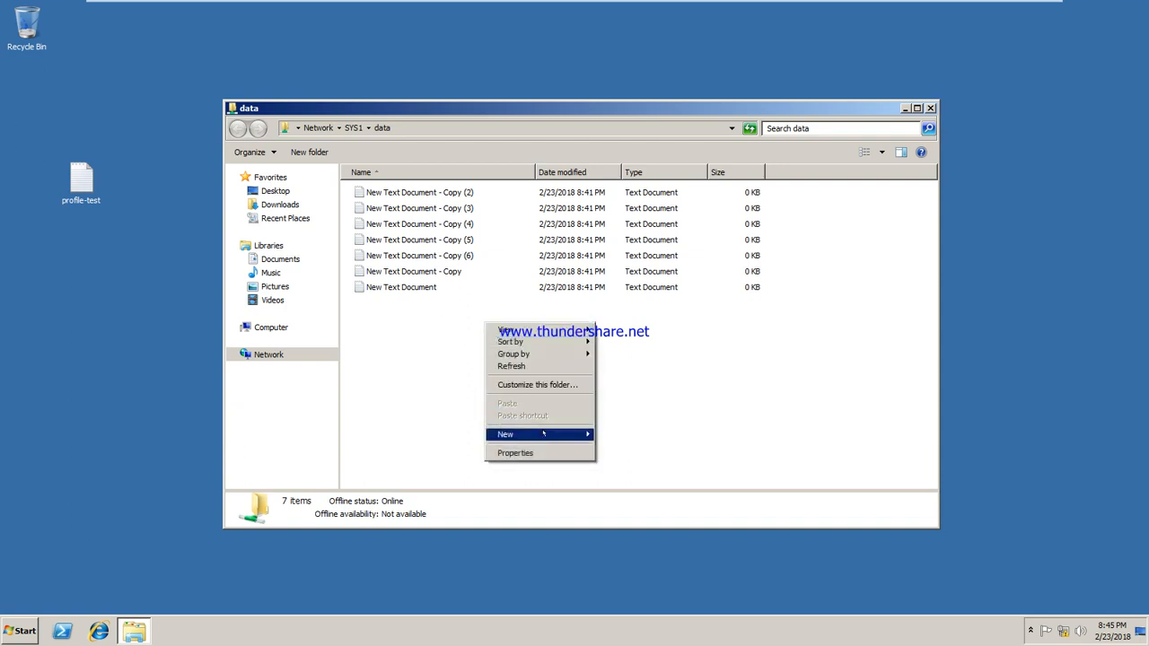
pyautogui.moveTo(543, 434)
pyautogui.click(633, 519)
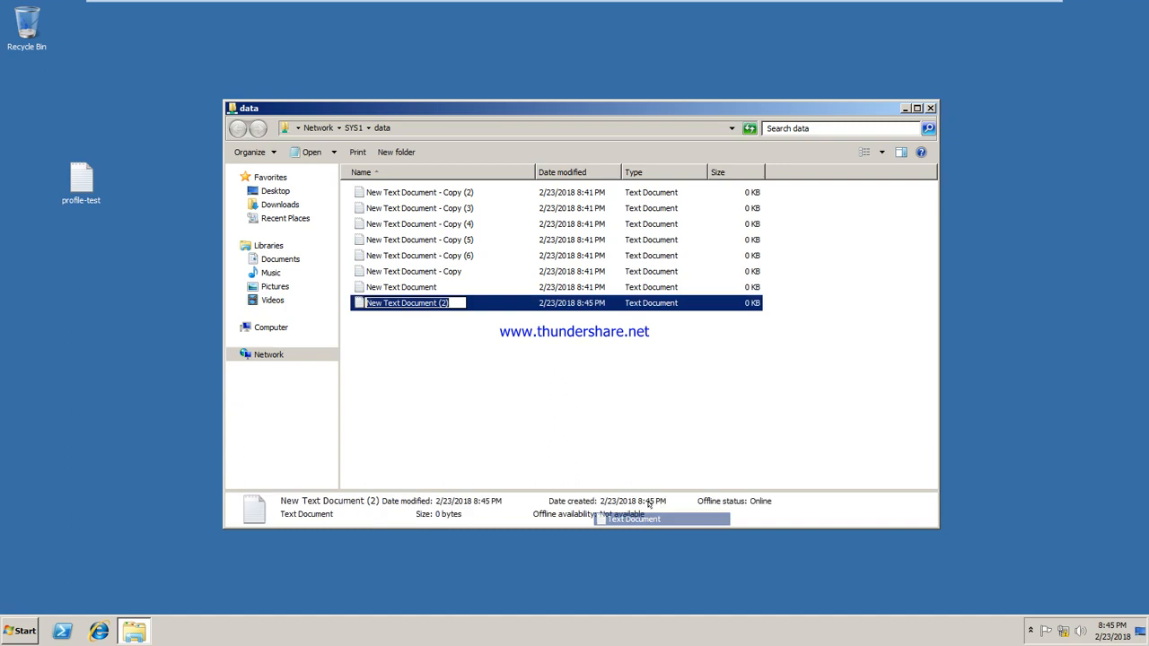
pyautogui.click(501, 306)
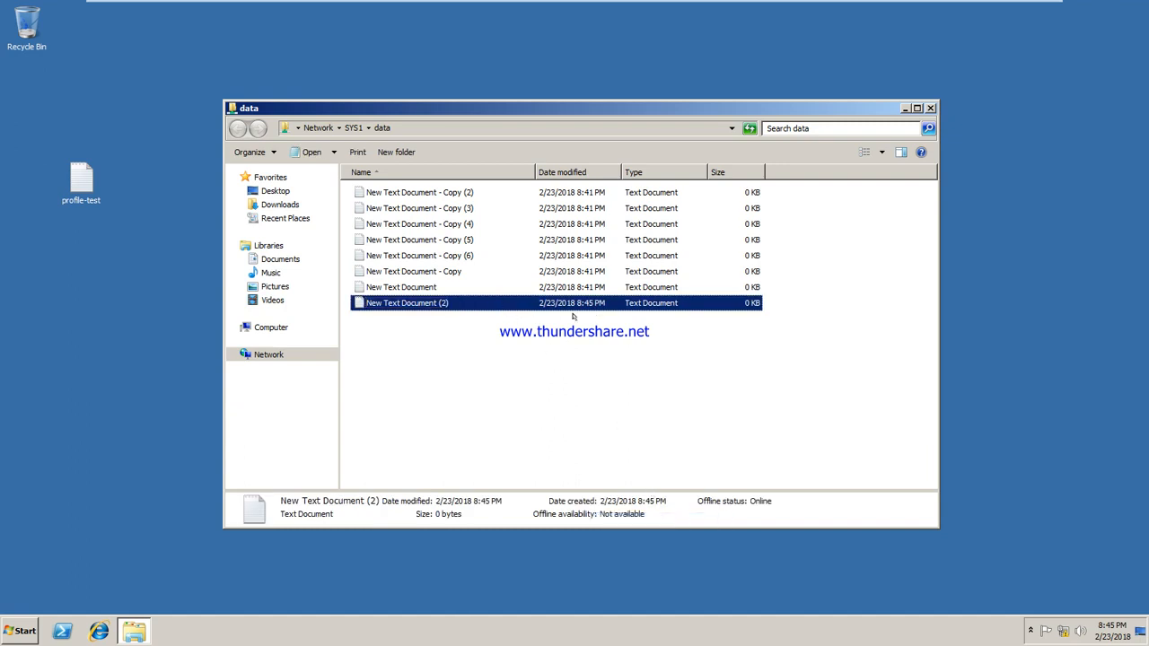
pyautogui.moveTo(642, 3)
pyautogui.click(685, 10)
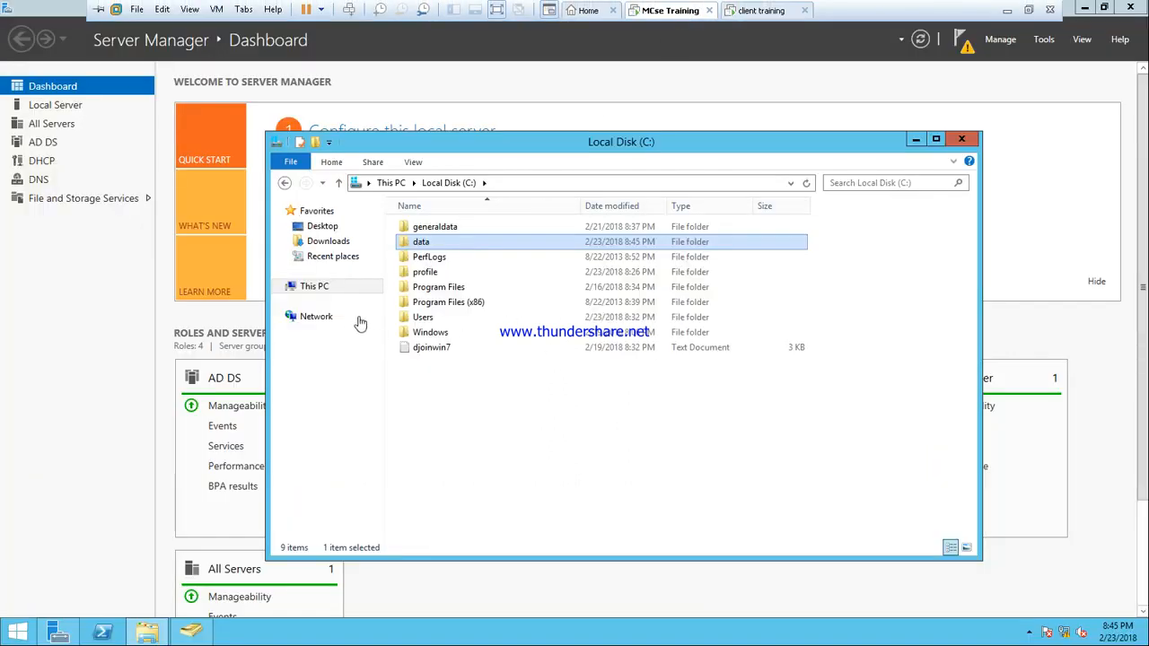
# Step: Remove Everyone from the data folder's sharing list and close its Properties
pyautogui.rightClick(439, 244)
pyautogui.click(492, 472)
pyautogui.click(503, 276)
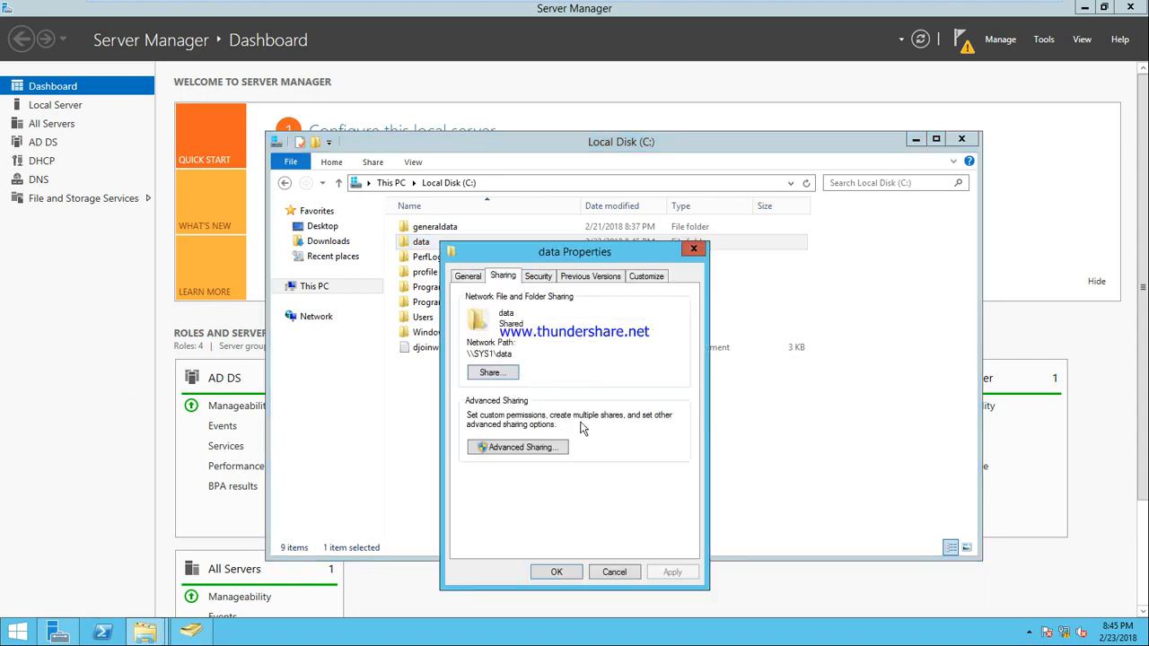
pyautogui.click(499, 374)
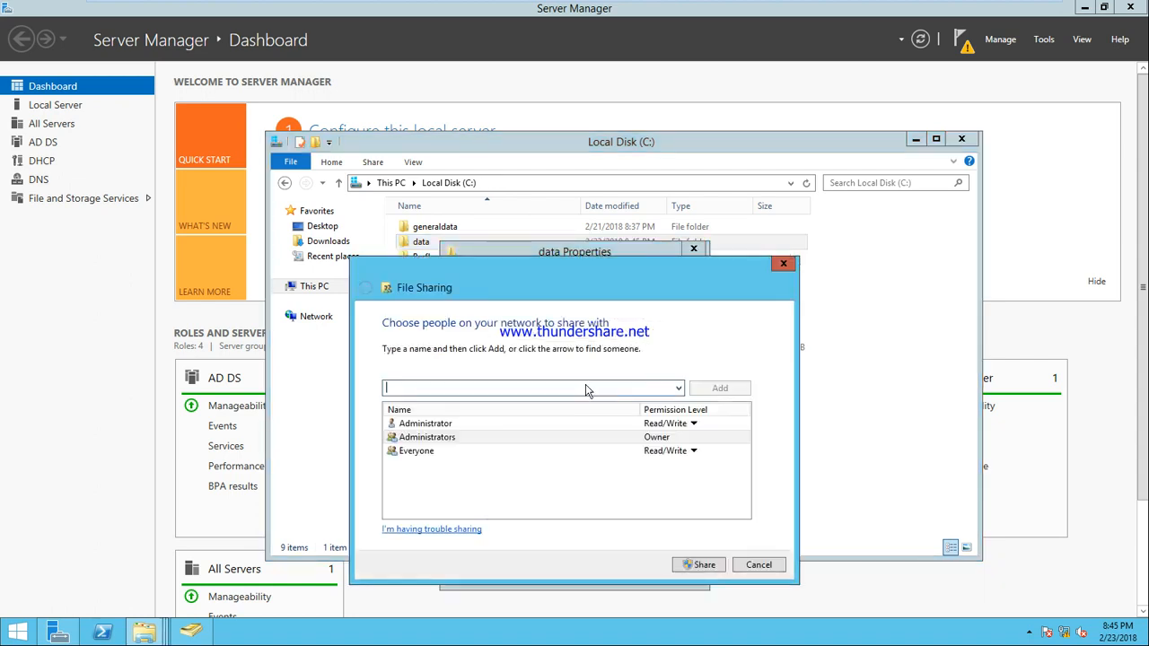
pyautogui.click(694, 452)
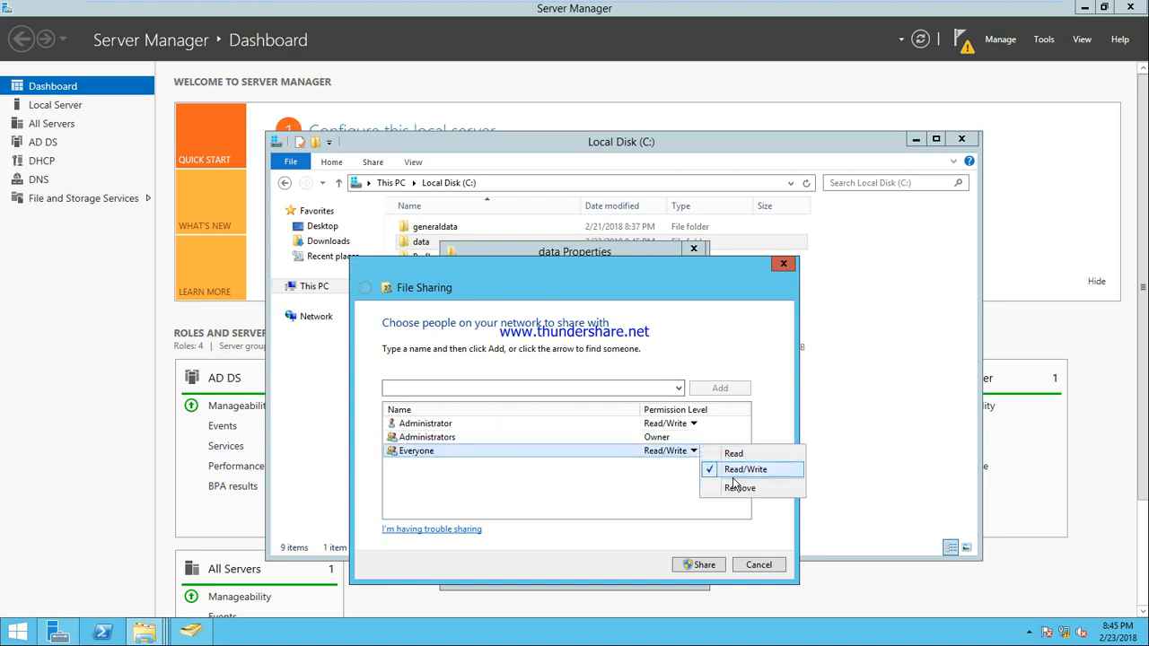
pyautogui.click(731, 486)
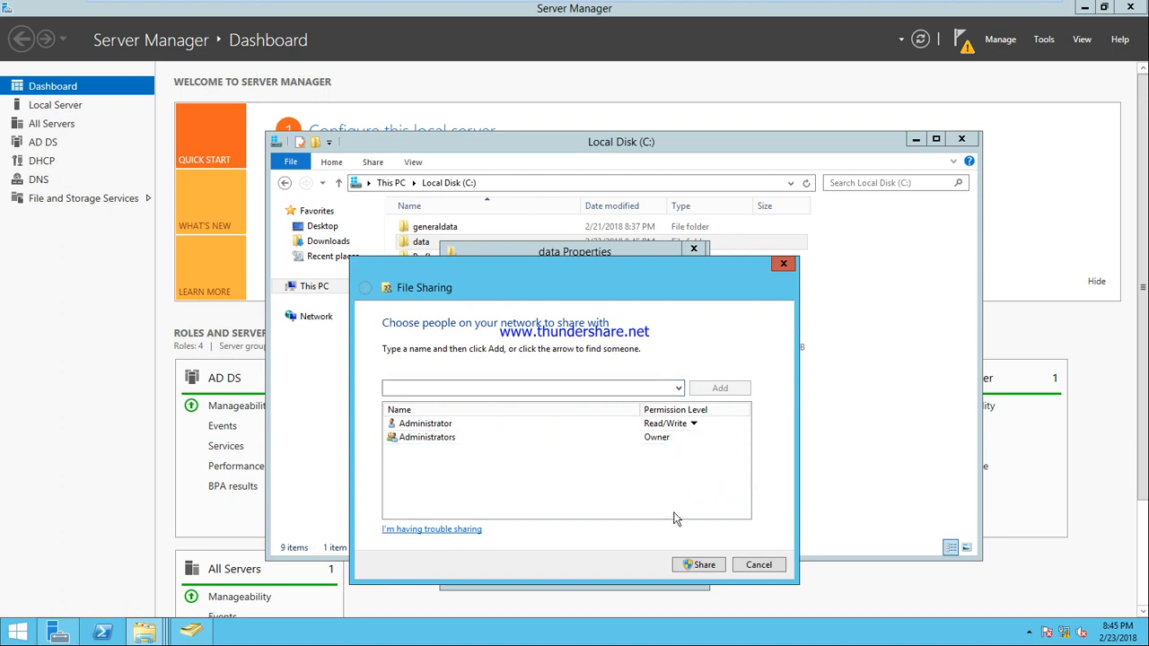
pyautogui.click(702, 565)
pyautogui.click(755, 565)
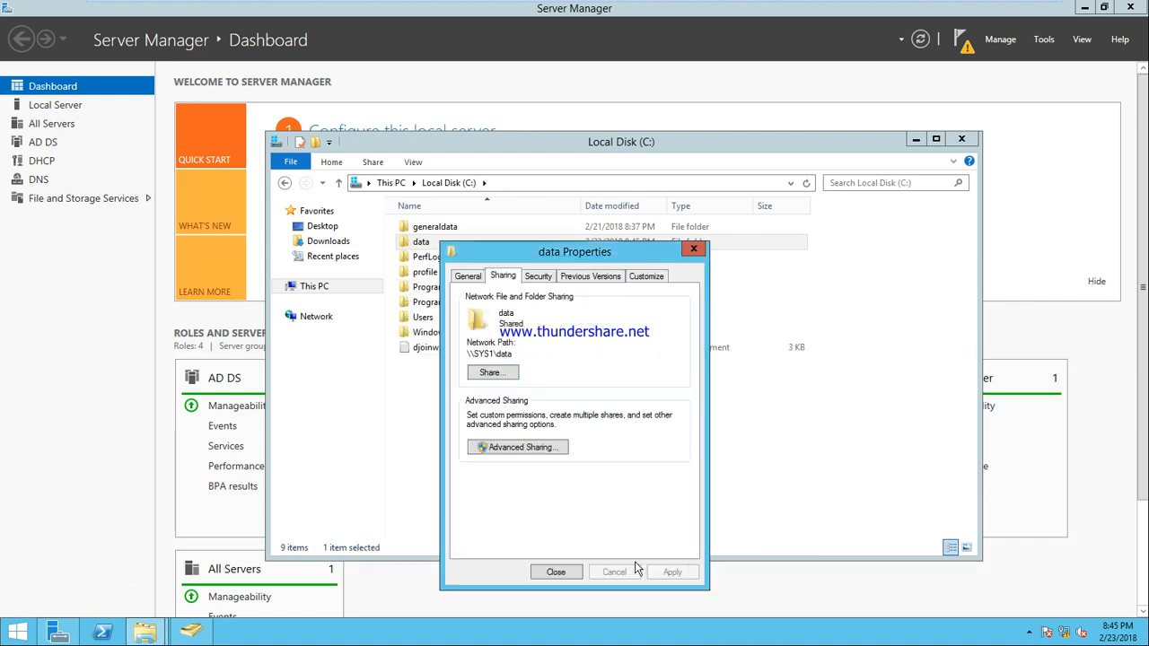
pyautogui.click(558, 572)
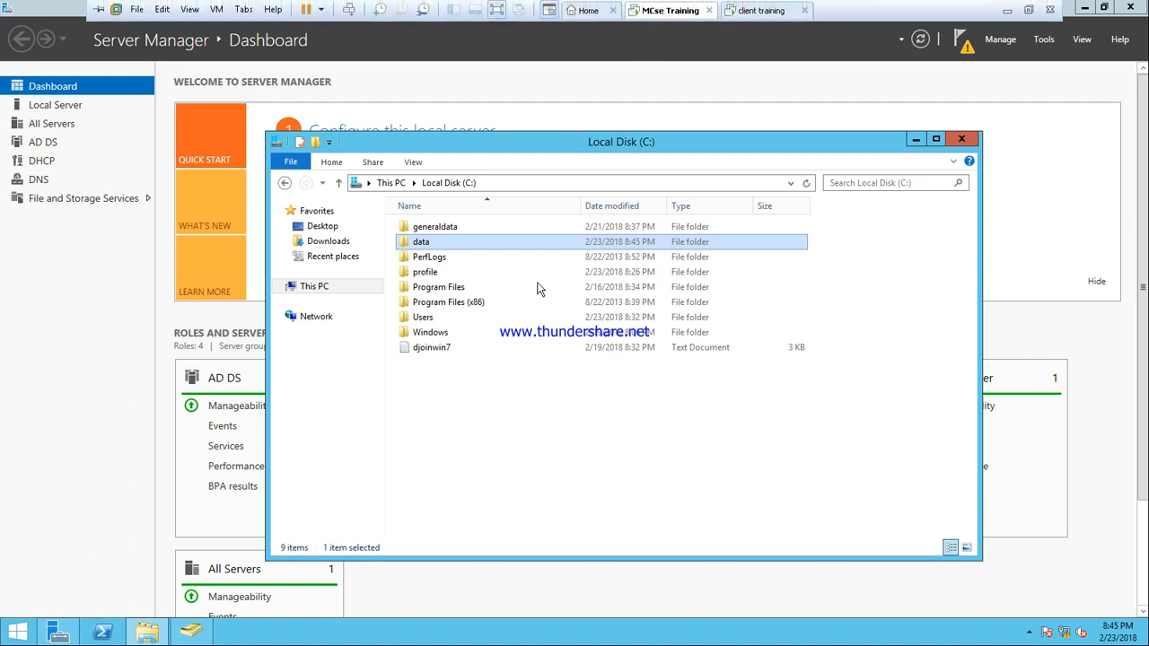
pyautogui.click(761, 10)
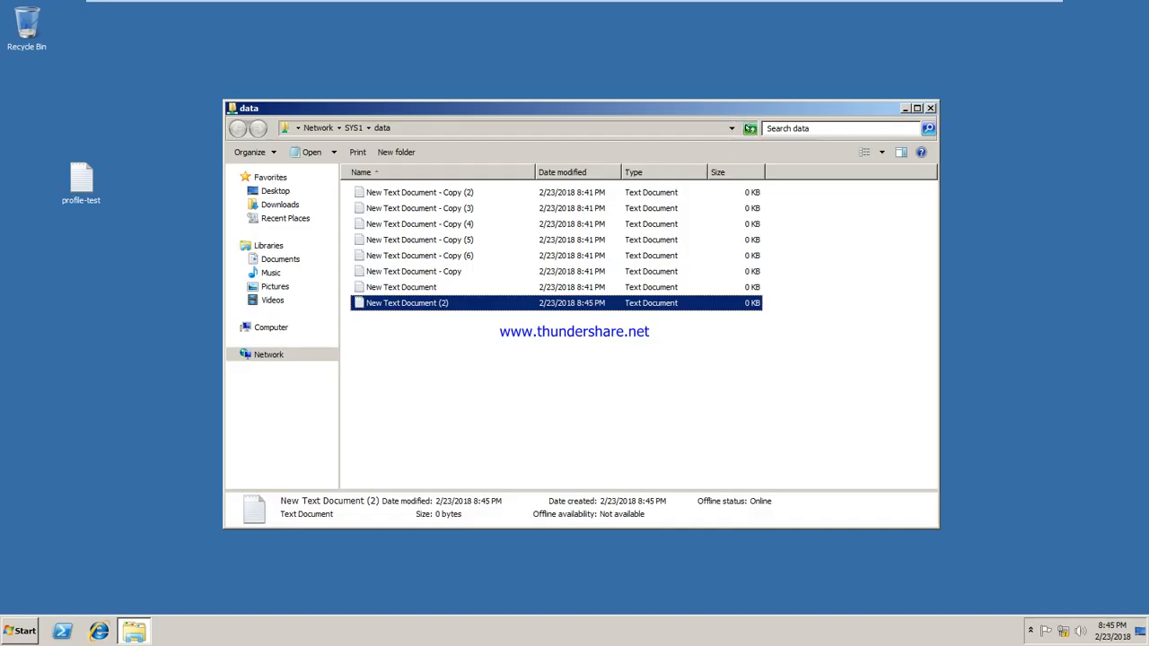
pyautogui.click(749, 129)
pyautogui.click(725, 331)
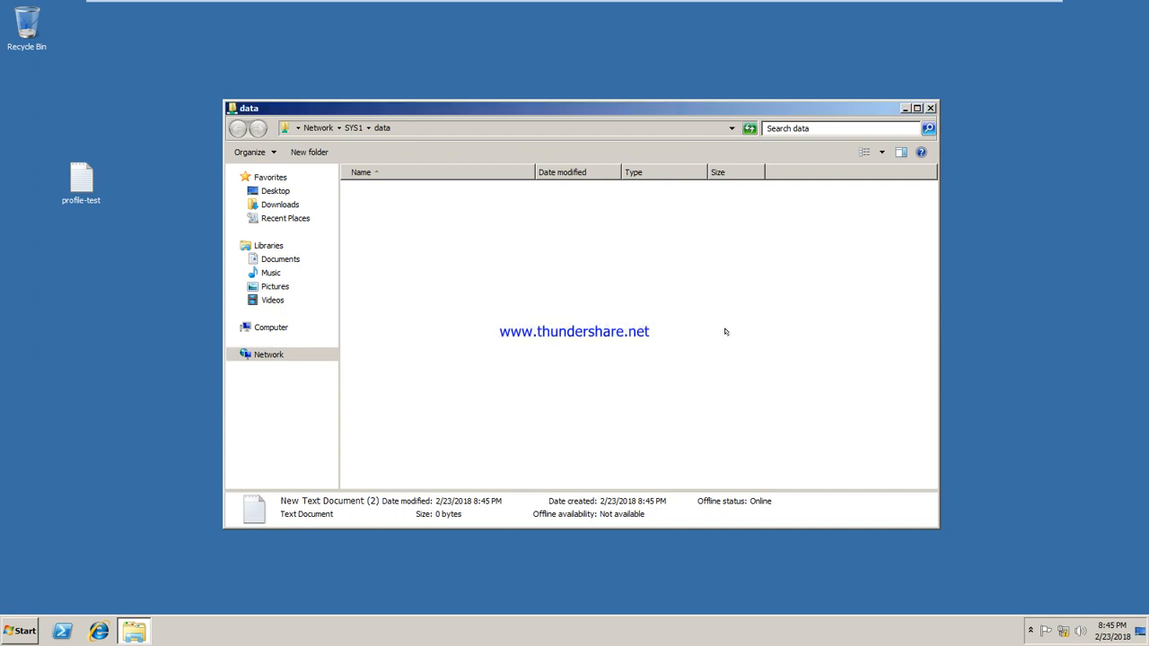
pyautogui.click(930, 107)
pyautogui.rightClick(479, 176)
pyautogui.click(504, 209)
pyautogui.press('super+r')
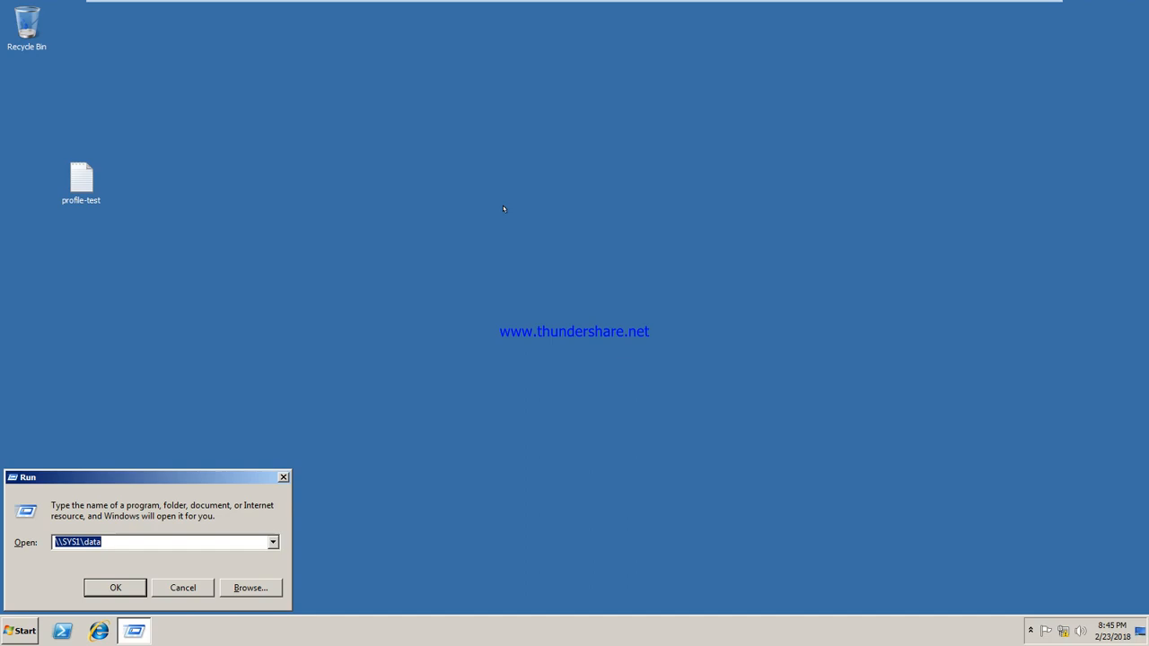
pyautogui.press('Return')
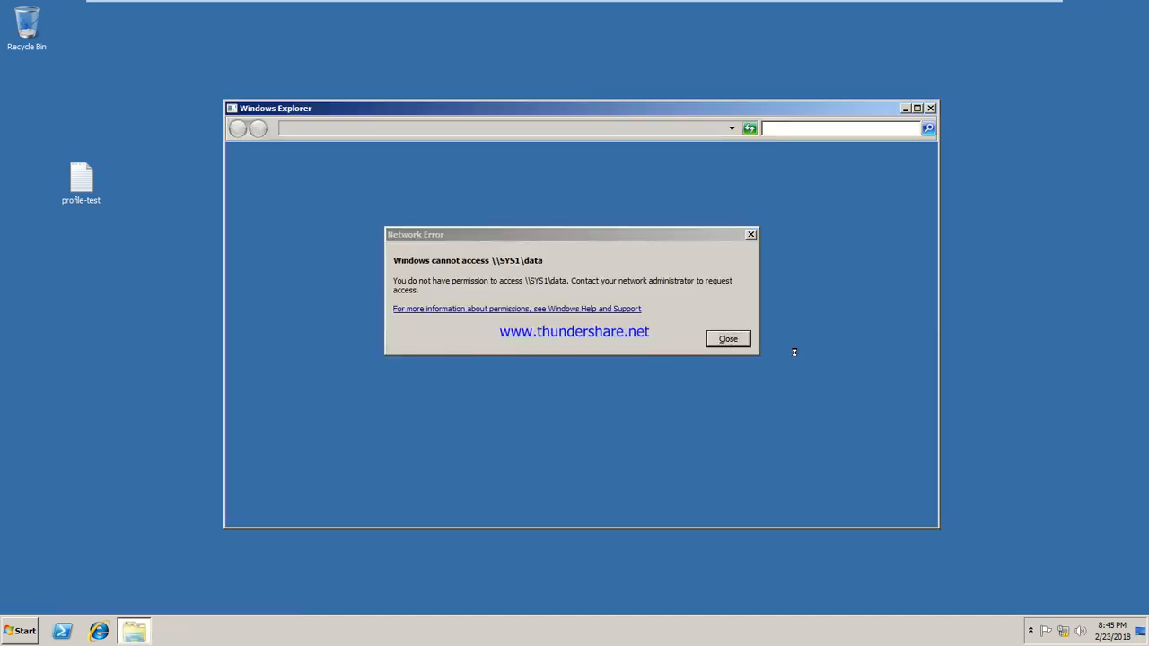
pyautogui.click(728, 338)
pyautogui.moveTo(588, 9)
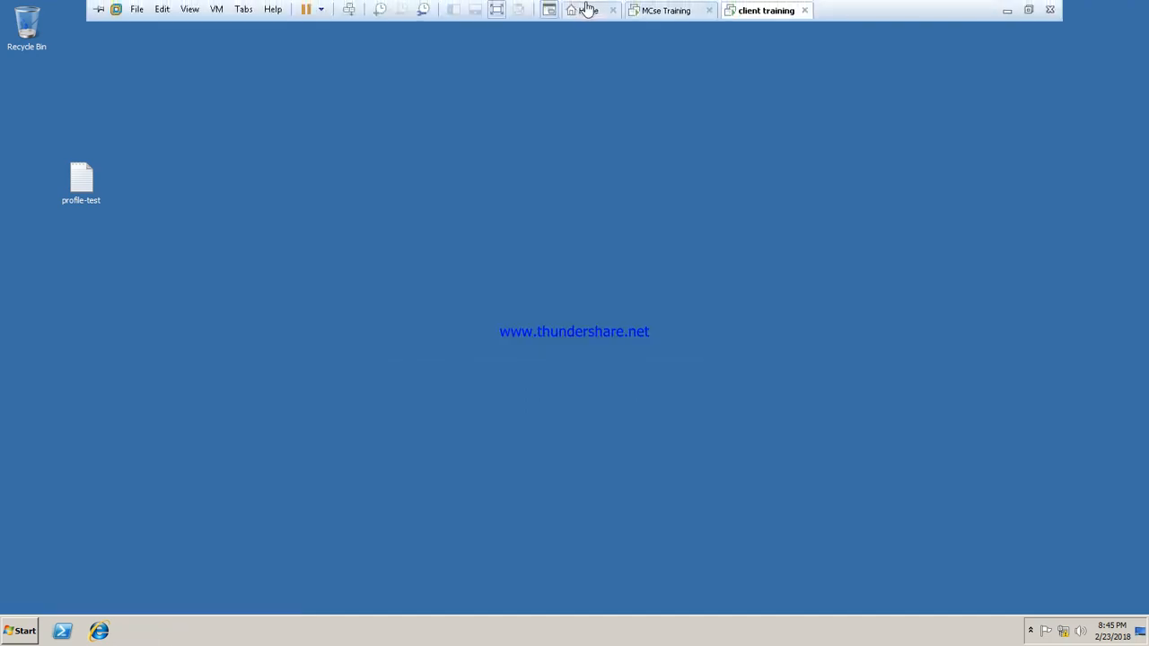
pyautogui.click(662, 11)
# Step: Open the data folder's Share wizard and add users u1 and u7
pyautogui.rightClick(425, 244)
pyautogui.click(489, 469)
pyautogui.click(489, 275)
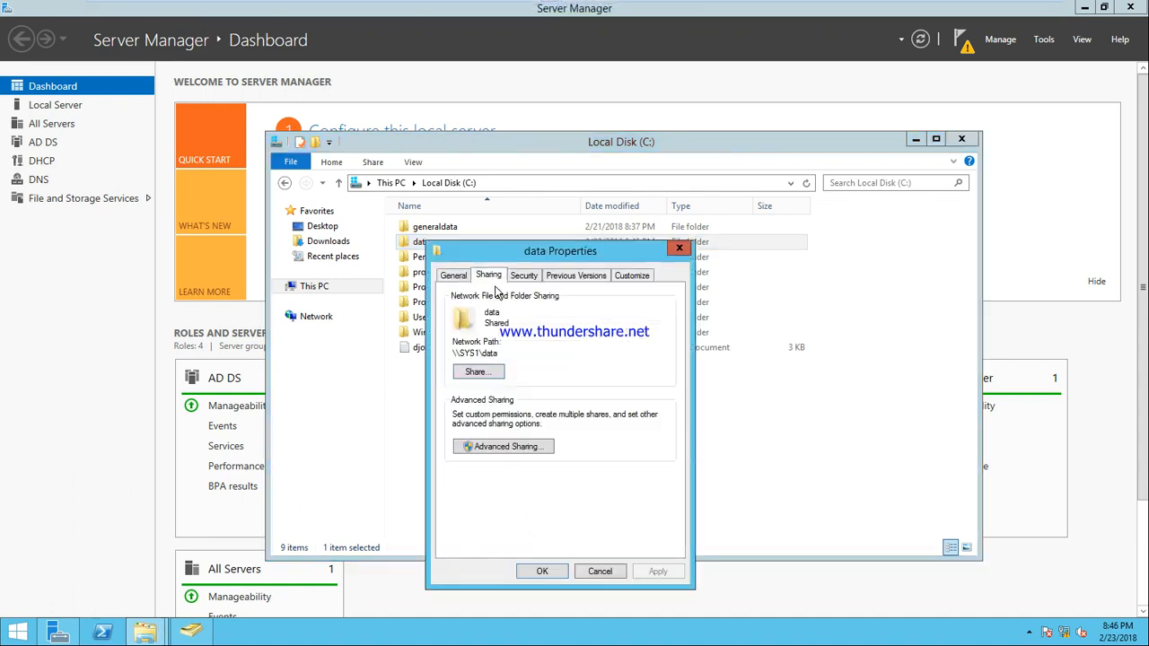
pyautogui.click(479, 371)
pyautogui.click(665, 388)
pyautogui.click(620, 410)
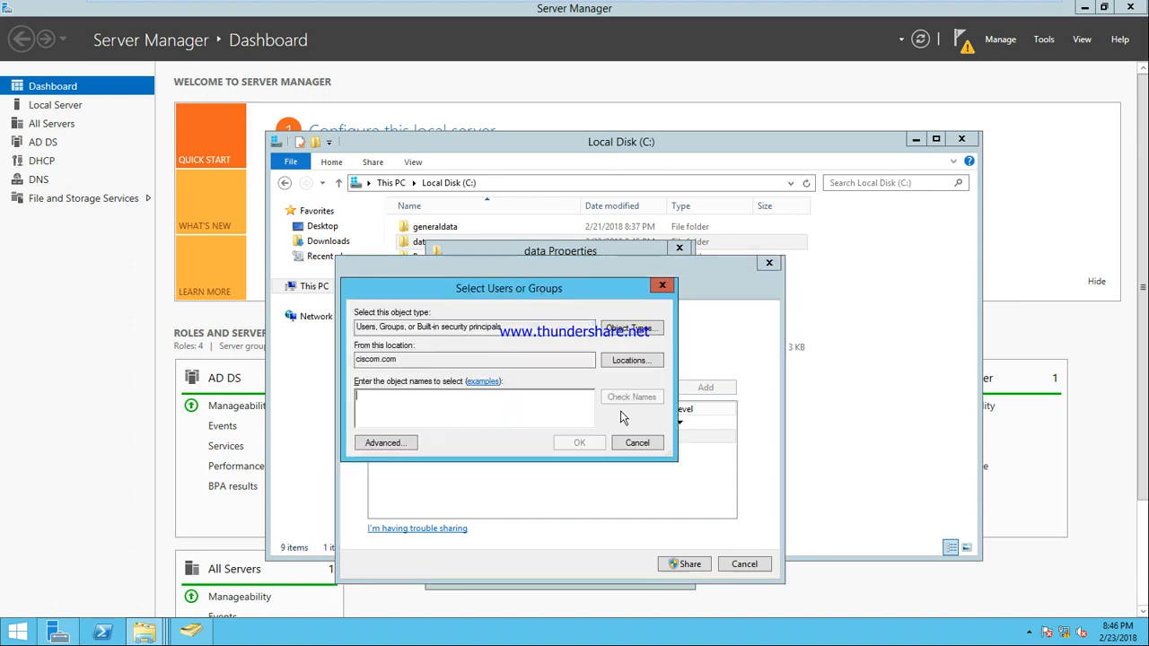
pyautogui.write('u1')
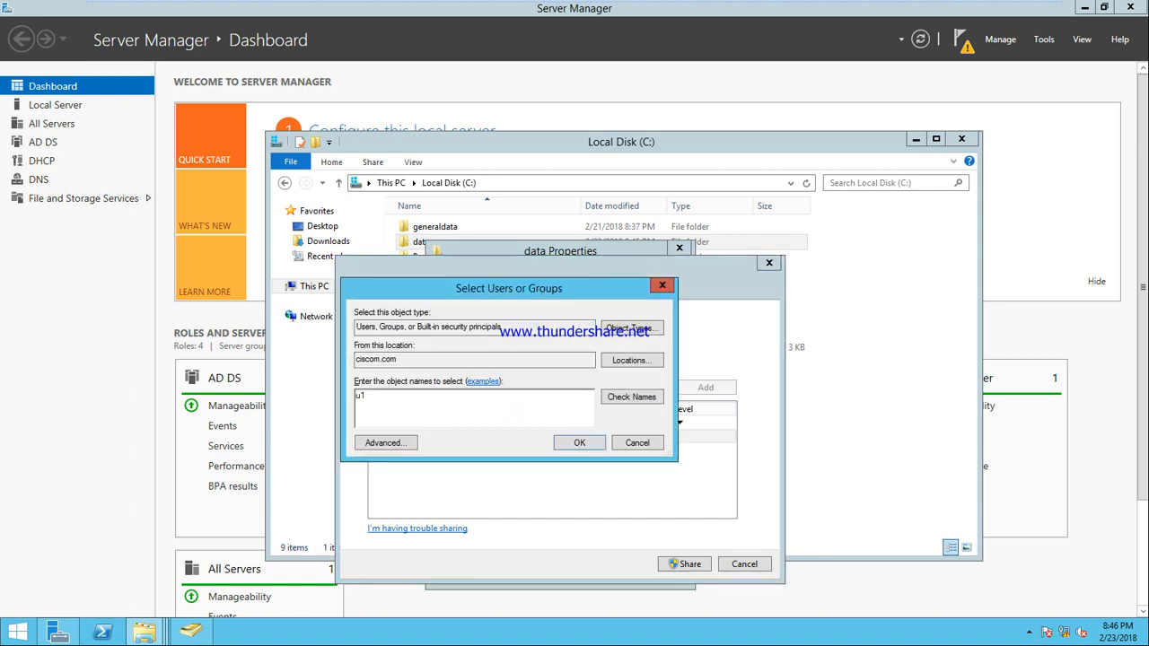
pyautogui.click(644, 398)
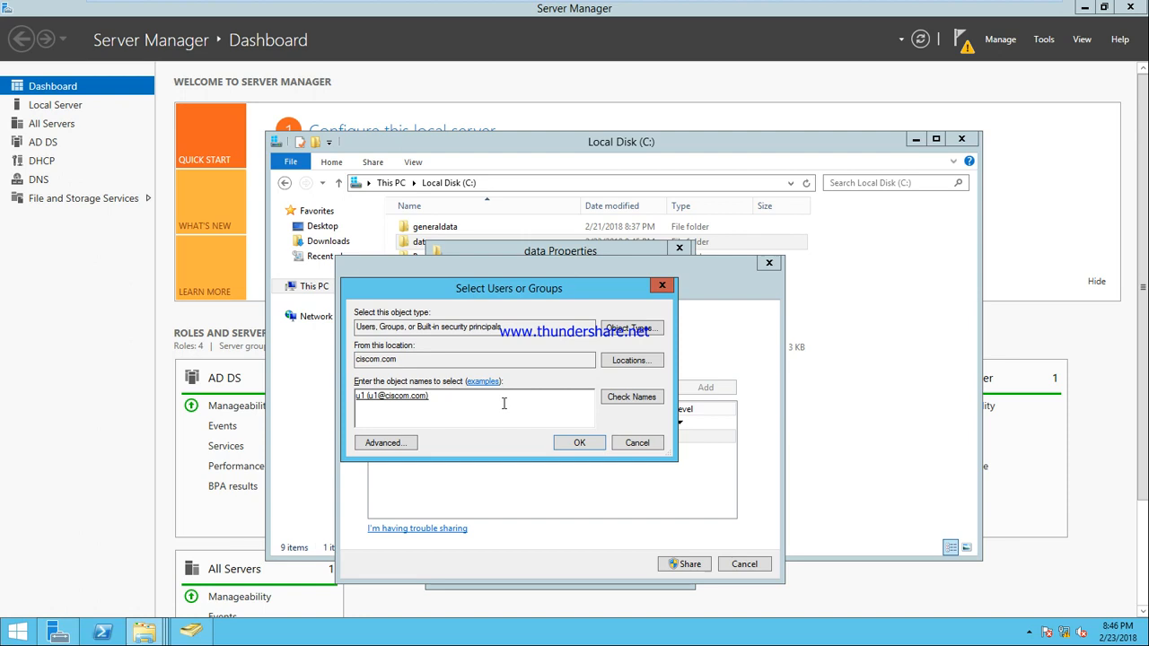
pyautogui.click(640, 395)
pyautogui.click(596, 444)
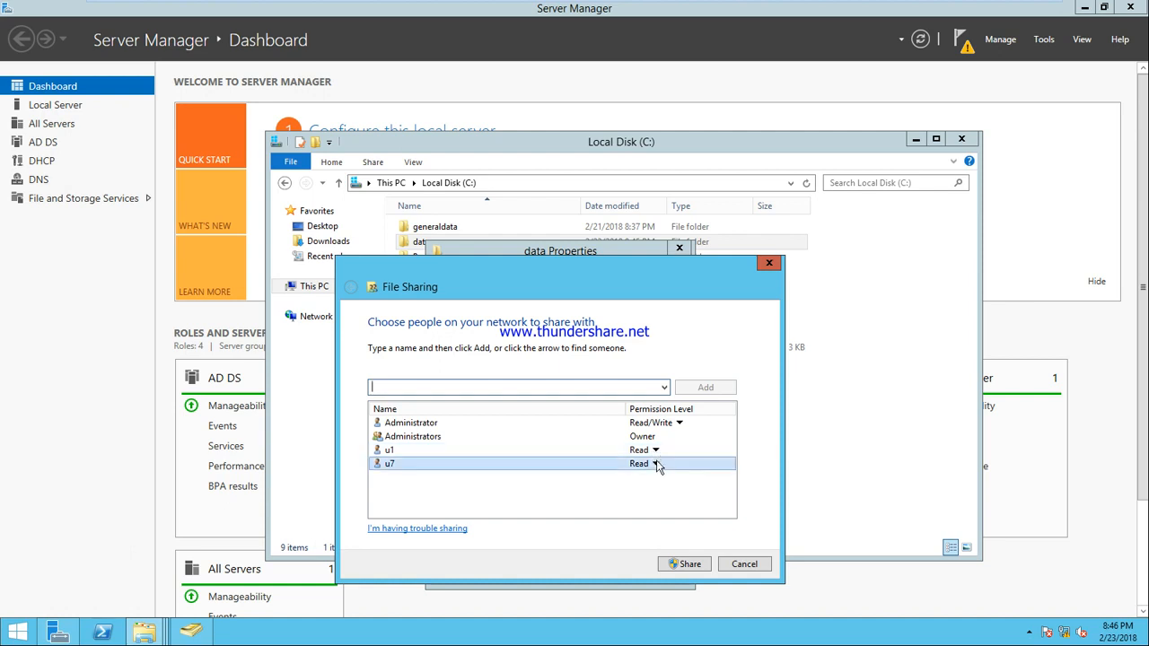
# Step: Give u7 Read/Write, finish sharing, close Properties, and switch to the client
pyautogui.click(655, 463)
pyautogui.click(671, 481)
pyautogui.click(686, 567)
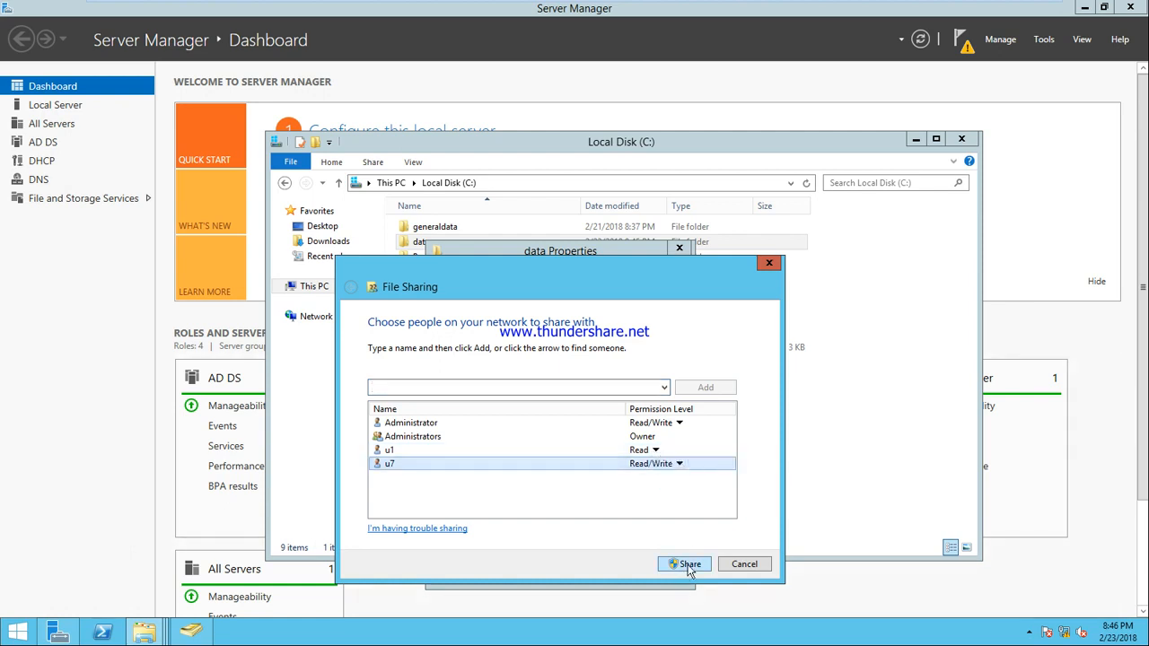
pyautogui.click(743, 569)
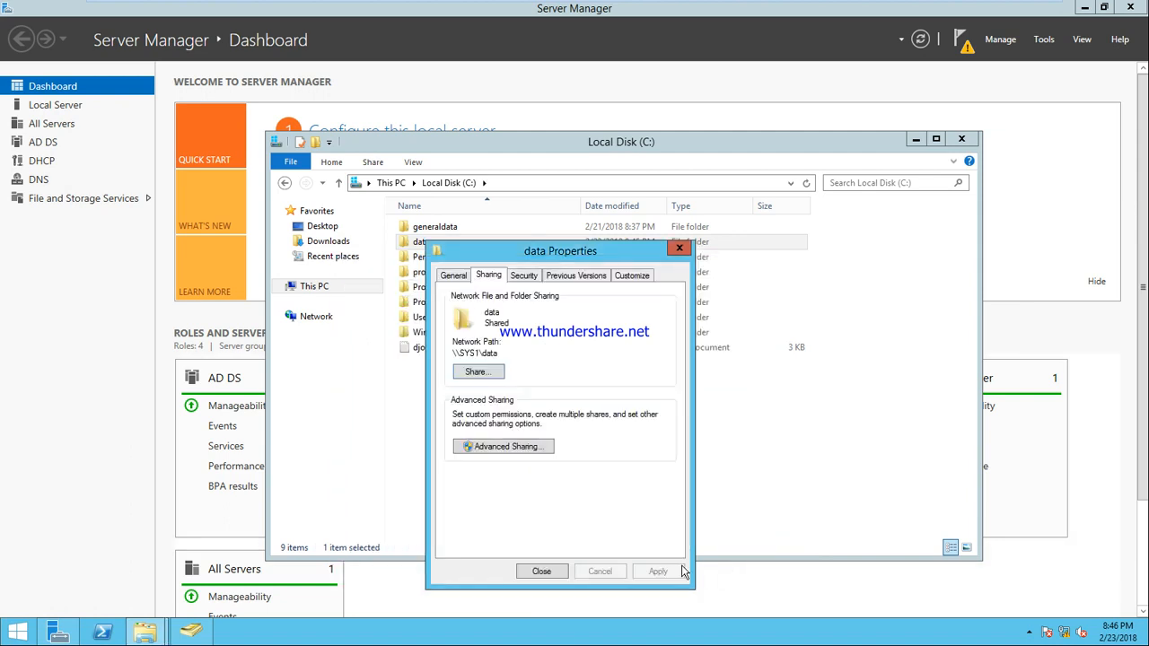
pyautogui.click(542, 571)
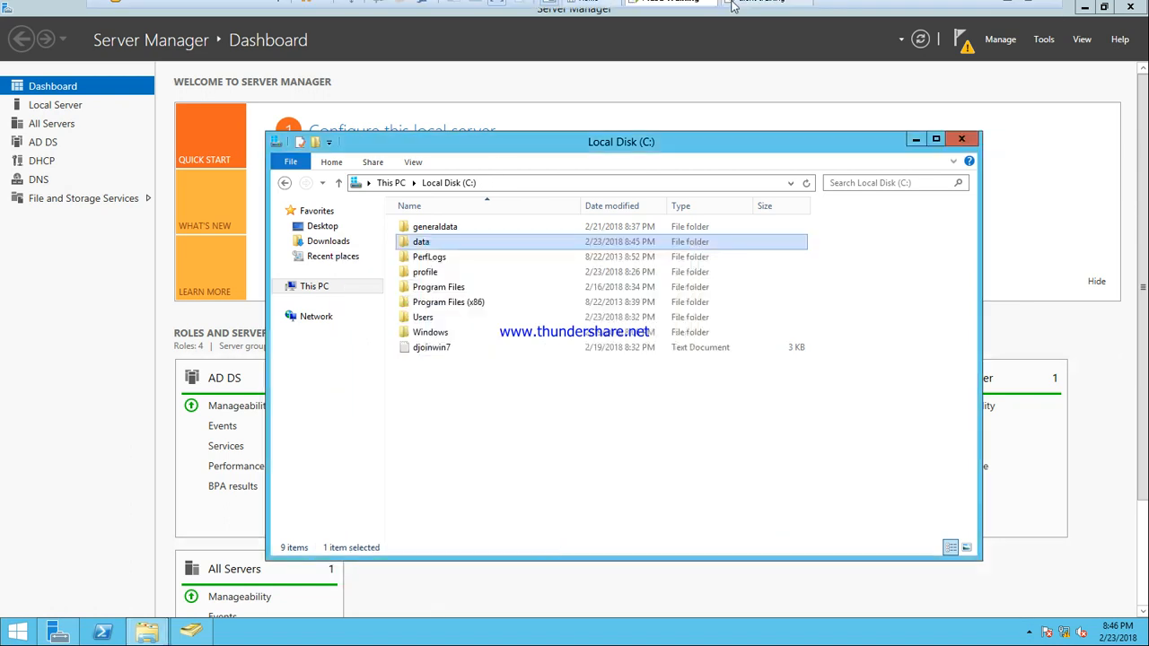
pyautogui.click(763, 10)
# Step: Open \\SYS1\data, create a new text document, then delete it
pyautogui.press('super+r')
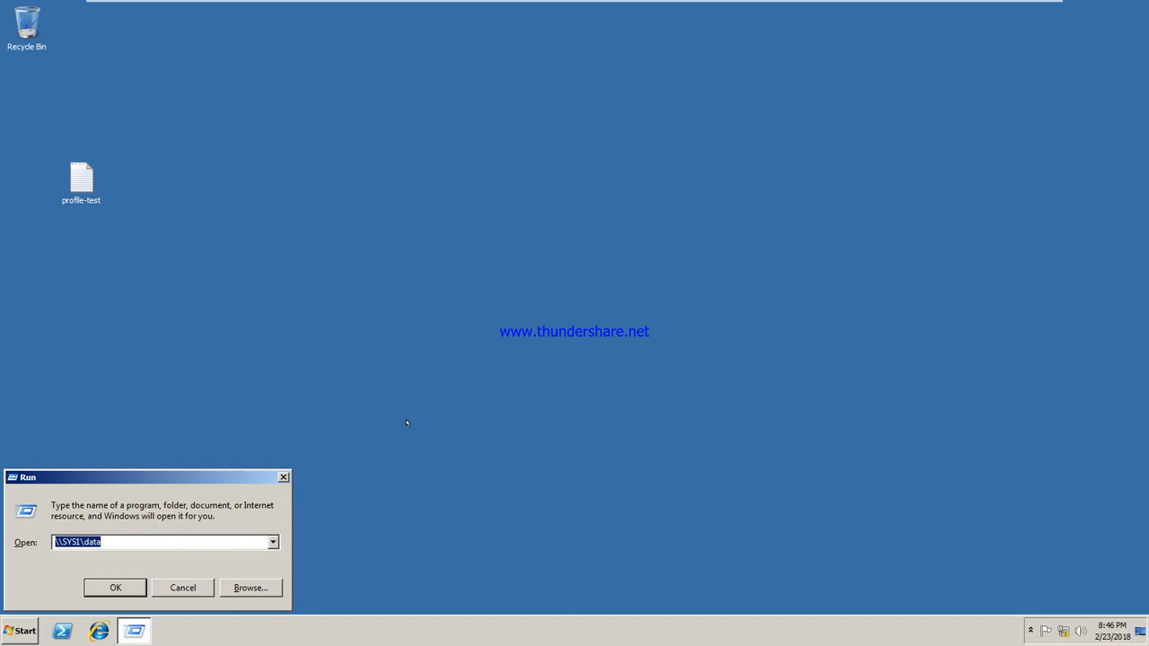
pyautogui.press('Return')
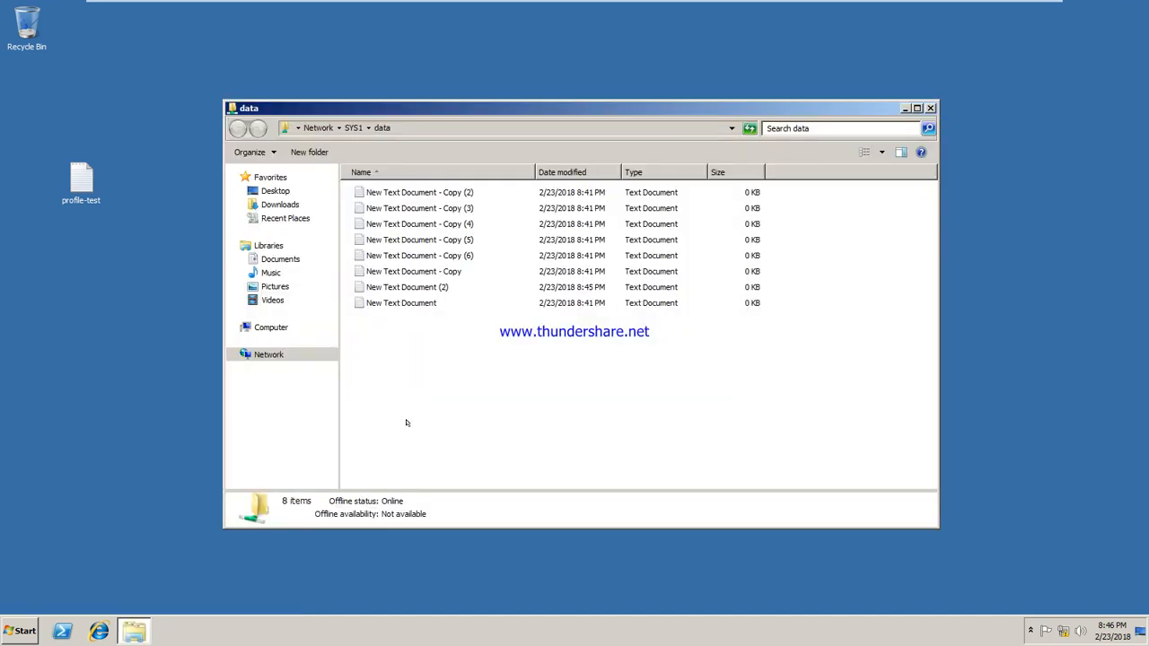
pyautogui.rightClick(499, 346)
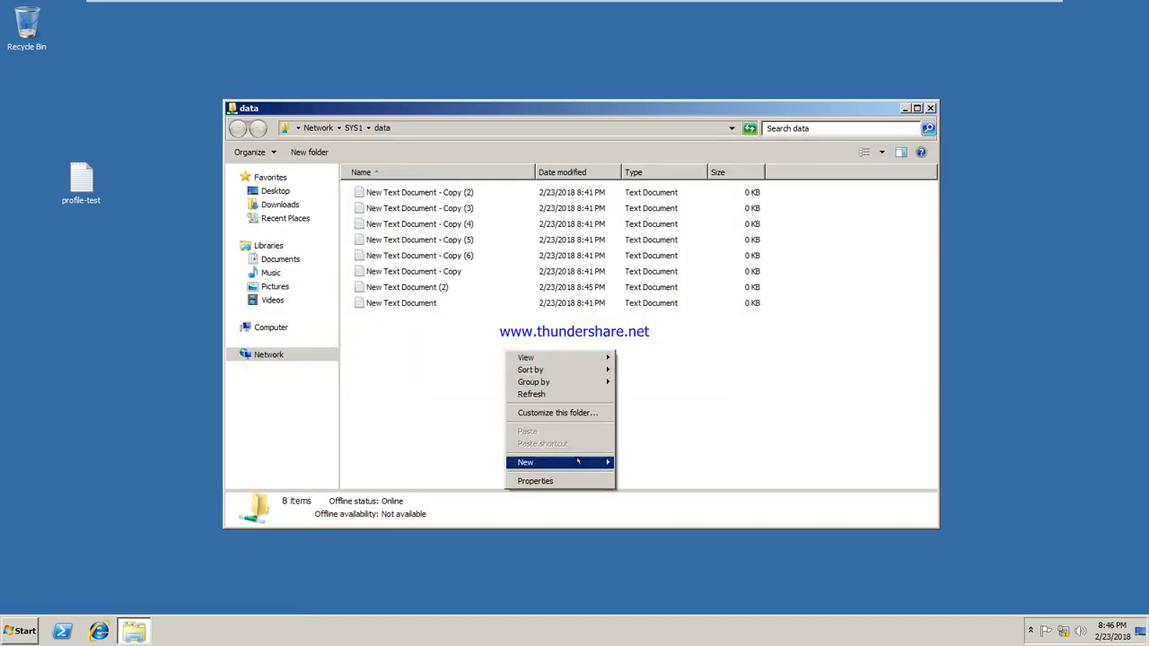
pyautogui.moveTo(603, 461)
pyautogui.click(654, 547)
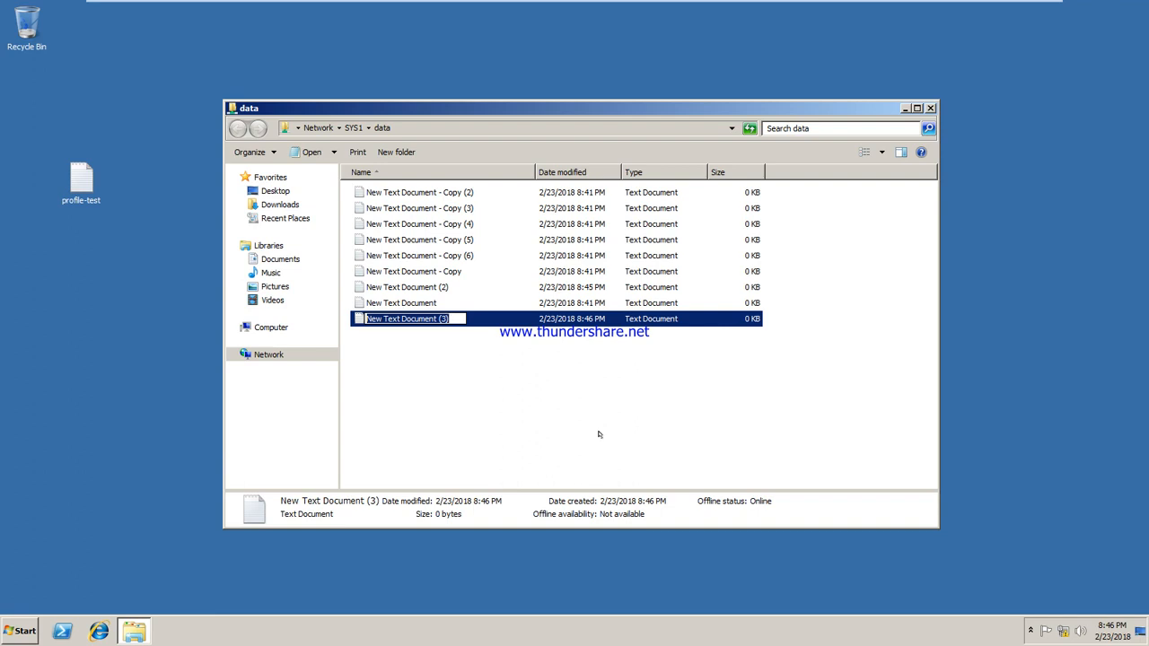
pyautogui.press('Return')
pyautogui.press('Delete')
pyautogui.press('Return')
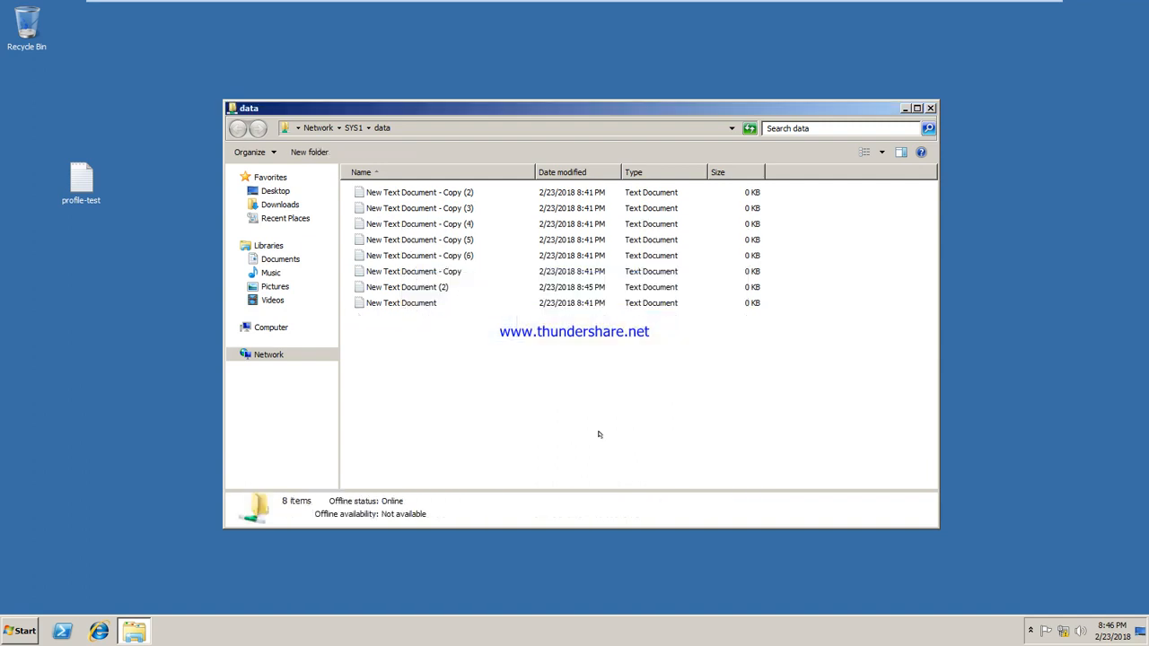
# Step: Type 'khgfjgdjgfd' into New Text Document, save it, reopen to check, and close the share
pyautogui.doubleClick(428, 303)
pyautogui.write('khgfjgdjgfd')
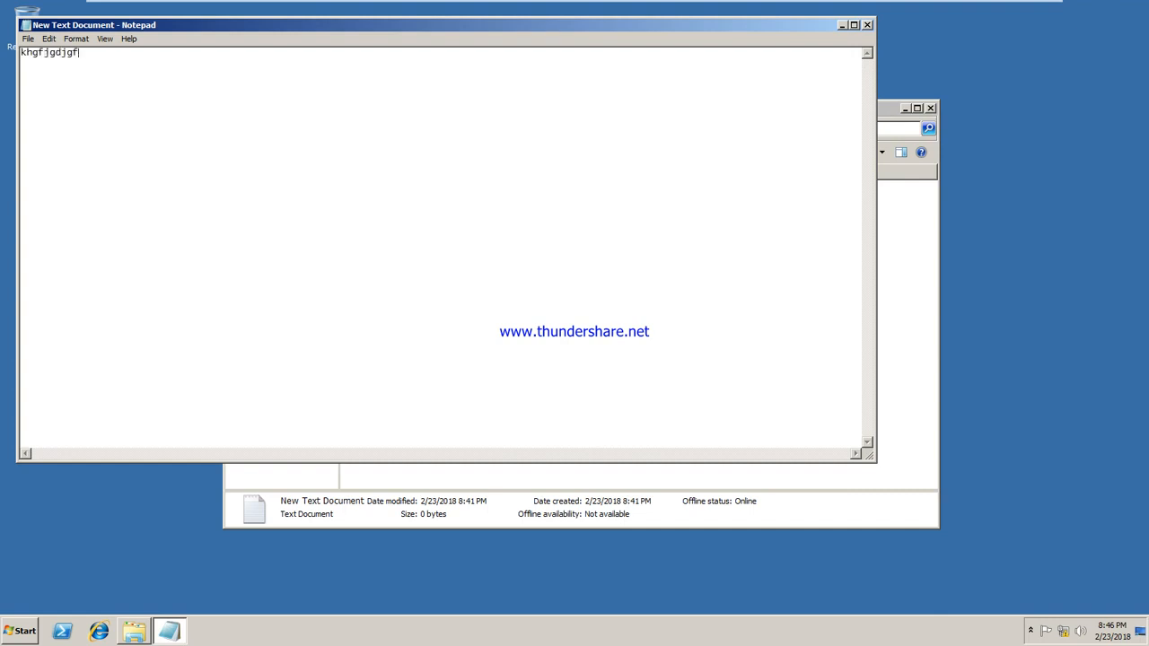
pyautogui.click(867, 25)
pyautogui.click(558, 324)
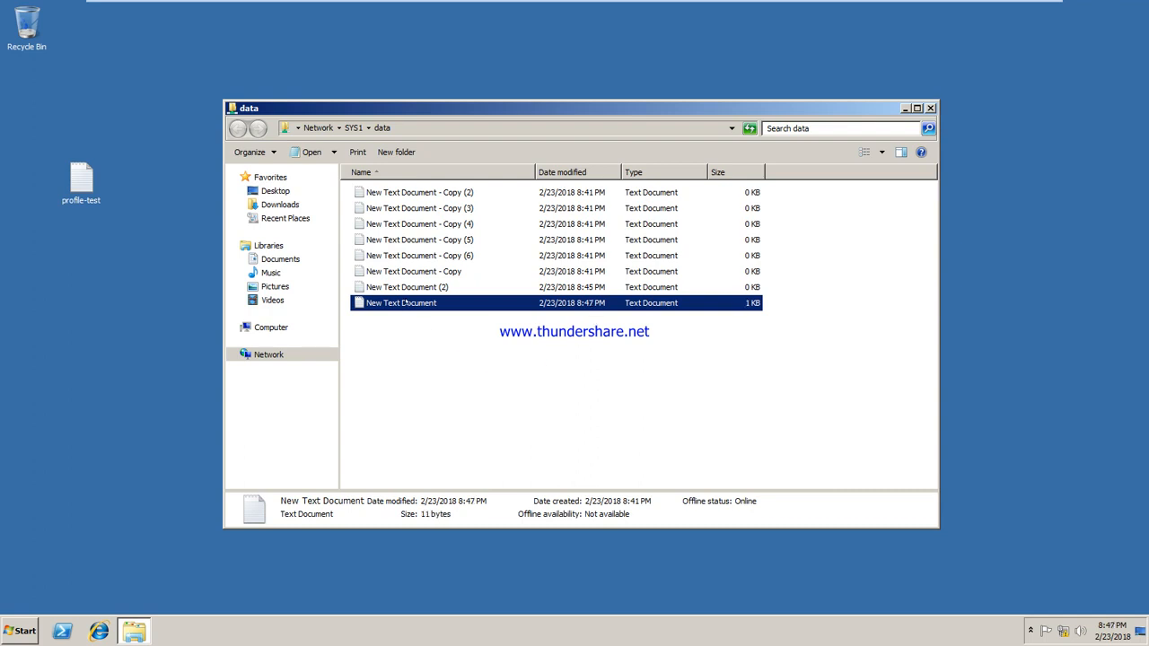
pyautogui.doubleClick(405, 302)
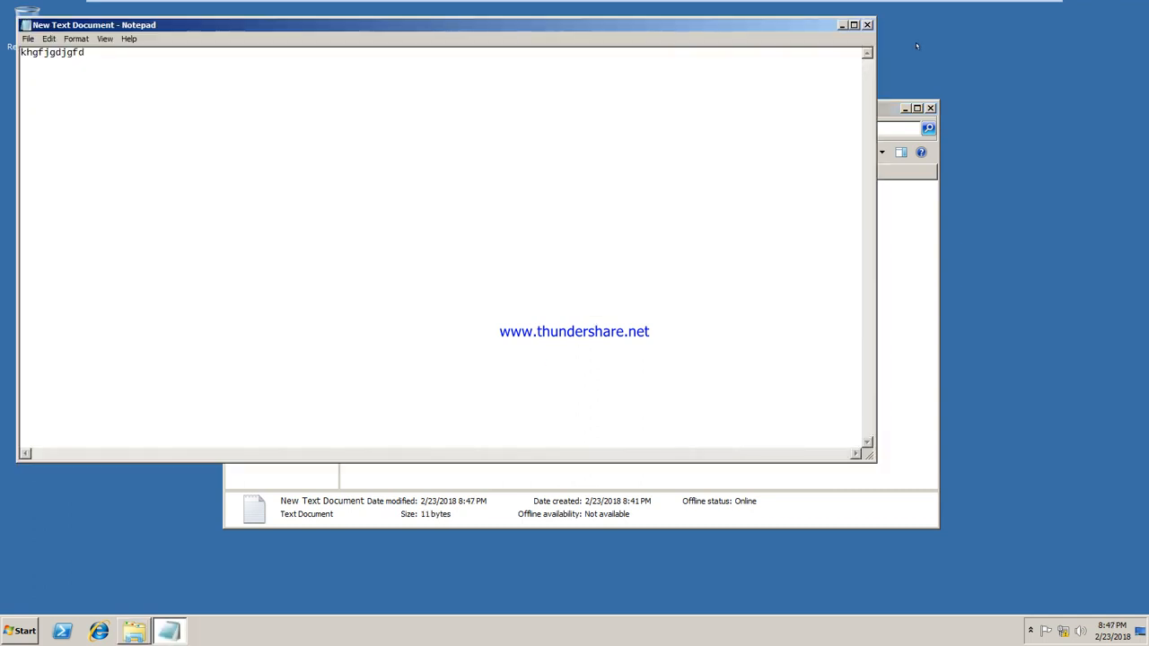
pyautogui.click(866, 23)
pyautogui.click(928, 106)
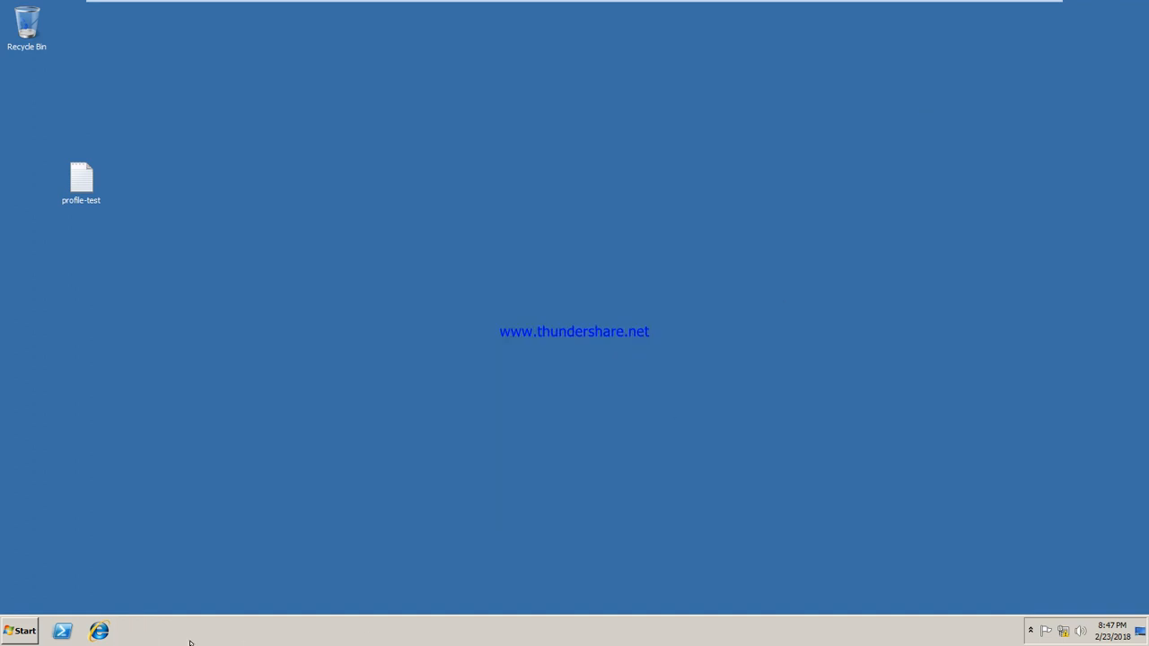
# Step: Log off the current user from the Start menu's shut-down options
pyautogui.click(20, 630)
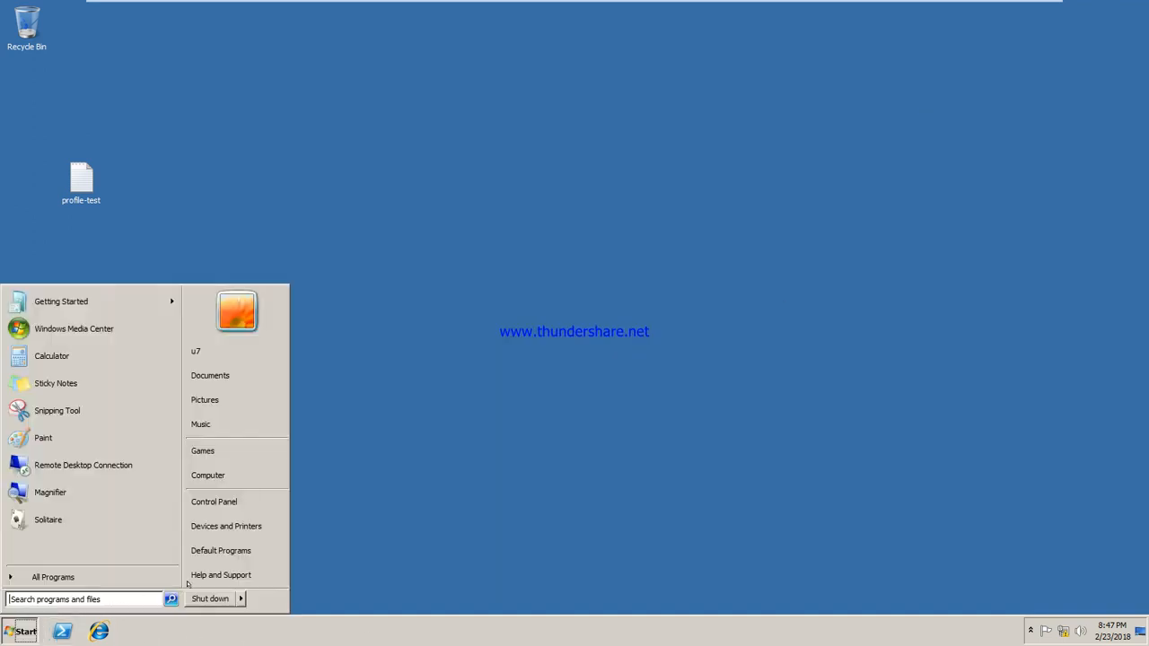
pyautogui.click(240, 598)
pyautogui.click(270, 546)
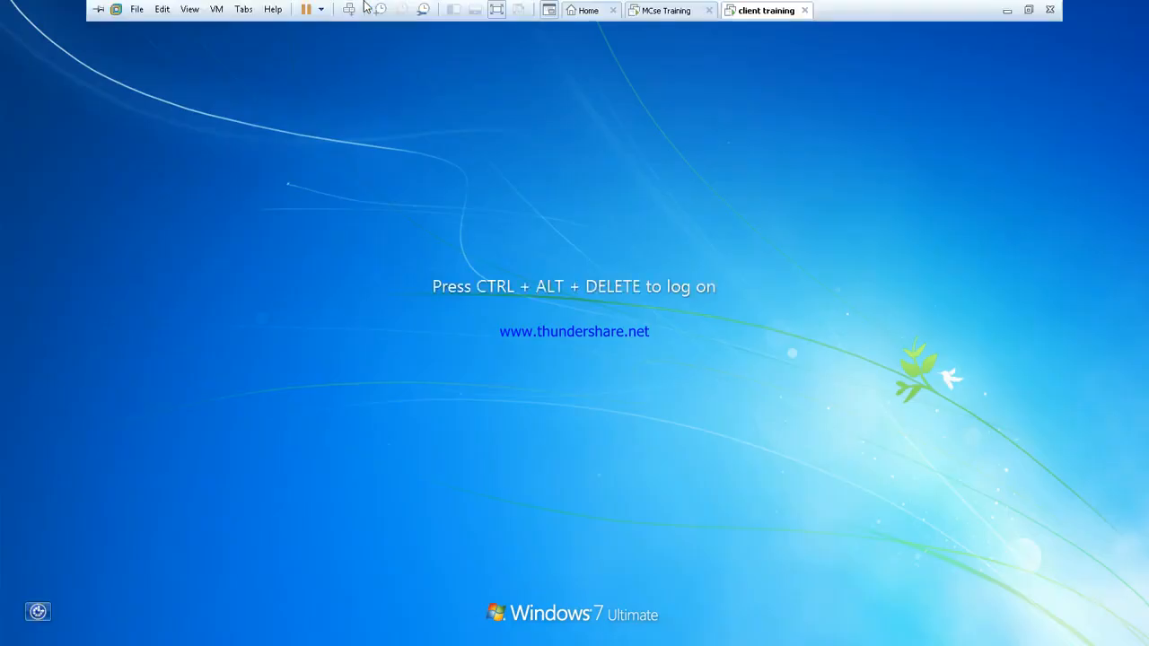
# Step: Try logging on as Other User u2 and dismiss the account-restriction error
pyautogui.click(349, 9)
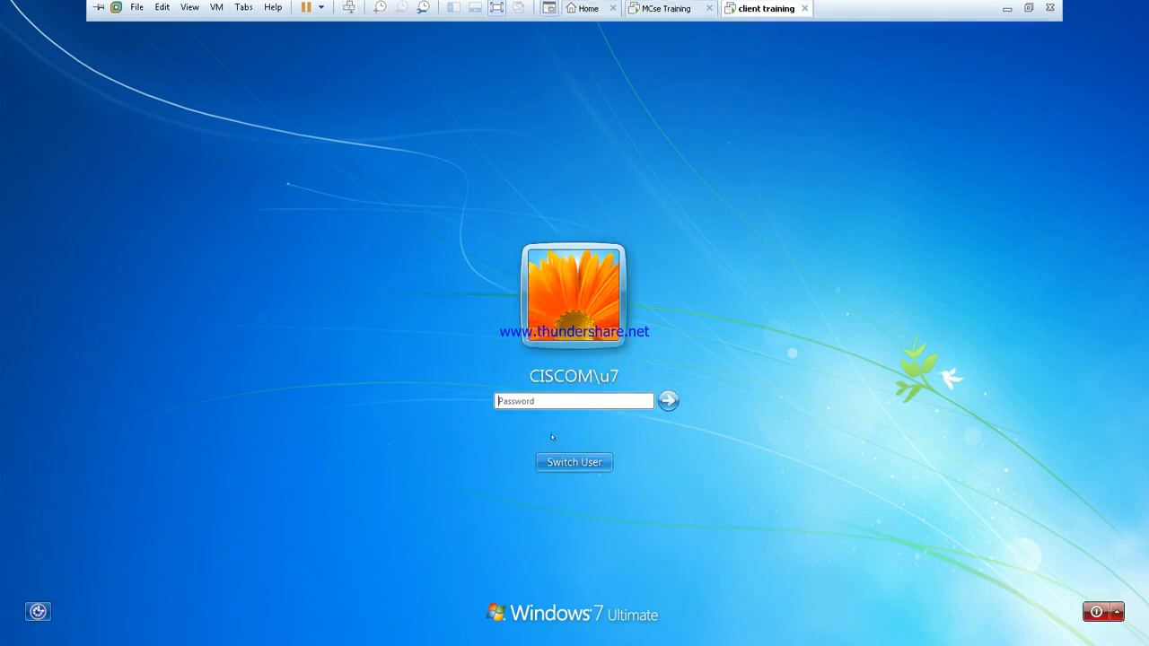
pyautogui.click(563, 464)
pyautogui.click(642, 366)
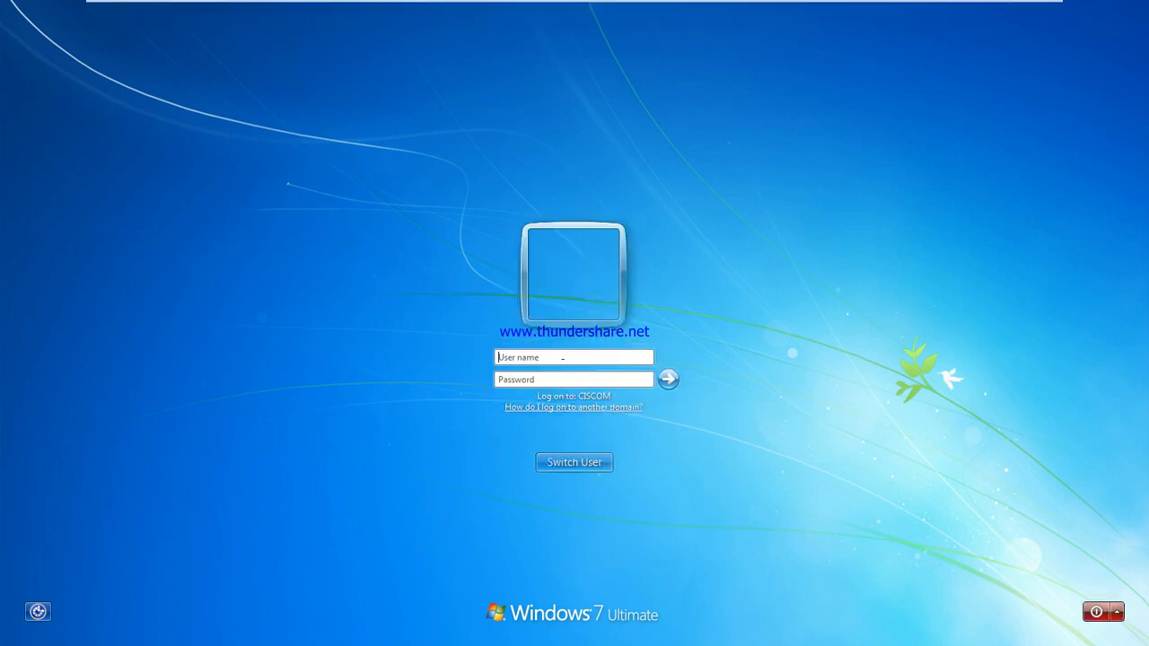
pyautogui.write('u2')
pyautogui.press('Return')
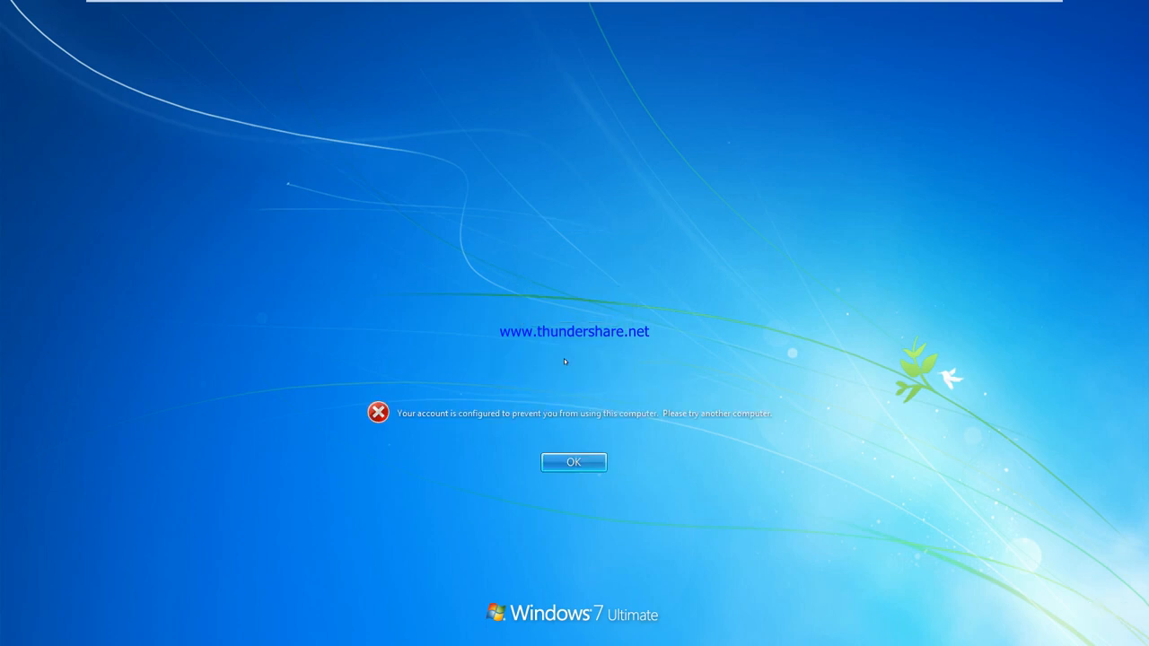
pyautogui.press('Return')
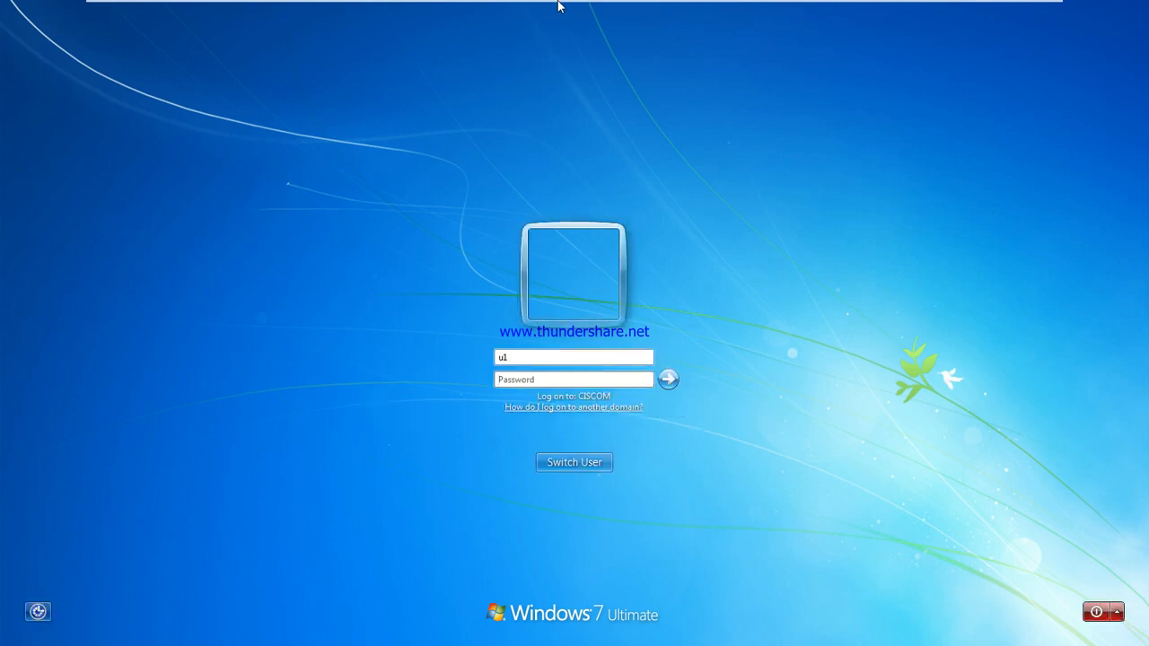
# Step: Switch to the server and bring Active Directory Users and Computers forward
pyautogui.moveTo(560, 5)
pyautogui.click(666, 5)
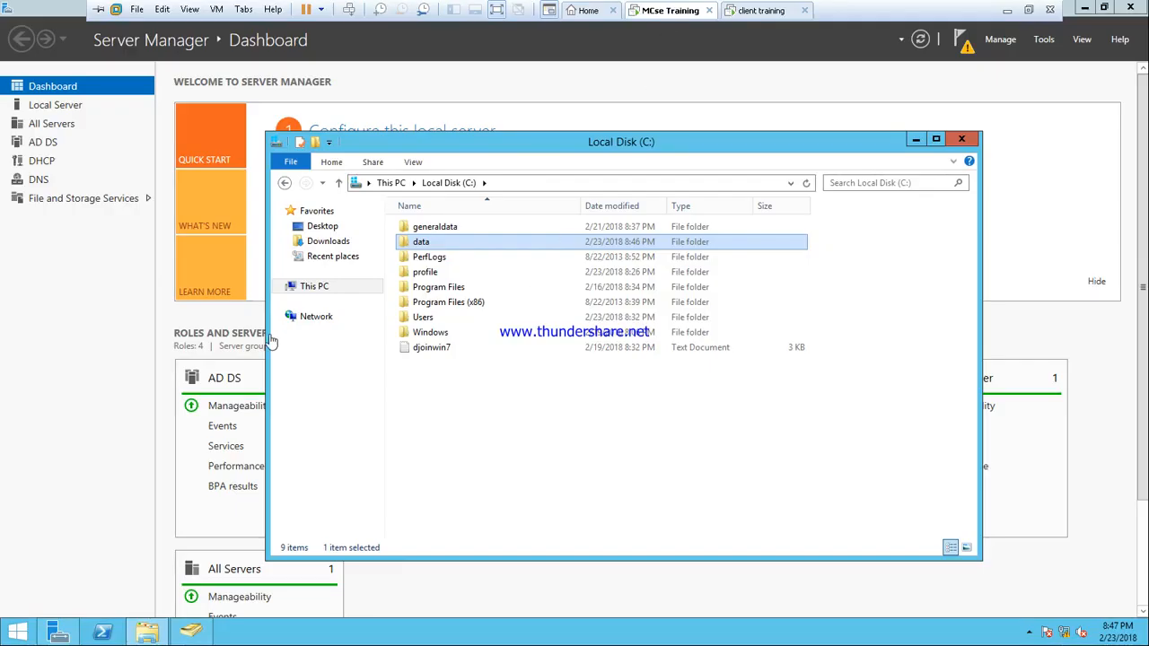
pyautogui.click(191, 632)
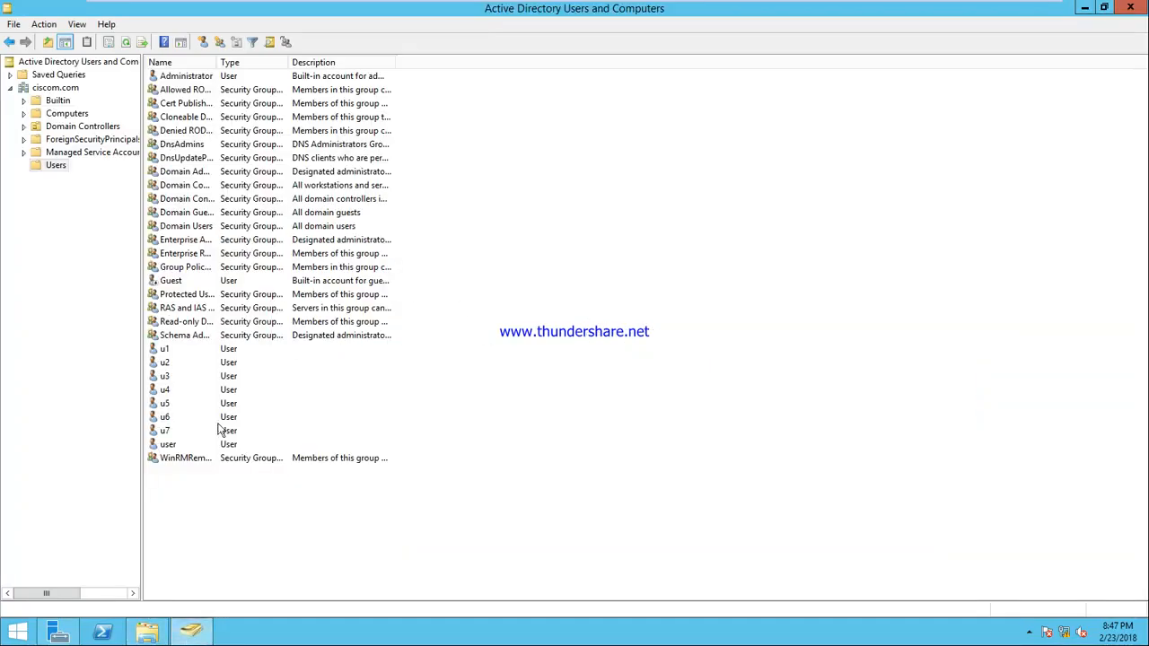
# Step: Set u1's Log On To option to All computers, then return to the client
pyautogui.rightClick(163, 350)
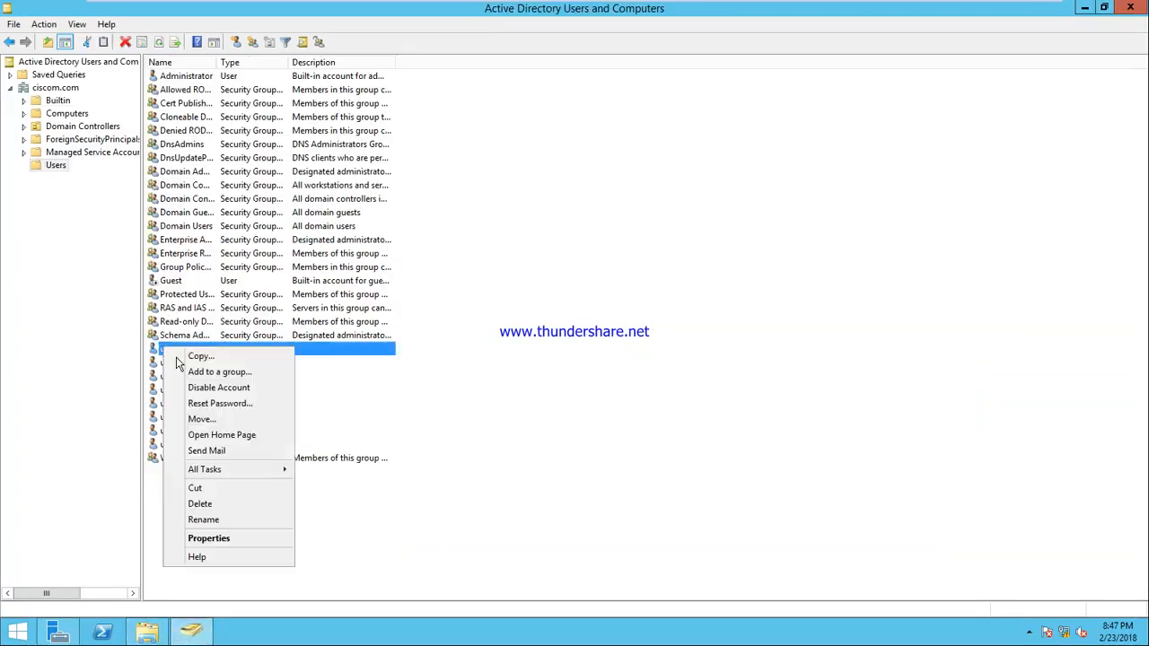
pyautogui.click(238, 539)
pyautogui.click(545, 204)
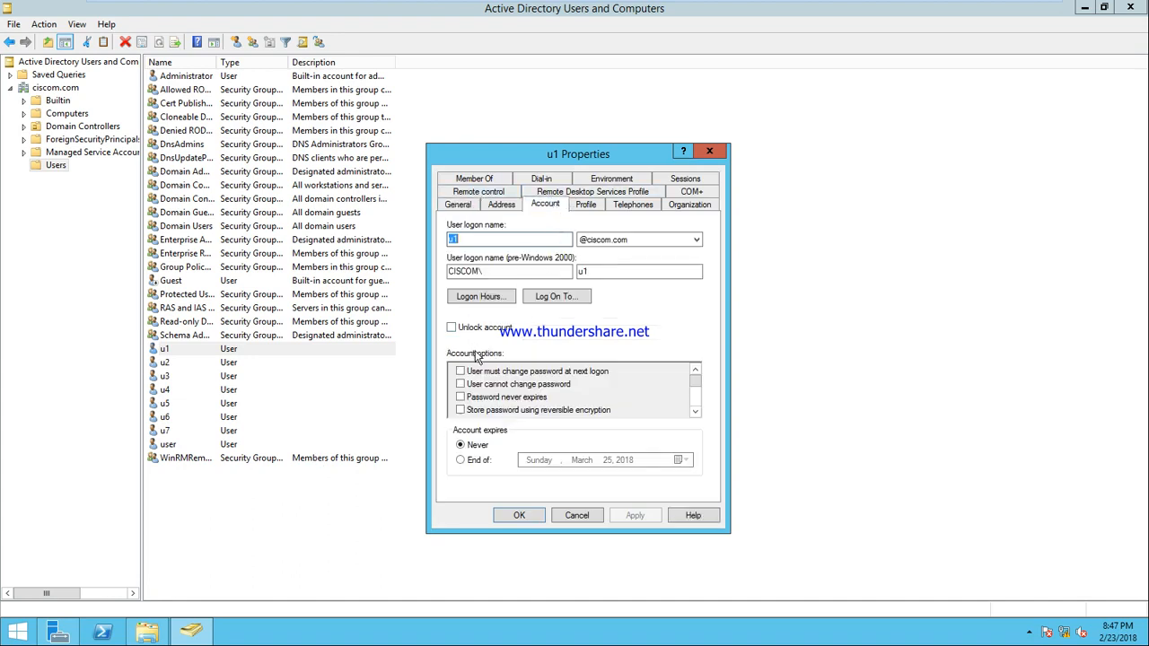
pyautogui.click(551, 299)
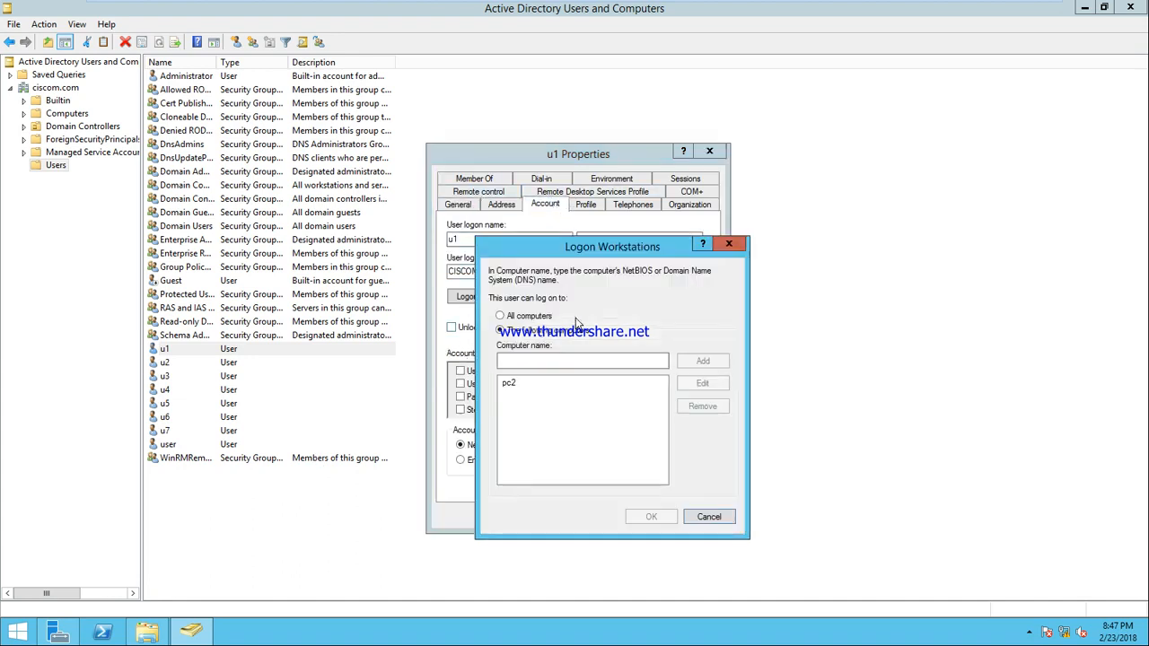
pyautogui.click(516, 316)
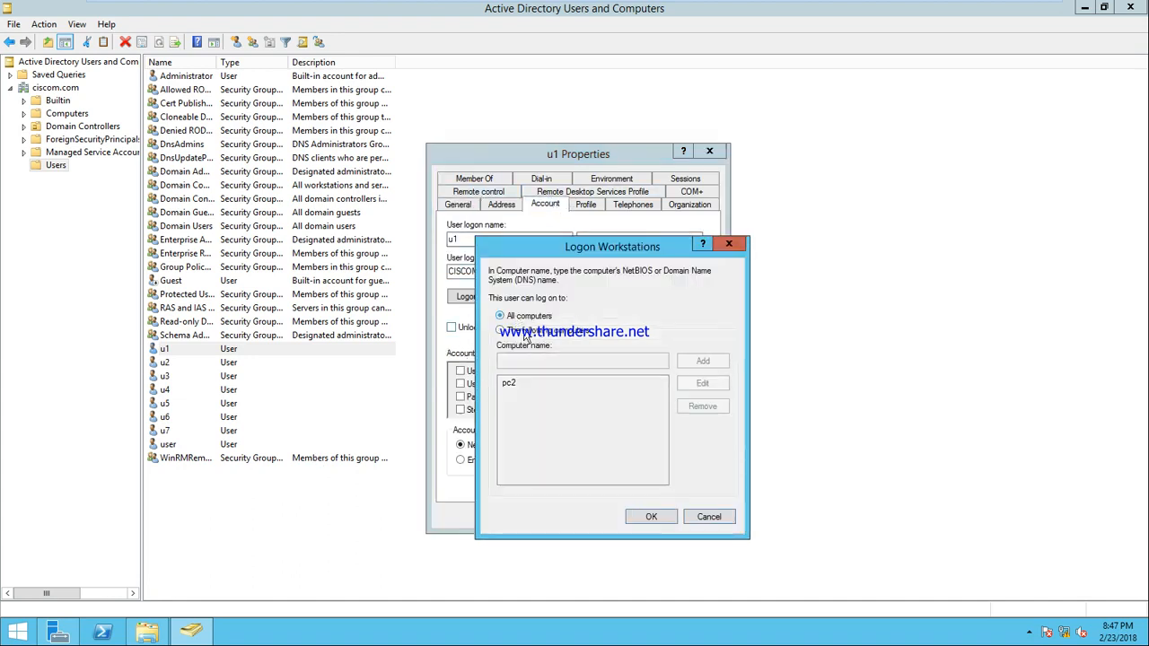
pyautogui.click(653, 520)
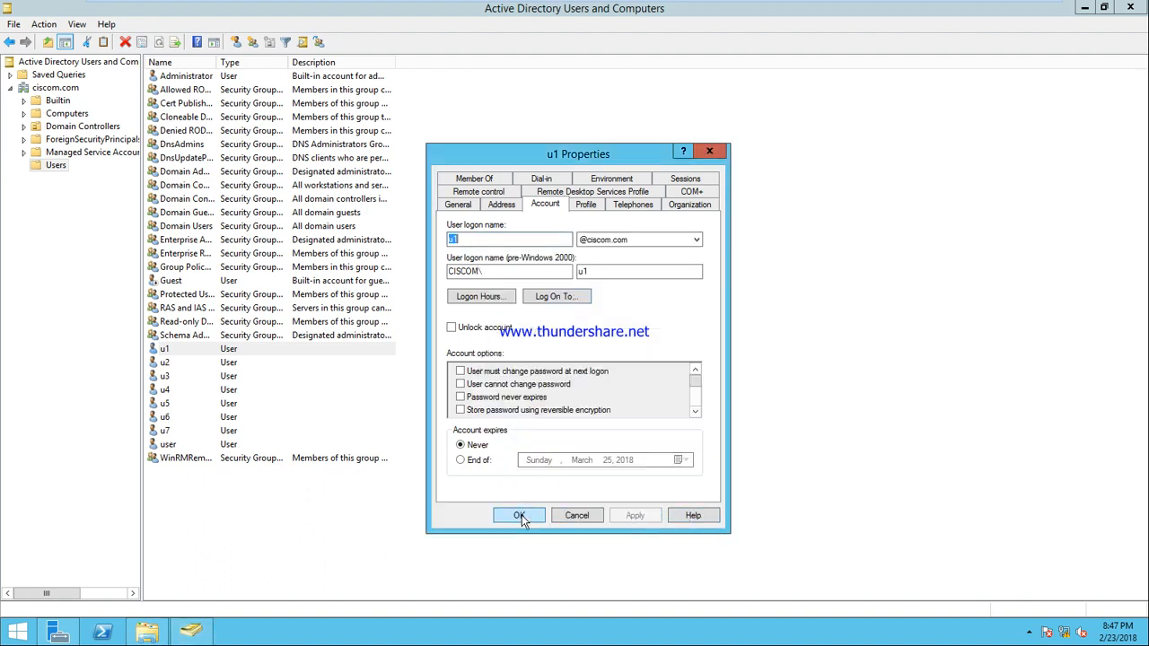
pyautogui.click(519, 515)
pyautogui.moveTo(664, 8)
pyautogui.click(758, 10)
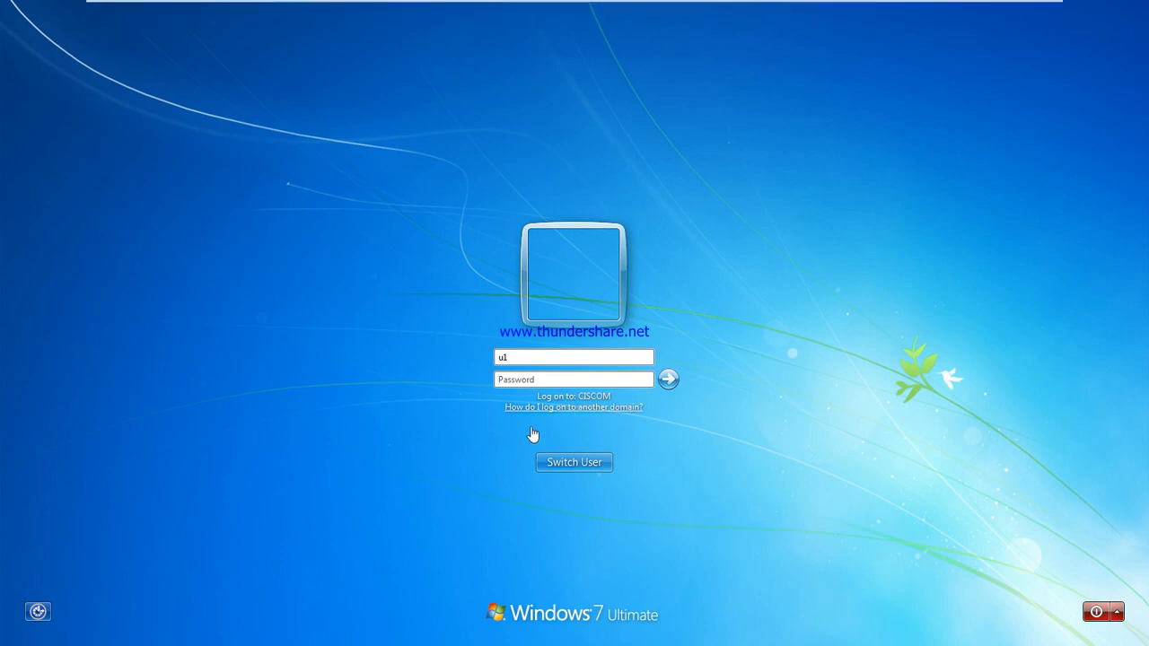
# Step: Log on as u1 and open \\SYS1\data from the Run box
pyautogui.press('Return')
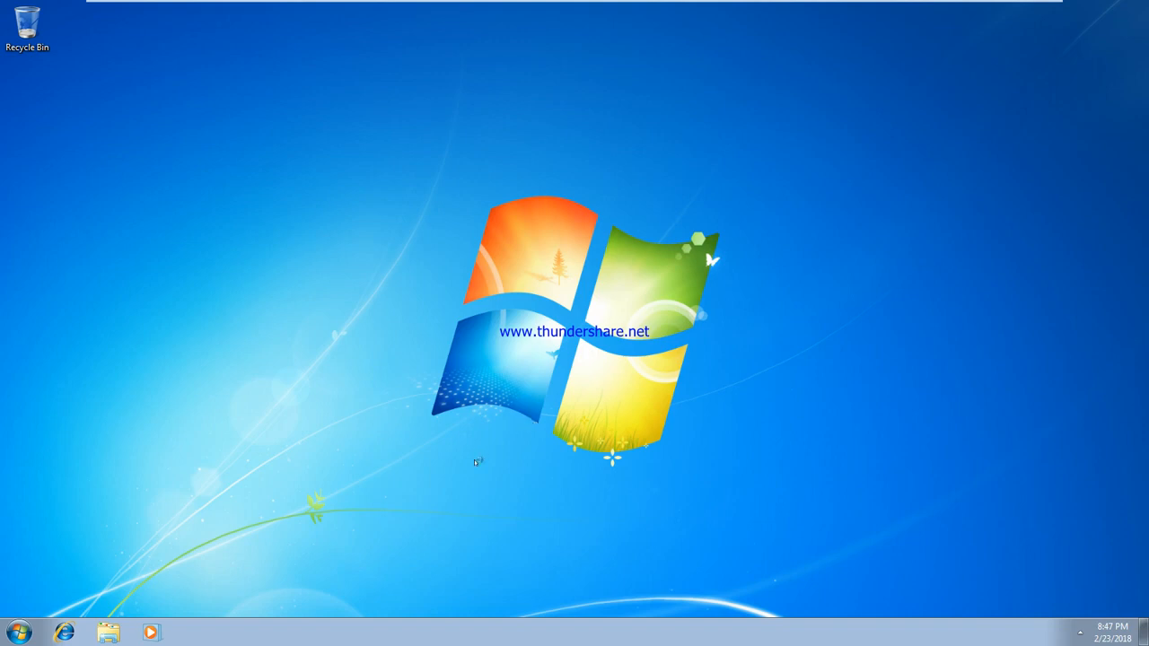
pyautogui.press('super+r')
pyautogui.write('\\\\sys')
pyautogui.press('Down')
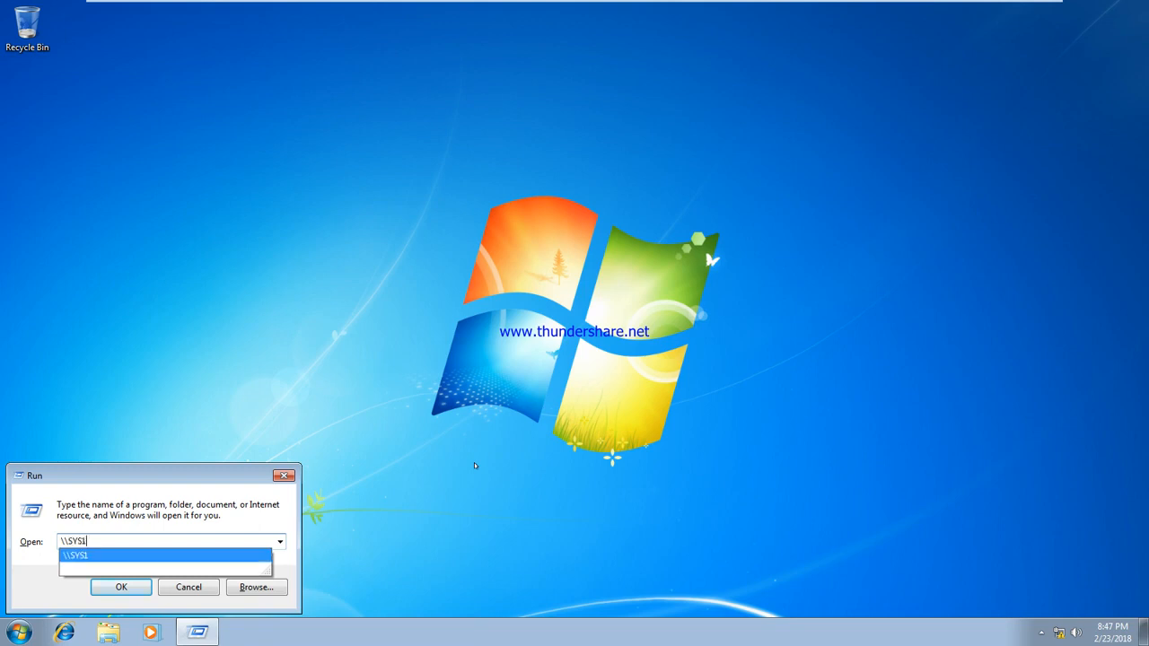
pyautogui.write('\\')
pyautogui.press('Down')
pyautogui.press('Return')
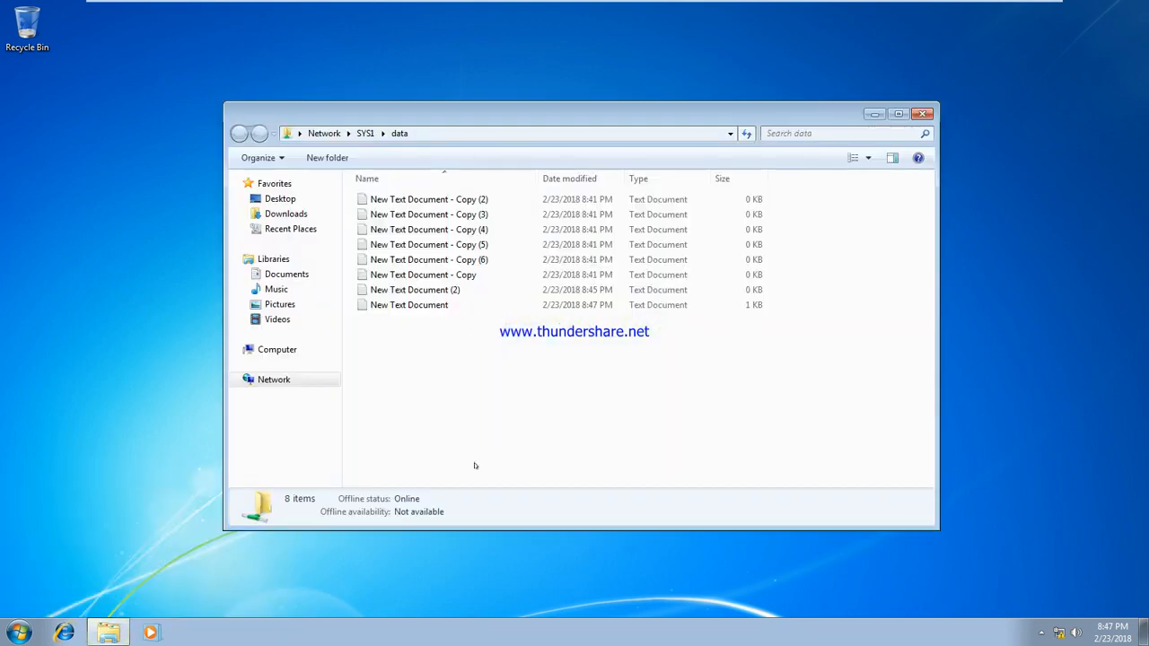
# Step: Try to delete New Text Document, which is refused with File Access Denied
pyautogui.click(429, 306)
pyautogui.press('Delete')
pyautogui.press('Return')
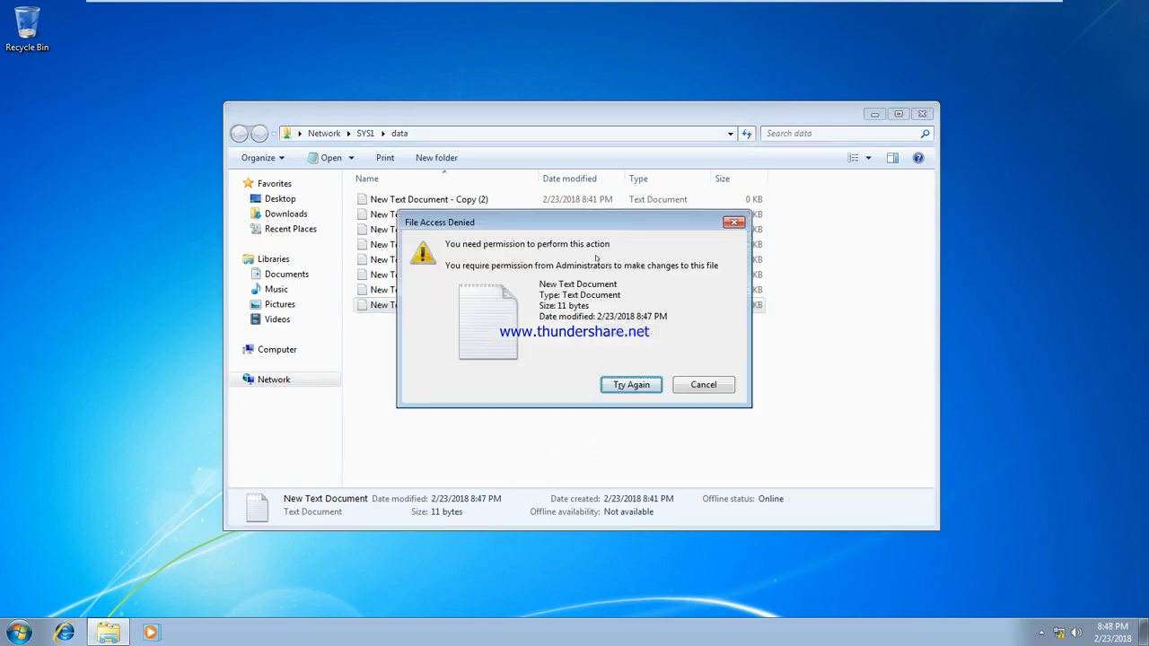
# Step: Dismiss the access denied message, try creating a new Text Document in data, and dismiss the refusal
pyautogui.click(733, 222)
pyautogui.rightClick(537, 335)
pyautogui.moveTo(608, 476)
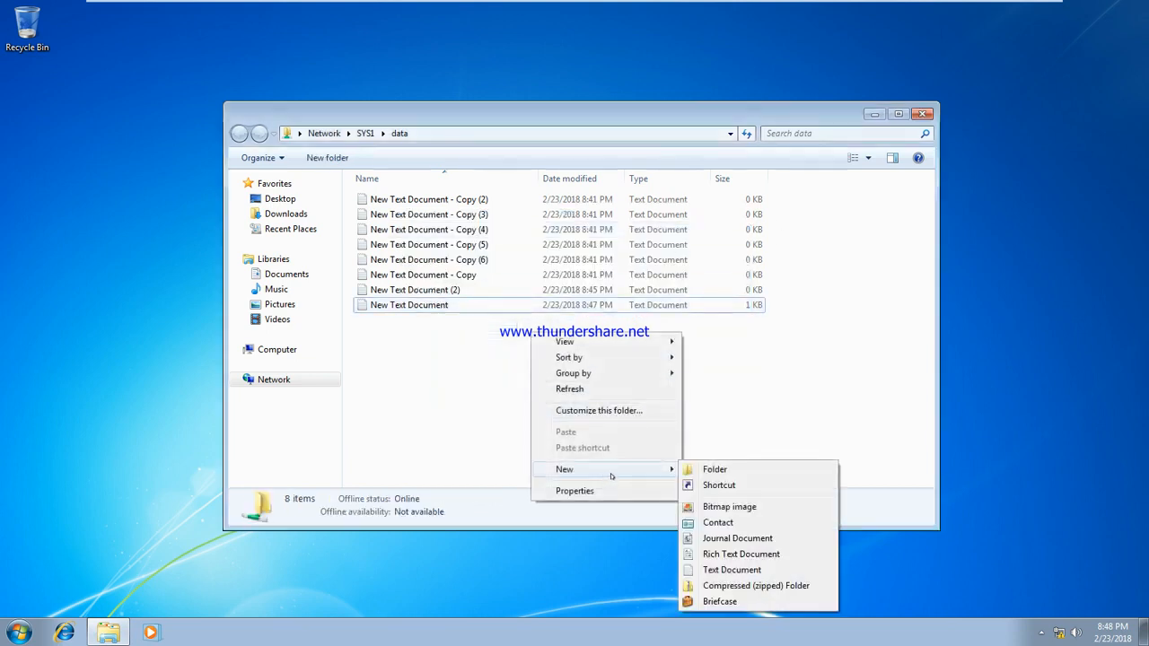
pyautogui.click(730, 569)
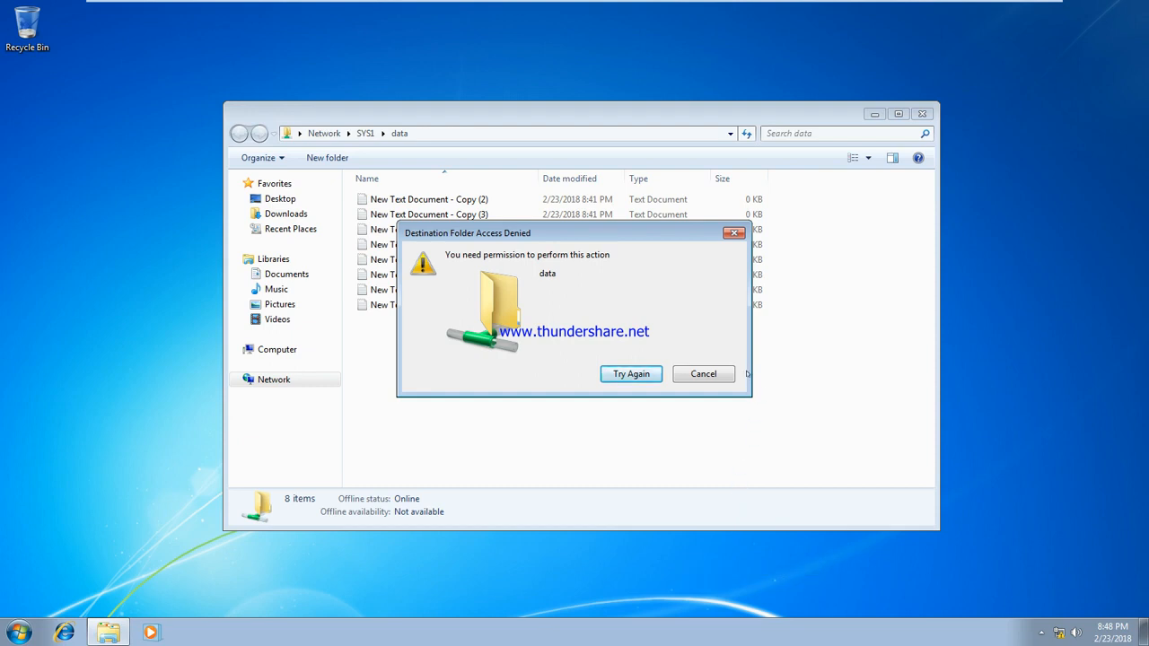
pyautogui.click(698, 375)
# Step: Add the line ';lsmfdalajdsf' to New Text Document and try saving over it, which is denied
pyautogui.doubleClick(428, 305)
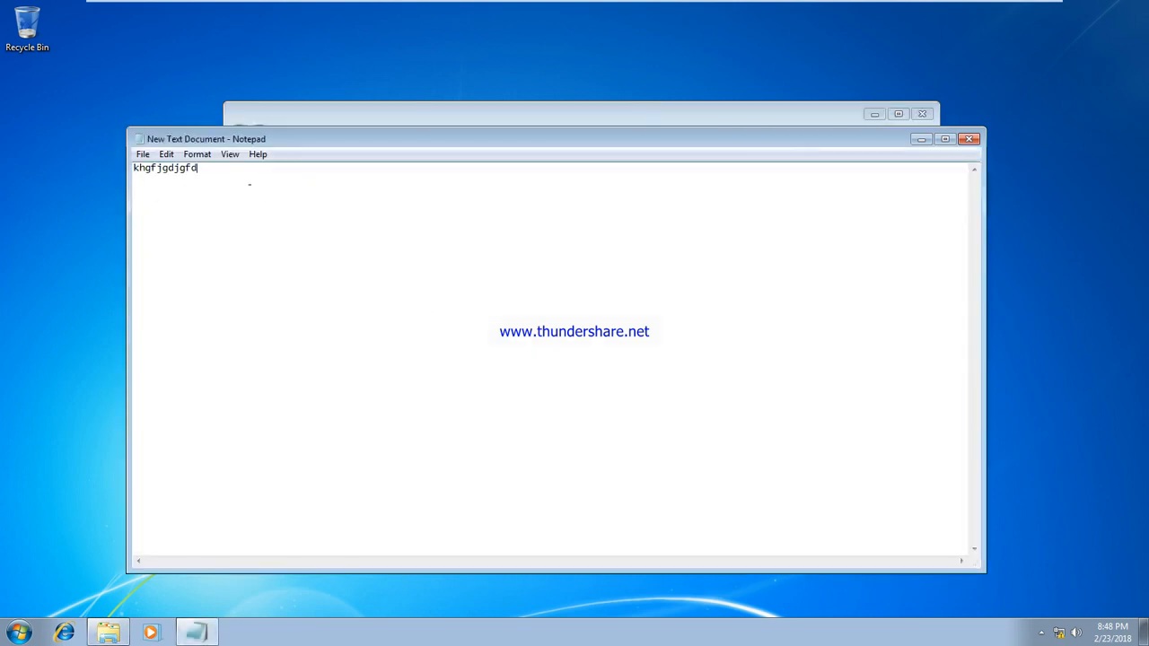
pyautogui.write(';lsmfdalajdsf')
pyautogui.click(968, 139)
pyautogui.click(536, 320)
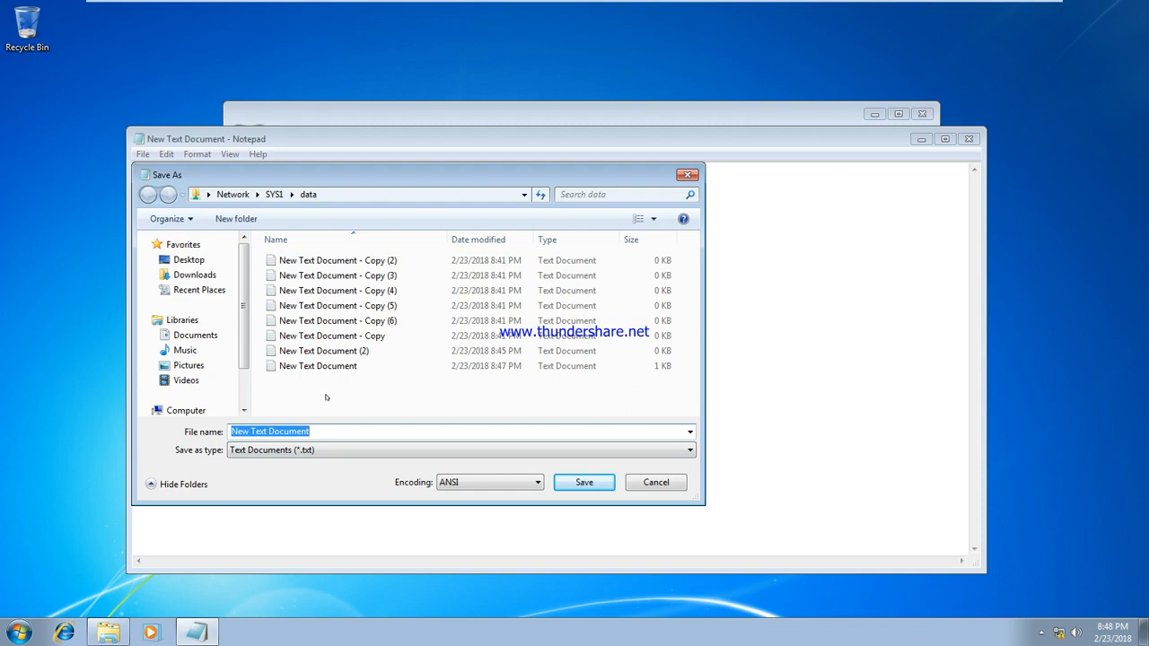
pyautogui.click(583, 482)
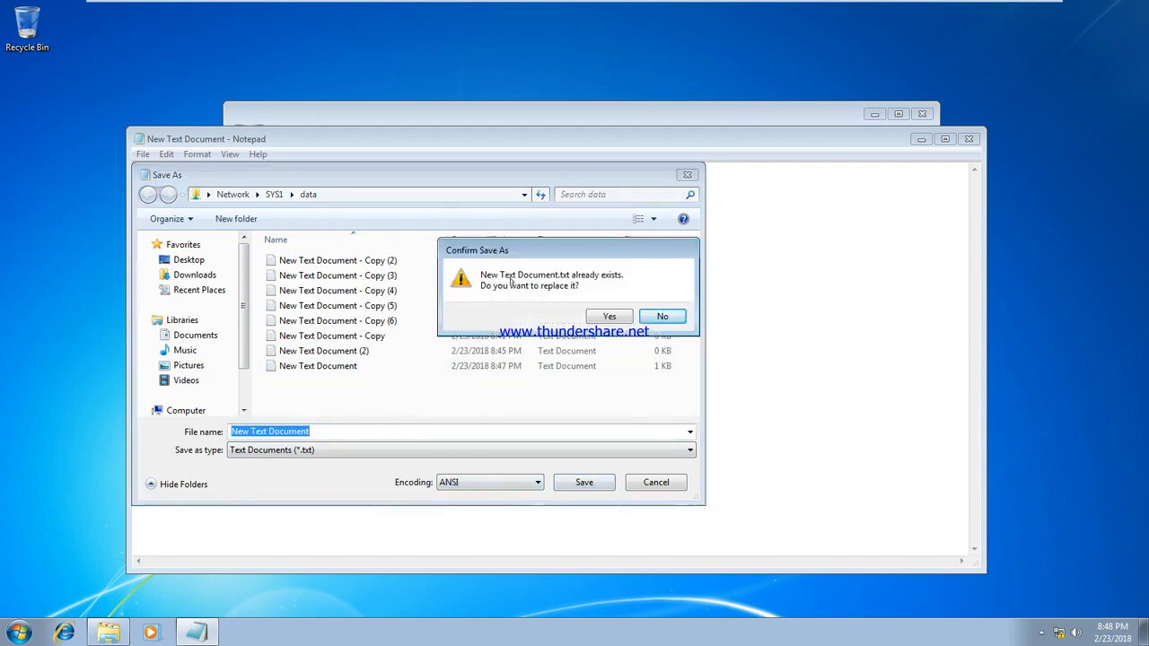
pyautogui.click(608, 316)
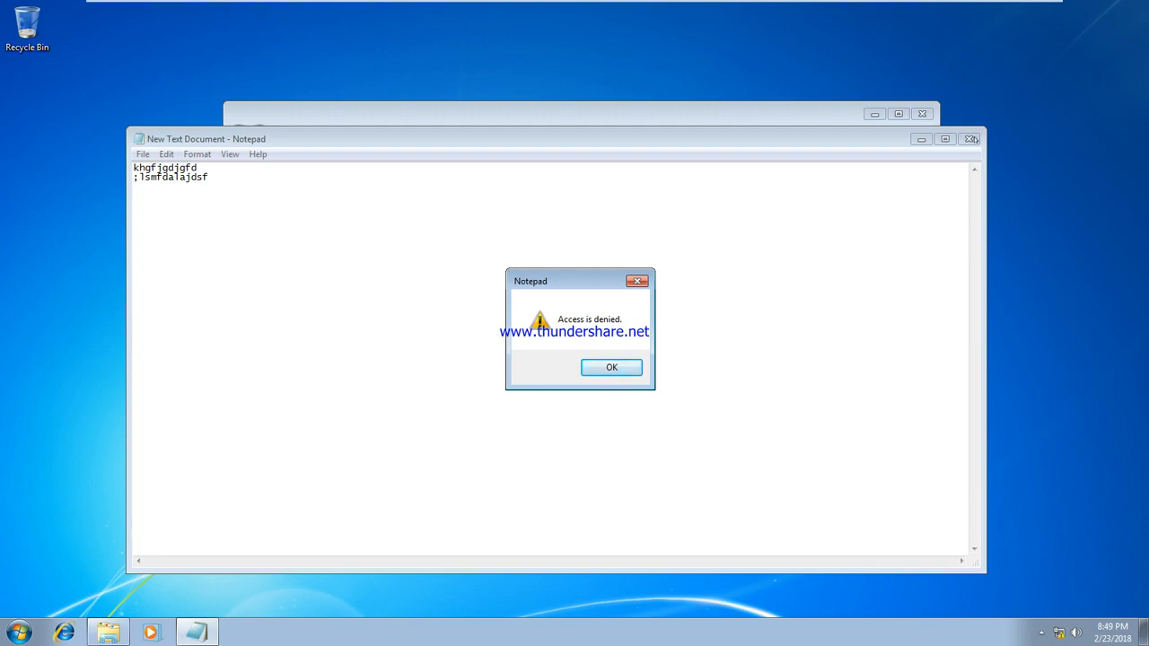
pyautogui.click(601, 368)
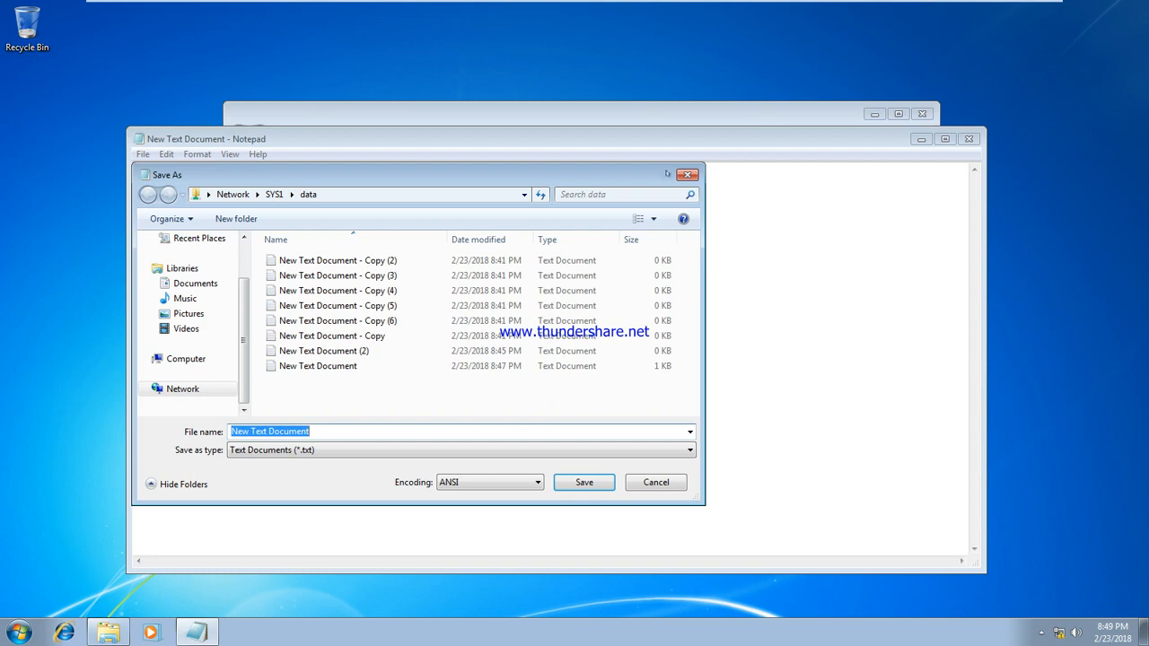
# Step: Close Notepad without saving and go up to SYS1's list of shares
pyautogui.click(688, 174)
pyautogui.click(969, 139)
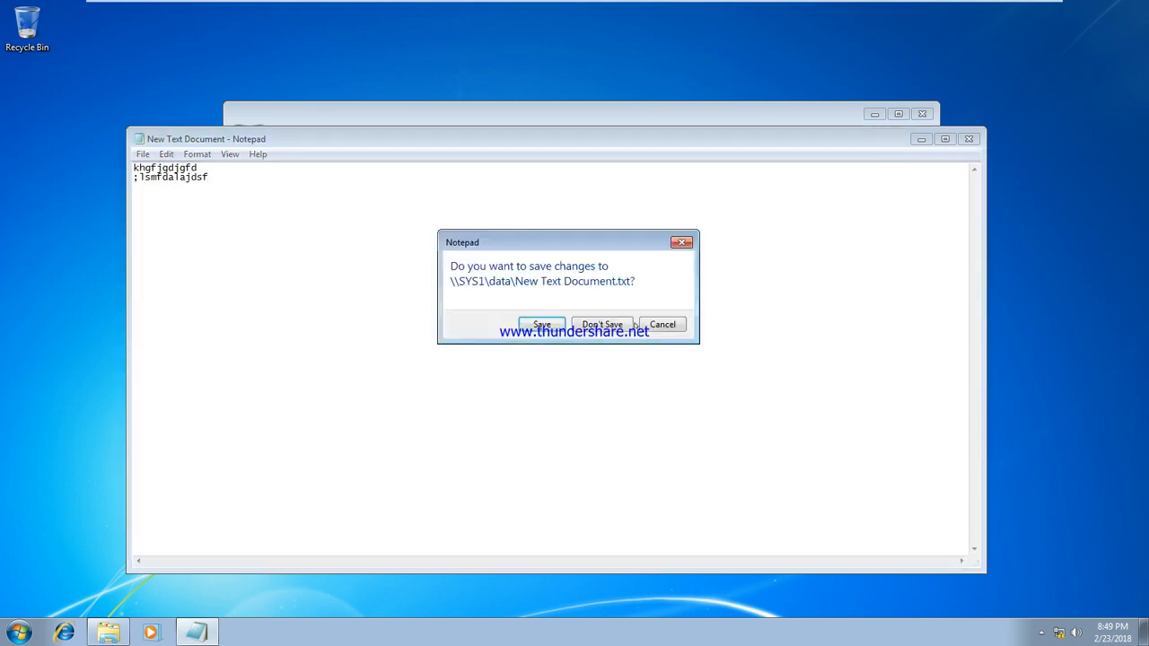
pyautogui.click(615, 324)
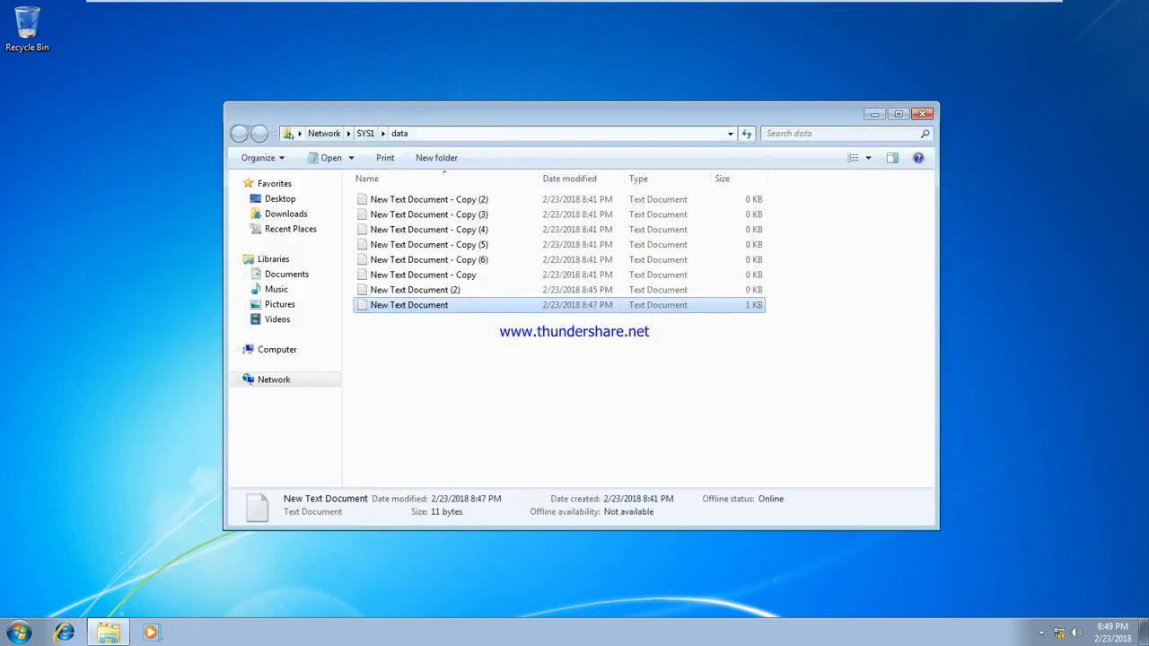
pyautogui.click(379, 134)
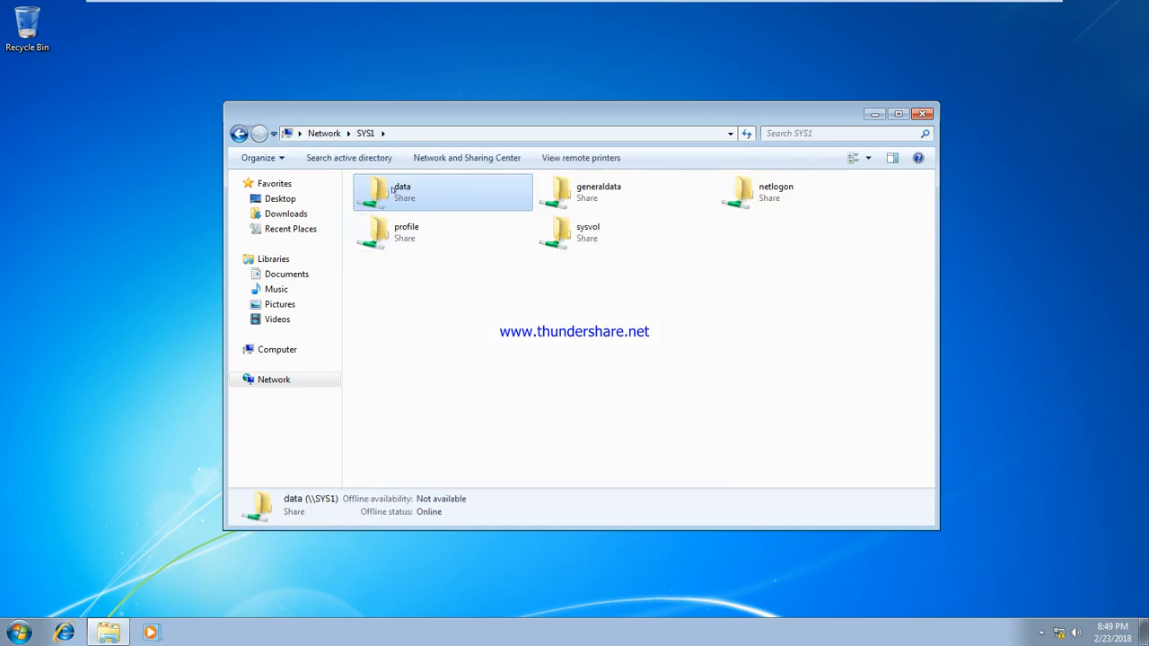
# Step: Try adding u2 to the data share's security permissions and apply
pyautogui.rightClick(392, 188)
pyautogui.click(473, 337)
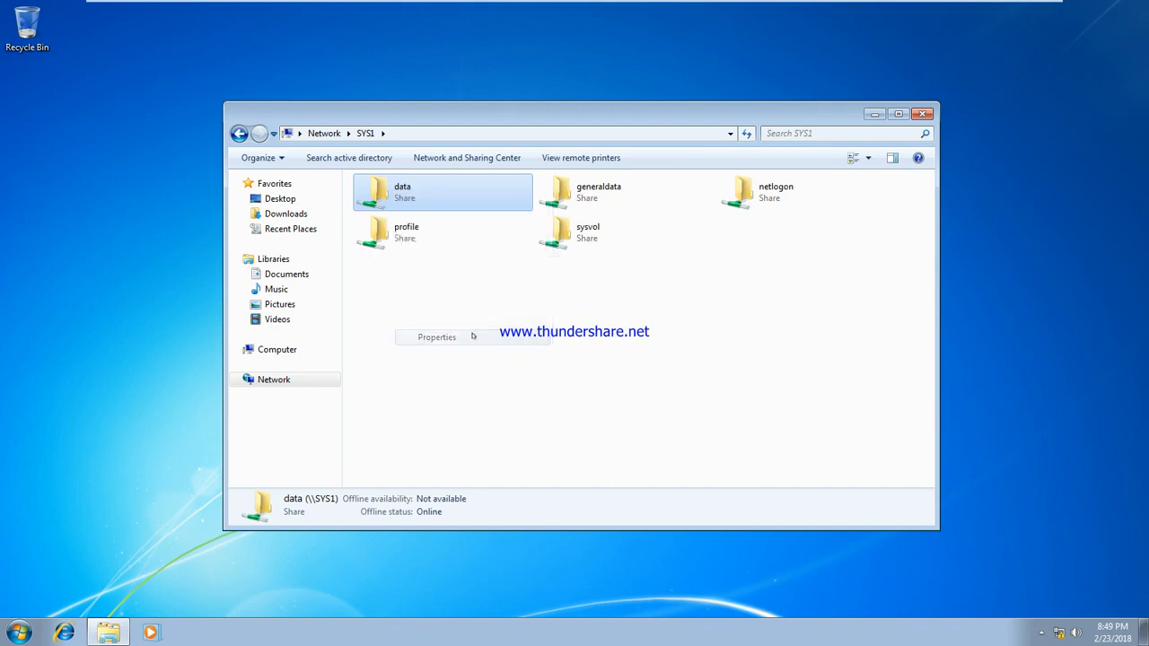
pyautogui.click(492, 222)
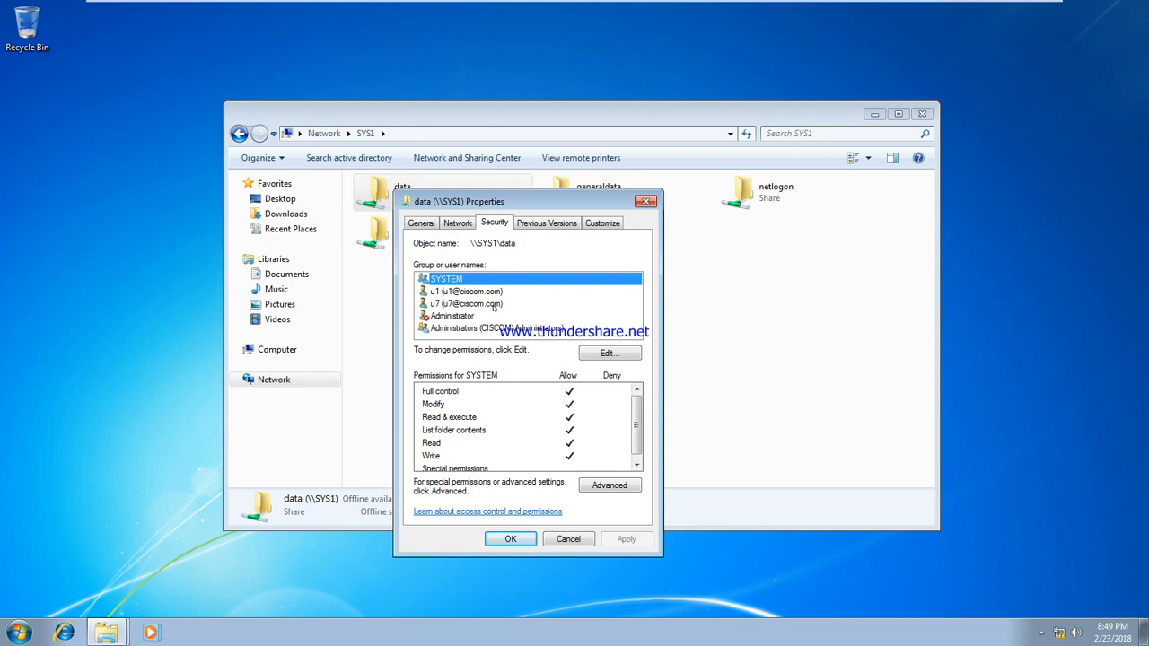
pyautogui.click(600, 355)
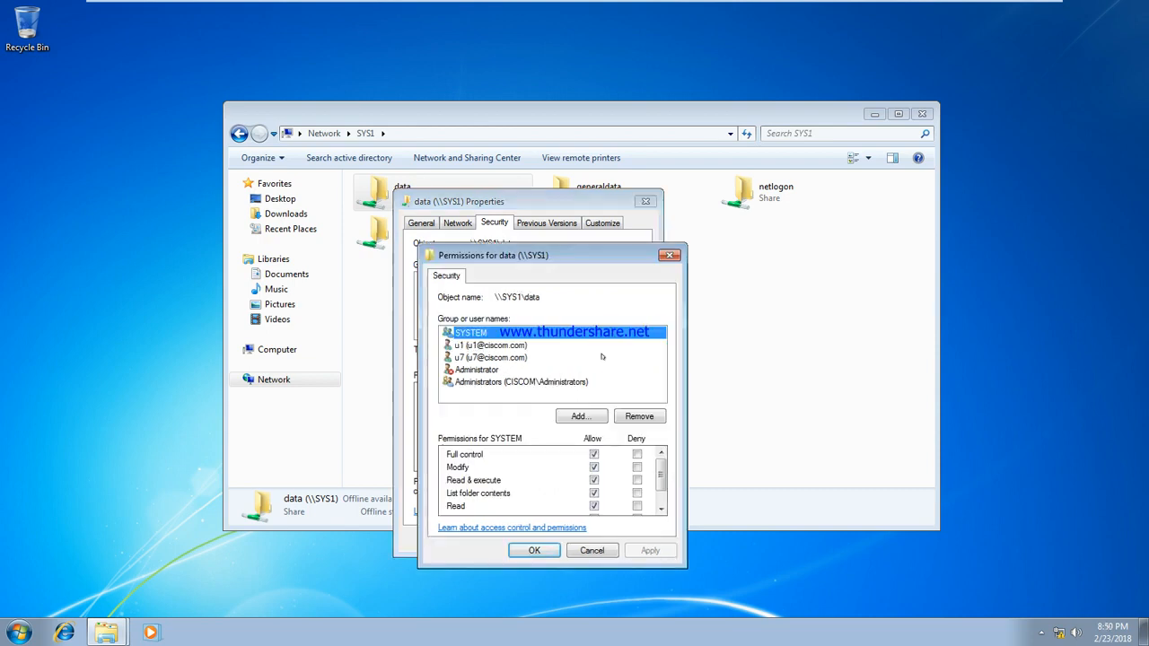
pyautogui.click(579, 417)
pyautogui.write('u2')
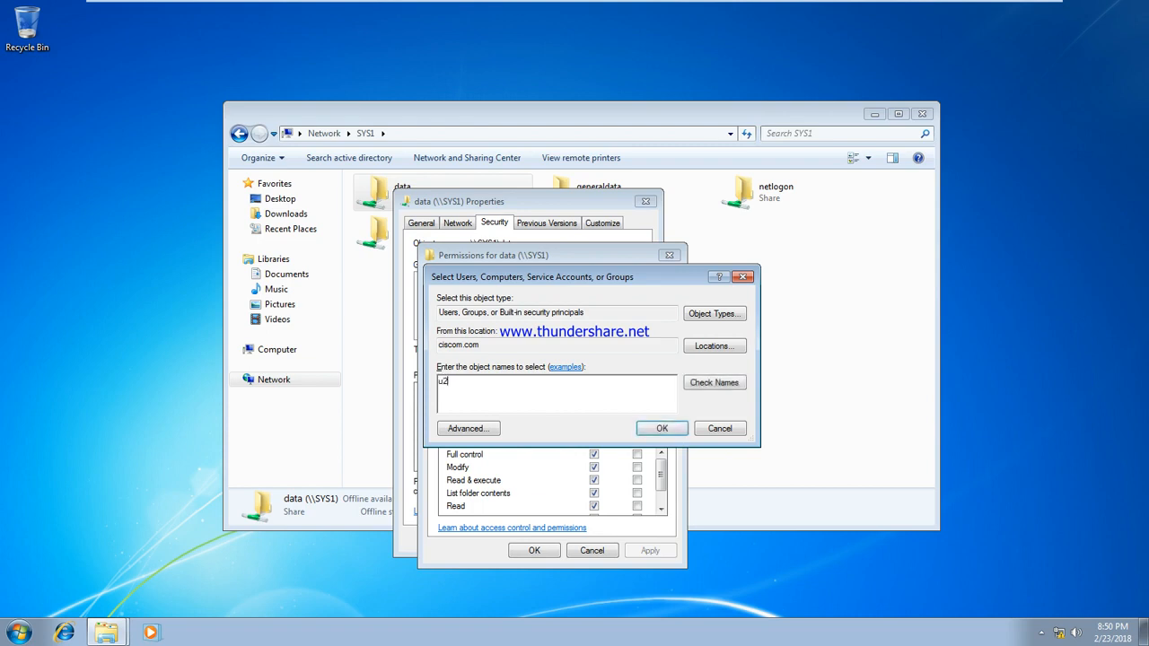
pyautogui.click(707, 383)
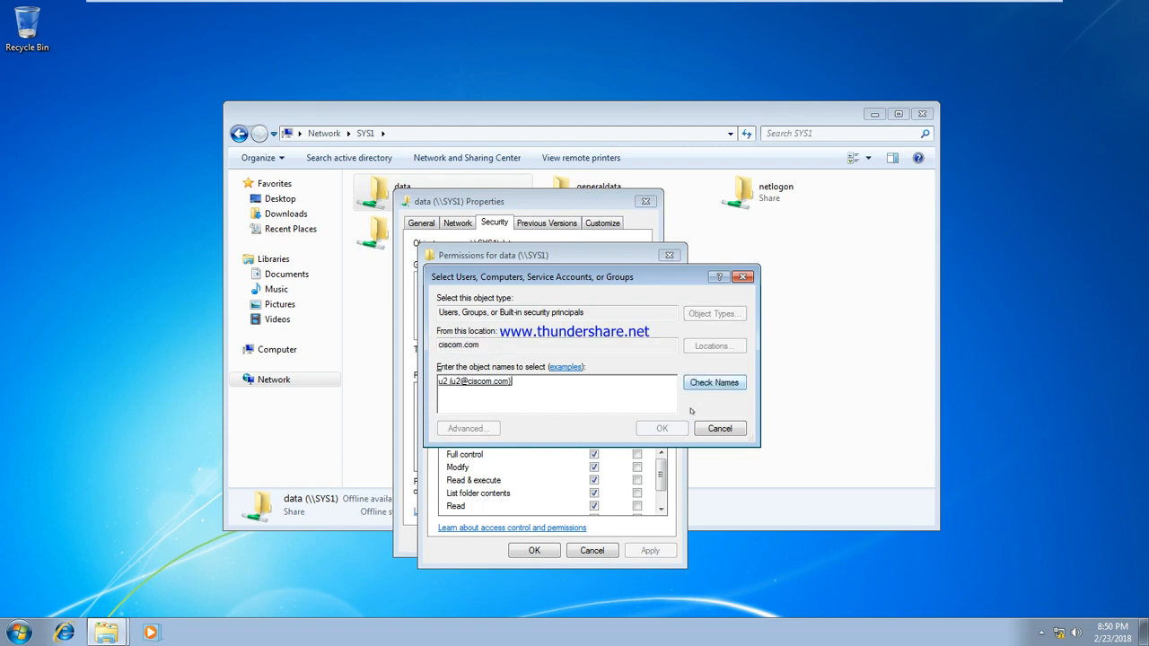
pyautogui.click(664, 428)
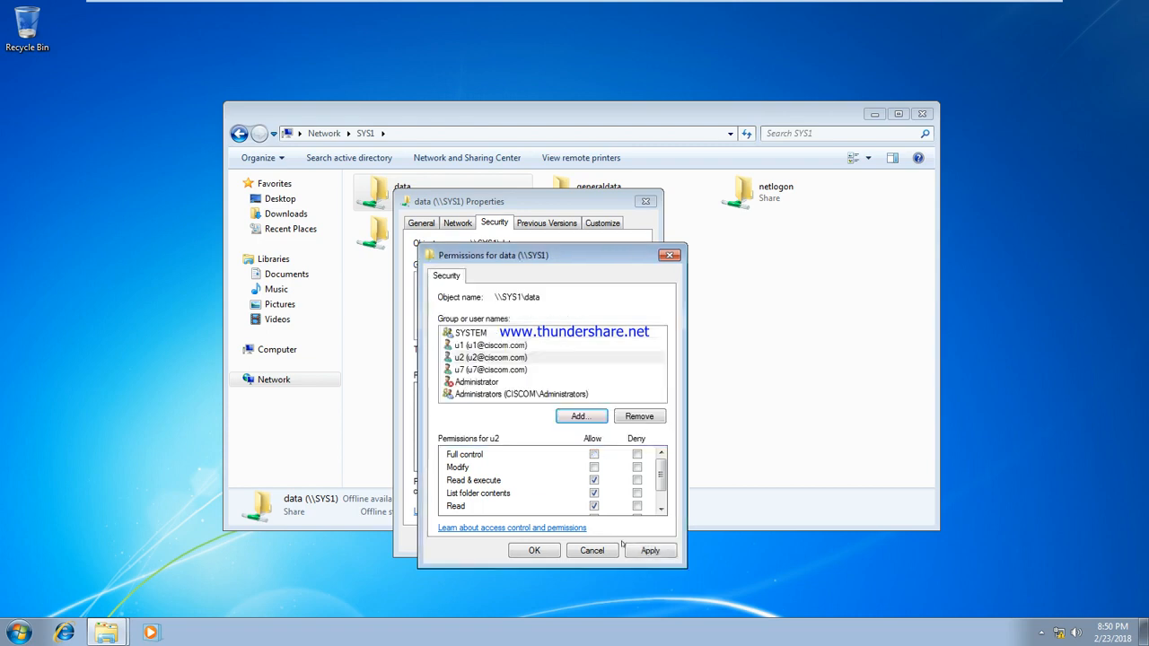
pyautogui.click(650, 550)
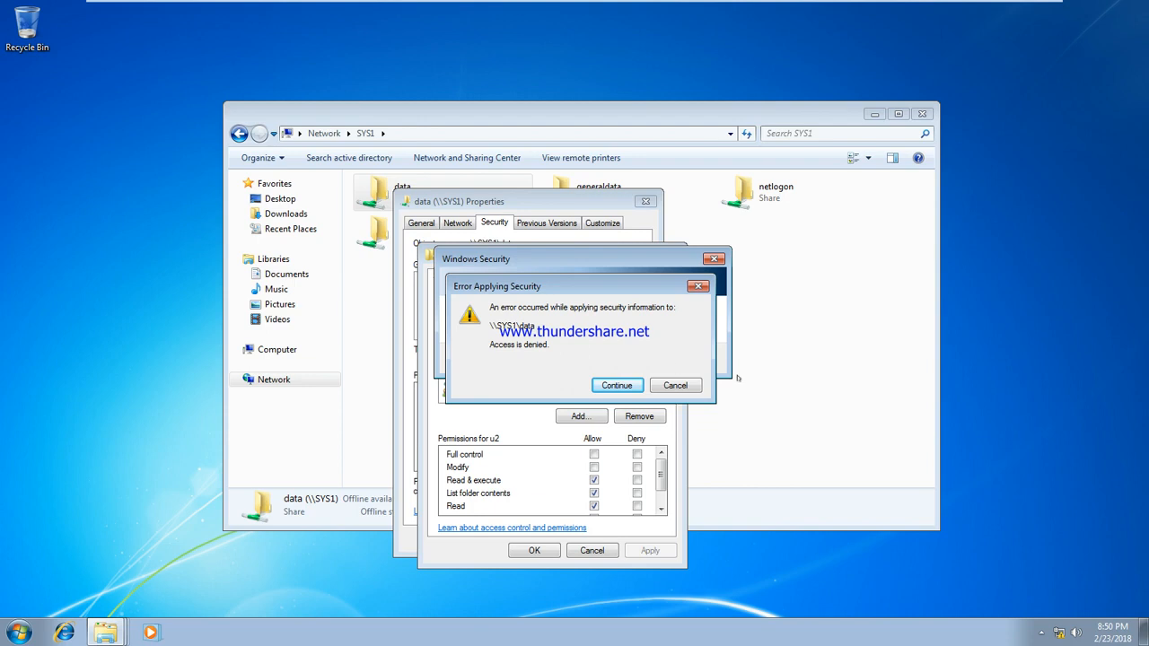
# Step: Dismiss the Access is denied errors, close the Permissions and Properties windows, and start logging off
pyautogui.click(673, 387)
pyautogui.click(714, 378)
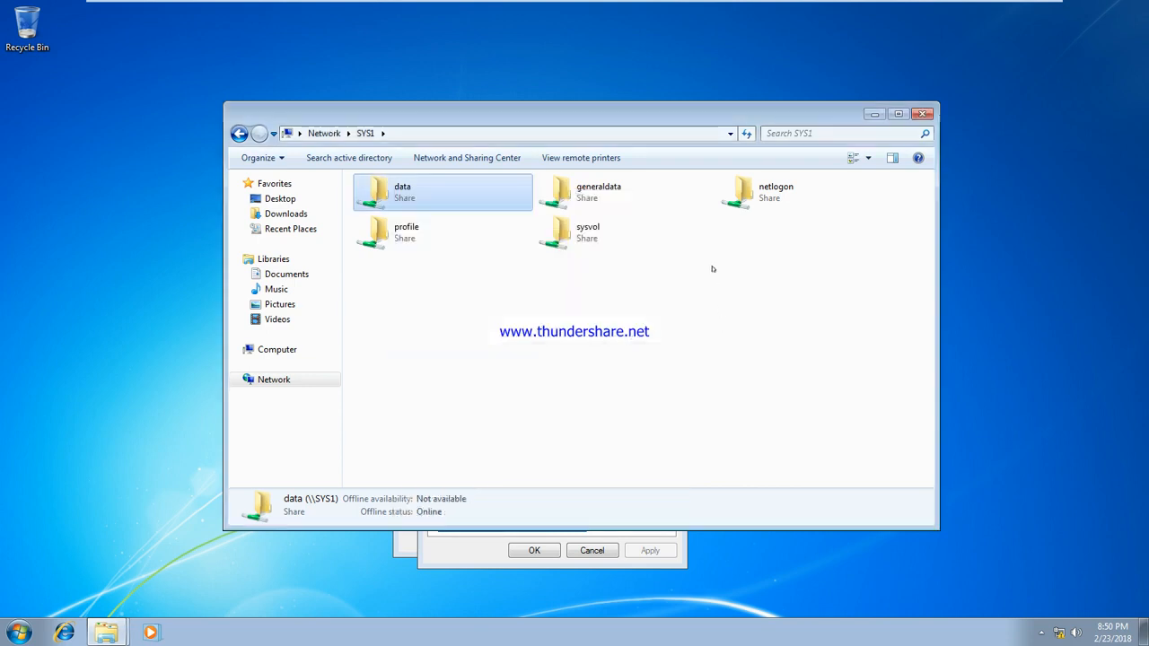
pyautogui.click(921, 114)
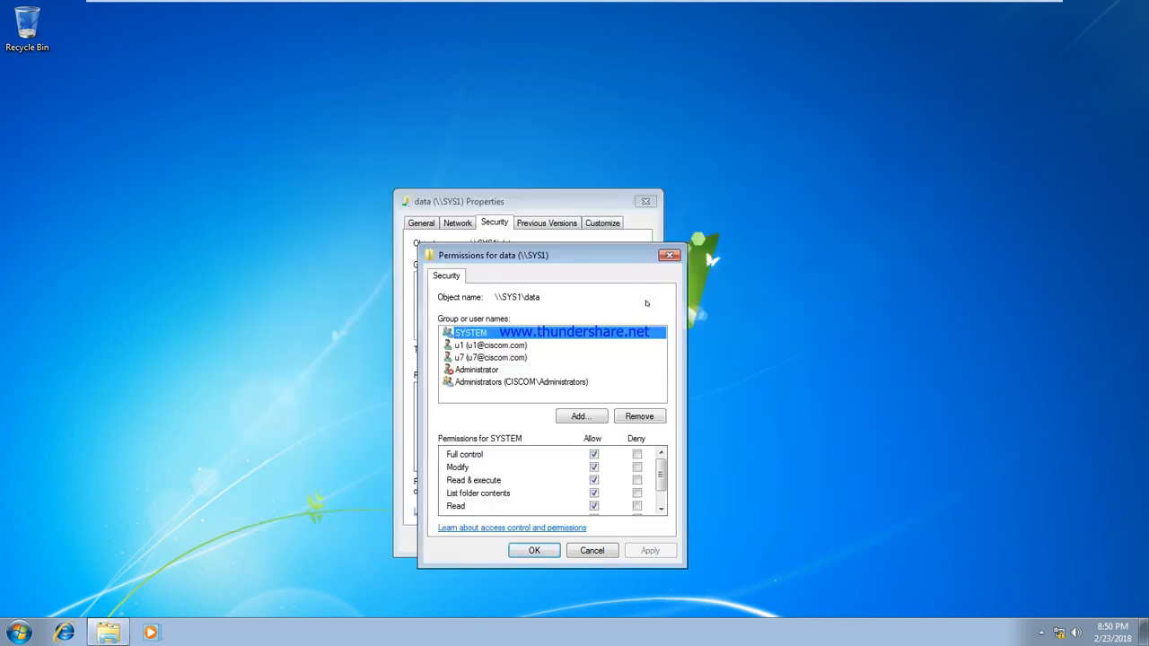
pyautogui.click(645, 201)
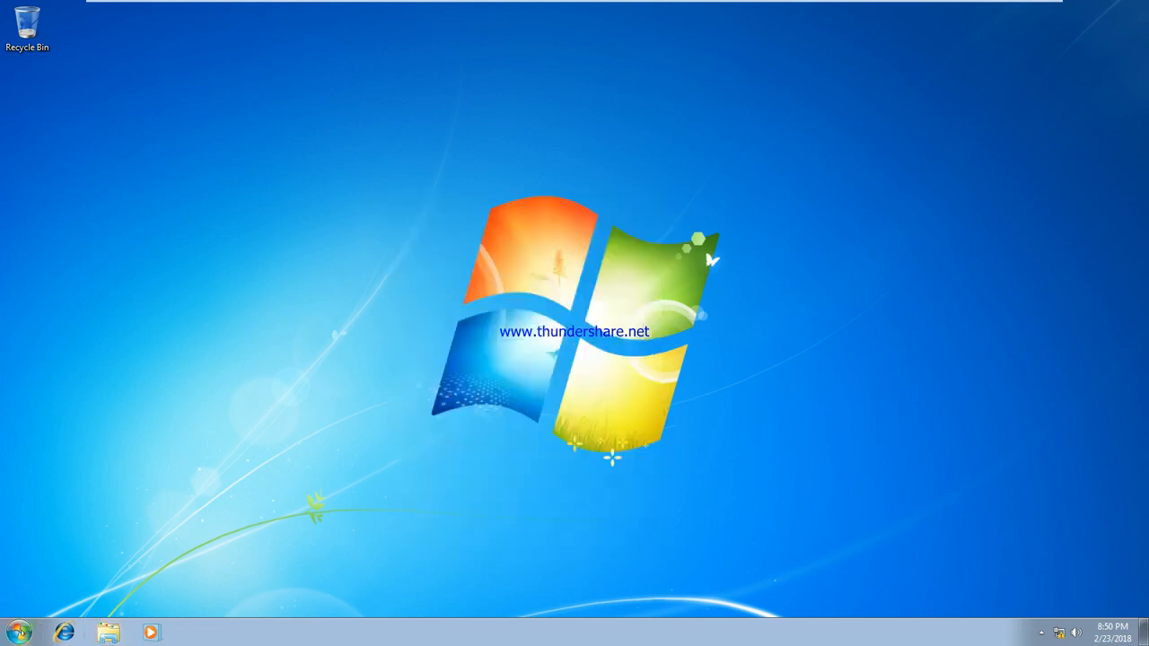
pyautogui.click(19, 631)
# Step: Log off, then sign back in as u1 through Switch User and Other User
pyautogui.moveTo(249, 594)
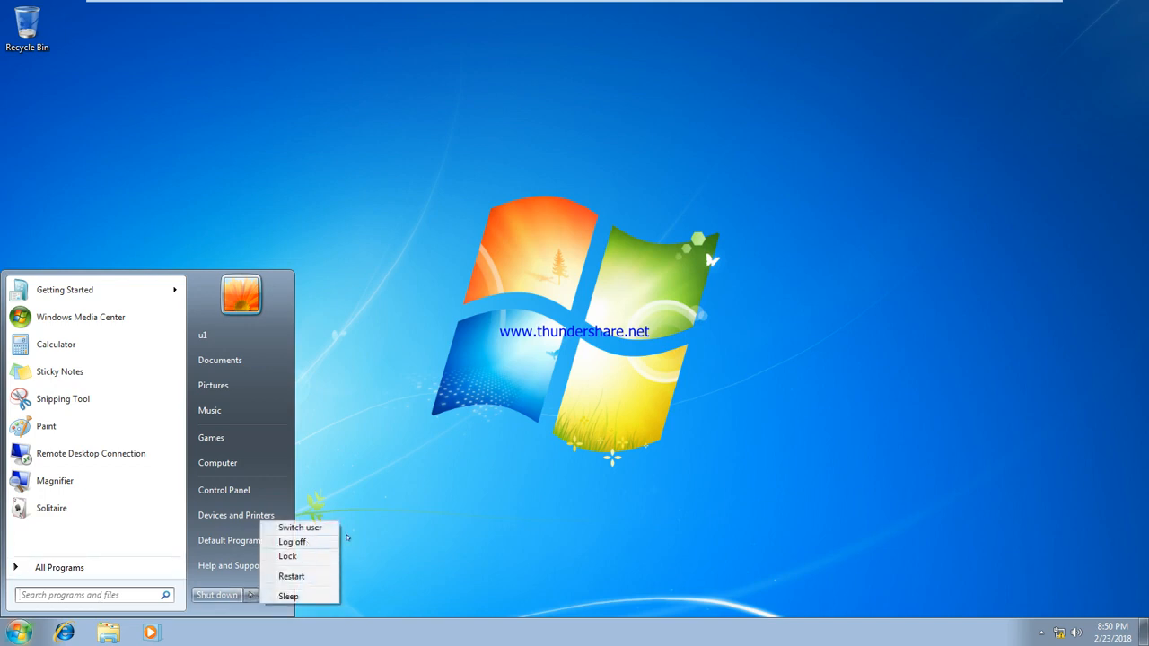
pyautogui.click(321, 542)
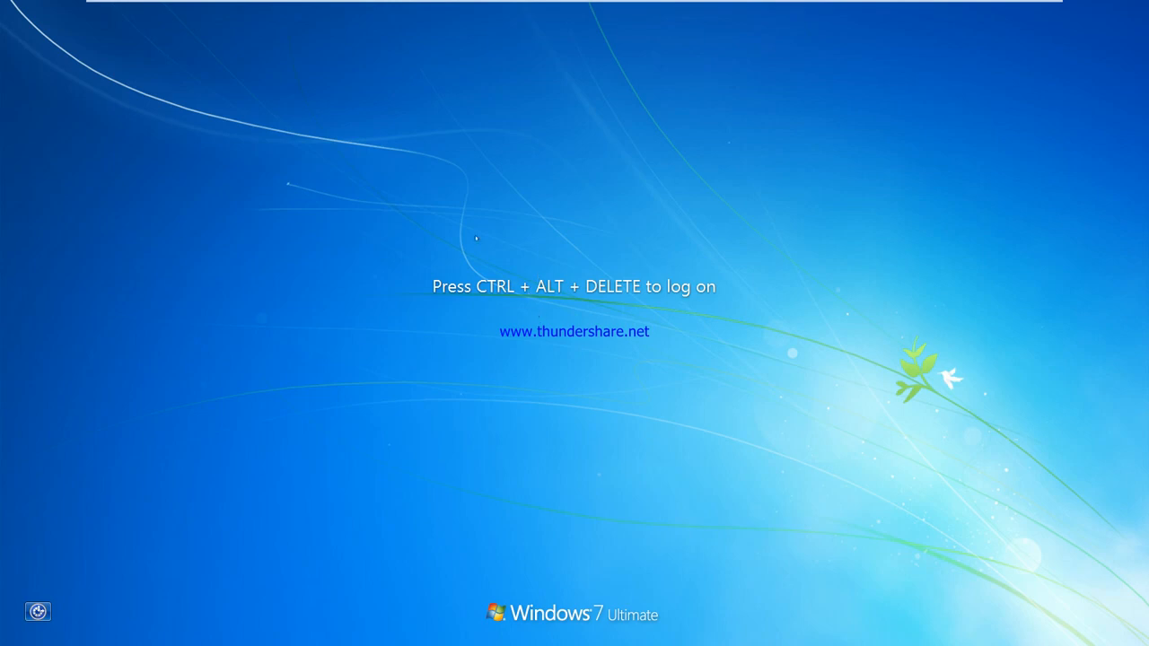
pyautogui.click(349, 9)
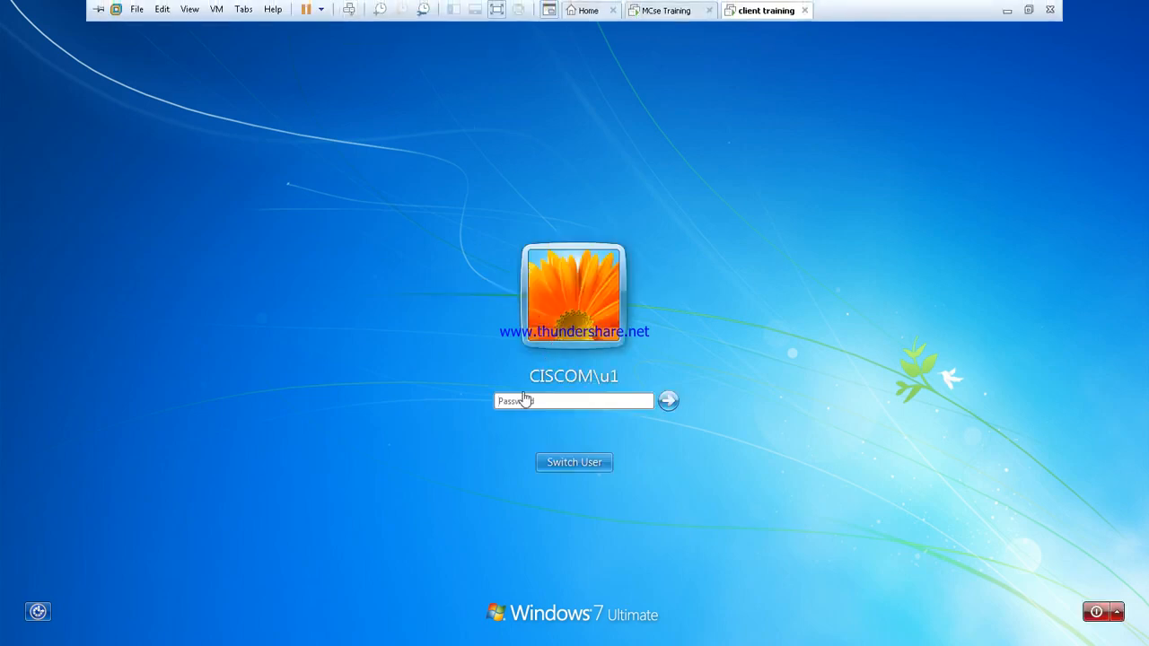
pyautogui.click(574, 462)
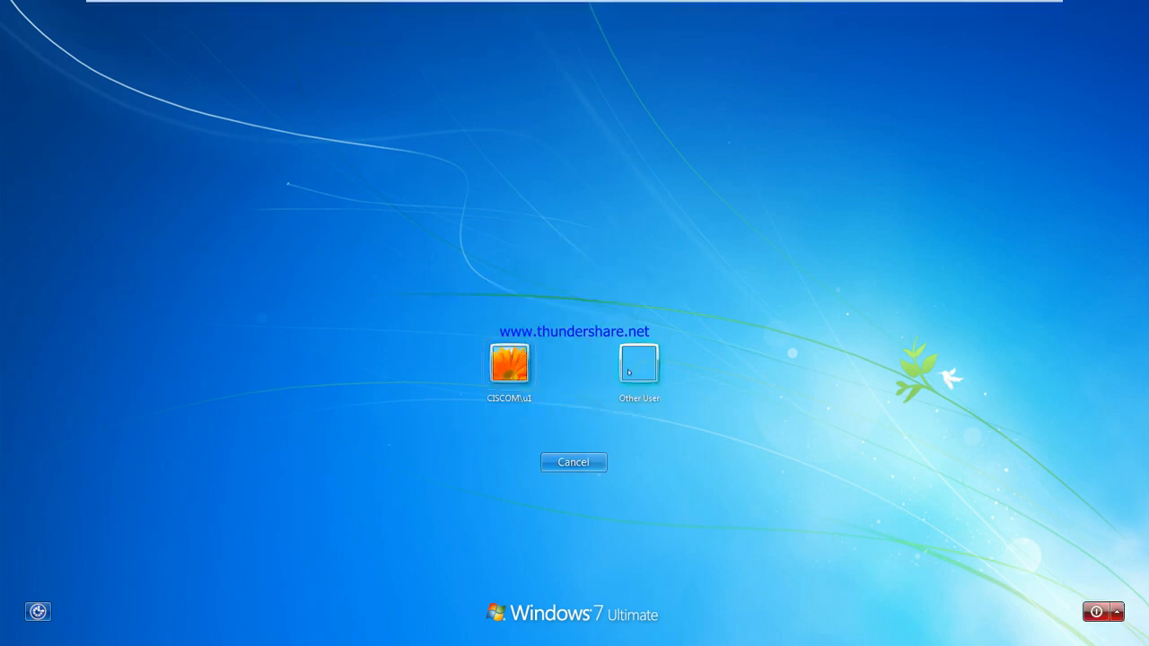
pyautogui.click(630, 368)
pyautogui.write('u1')
pyautogui.press('Return')
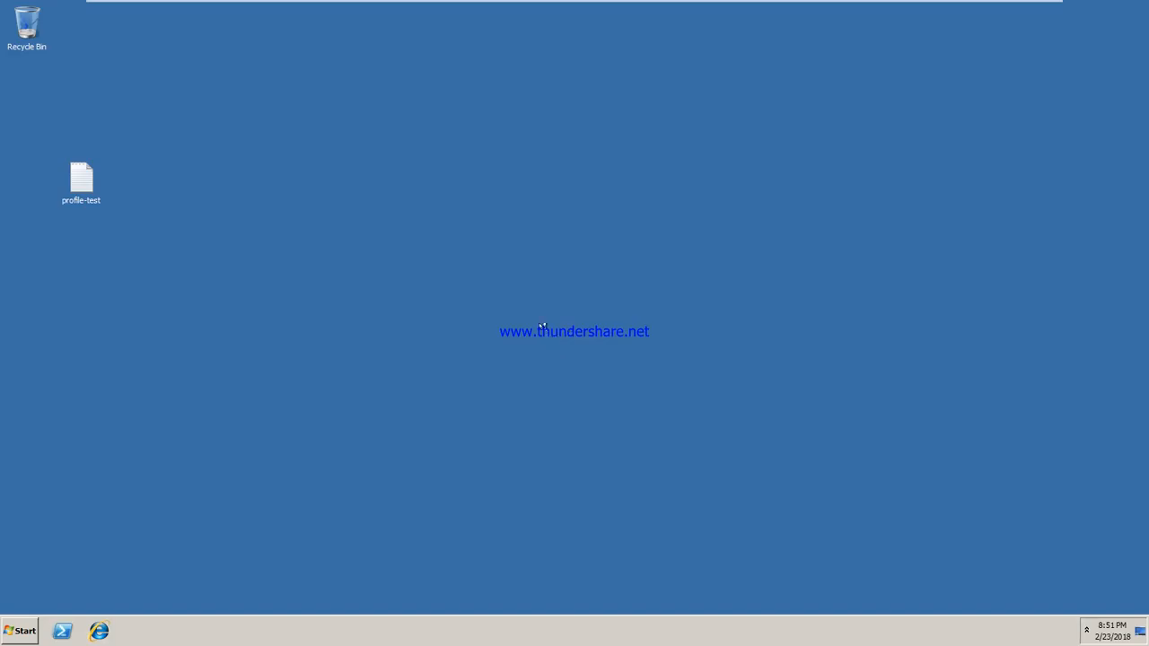
# Step: Refresh the desktop twice and open \\SYS1's share list from the Run box
pyautogui.rightClick(242, 203)
pyautogui.click(272, 238)
pyautogui.rightClick(236, 193)
pyautogui.click(253, 227)
pyautogui.press('super+r')
pyautogui.press('End')
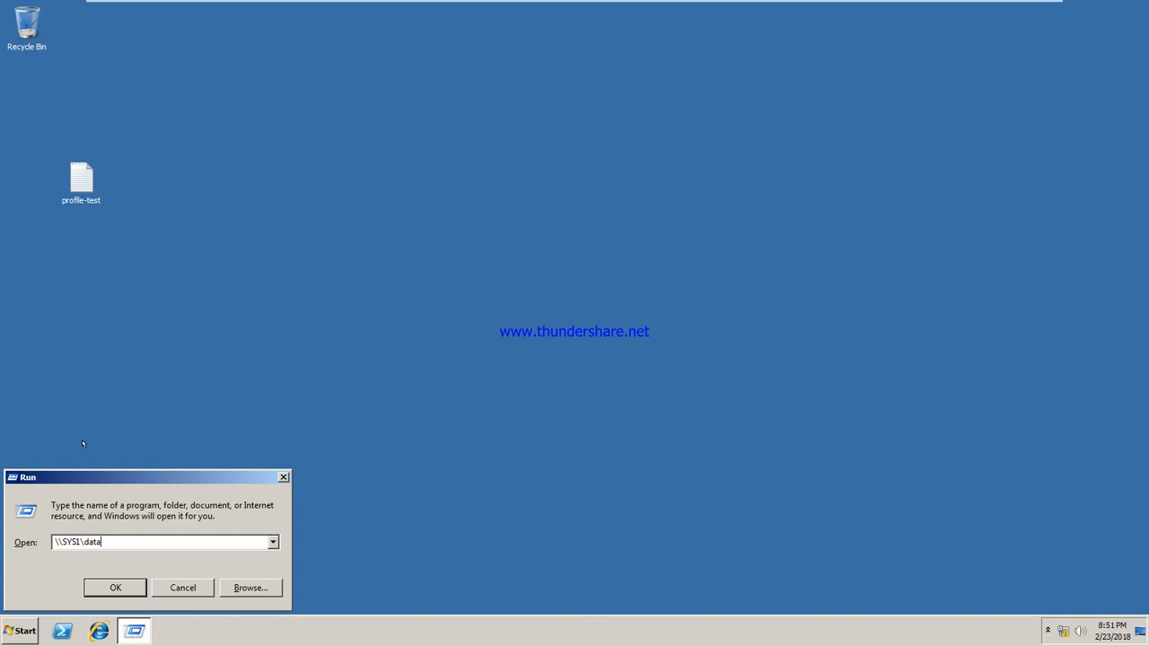
pyautogui.press('BackSpace')
pyautogui.press('BackSpace')
pyautogui.press('BackSpace')
pyautogui.press('BackSpace')
pyautogui.press('BackSpace')
pyautogui.press('Return')
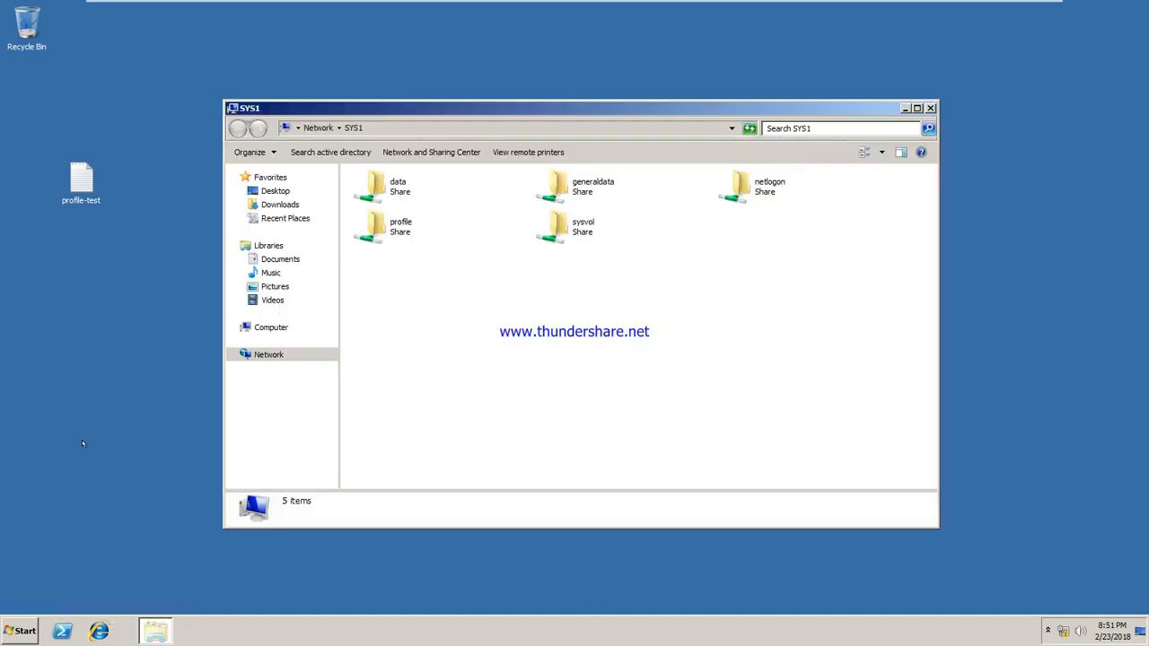
# Step: Add u2 to the data share's security permissions, apply, and close the Properties window
pyautogui.rightClick(376, 180)
pyautogui.click(422, 306)
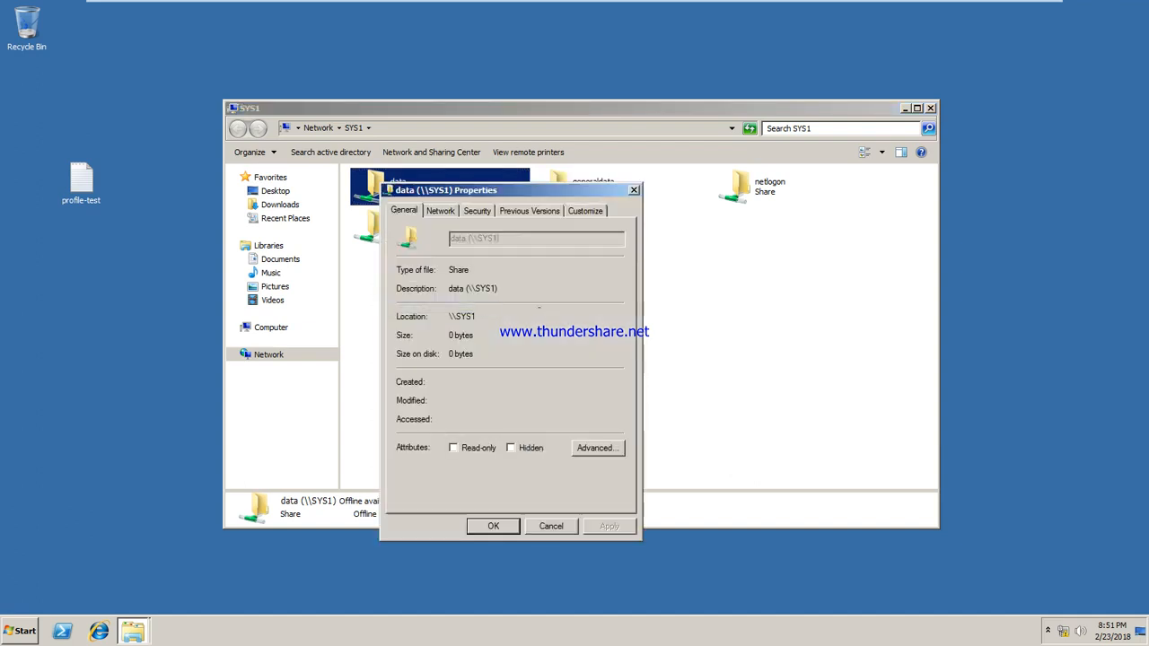
pyautogui.click(470, 210)
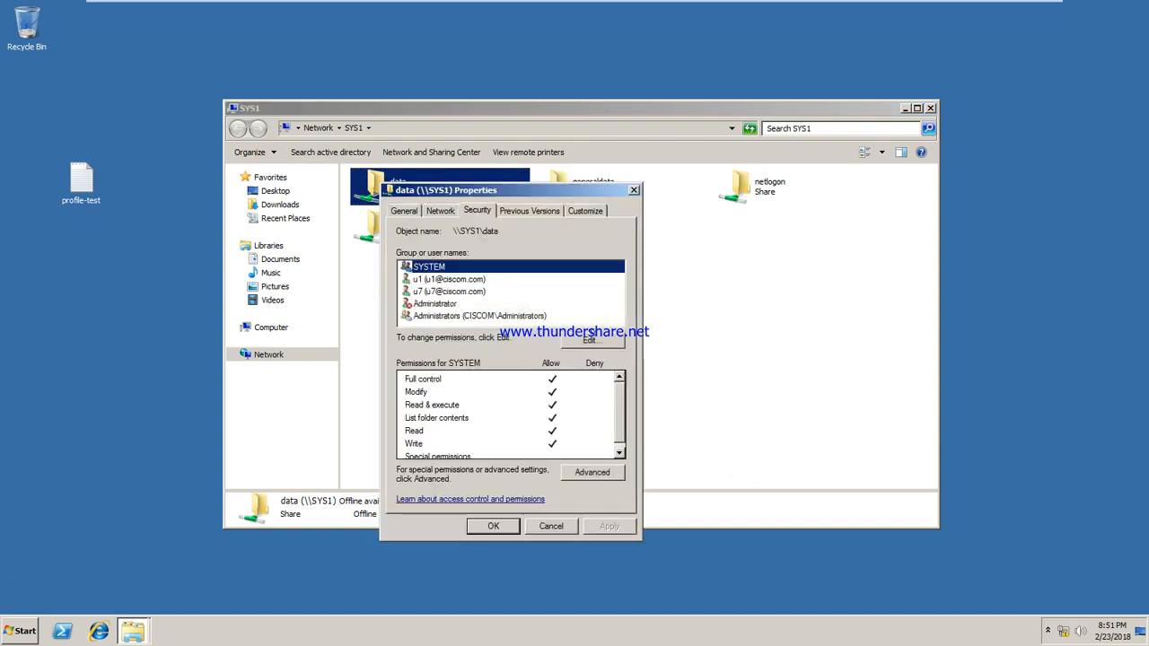
pyautogui.click(589, 335)
pyautogui.click(552, 396)
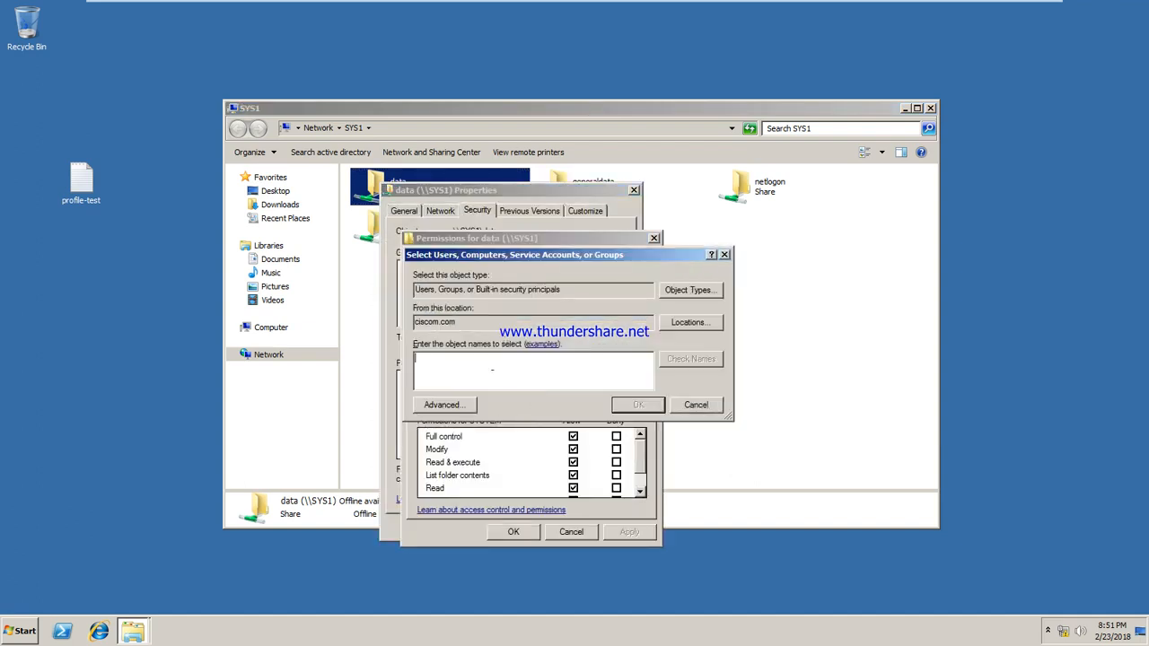
pyautogui.write('u2')
pyautogui.click(698, 358)
pyautogui.click(631, 400)
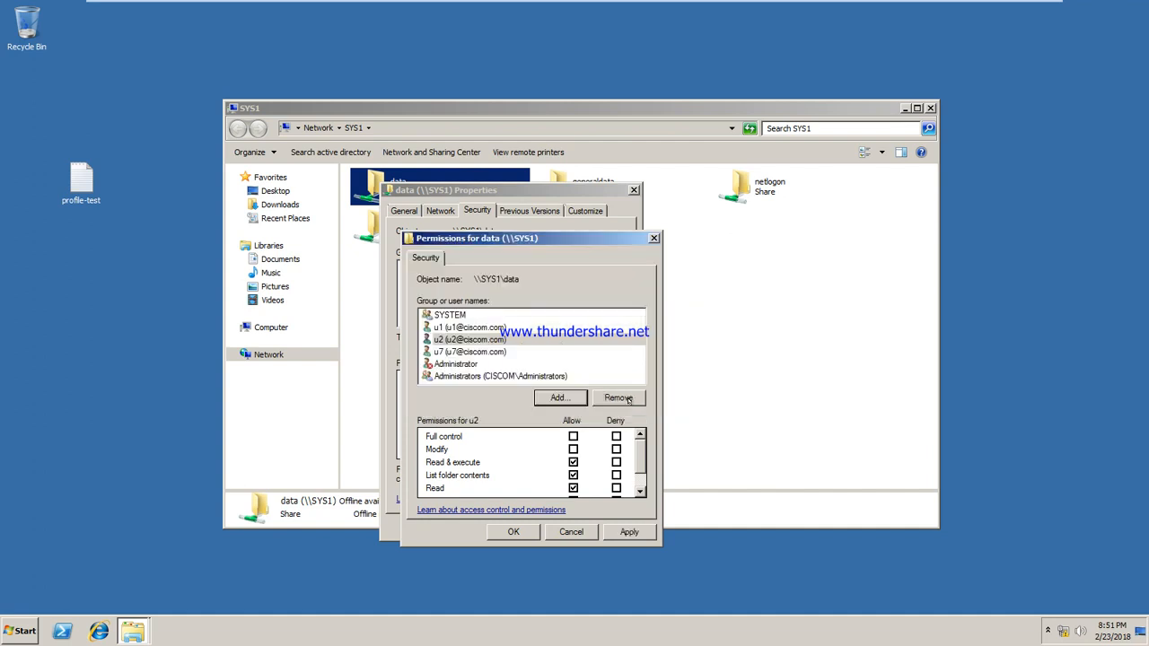
pyautogui.click(629, 531)
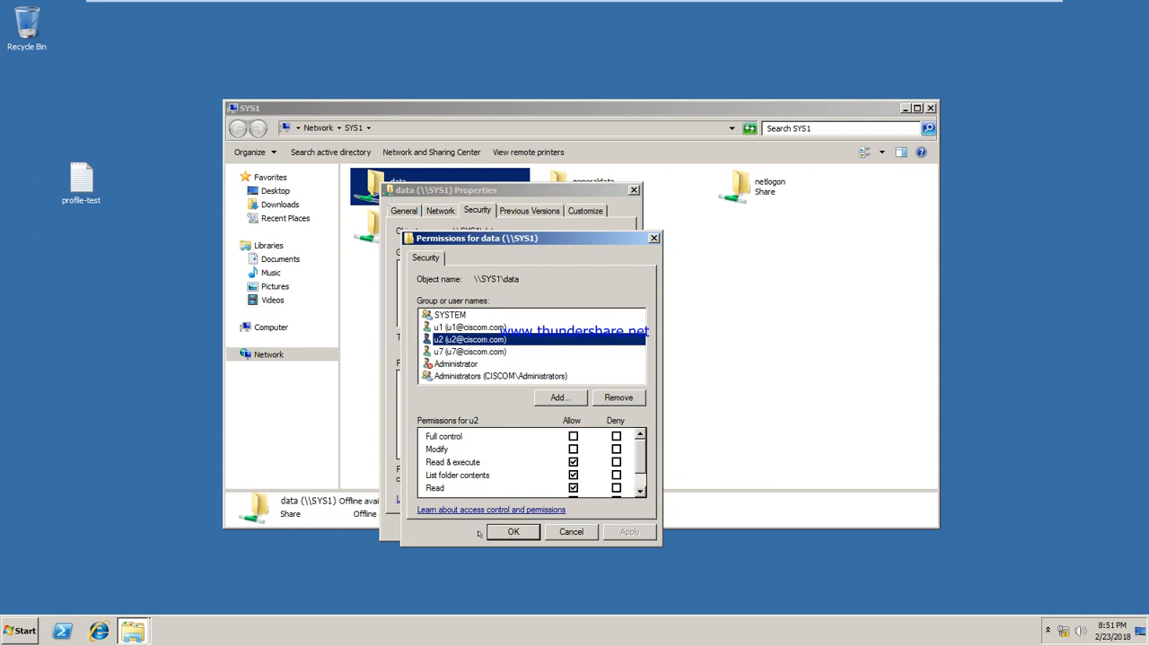
pyautogui.click(507, 530)
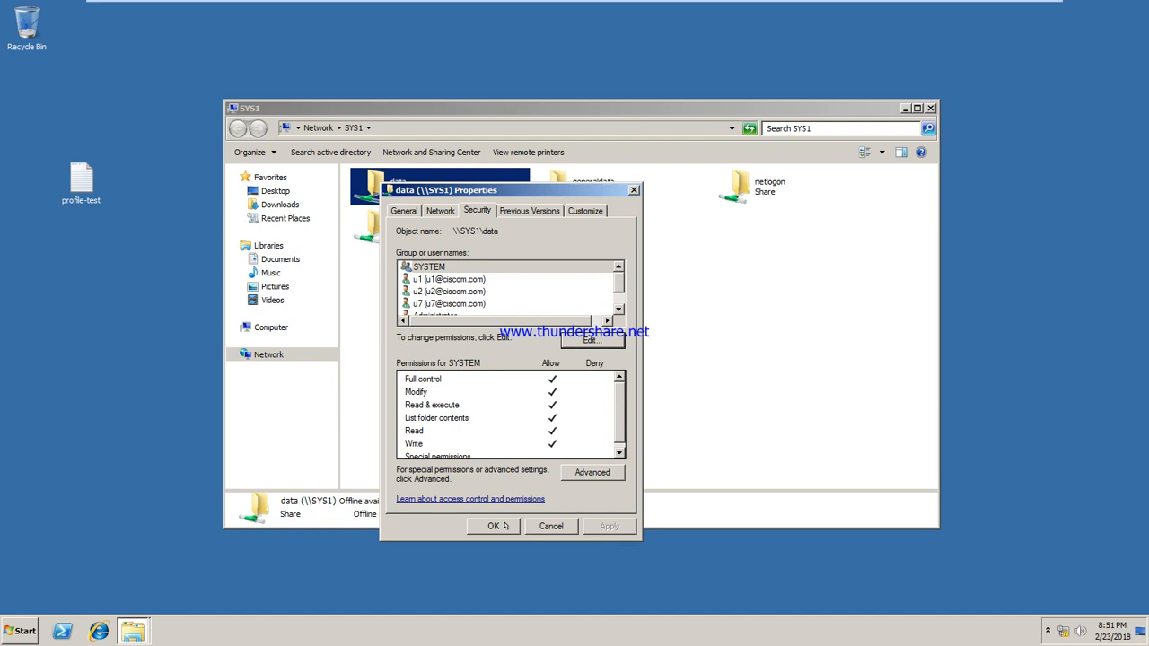
pyautogui.click(504, 526)
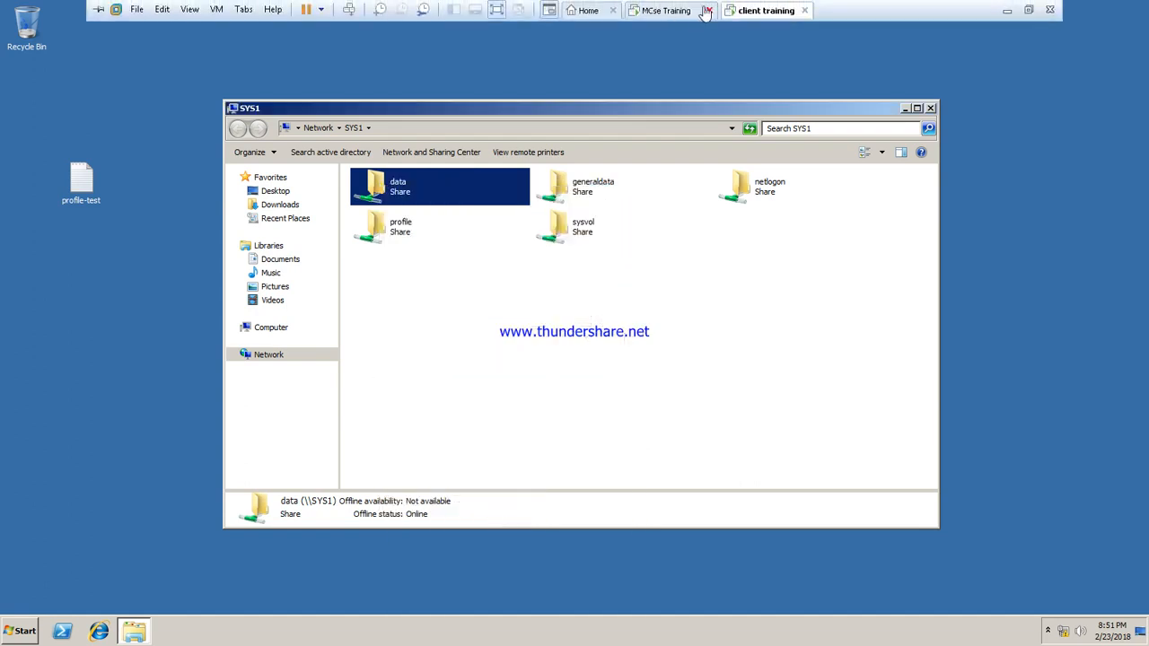
# Step: On the server, open the share permissions of C:\data via Advanced Sharing
pyautogui.click(666, 12)
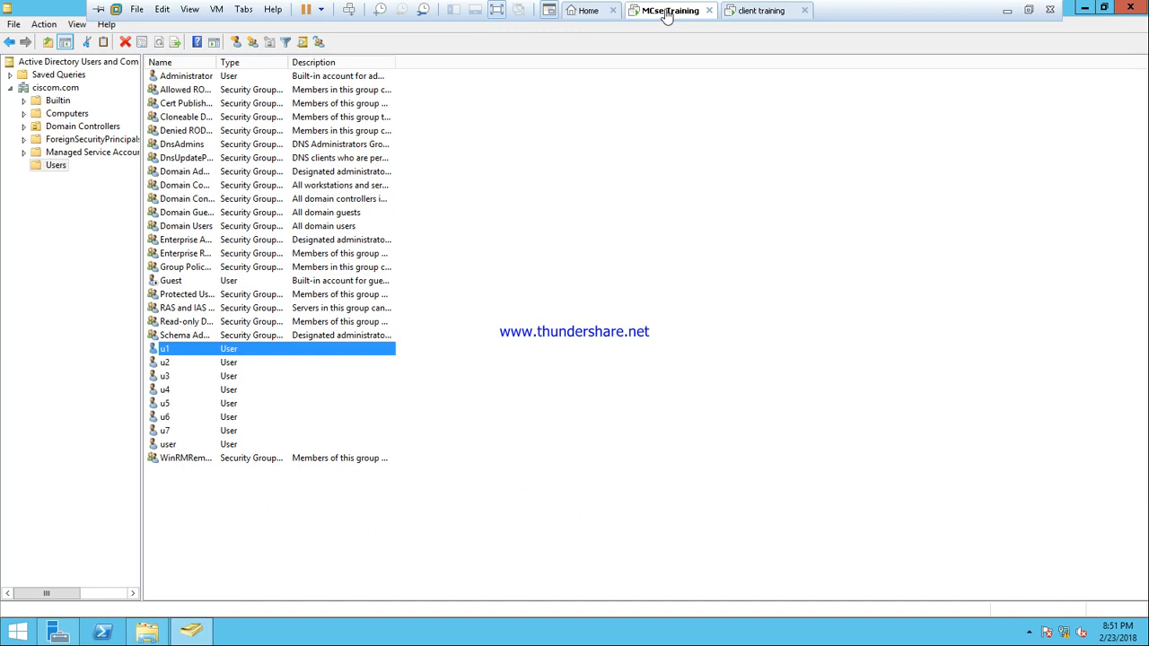
pyautogui.click(158, 636)
pyautogui.rightClick(437, 245)
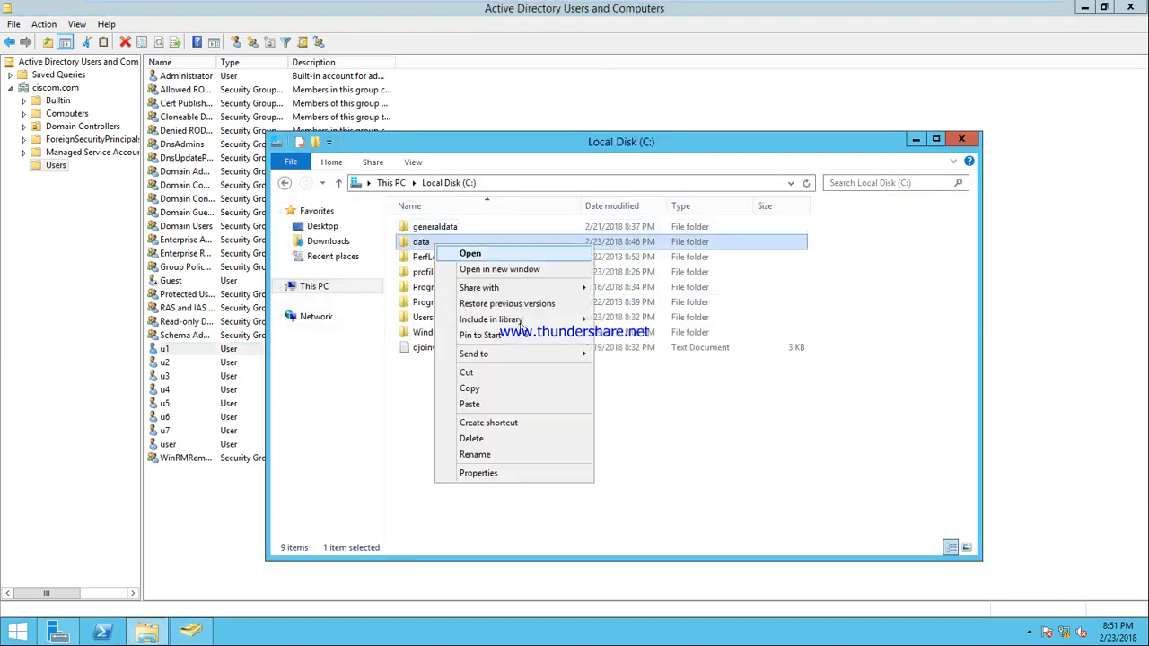
pyautogui.click(478, 473)
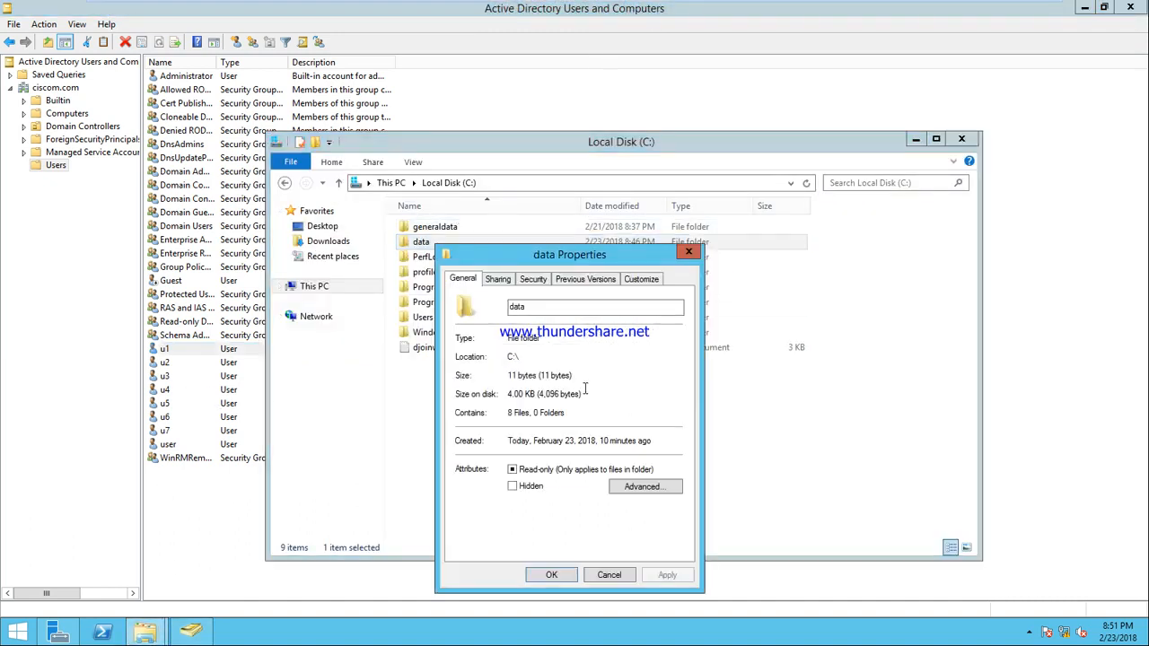
pyautogui.click(497, 279)
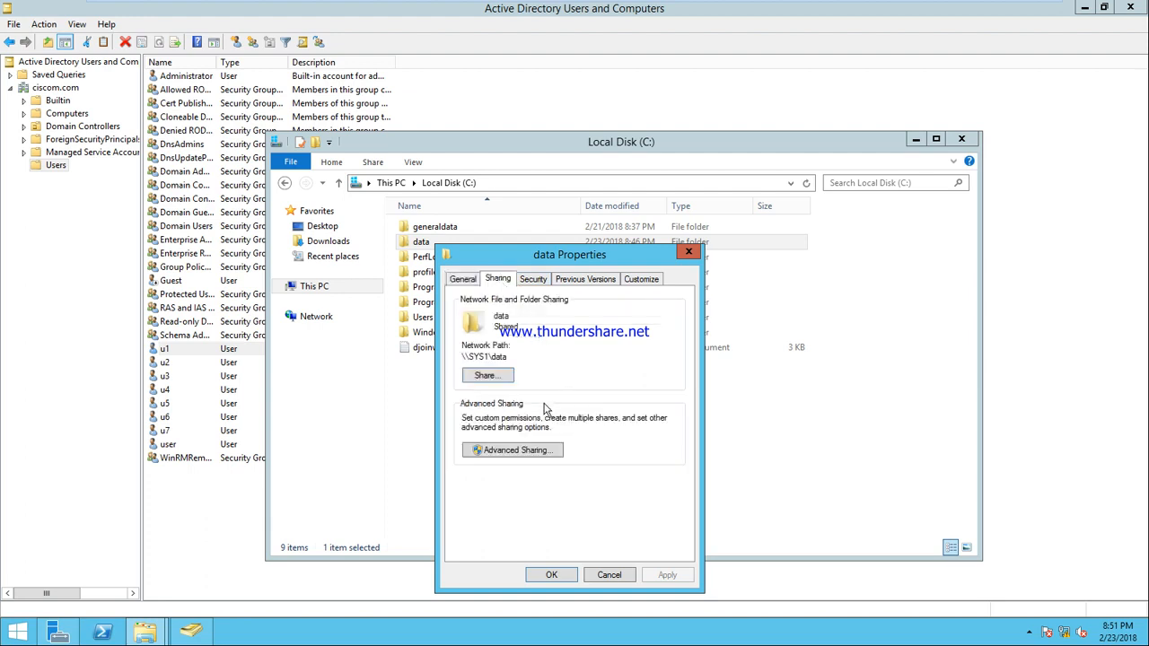
pyautogui.click(504, 451)
pyautogui.click(504, 475)
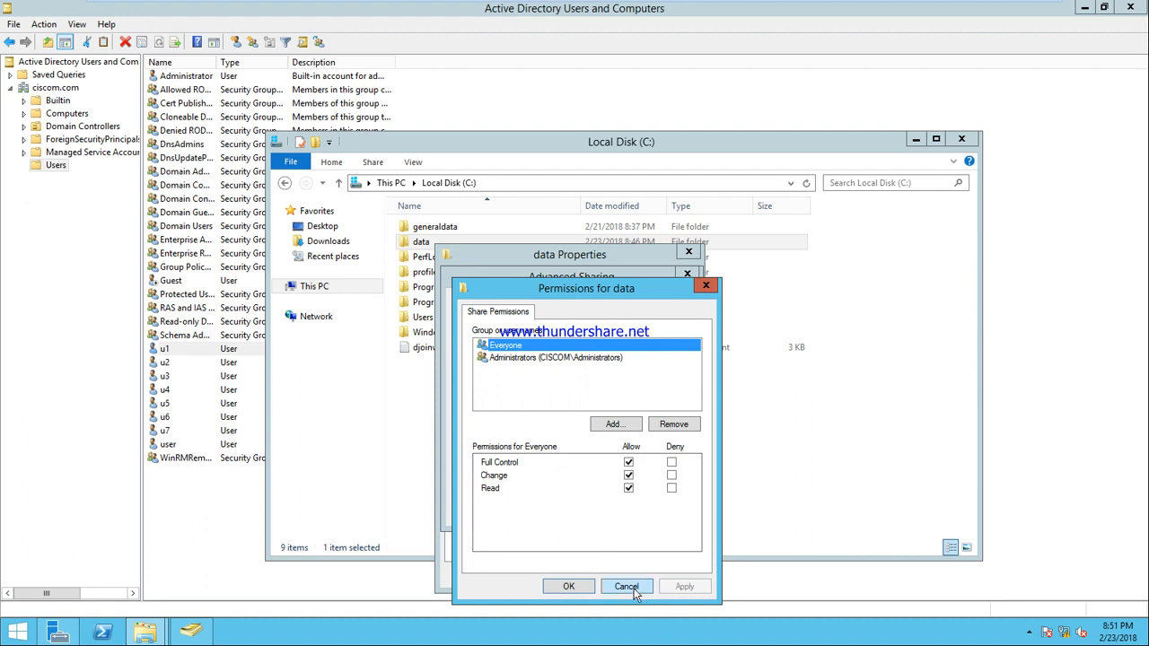
# Step: Remove Everyone, add u5 with Full Control, and close the sharing dialogs
pyautogui.click(673, 425)
pyautogui.click(613, 424)
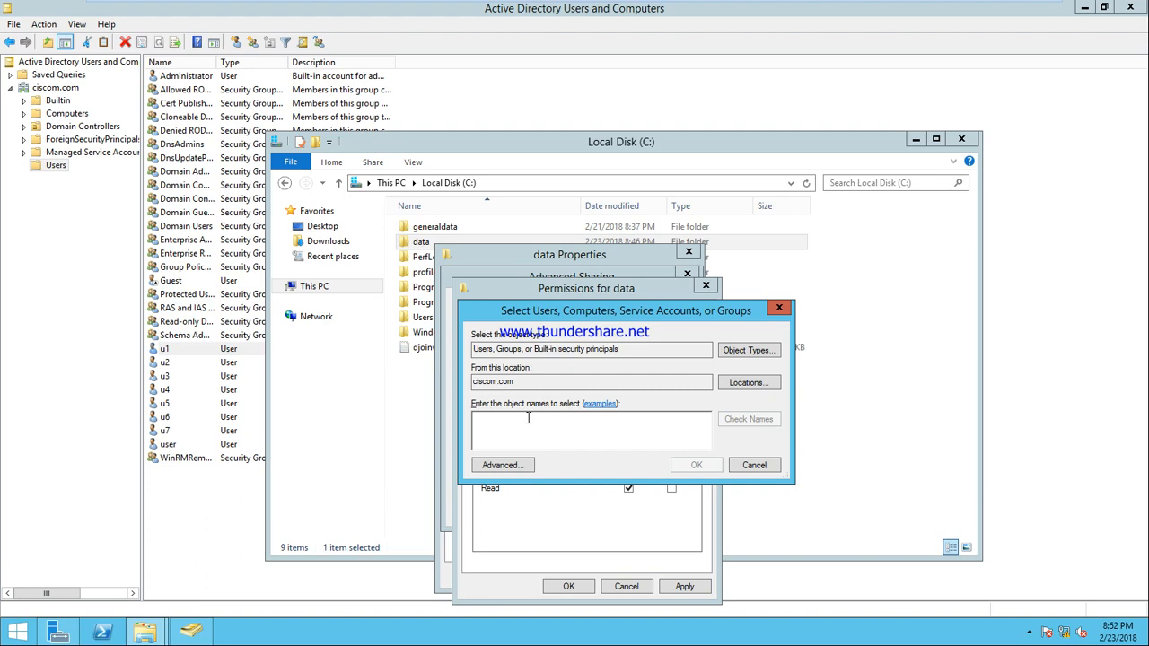
pyautogui.write('u5')
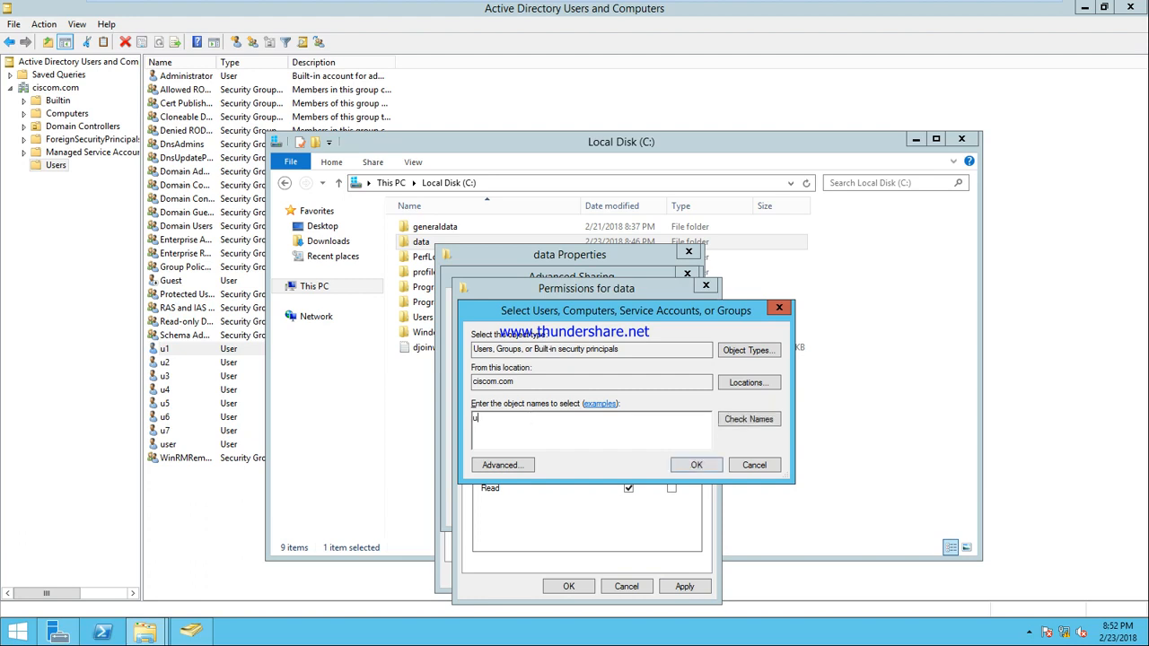
pyautogui.click(743, 420)
pyautogui.click(696, 465)
pyautogui.click(628, 463)
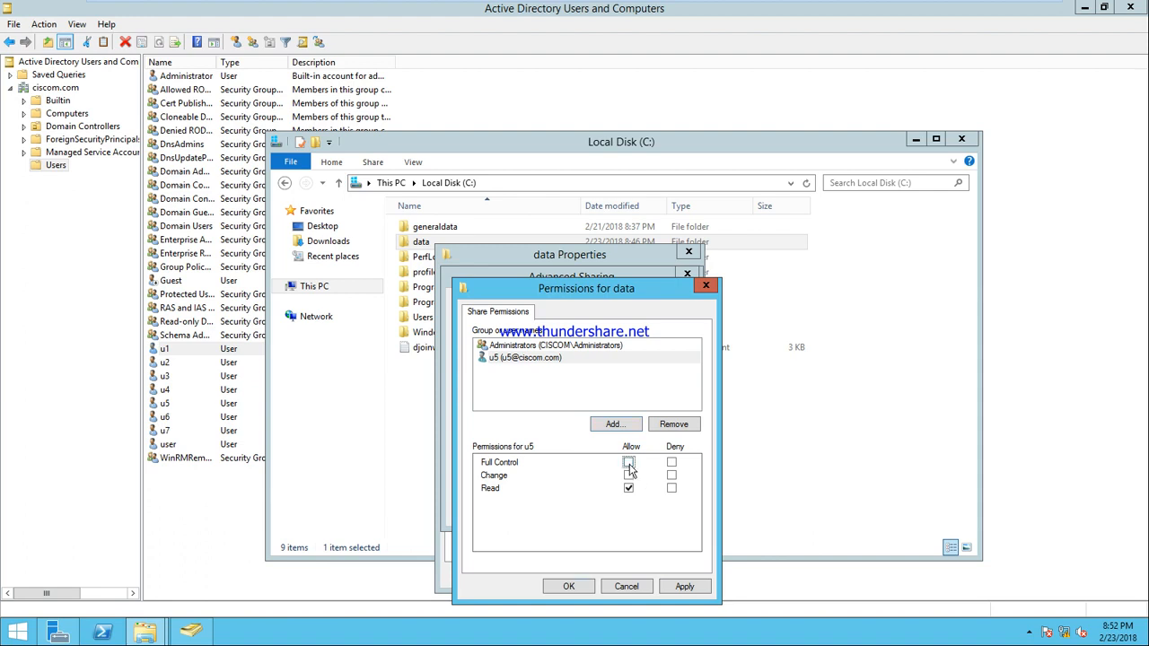
pyautogui.click(707, 592)
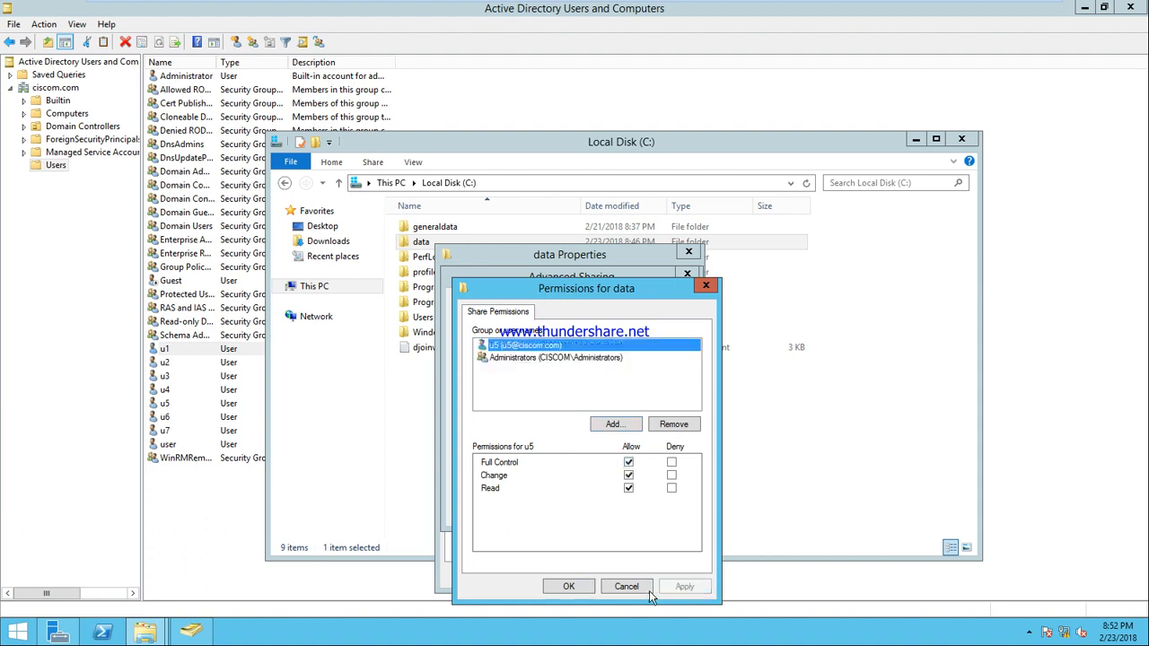
pyautogui.click(576, 589)
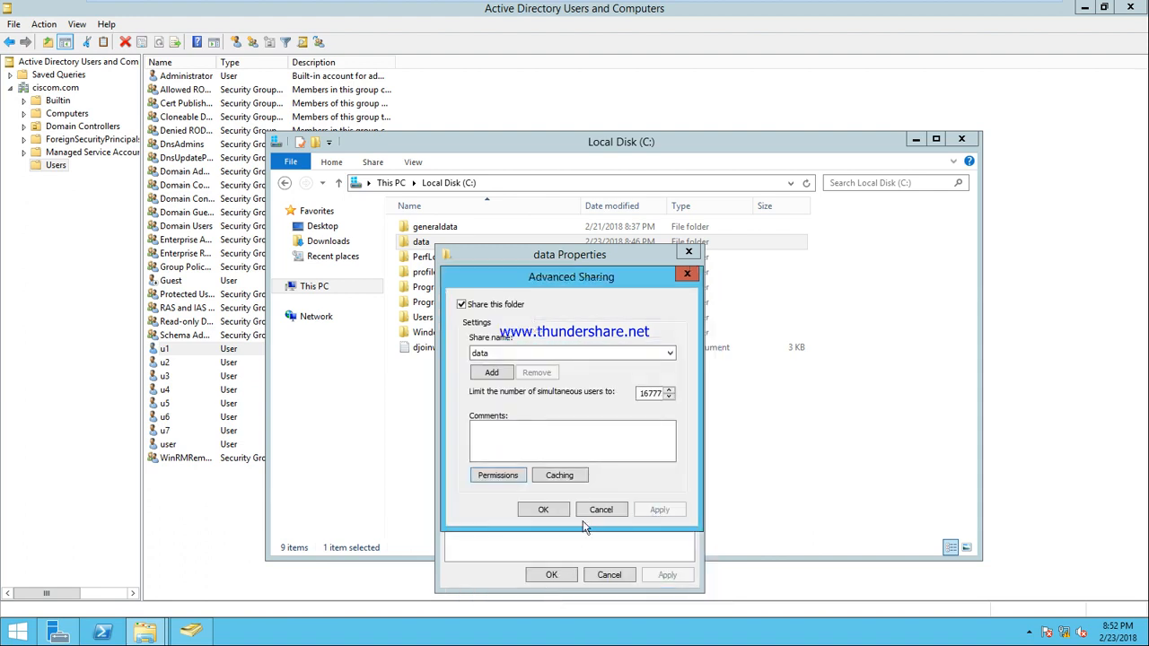
pyautogui.click(551, 509)
pyautogui.click(564, 576)
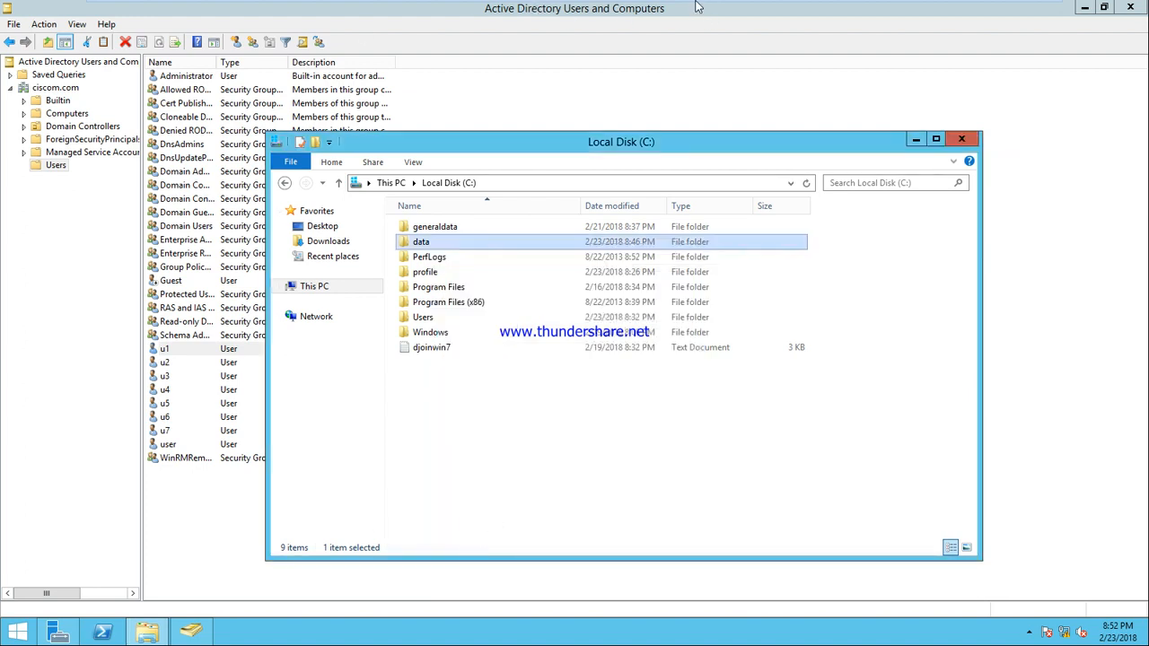
pyautogui.moveTo(698, 8)
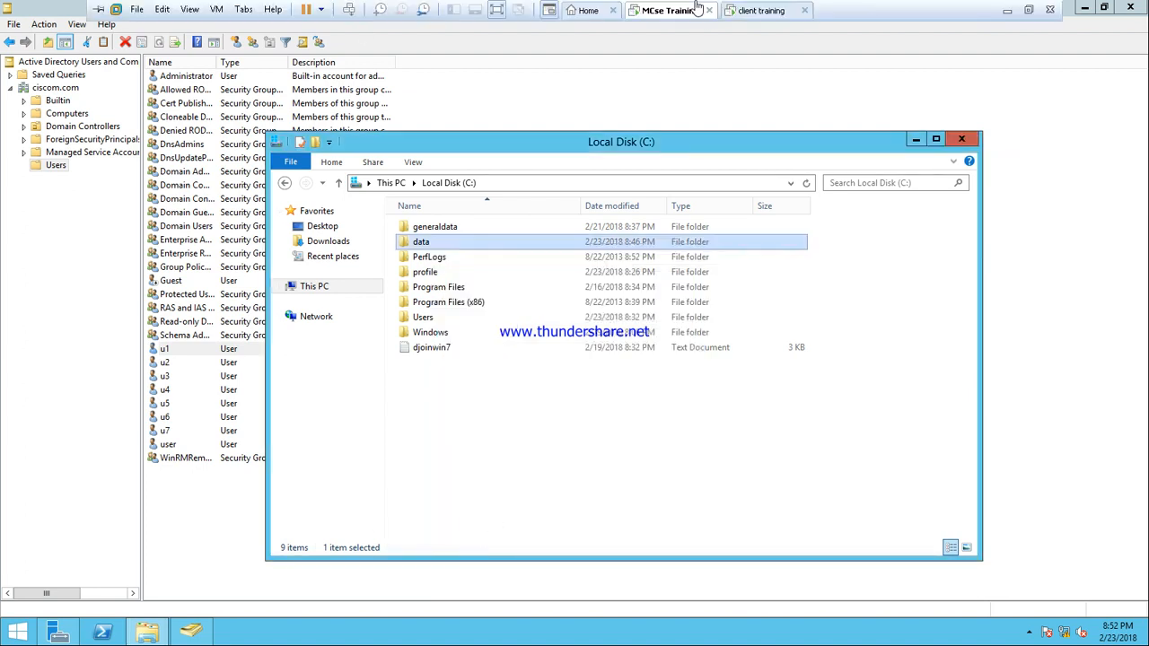
# Step: Switch back to the Windows 7 client and log off the current user
pyautogui.click(778, 13)
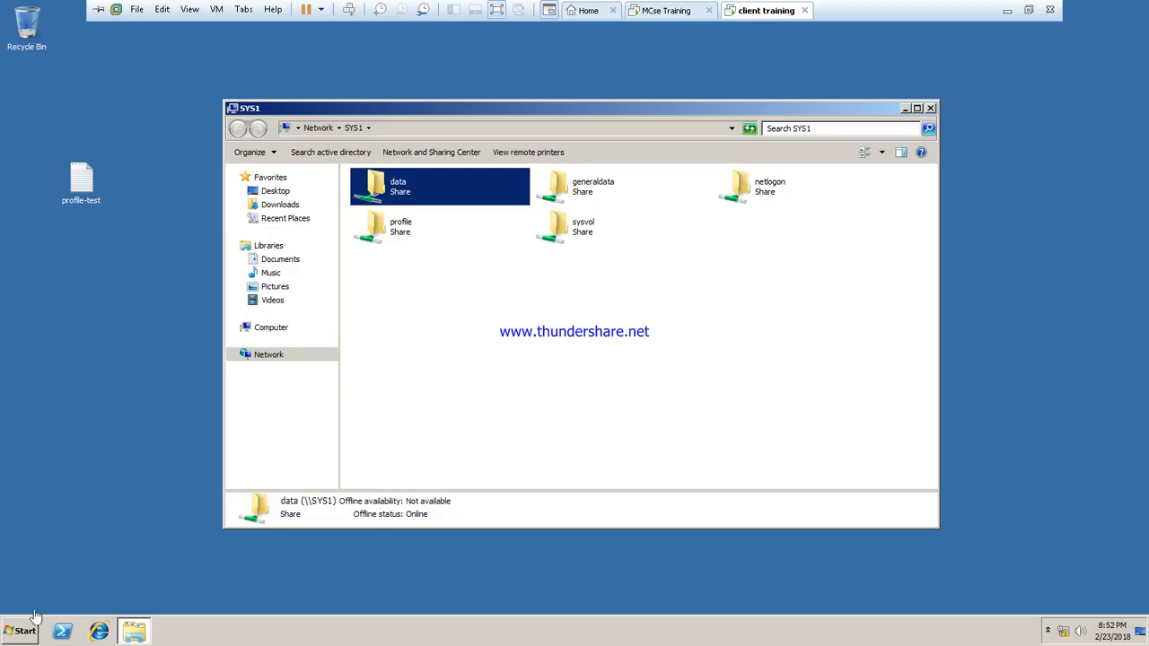
pyautogui.click(17, 633)
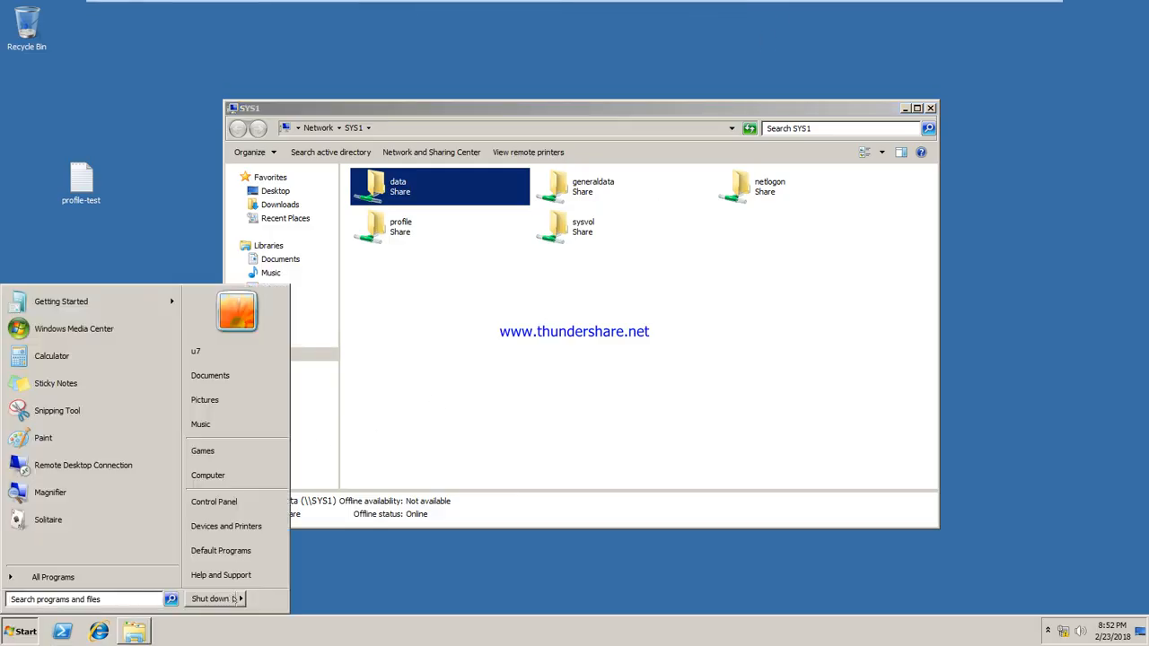
pyautogui.moveTo(239, 597)
pyautogui.click(277, 547)
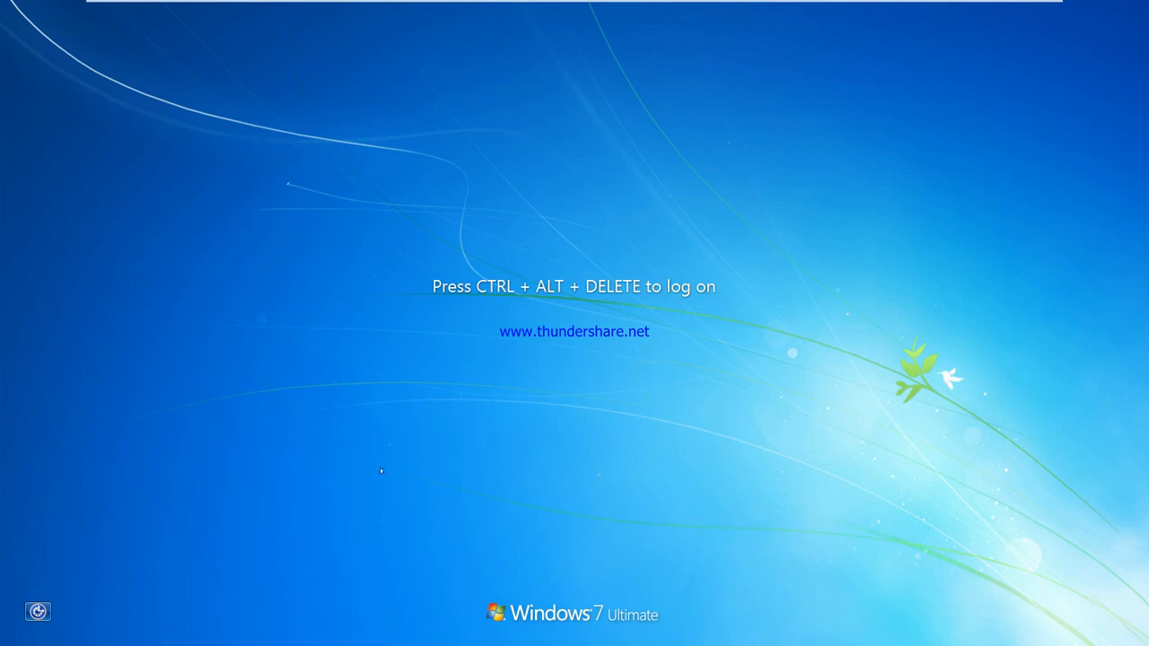
# Step: Sign in as u5 via Other User with an empty password instead of u7
pyautogui.moveTo(533, 4)
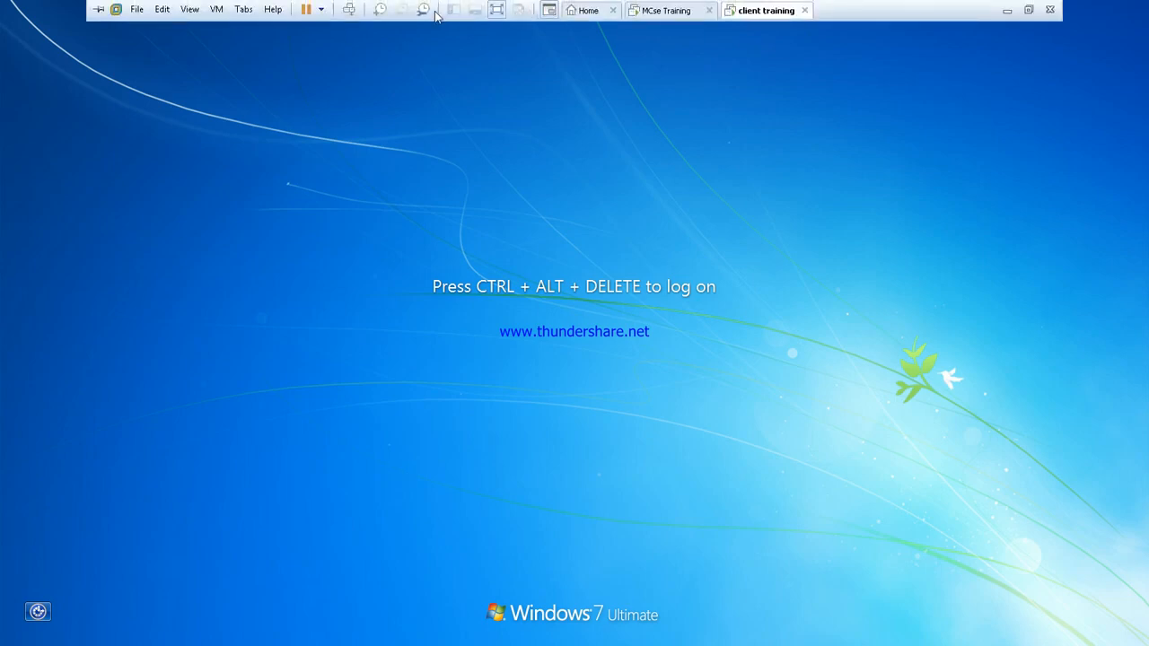
pyautogui.click(349, 9)
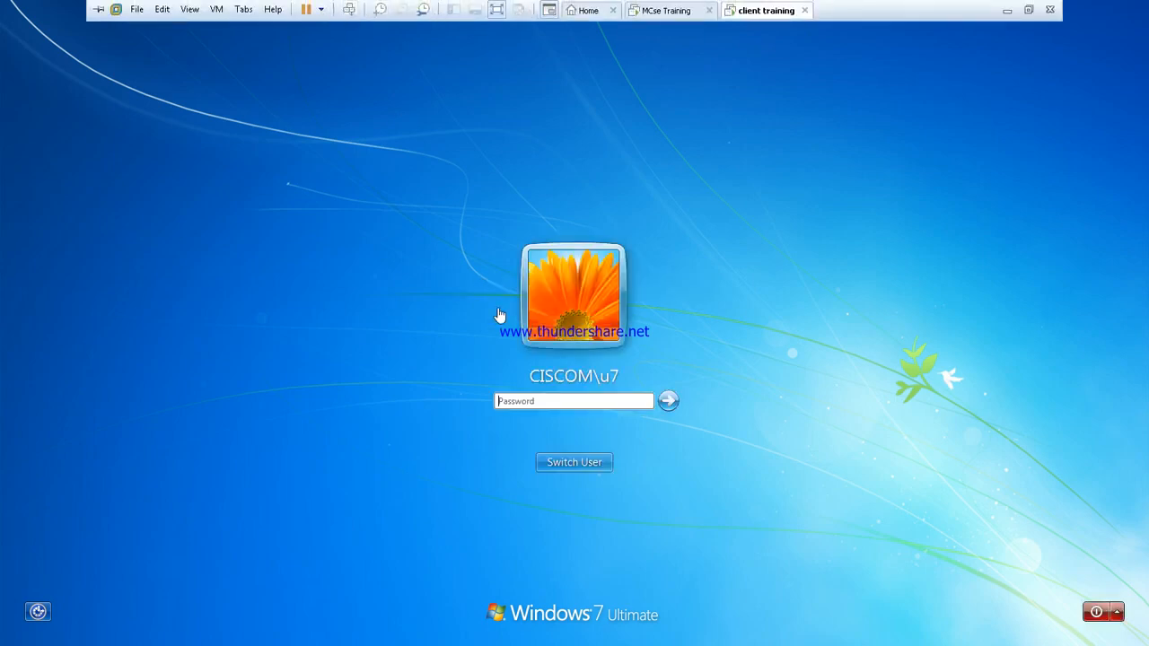
pyautogui.click(565, 470)
pyautogui.moveTo(304, 3)
pyautogui.click(349, 9)
pyautogui.click(574, 461)
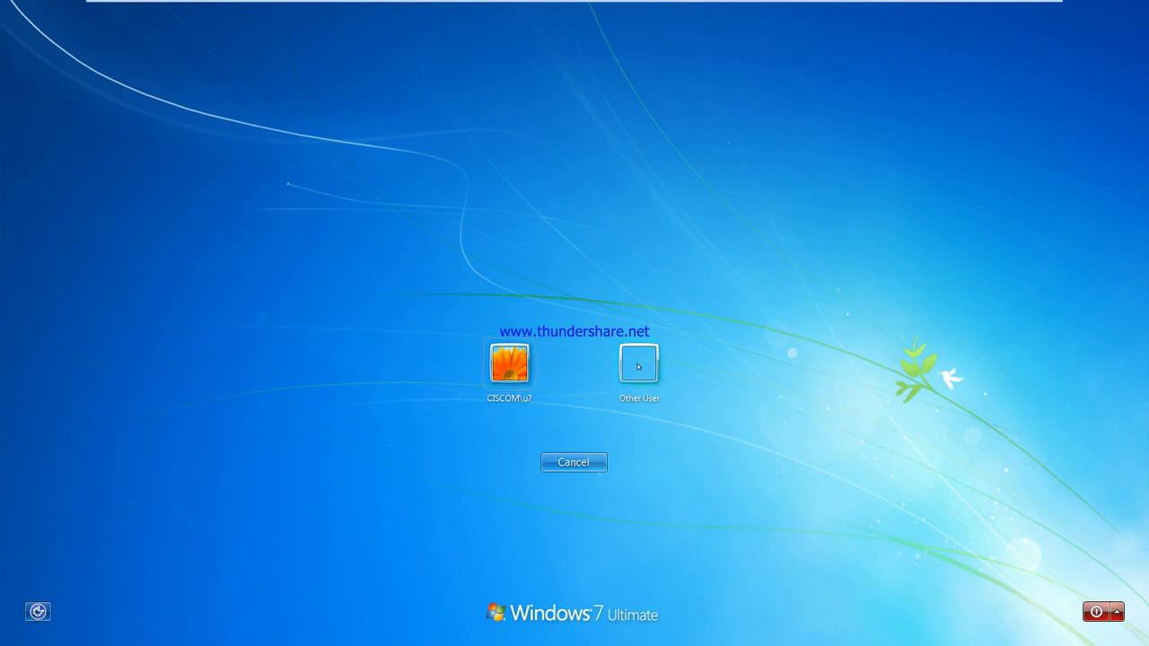
pyautogui.click(638, 368)
pyautogui.click(564, 357)
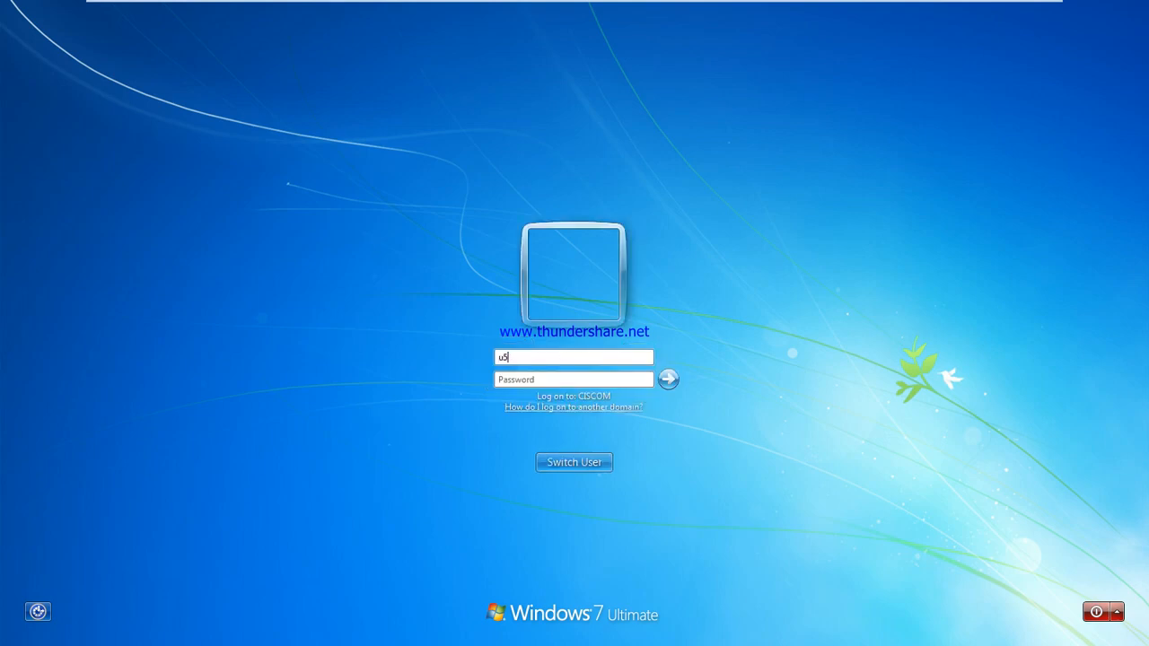
pyautogui.press('Return')
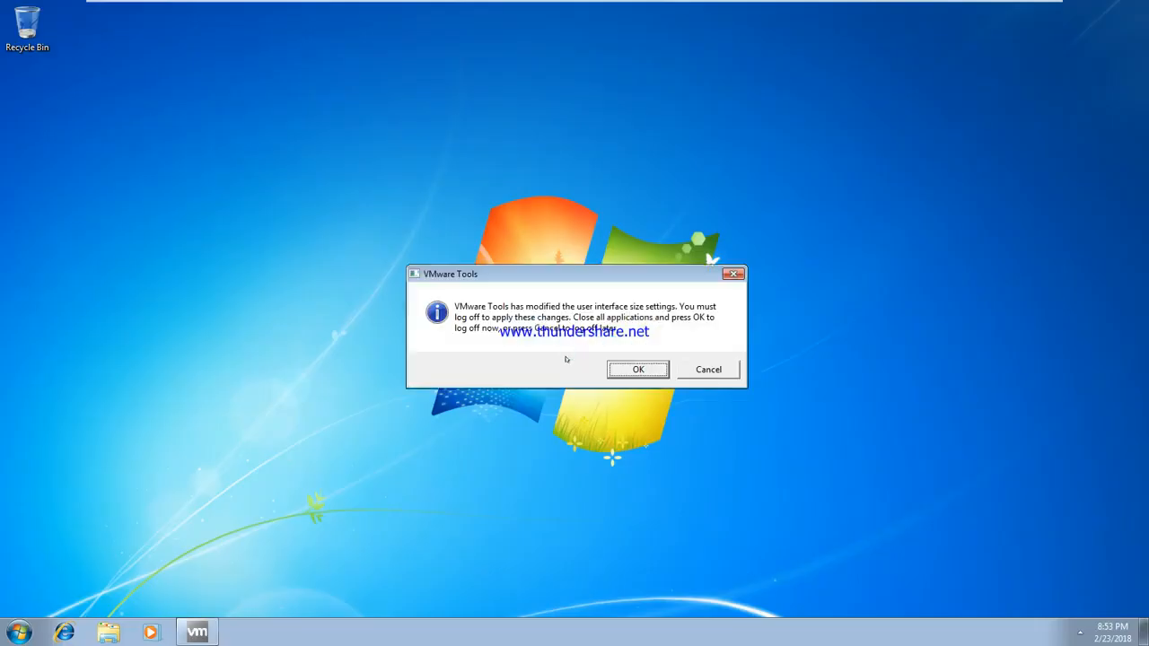
# Step: Dismiss the log-off prompt and open the sys1 share list from Run
pyautogui.click(709, 371)
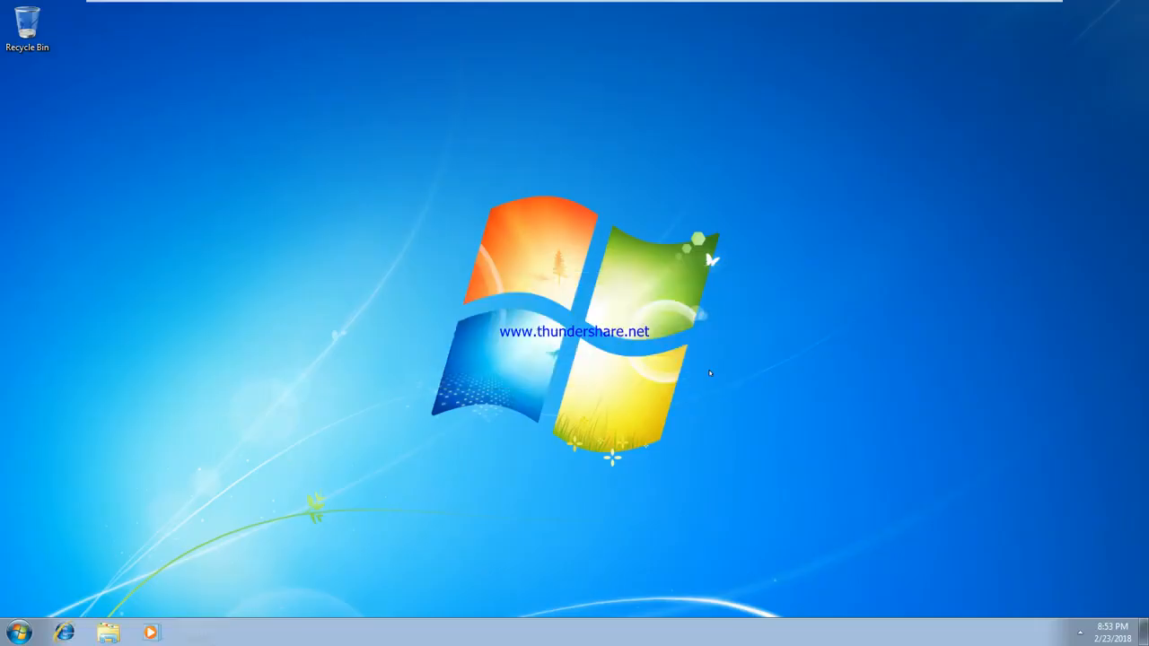
pyautogui.press('super+r')
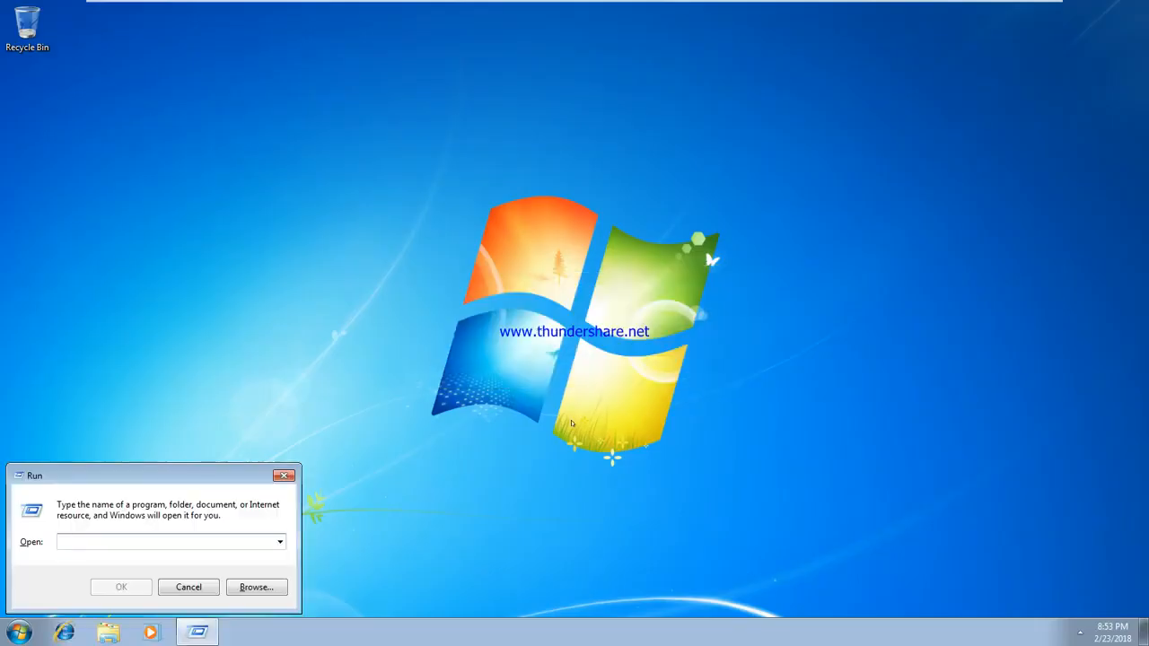
pyautogui.write('\\sys1')
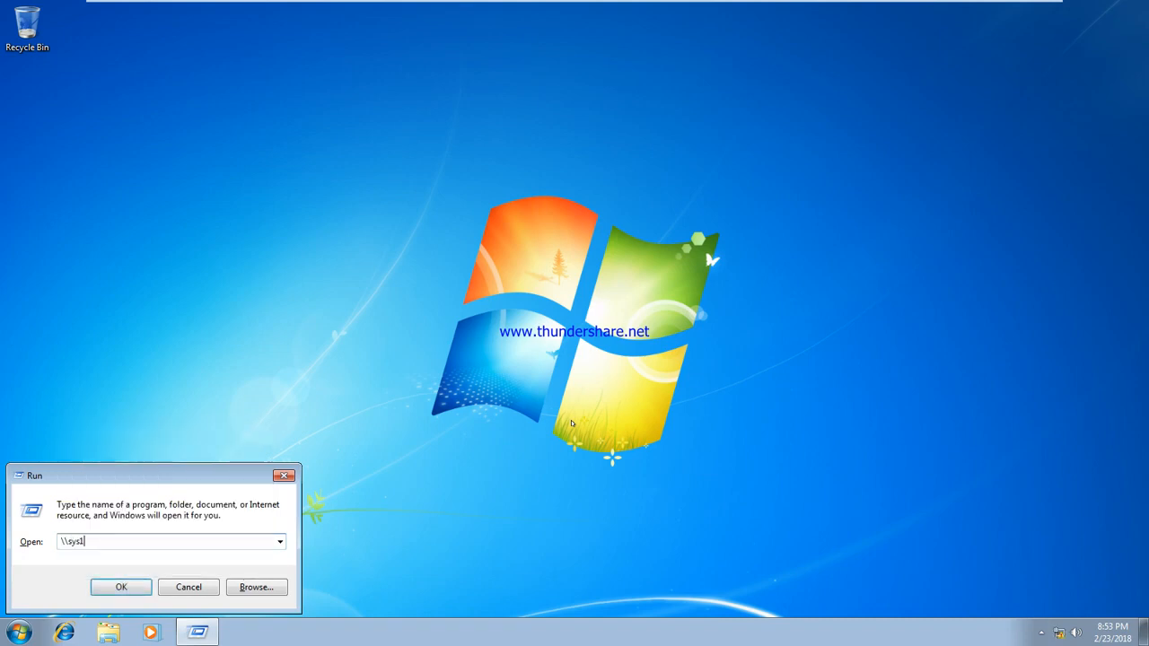
pyautogui.press('Return')
# Step: Check the data share's advanced security settings as u5, then switch to the server VM
pyautogui.rightClick(406, 182)
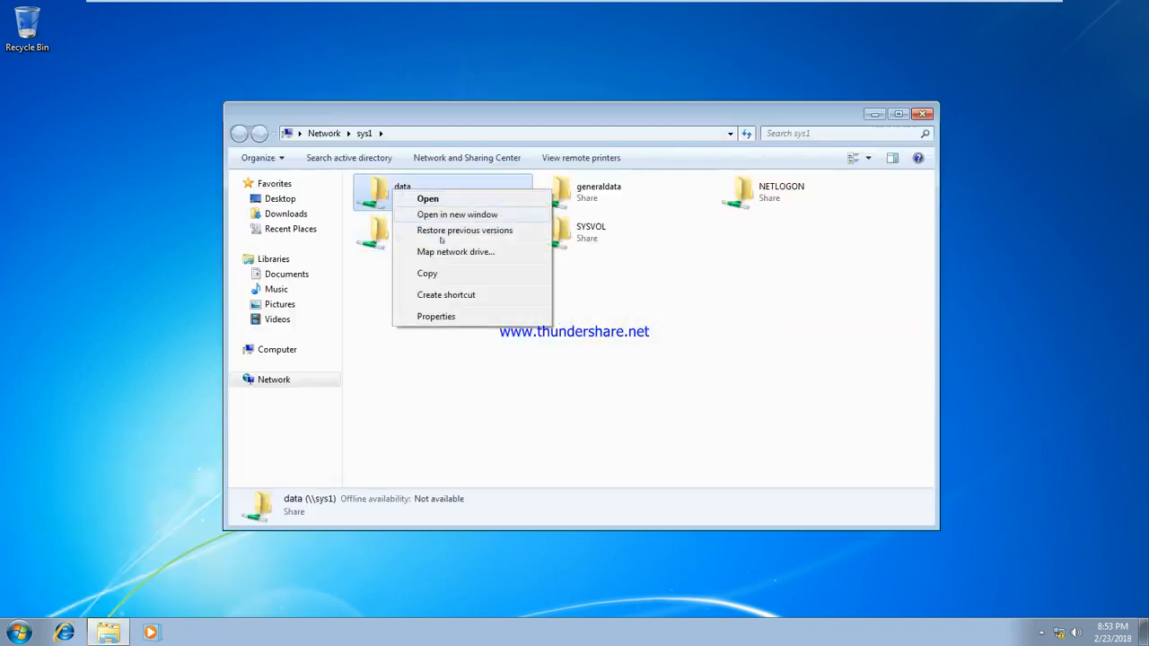
pyautogui.click(462, 314)
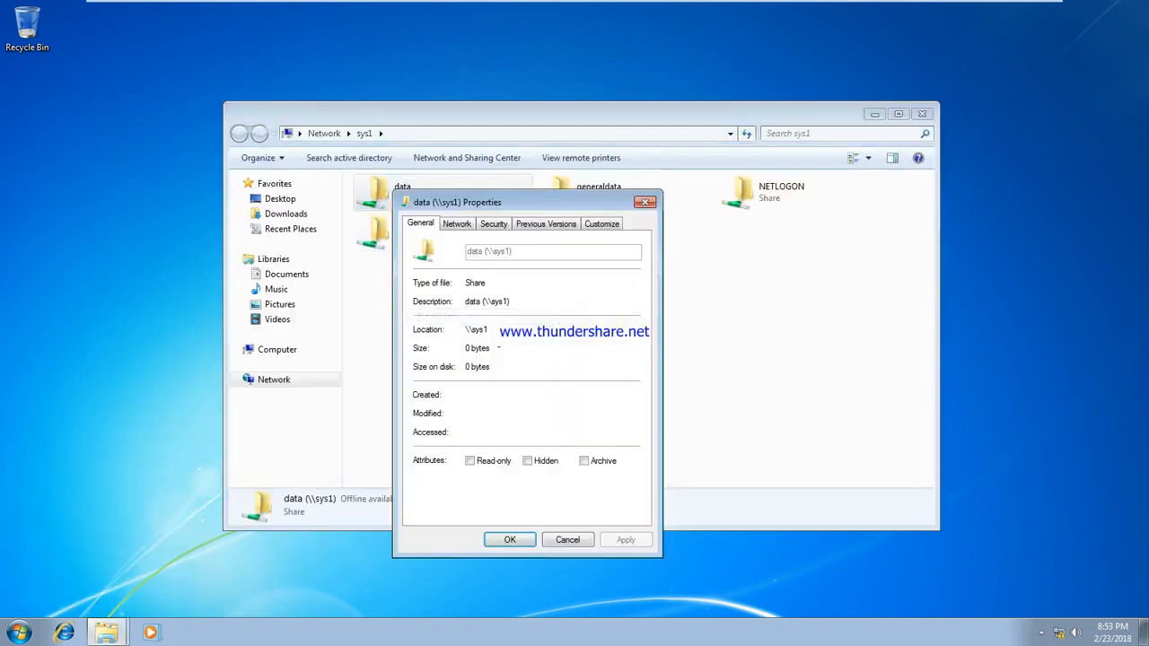
pyautogui.click(492, 222)
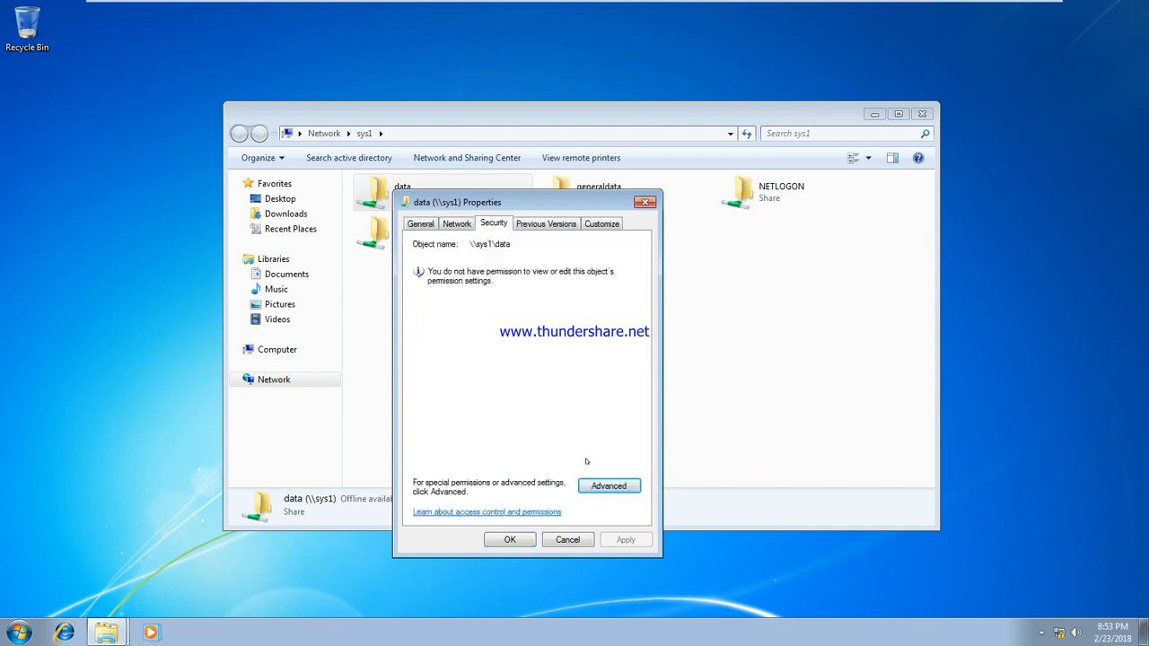
pyautogui.click(605, 487)
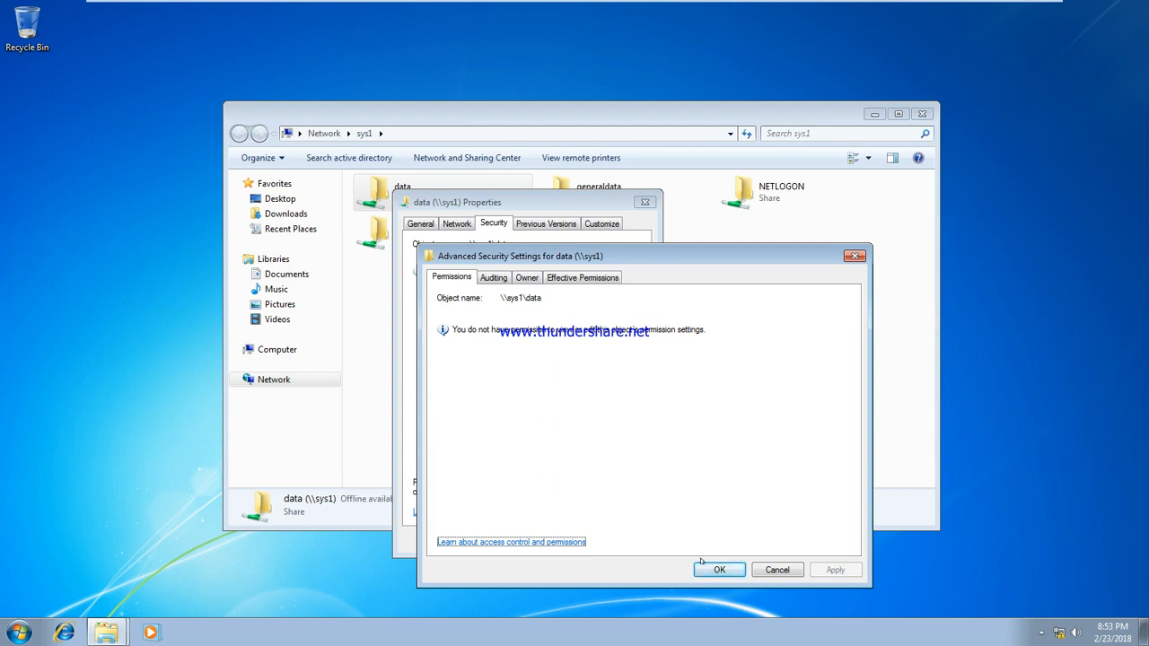
pyautogui.click(775, 569)
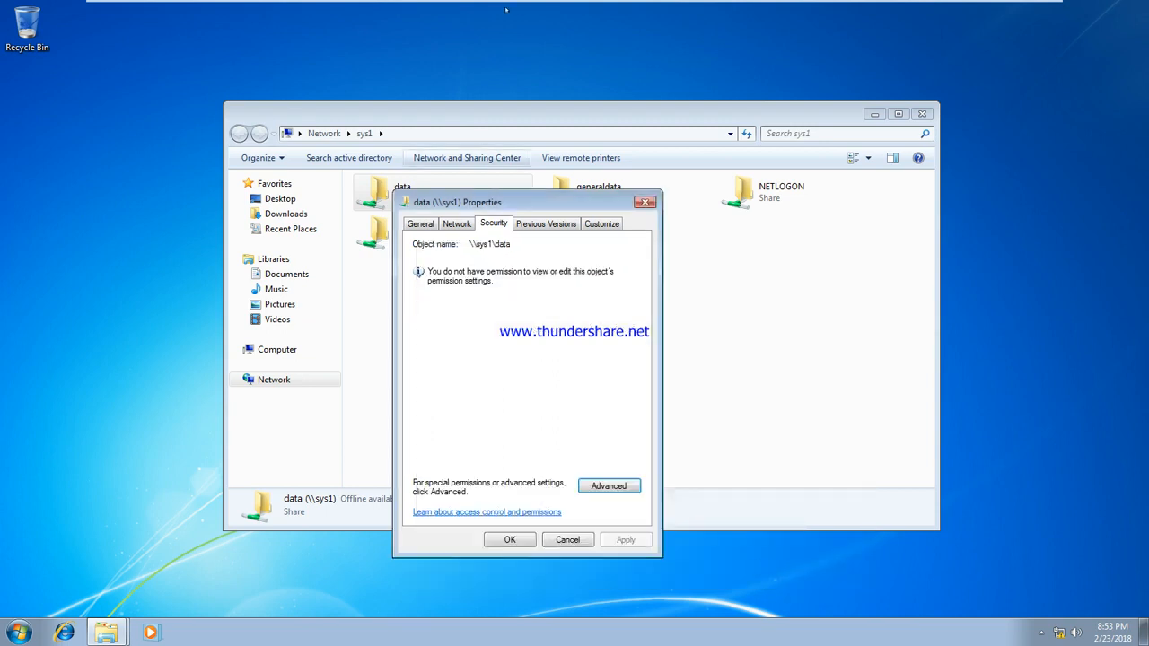
pyautogui.moveTo(610, 7)
pyautogui.click(664, 9)
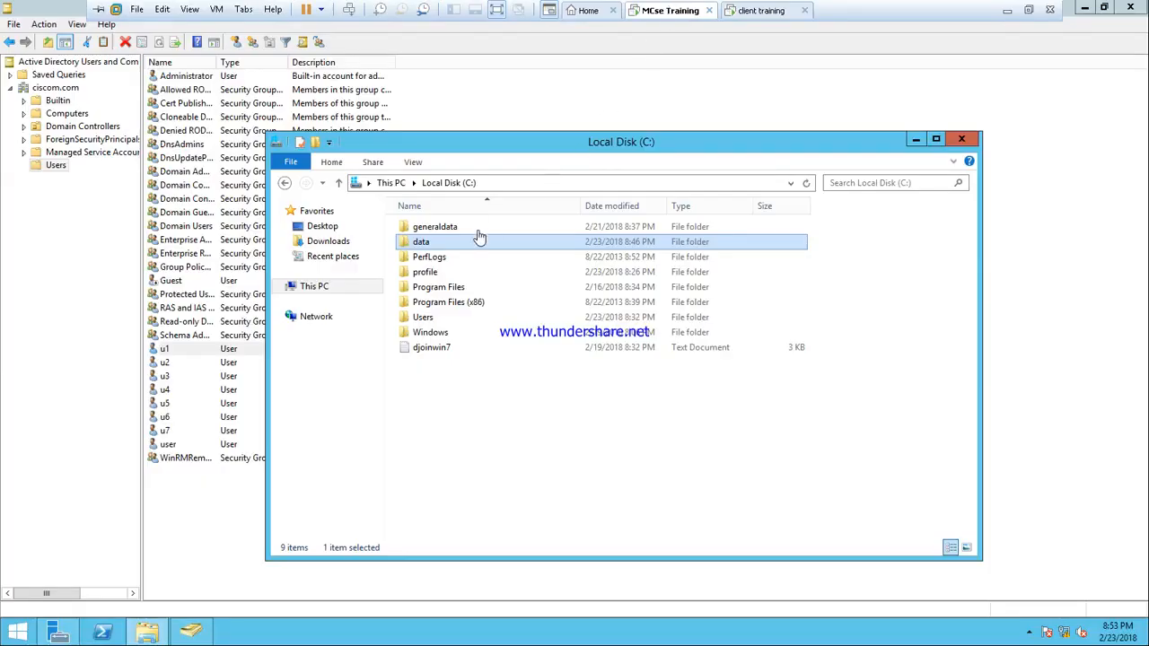
# Step: Open the data folder's Sharing properties and leave Advanced Sharing unchanged
pyautogui.rightClick(422, 244)
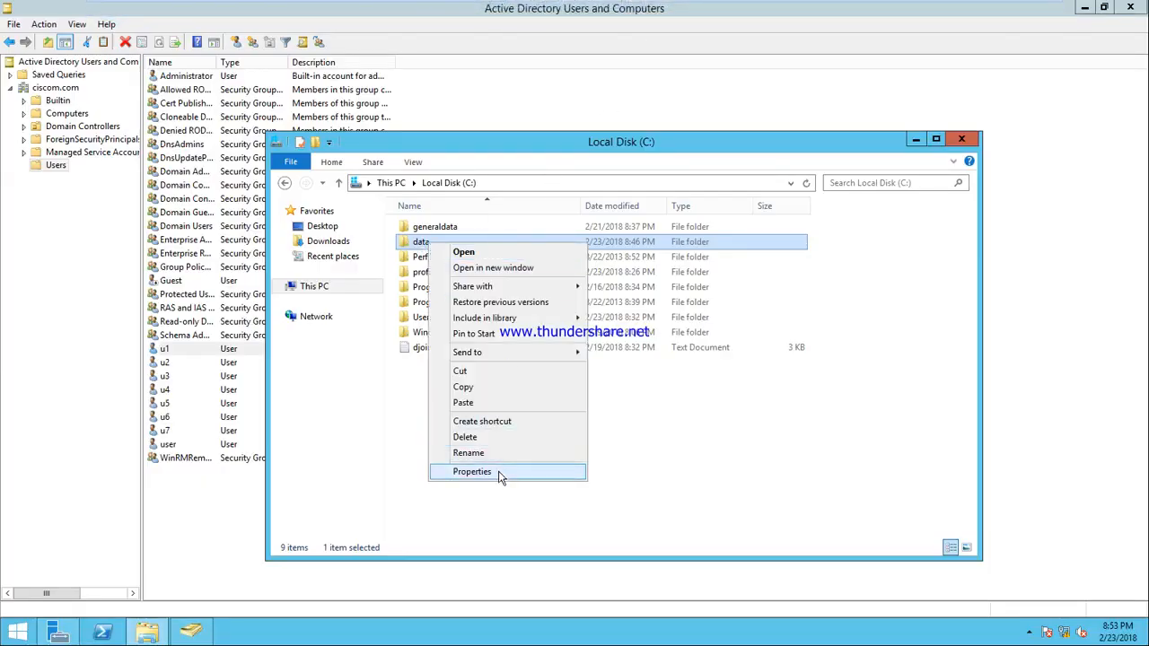
pyautogui.click(500, 473)
pyautogui.click(491, 279)
pyautogui.click(487, 451)
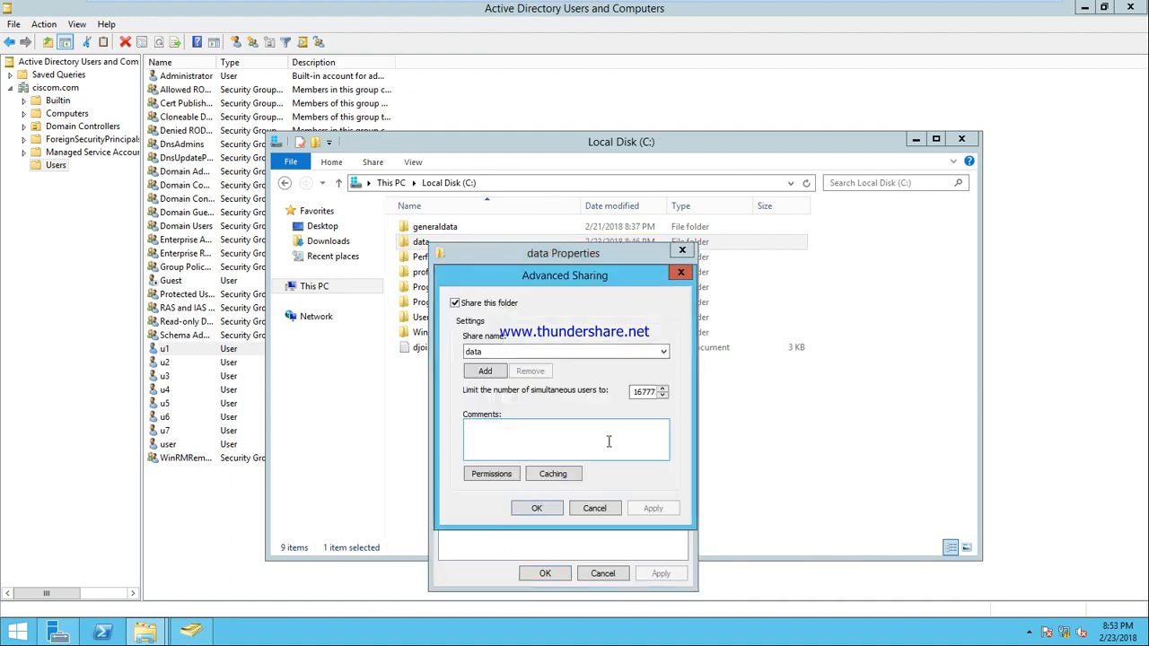
pyautogui.click(592, 510)
# Step: Add u5 to the data folder's sharing list with Read/Write permission
pyautogui.click(480, 374)
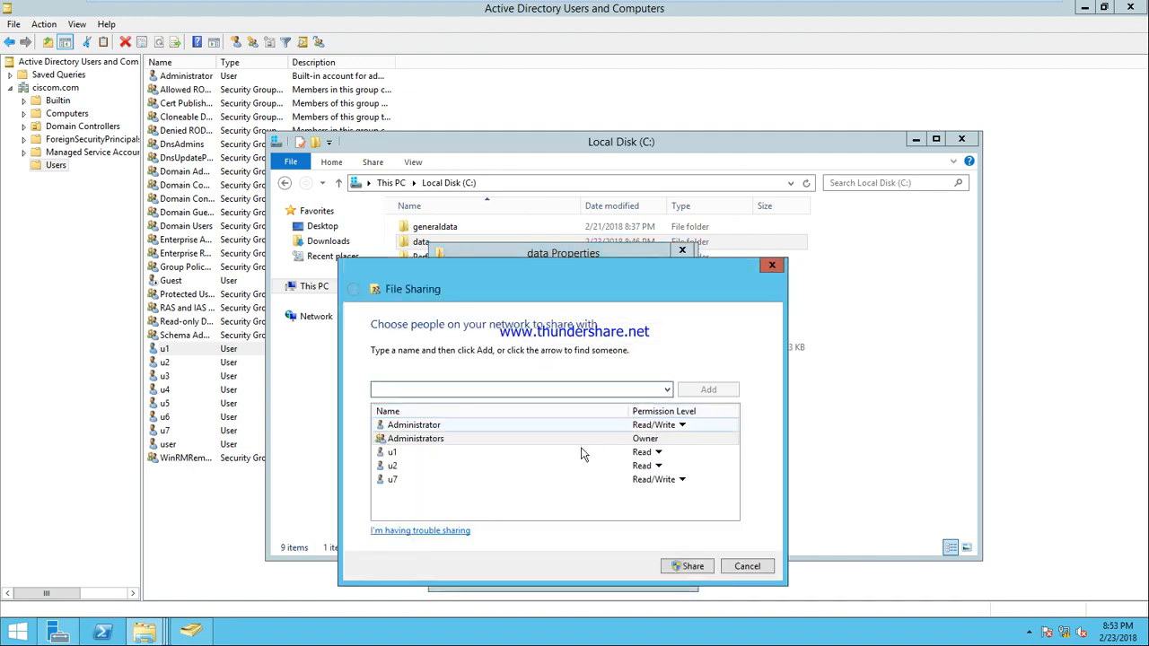
pyautogui.click(664, 389)
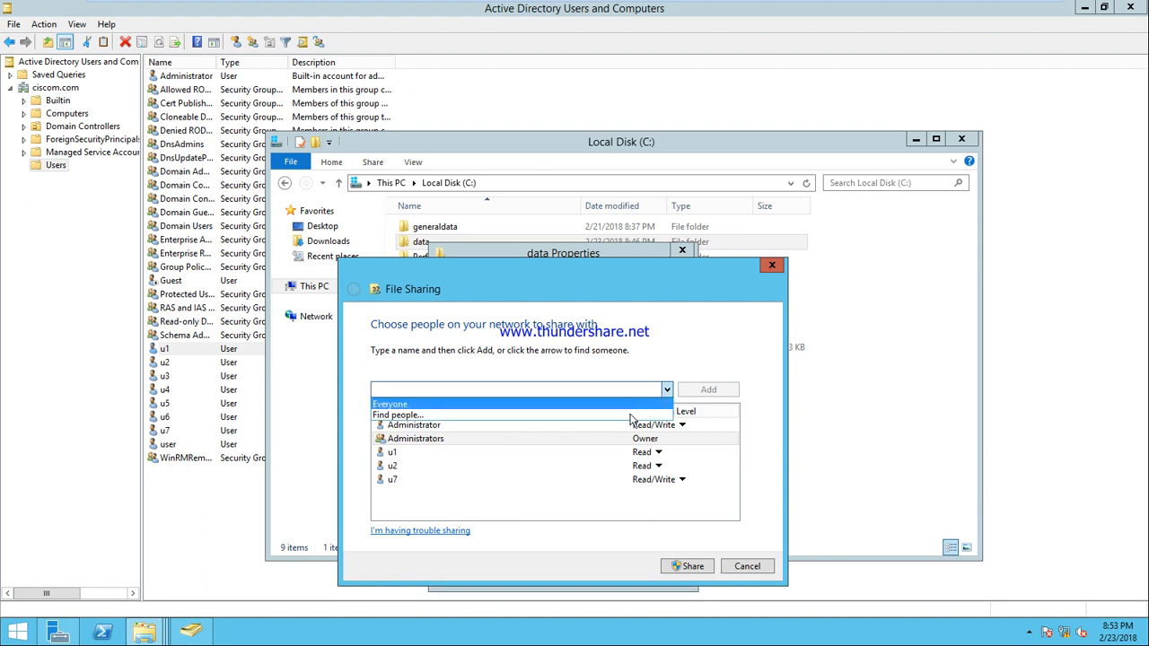
pyautogui.click(631, 415)
pyautogui.write('u')
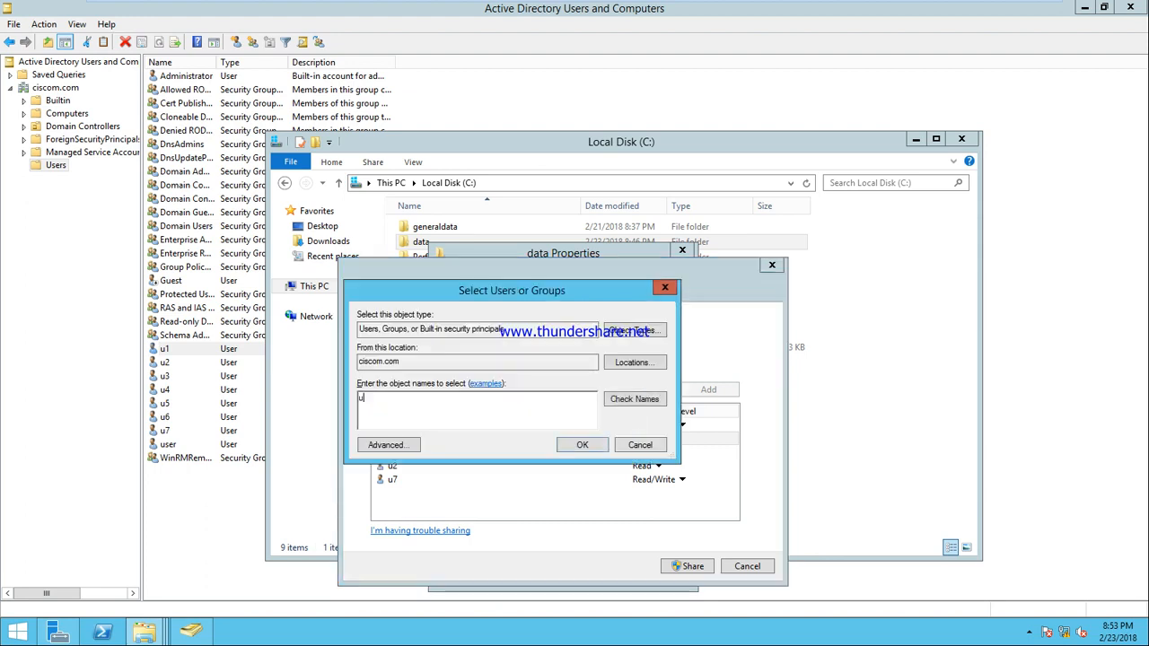
pyautogui.write('5')
pyautogui.click(628, 402)
pyautogui.click(605, 450)
pyautogui.click(658, 480)
pyautogui.click(682, 498)
# Step: Apply the sharing, close the data folder's properties, and return to the client VM
pyautogui.click(697, 567)
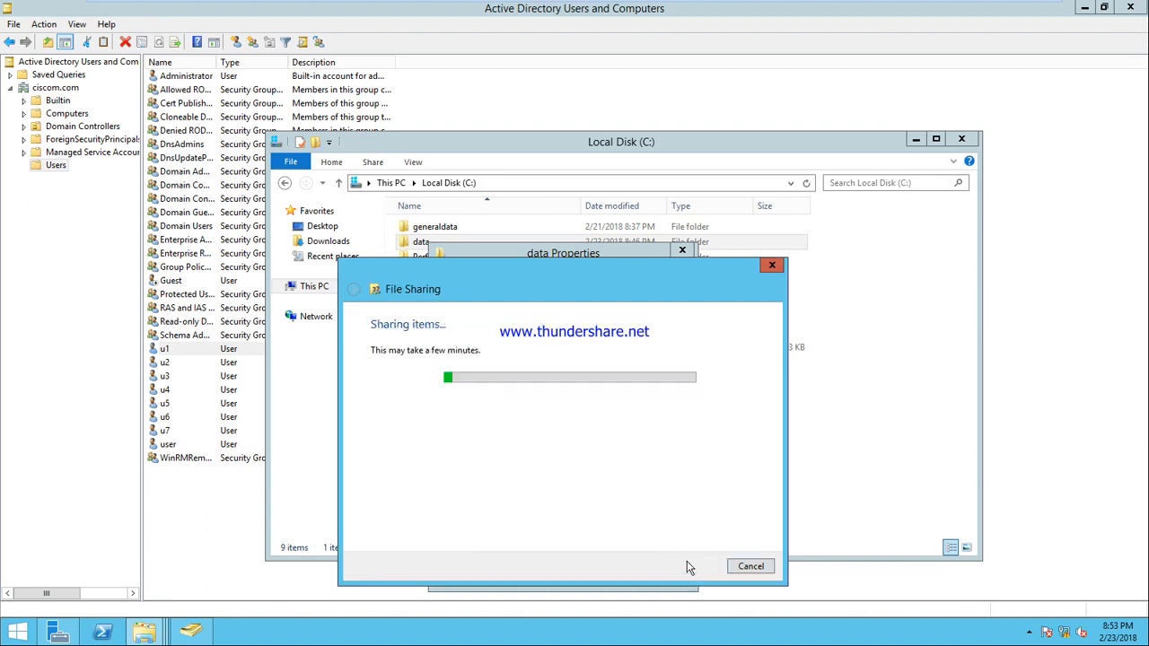
pyautogui.click(751, 567)
pyautogui.click(546, 571)
pyautogui.moveTo(495, 5)
pyautogui.click(747, 13)
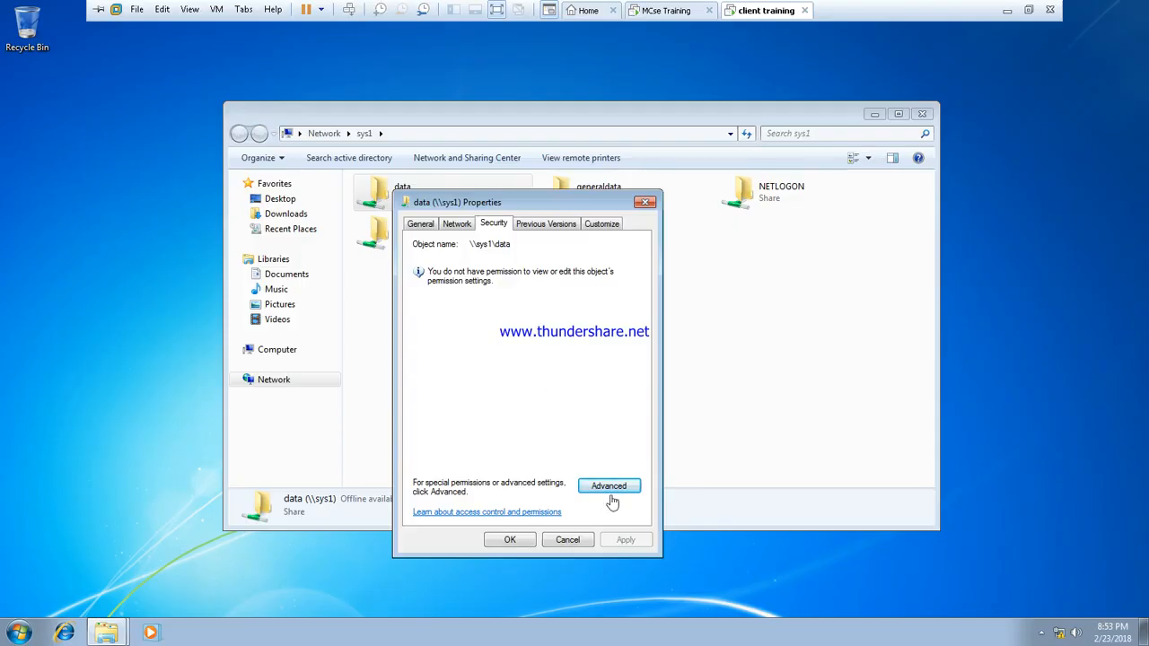
# Step: Remove u2 from the data share's security permissions, apply the change, and close its properties
pyautogui.click(564, 543)
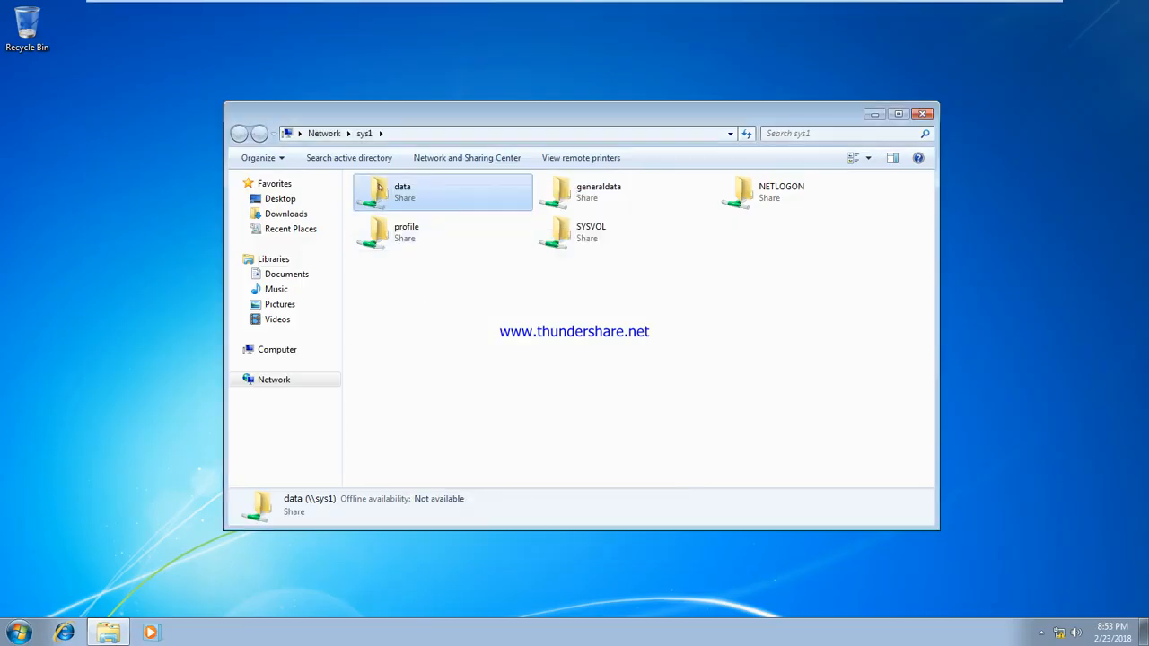
pyautogui.rightClick(382, 186)
pyautogui.click(431, 334)
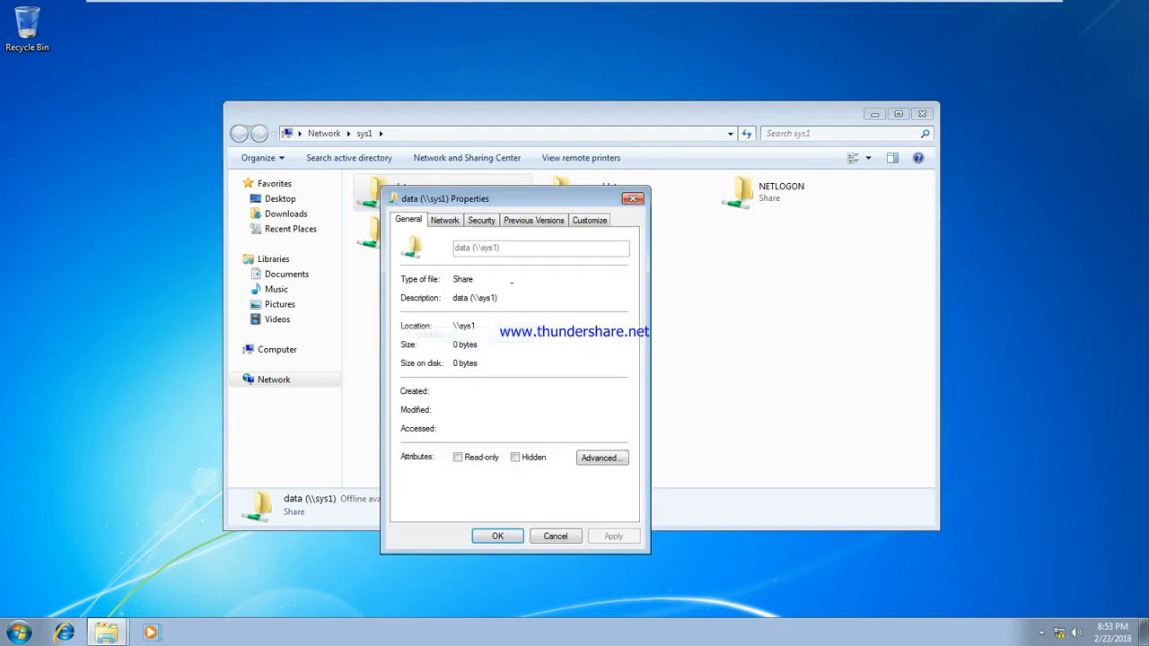
pyautogui.click(485, 222)
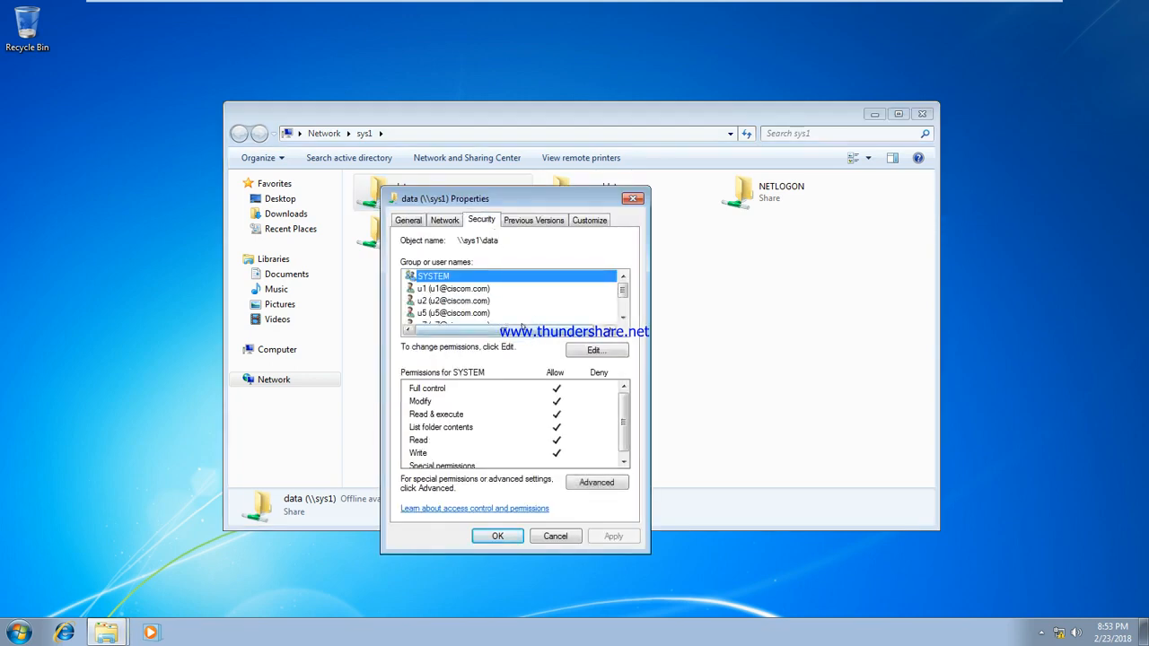
pyautogui.click(465, 301)
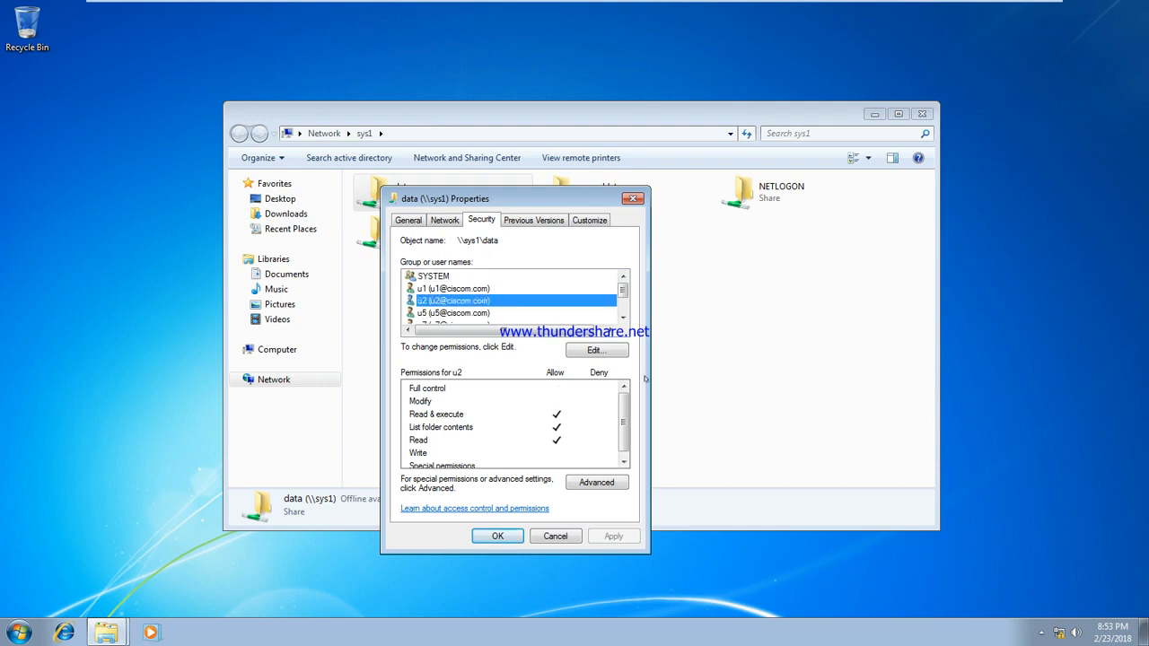
pyautogui.click(596, 352)
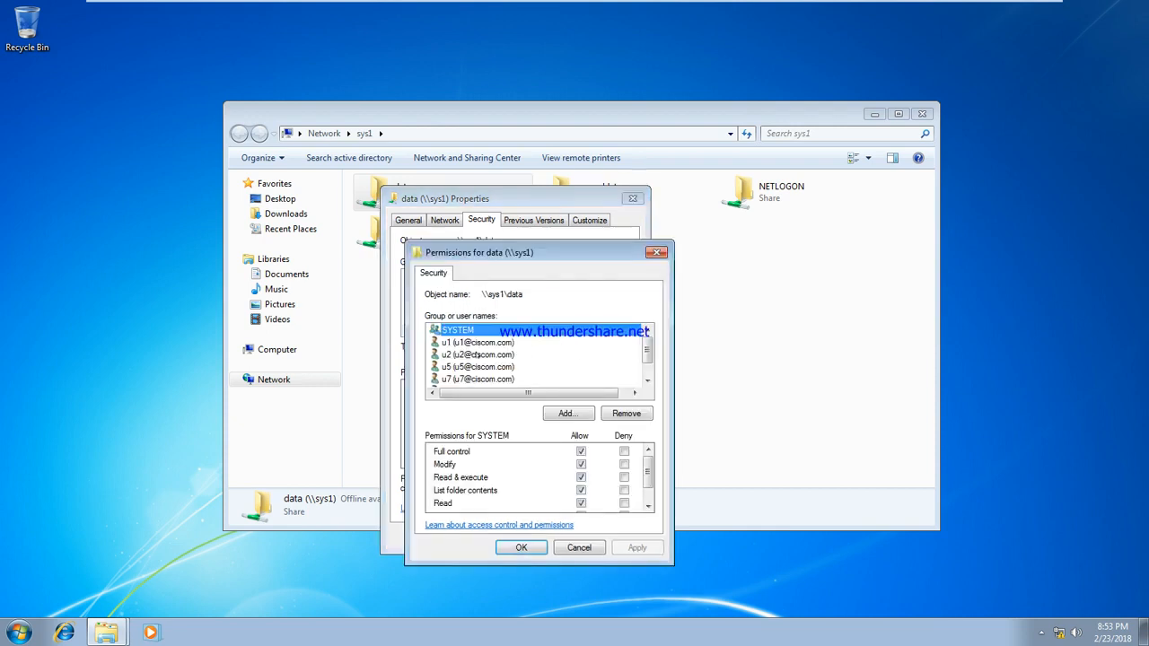
pyautogui.click(479, 355)
pyautogui.click(627, 413)
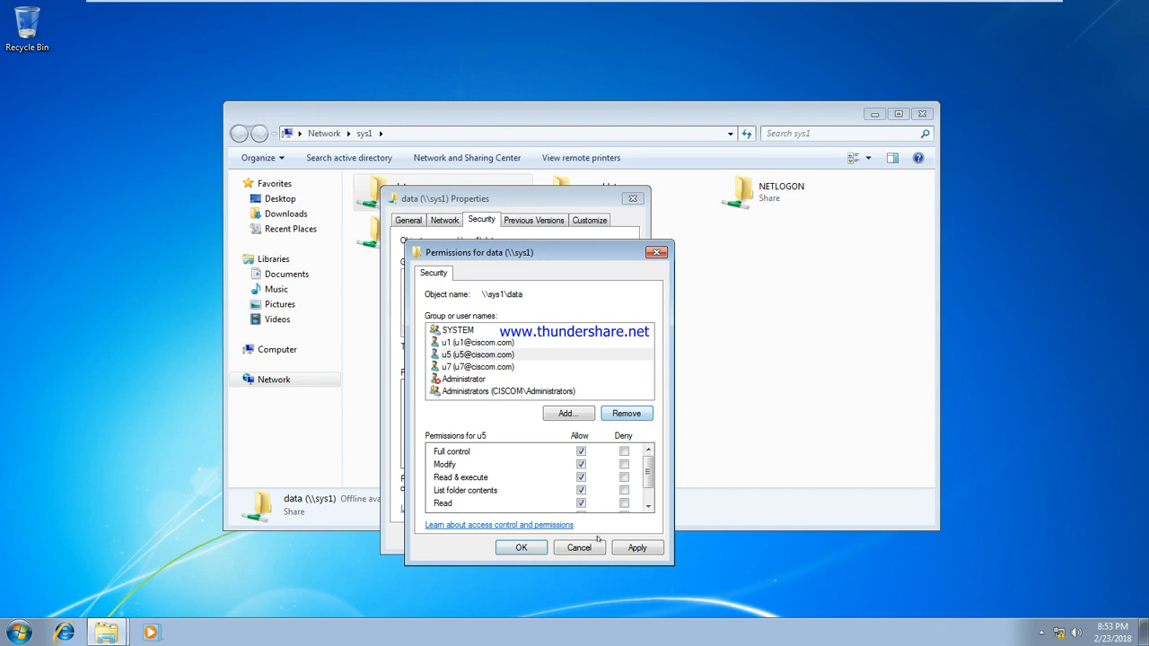
pyautogui.click(622, 549)
pyautogui.click(524, 548)
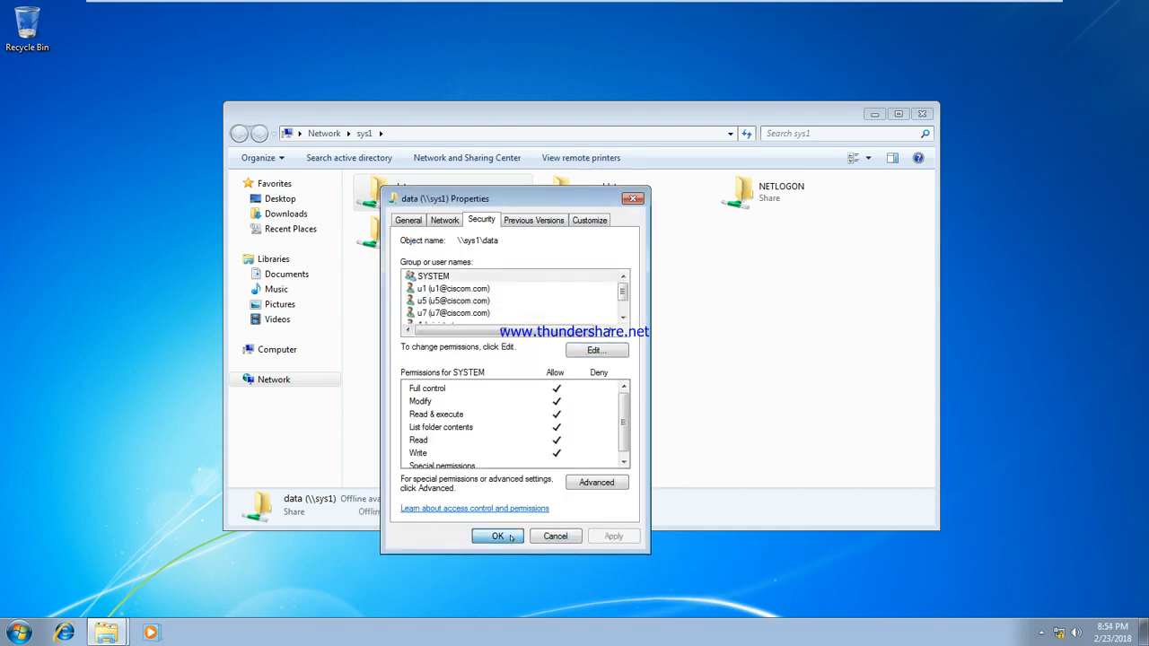
pyautogui.click(510, 537)
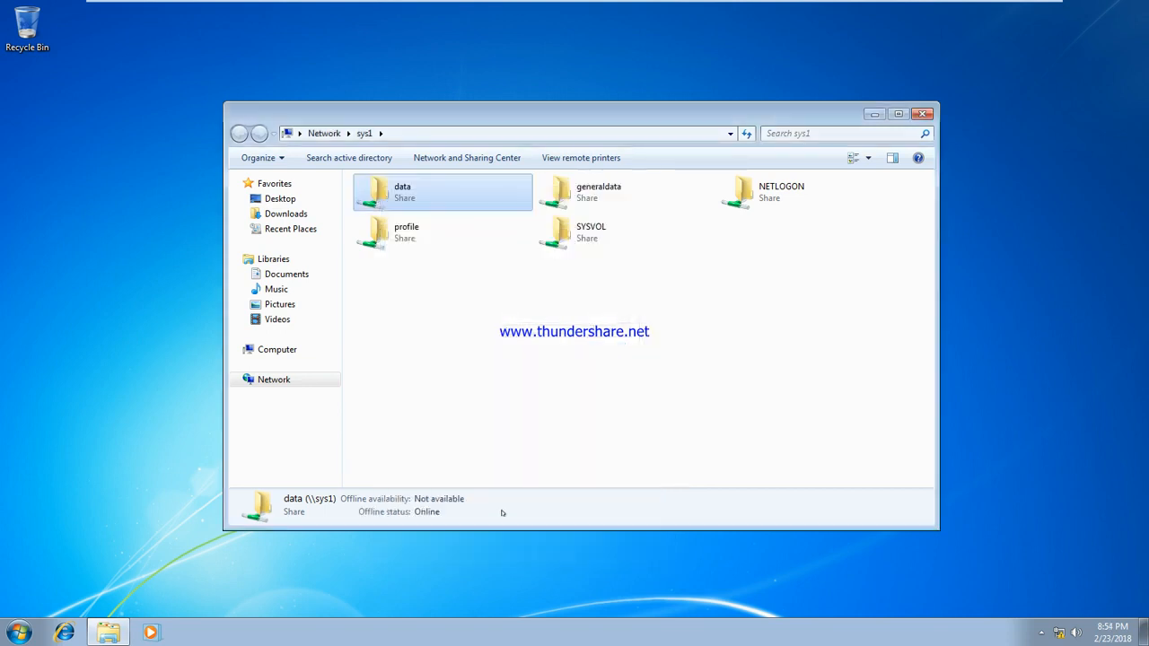
# Step: Re-add user u2 to the data share's security permissions, apply, and close the dialogs
pyautogui.rightClick(388, 189)
pyautogui.click(449, 336)
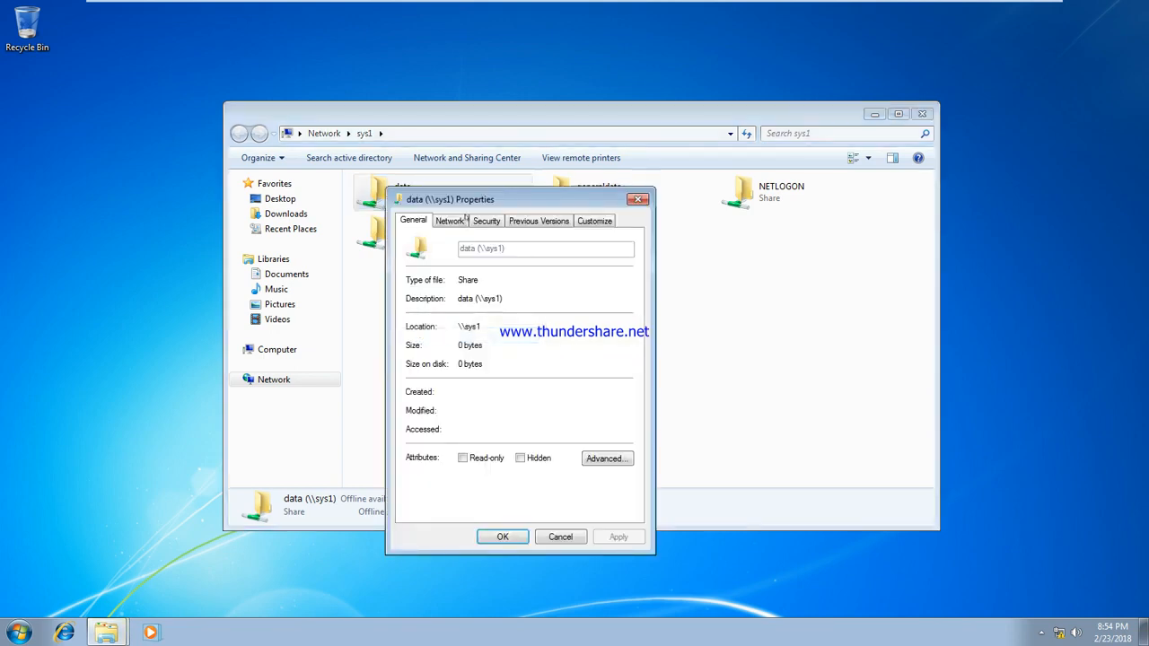
pyautogui.click(486, 220)
pyautogui.click(616, 353)
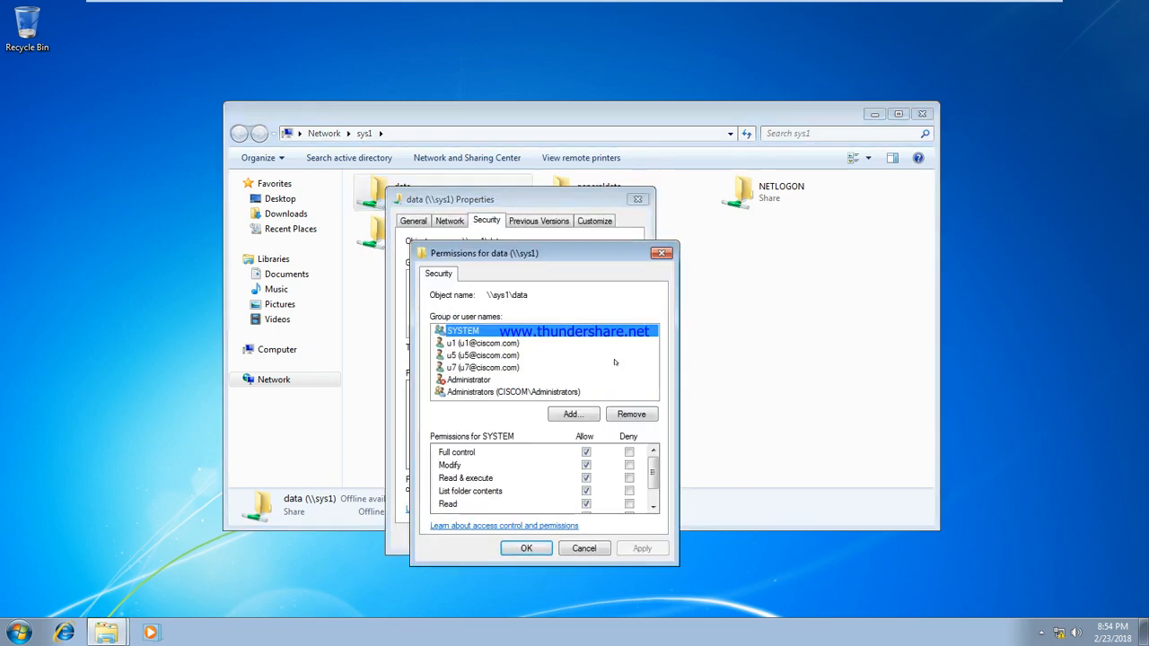
pyautogui.click(570, 414)
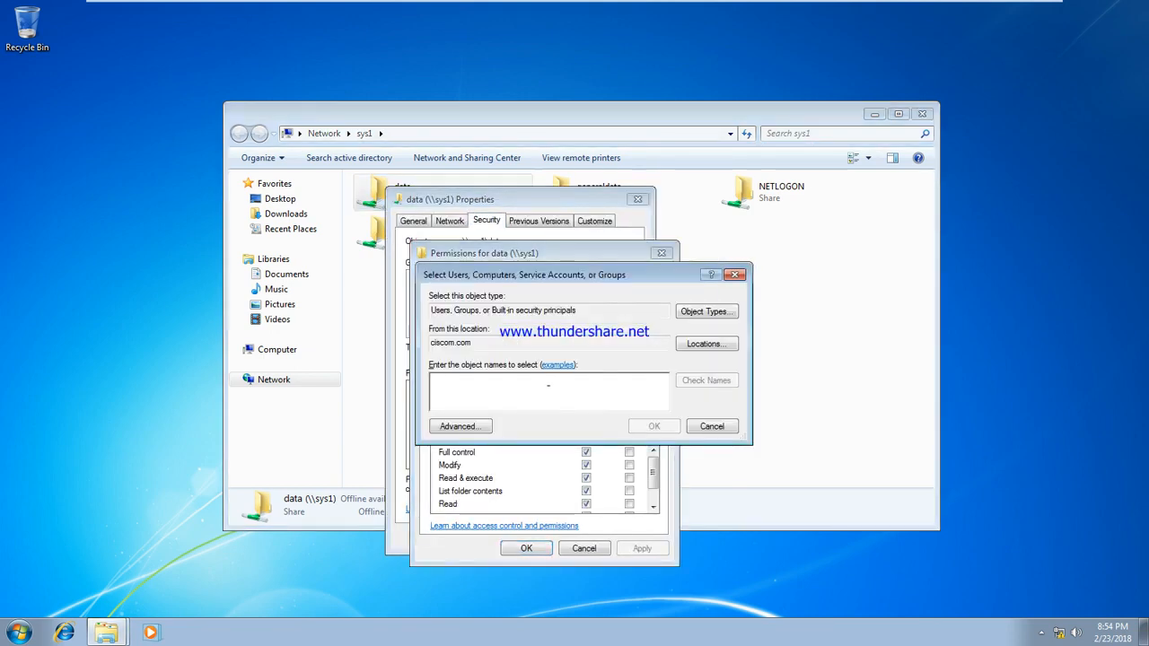
pyautogui.write('u2')
pyautogui.click(697, 381)
pyautogui.click(653, 427)
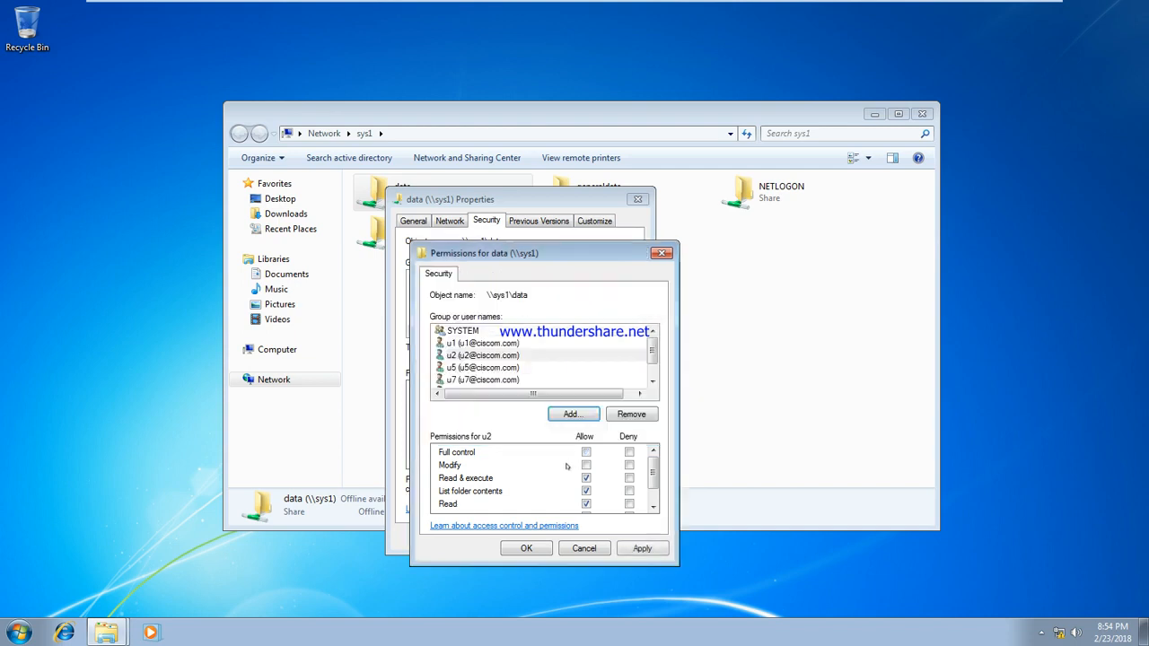
pyautogui.click(642, 548)
pyautogui.click(537, 549)
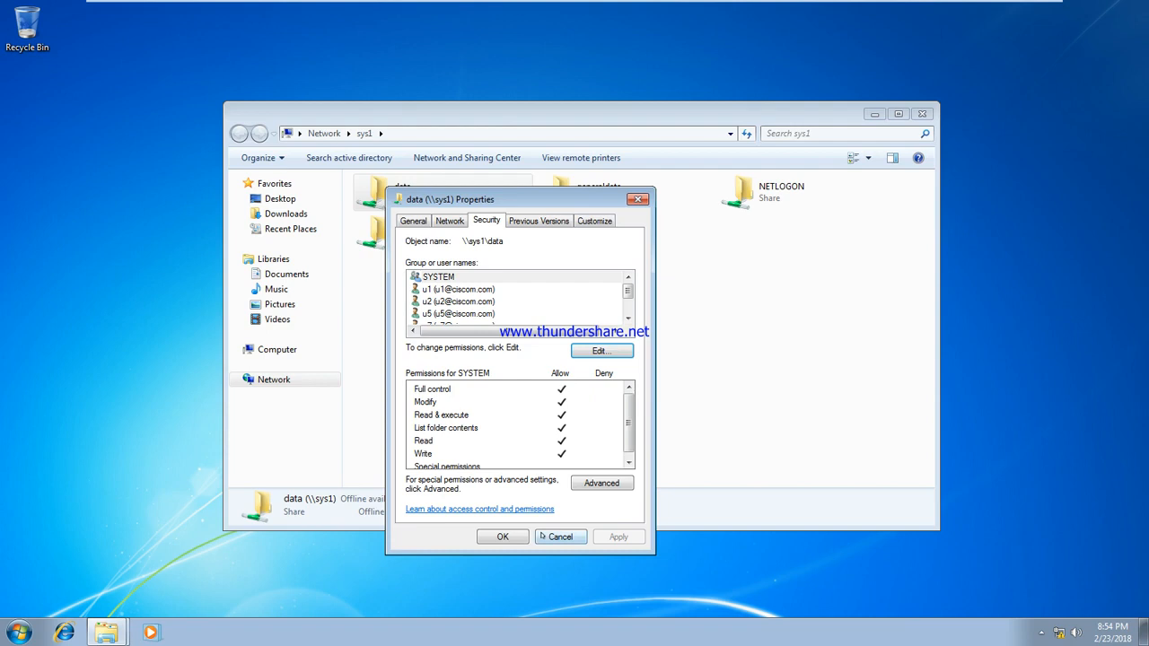
pyautogui.click(503, 536)
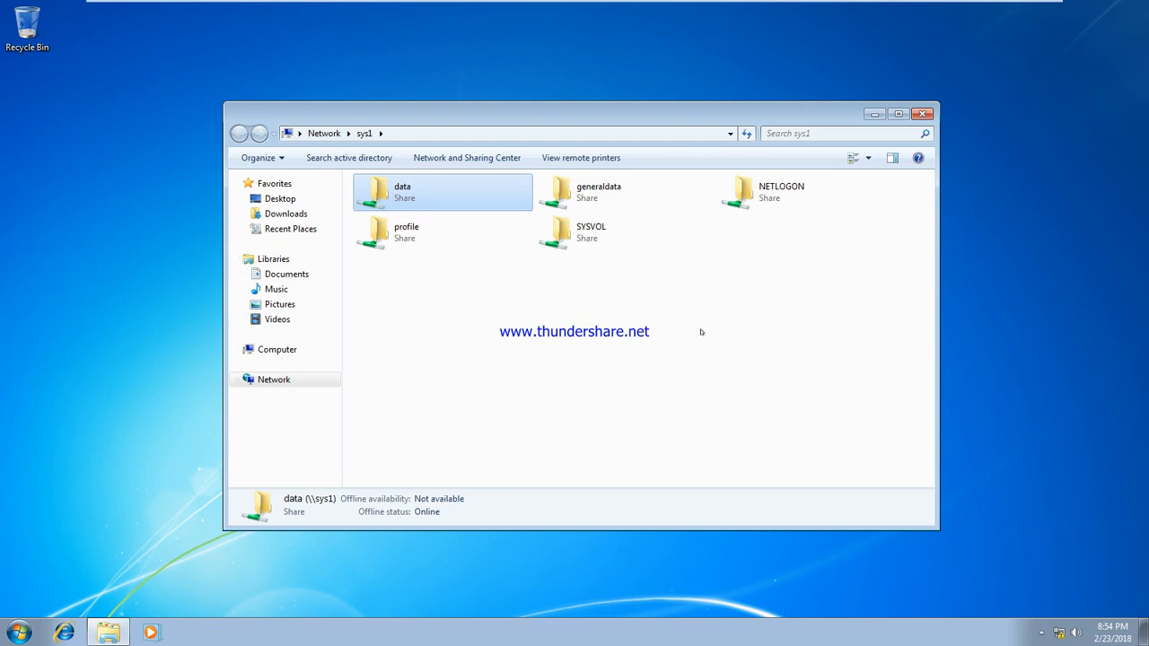
# Step: On the server desktop, create a new folder named data1 on drive C:
pyautogui.moveTo(617, 5)
pyautogui.click(681, 7)
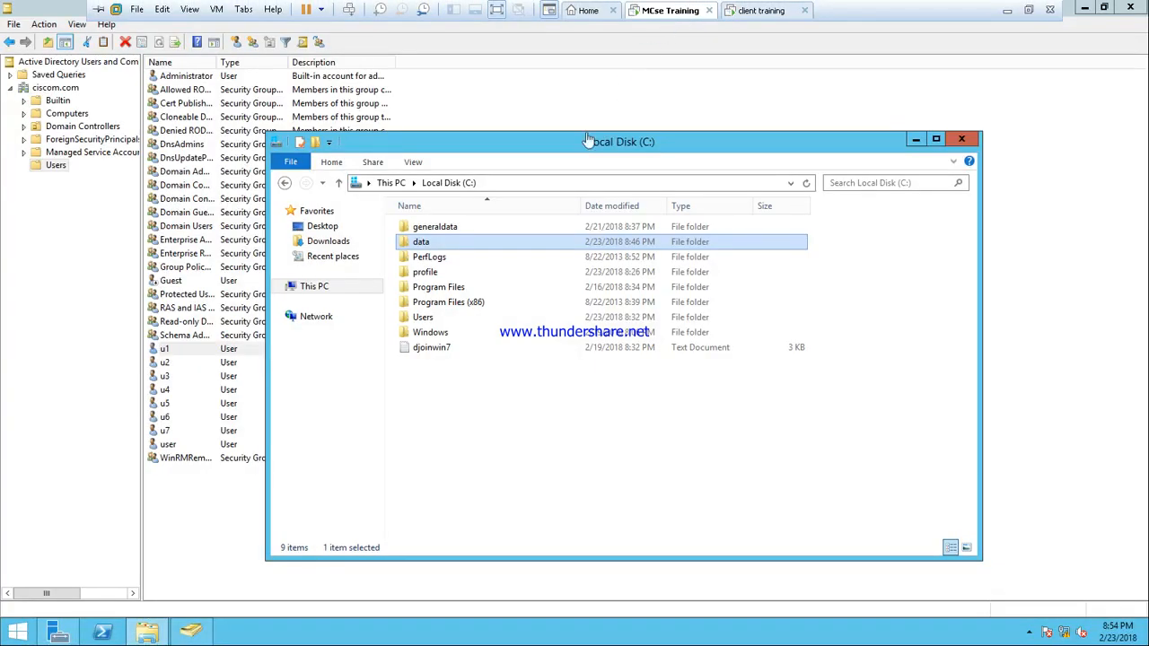
pyautogui.click(471, 395)
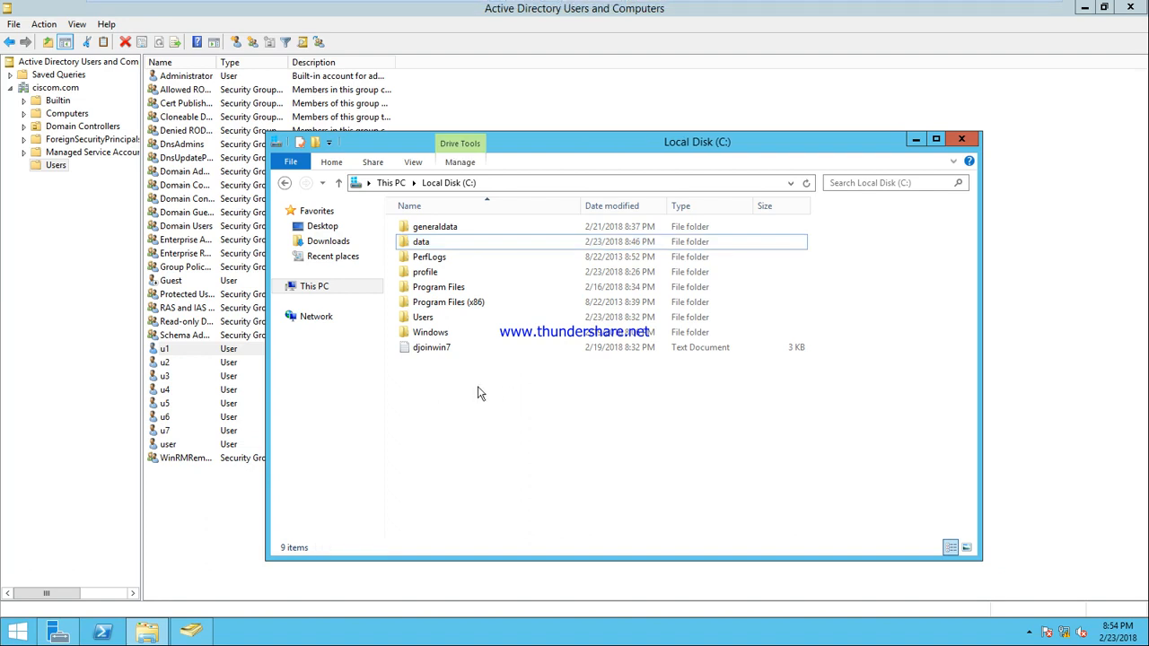
pyautogui.rightClick(478, 393)
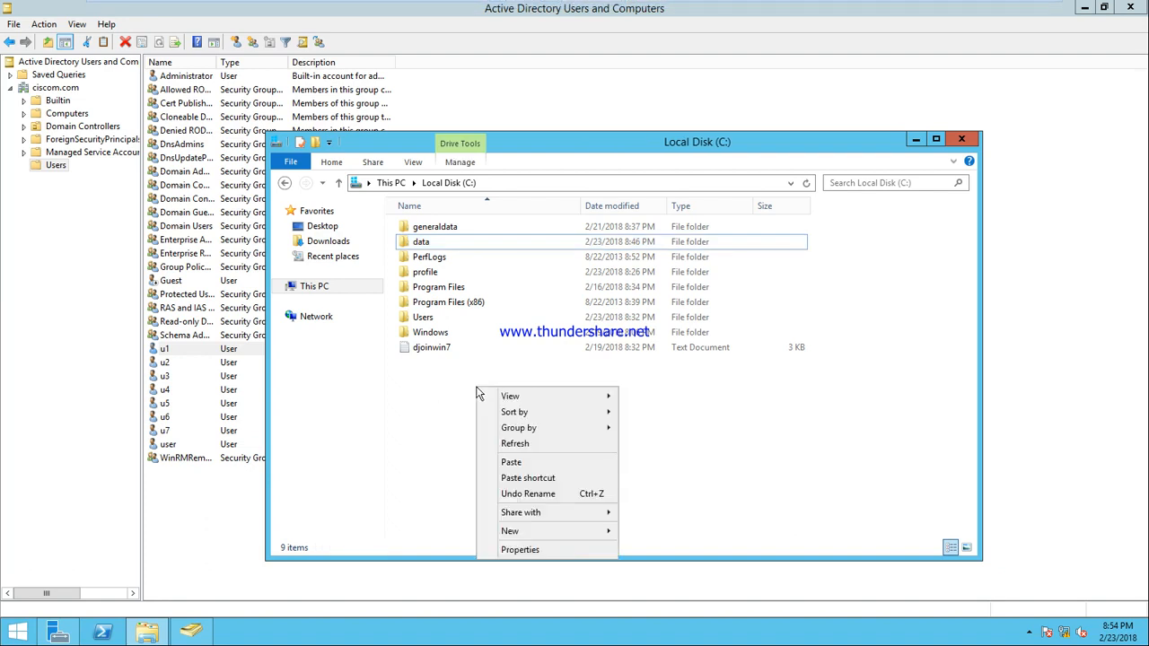
pyautogui.click(429, 437)
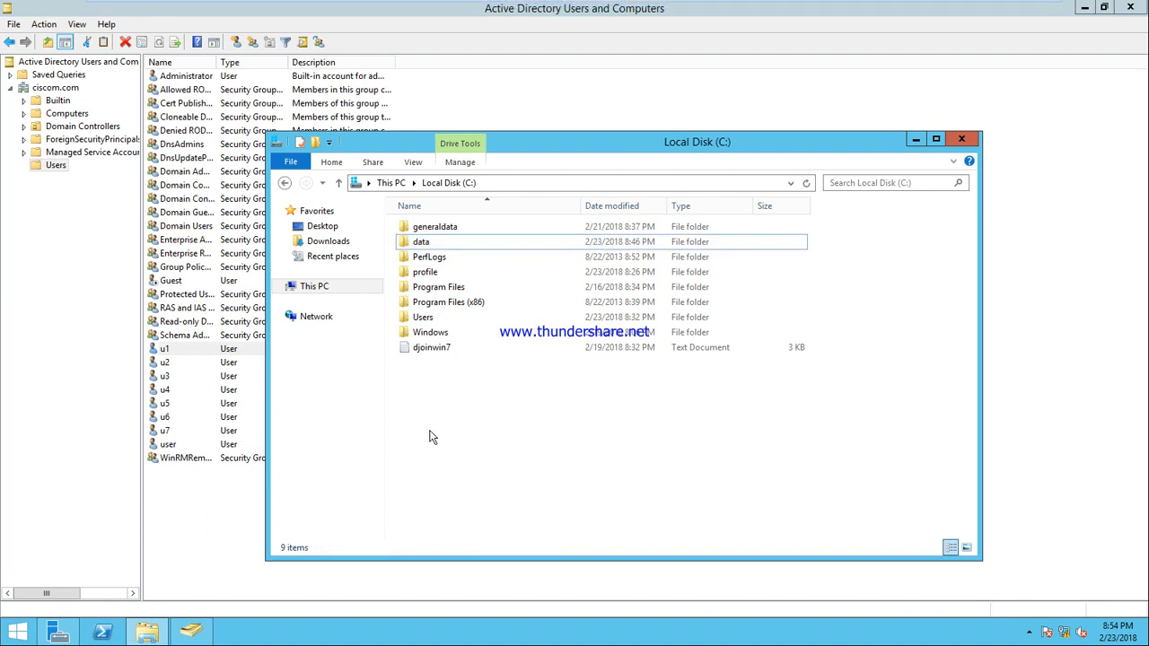
pyautogui.hotkey('ctrl', 'shift', 'n')
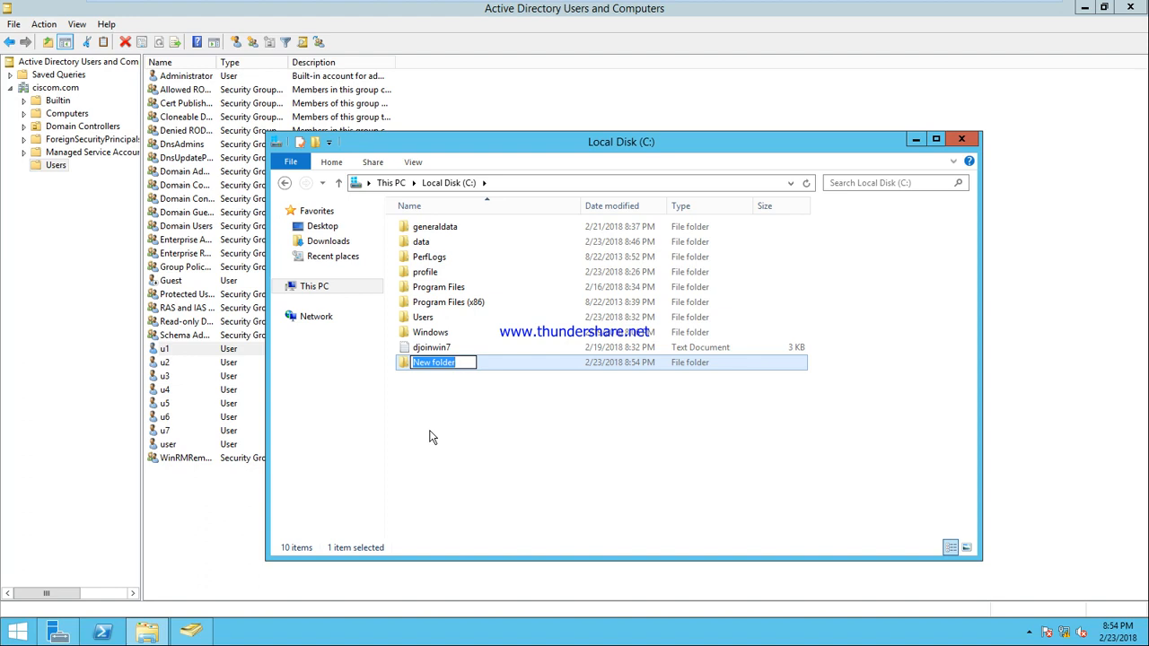
pyautogui.write('data1')
pyautogui.press('Return')
# Step: Share the data1 folder with Everyone at Read/Write permission level
pyautogui.rightClick(430, 360)
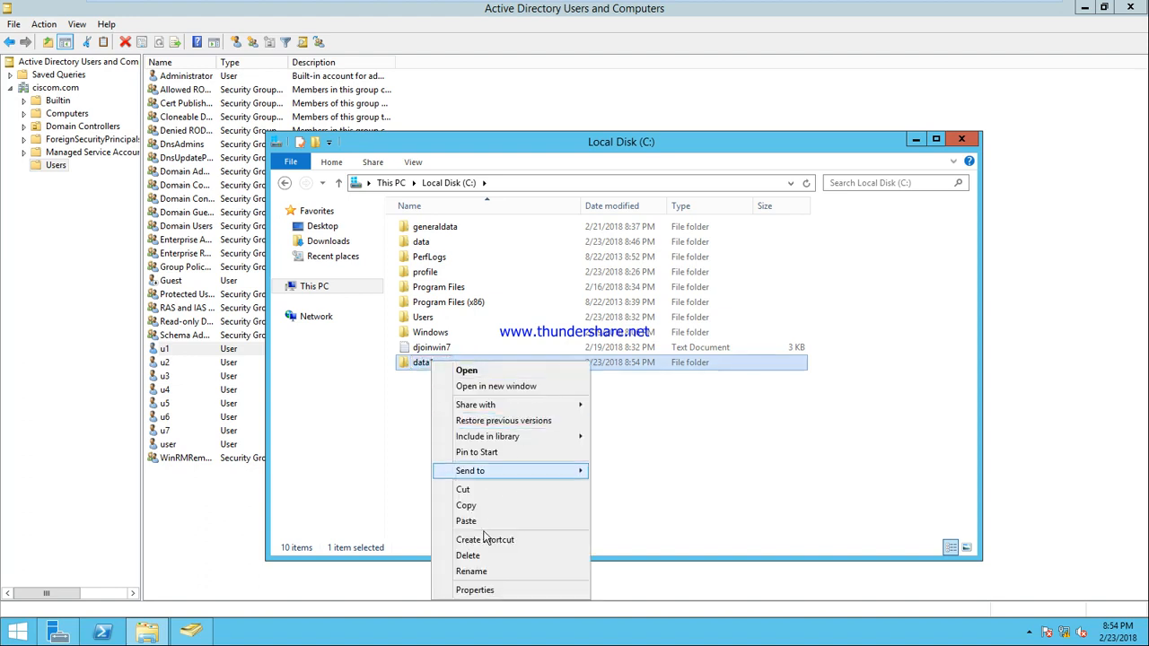
pyautogui.click(480, 590)
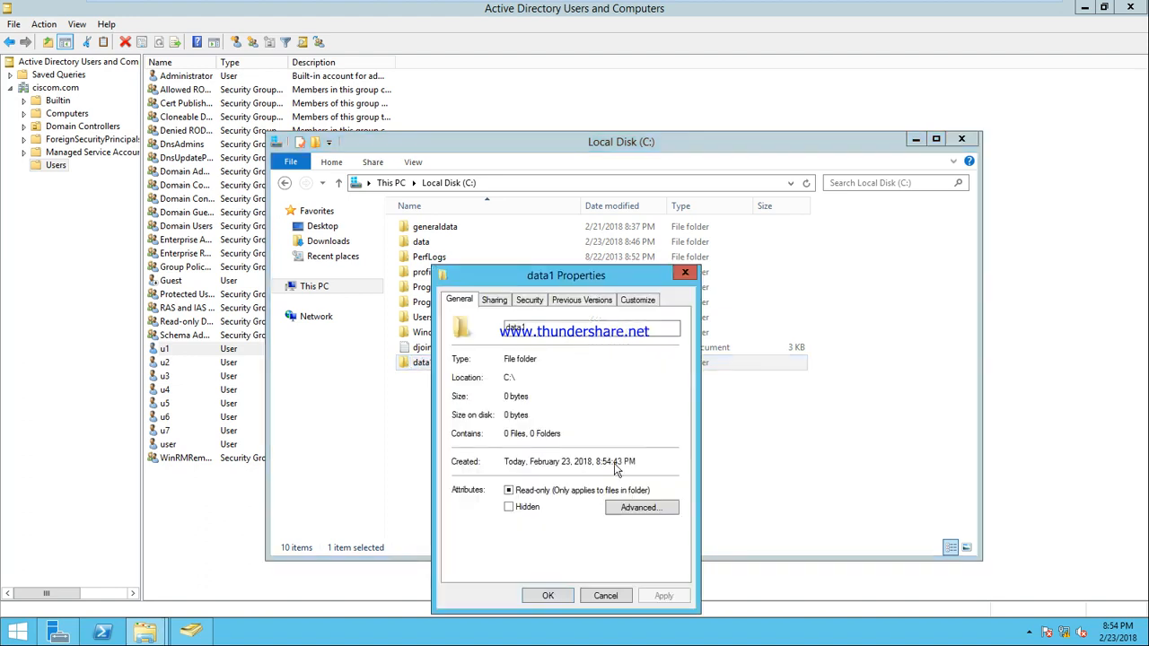
pyautogui.click(494, 300)
pyautogui.click(500, 397)
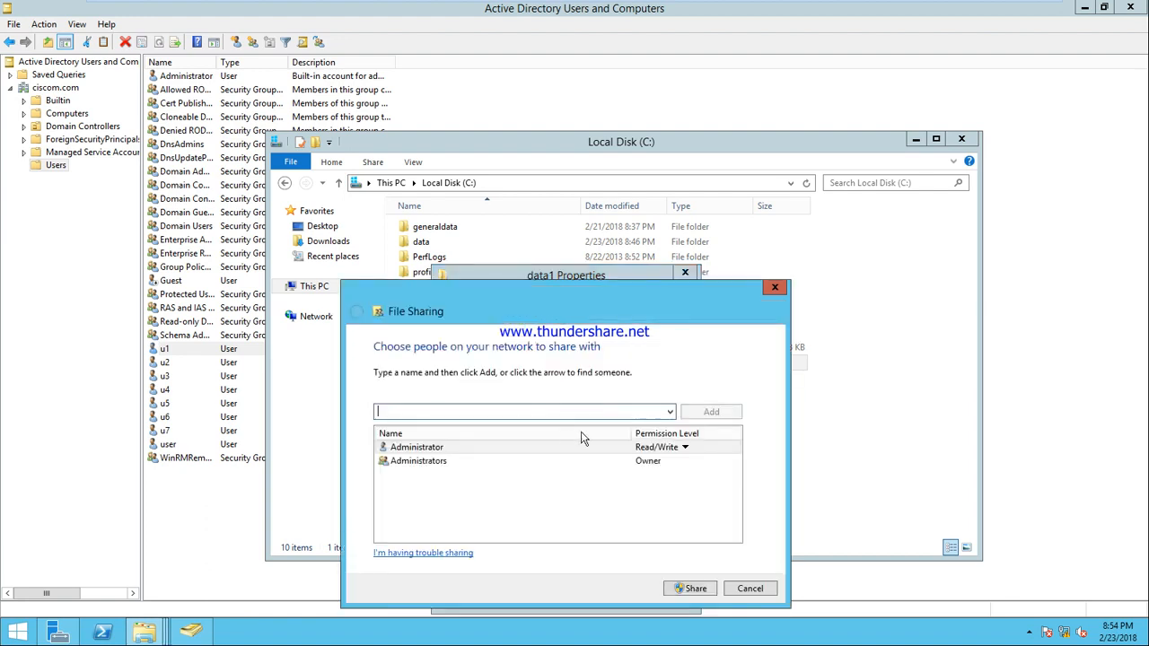
pyautogui.click(670, 411)
pyautogui.click(648, 428)
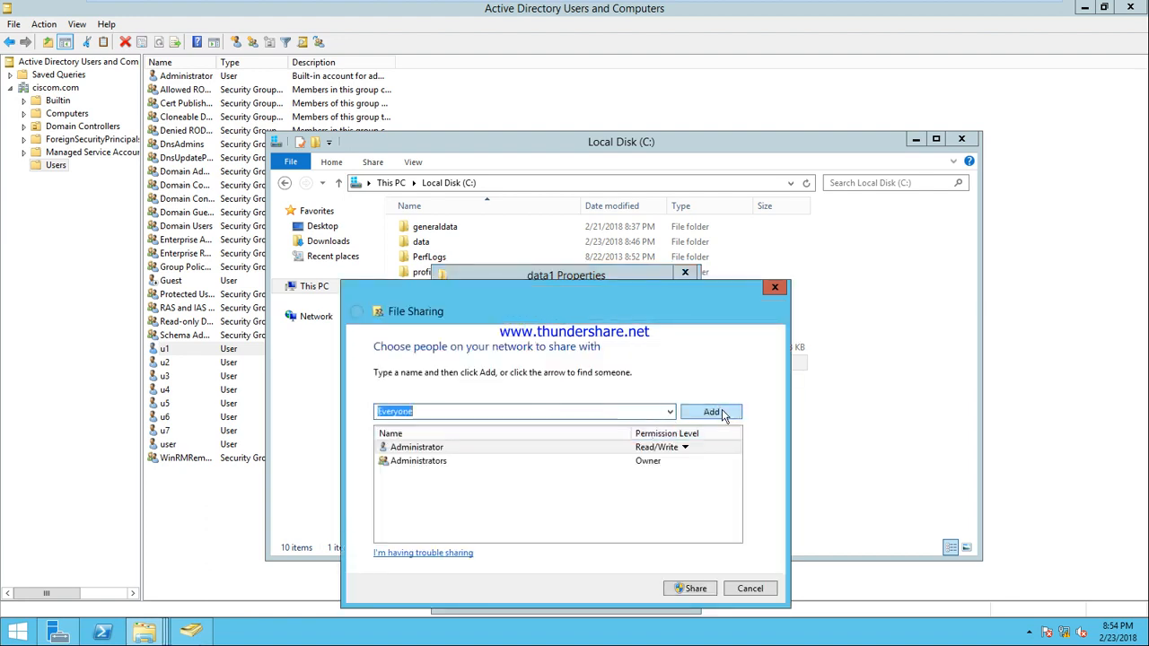
pyautogui.click(711, 411)
pyautogui.click(678, 479)
pyautogui.click(695, 496)
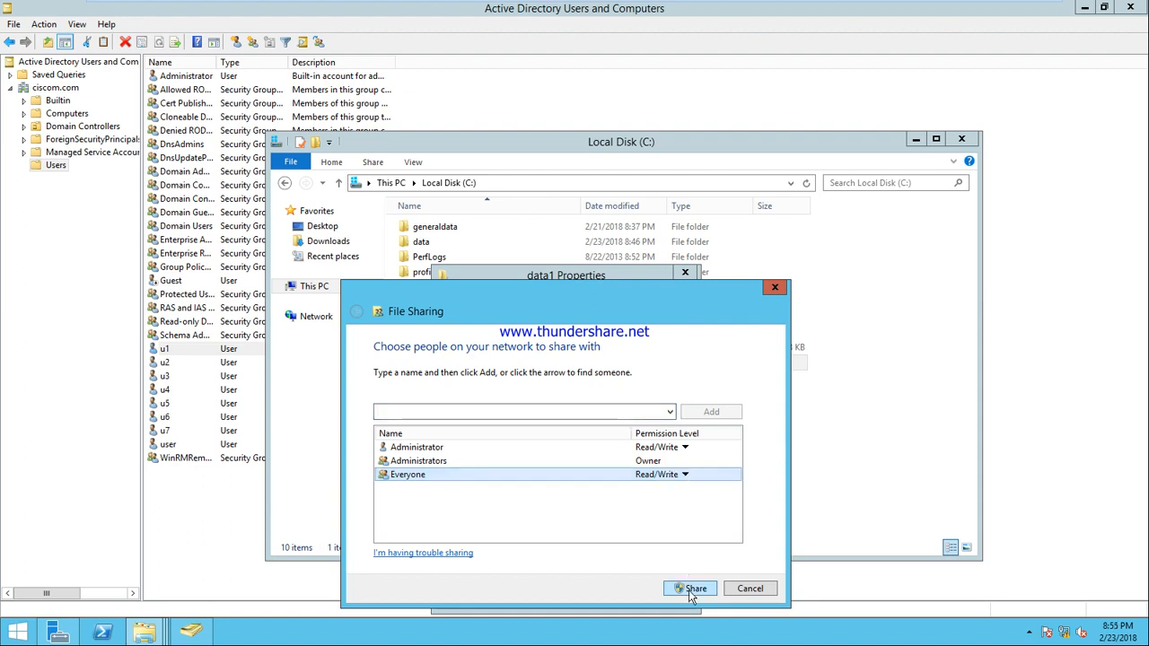
pyautogui.click(689, 590)
pyautogui.click(754, 589)
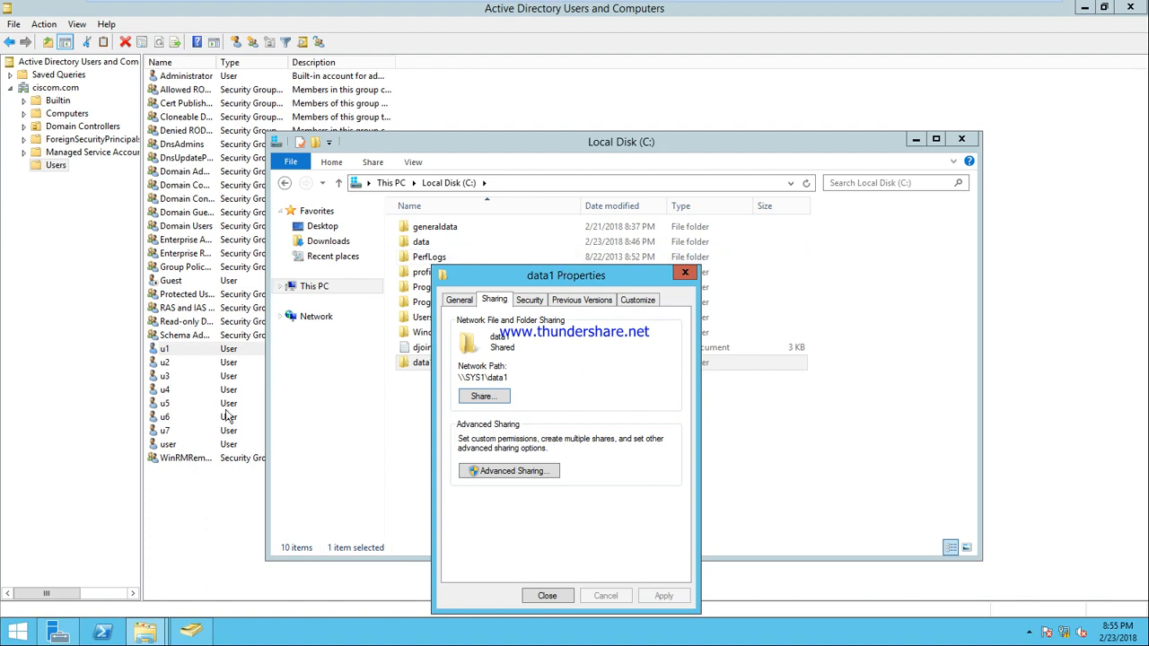
# Step: Launch Notepad with Win+R and type the first line 'u1------- Read'
pyautogui.press('super+r')
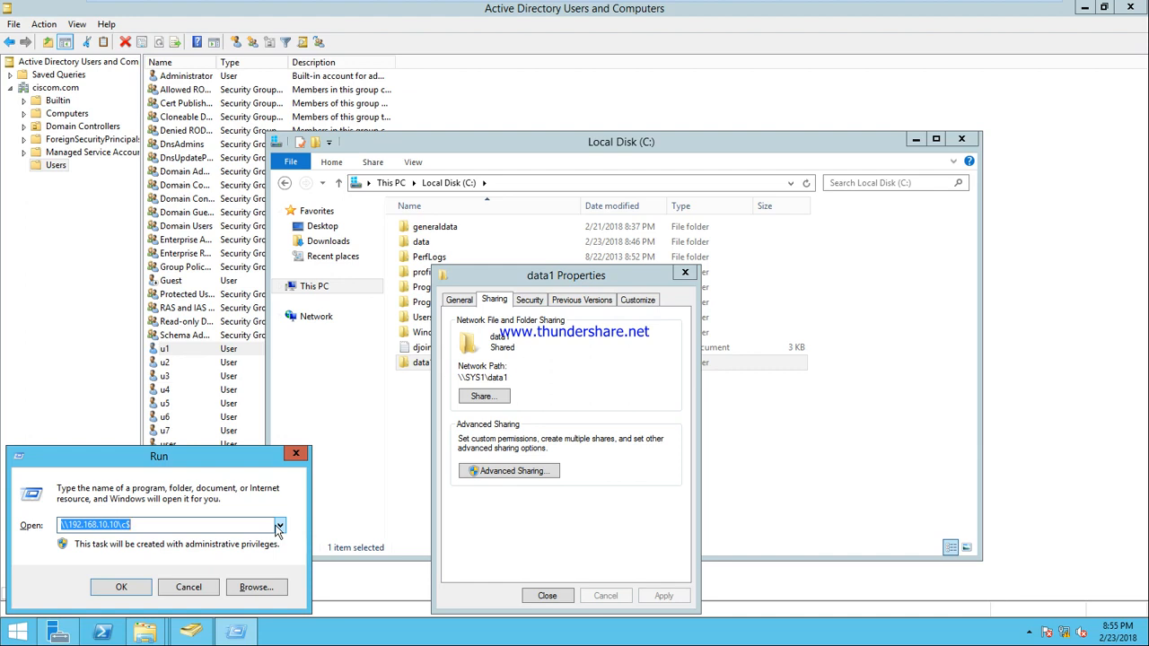
pyautogui.write('notepad')
pyautogui.press('Return')
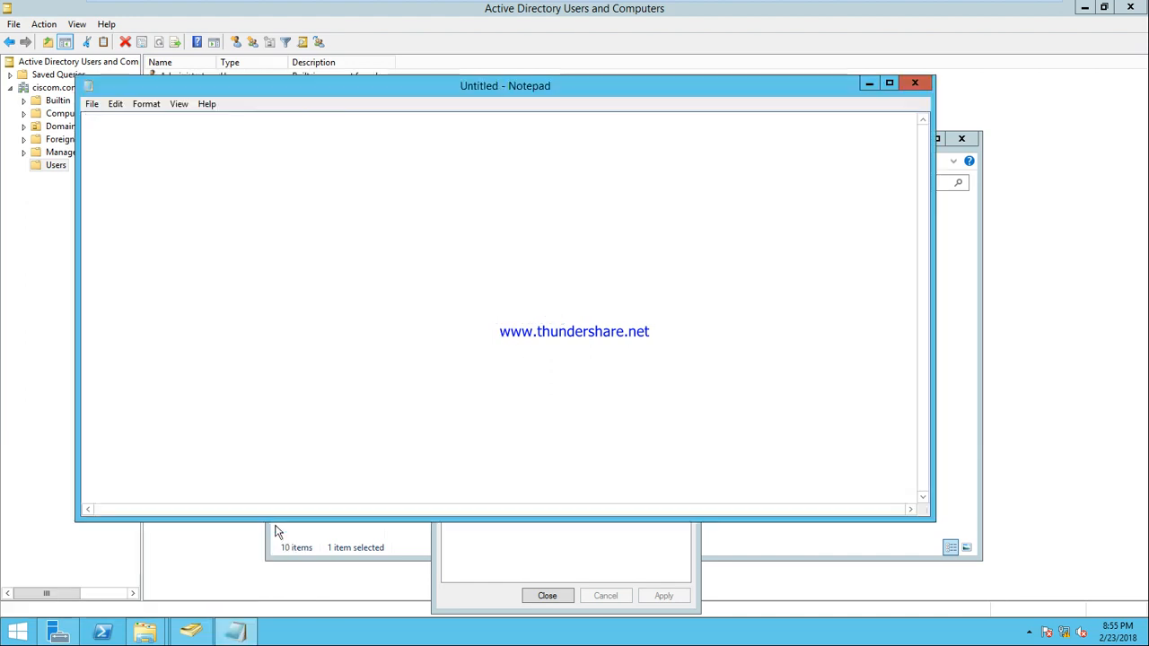
pyautogui.write('u1-------')
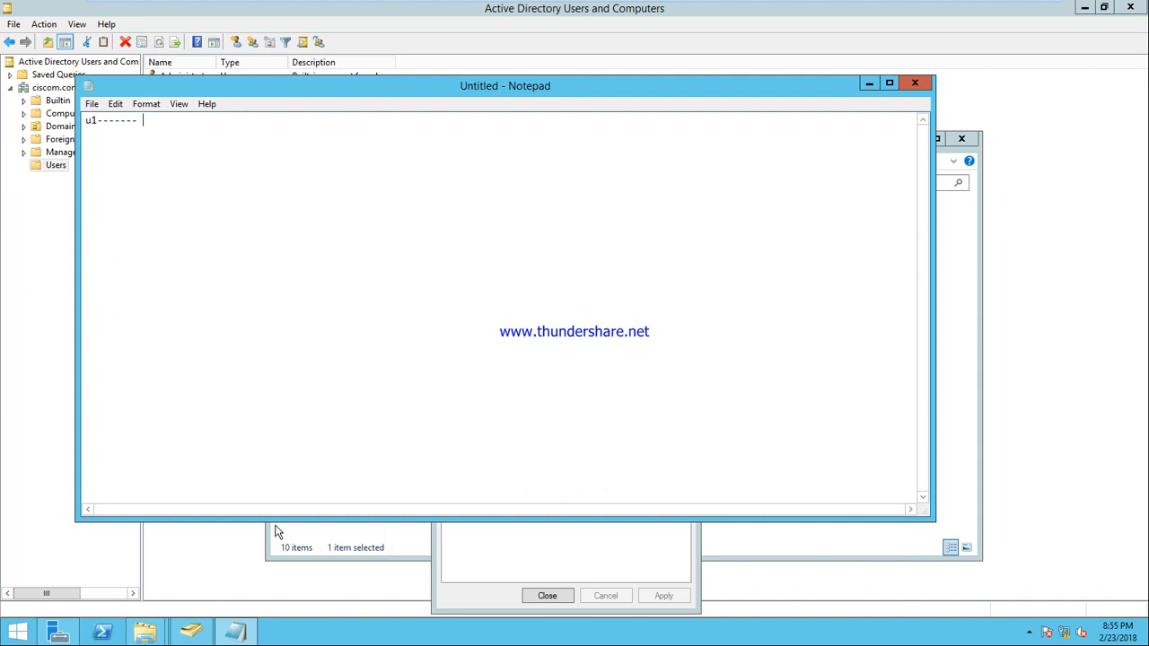
pyautogui.write(' Read')
# Step: Add the lines for u2 write, u3 LFC, U4 modify and u5 full control
pyautogui.click(276, 531)
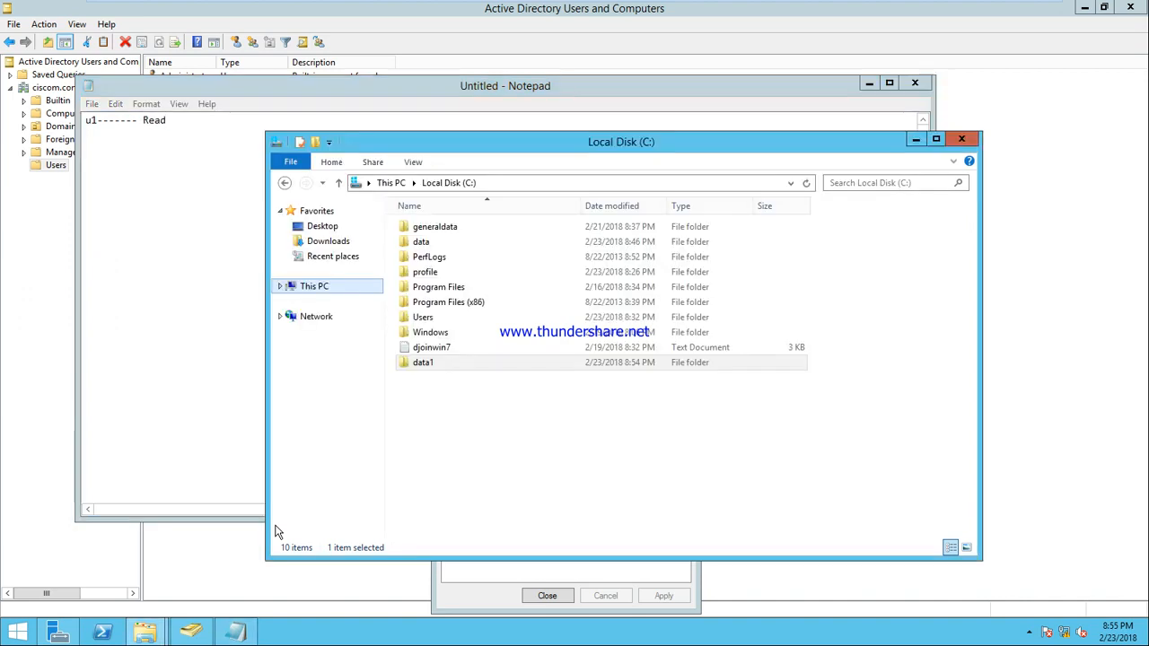
pyautogui.click(177, 282)
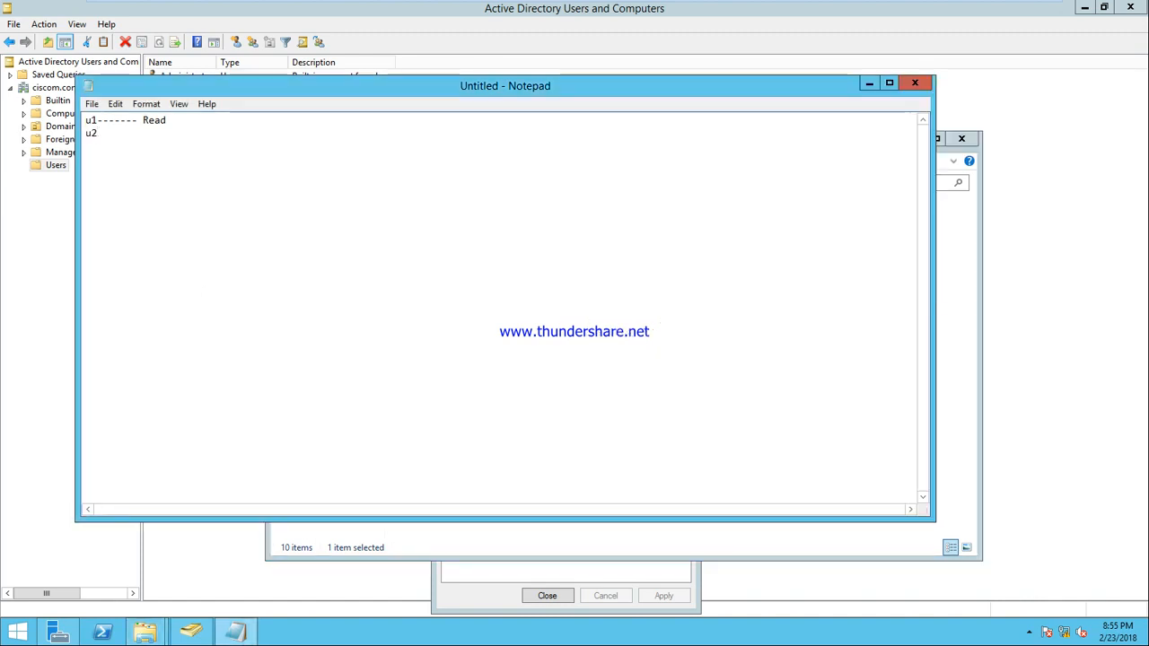
pyautogui.write('-------')
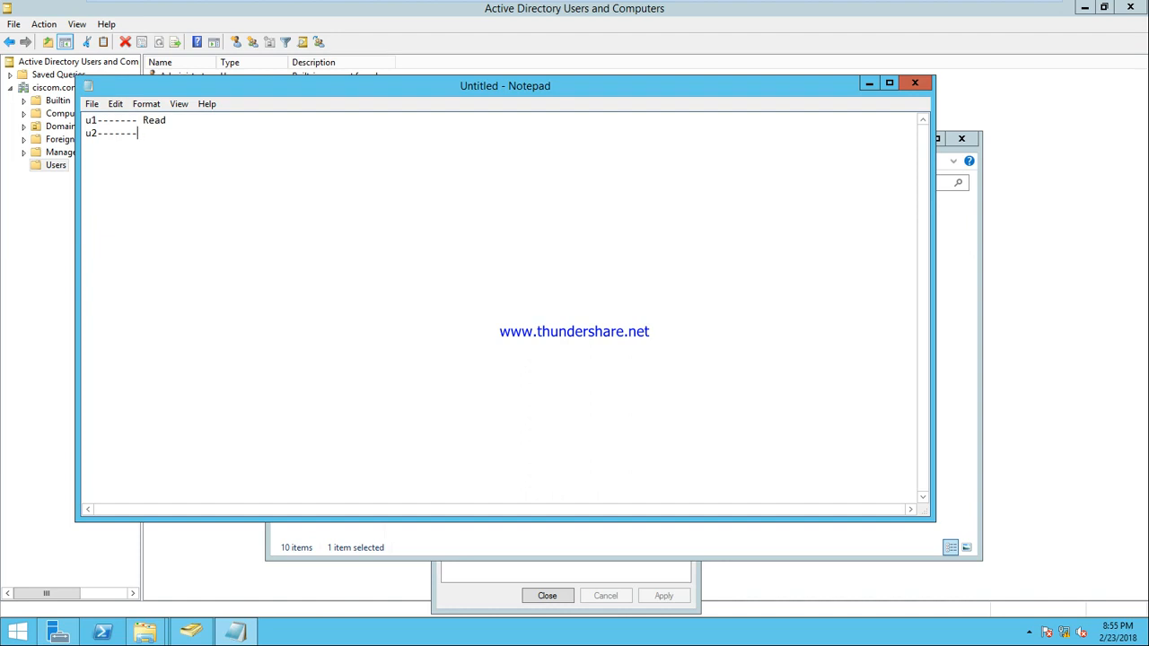
pyautogui.write('write')
pyautogui.write('u3')
pyautogui.write('-------')
pyautogui.write('LFC')
pyautogui.press('Return')
pyautogui.write('U4-------modify ')
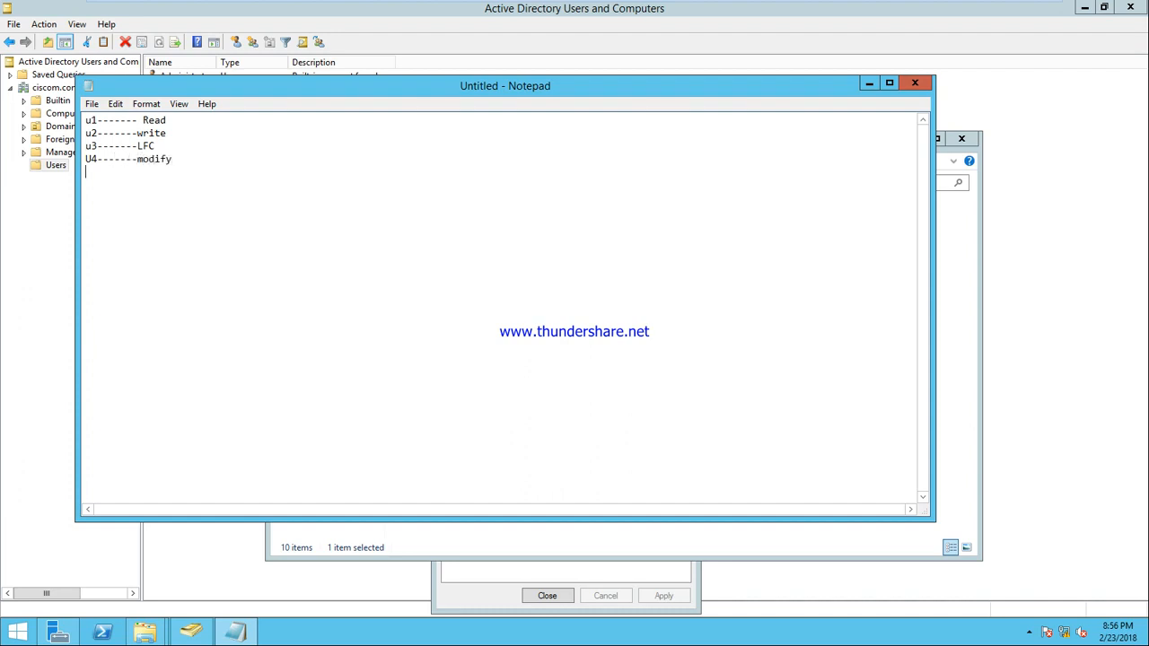
pyautogui.write('u5-------')
pyautogui.write('full control')
pyautogui.press('Return')
# Step: Show data1's Security tab to check which permissions Everyone is allowed
pyautogui.click(479, 577)
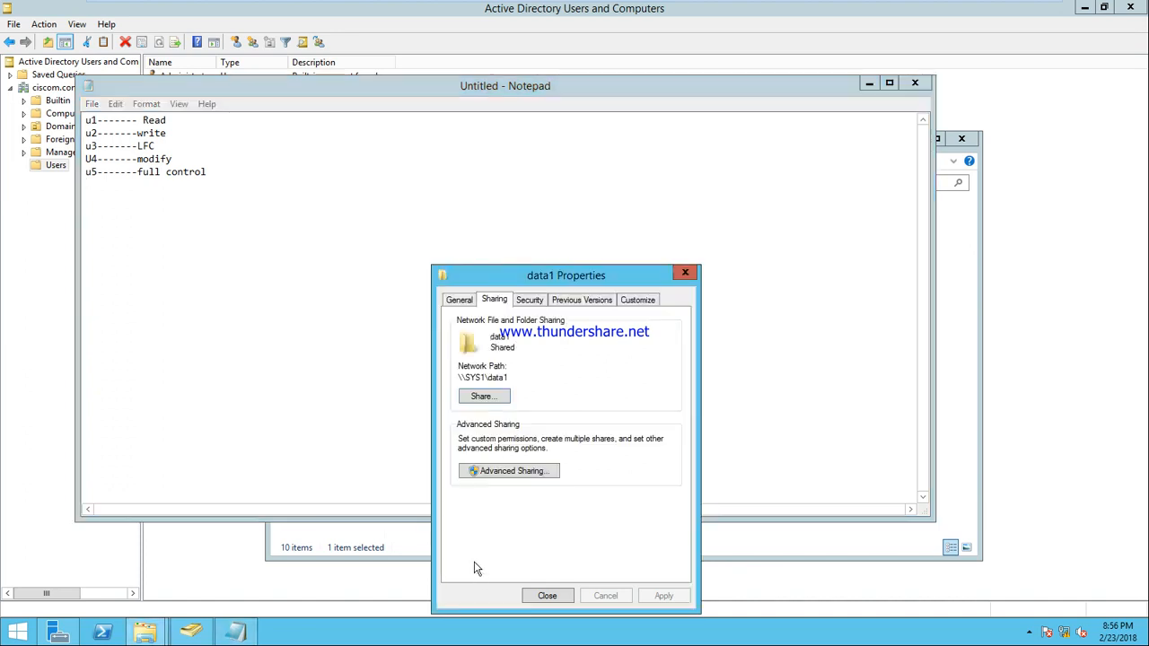
pyautogui.click(529, 301)
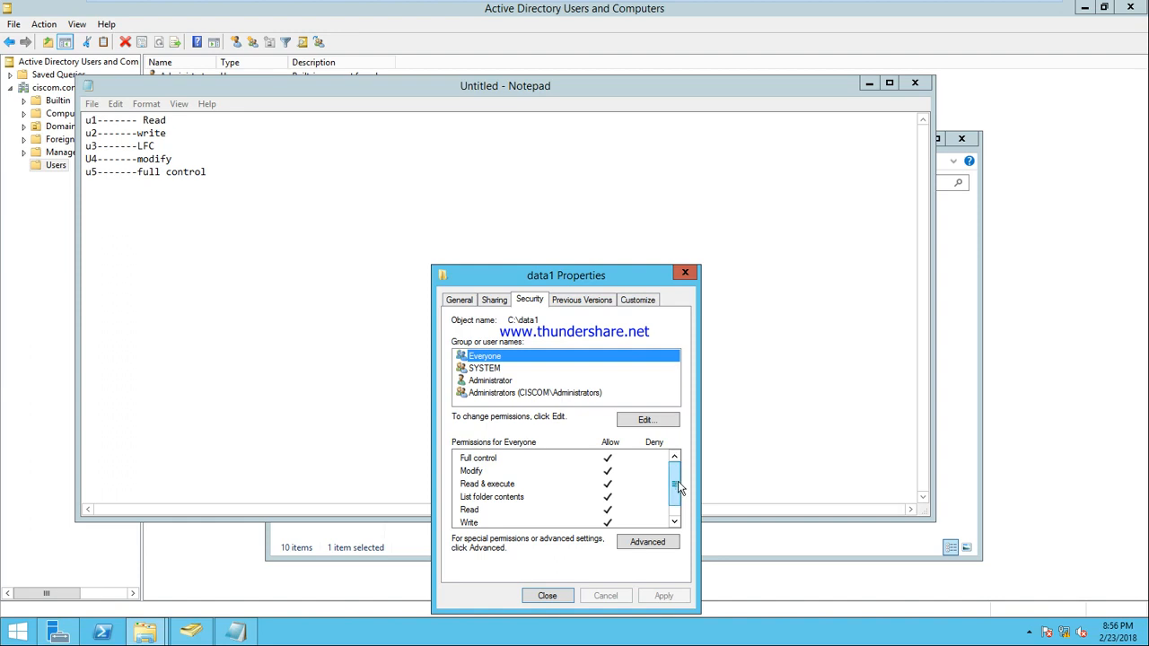
pyautogui.scroll(-1, 675, 489)
pyautogui.scroll(1, 674, 484)
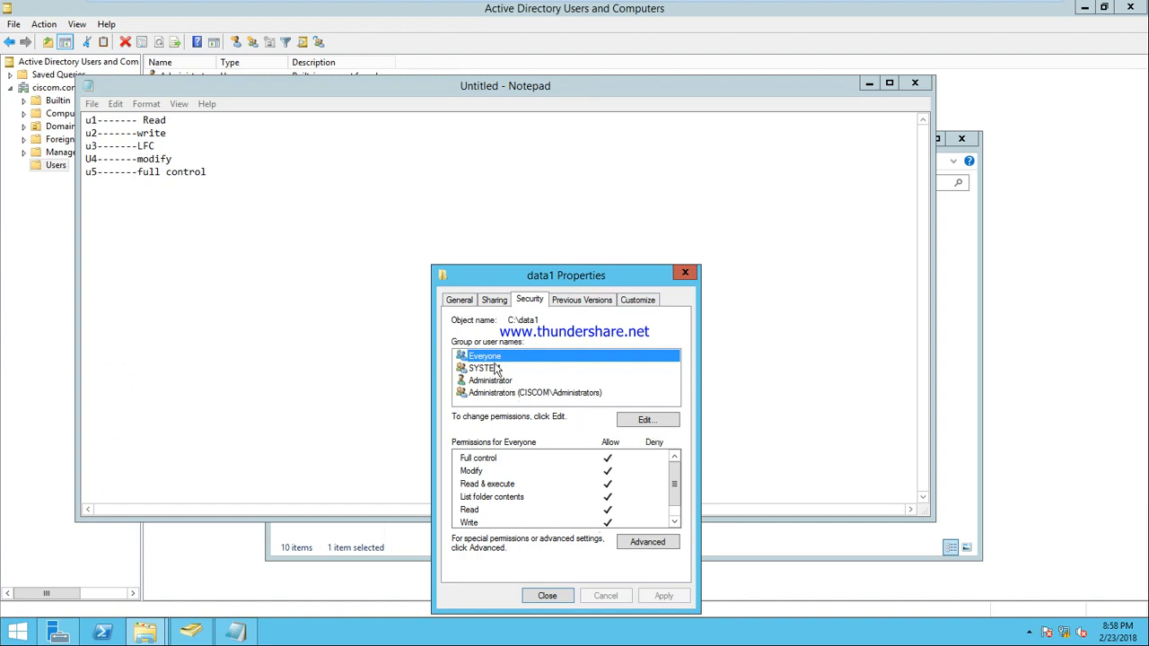
# Step: Edit data1's permissions, remove Everyone, and begin adding new users
pyautogui.click(654, 424)
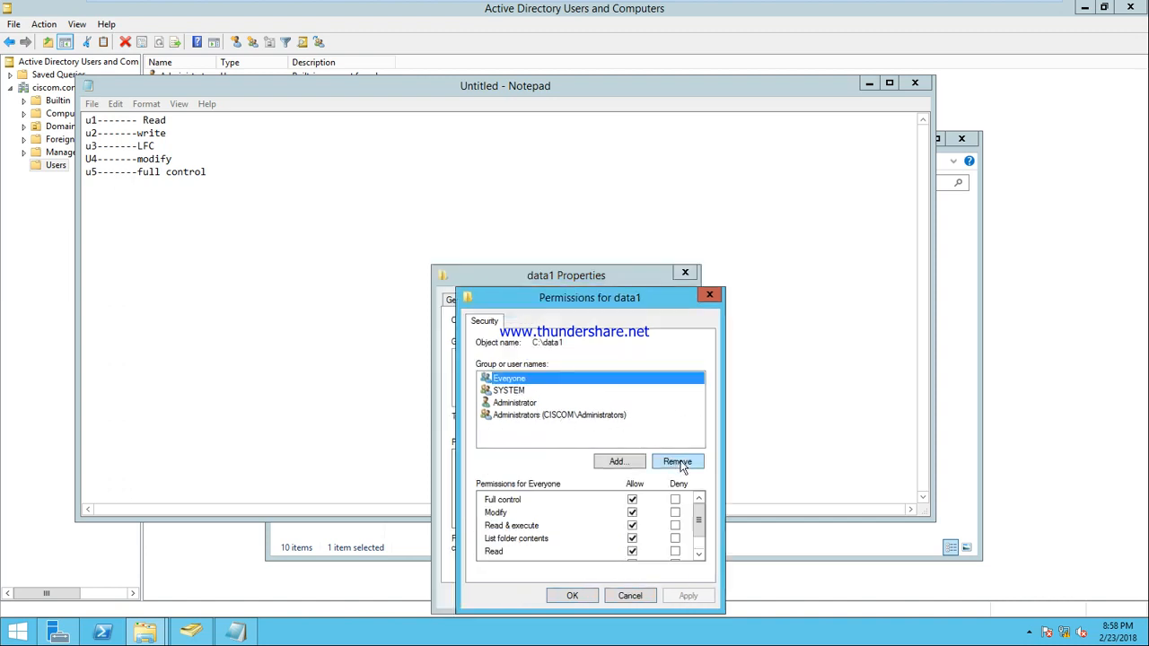
pyautogui.click(677, 462)
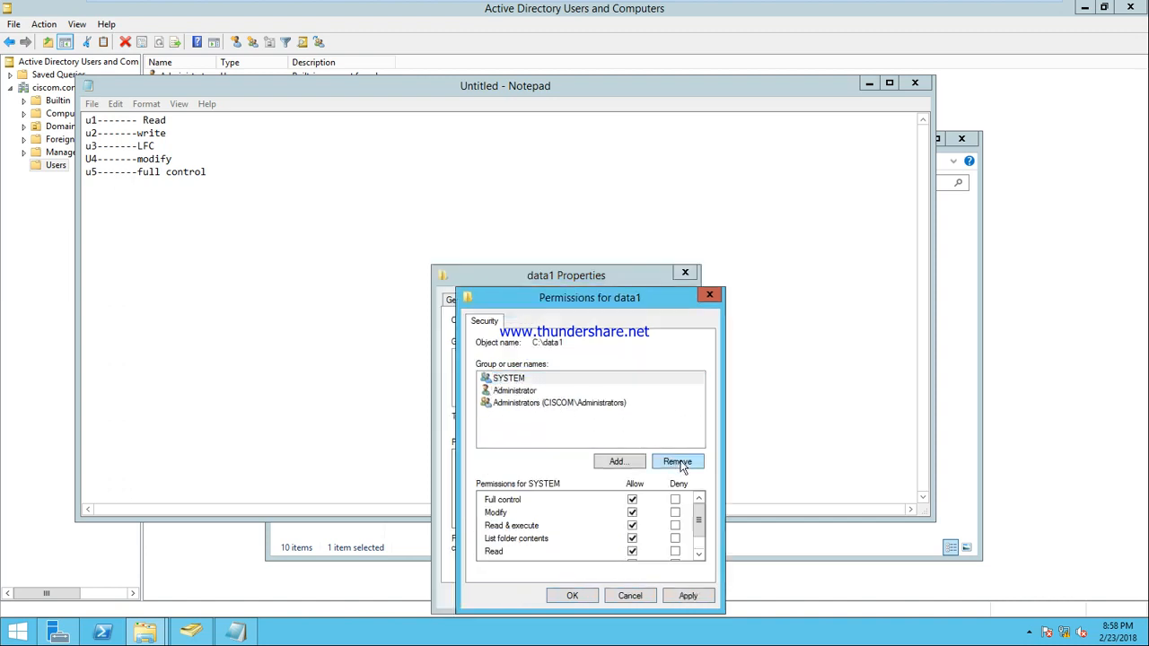
pyautogui.click(619, 462)
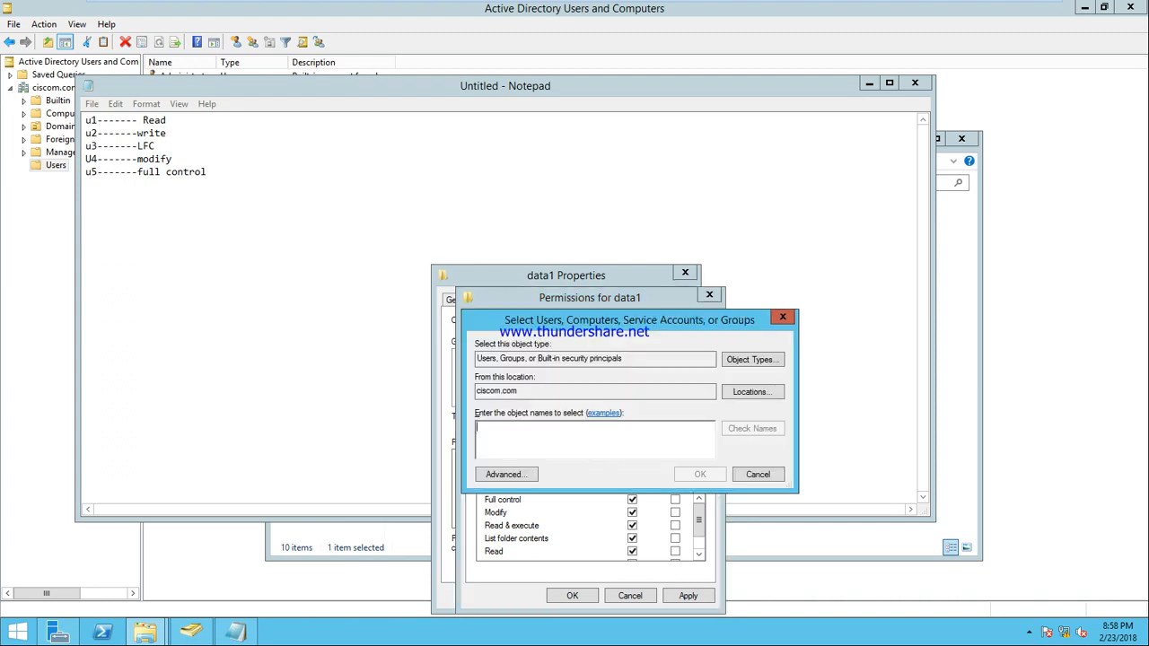
# Step: Add domain accounts u1, u2, u3, u4 and u5 to data1's permission list
pyautogui.write('u1')
pyautogui.click(757, 428)
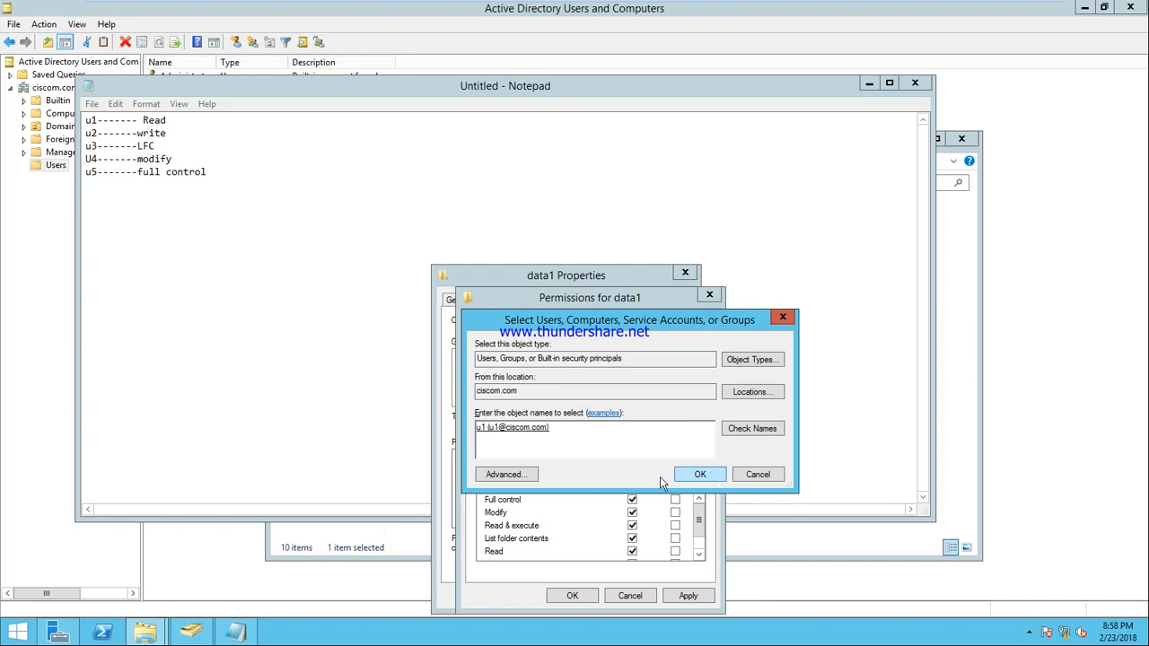
pyautogui.write('u2')
pyautogui.click(754, 429)
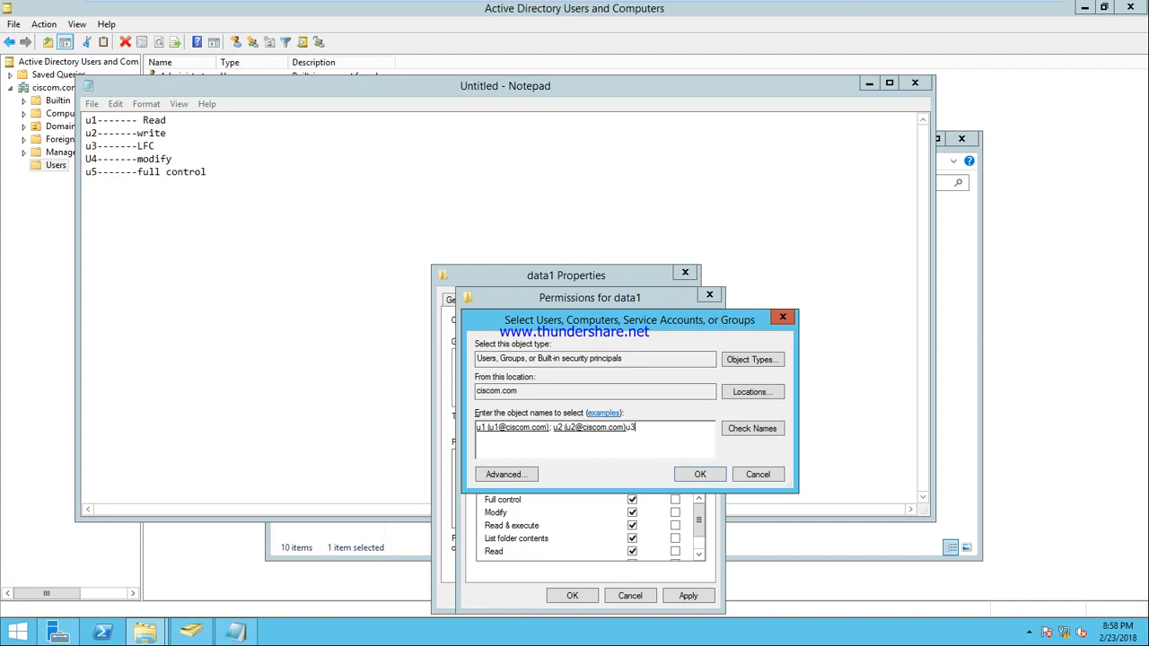
pyautogui.click(738, 430)
pyautogui.write('u4')
pyautogui.click(769, 428)
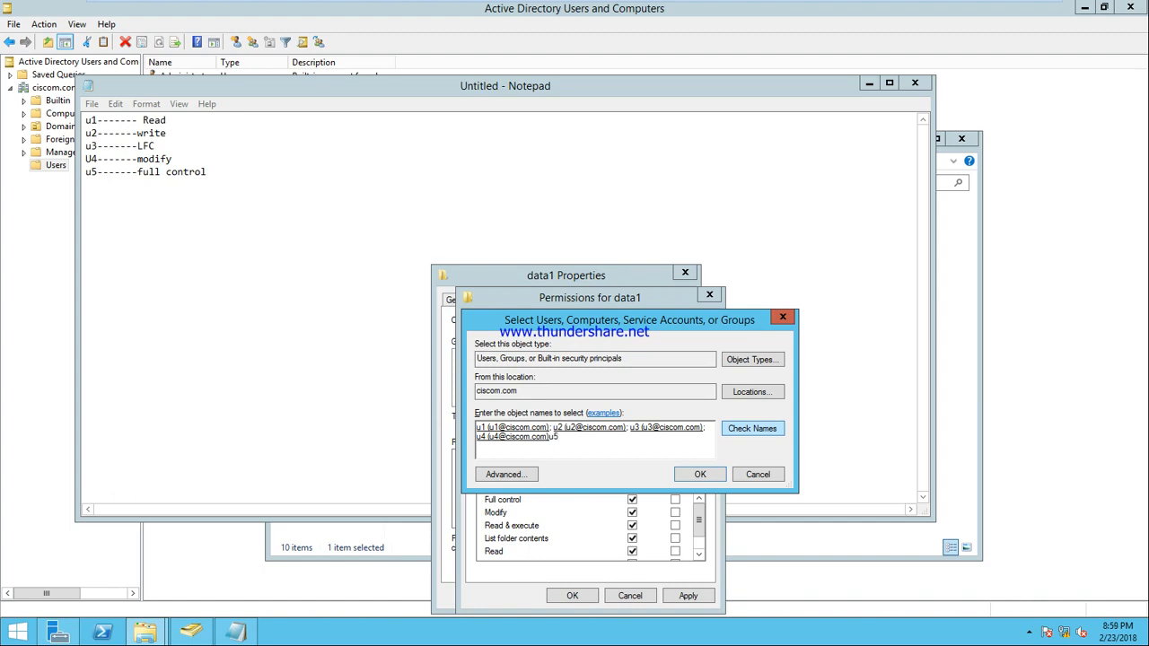
pyautogui.write('u5')
pyautogui.click(772, 429)
pyautogui.click(700, 474)
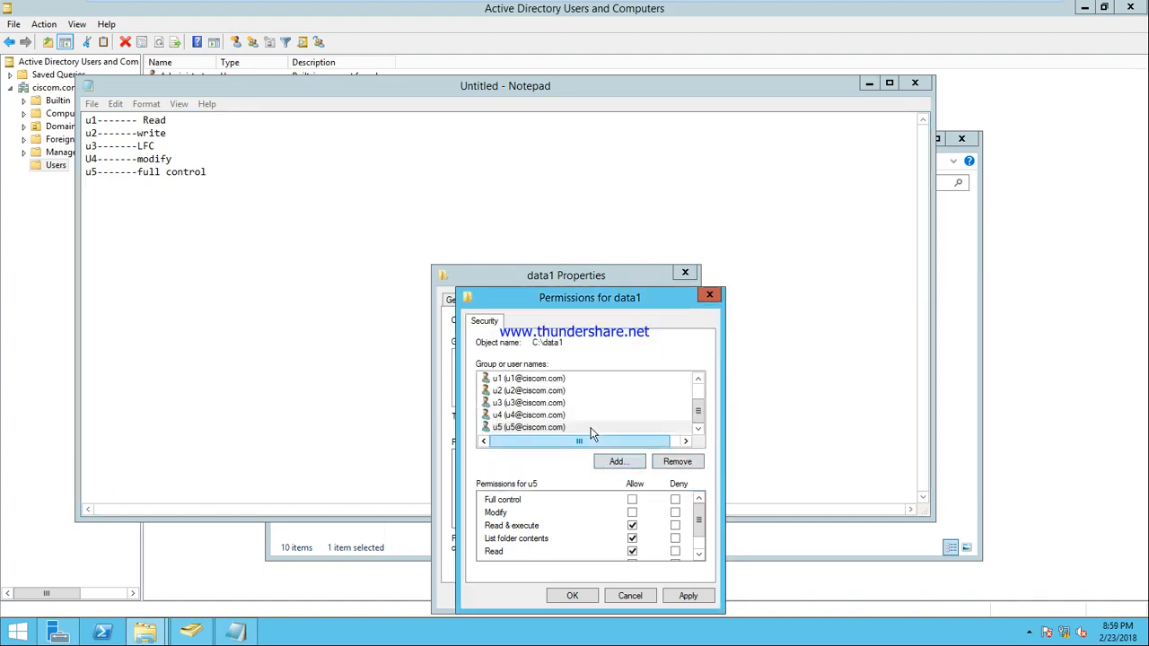
# Step: Check the default permissions of u1, u2 and u3, then return to the Local Disk (C:) window
pyautogui.click(545, 379)
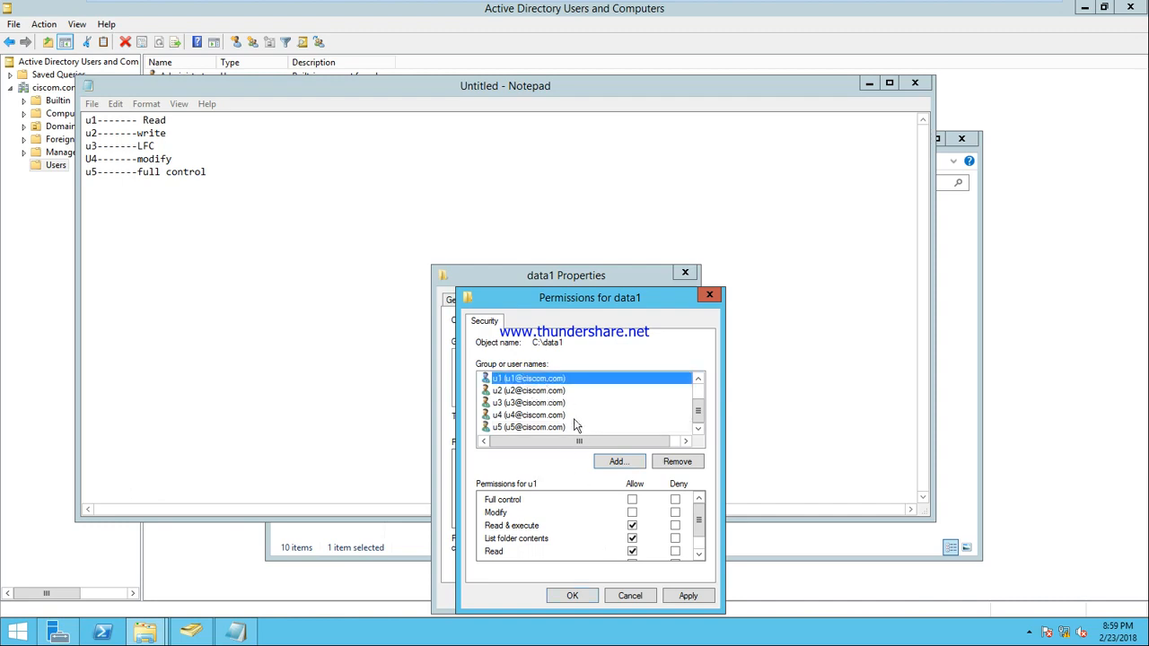
pyautogui.click(532, 392)
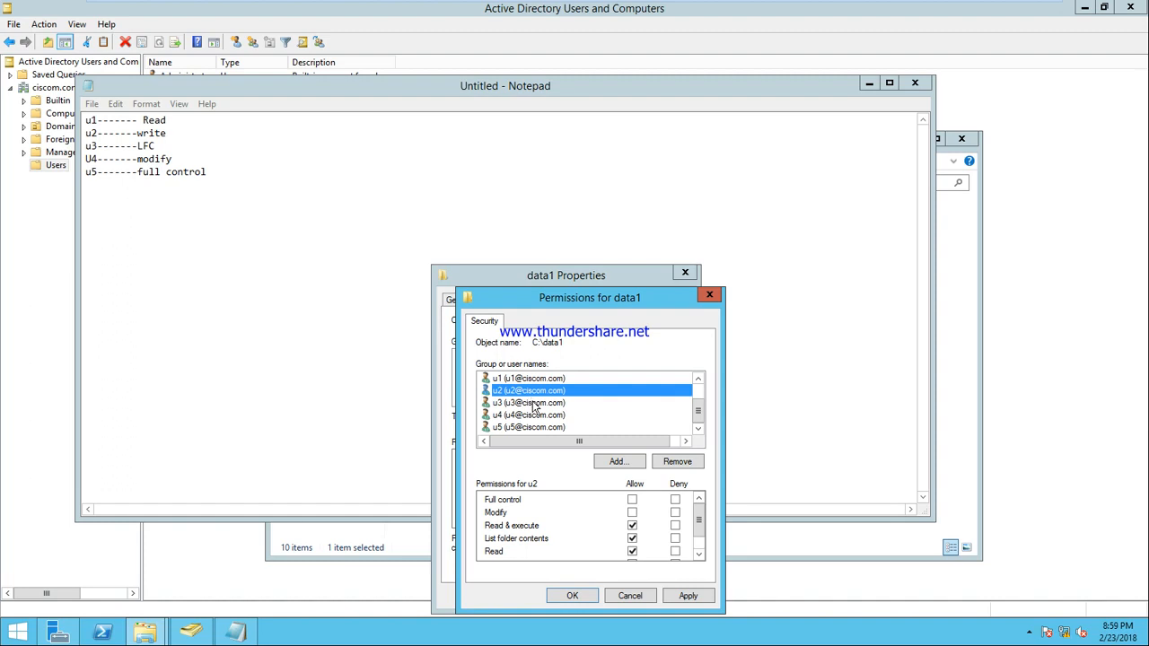
pyautogui.click(533, 404)
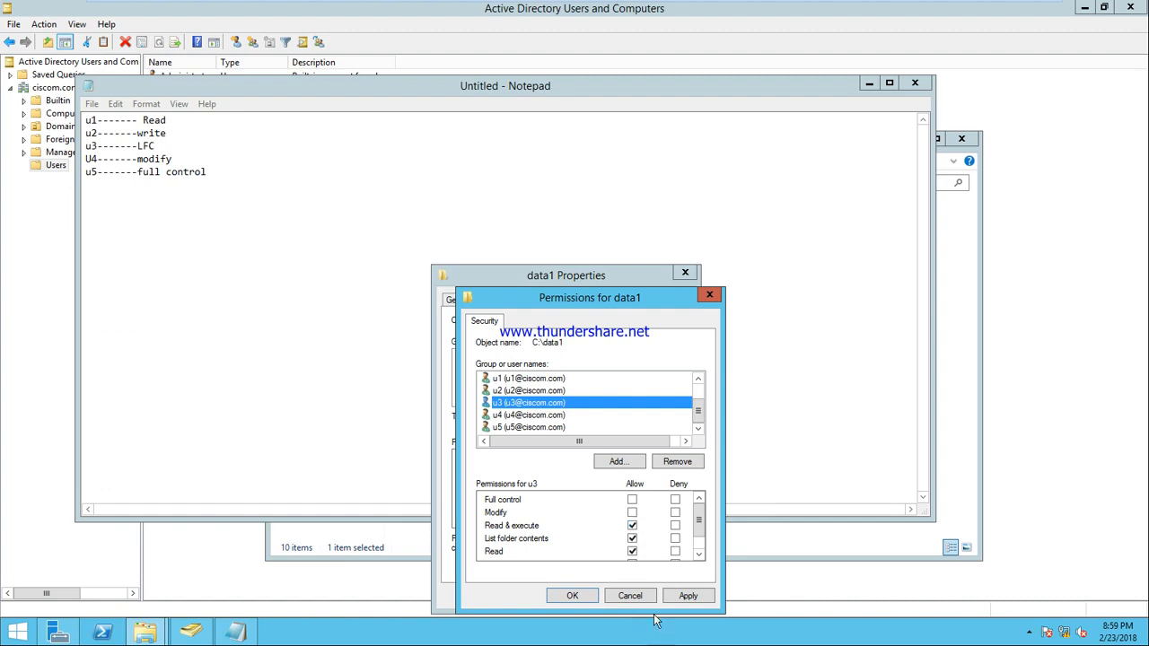
pyautogui.click(293, 546)
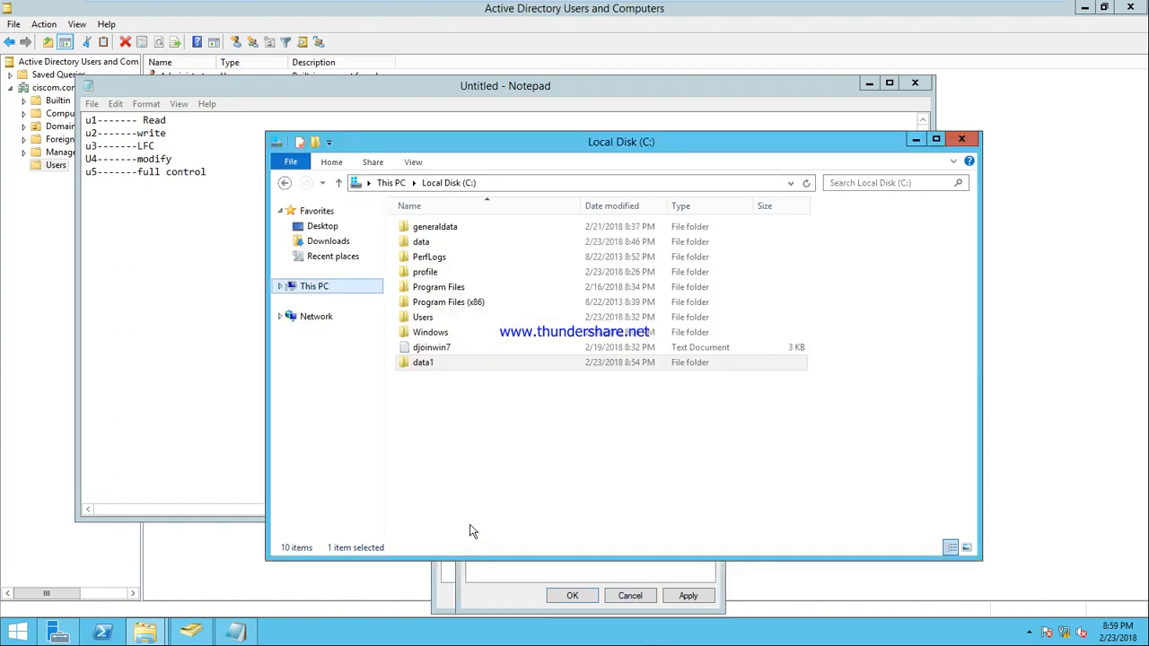
# Step: Check the Users group's permissions on Local Disk (C:), then cancel from This PC
pyautogui.click(434, 183)
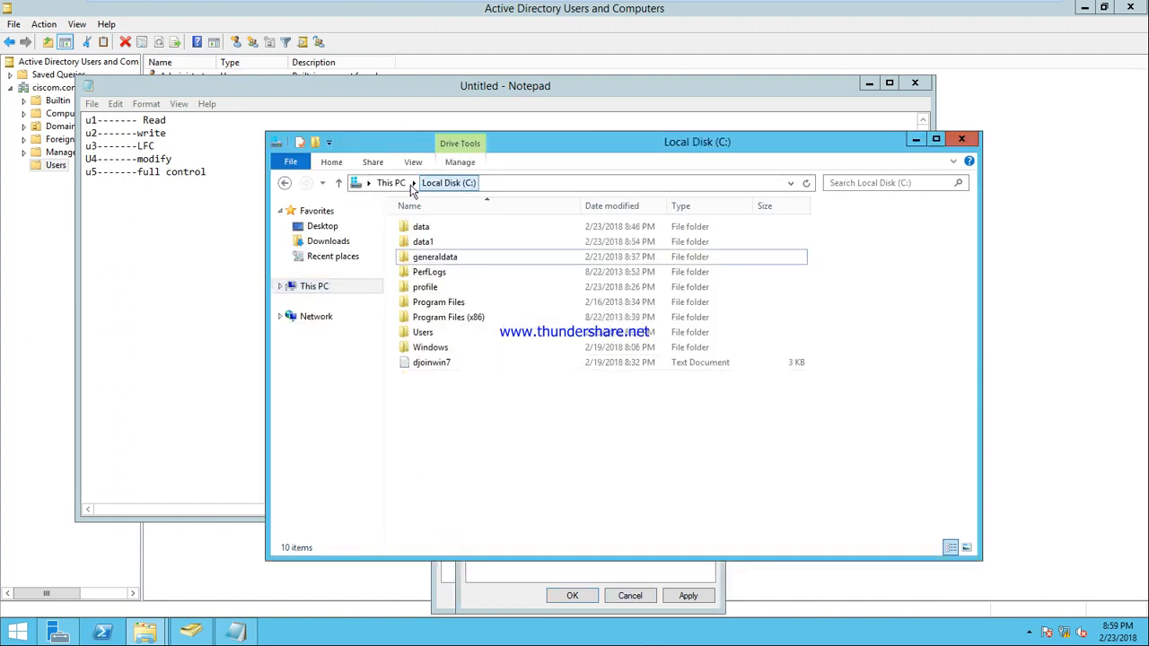
pyautogui.click(390, 183)
pyautogui.rightClick(463, 342)
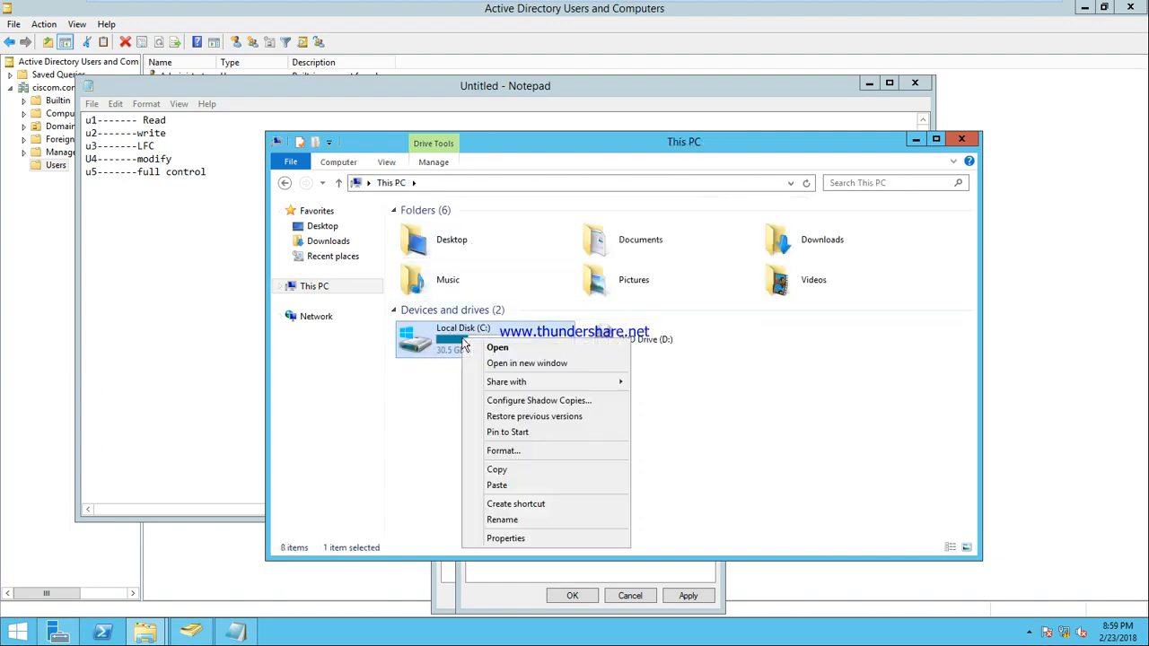
pyautogui.click(533, 537)
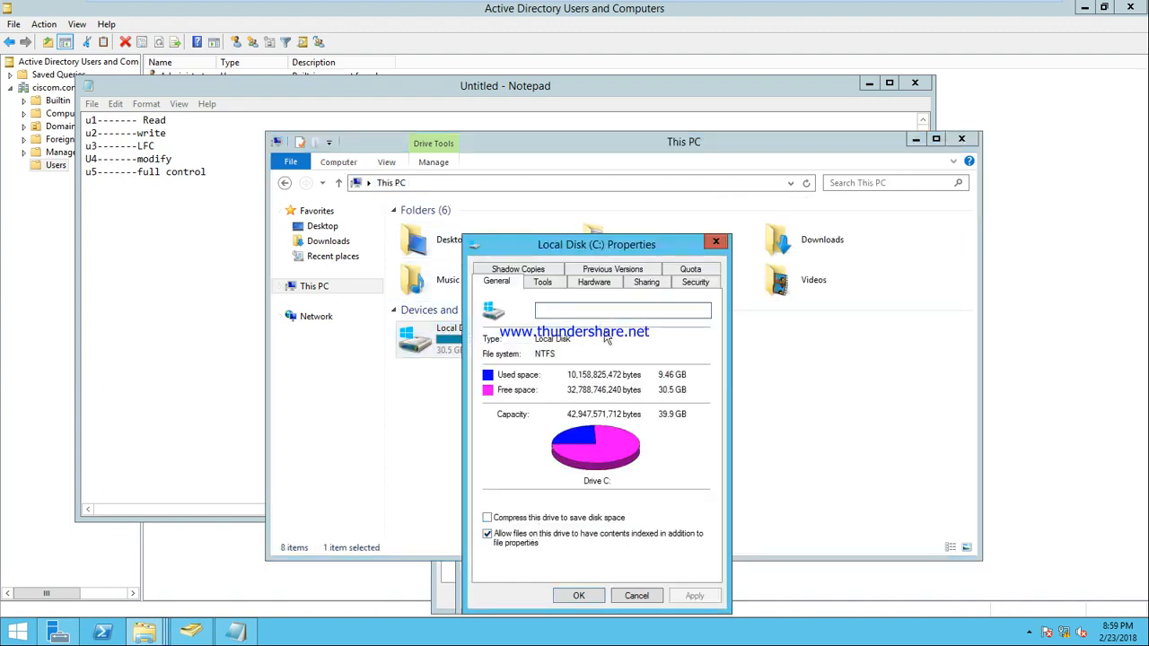
pyautogui.click(686, 283)
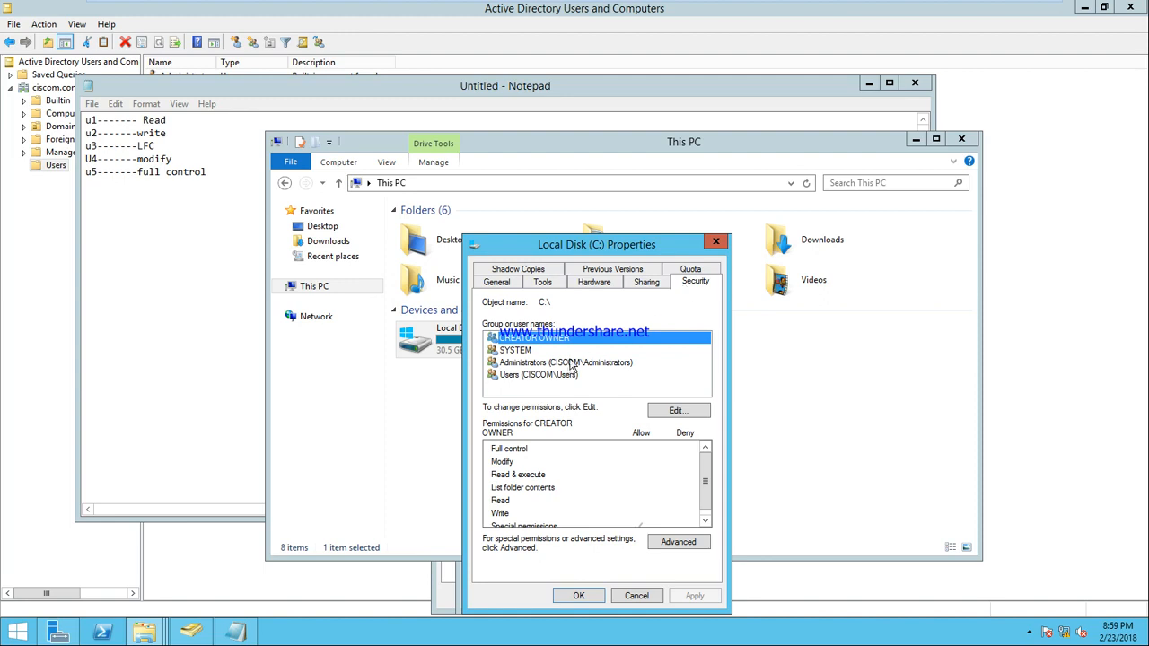
pyautogui.click(537, 375)
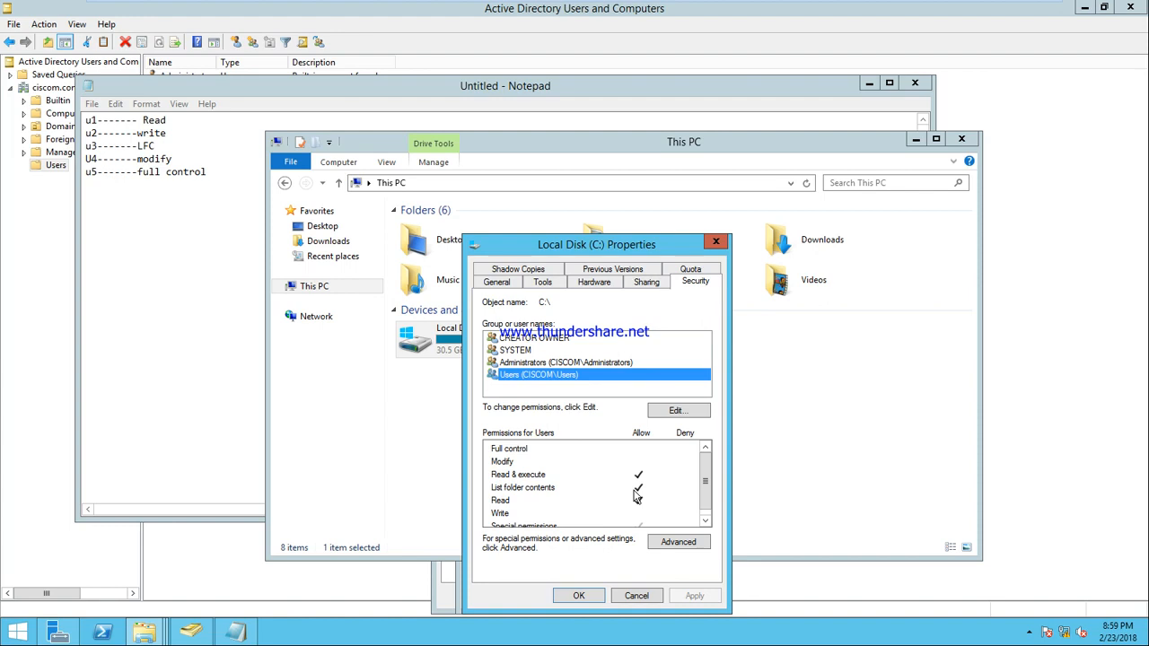
pyautogui.click(635, 595)
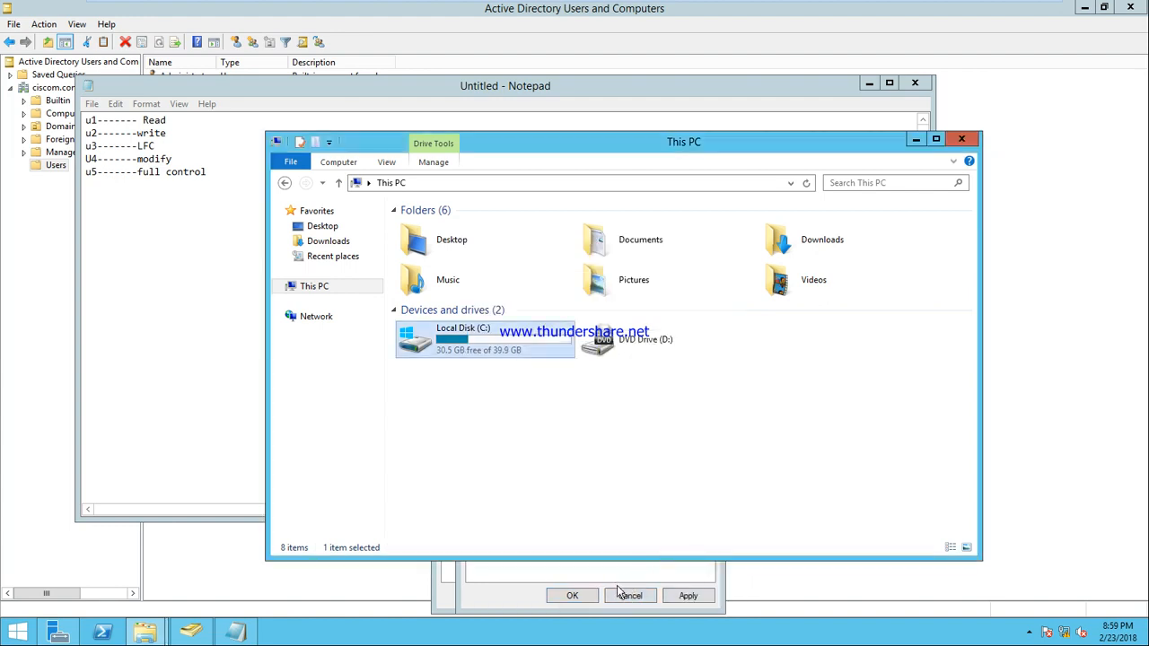
# Step: Clear Read & execute and List folder contents for u1, leaving only Read, and apply
pyautogui.click(915, 139)
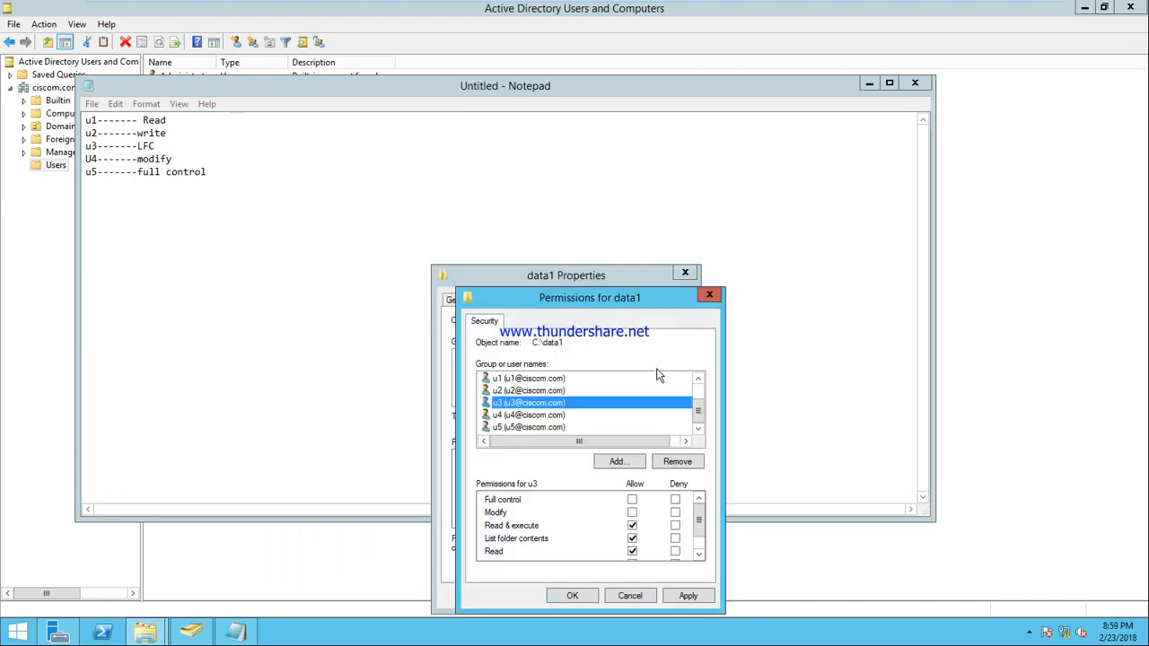
pyautogui.click(536, 378)
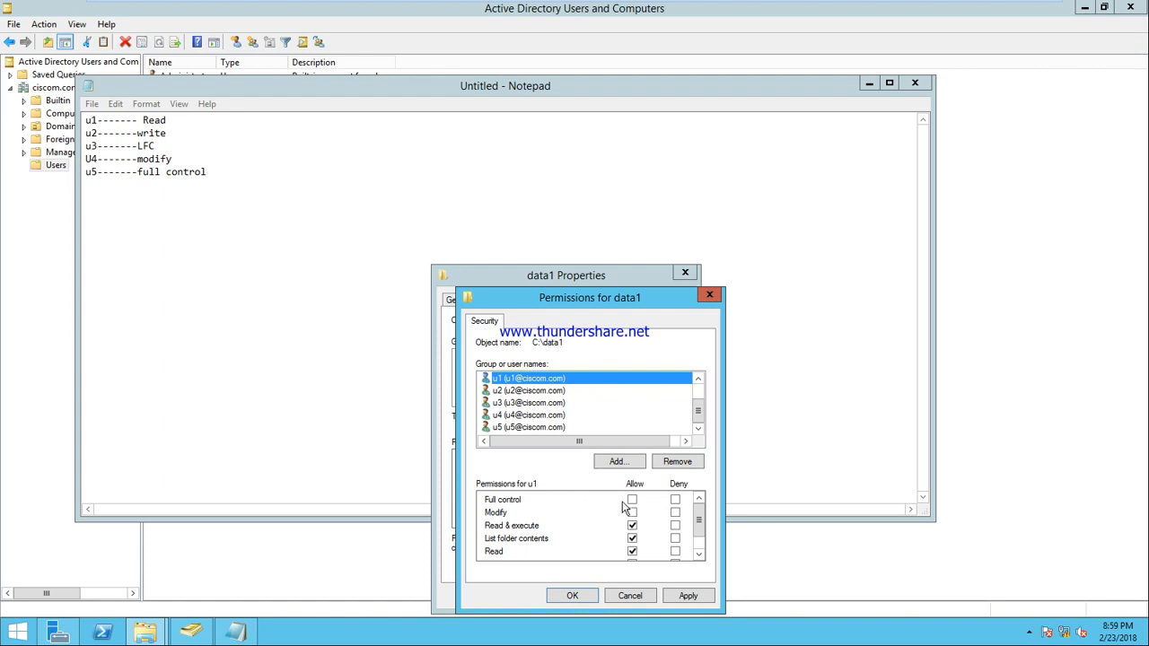
pyautogui.click(633, 538)
pyautogui.click(632, 527)
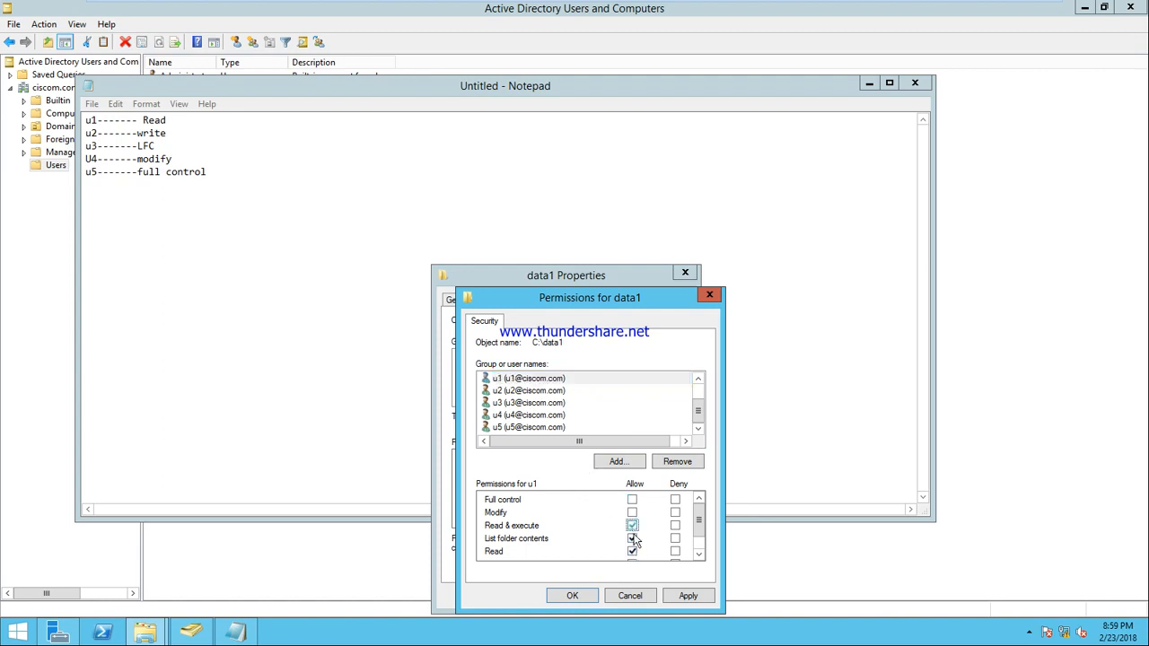
pyautogui.click(632, 538)
pyautogui.click(632, 538)
pyautogui.click(687, 595)
pyautogui.click(527, 403)
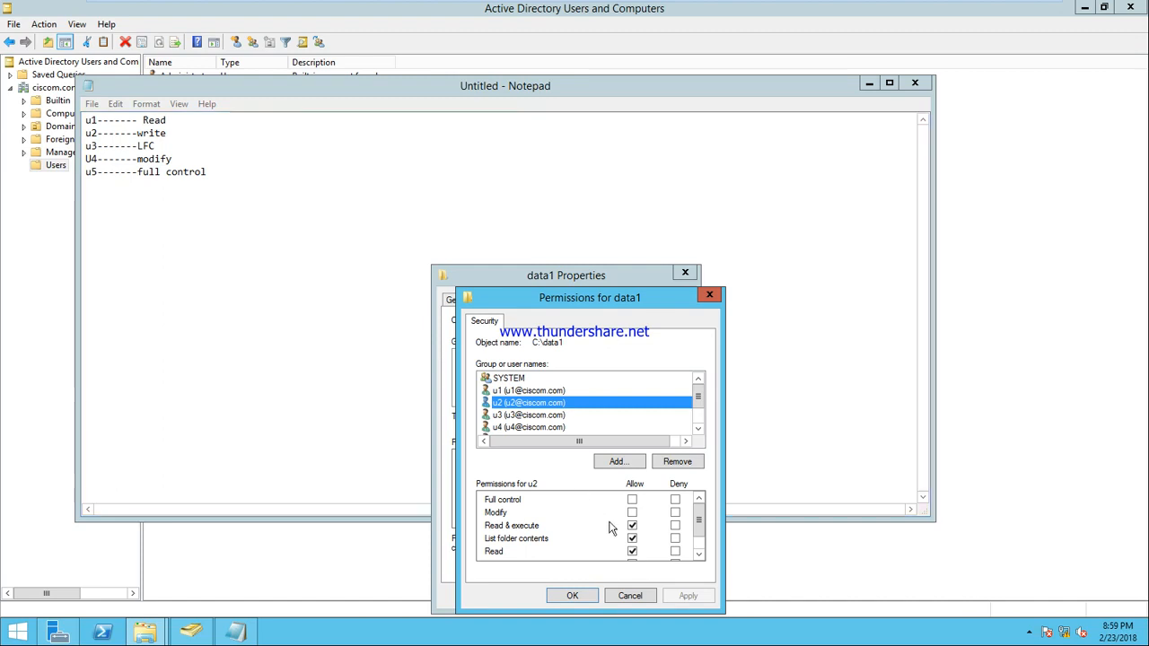
# Step: Set u2 to allow only Read and Write on data1 and apply
pyautogui.click(633, 539)
pyautogui.click(633, 540)
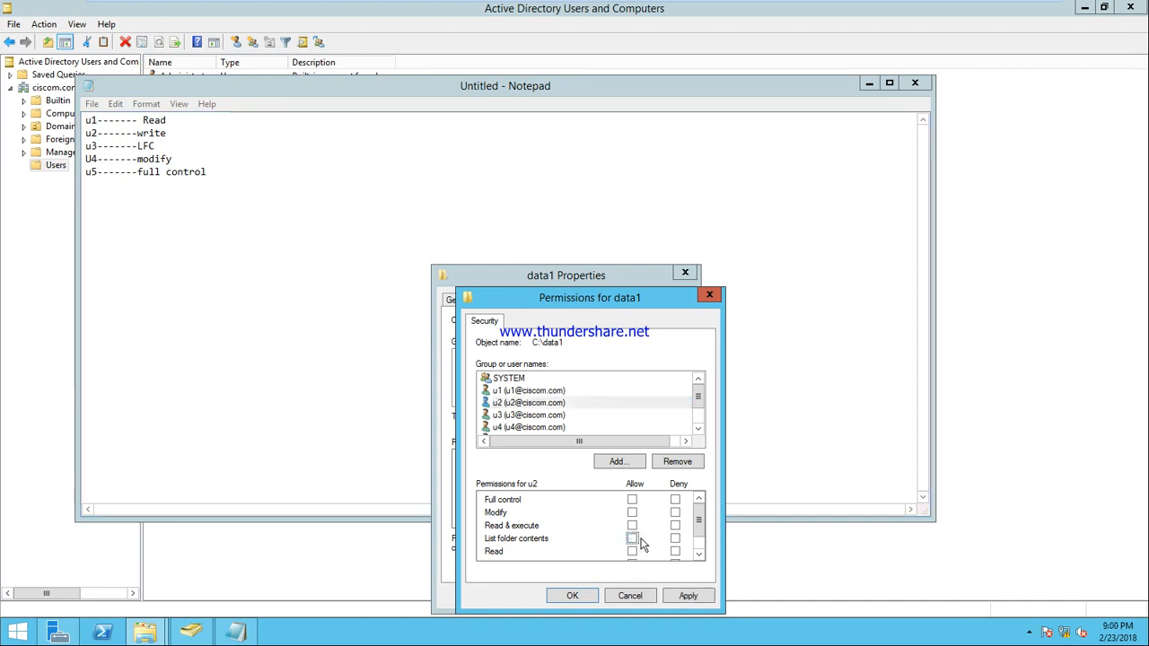
pyautogui.moveTo(700, 528); pyautogui.dragTo(699, 536)
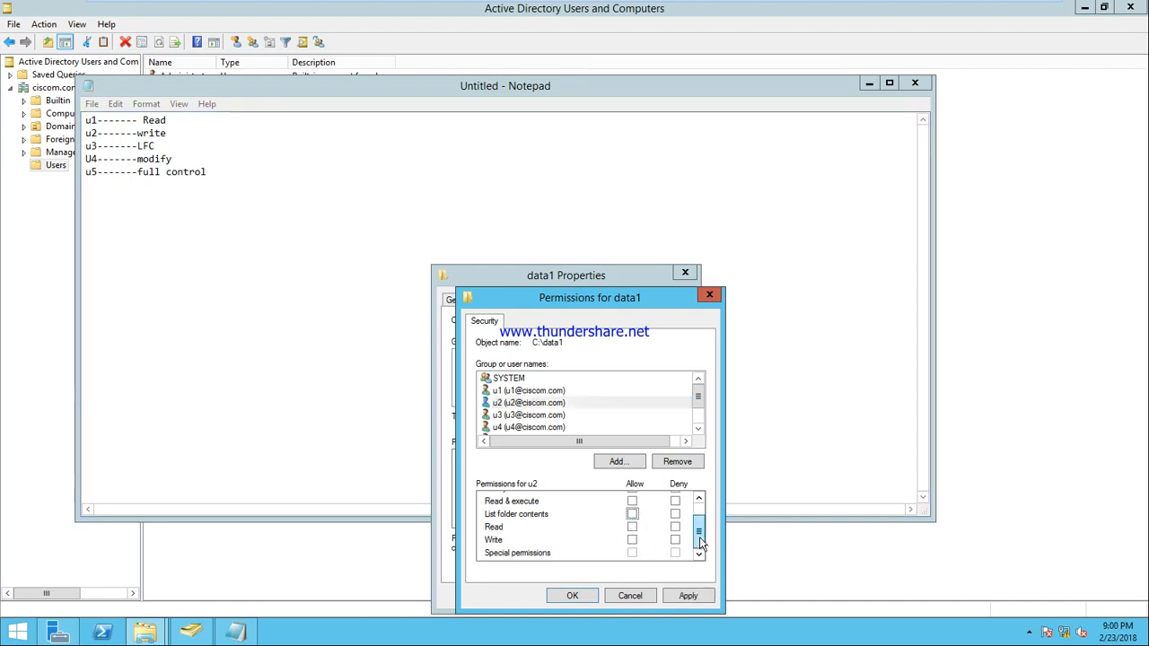
pyautogui.click(633, 540)
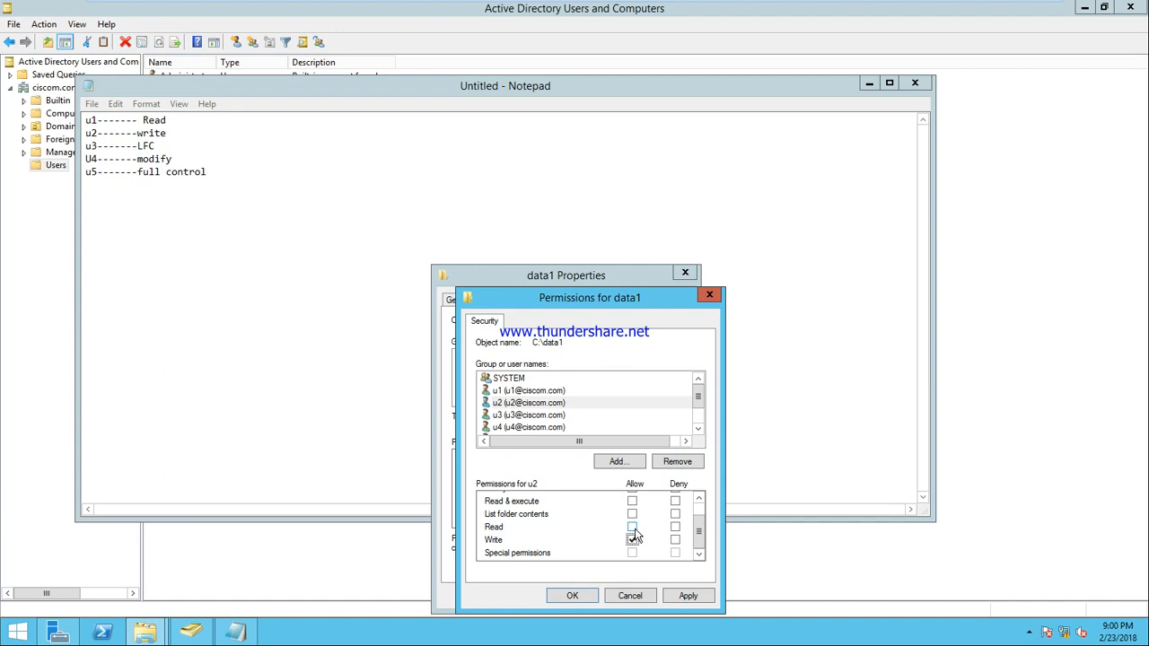
pyautogui.click(633, 528)
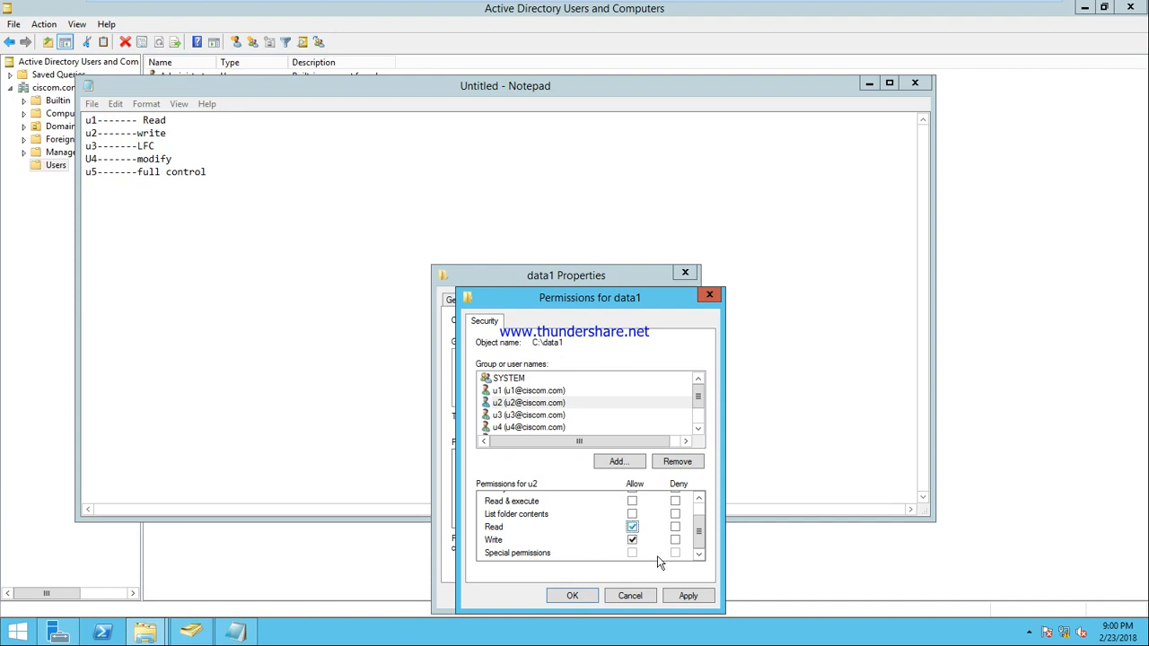
pyautogui.click(688, 597)
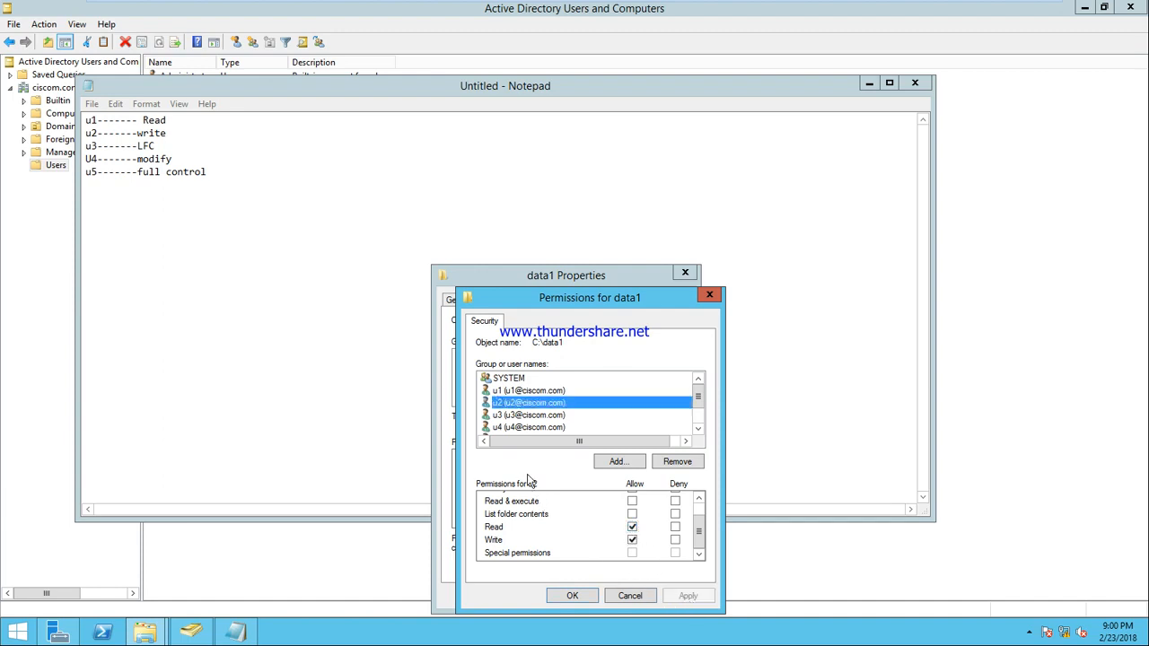
pyautogui.click(539, 415)
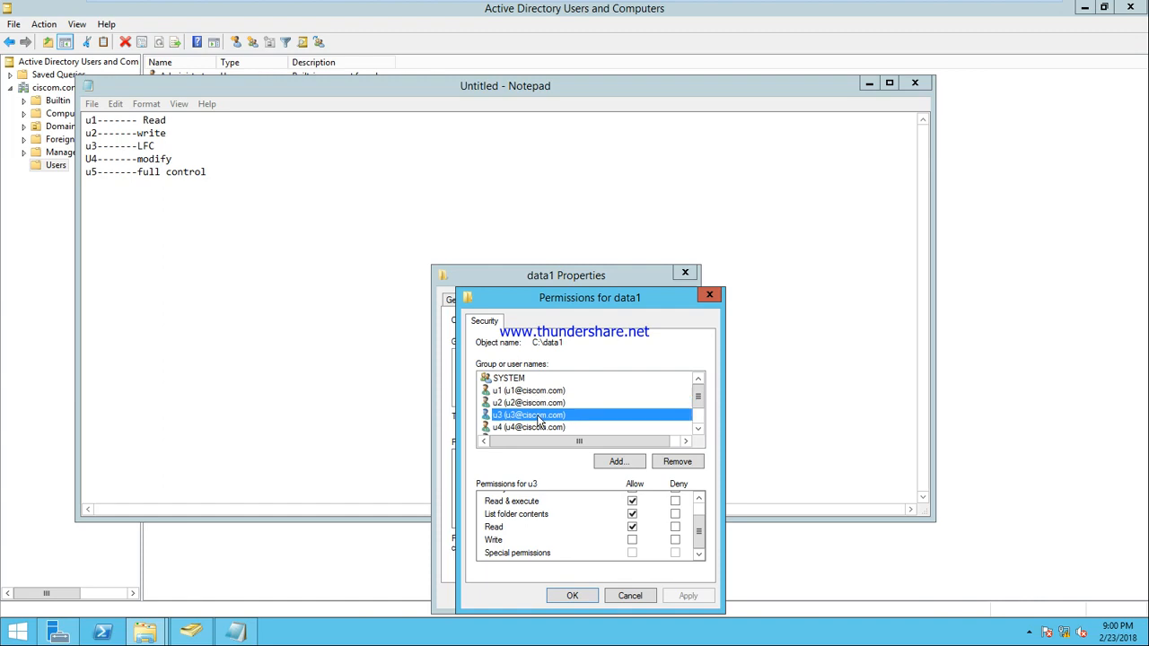
# Step: Clear Read and Read & execute for u3, keeping List folder contents, and apply
pyautogui.click(633, 528)
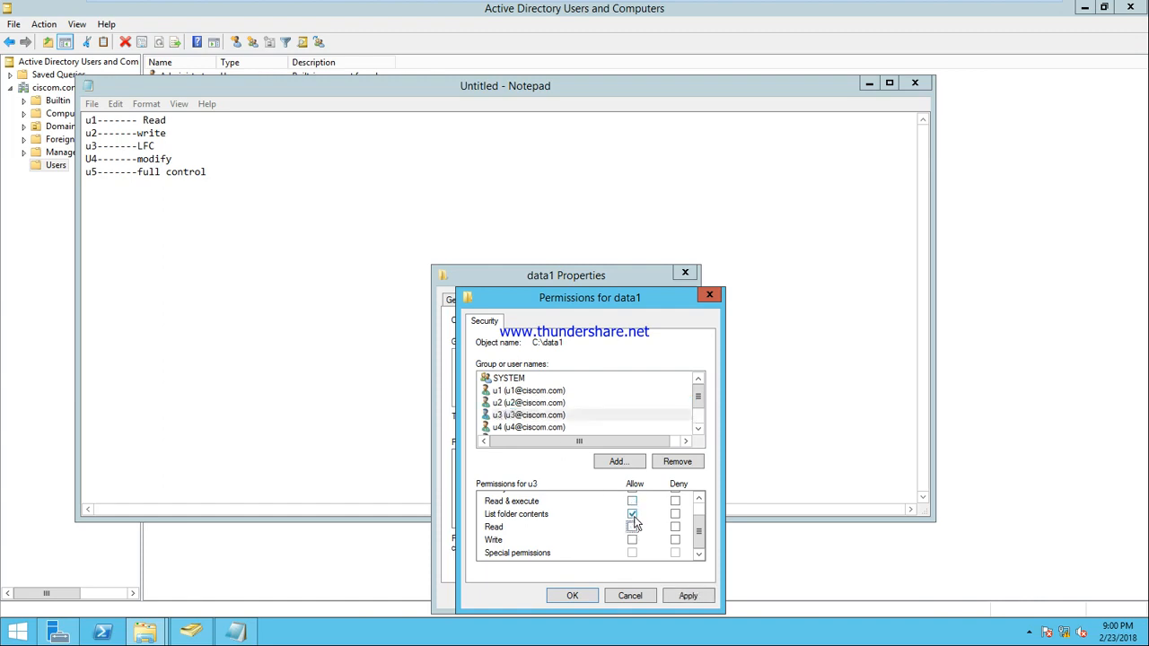
pyautogui.click(685, 595)
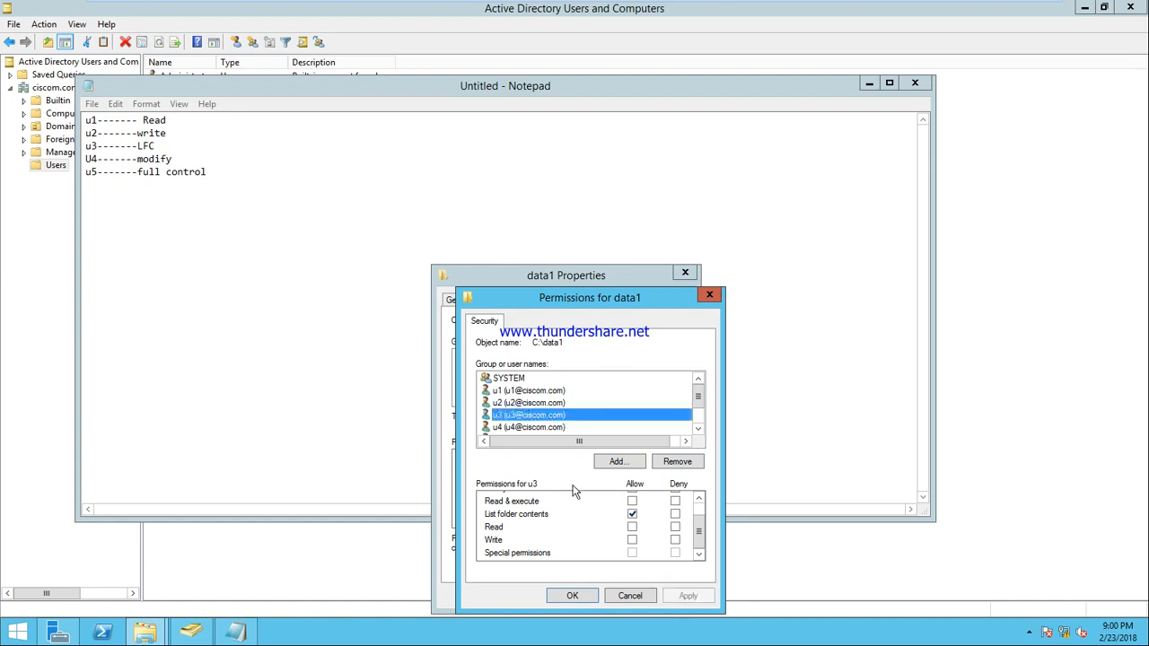
pyautogui.click(496, 428)
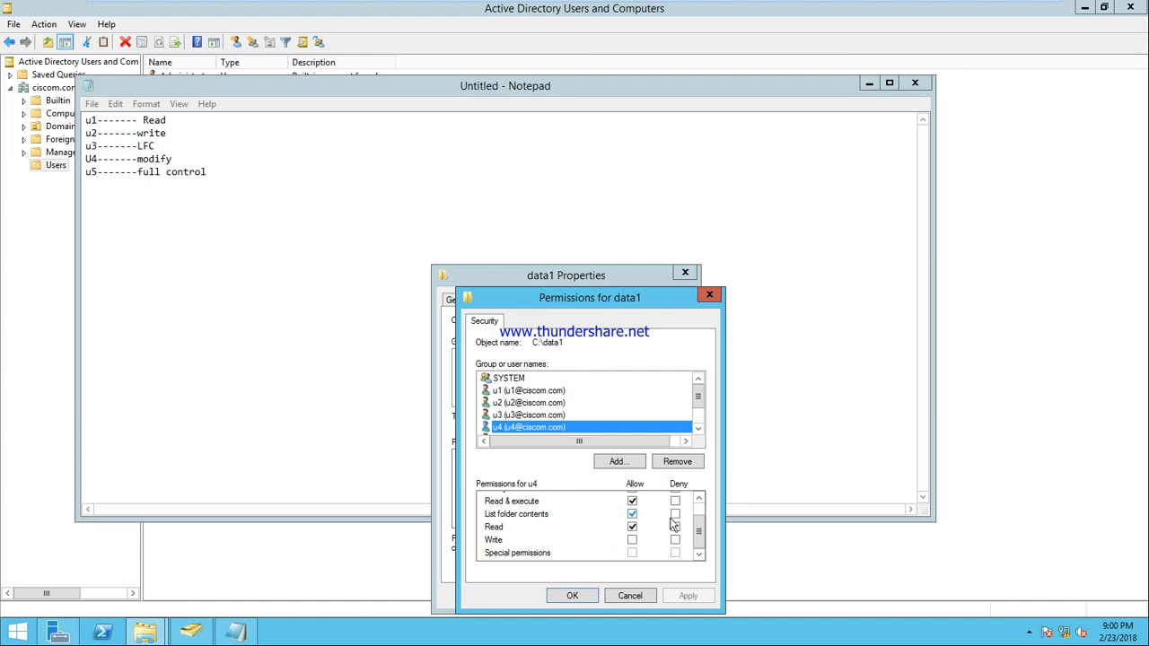
# Step: Clear u4's read permissions, allow Modify instead, and apply
pyautogui.scroll(1, 701, 530)
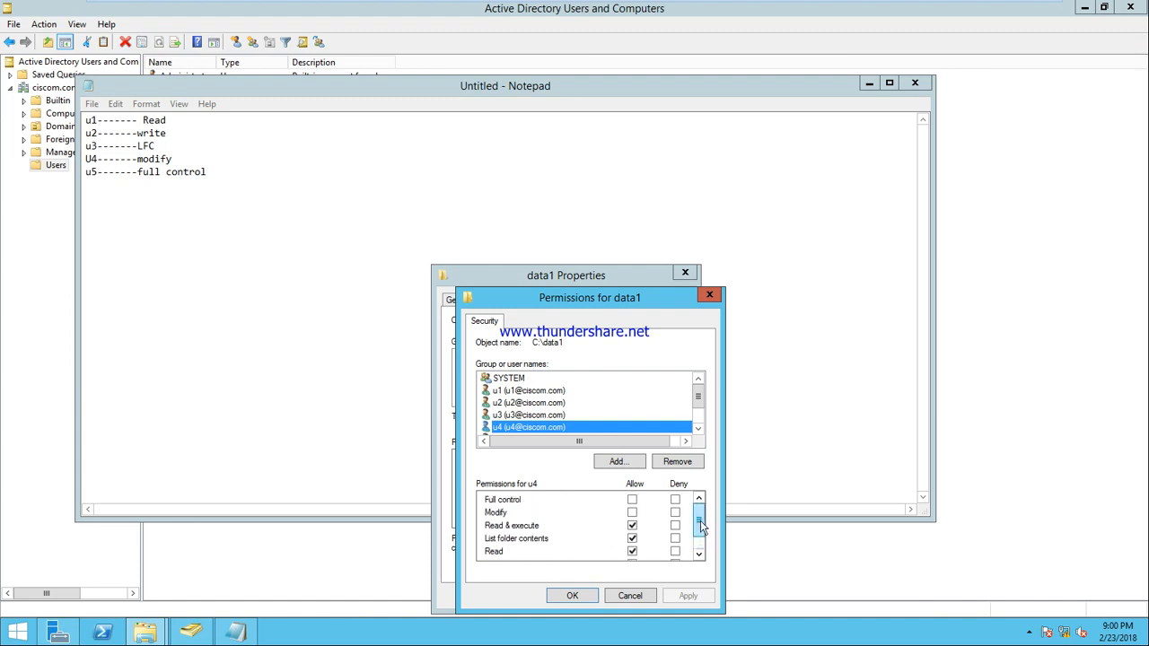
pyautogui.click(632, 527)
pyautogui.click(631, 551)
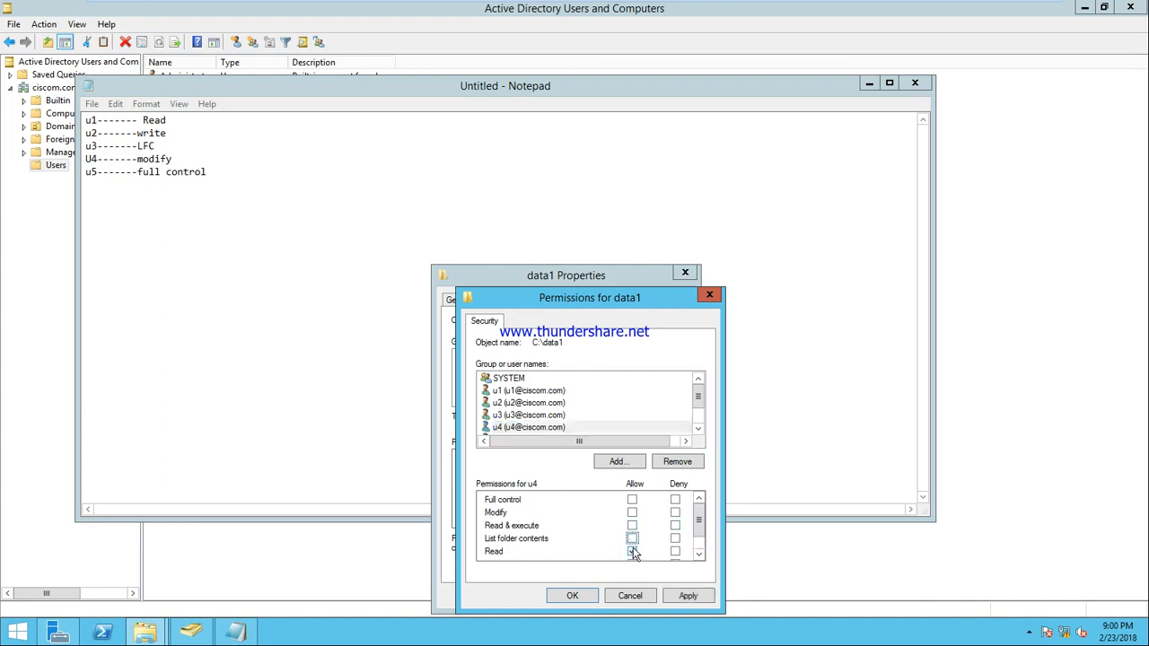
pyautogui.click(632, 513)
pyautogui.click(677, 595)
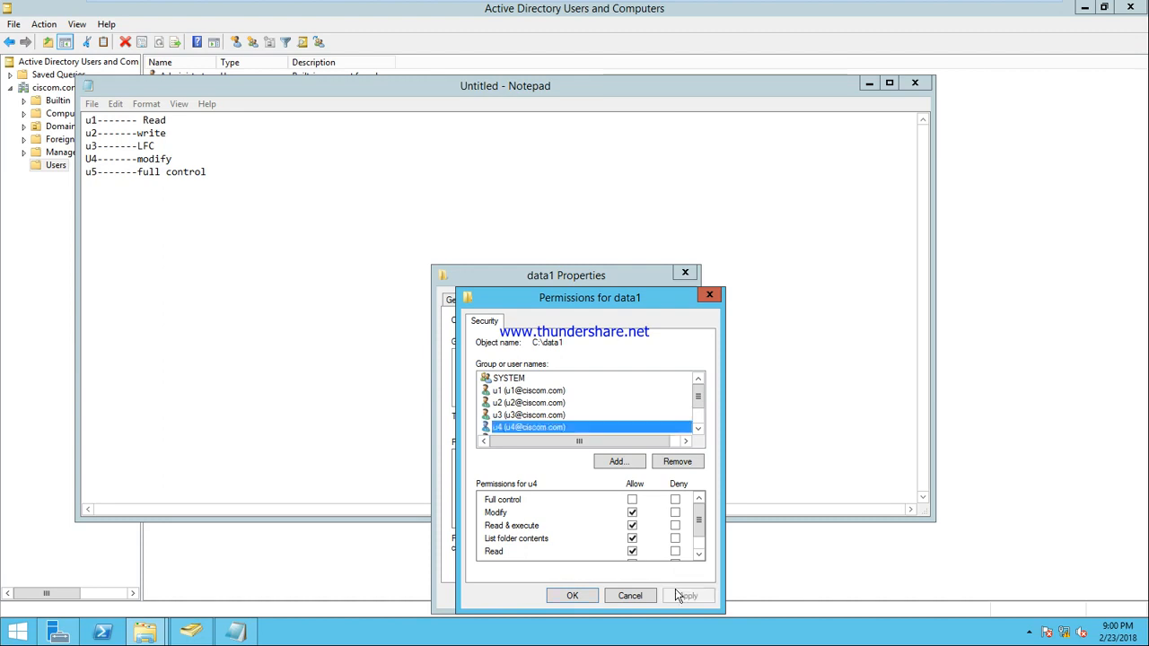
pyautogui.click(697, 428)
# Step: Allow Full control for u5, apply, and close both data1 permission dialogs
pyautogui.click(551, 428)
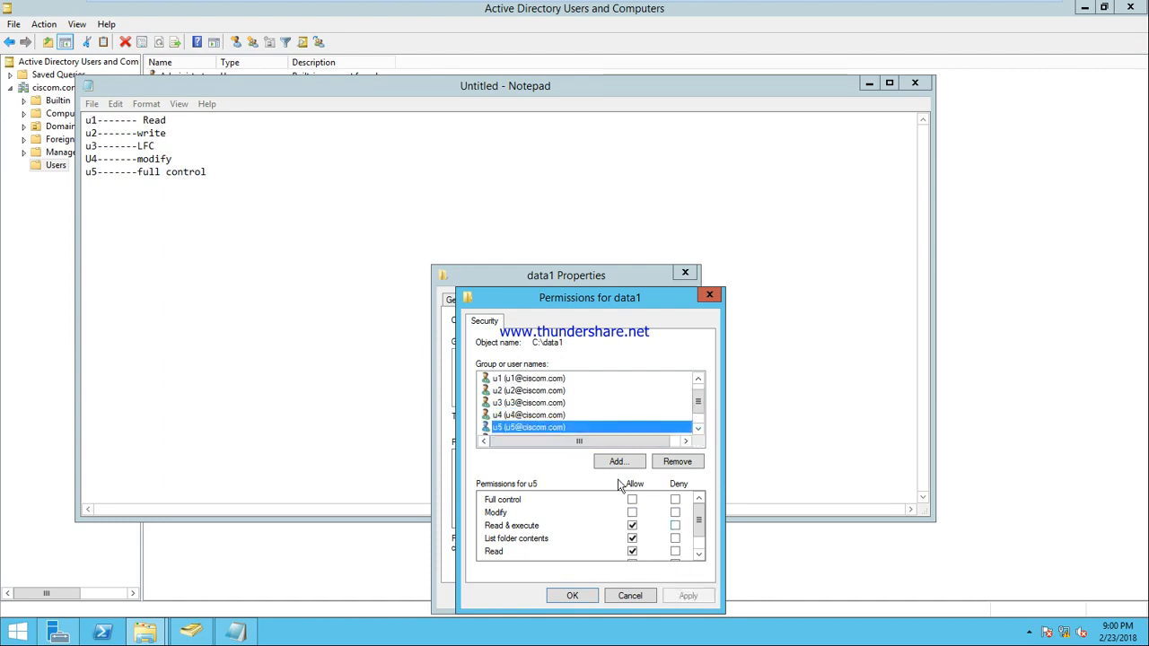
pyautogui.click(632, 503)
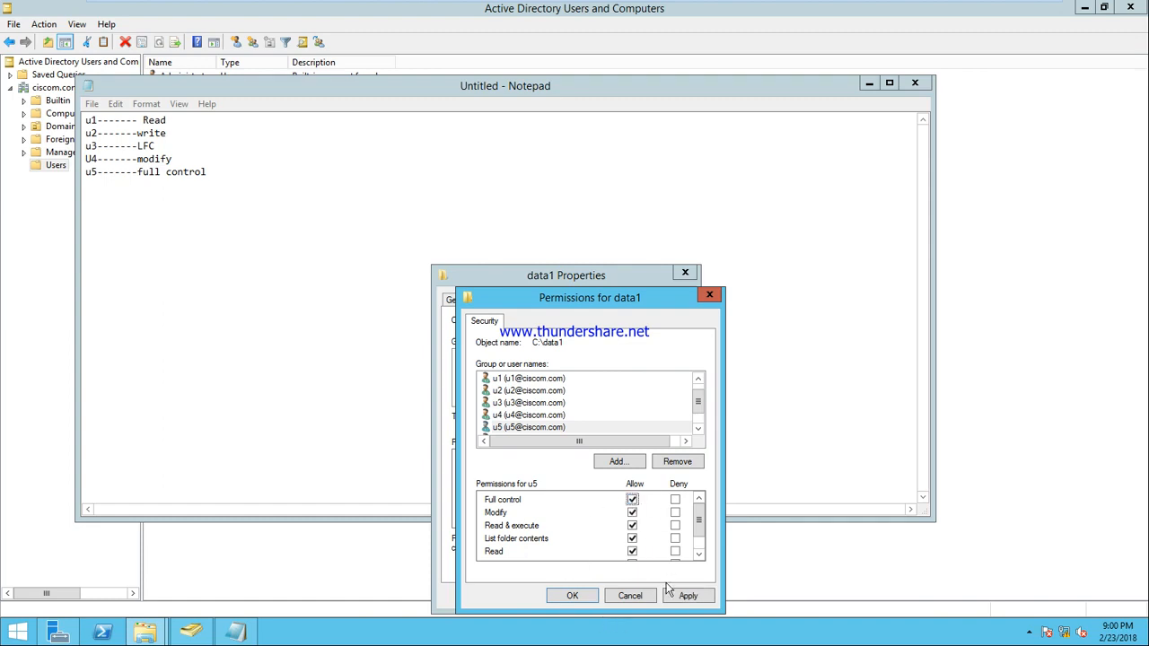
pyautogui.click(689, 597)
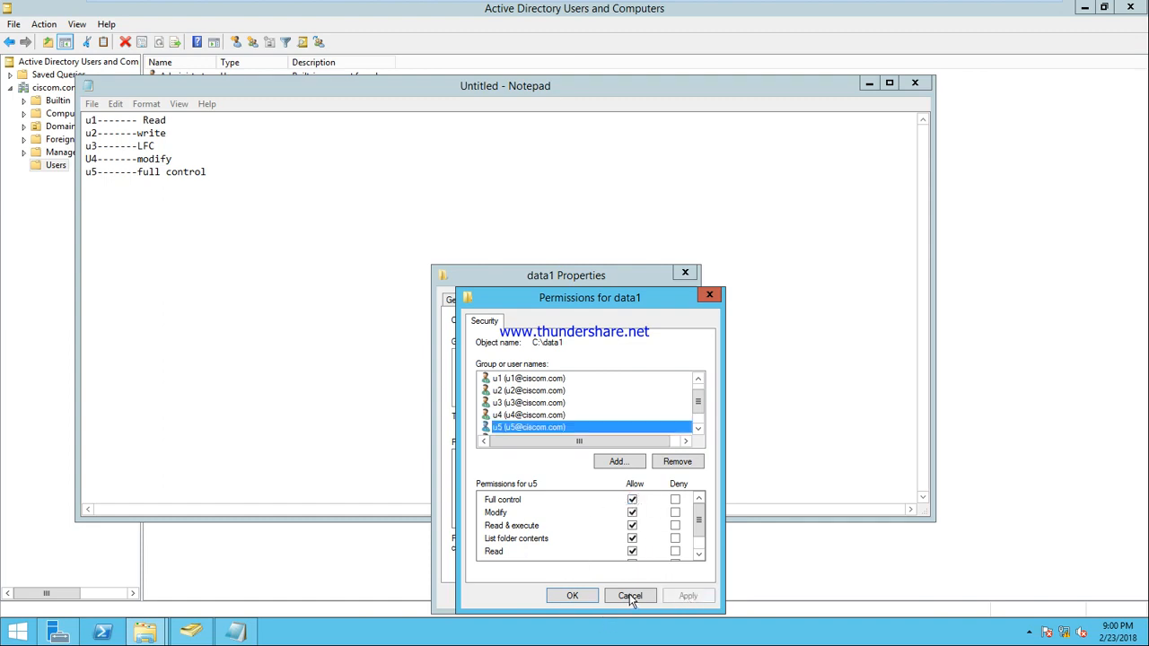
pyautogui.click(579, 597)
pyautogui.click(547, 596)
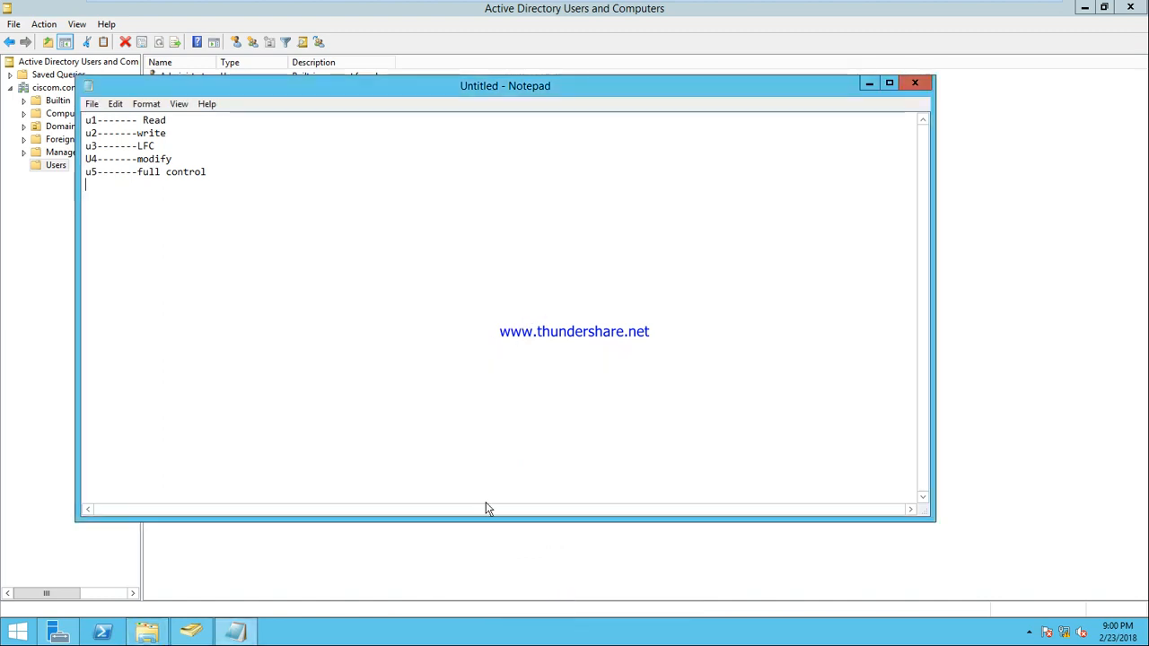
# Step: Switch to the Windows 7 client VM and log off u5 from the Start menu
pyautogui.moveTo(854, 7)
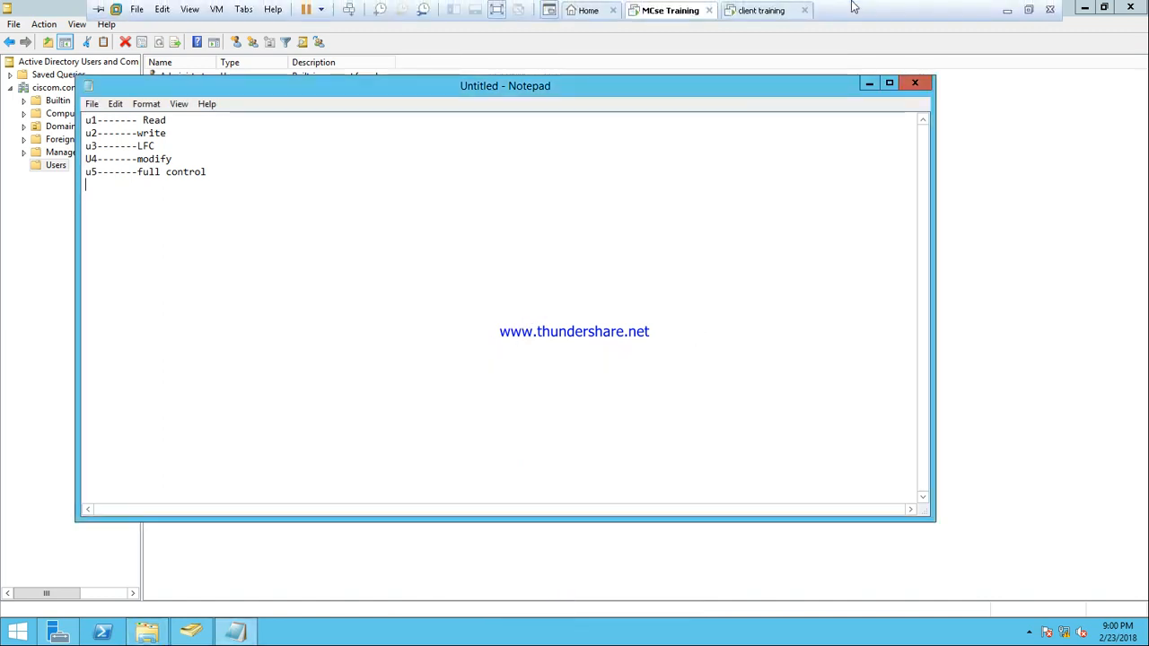
pyautogui.click(777, 11)
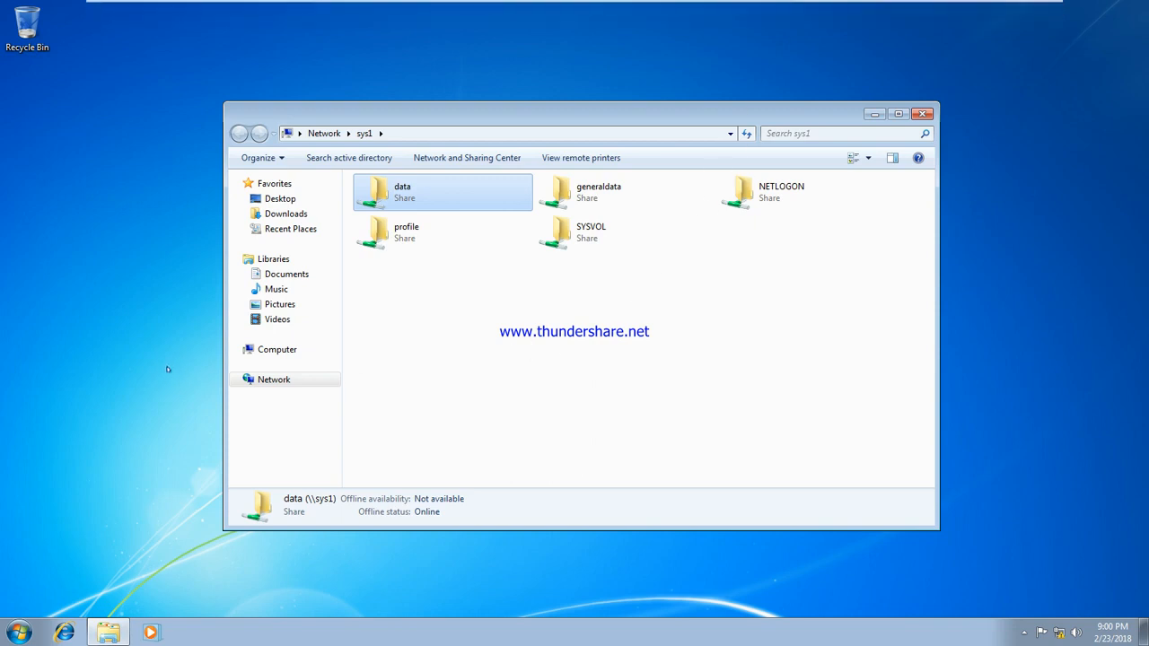
pyautogui.press('super')
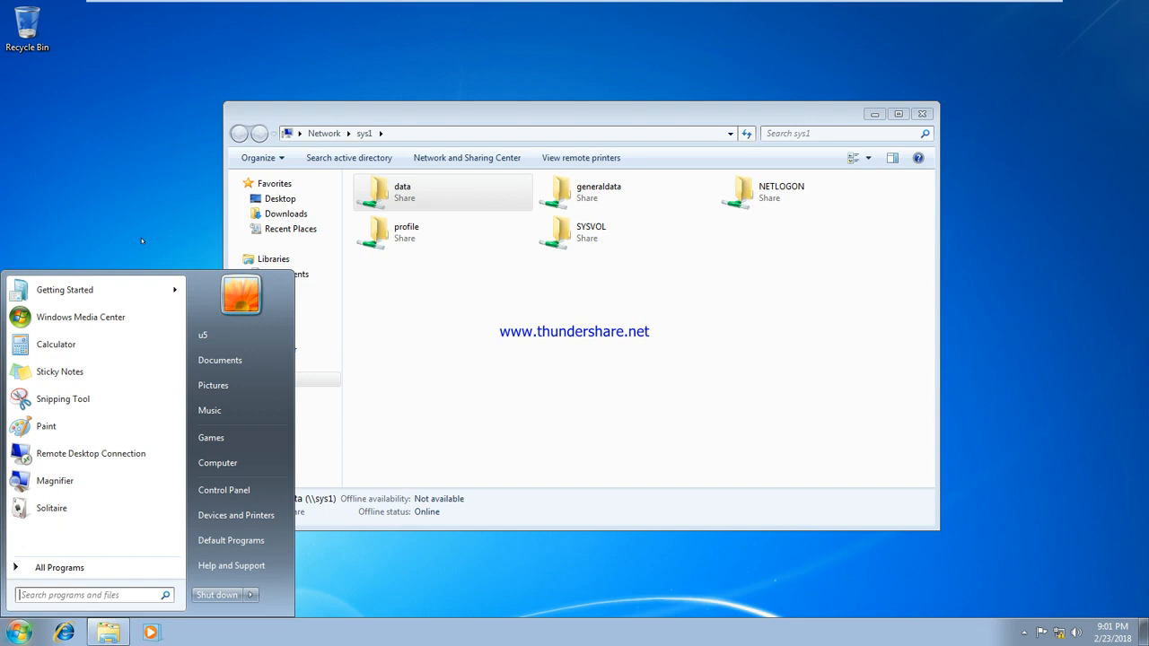
pyautogui.click(250, 594)
pyautogui.click(295, 542)
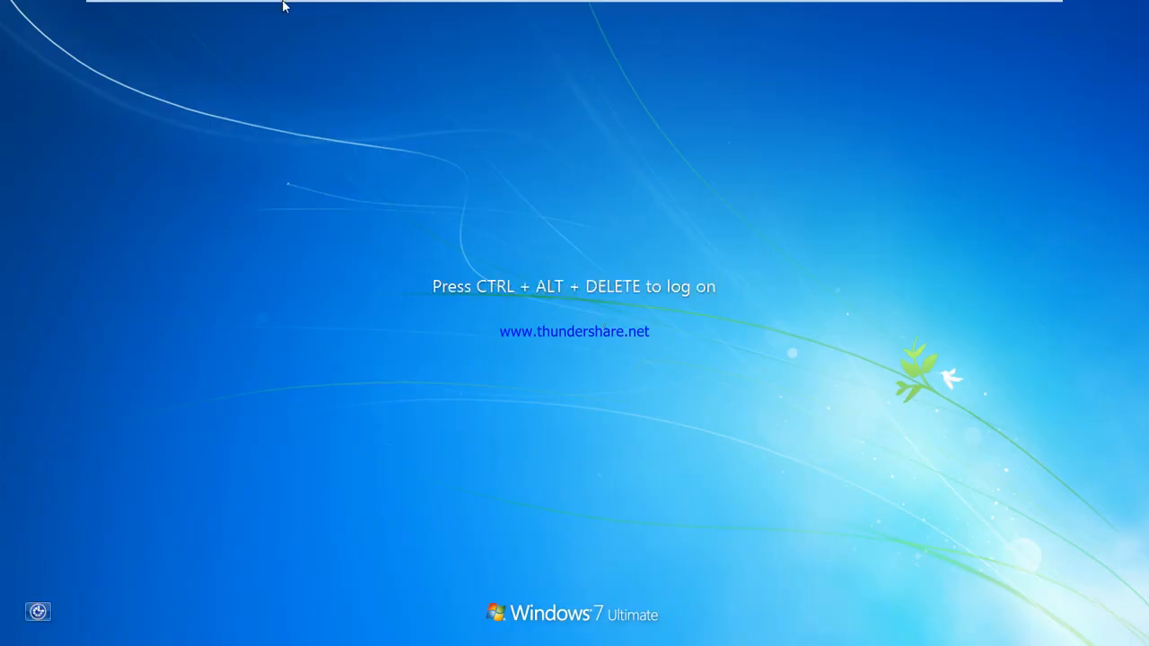
# Step: Sign in on the Windows 7 client as another domain user through Switch User > Other User
pyautogui.moveTo(283, 6)
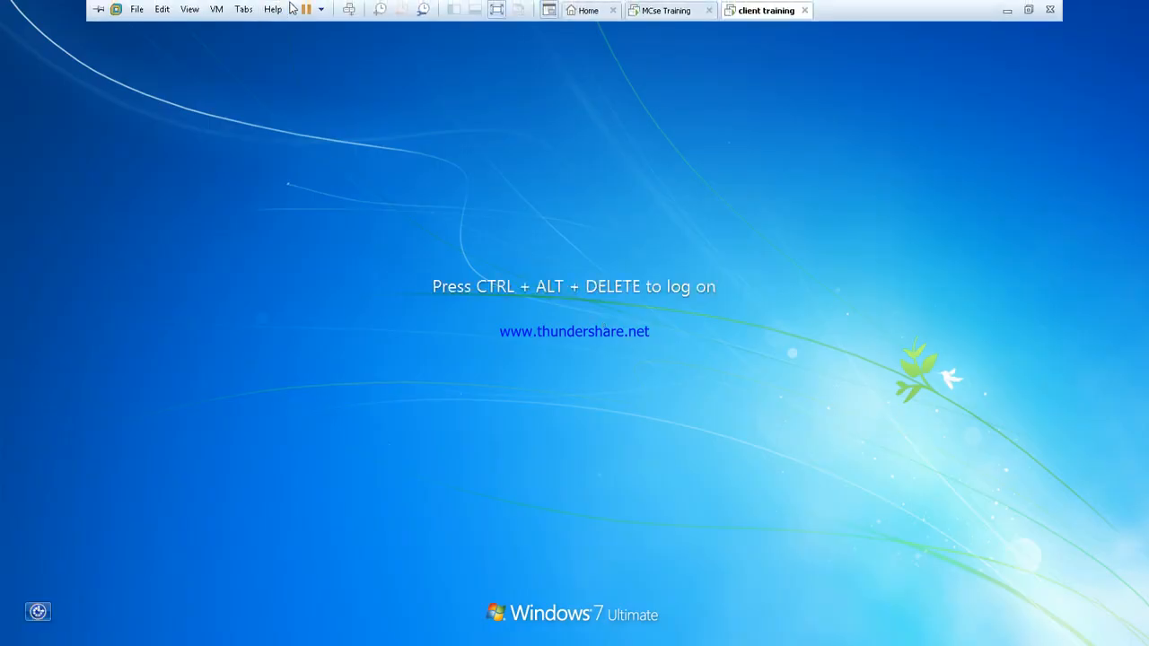
pyautogui.click(350, 9)
pyautogui.click(562, 460)
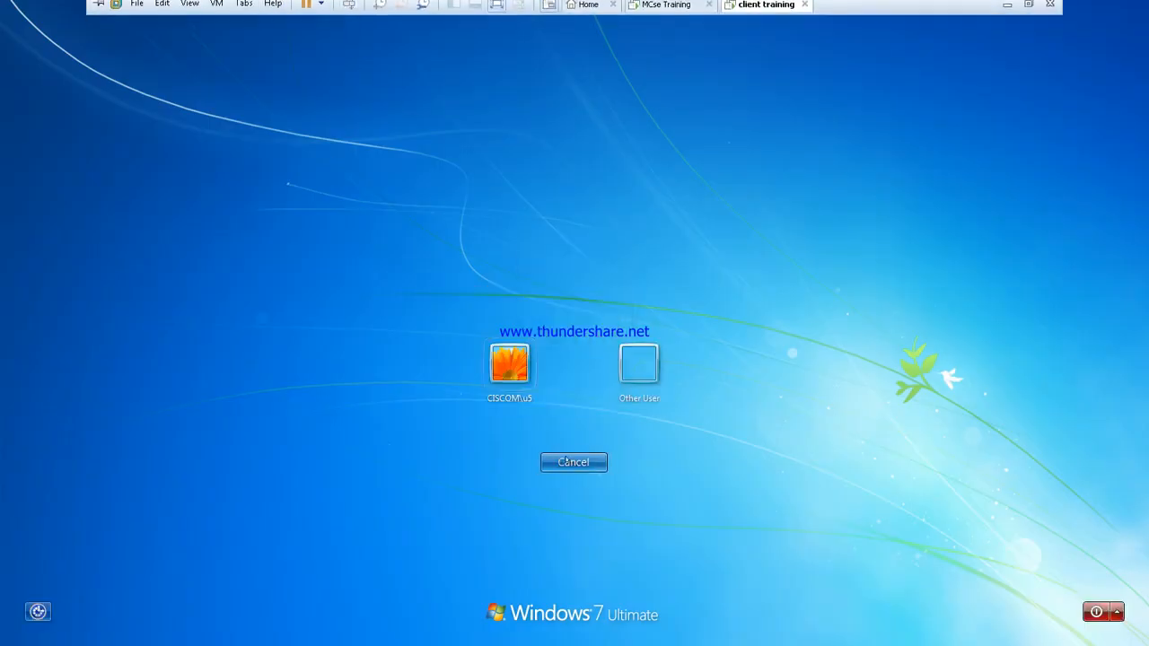
pyautogui.click(638, 363)
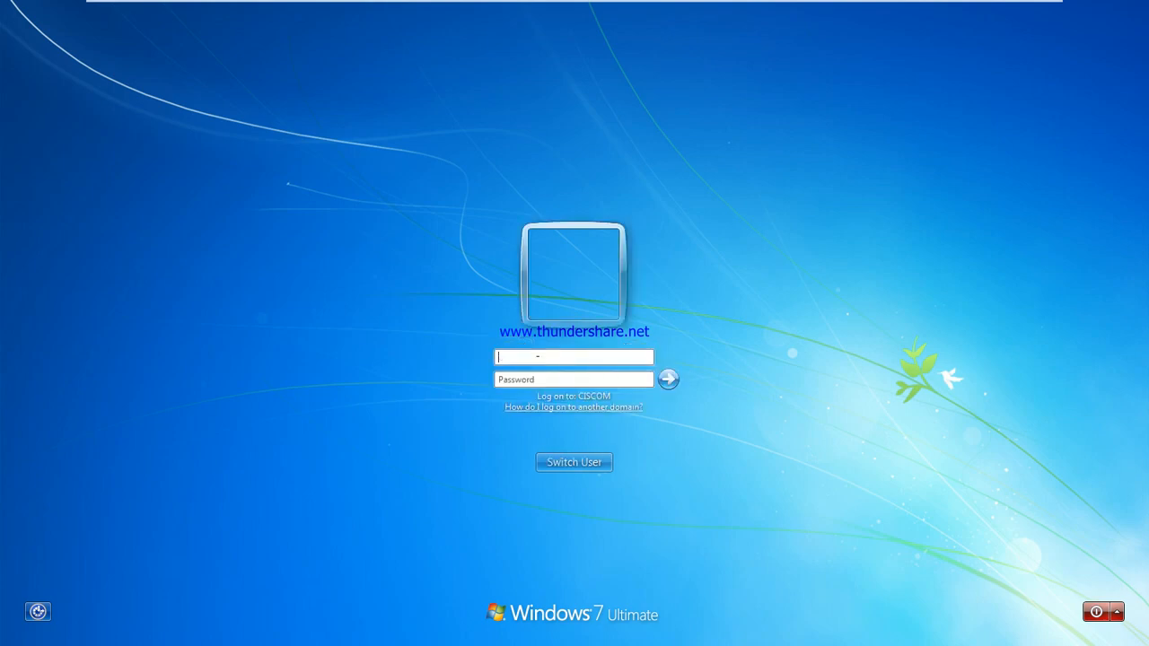
pyautogui.write('u')
pyautogui.press('Return')
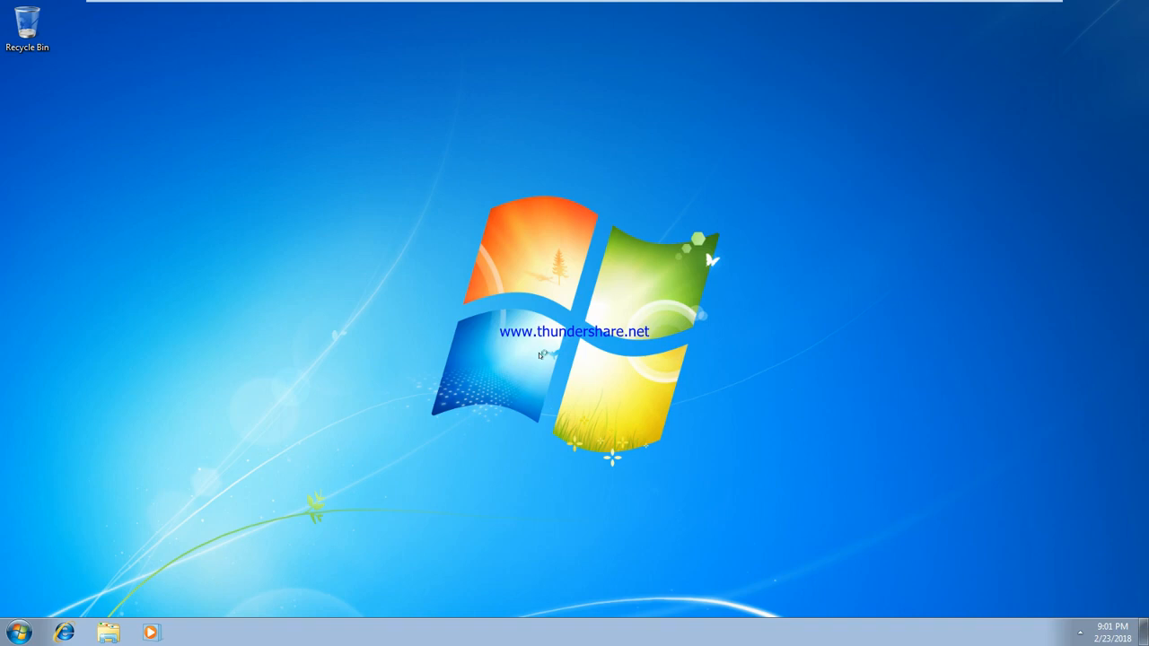
# Step: Open the \\SYS1\data1 share from the Run box
pyautogui.press('super+r')
pyautogui.press('Right')
pyautogui.press('BackSpace')
pyautogui.press('BackSpace')
pyautogui.press('BackSpace')
pyautogui.press('BackSpace')
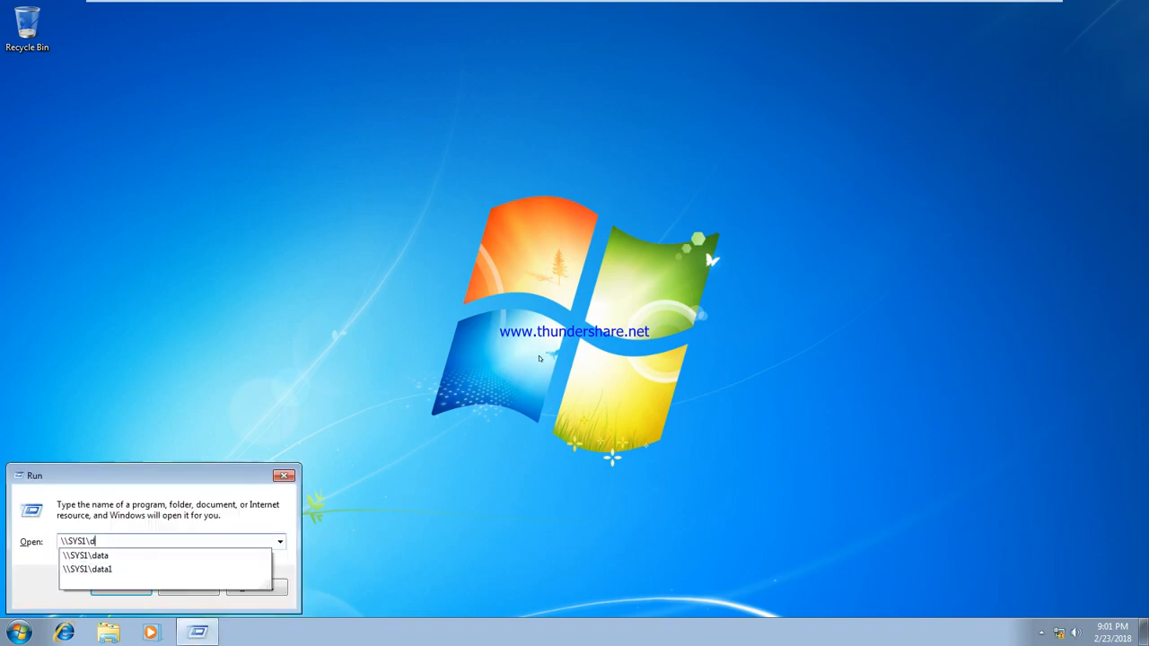
pyautogui.press('Down')
pyautogui.press('Down')
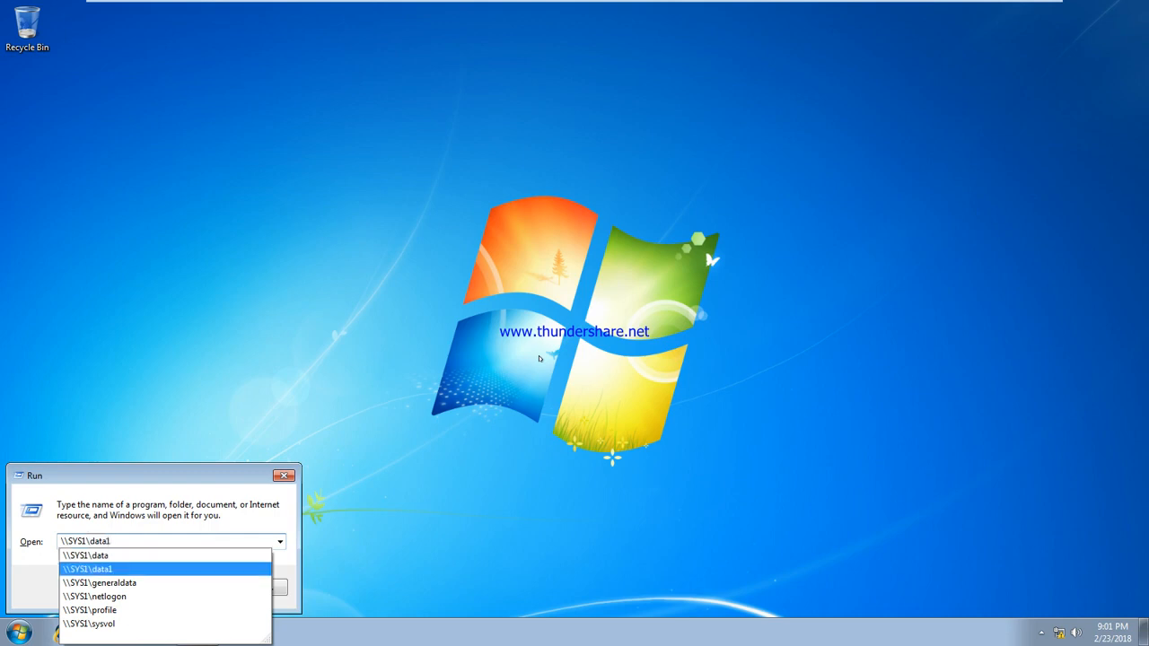
pyautogui.press('Return')
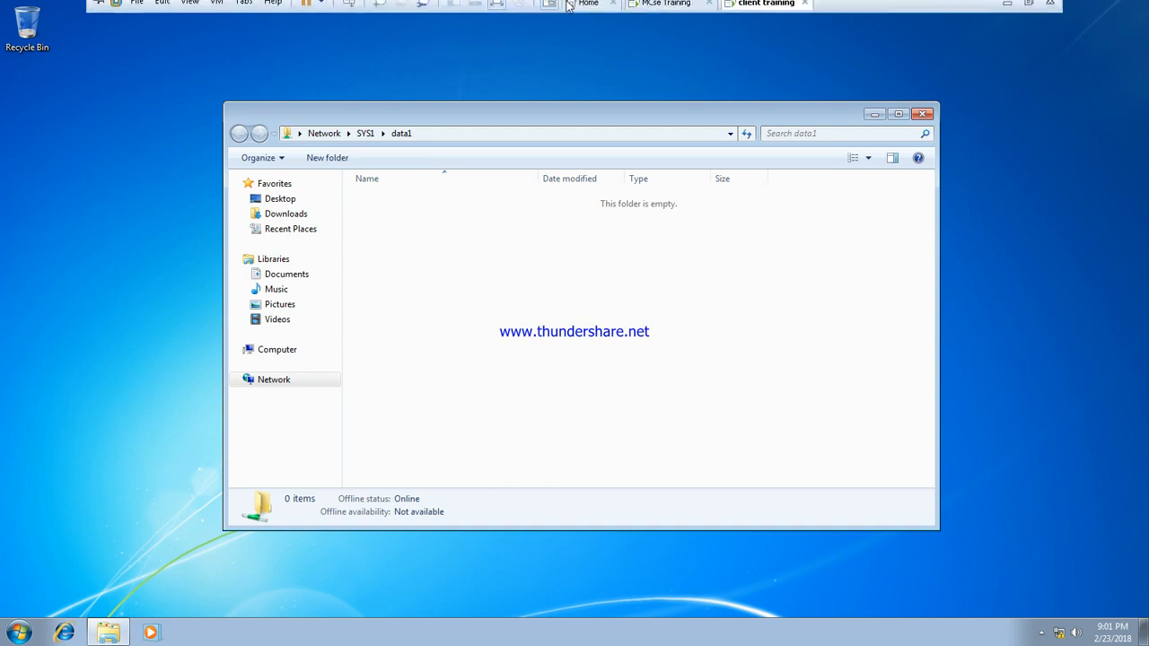
# Step: On the server, open C:\data1 in Explorer and create a New folder in it
pyautogui.click(669, 10)
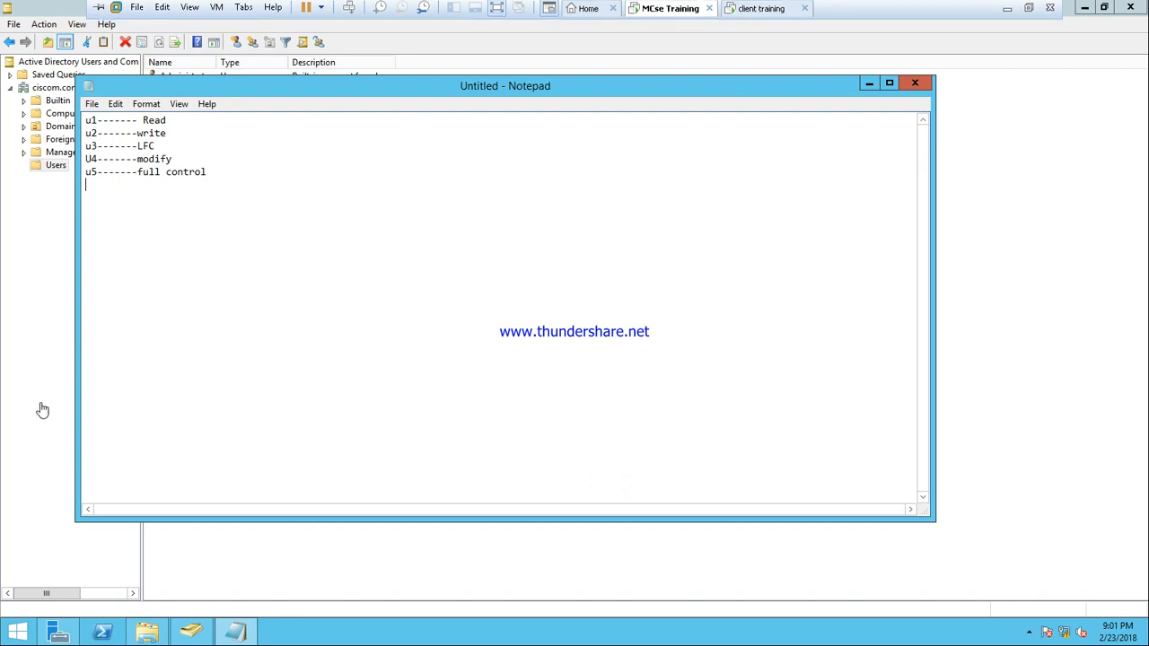
pyautogui.click(150, 632)
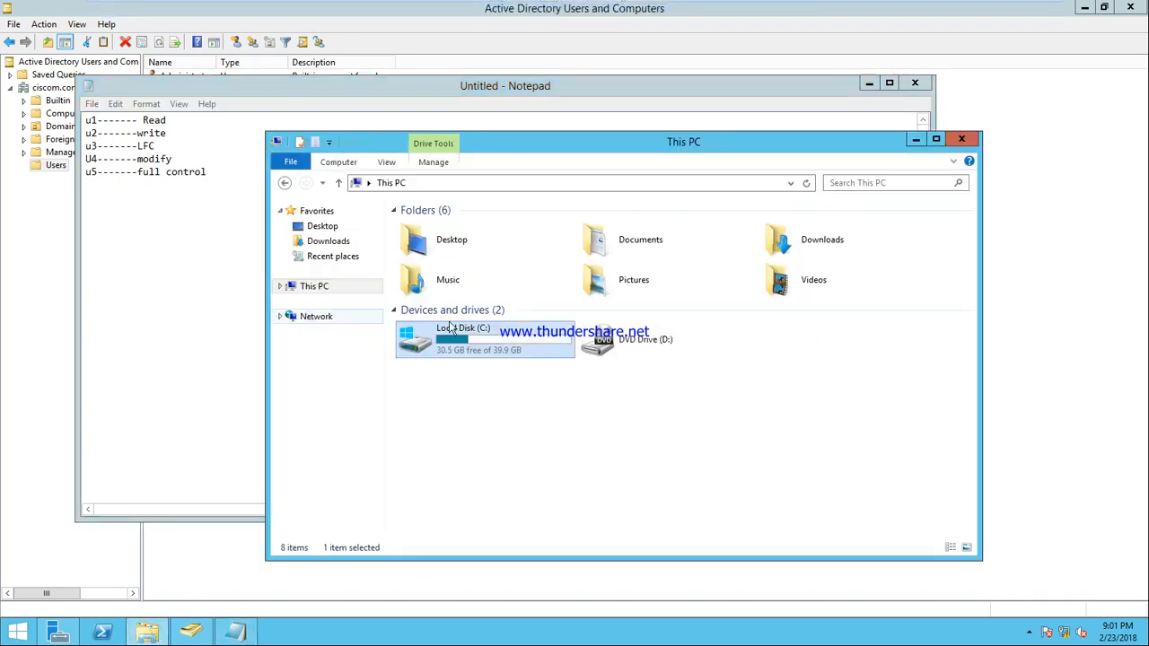
pyautogui.doubleClick(422, 334)
pyautogui.doubleClick(437, 243)
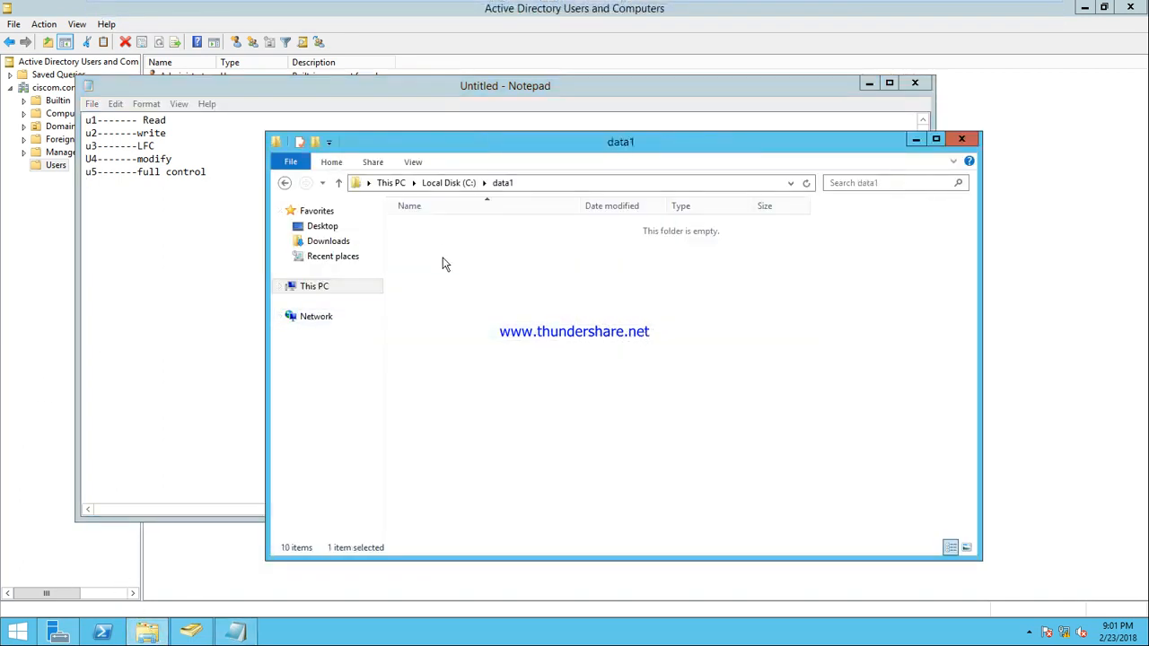
pyautogui.rightClick(429, 251)
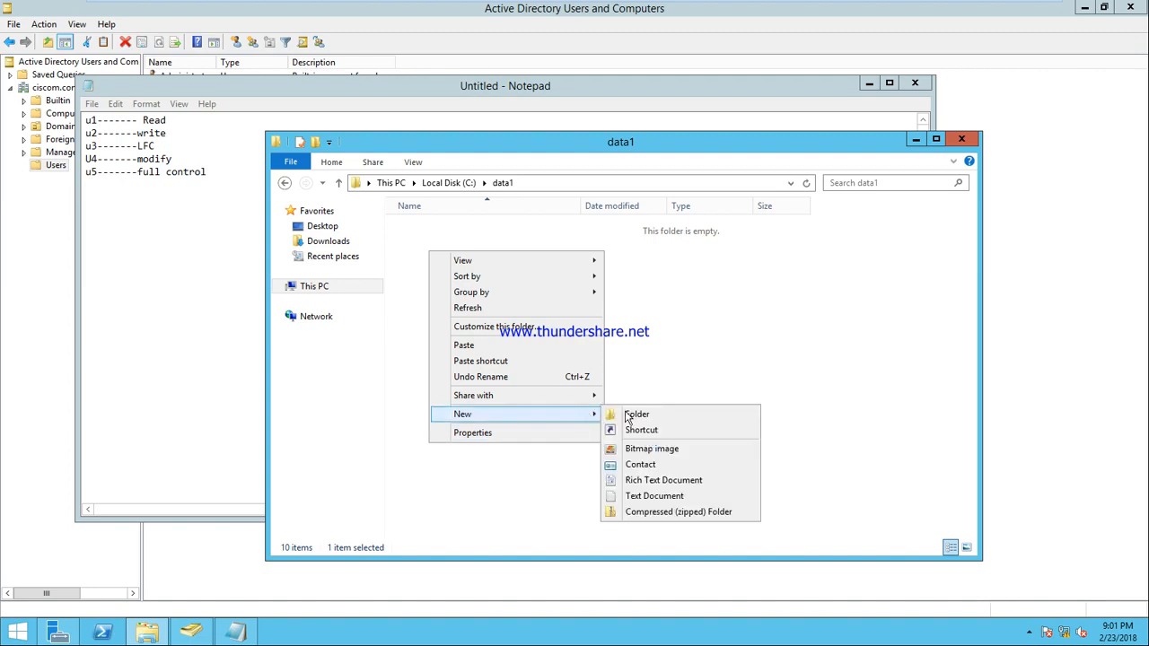
pyautogui.click(620, 417)
pyautogui.click(474, 289)
# Step: Create two new text documents in data1, keeping their default names
pyautogui.rightClick(474, 289)
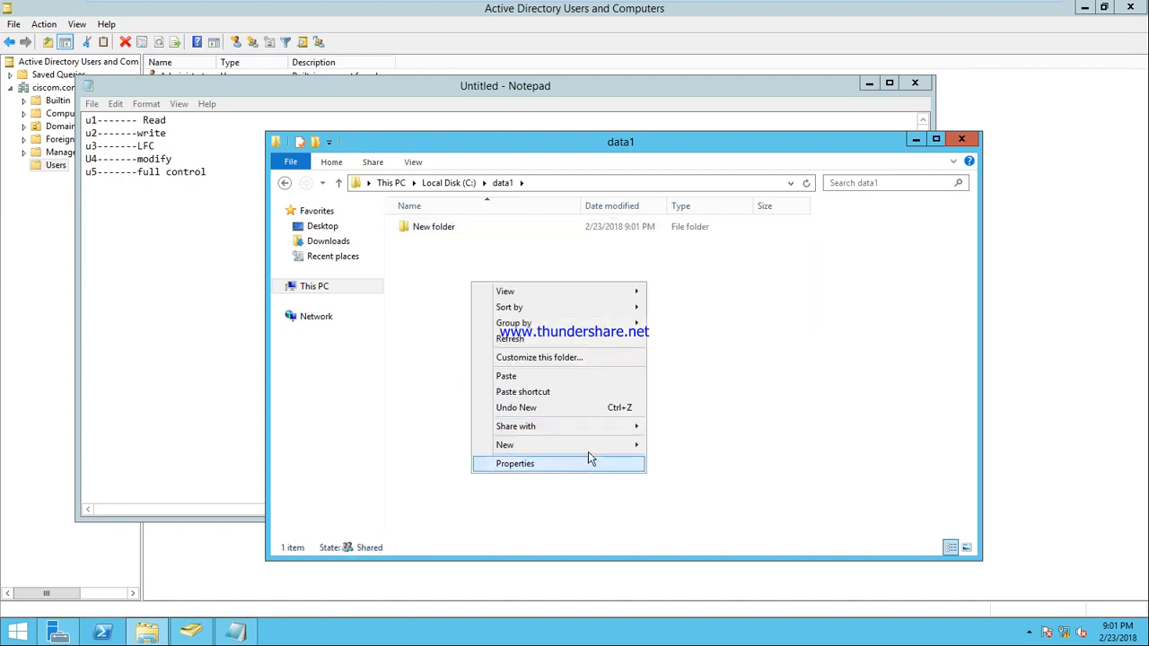
pyautogui.moveTo(589, 445)
pyautogui.click(696, 527)
pyautogui.click(451, 303)
pyautogui.rightClick(449, 298)
pyautogui.moveTo(593, 460)
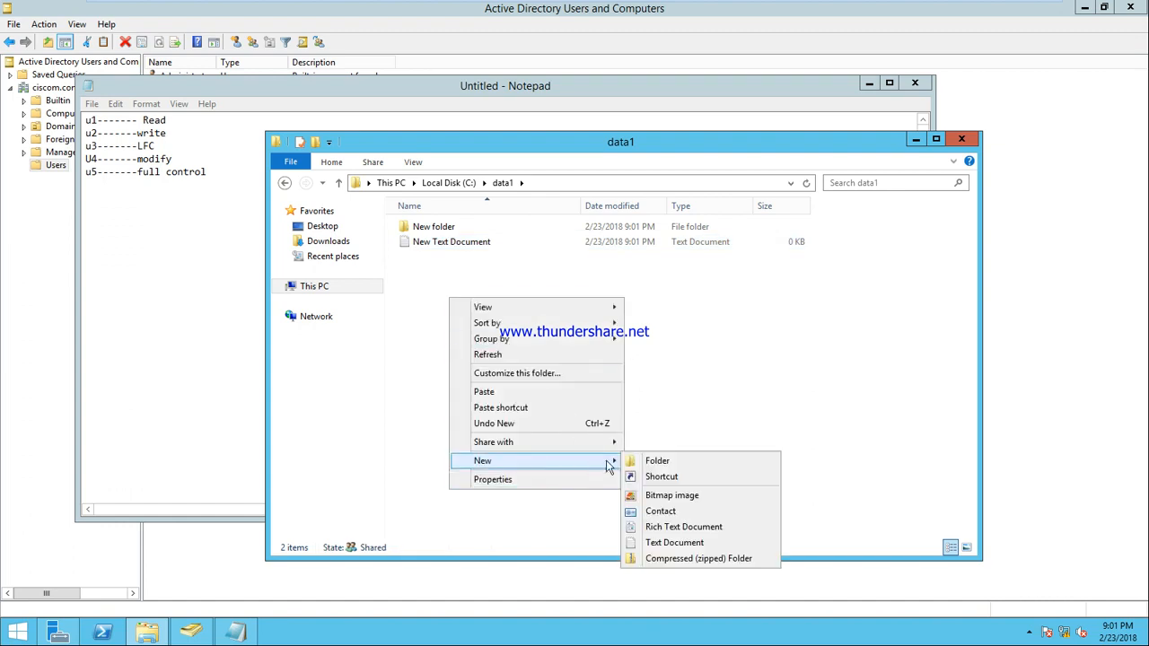
pyautogui.click(668, 544)
pyautogui.click(521, 366)
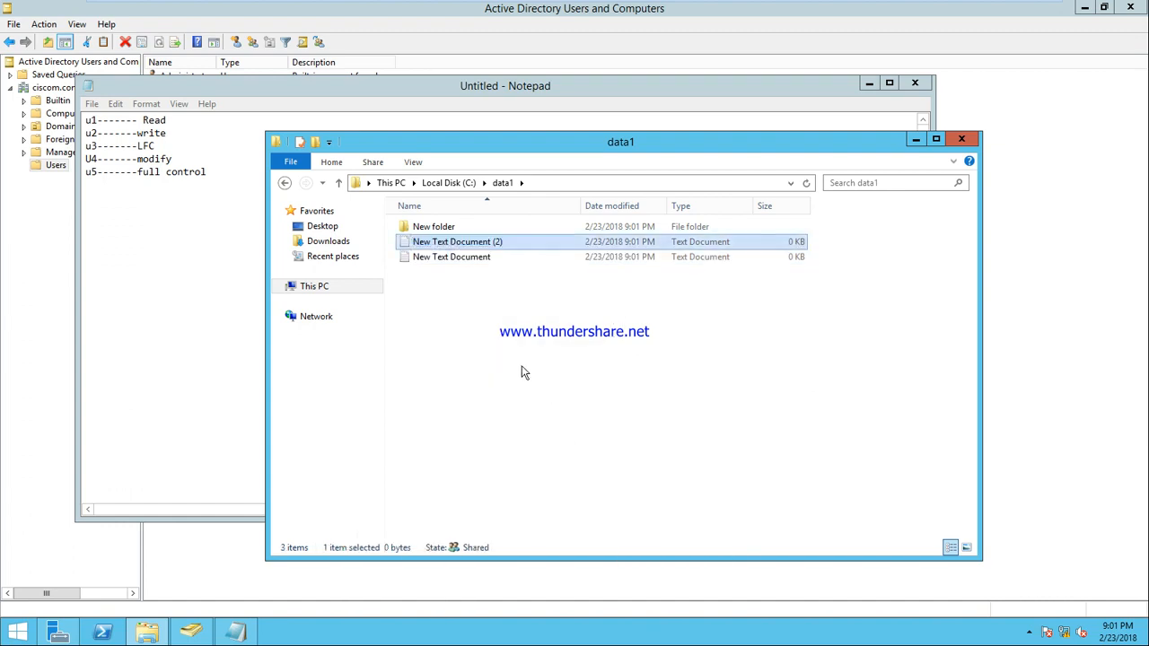
# Step: Add a new bitmap image to data1 and close the folder window
pyautogui.rightClick(437, 280)
pyautogui.moveTo(581, 439)
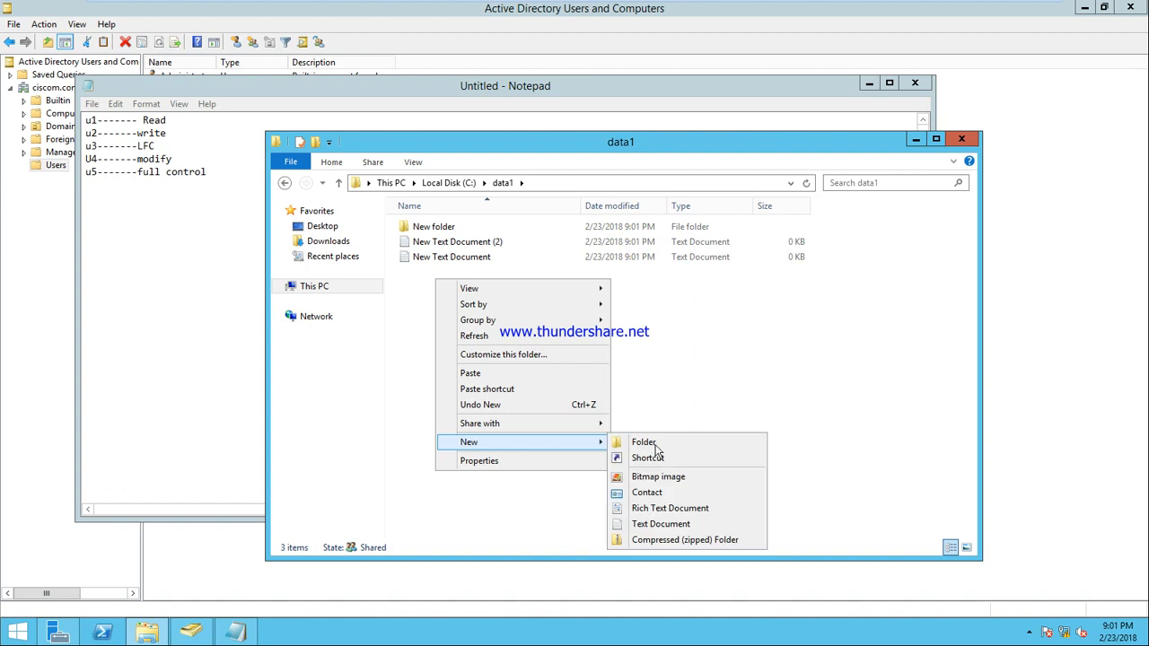
pyautogui.click(639, 479)
pyautogui.click(556, 413)
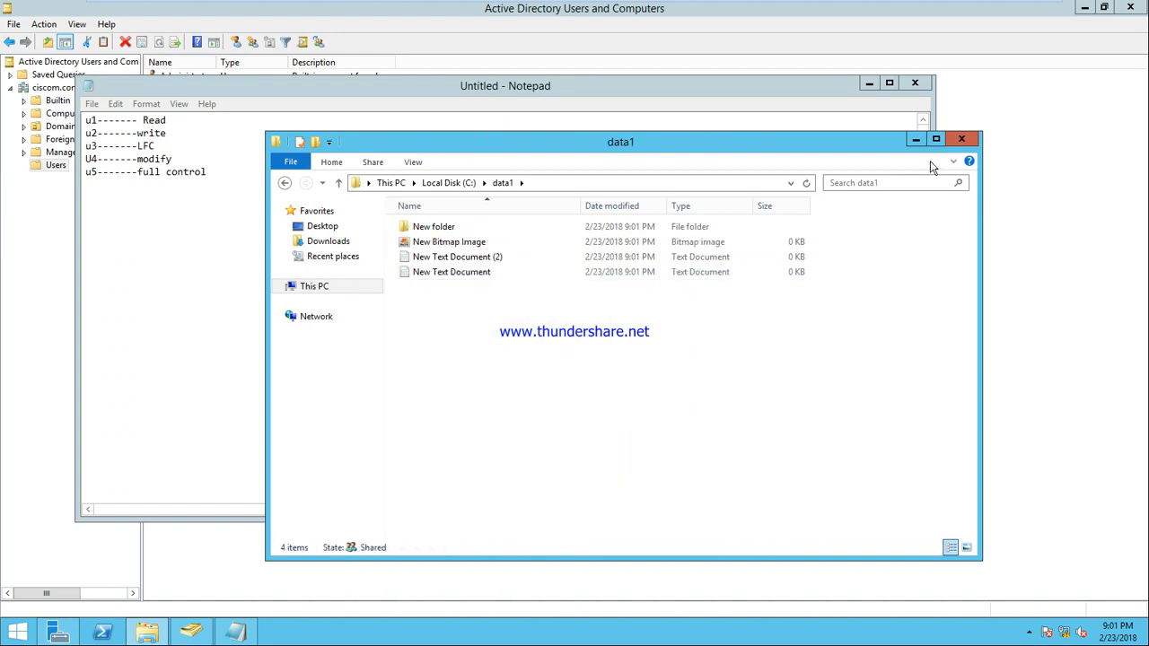
pyautogui.click(960, 139)
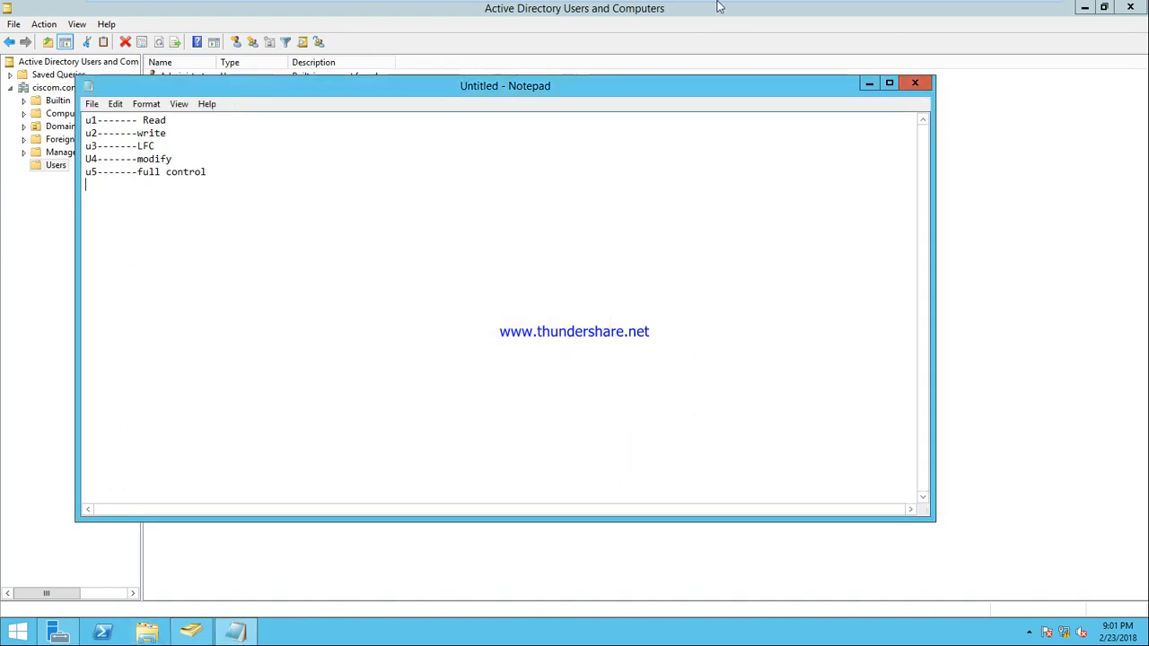
# Step: On the client, type text into New Text Document (2); the save is refused, so discard the changes
pyautogui.moveTo(717, 5)
pyautogui.click(761, 10)
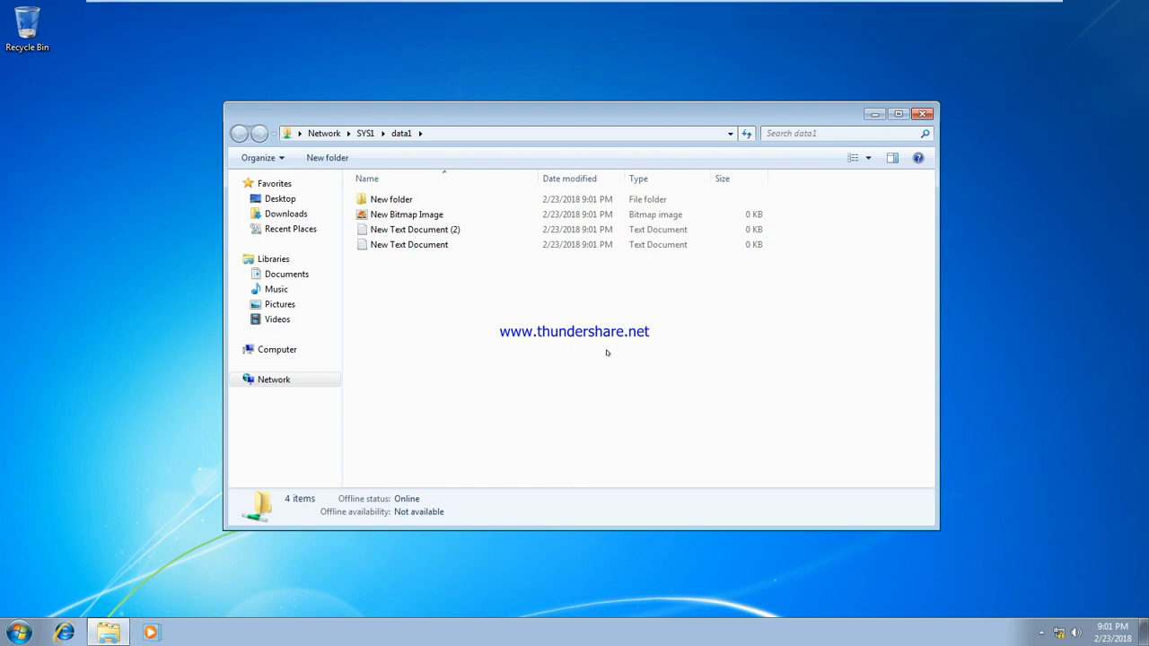
pyautogui.doubleClick(400, 230)
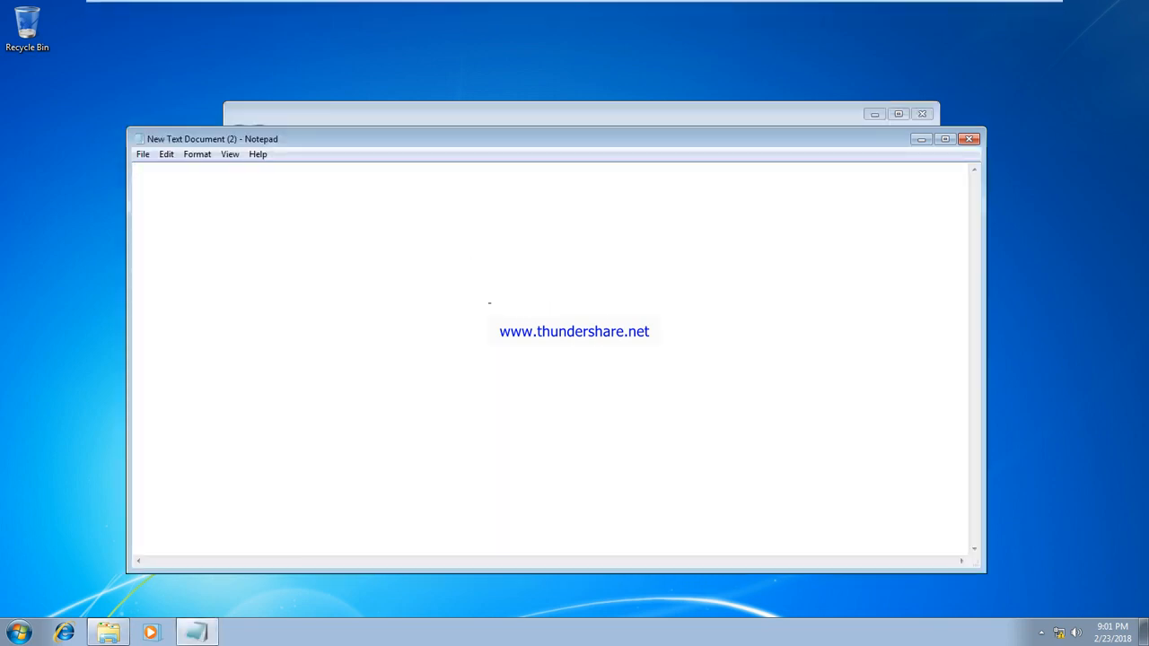
pyautogui.write('jmghjffddh')
pyautogui.hotkey('ctrl', 's')
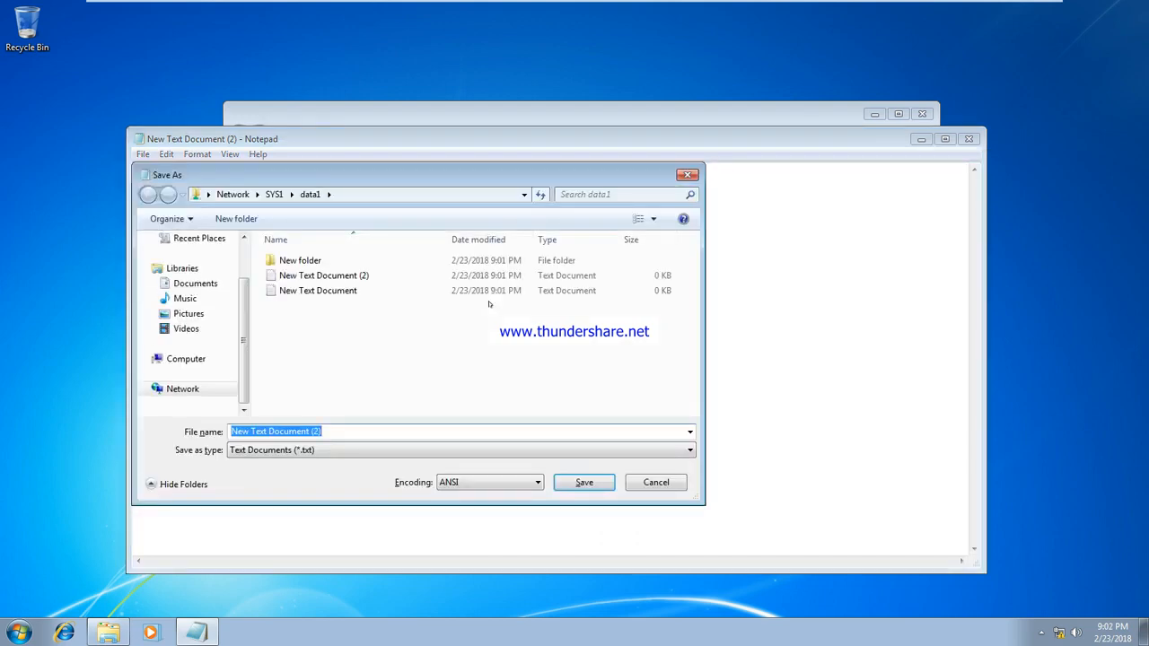
pyautogui.click(650, 483)
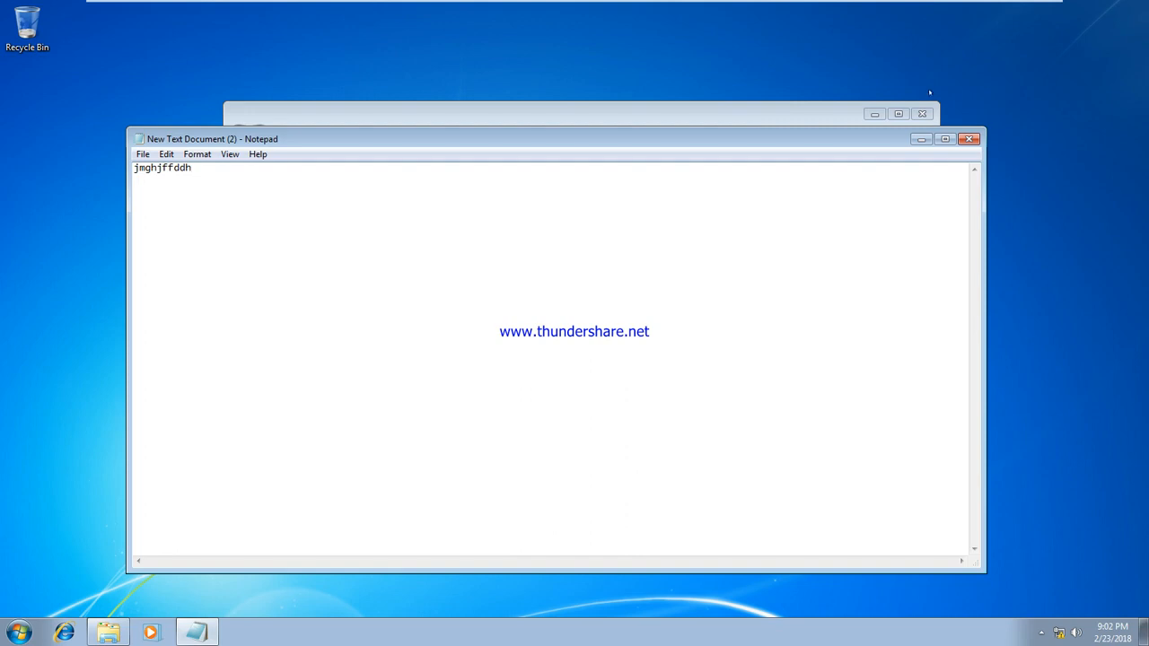
pyautogui.click(969, 140)
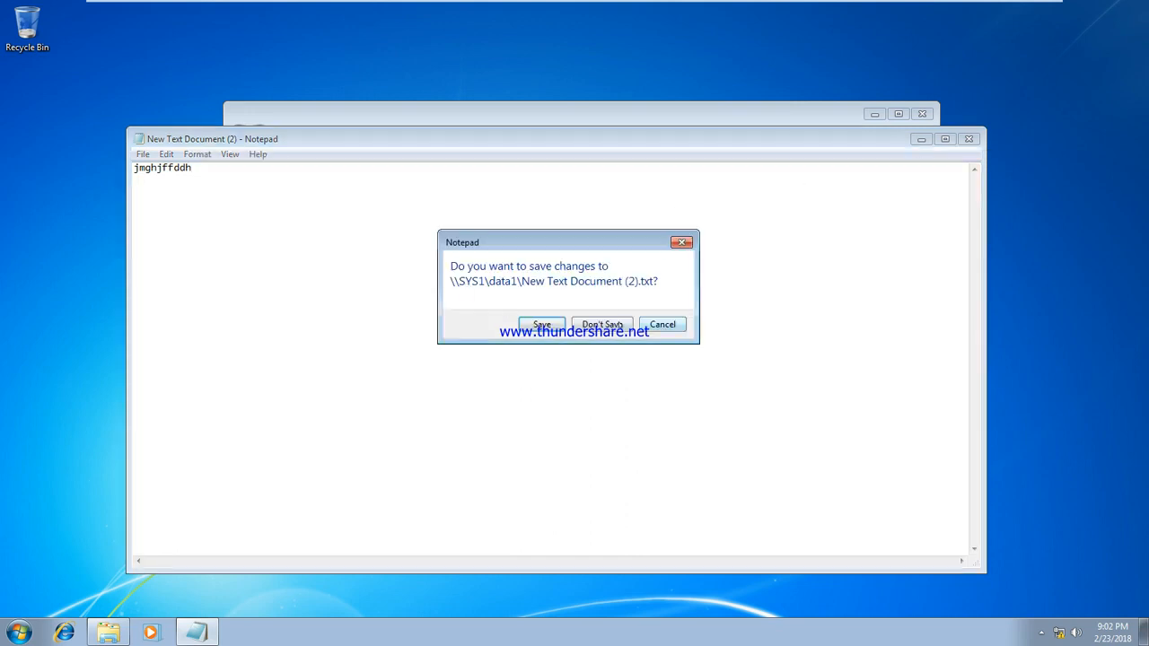
pyautogui.click(603, 325)
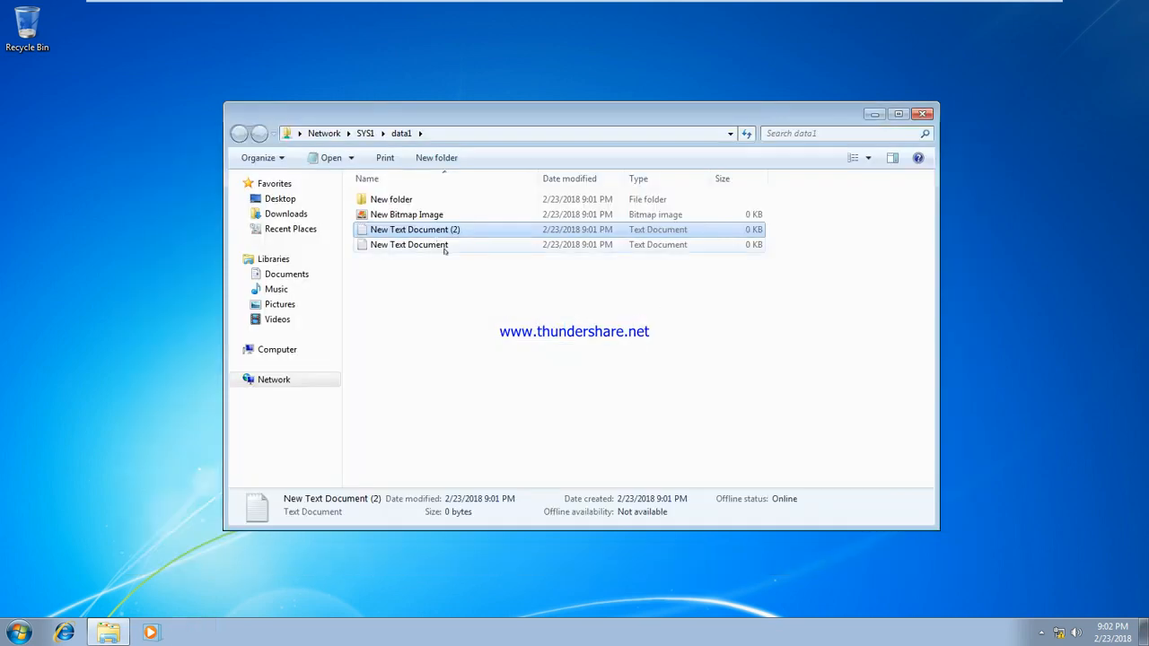
# Step: Try deleting both text documents and dismiss the access denied message
pyautogui.keyDown('ctrl'); pyautogui.click(444, 246); pyautogui.keyUp('ctrl')
pyautogui.press('Delete')
pyautogui.press('Return')
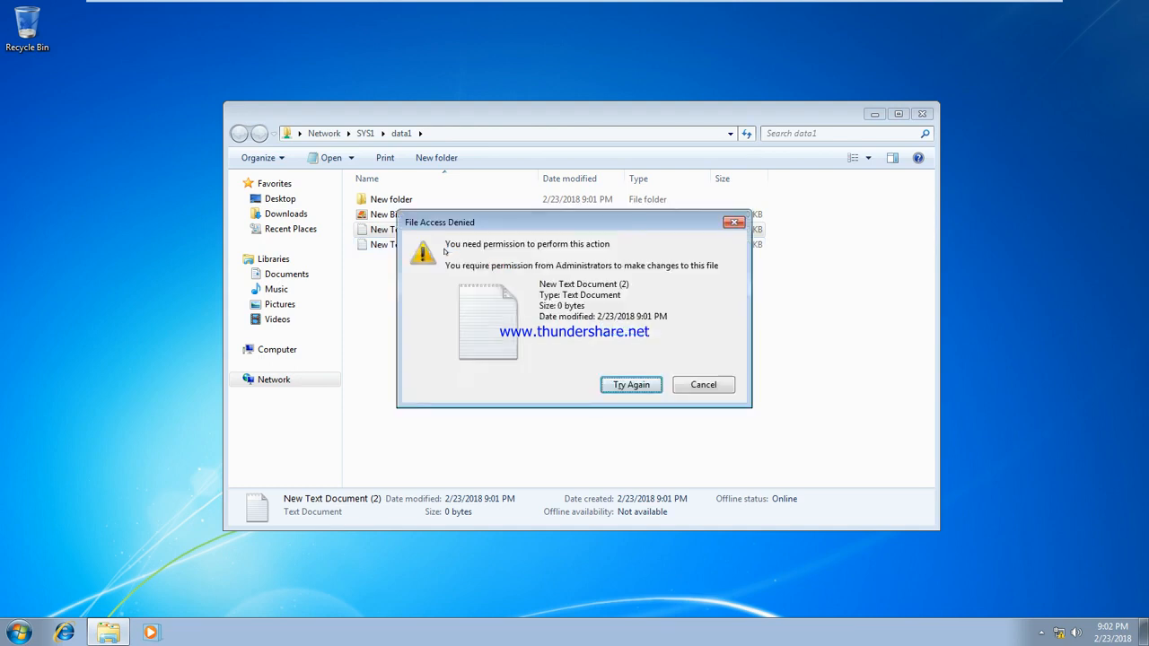
pyautogui.click(696, 384)
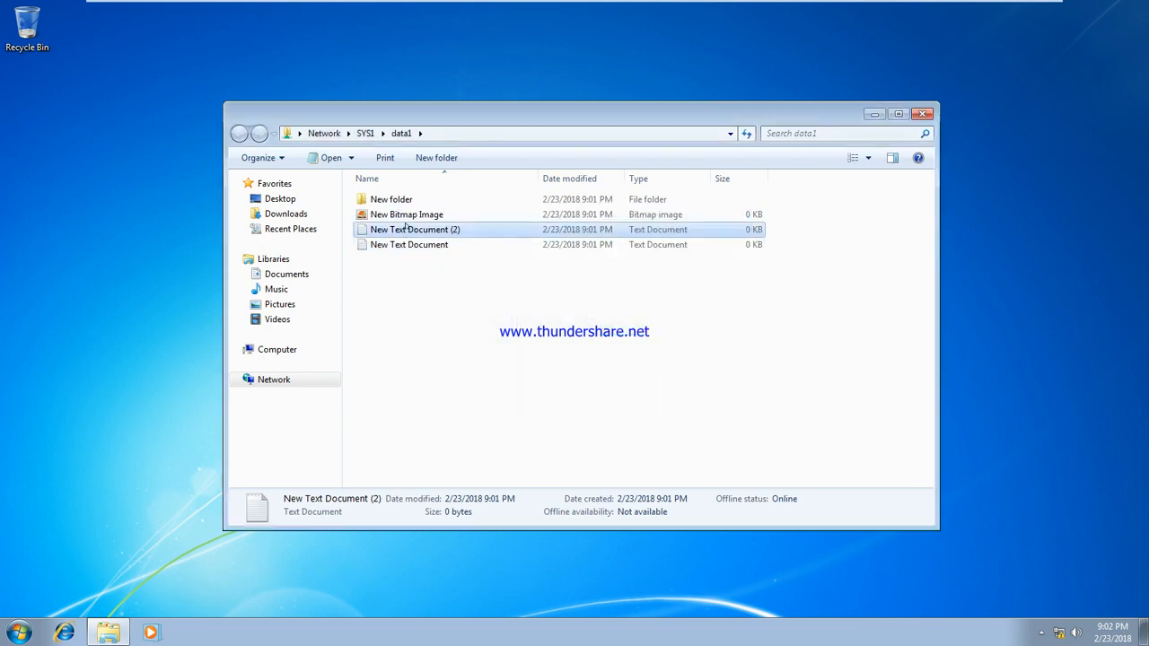
pyautogui.doubleClick(405, 229)
pyautogui.write('mjgfds')
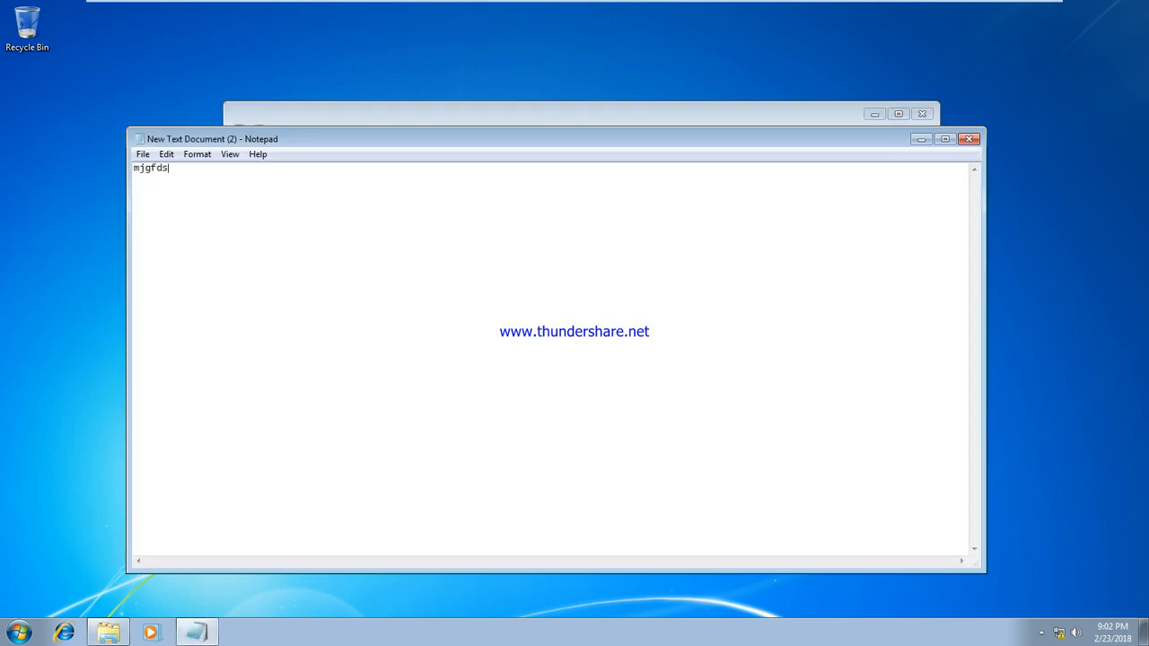
pyautogui.click(969, 139)
pyautogui.click(541, 325)
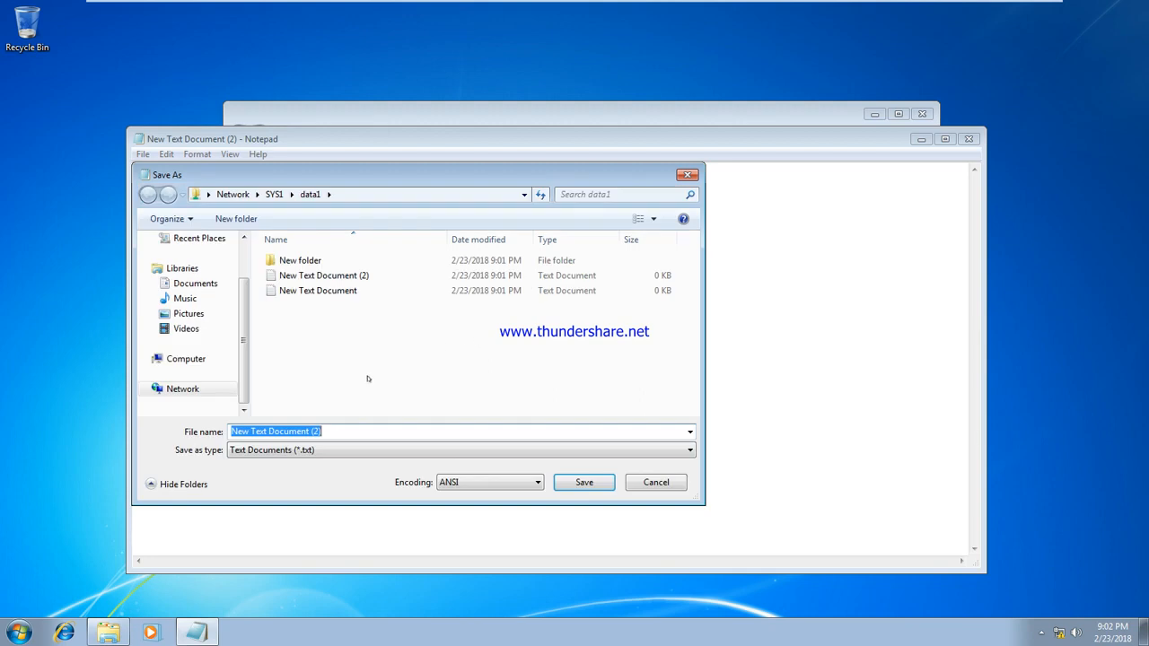
pyautogui.click(582, 482)
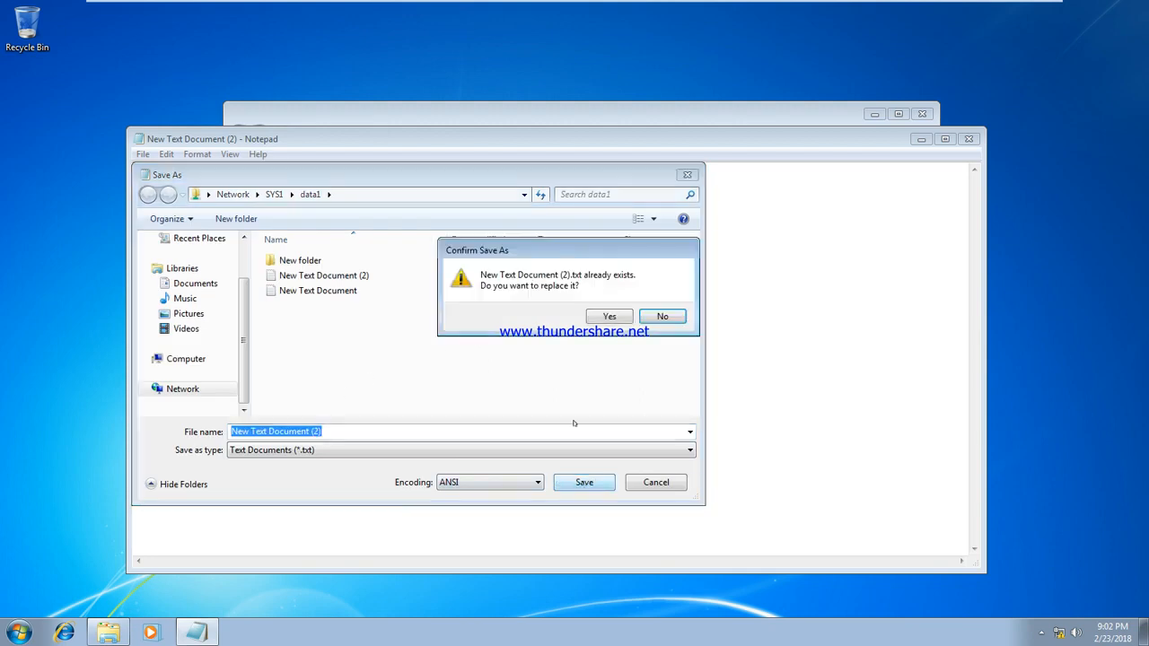
pyautogui.click(590, 323)
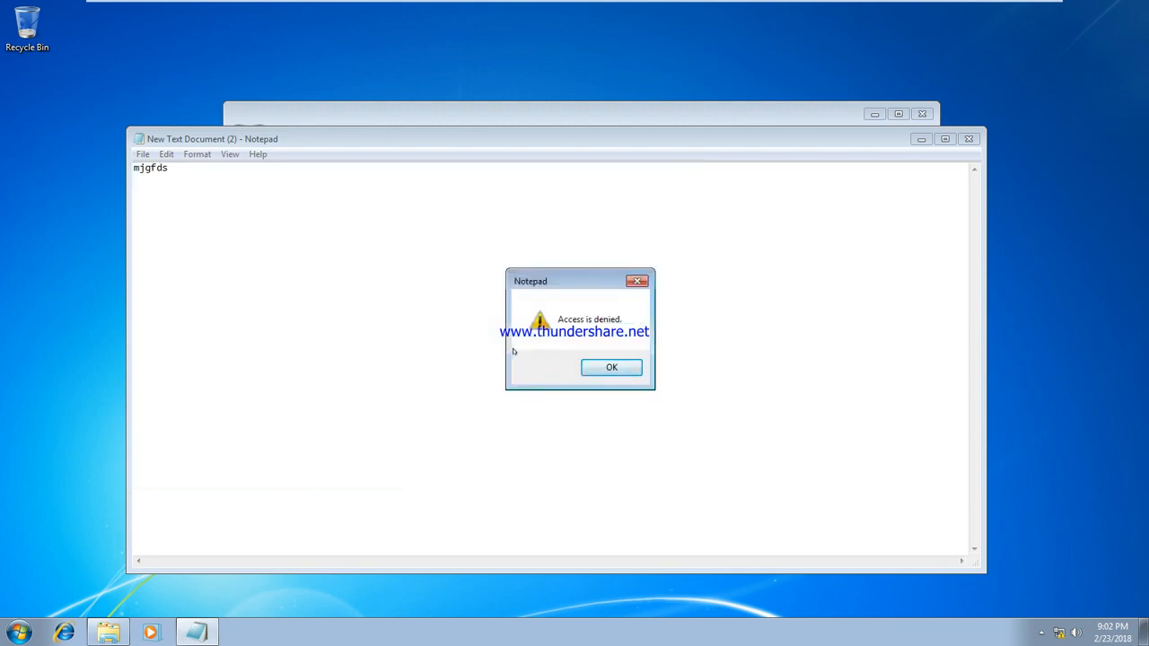
pyautogui.click(635, 367)
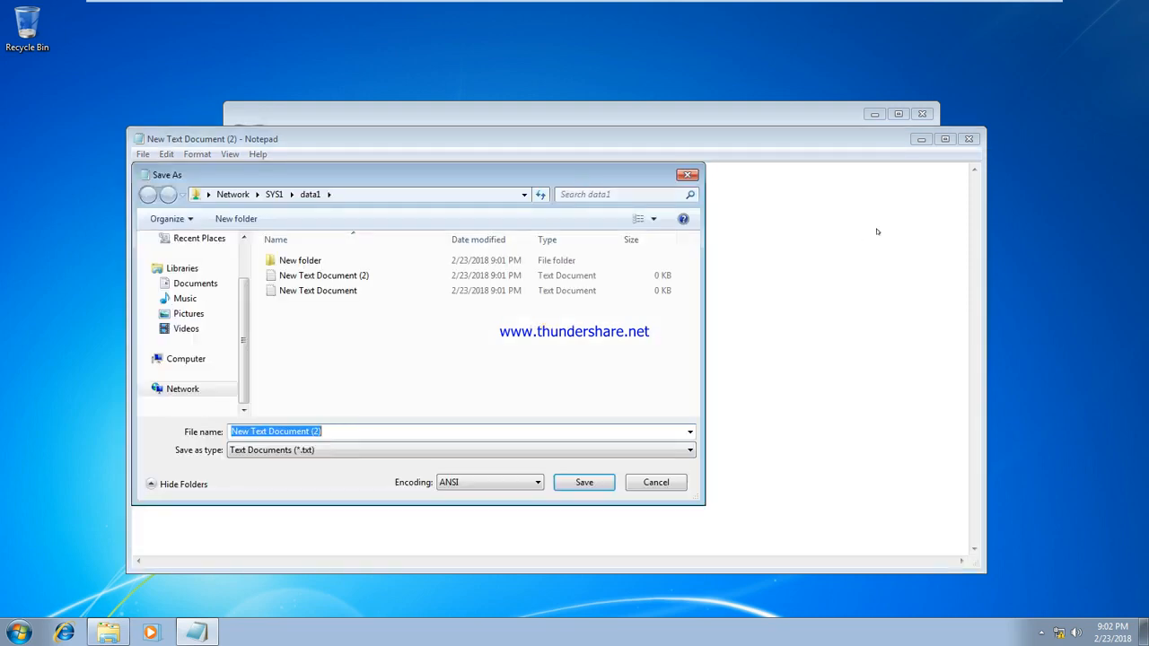
pyautogui.click(671, 488)
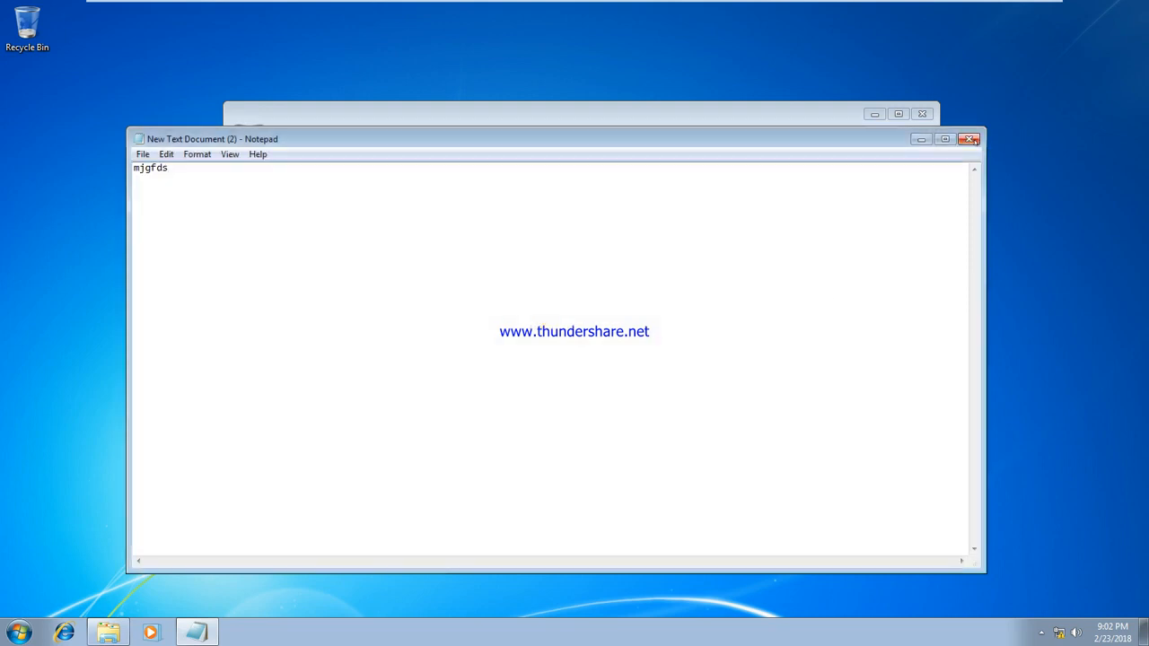
pyautogui.click(968, 139)
pyautogui.click(617, 325)
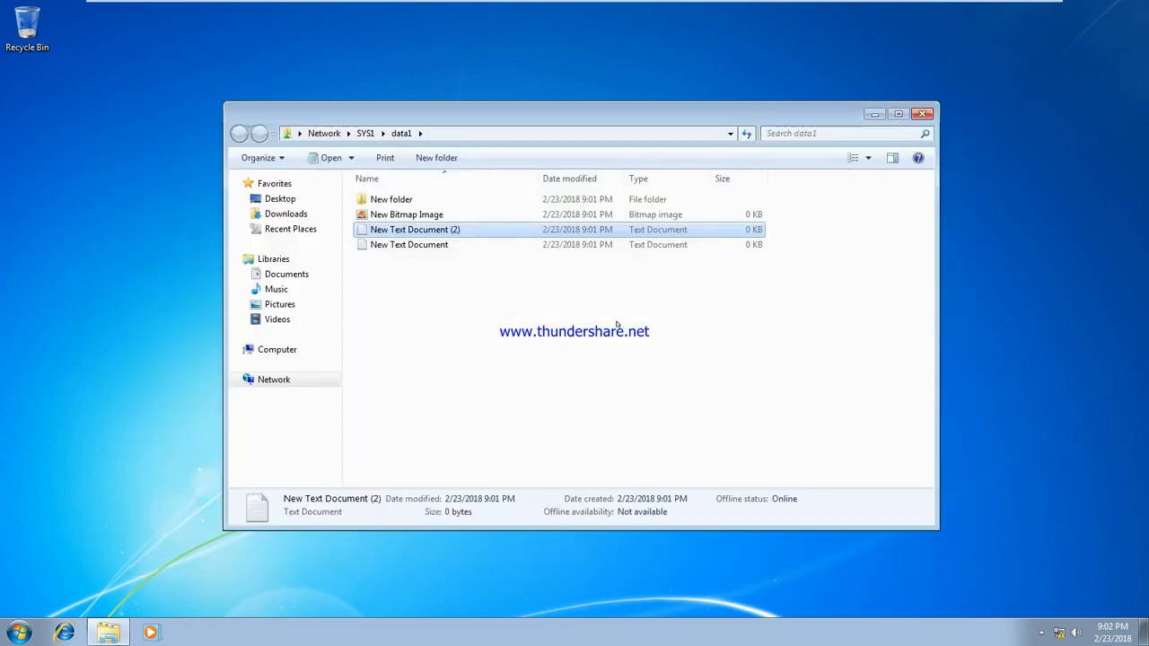
# Step: Log user u1 off the Windows 7 client
pyautogui.click(18, 630)
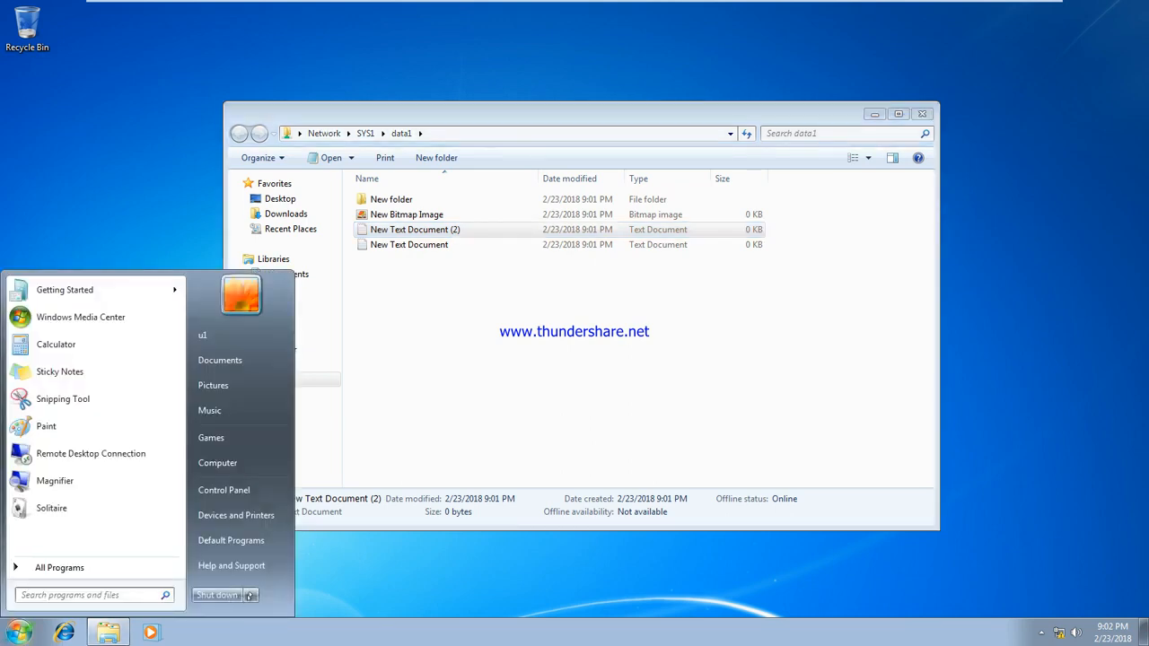
pyautogui.moveTo(250, 595)
pyautogui.click(333, 540)
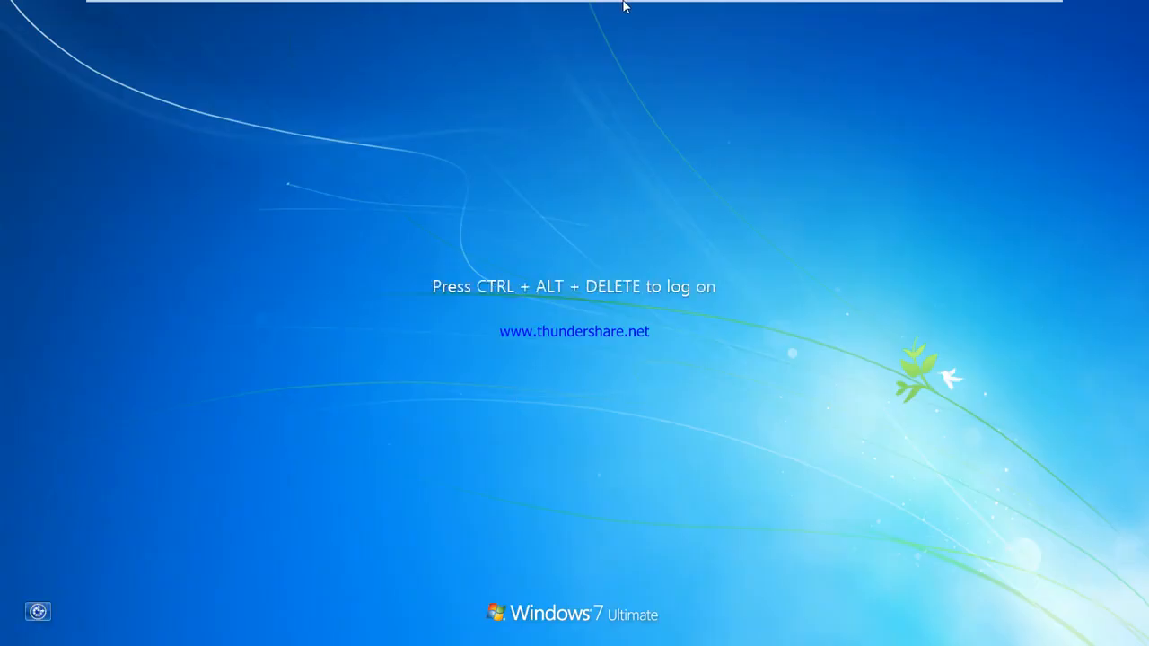
# Step: Sign in as u2 through Switch User > Other User
pyautogui.moveTo(622, 3)
pyautogui.click(351, 10)
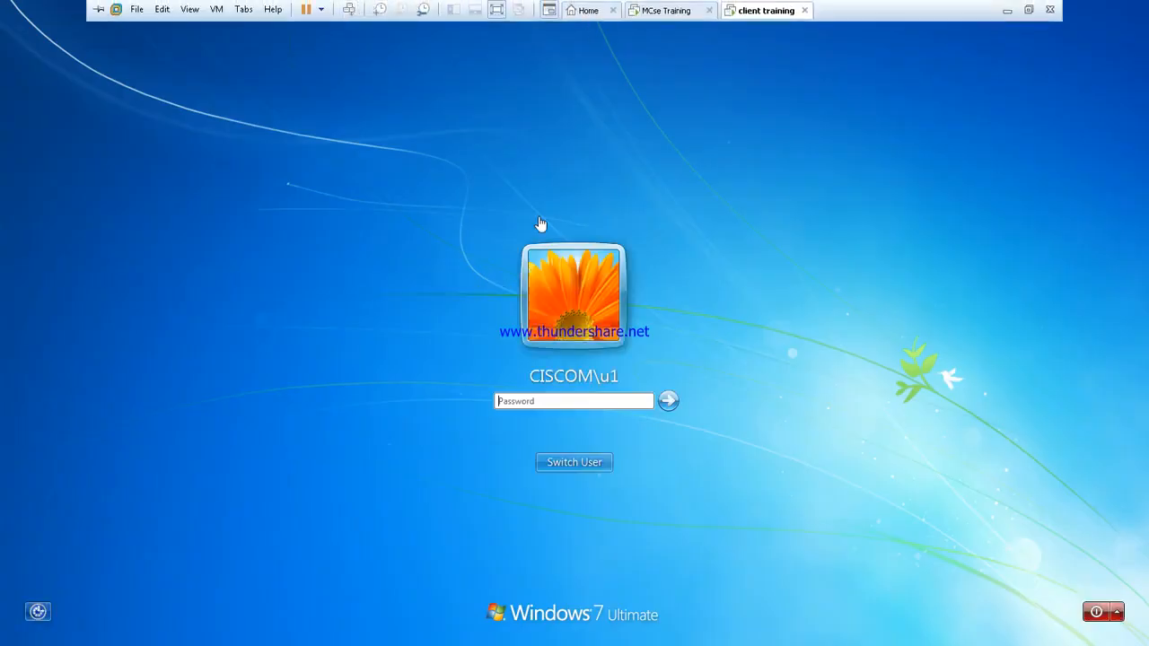
pyautogui.click(567, 457)
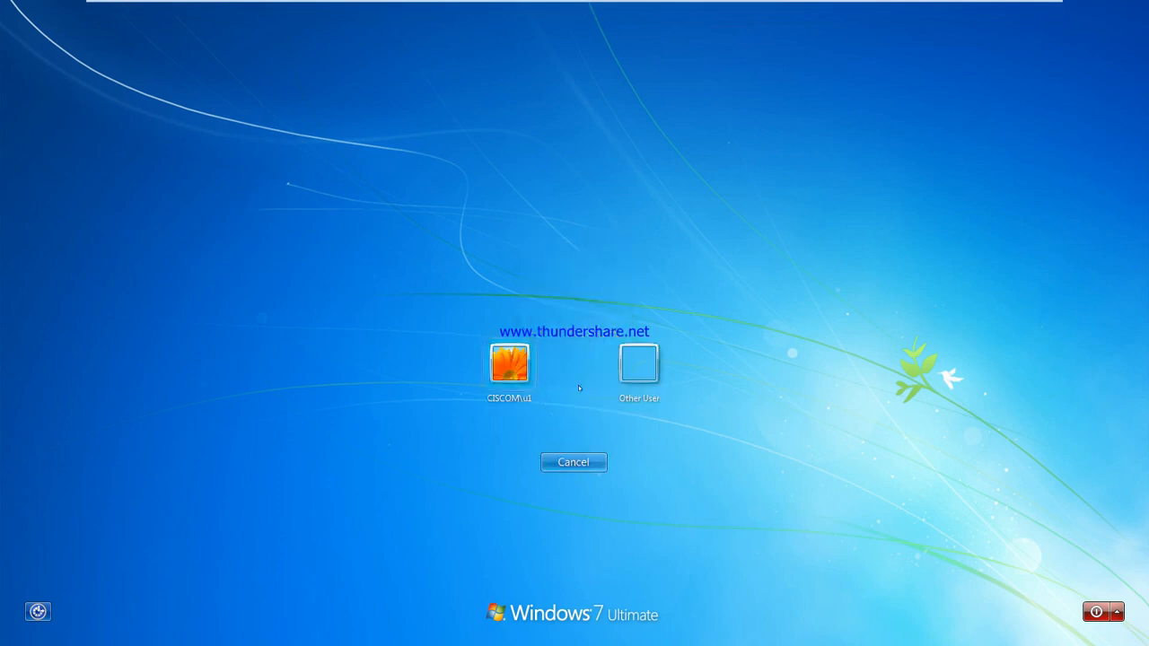
pyautogui.click(644, 362)
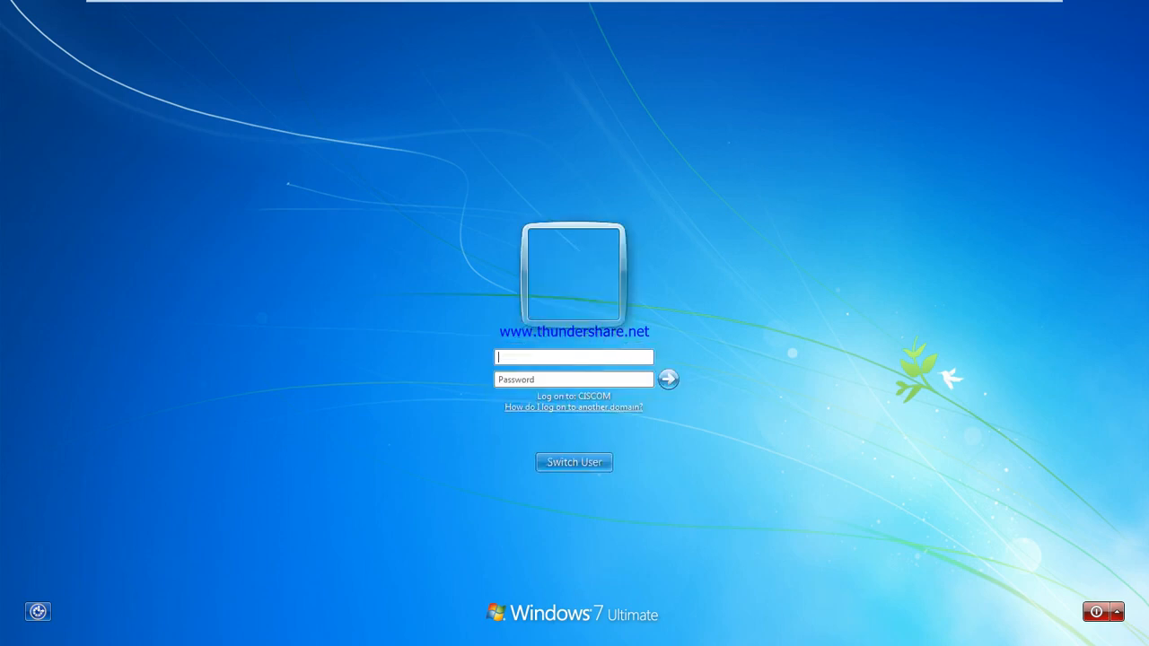
pyautogui.write('u2')
pyautogui.press('Tab')
pyautogui.press('Return')
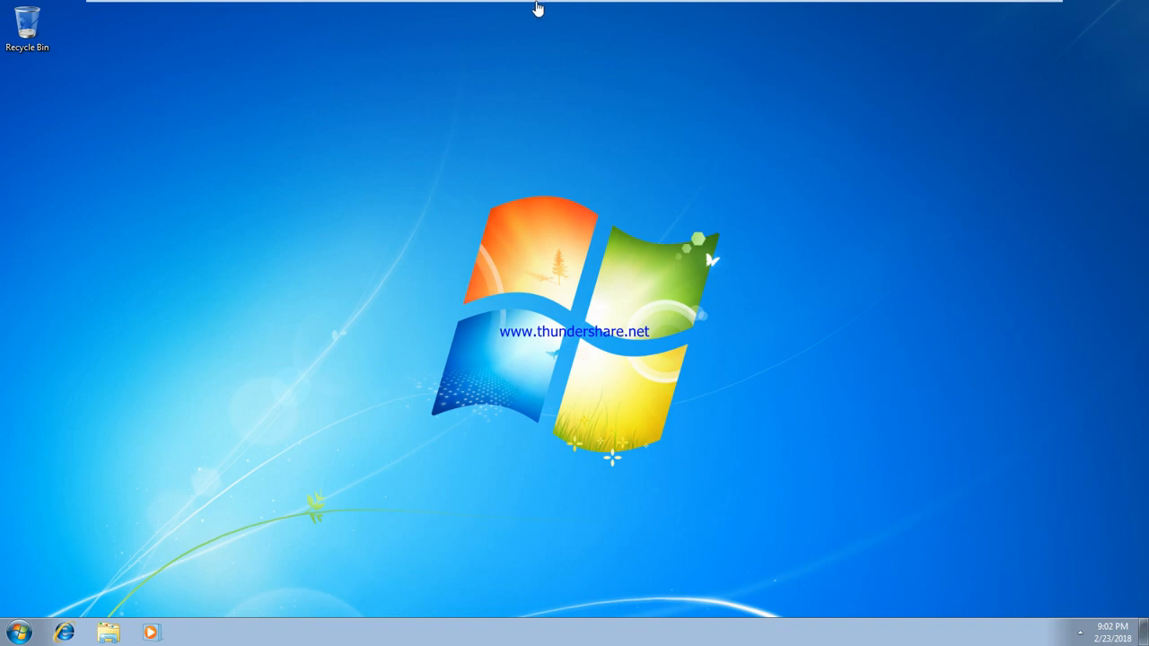
# Step: Check the server's permission notes, then open \\sys1\data1 on the client
pyautogui.moveTo(536, 3)
pyautogui.click(662, 11)
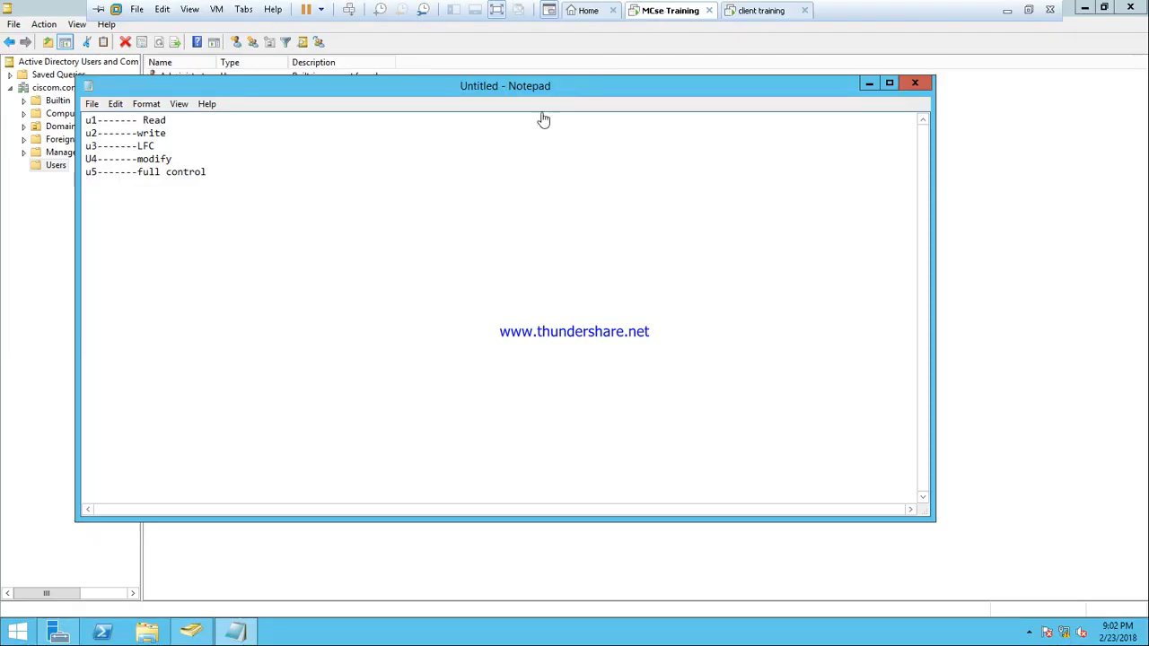
pyautogui.click(773, 9)
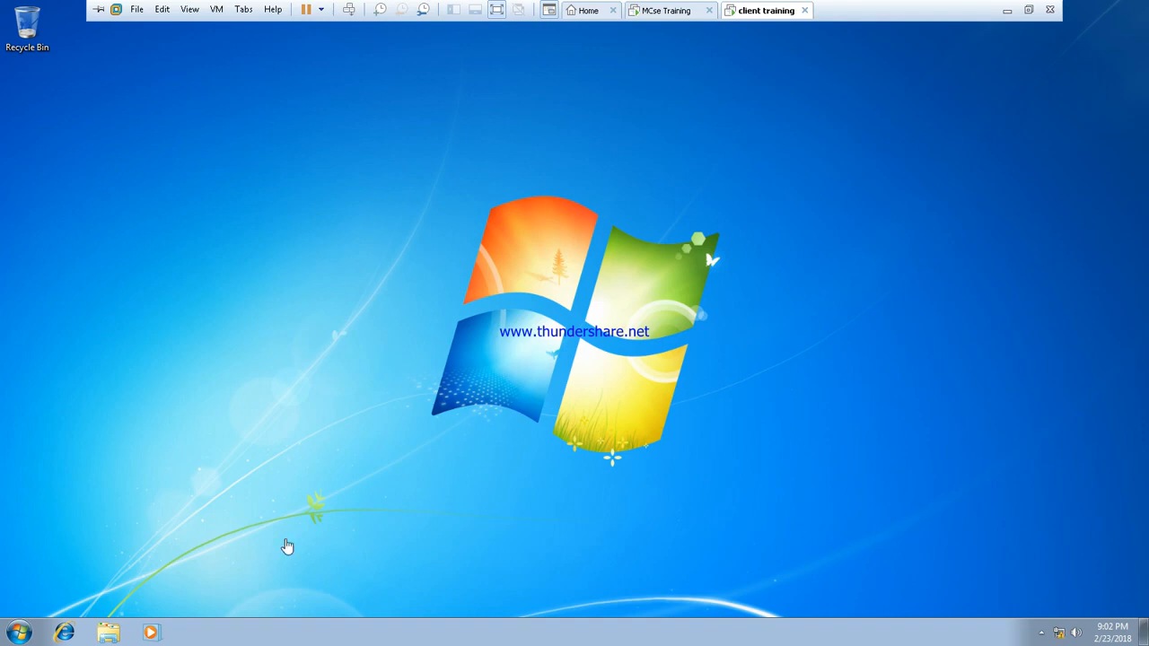
pyautogui.press('super+r')
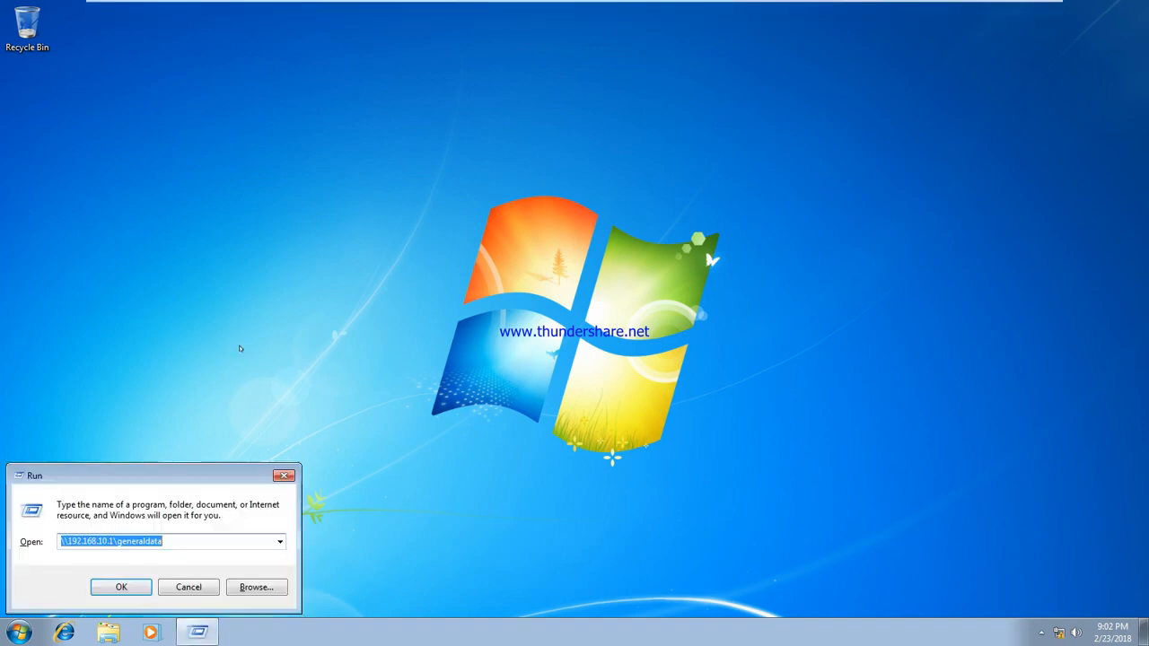
pyautogui.write('\\\\sy')
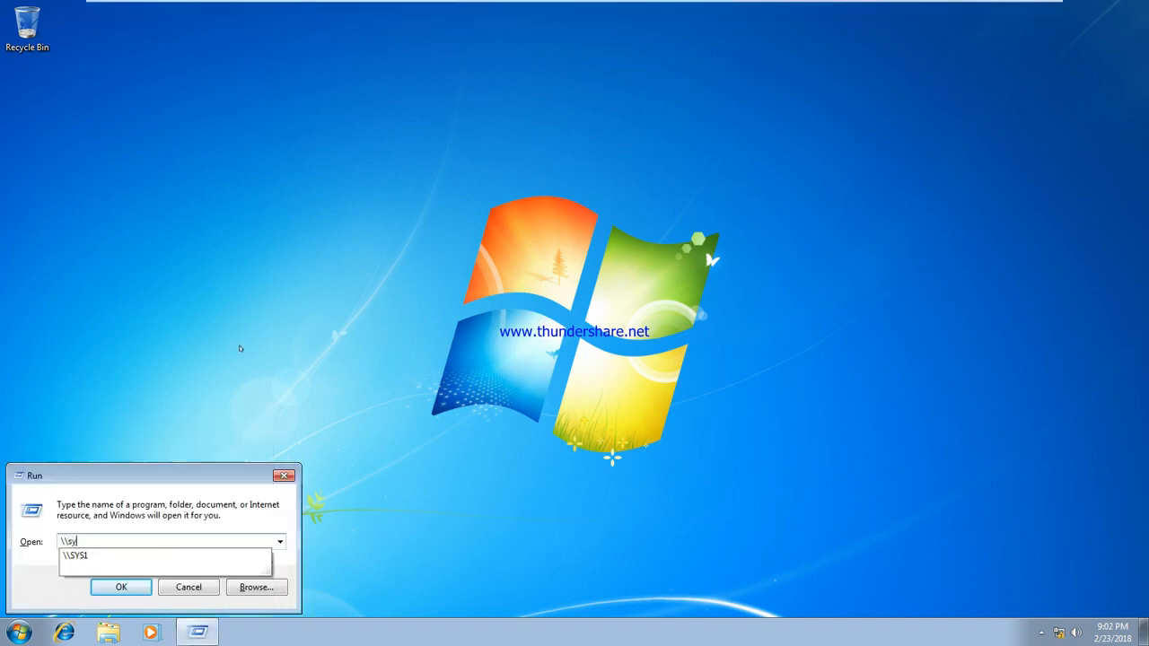
pyautogui.write('s1\\data')
pyautogui.press('Down')
pyautogui.press('Return')
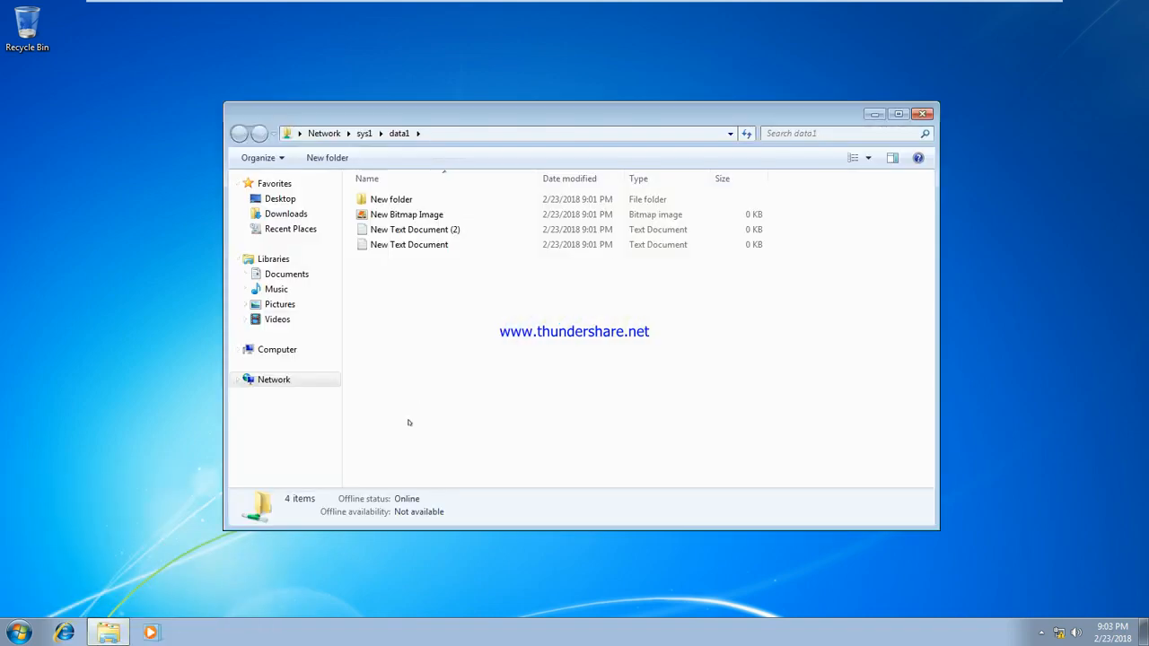
# Step: Type 'asddfadfafd' into New Text Document, save it, and reopen it to verify
pyautogui.doubleClick(425, 245)
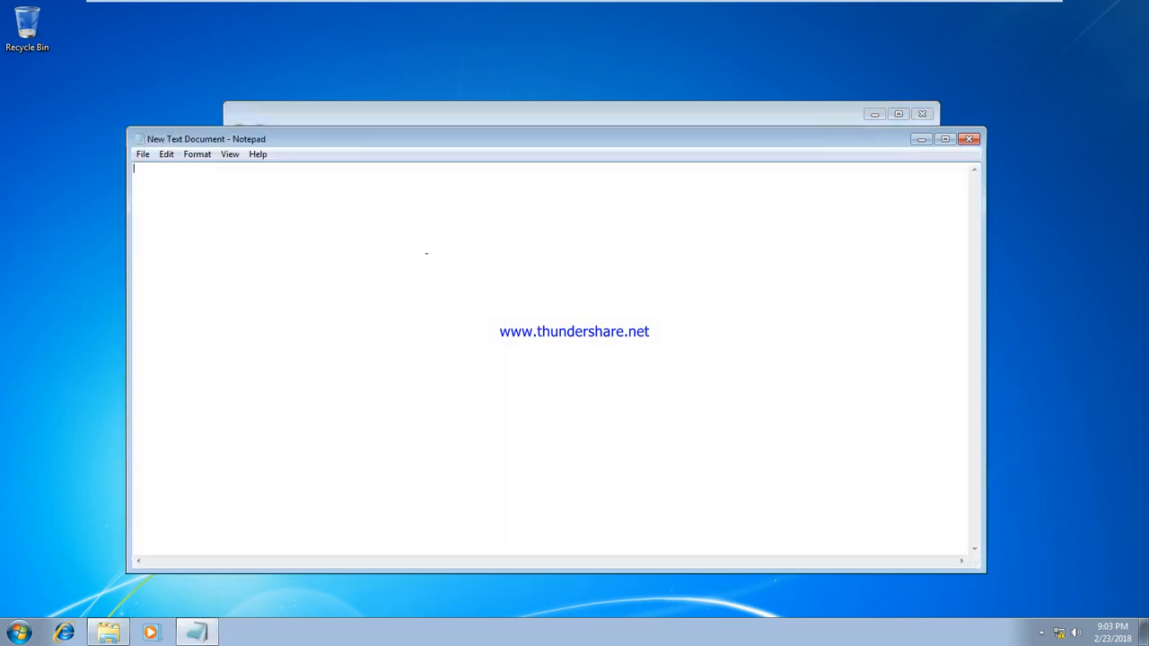
pyautogui.write('asddfadfafd')
pyautogui.click(969, 139)
pyautogui.click(549, 326)
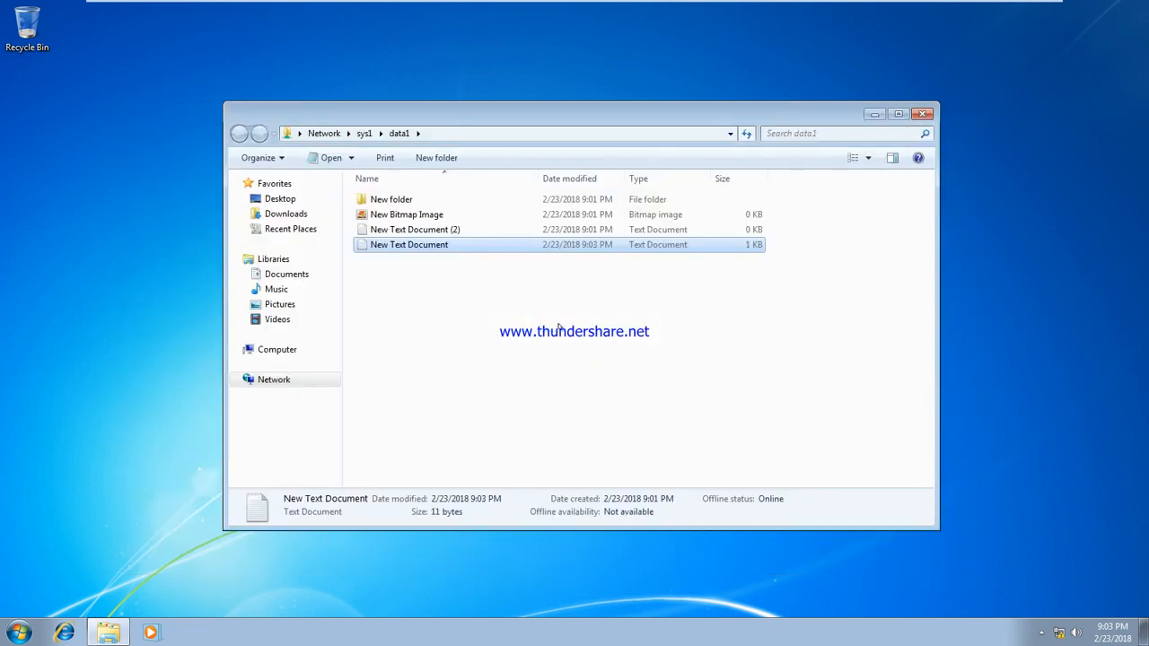
pyautogui.doubleClick(471, 249)
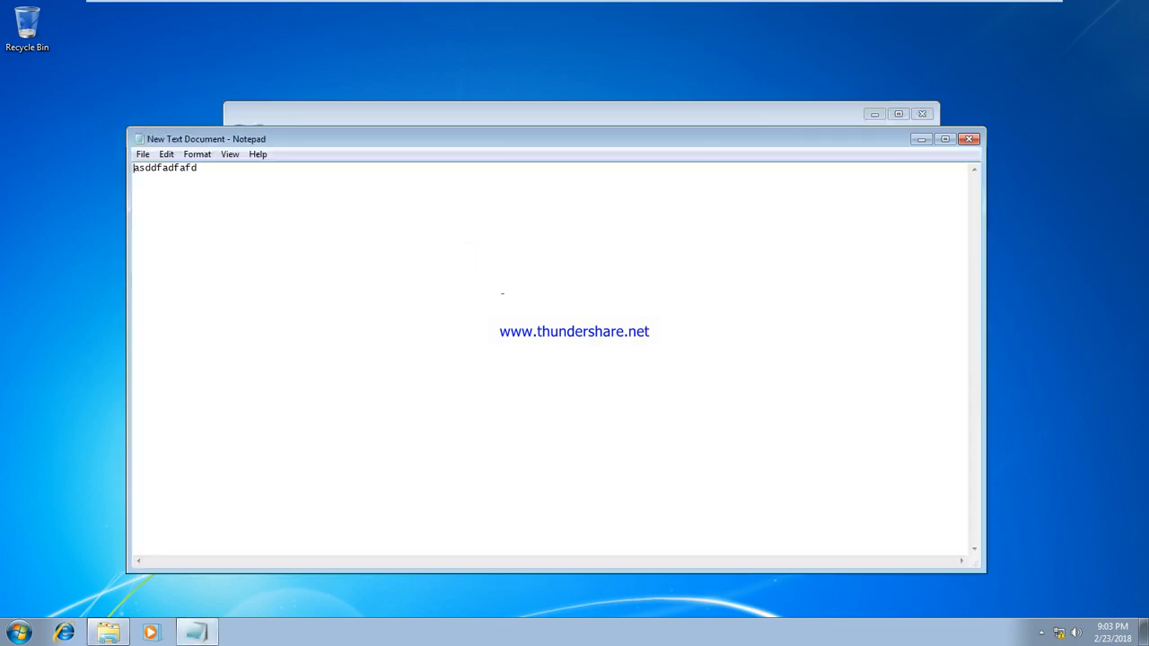
pyautogui.click(969, 139)
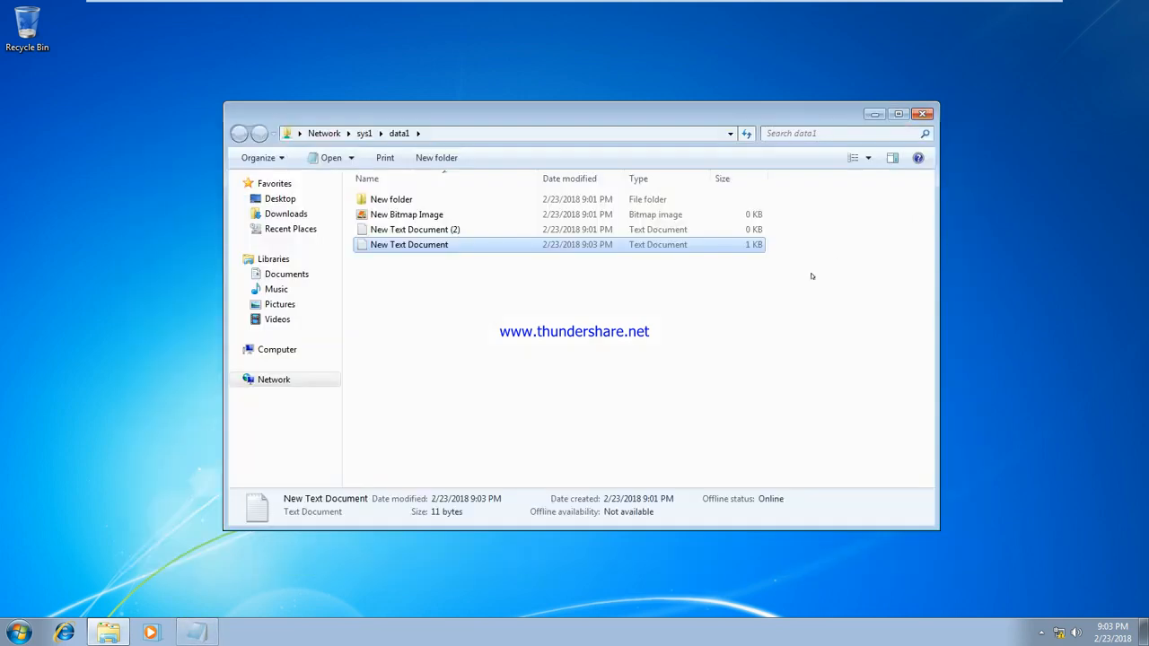
# Step: Try deleting New Text Document and dismiss the access denied message
pyautogui.press('Delete')
pyautogui.press('Return')
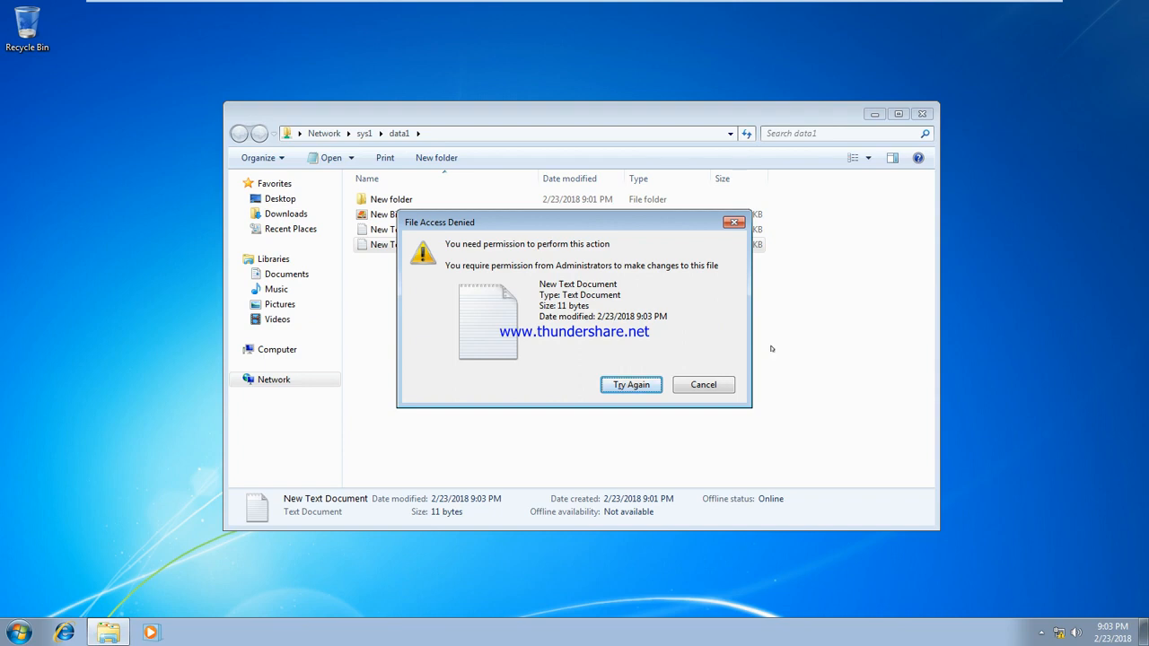
pyautogui.click(703, 384)
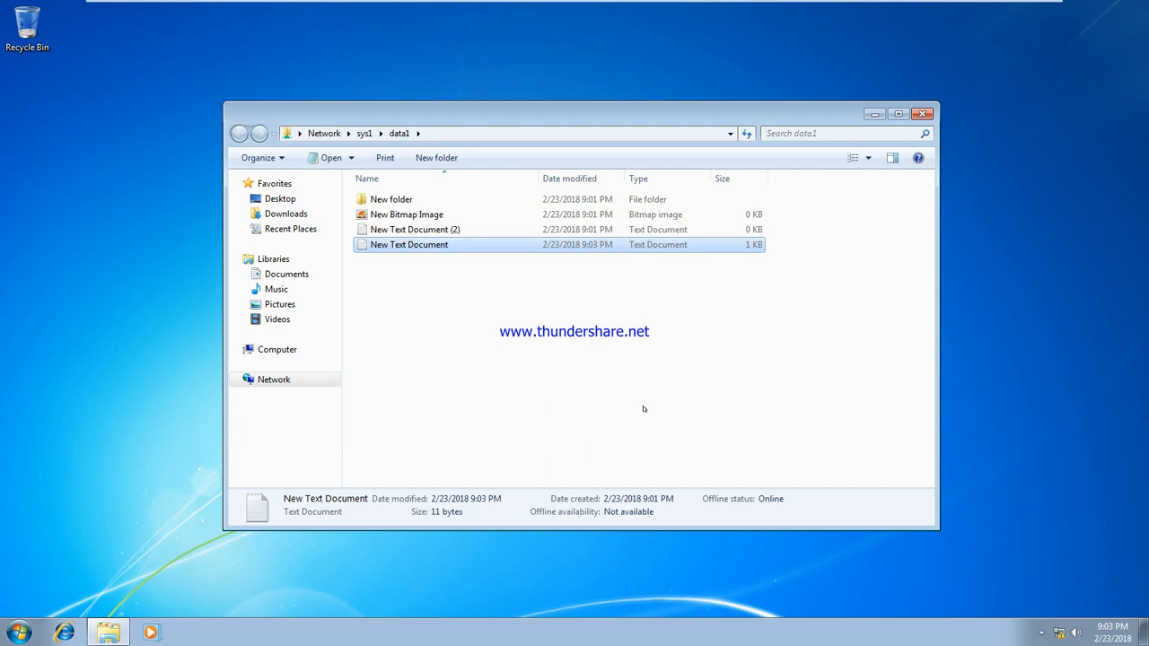
# Step: Close the data1 window and log user u2 off
pyautogui.click(922, 114)
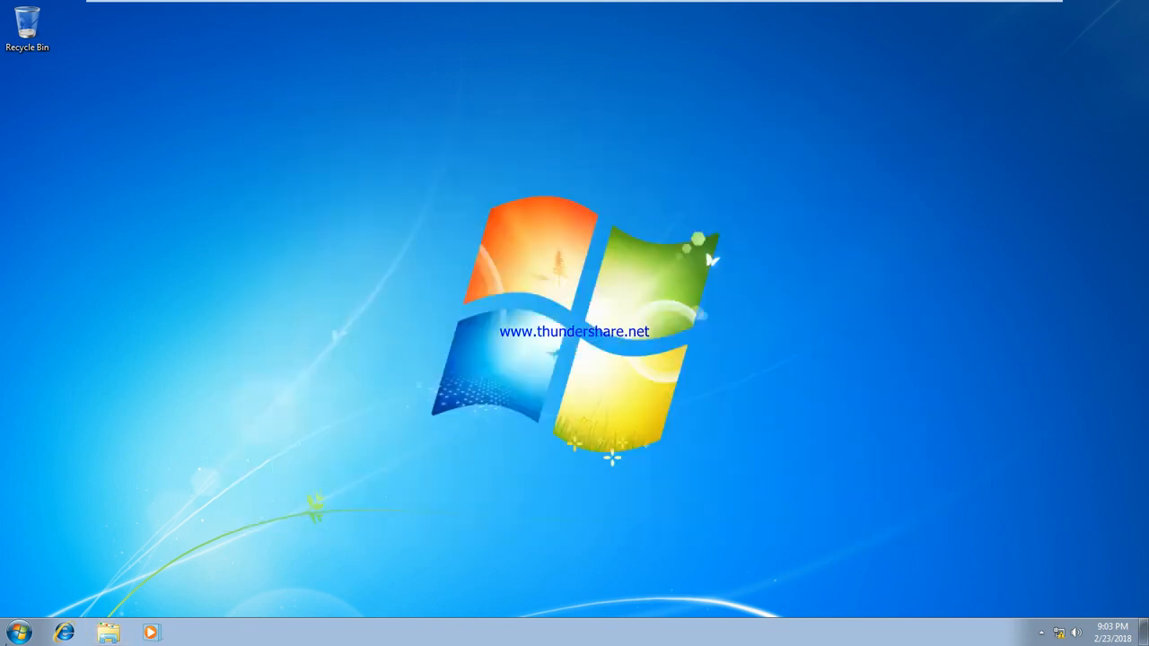
pyautogui.click(19, 632)
pyautogui.click(253, 595)
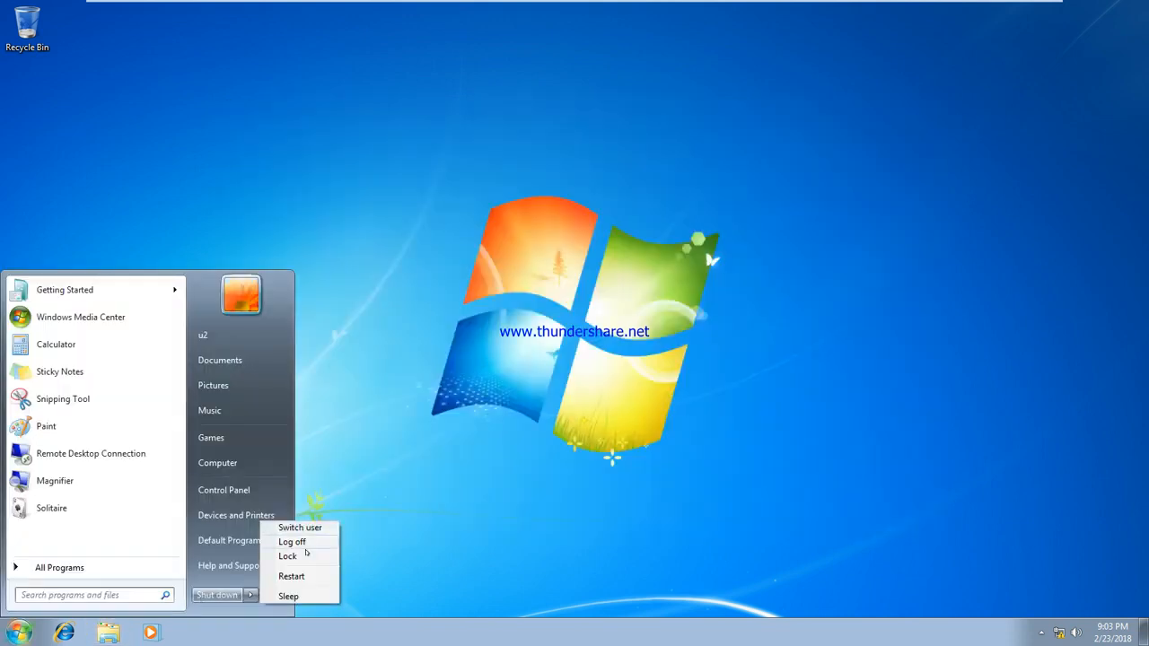
pyautogui.click(294, 542)
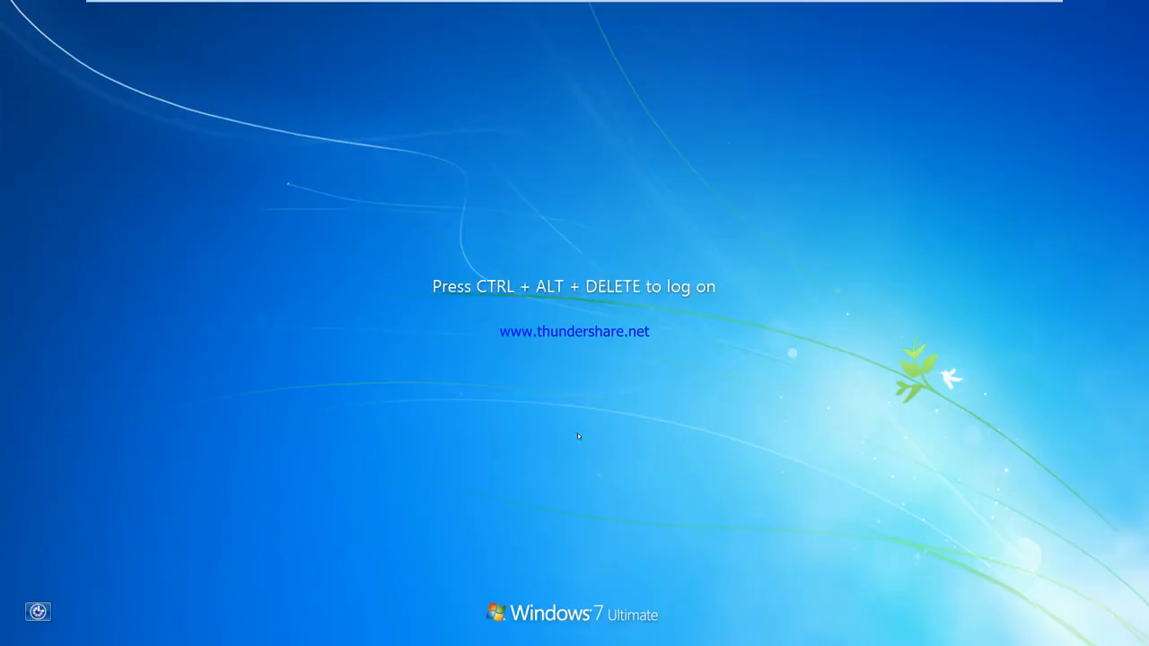
# Step: Sign in as another CISCOM test user through Switch User > Other User
pyautogui.moveTo(395, 2)
pyautogui.click(349, 9)
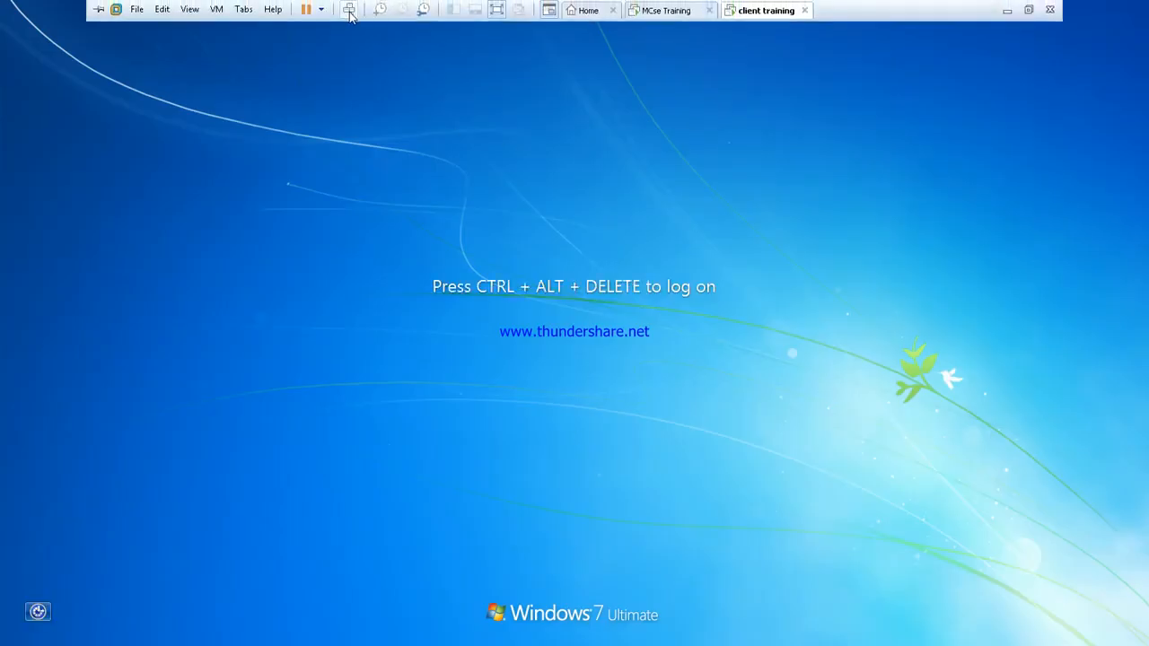
pyautogui.click(569, 463)
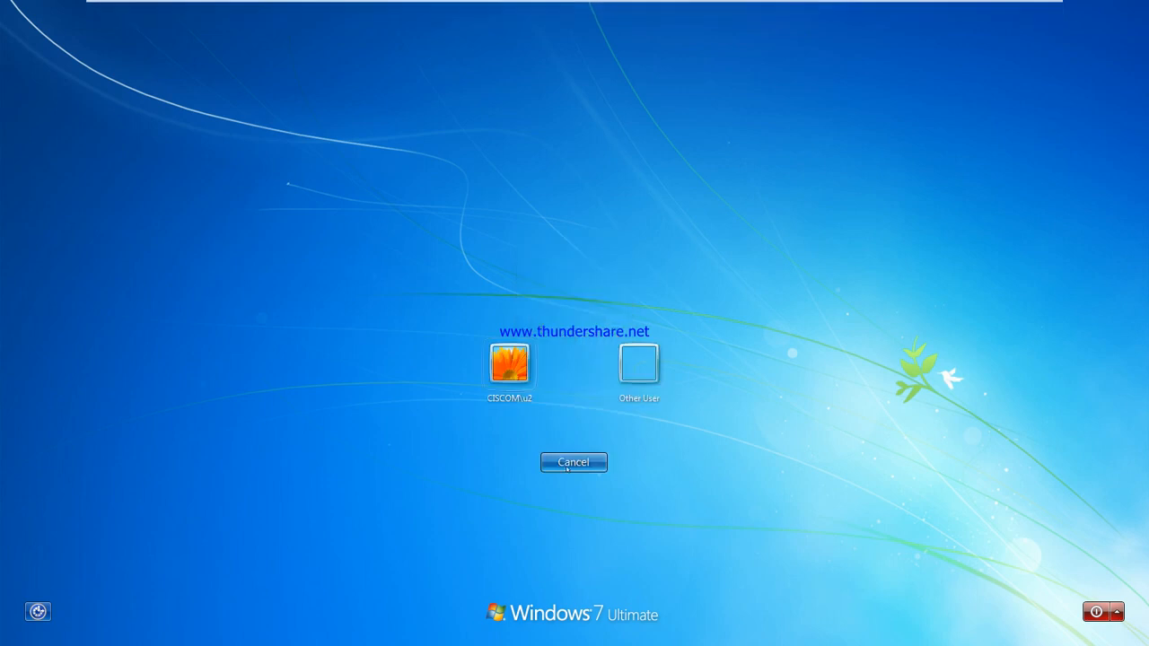
pyautogui.click(638, 363)
pyautogui.click(569, 359)
pyautogui.write('u1')
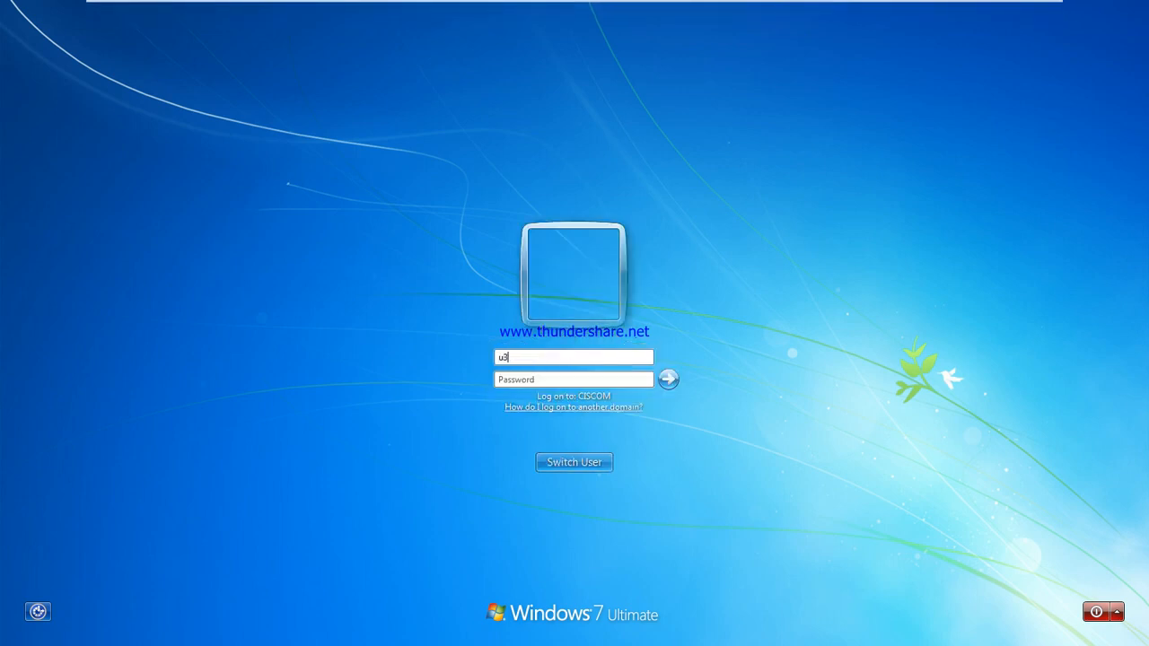
pyautogui.press('Return')
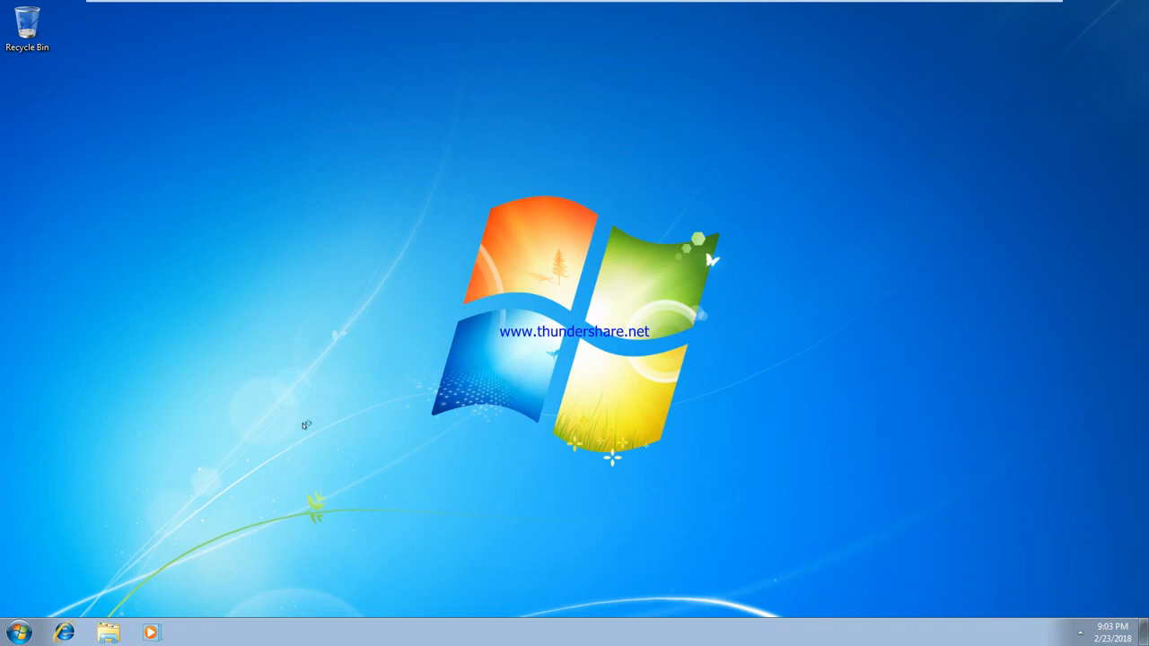
# Step: Open \\sys1\data1, look inside the empty New folder, go back, and close the window
pyautogui.press('super+r')
pyautogui.write('\\')
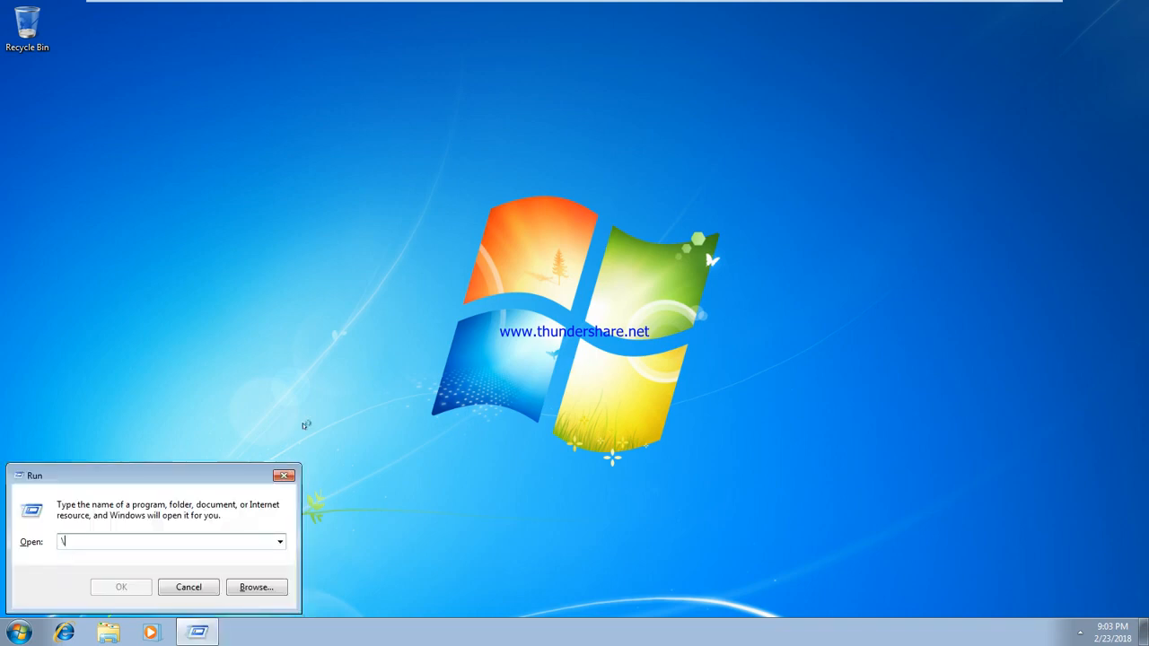
pyautogui.write('sys1\\da')
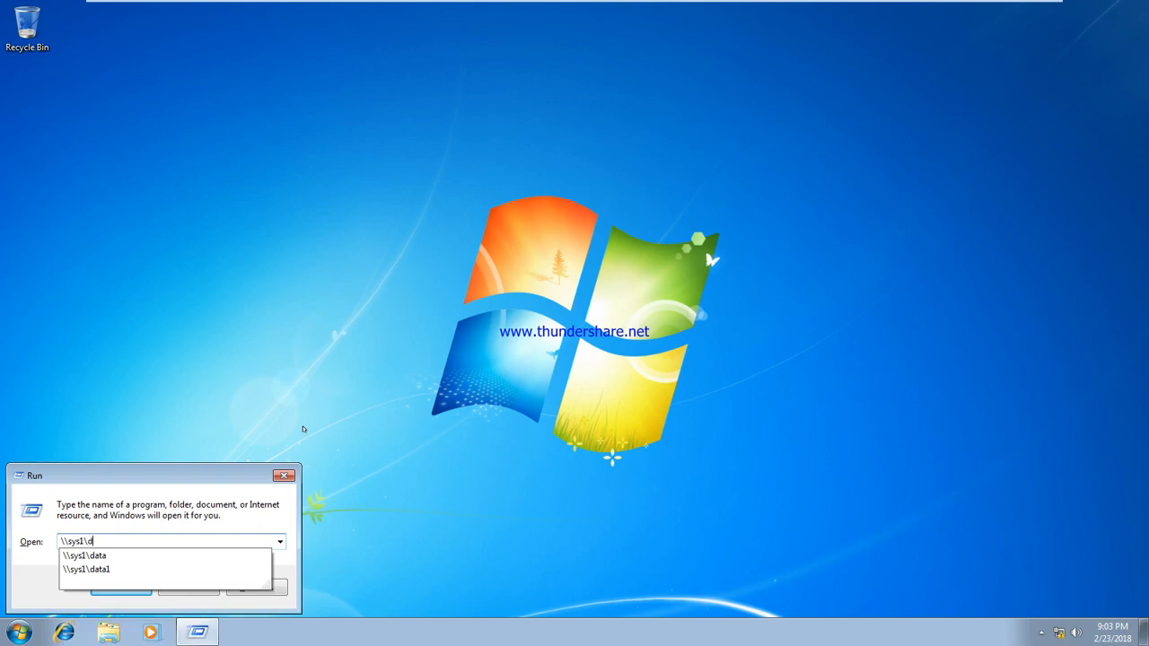
pyautogui.press('Down')
pyautogui.press('Down')
pyautogui.press('Return')
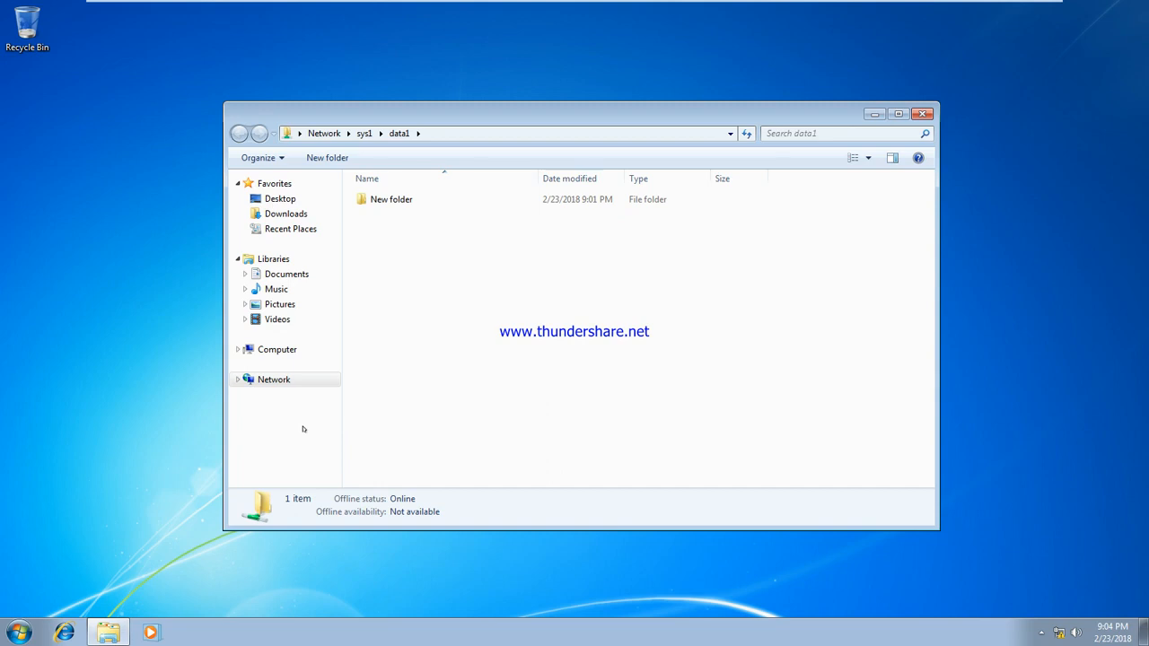
pyautogui.doubleClick(391, 200)
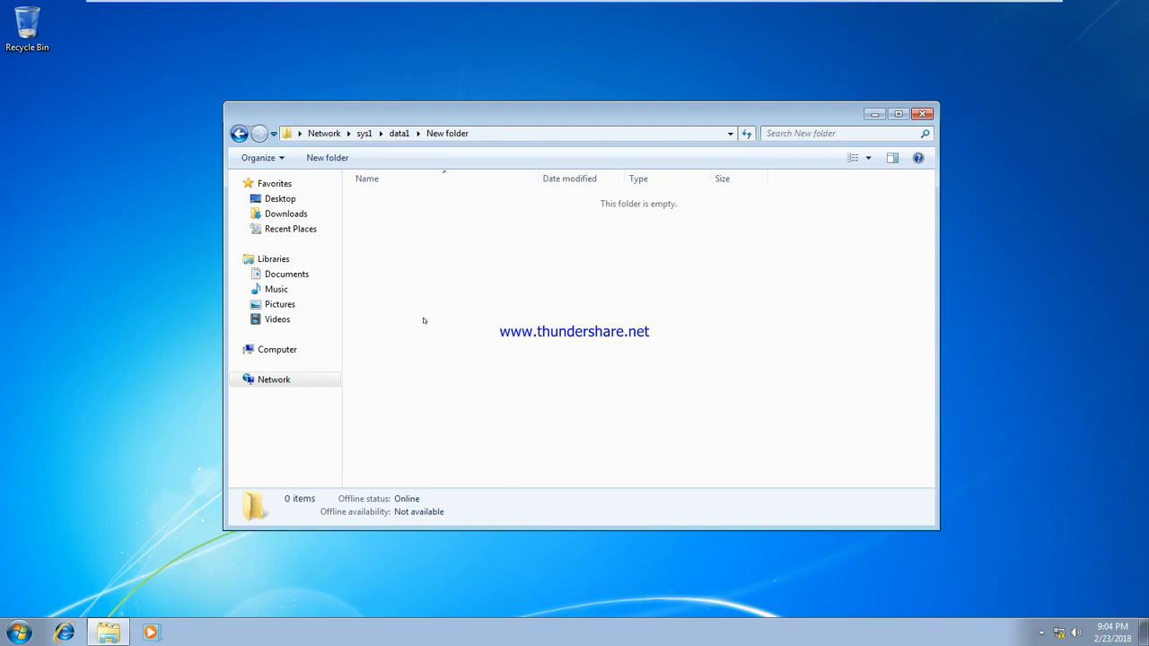
pyautogui.click(239, 133)
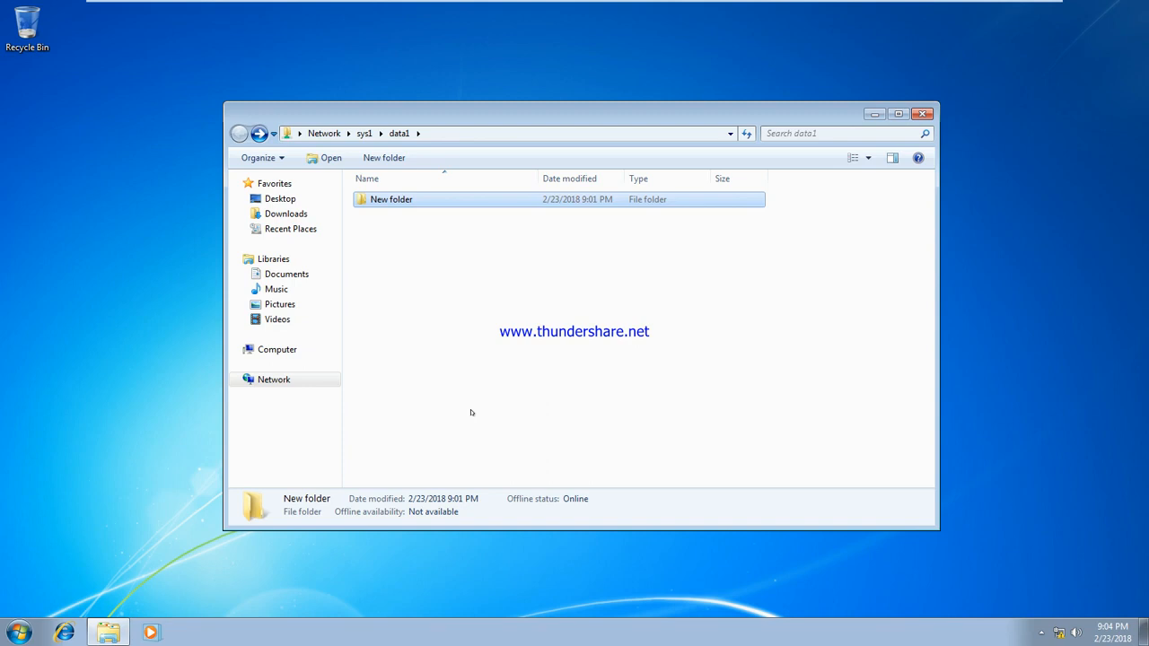
pyautogui.click(922, 114)
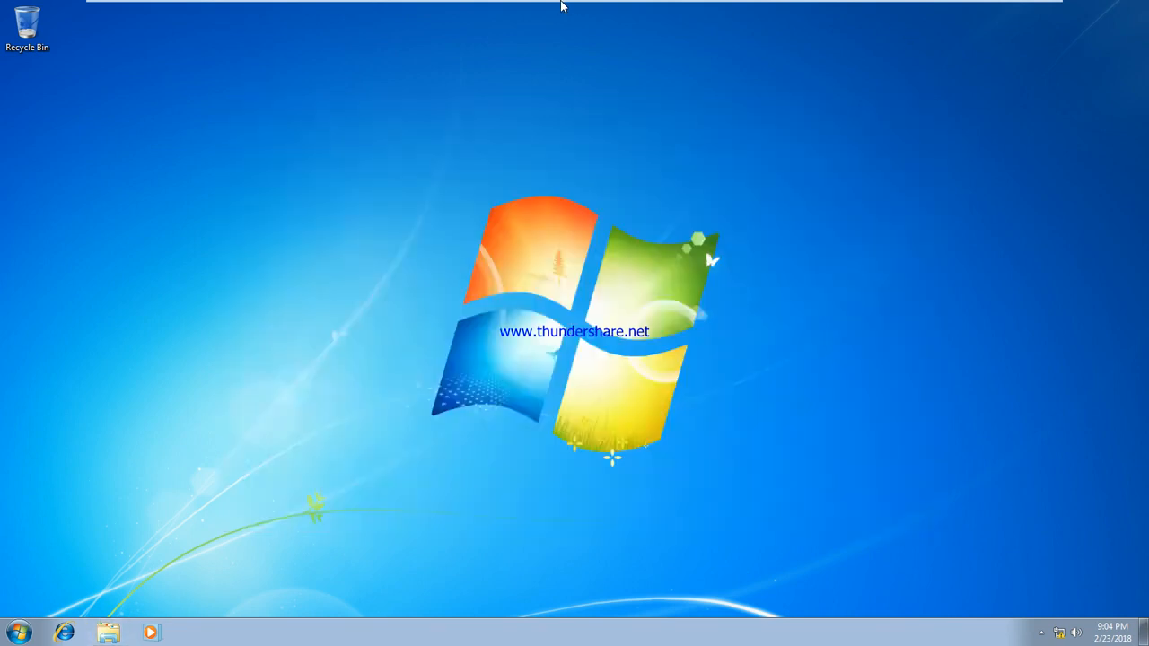
# Step: Check the server's notes, then log the current user off the client
pyautogui.click(668, 13)
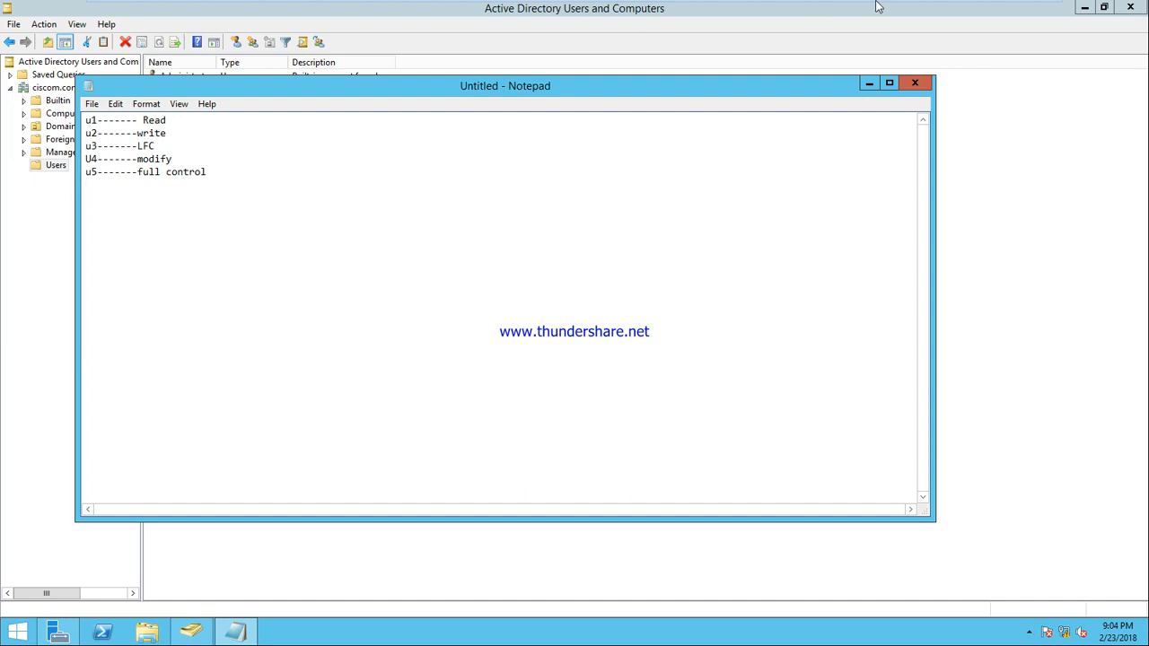
pyautogui.click(764, 10)
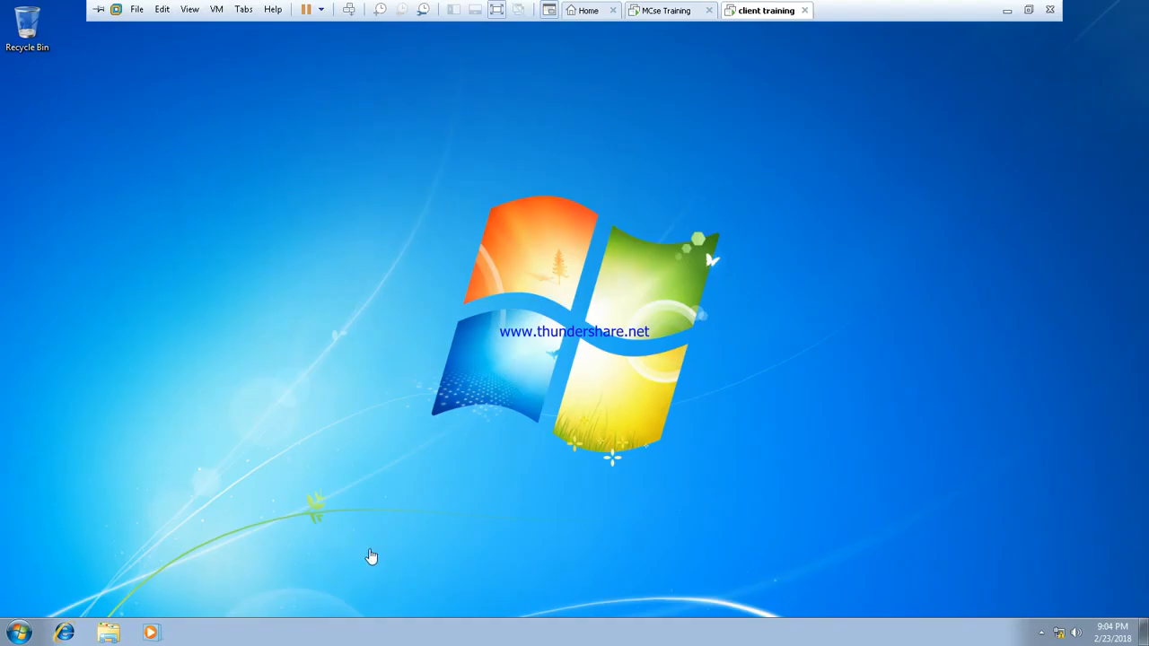
pyautogui.click(20, 632)
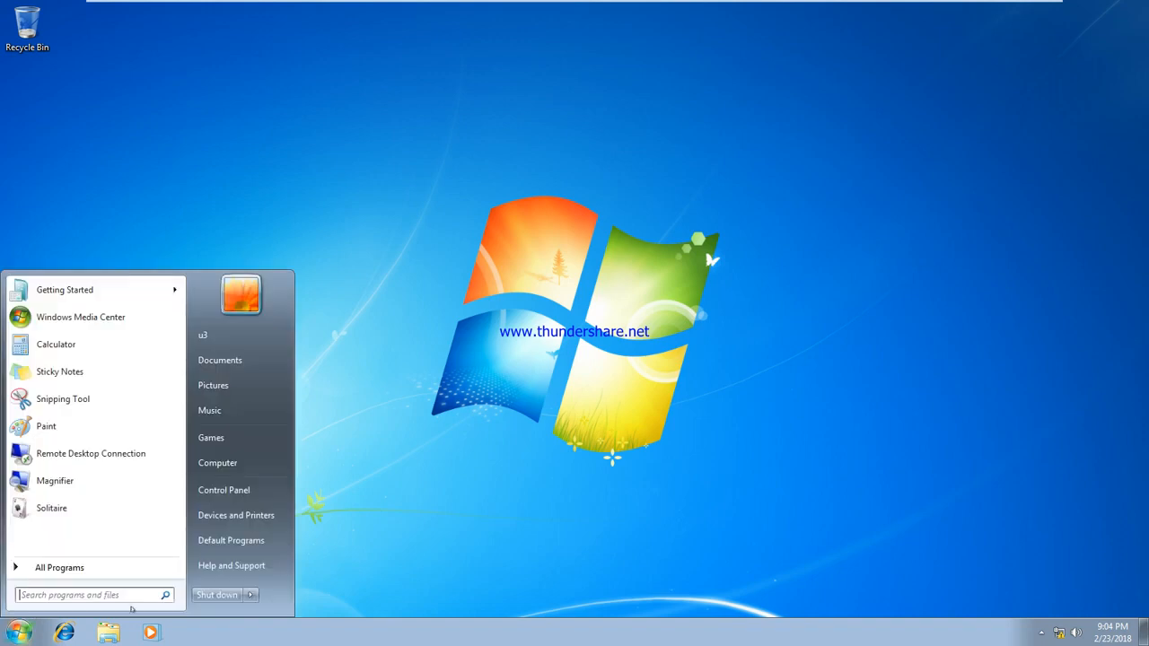
pyautogui.click(252, 594)
pyautogui.click(281, 545)
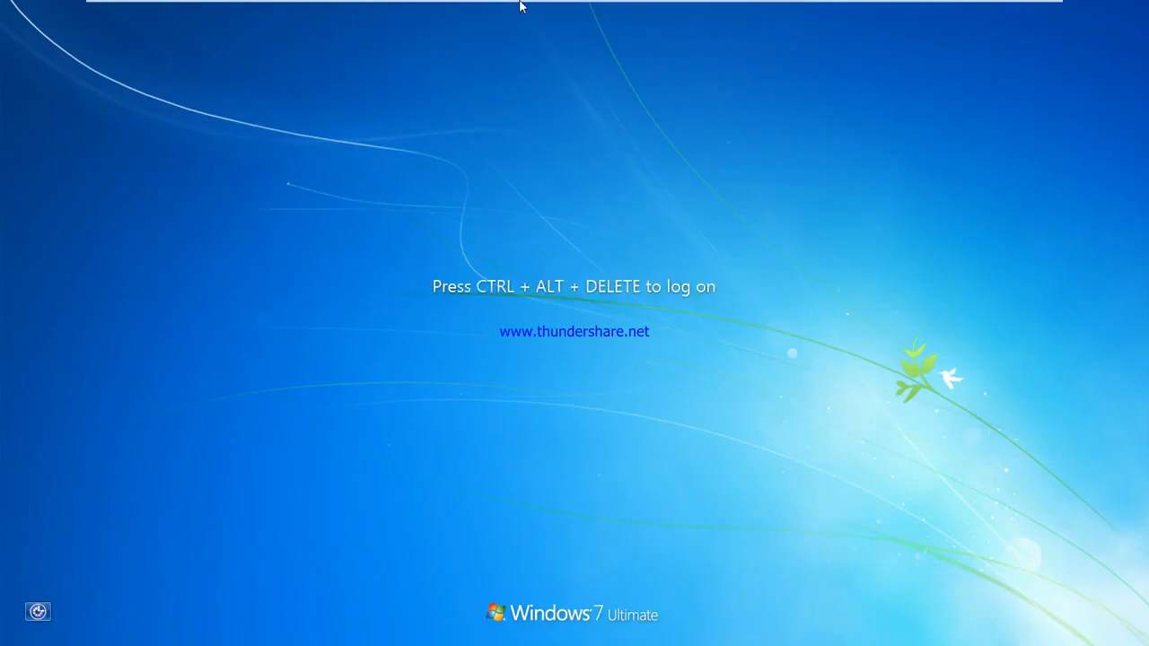
# Step: Sign in as user u4 through Switch User > Other User
pyautogui.moveTo(457, 14)
pyautogui.click(356, 10)
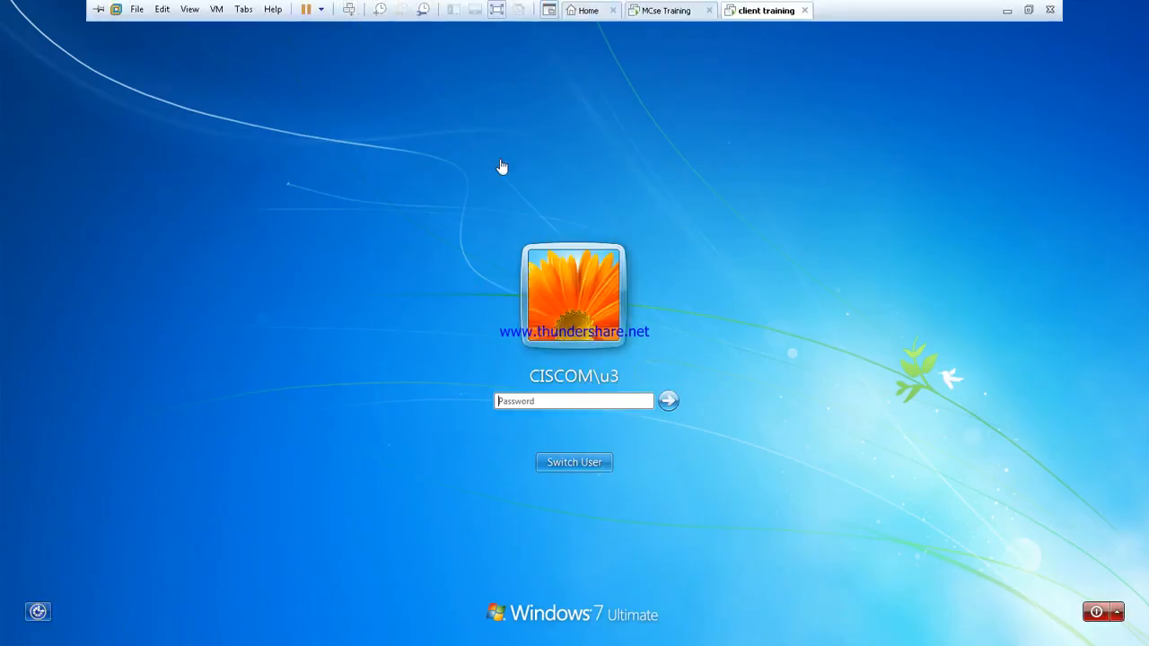
pyautogui.click(590, 462)
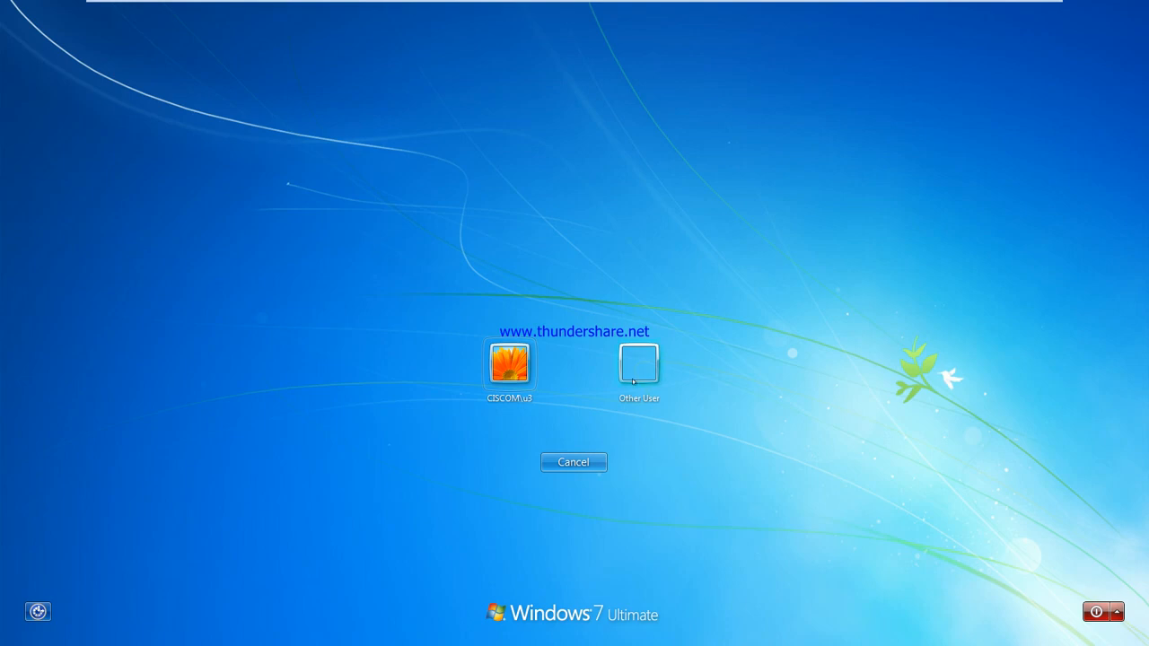
pyautogui.click(637, 366)
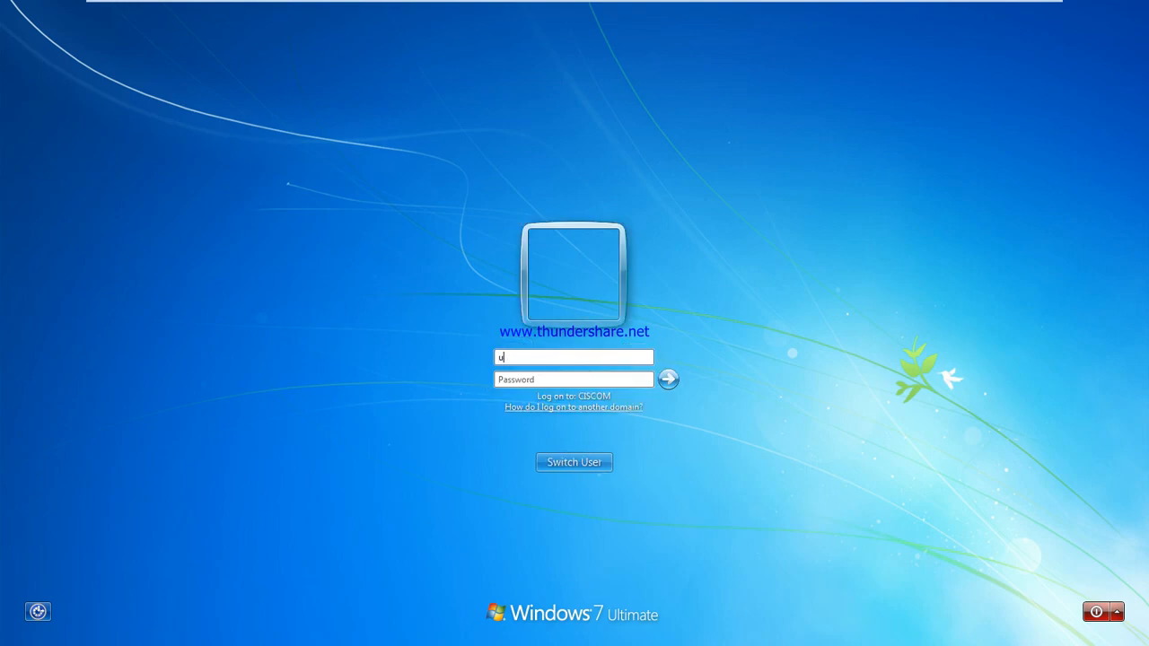
pyautogui.write('u4')
pyautogui.press('Return')
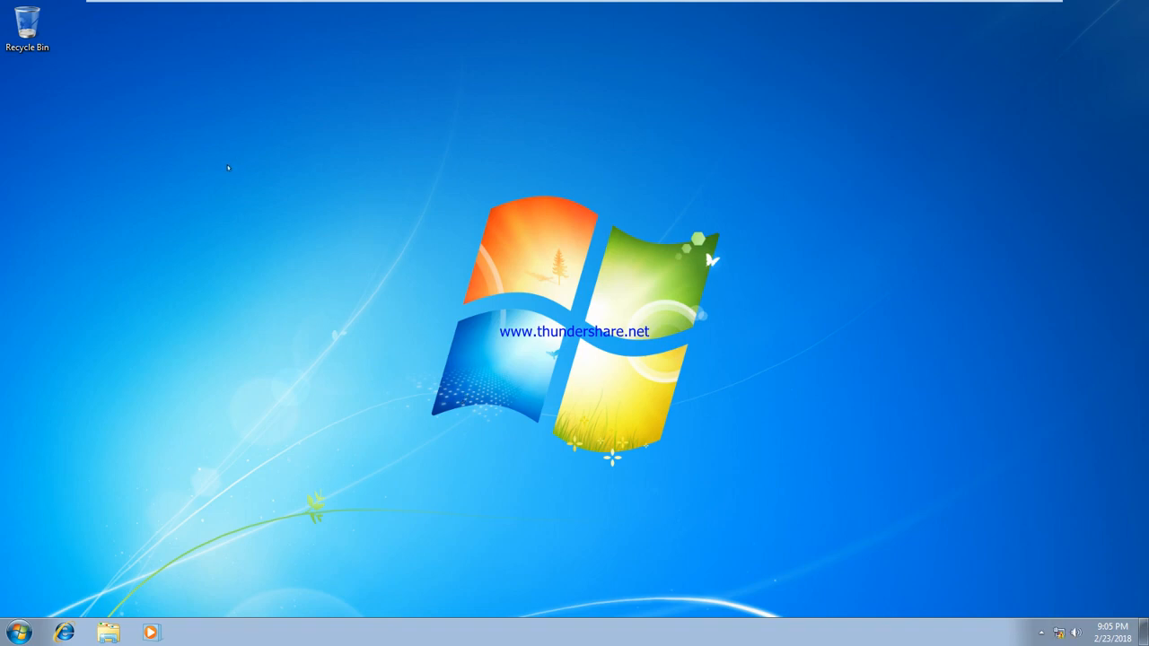
# Step: Open the \\sys1\data1 share from the Run box
pyautogui.press('super+r')
pyautogui.write('\\')
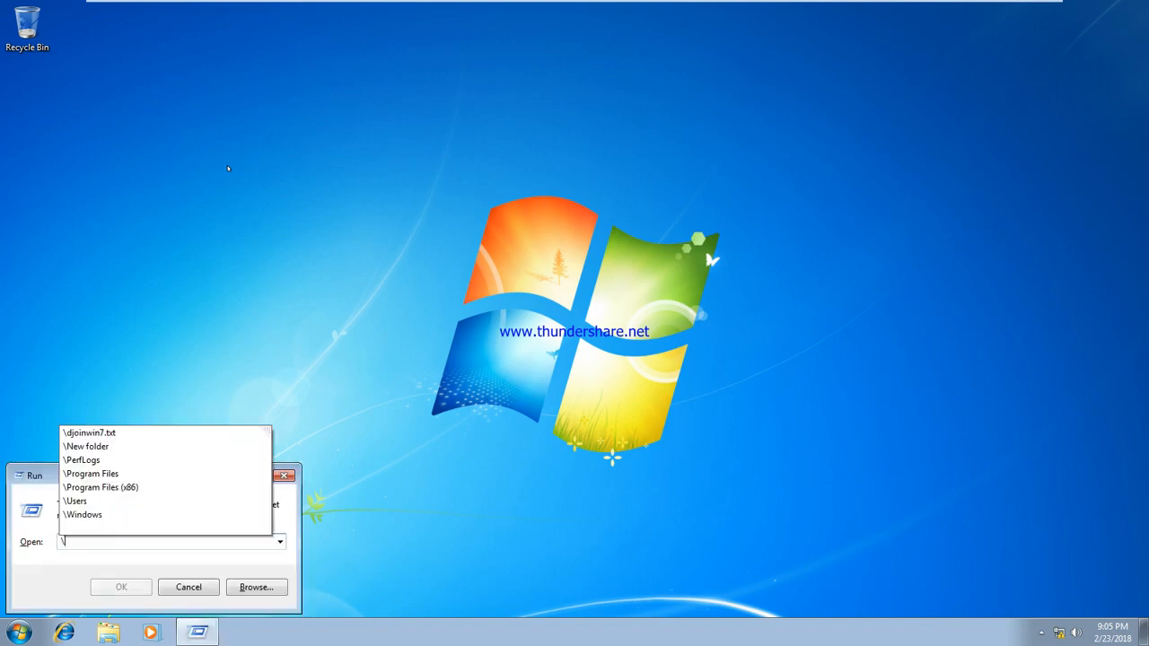
pyautogui.write('\\sys1\\da')
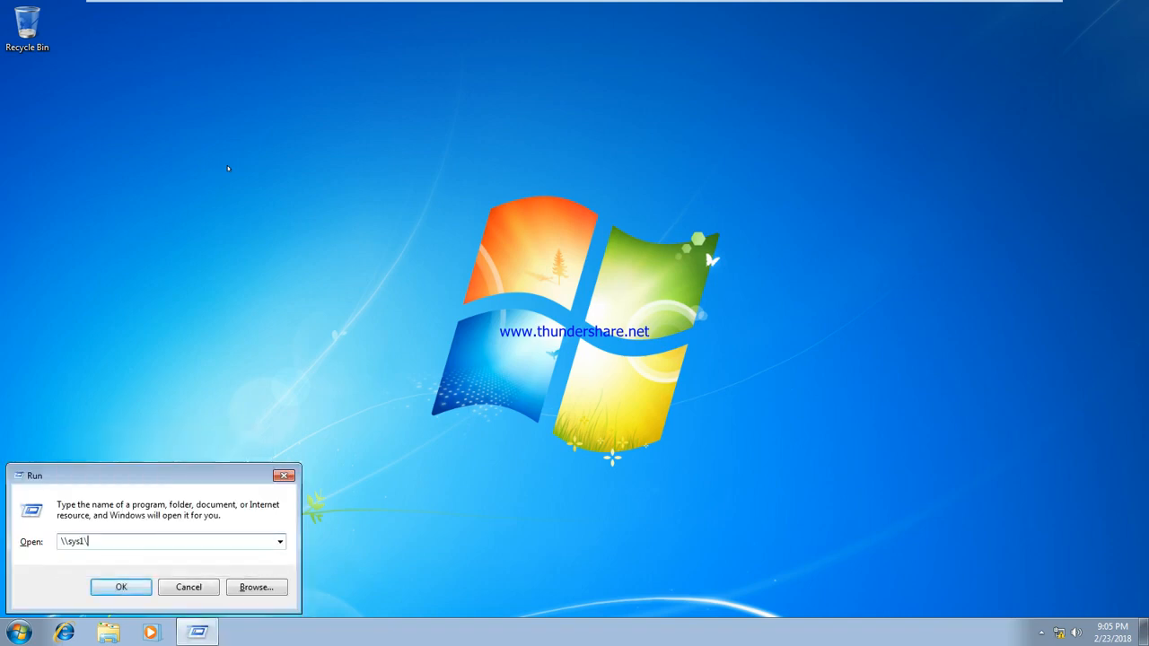
pyautogui.press('Down')
pyautogui.press('Down')
pyautogui.press('Return')
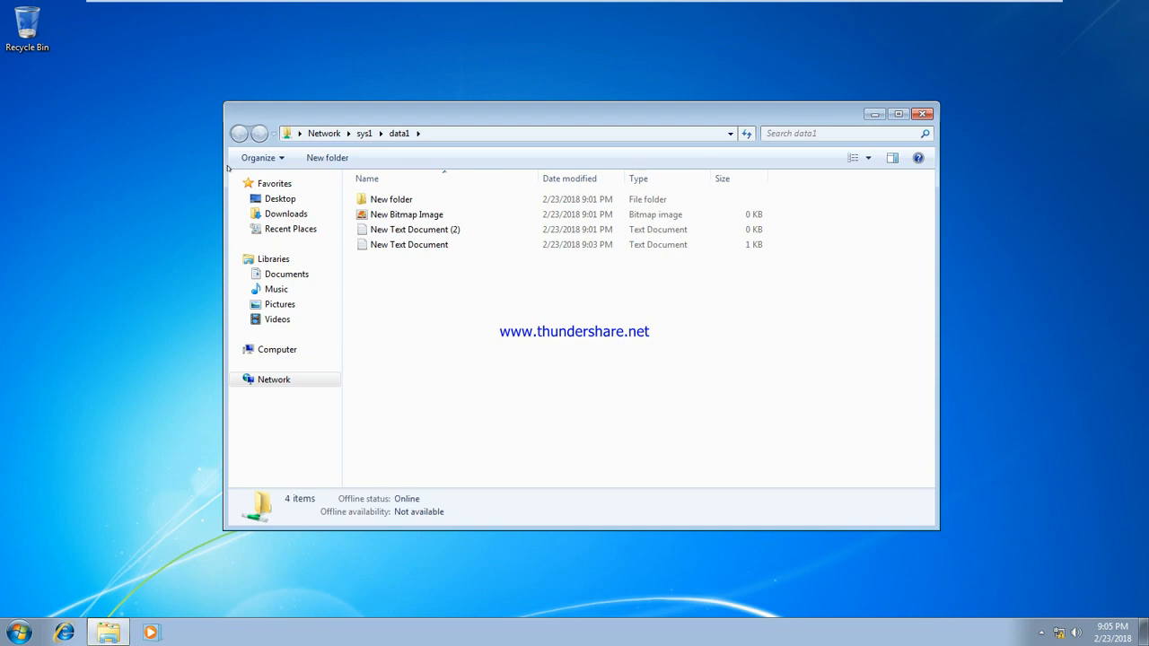
# Step: Create New Text Document (3) in data1, then permanently delete it
pyautogui.click(520, 245)
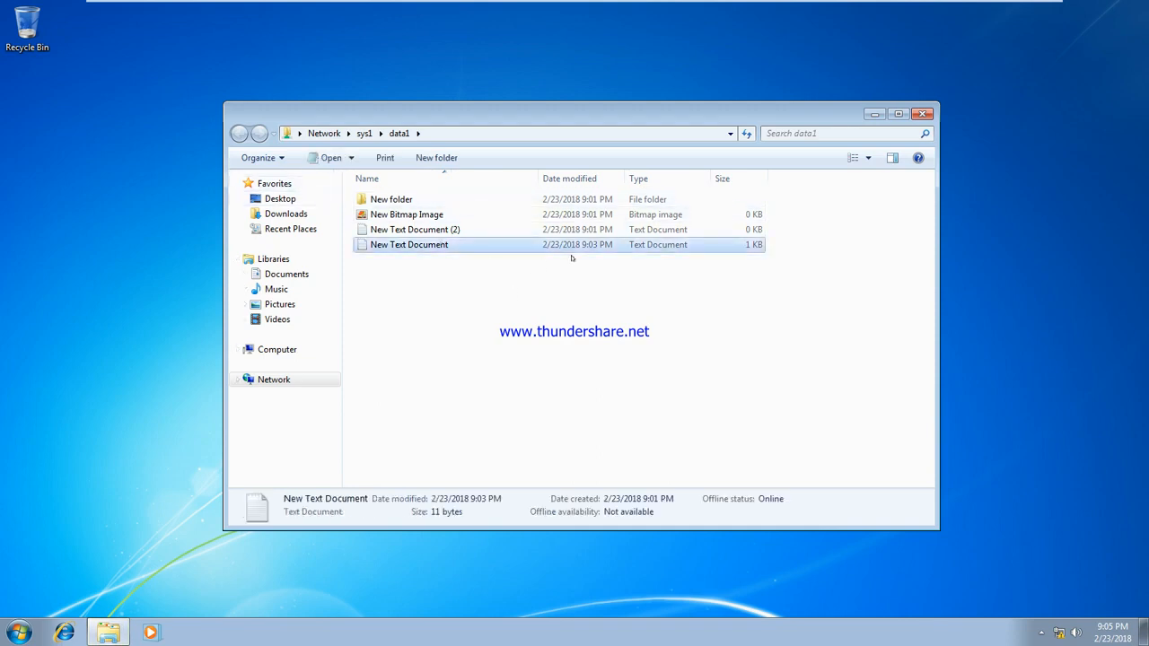
pyautogui.rightClick(565, 272)
pyautogui.moveTo(680, 409)
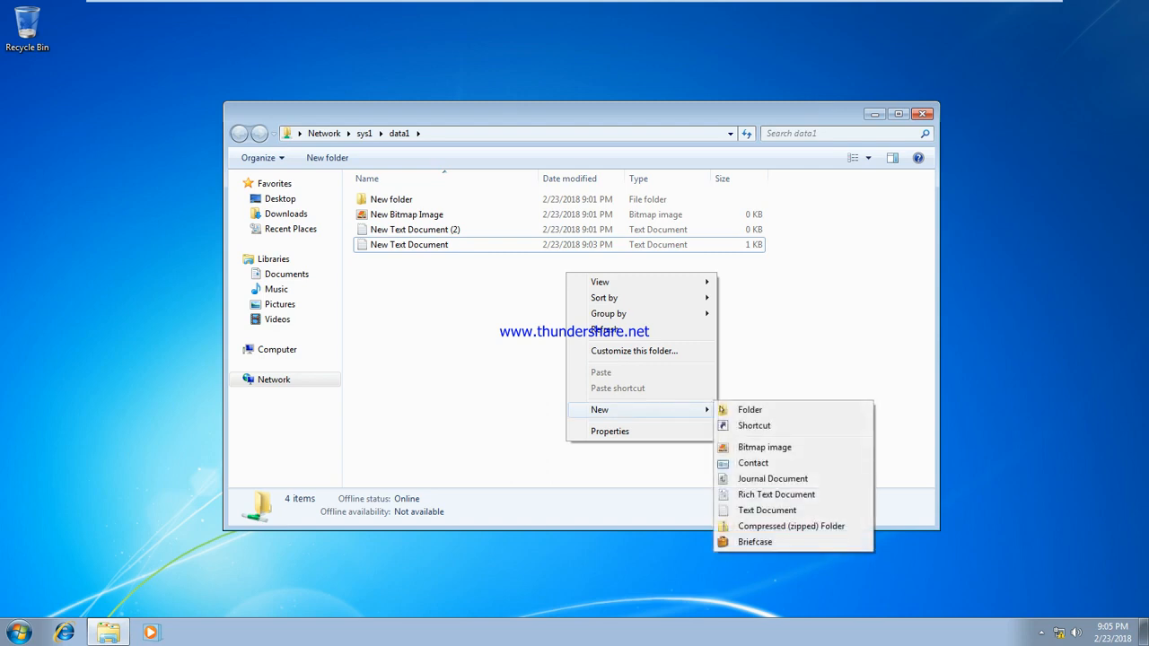
pyautogui.click(779, 510)
pyautogui.click(553, 379)
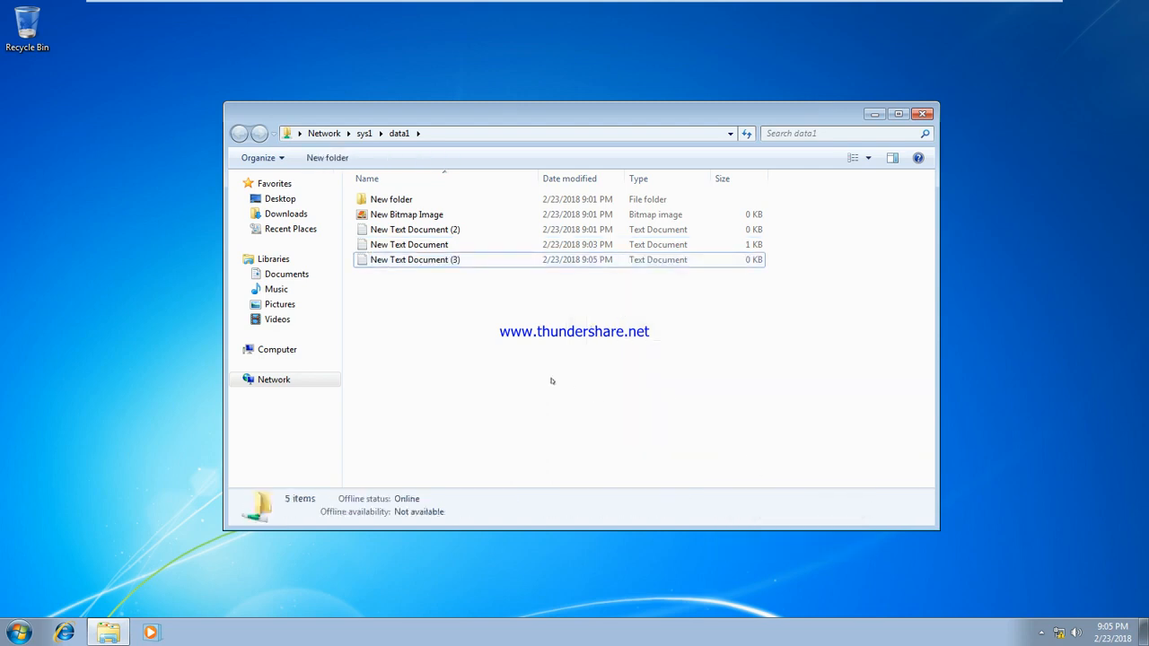
pyautogui.click(427, 262)
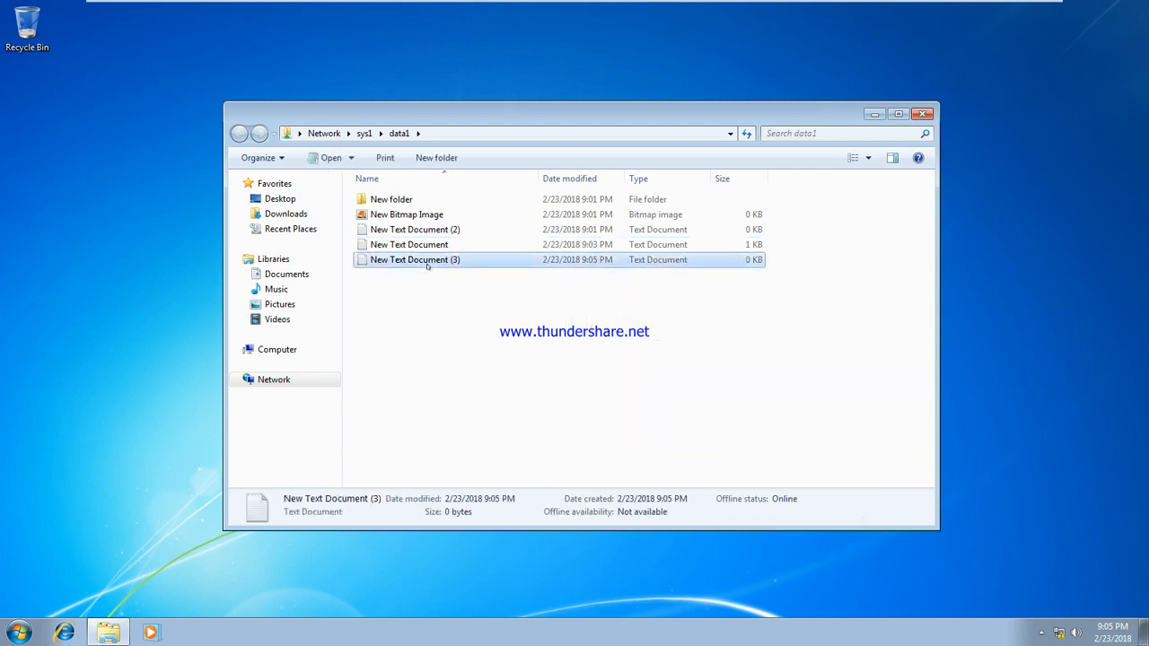
pyautogui.hotkey('shift', 'Delete')
pyautogui.press('Return')
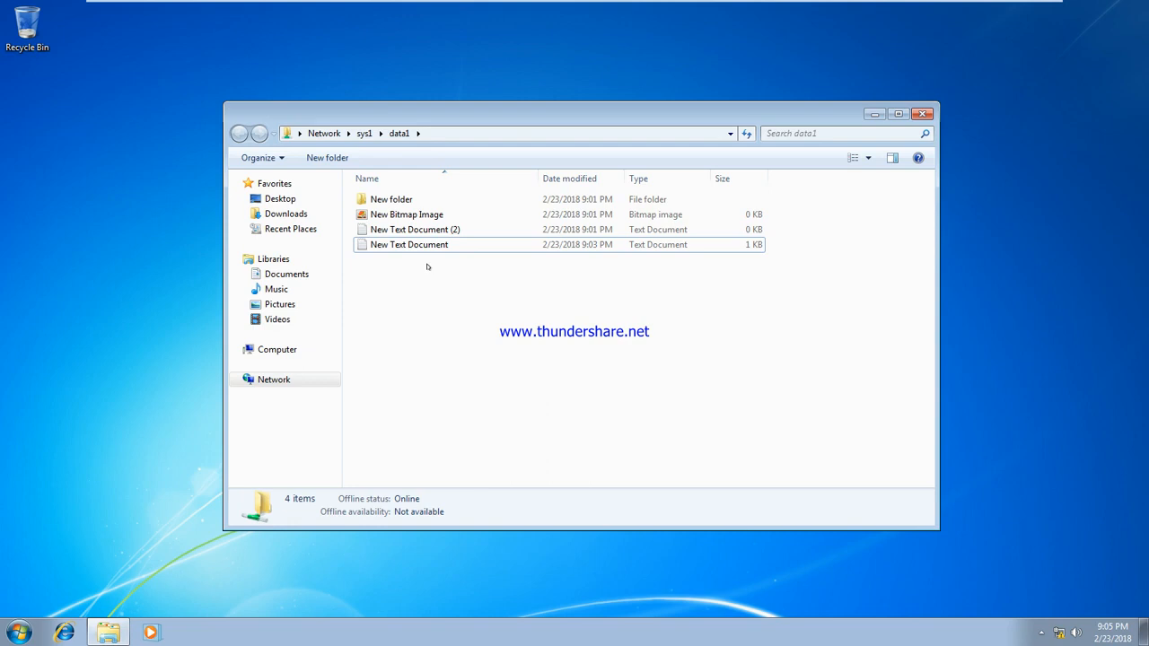
# Step: Go up to sys1's shares and start editing the data1 share's security permissions
pyautogui.click(363, 133)
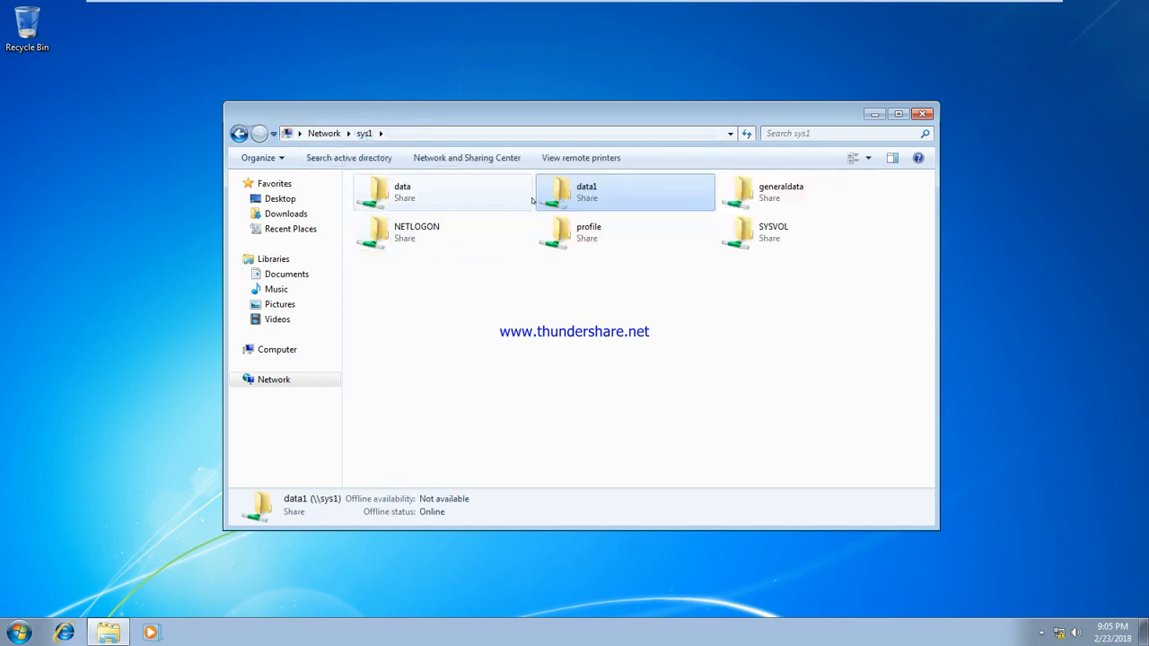
pyautogui.rightClick(563, 189)
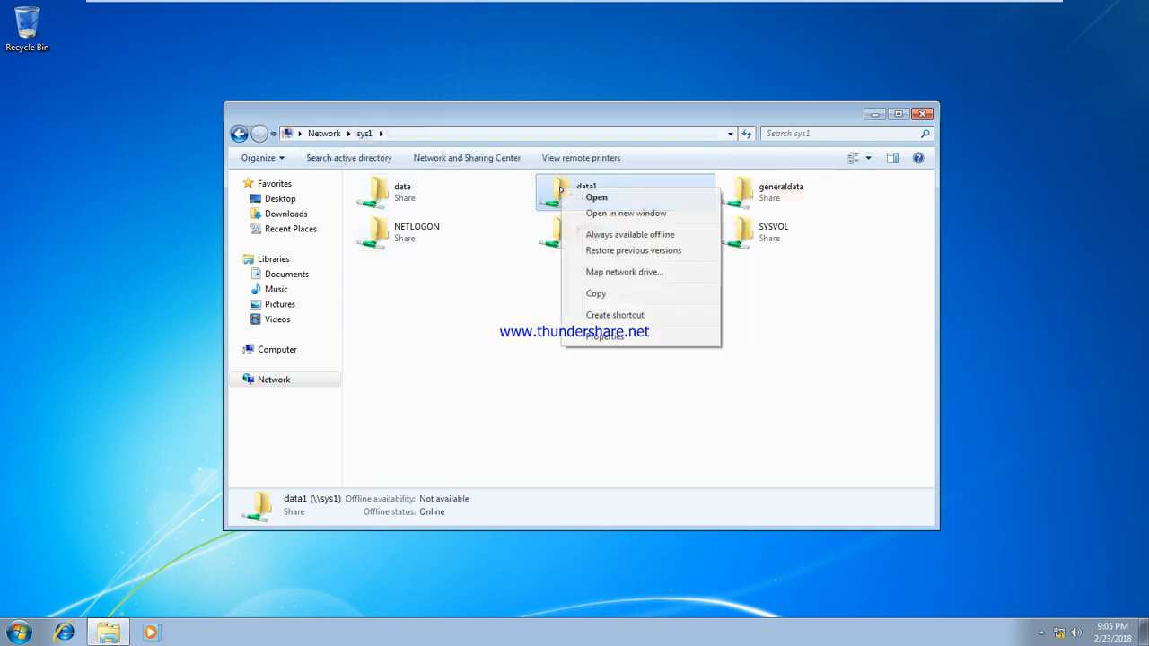
pyautogui.click(625, 335)
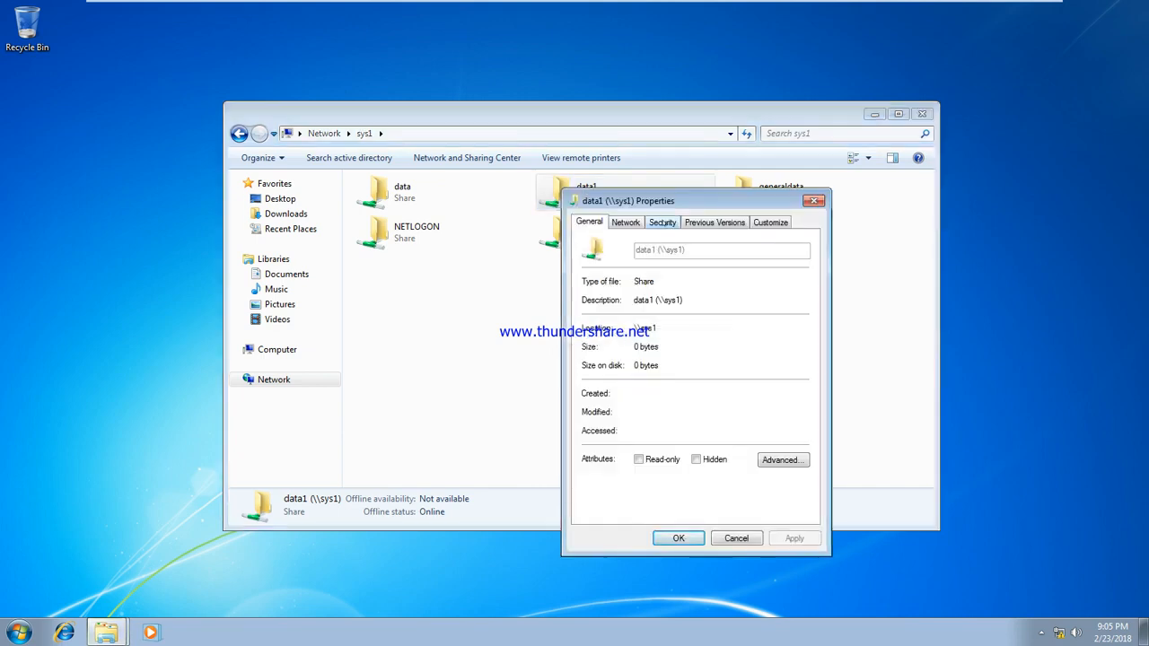
pyautogui.click(662, 223)
pyautogui.click(775, 353)
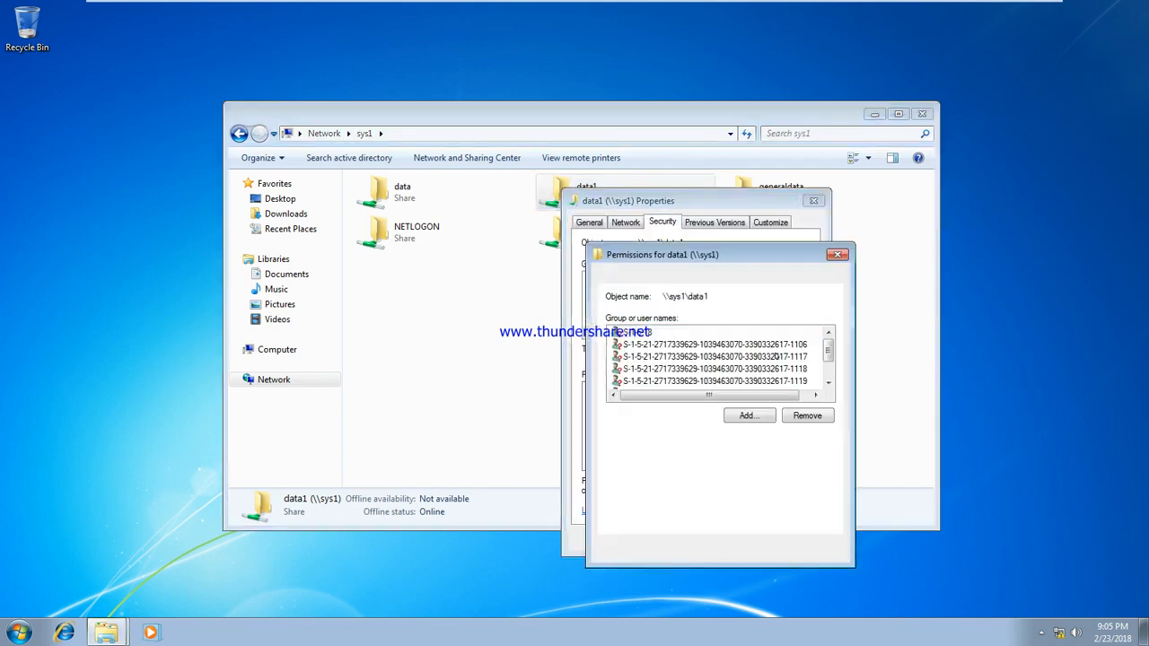
# Step: Try adding u7 to data1's permissions; dismiss the denial and accept the propagation warning
pyautogui.click(760, 416)
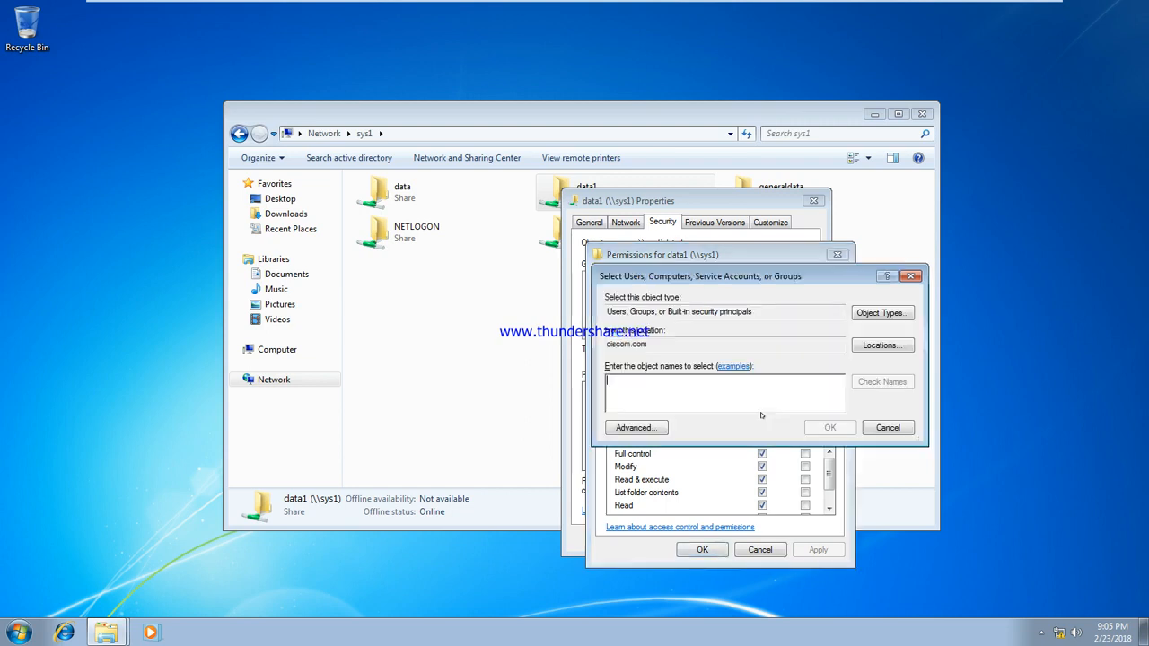
pyautogui.write('u7')
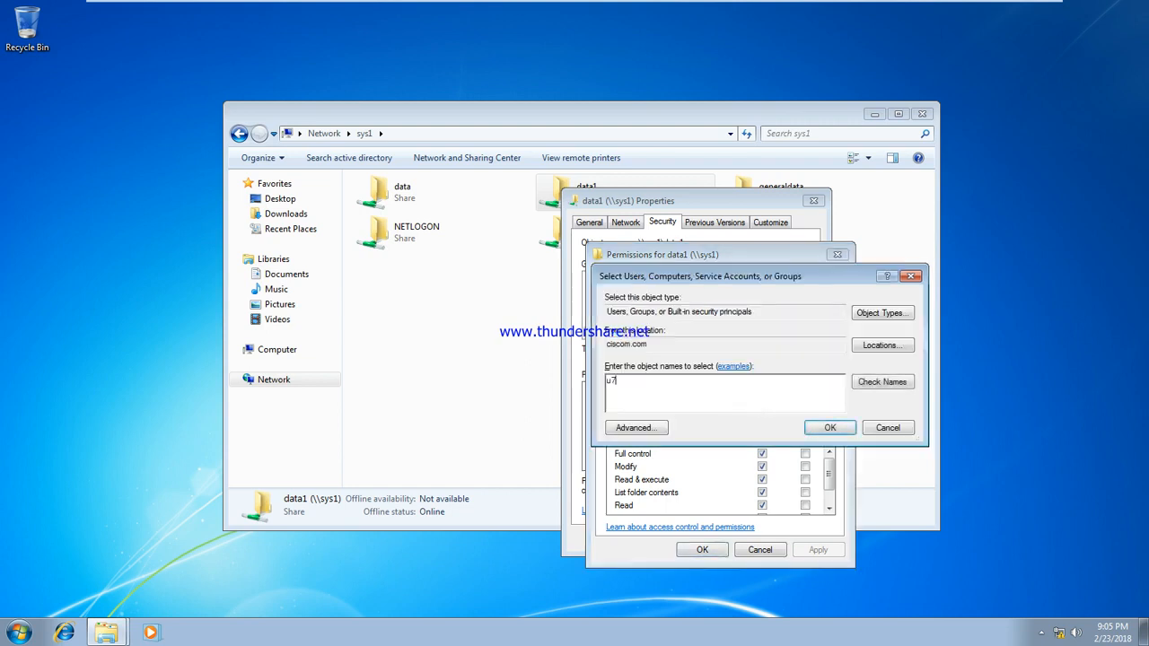
pyautogui.click(881, 381)
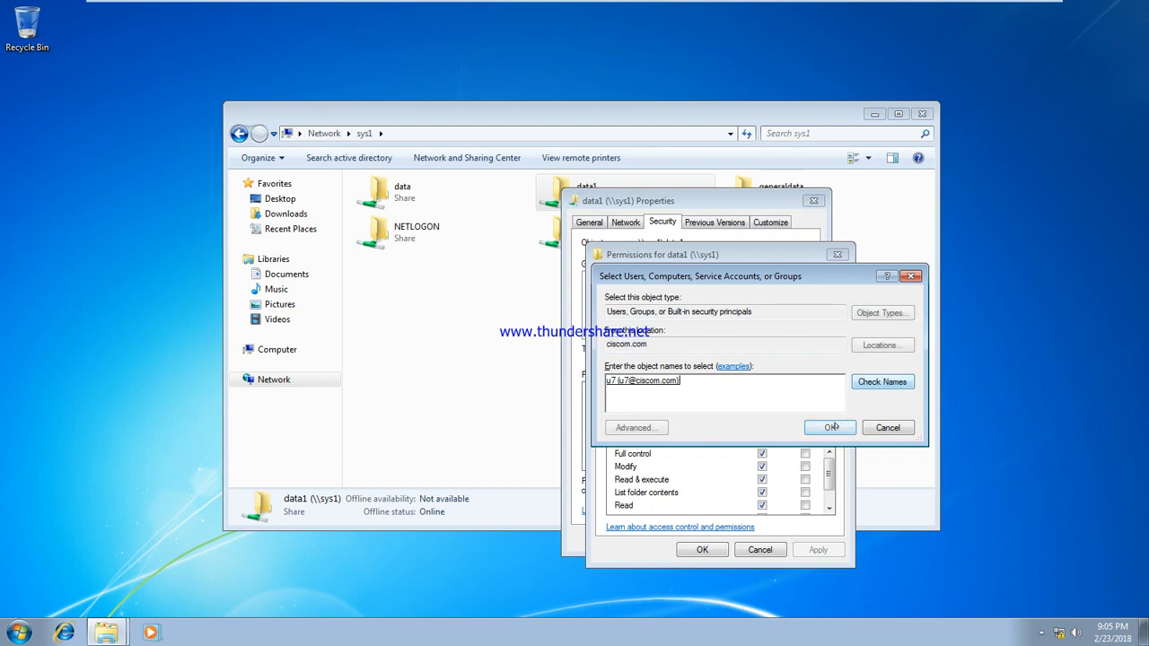
pyautogui.click(830, 428)
pyautogui.click(817, 550)
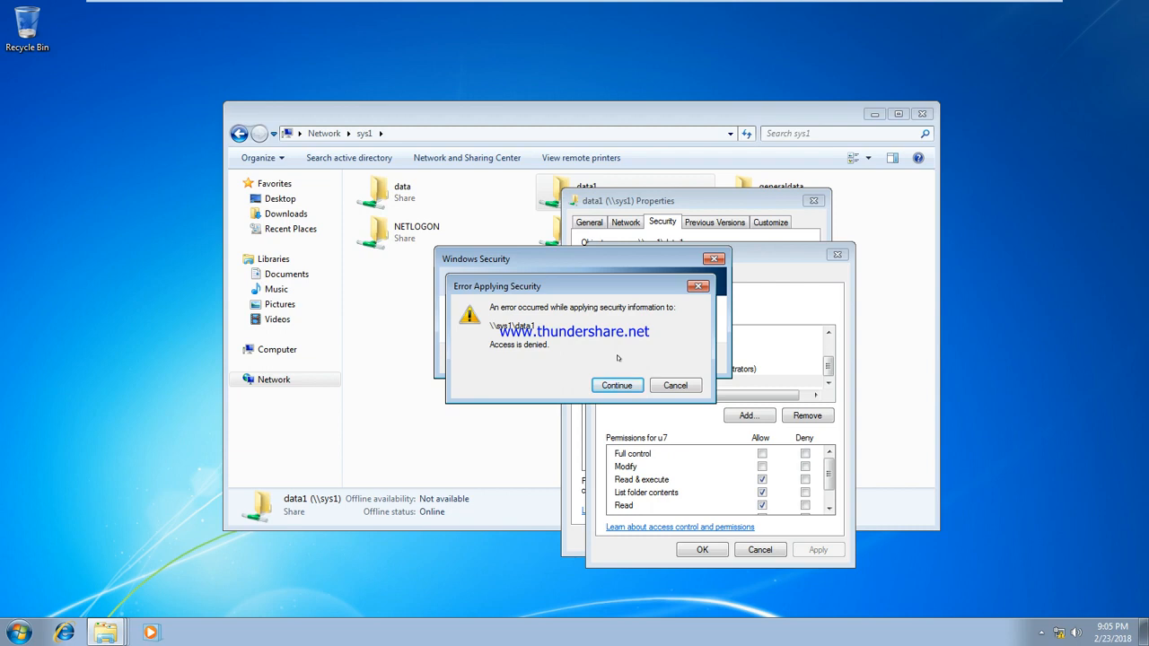
pyautogui.click(679, 385)
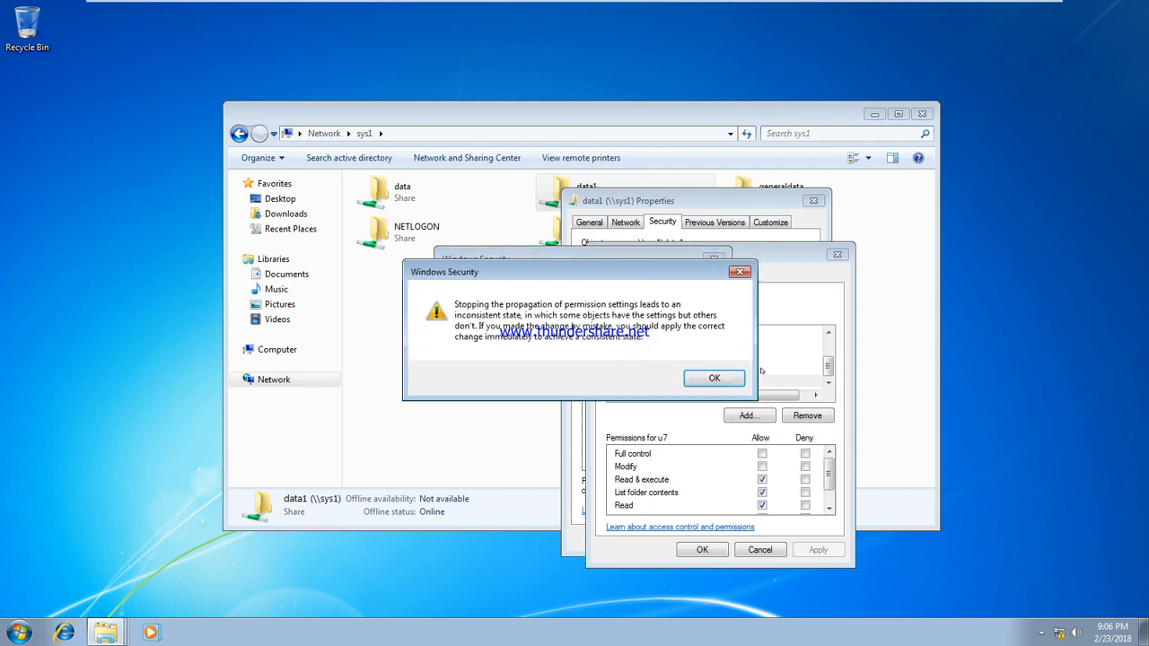
pyautogui.click(730, 379)
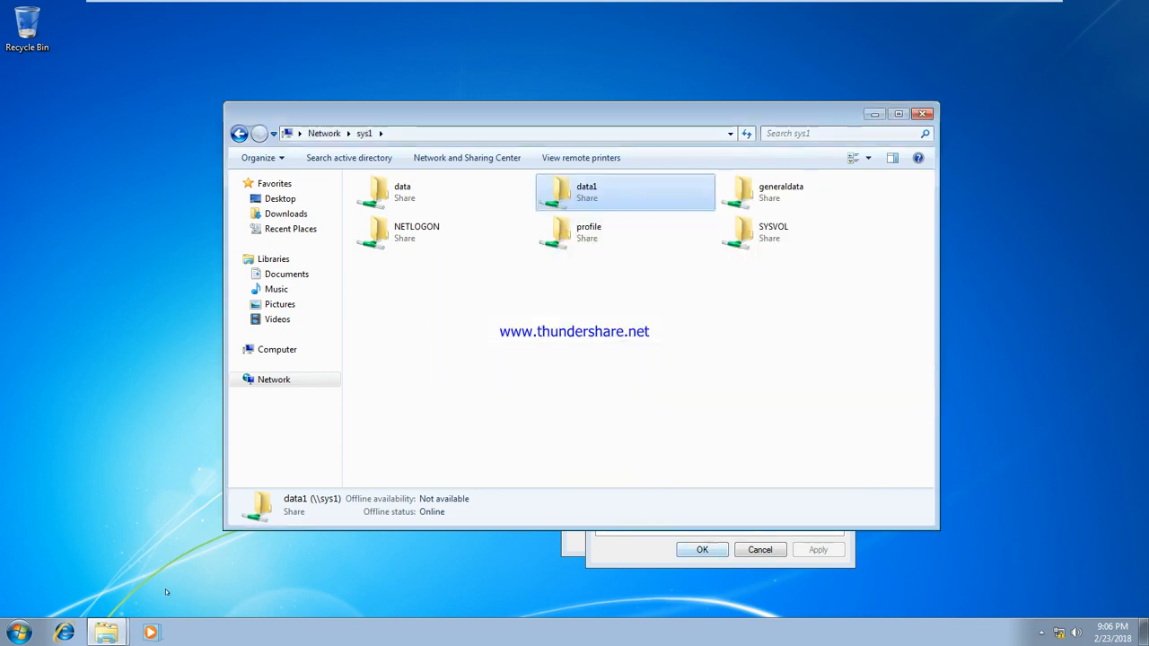
# Step: Log off the current u4 session from the Start menu's Shut down options
pyautogui.click(20, 633)
pyautogui.click(250, 595)
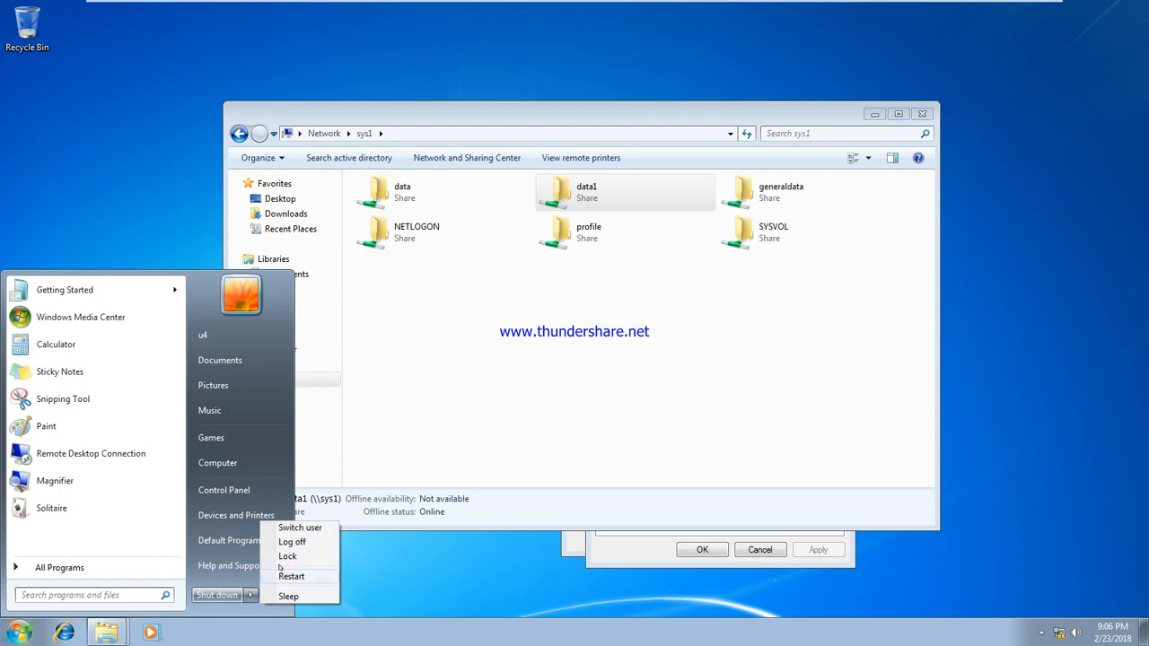
pyautogui.click(289, 542)
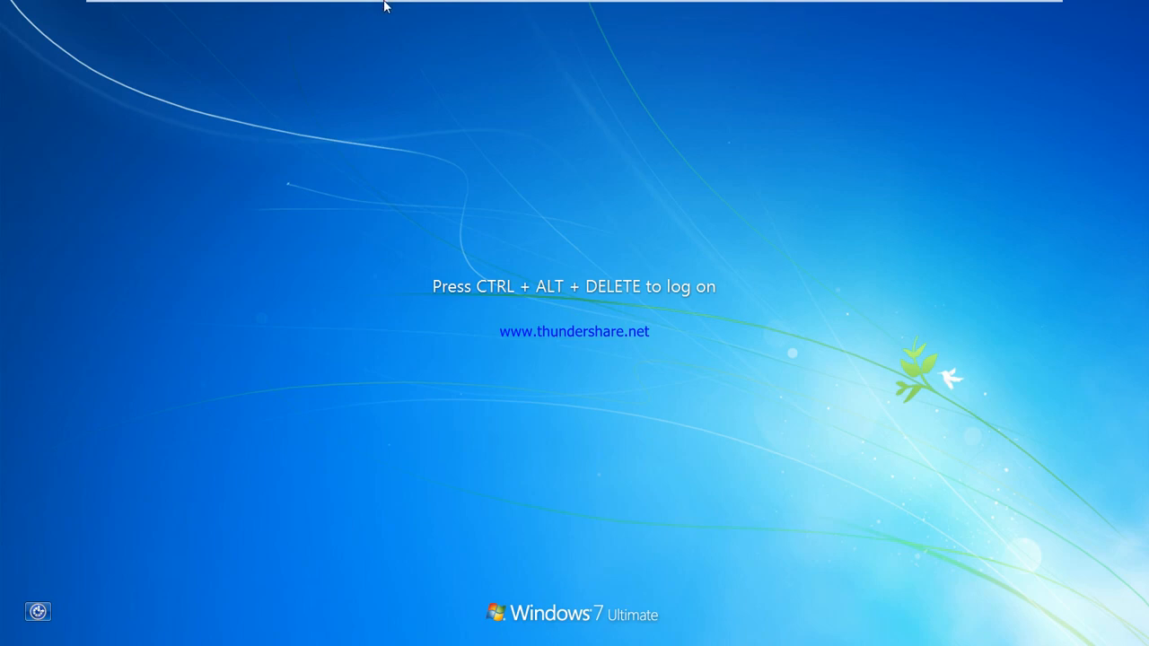
# Step: Sign back in to the domain as u5 via Ctrl+Alt+Del, Switch User and Other User
pyautogui.moveTo(386, 3)
pyautogui.click(346, 10)
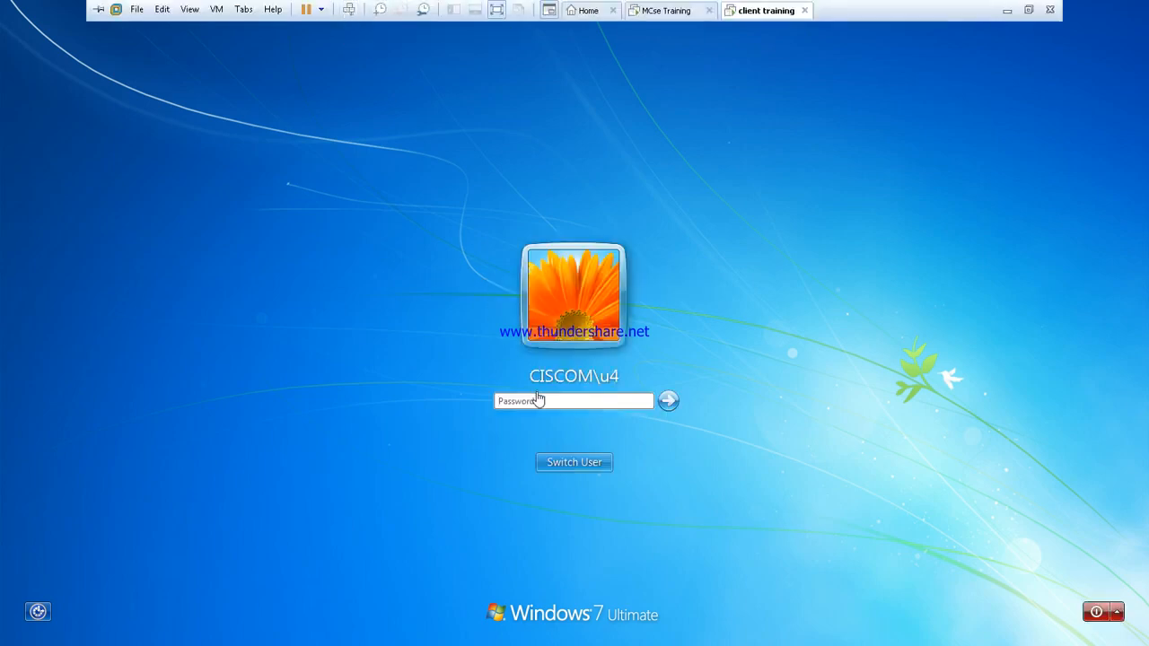
pyautogui.click(574, 461)
pyautogui.click(639, 363)
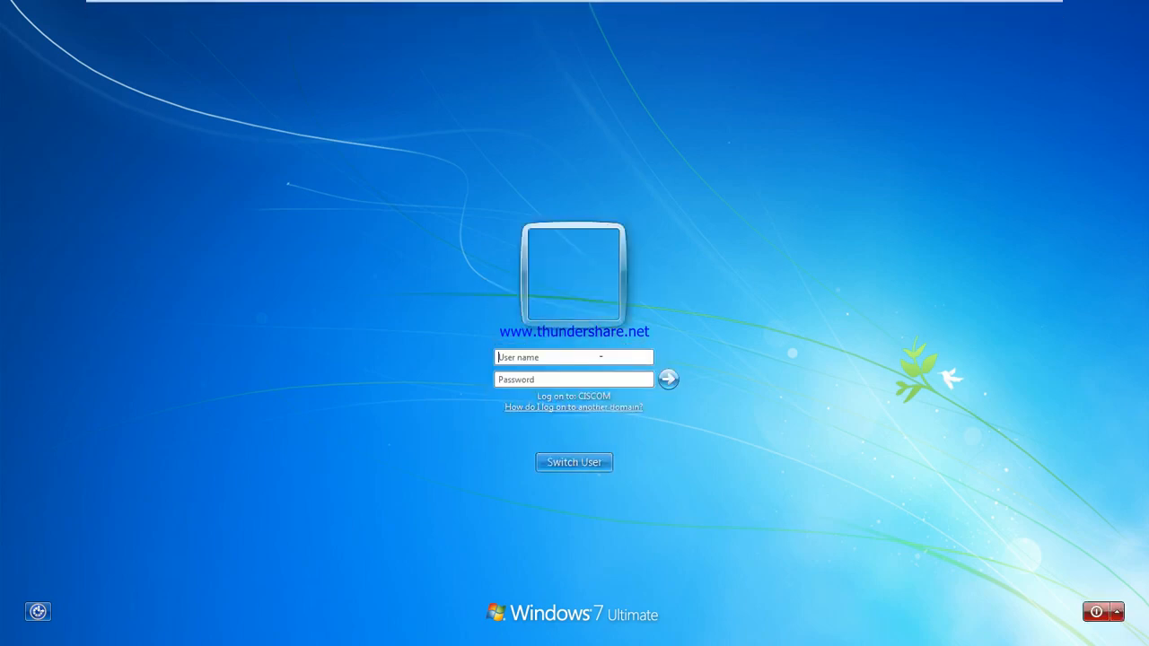
pyautogui.write('u5')
pyautogui.press('Return')
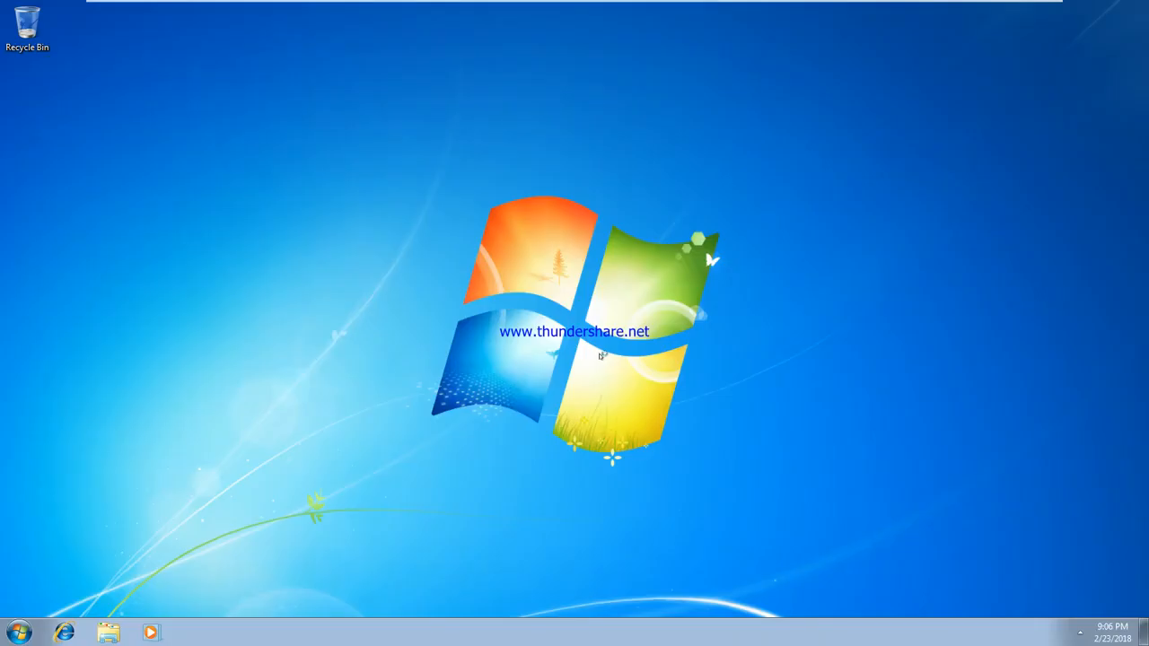
# Step: Open \\sys1 and start editing the data1 share's security permissions
pyautogui.press('super+r')
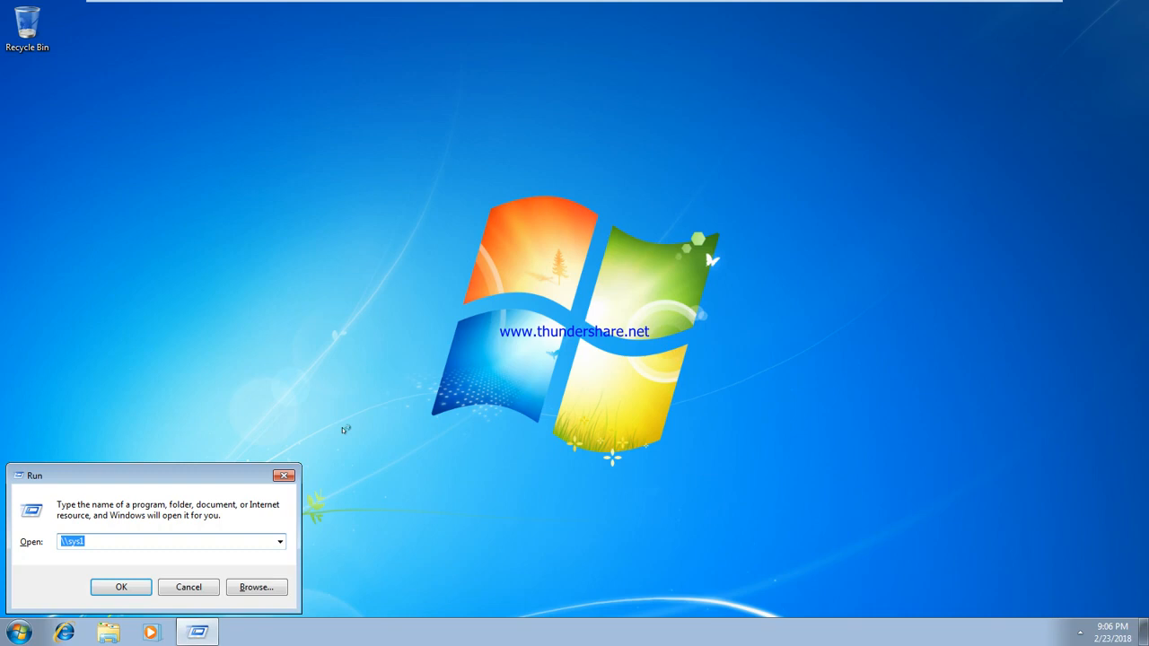
pyautogui.press('Return')
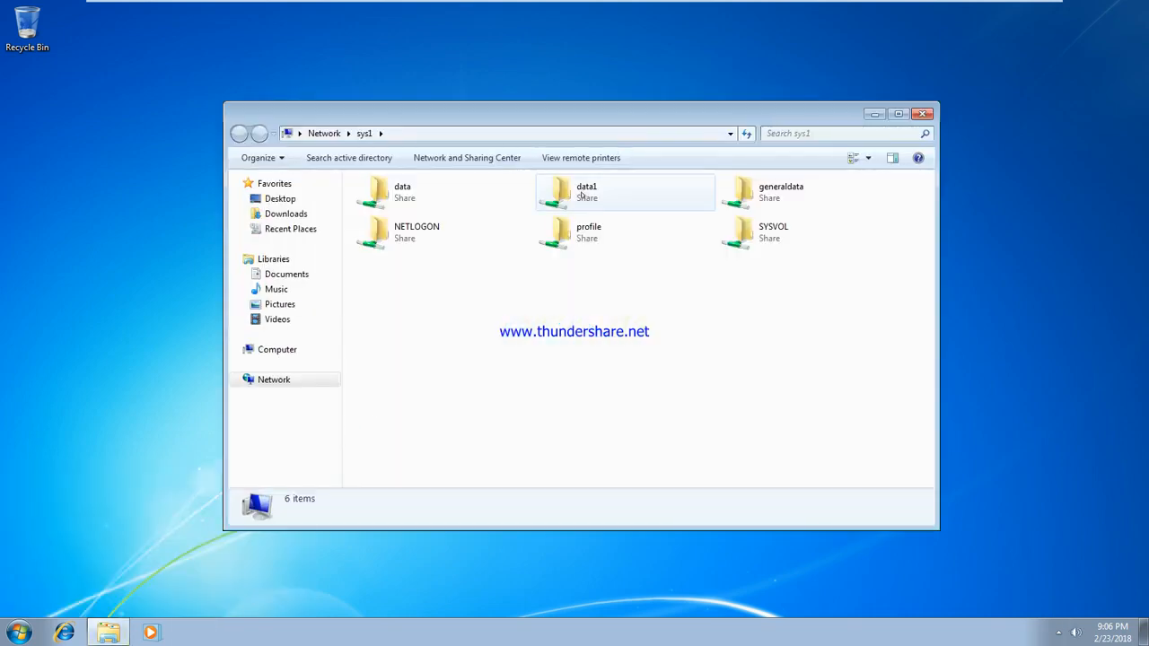
pyautogui.rightClick(582, 197)
pyautogui.click(734, 338)
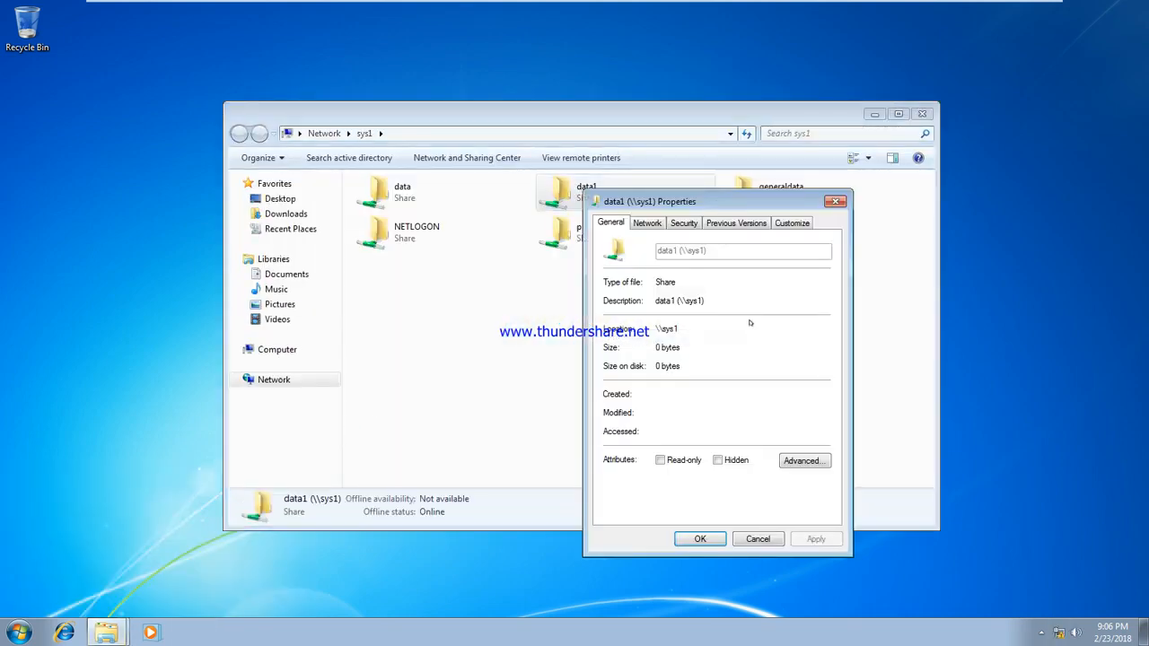
pyautogui.click(685, 225)
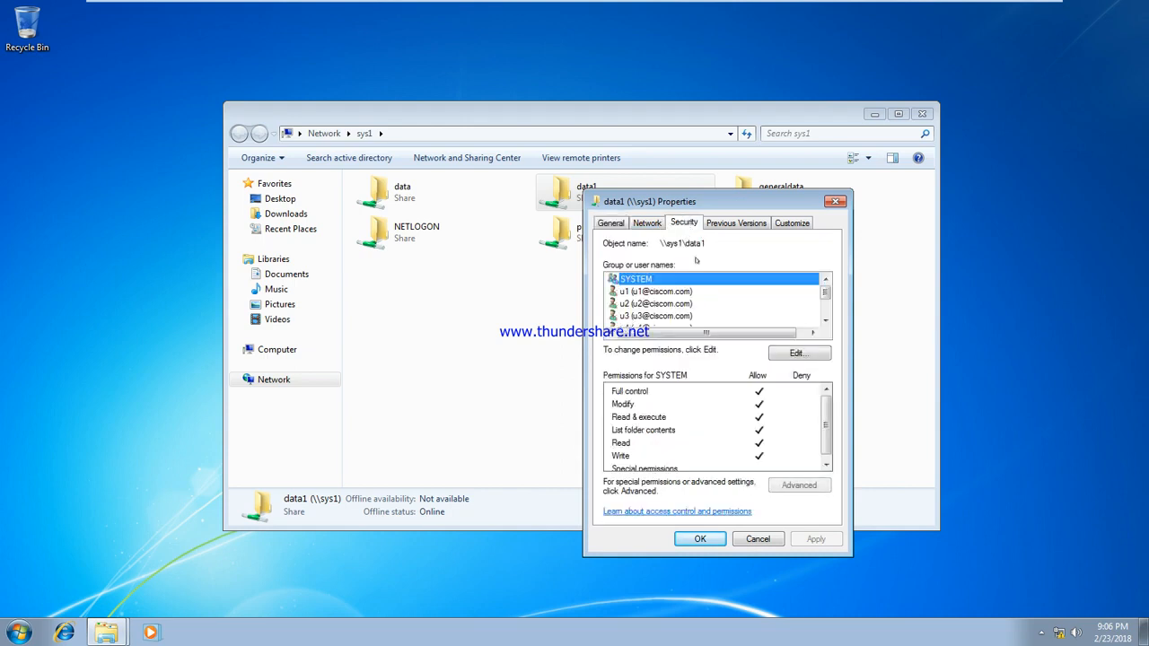
pyautogui.click(795, 354)
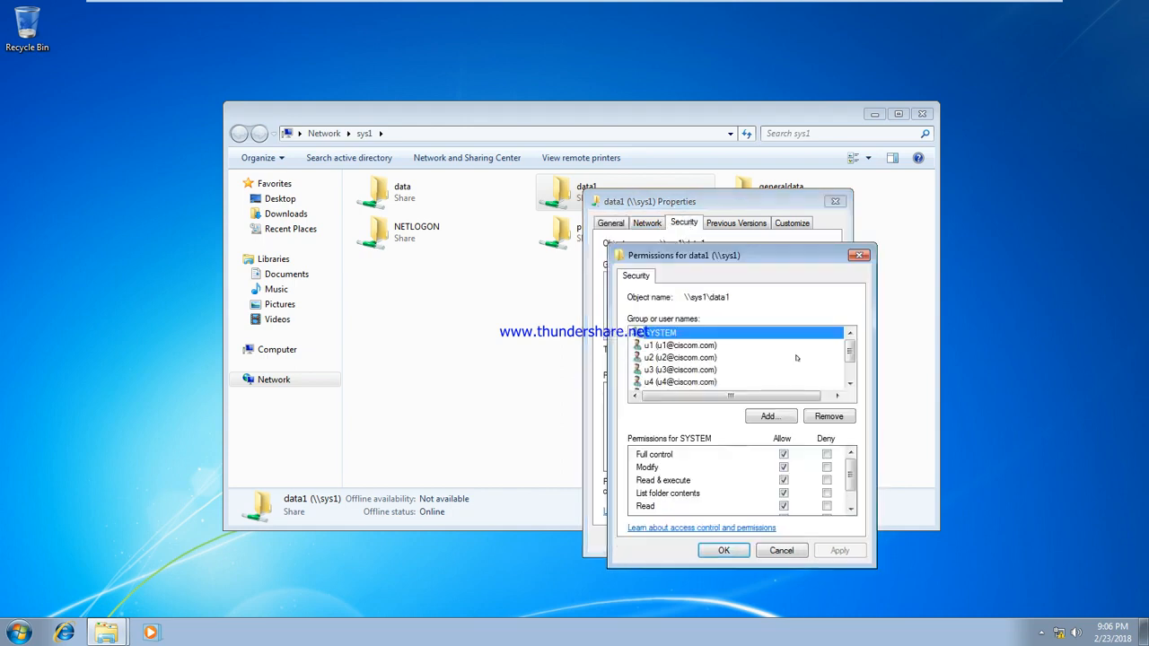
# Step: Add u7 to data1's permissions with default read rights, apply, and close the dialogs
pyautogui.click(769, 418)
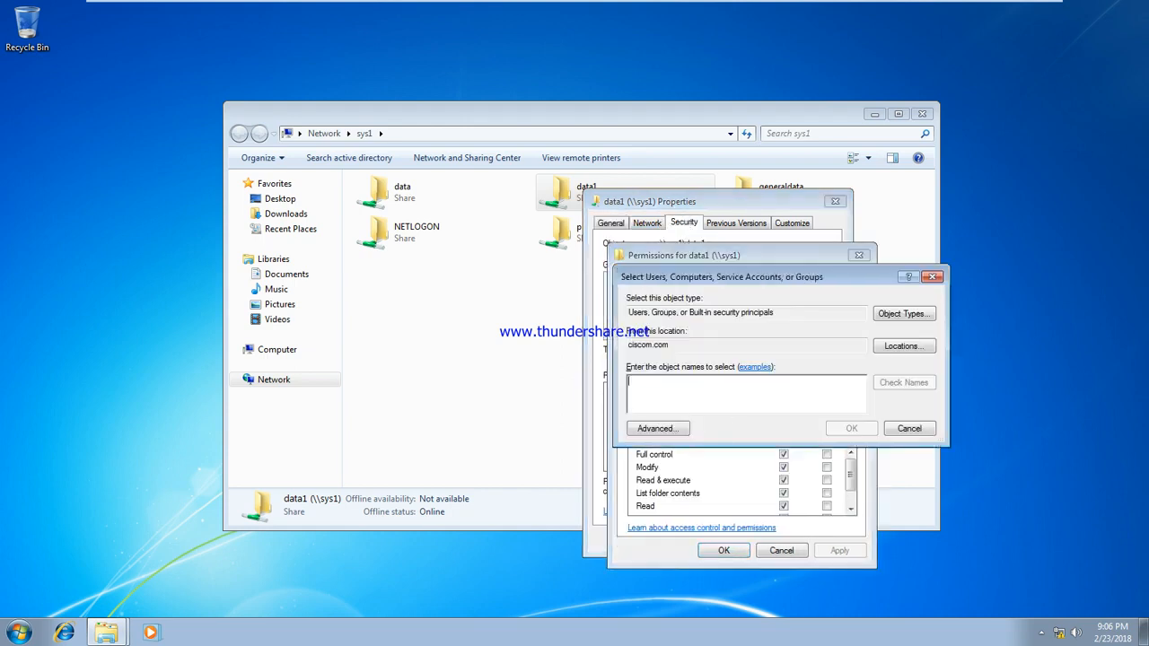
pyautogui.write('u7')
pyautogui.click(924, 382)
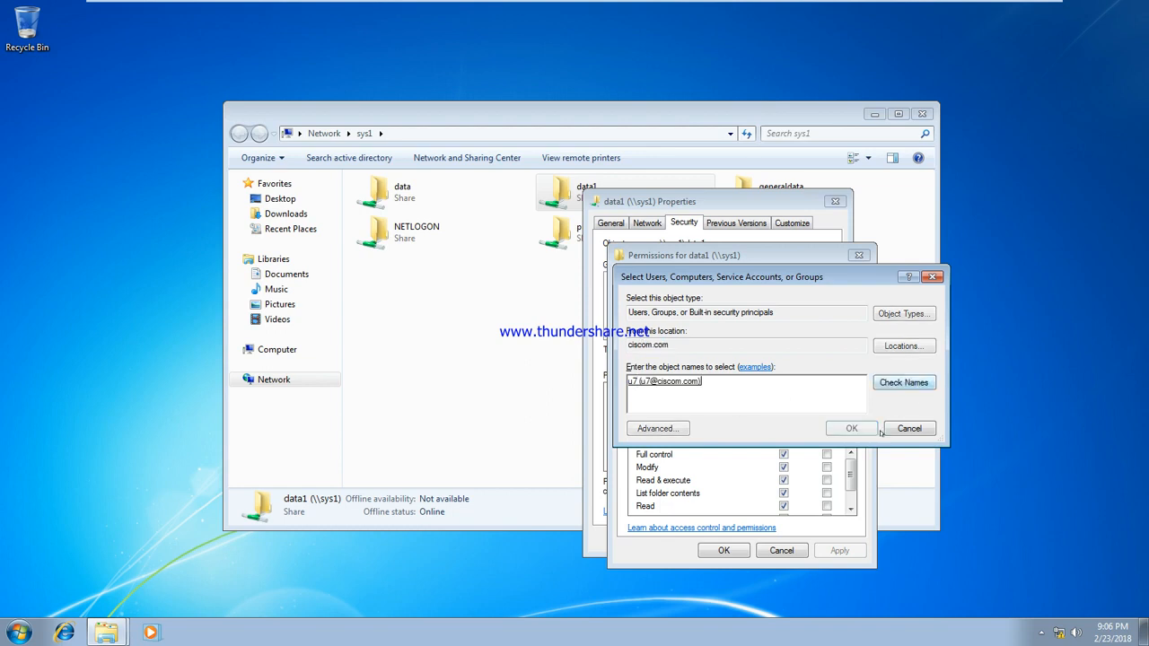
pyautogui.click(851, 428)
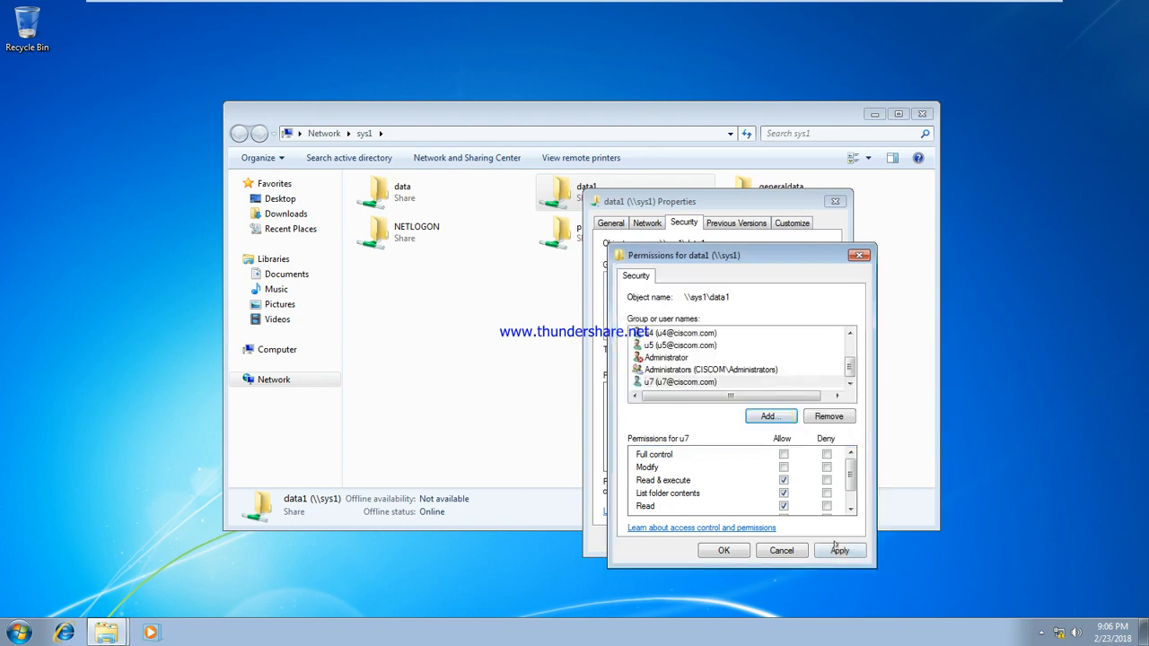
pyautogui.click(837, 549)
pyautogui.click(707, 550)
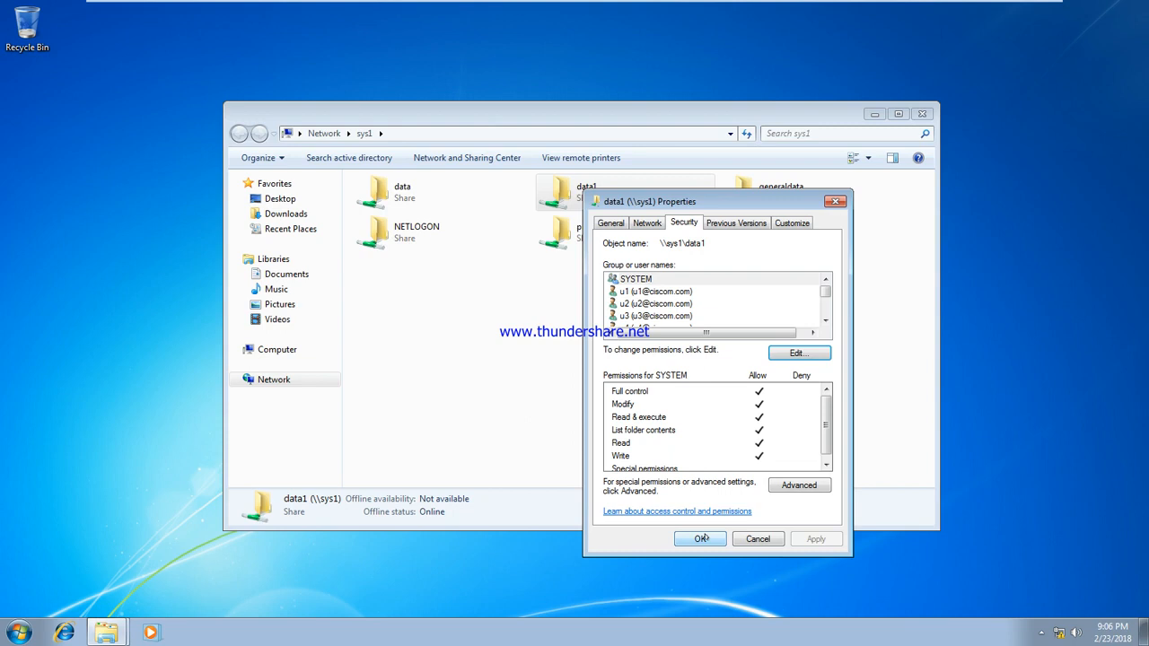
pyautogui.click(700, 539)
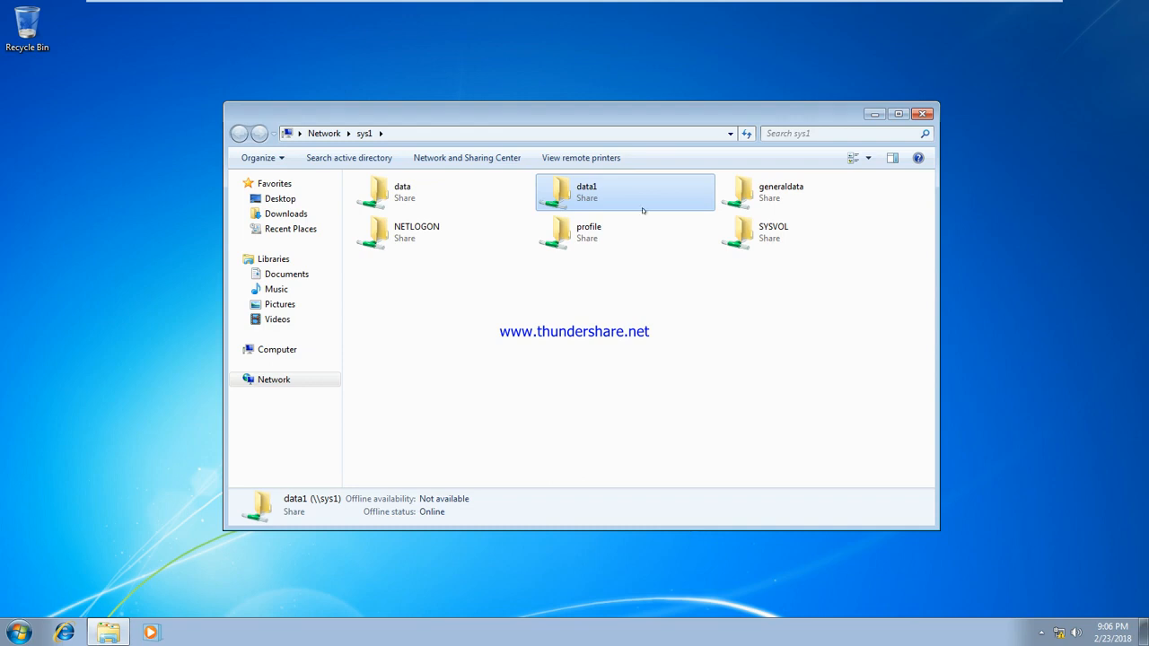
# Step: Close the sys1 share window and refresh the desktop twice
pyautogui.click(921, 115)
pyautogui.rightClick(258, 135)
pyautogui.click(293, 172)
pyautogui.rightClick(222, 126)
pyautogui.click(252, 169)
# Step: Switch to the MCse Training VM and add a 'Group' line to the Notepad notes
pyautogui.moveTo(544, 28)
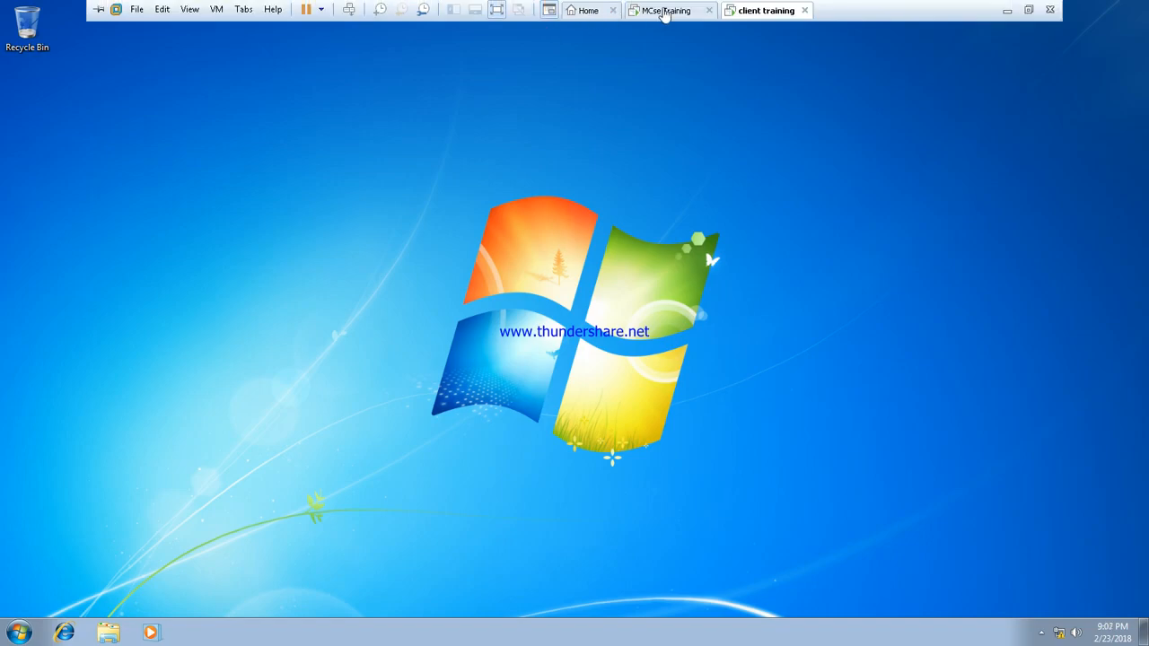
pyautogui.click(664, 11)
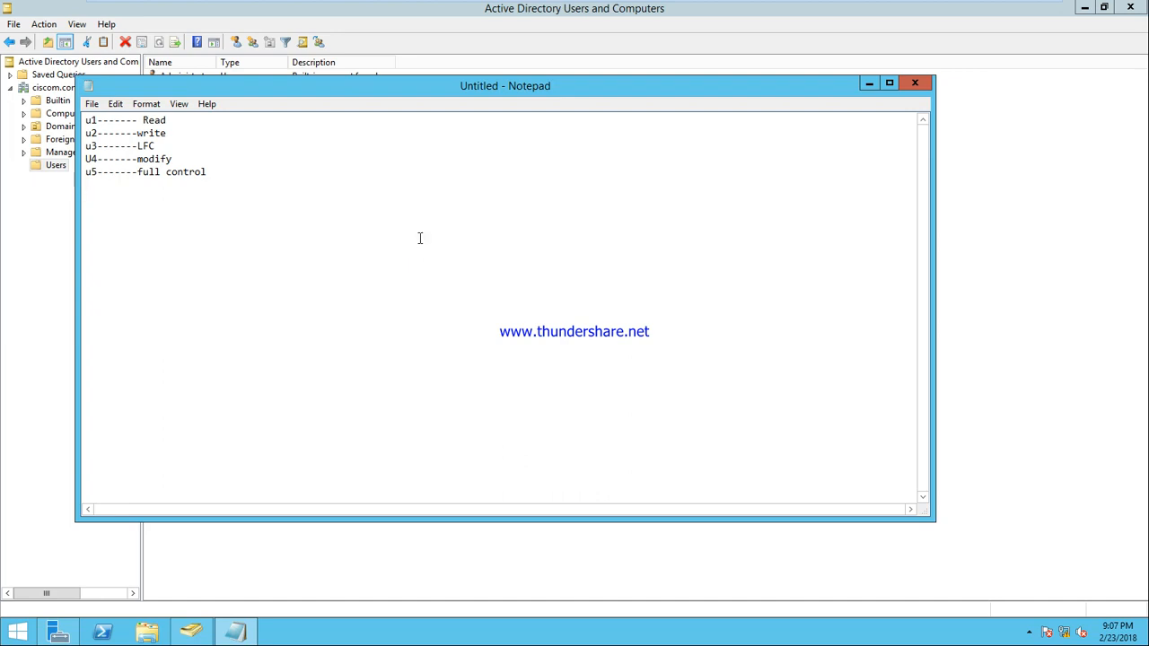
pyautogui.write('Group')
pyautogui.press('Return')
# Step: Bring Active Directory Users and Computers forward and open the Users container's New menu
pyautogui.click(1008, 405)
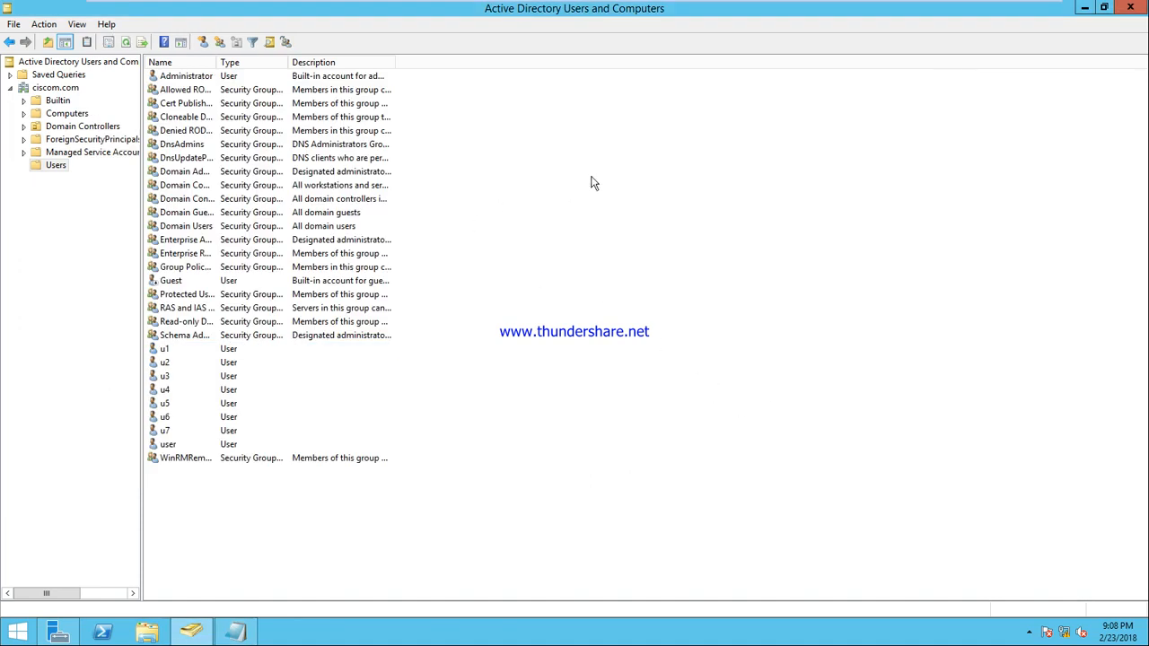
pyautogui.rightClick(588, 141)
pyautogui.moveTo(654, 183)
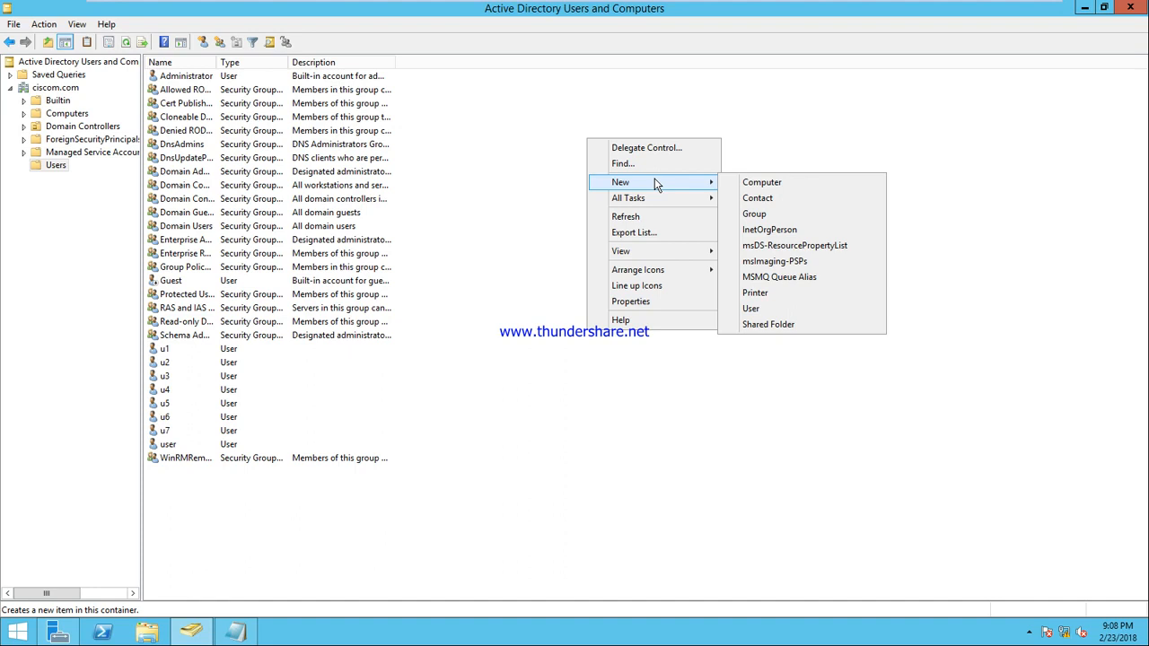
# Step: Create a group named 'generalgroup', keeping Global scope and Security type
pyautogui.click(779, 212)
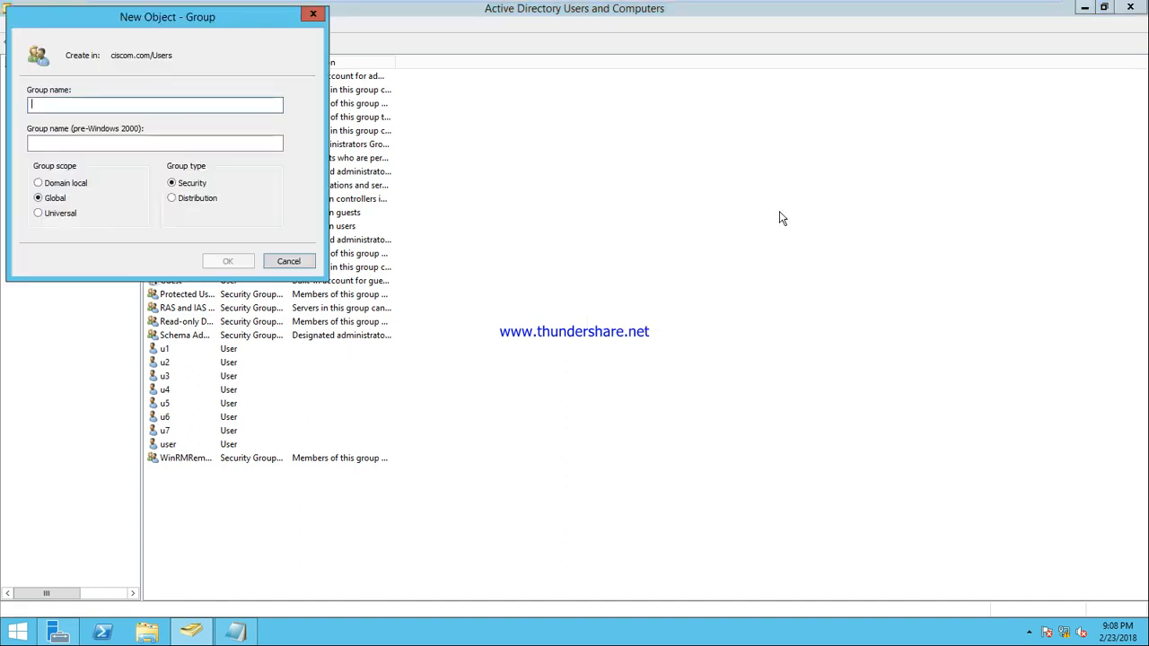
pyautogui.write('general')
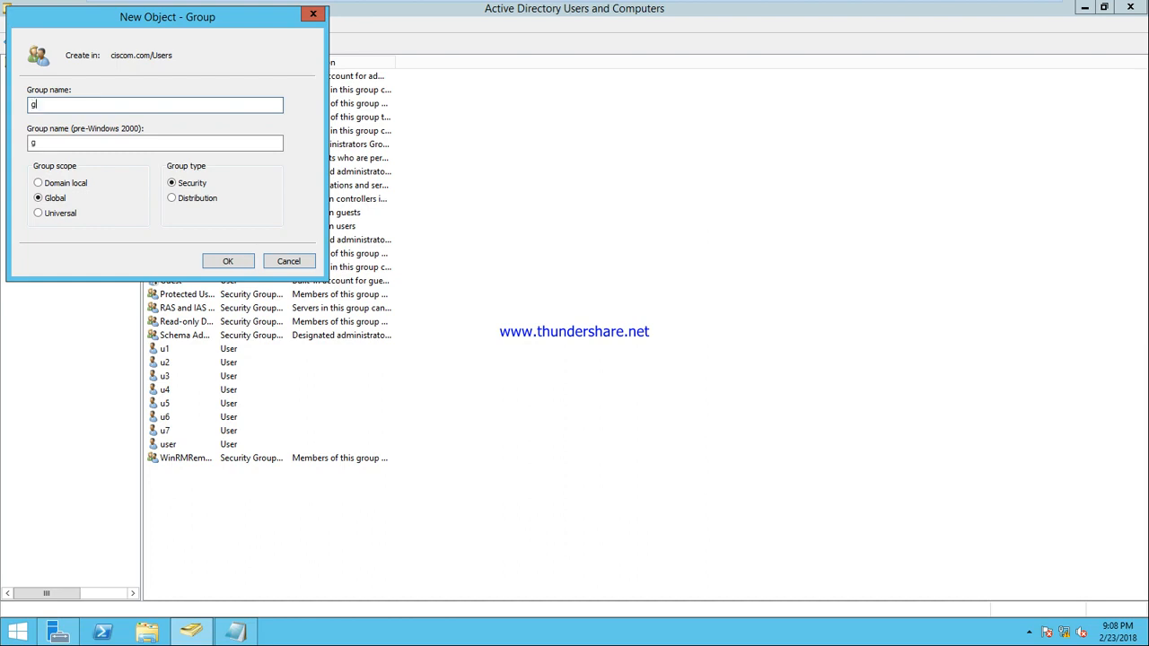
pyautogui.write('group')
pyautogui.press('Return')
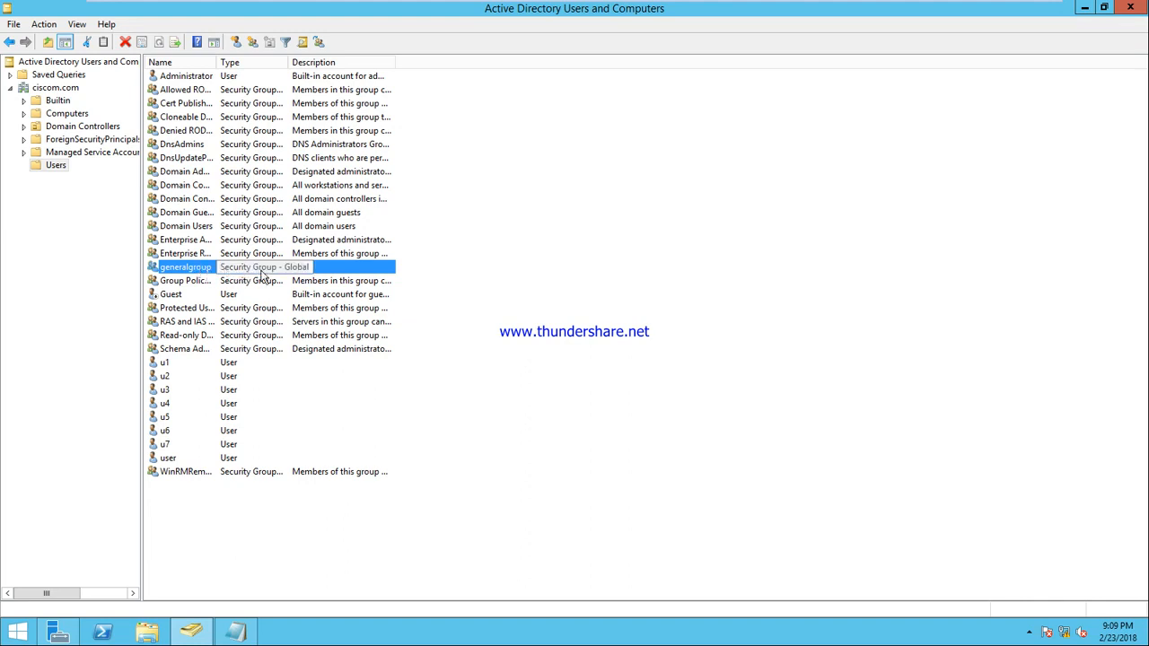
pyautogui.rightClick(498, 119)
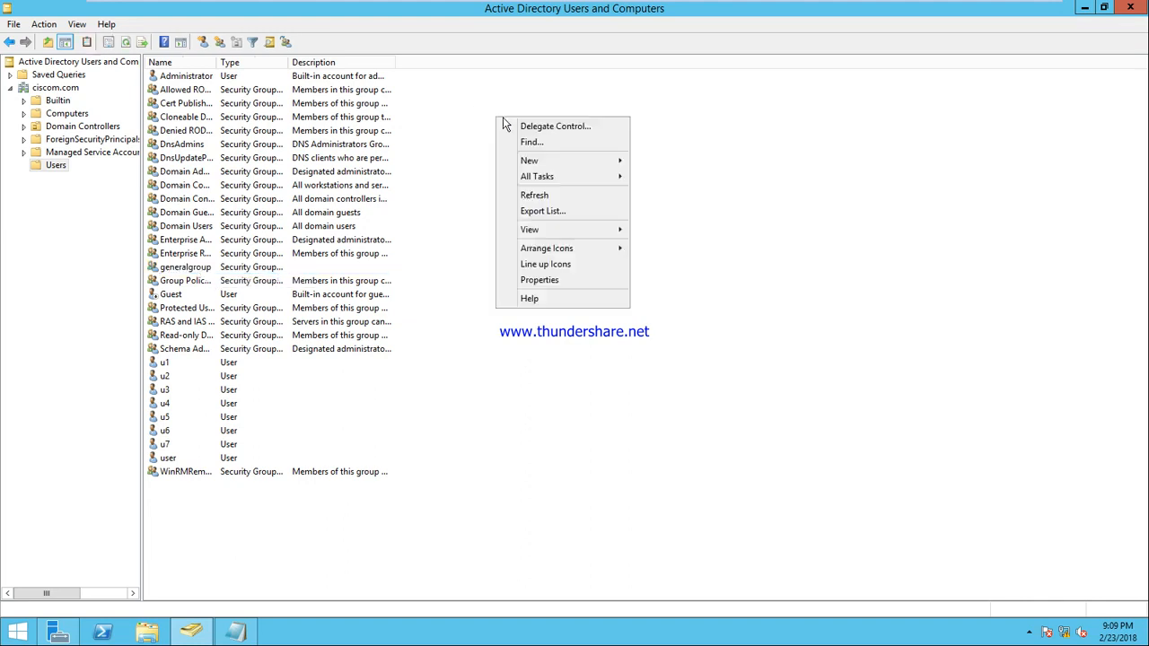
pyautogui.moveTo(615, 162)
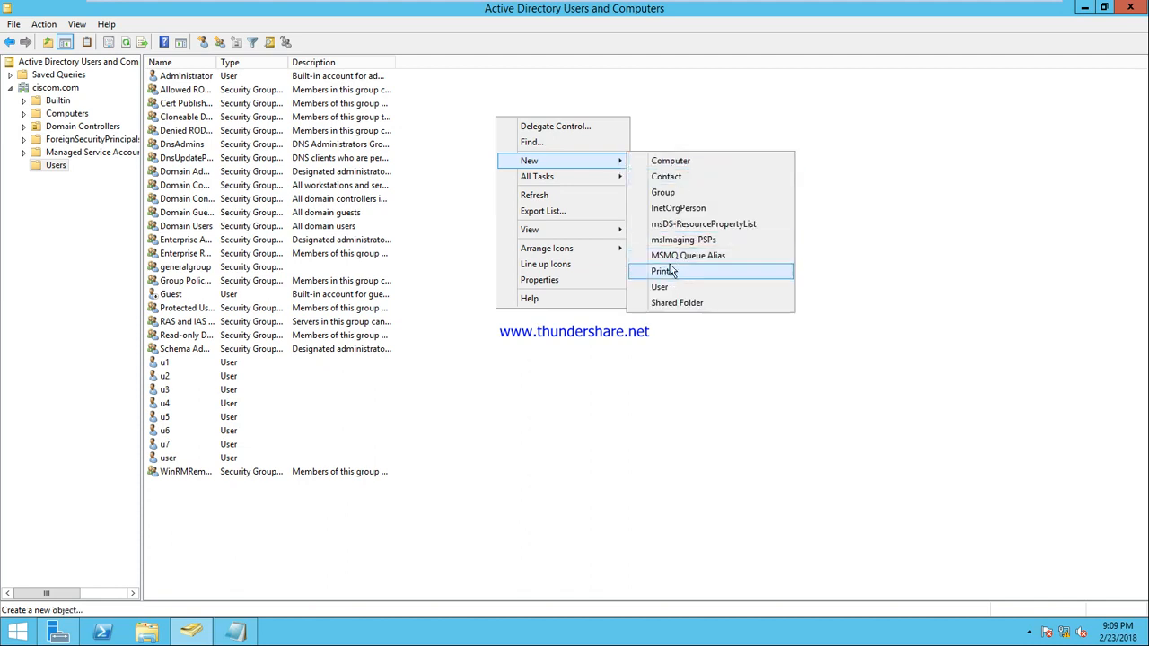
pyautogui.click(675, 193)
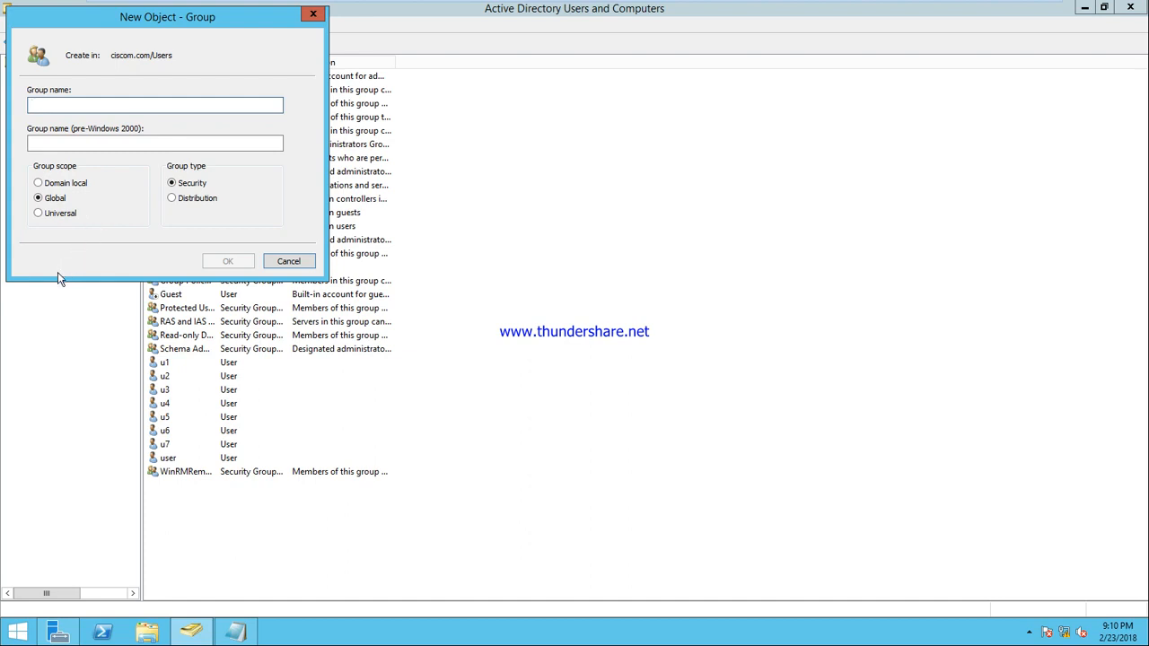
pyautogui.click(302, 266)
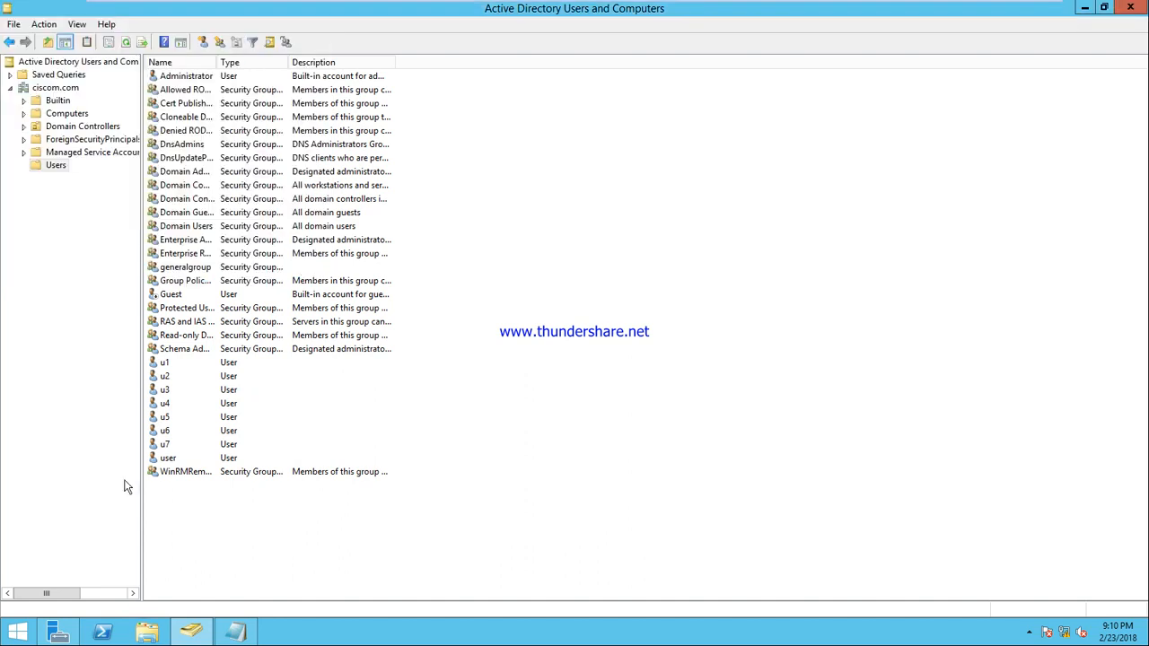
pyautogui.rightClick(164, 364)
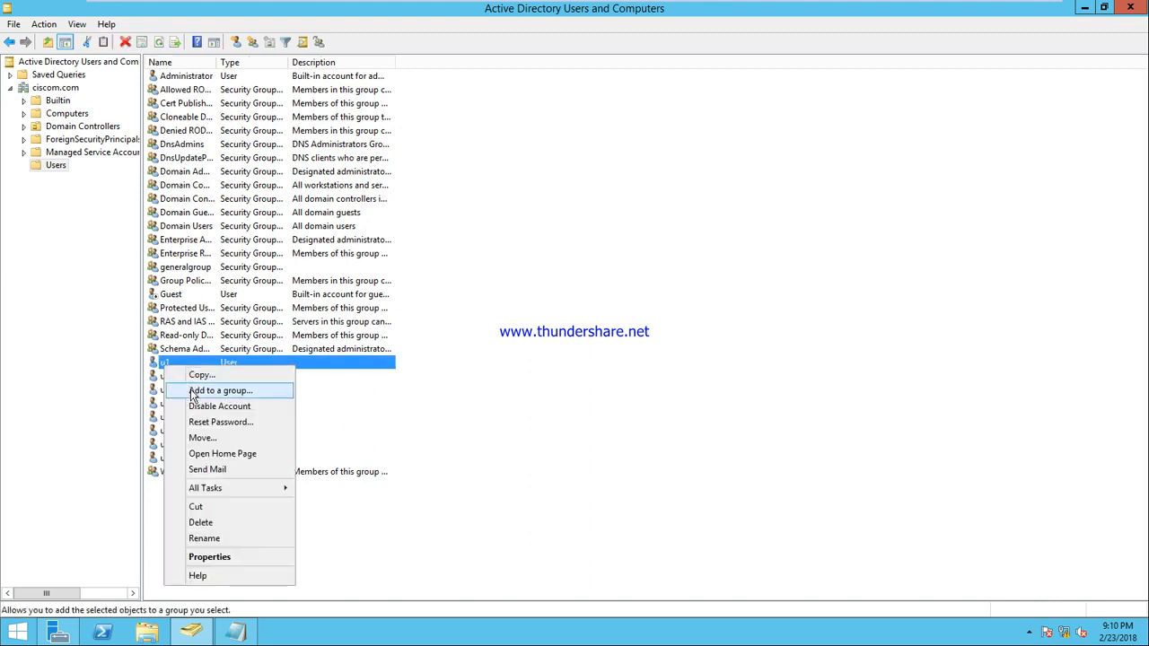
pyautogui.click(190, 391)
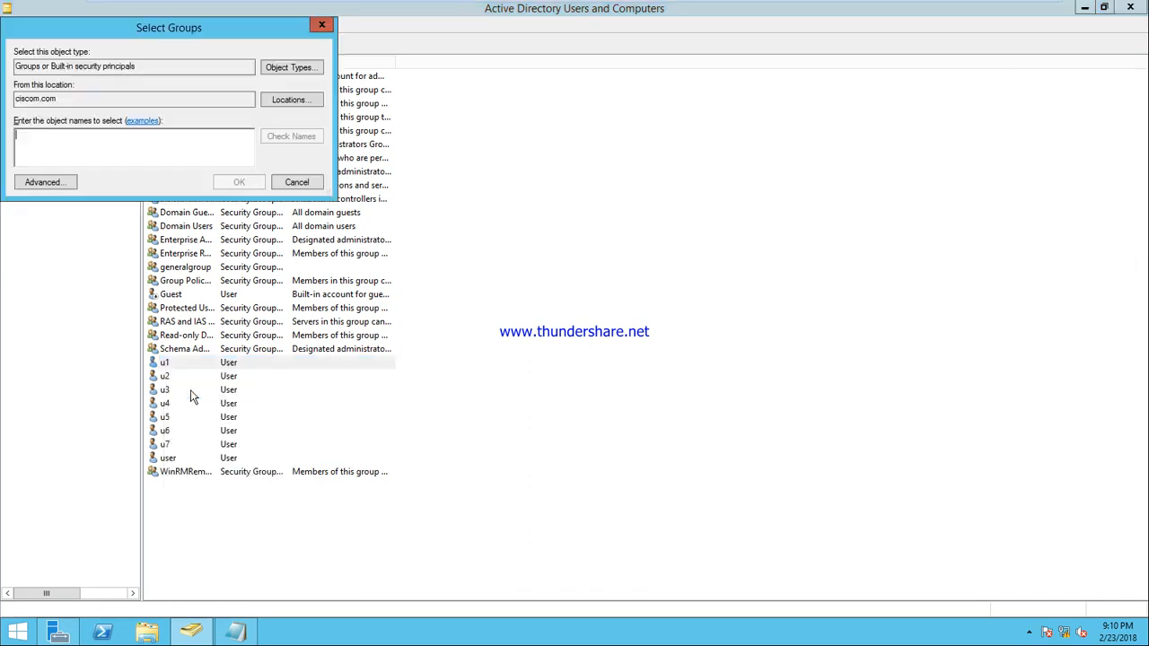
pyautogui.write('general')
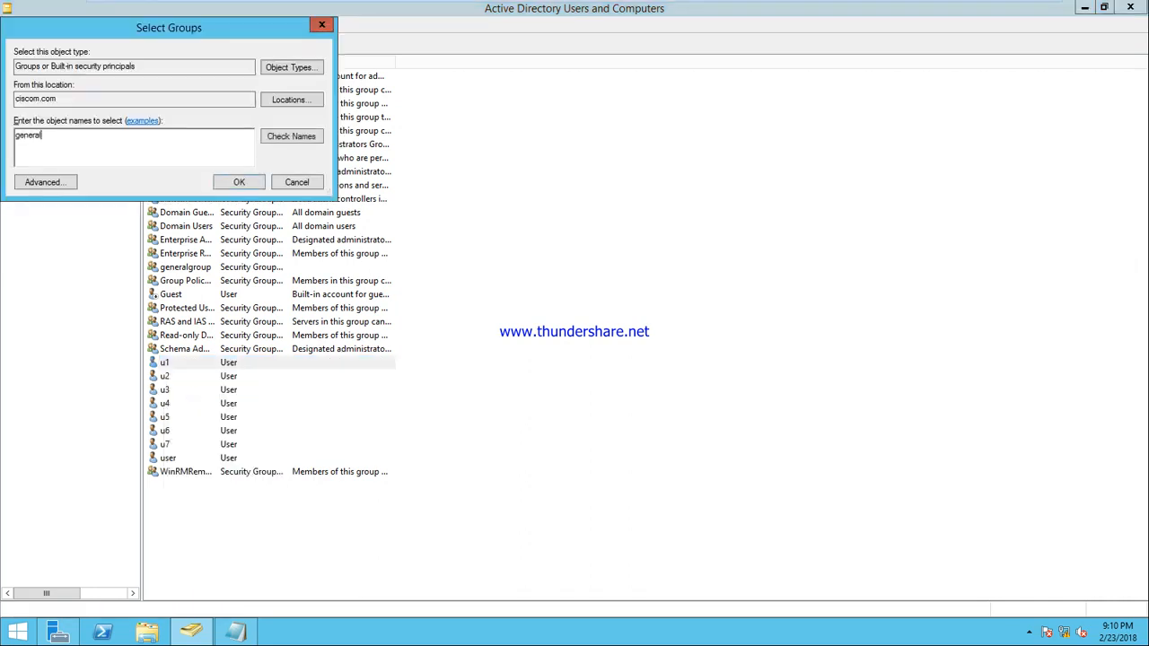
pyautogui.click(293, 137)
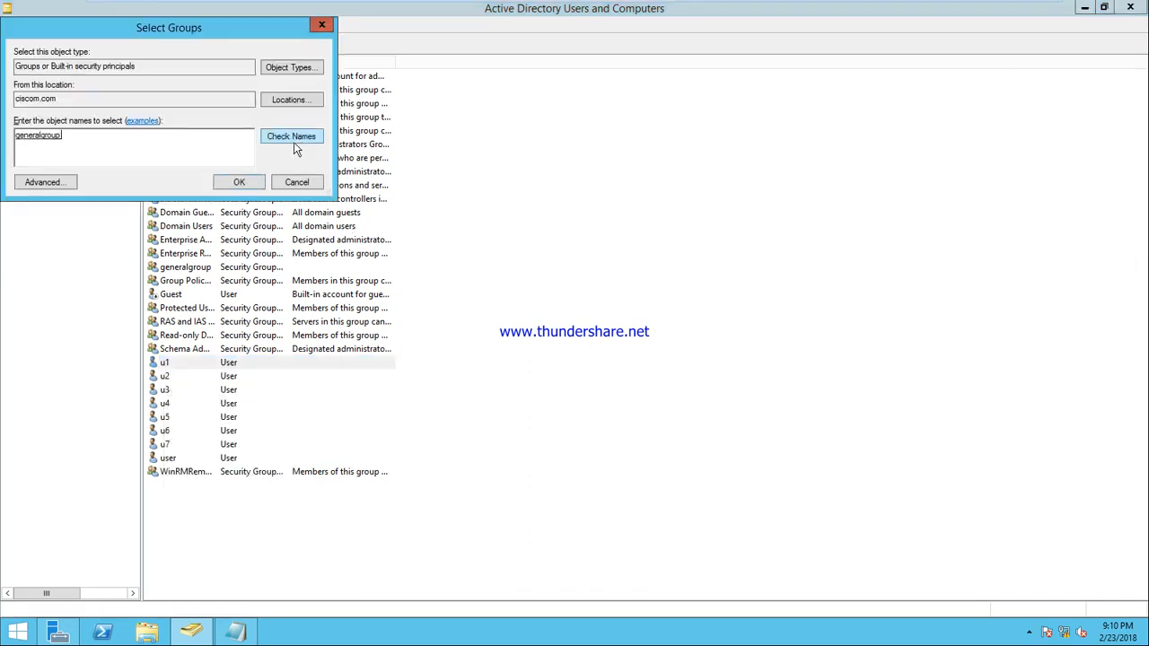
pyautogui.click(239, 184)
pyautogui.click(671, 372)
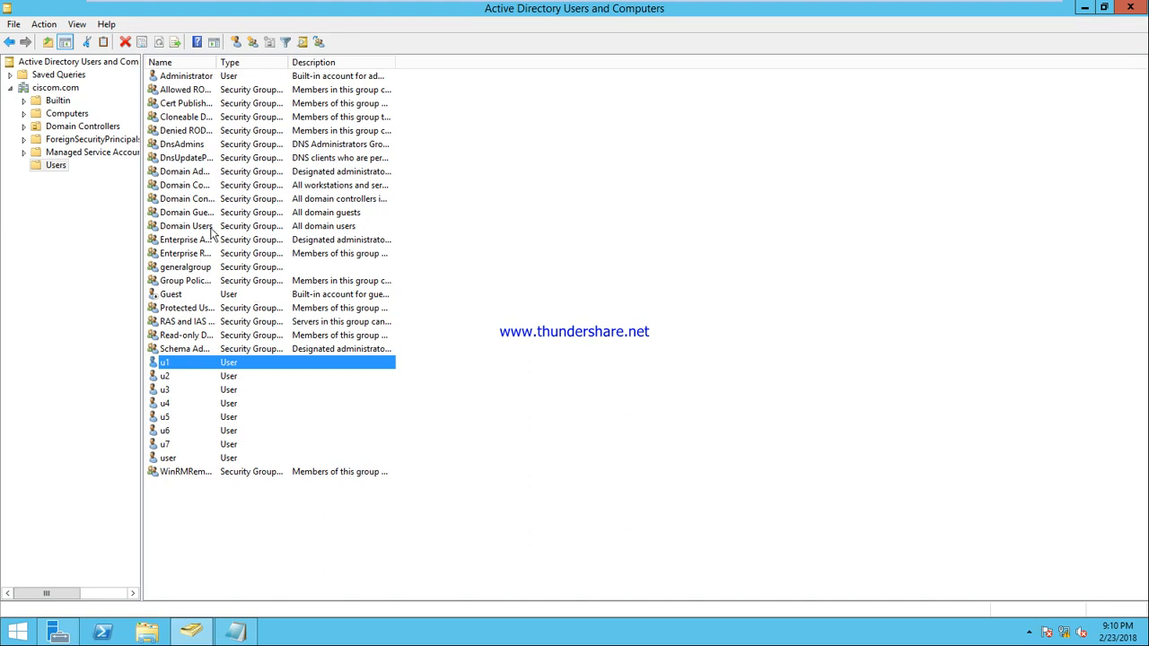
pyautogui.rightClick(189, 269)
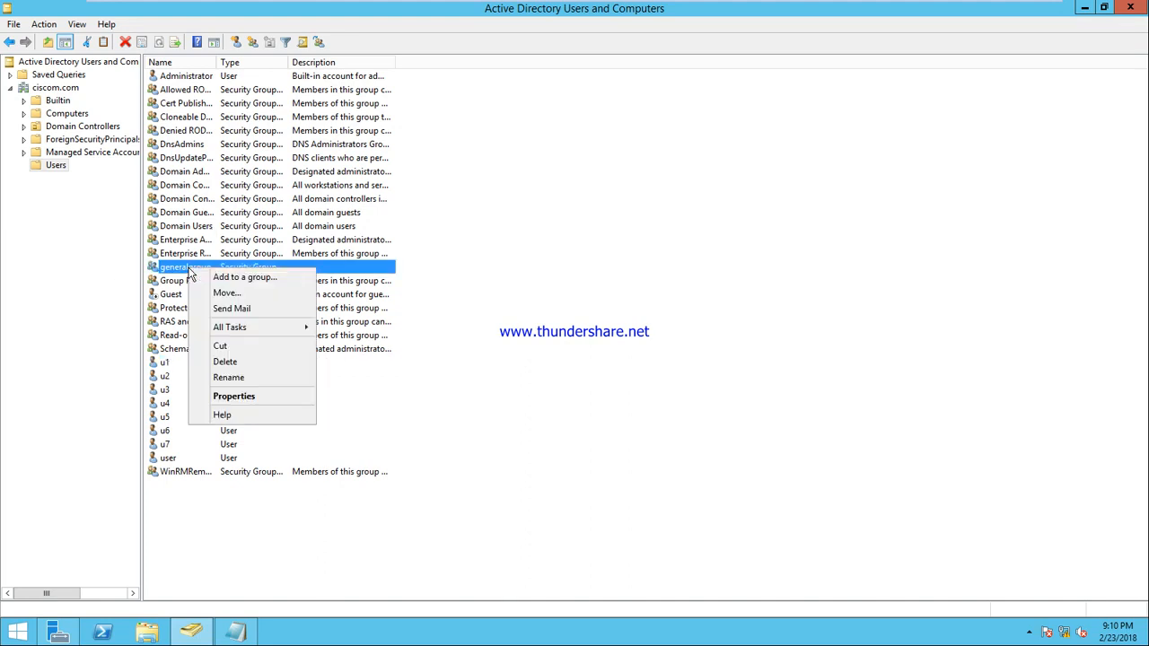
pyautogui.click(256, 394)
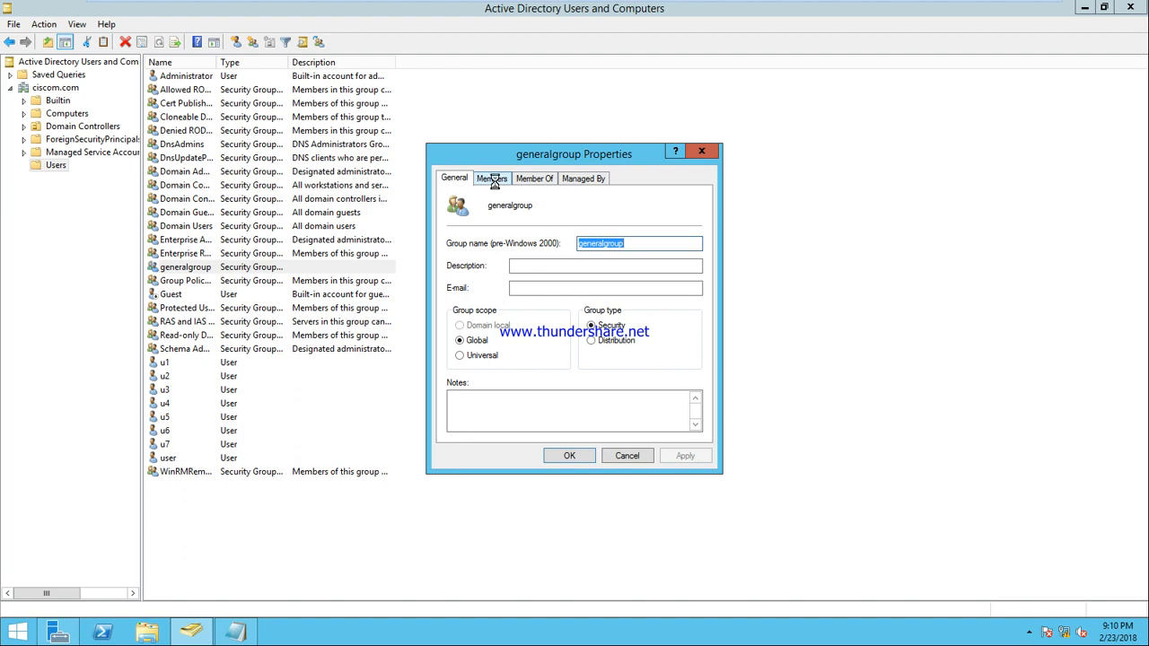
pyautogui.click(492, 179)
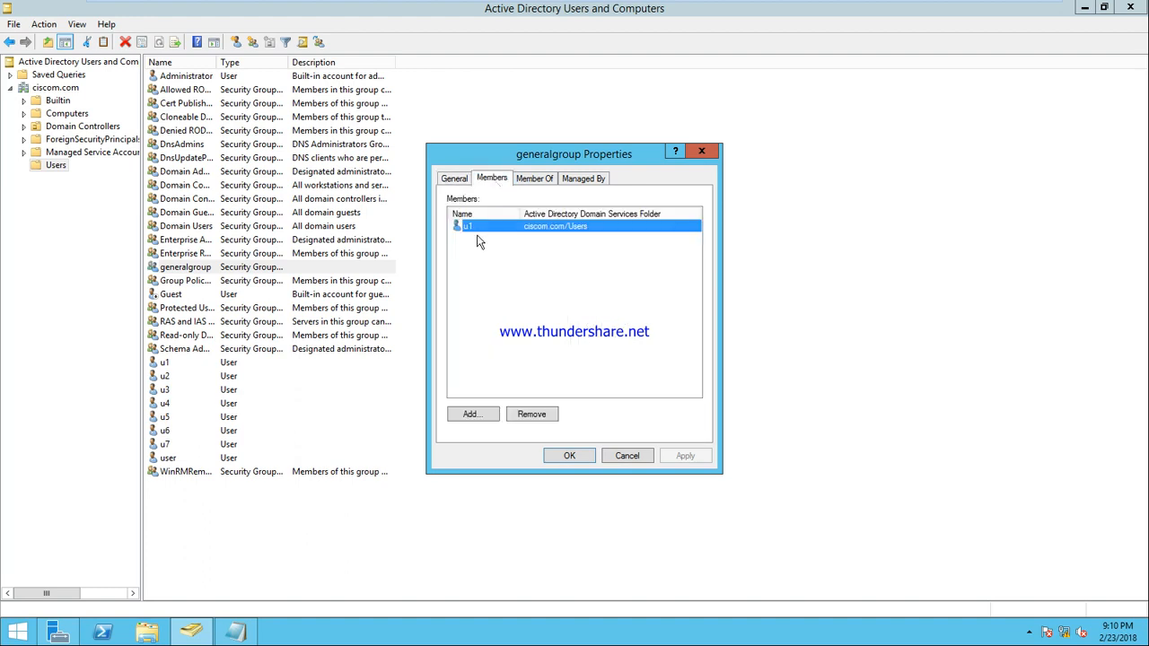
pyautogui.click(626, 454)
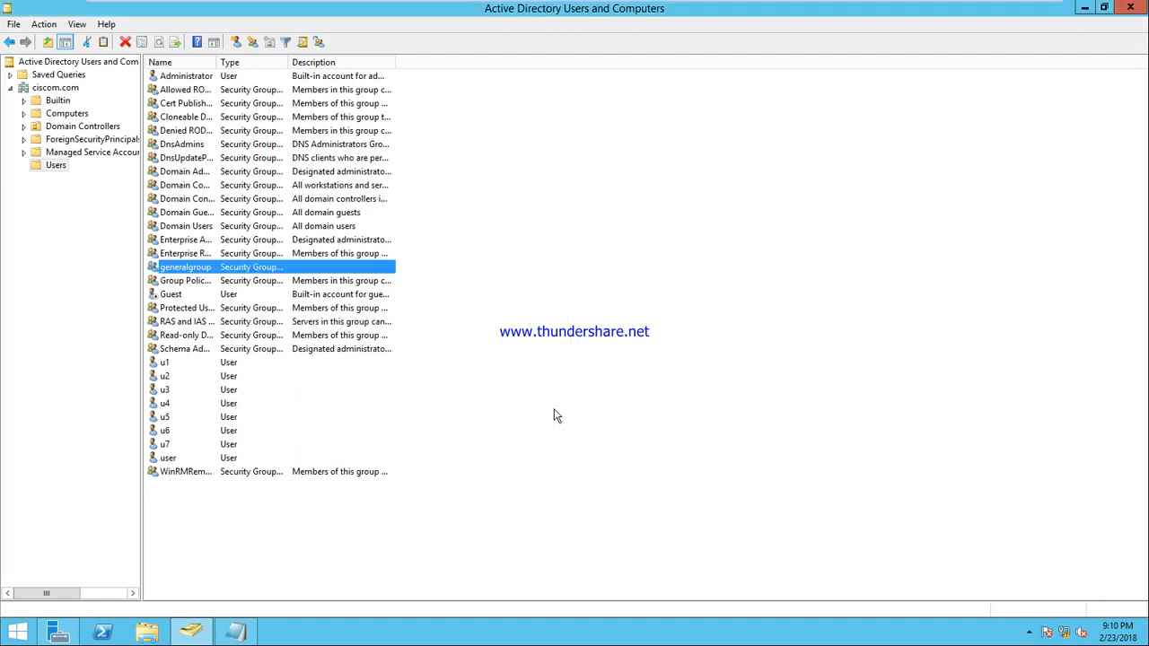
# Step: Select users u2 through u7 and add them all to generalgroup
pyautogui.keyDown('ctrl'); pyautogui.click(167, 378); pyautogui.keyUp('ctrl')
pyautogui.keyDown('ctrl'); pyautogui.click(169, 391); pyautogui.keyUp('ctrl')
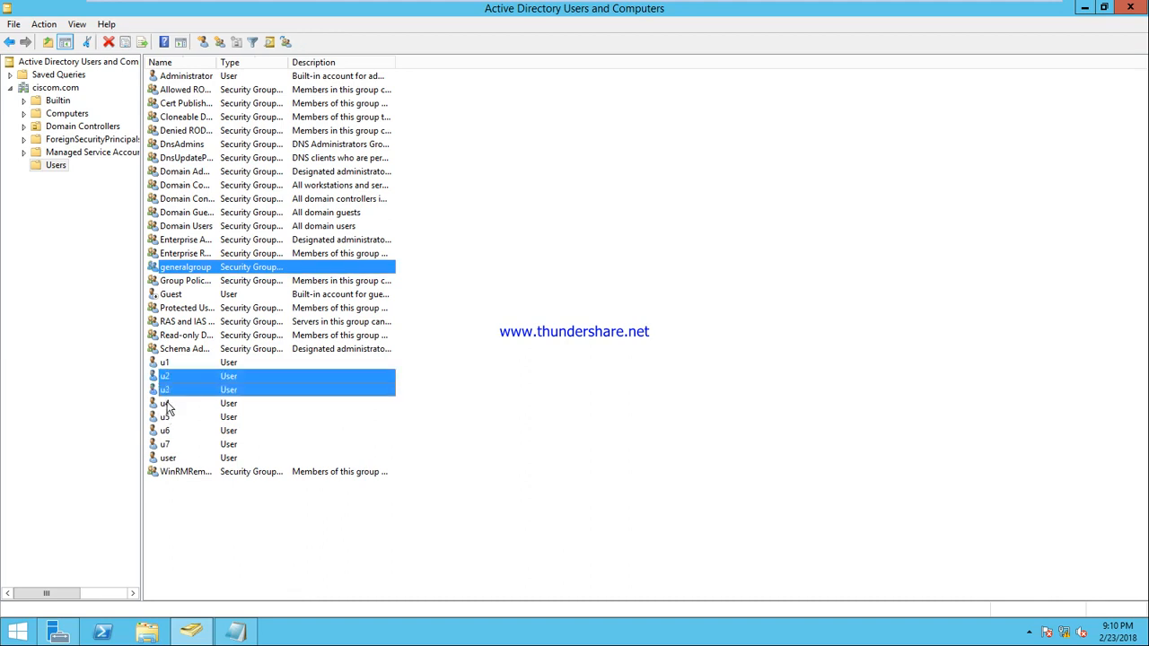
pyautogui.keyDown('ctrl'); pyautogui.click(169, 405); pyautogui.keyUp('ctrl')
pyautogui.keyDown('ctrl'); pyautogui.click(169, 418); pyautogui.keyUp('ctrl')
pyautogui.keyDown('ctrl'); pyautogui.click(169, 431); pyautogui.keyUp('ctrl')
pyautogui.keyDown('ctrl'); pyautogui.click(171, 445); pyautogui.keyUp('ctrl')
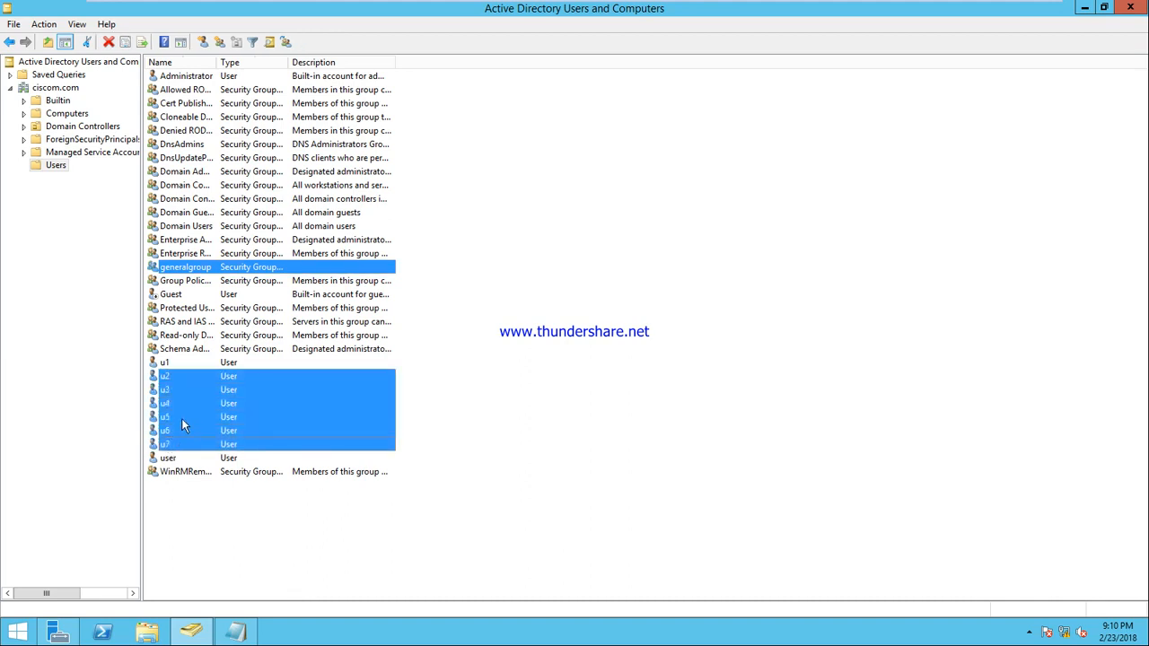
pyautogui.rightClick(179, 388)
pyautogui.click(233, 400)
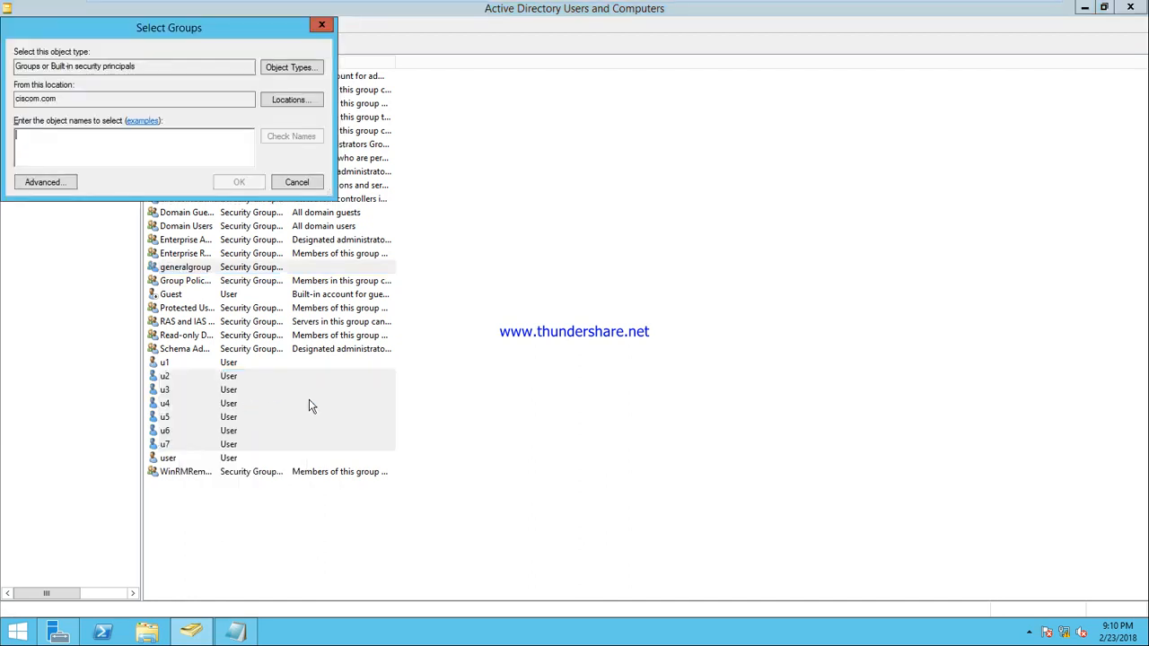
pyautogui.write('gene')
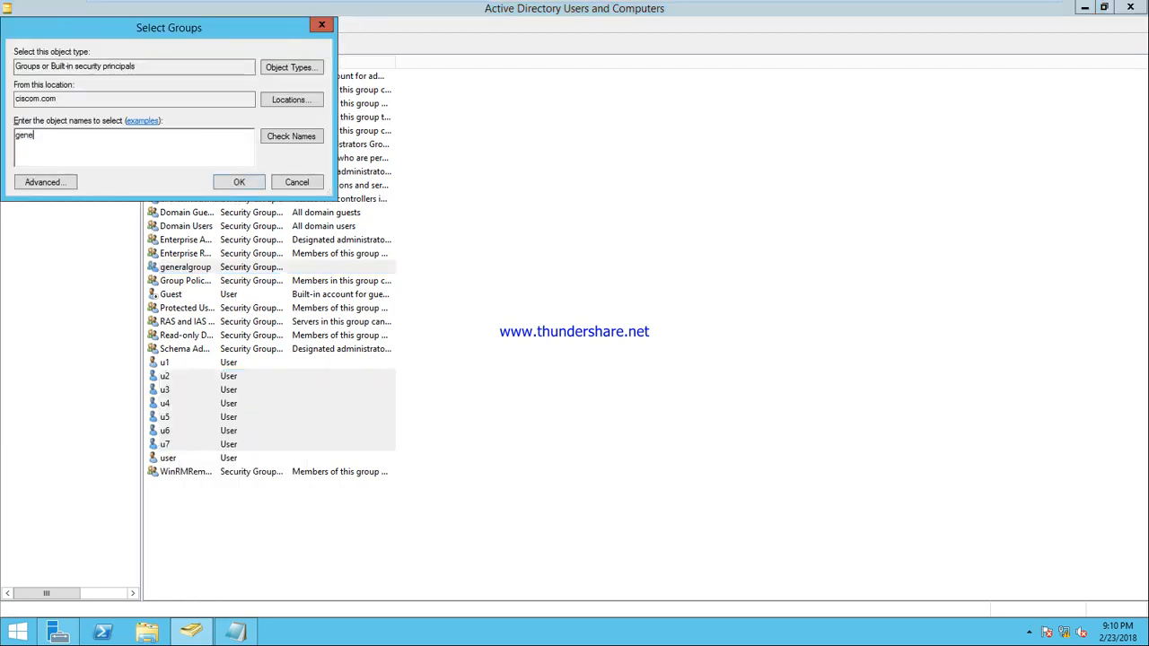
pyautogui.write('ral')
pyautogui.click(293, 135)
pyautogui.click(241, 181)
pyautogui.click(672, 368)
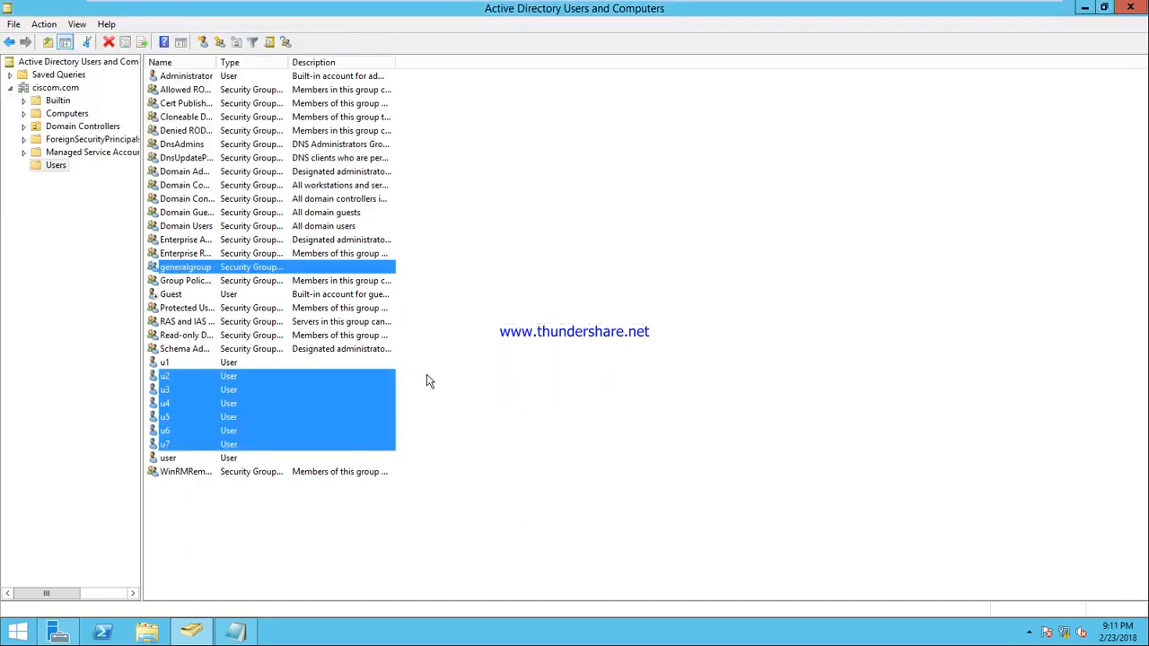
# Step: Remove generalgroup from its own Members list and apply the change
pyautogui.click(403, 332)
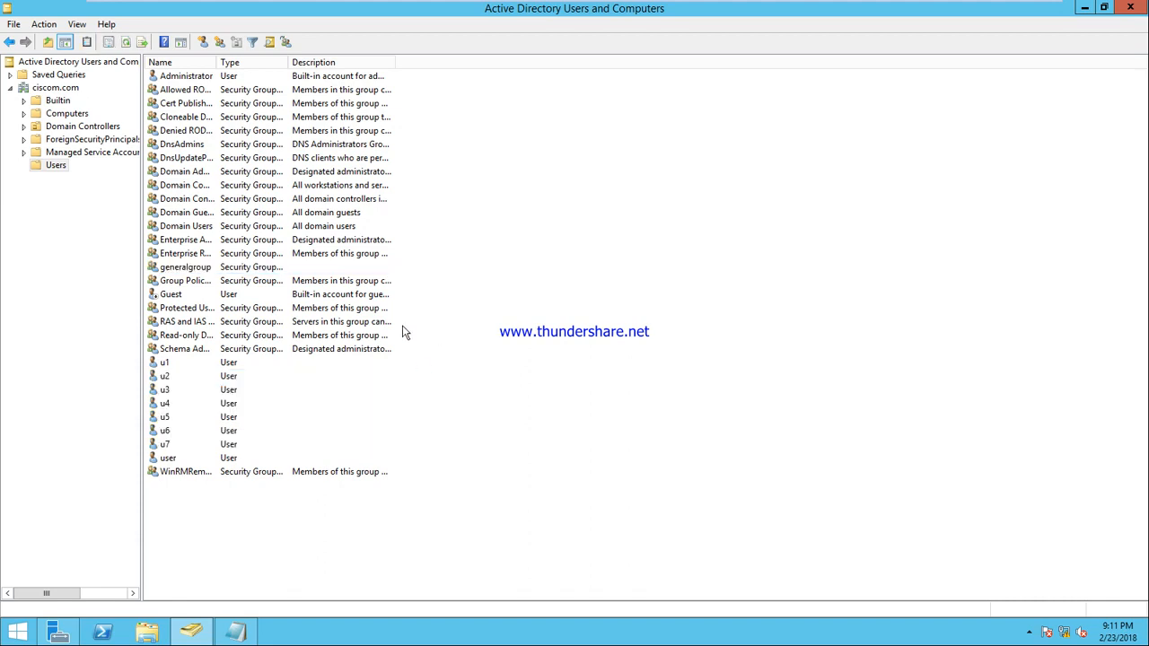
pyautogui.click(191, 269)
pyautogui.rightClick(191, 269)
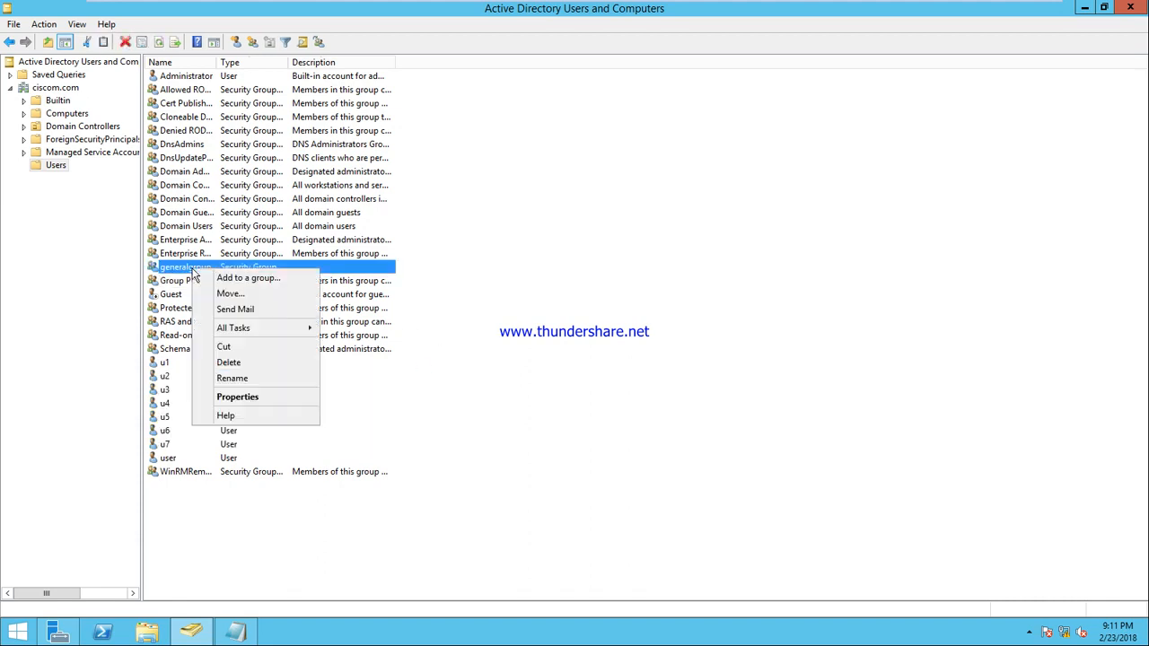
pyautogui.click(260, 399)
pyautogui.click(492, 178)
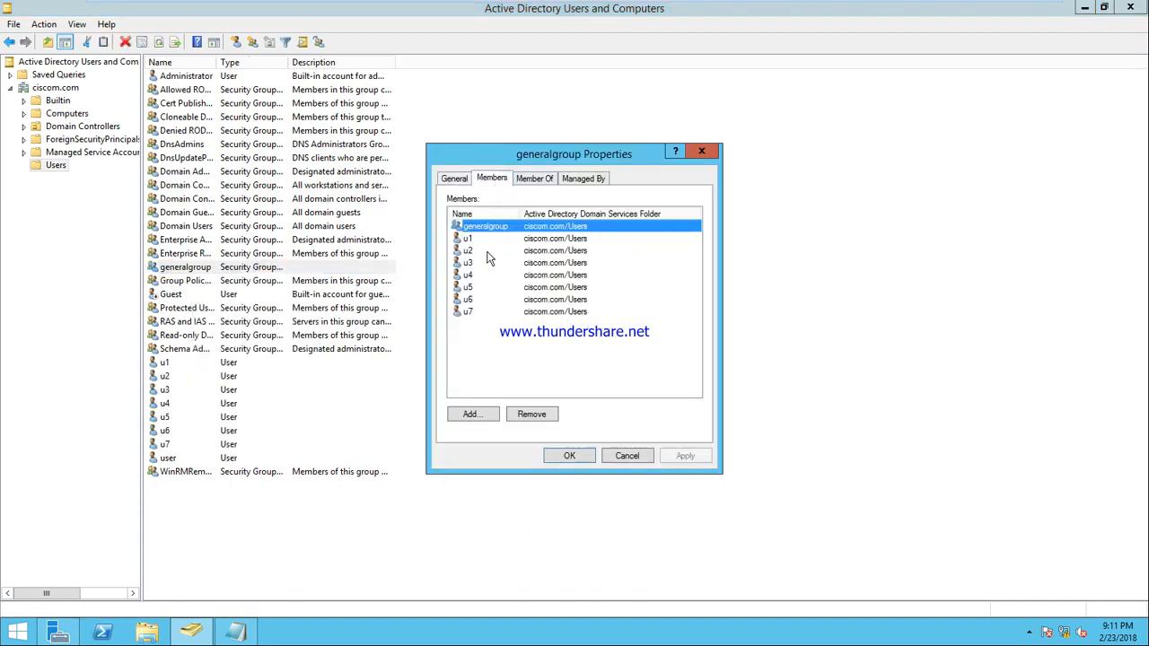
pyautogui.click(531, 414)
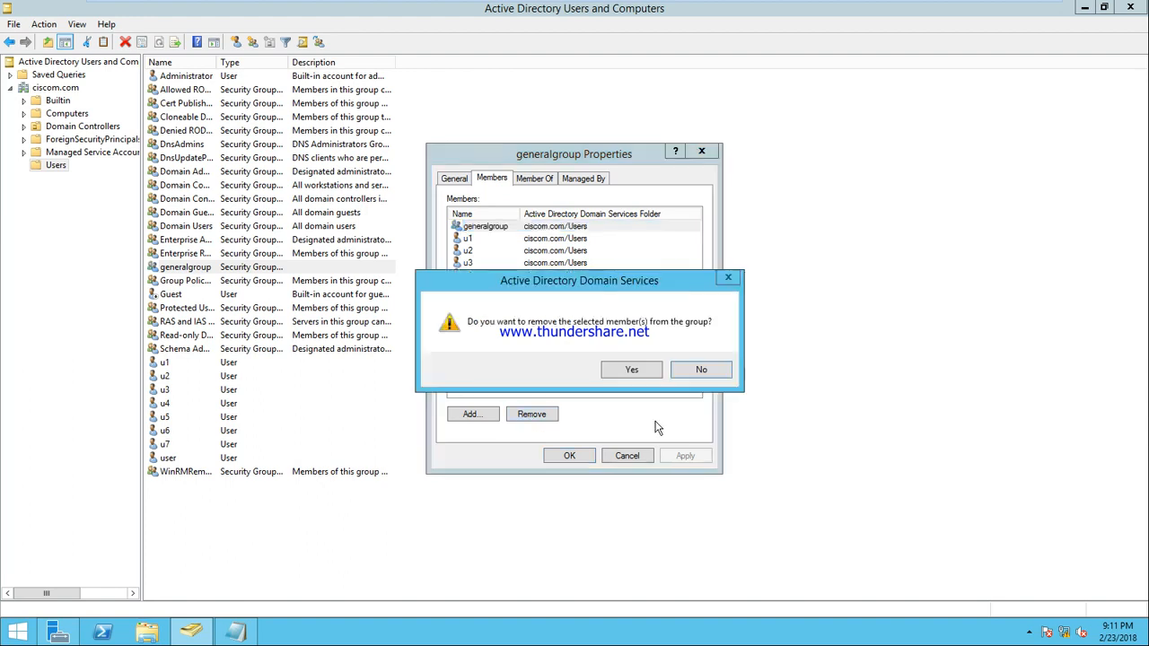
pyautogui.click(639, 373)
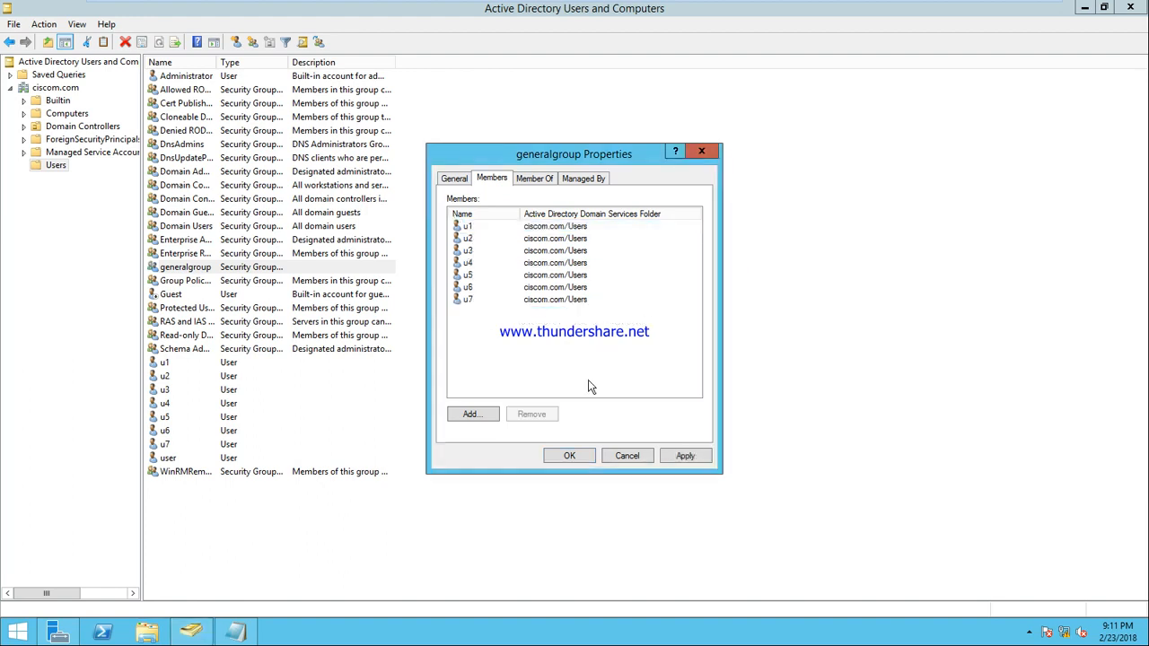
pyautogui.click(685, 458)
pyautogui.click(569, 455)
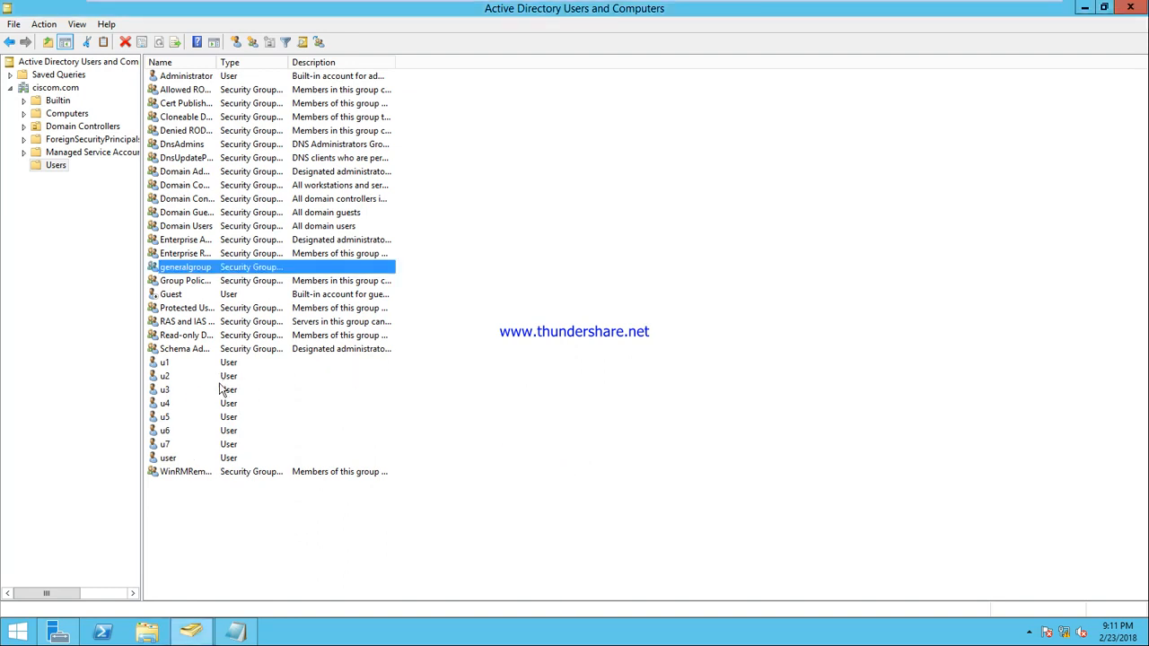
pyautogui.click(146, 631)
# Step: Open Local Disk (C:) and start editing the data folder's security permissions
pyautogui.doubleClick(471, 345)
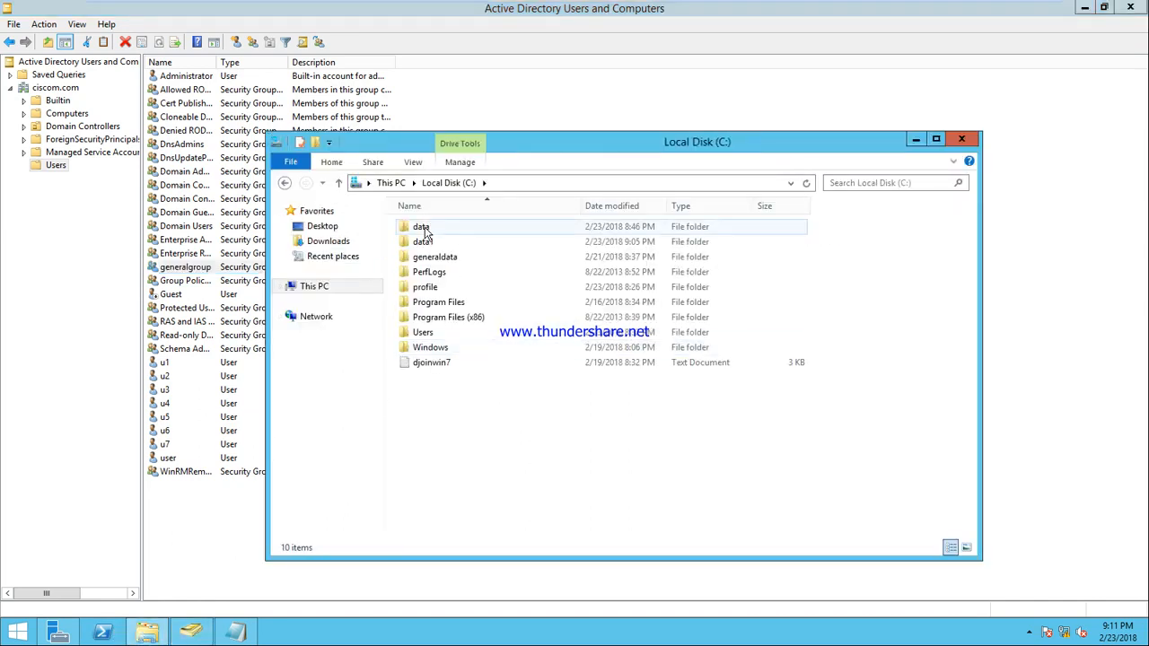
pyautogui.doubleClick(427, 230)
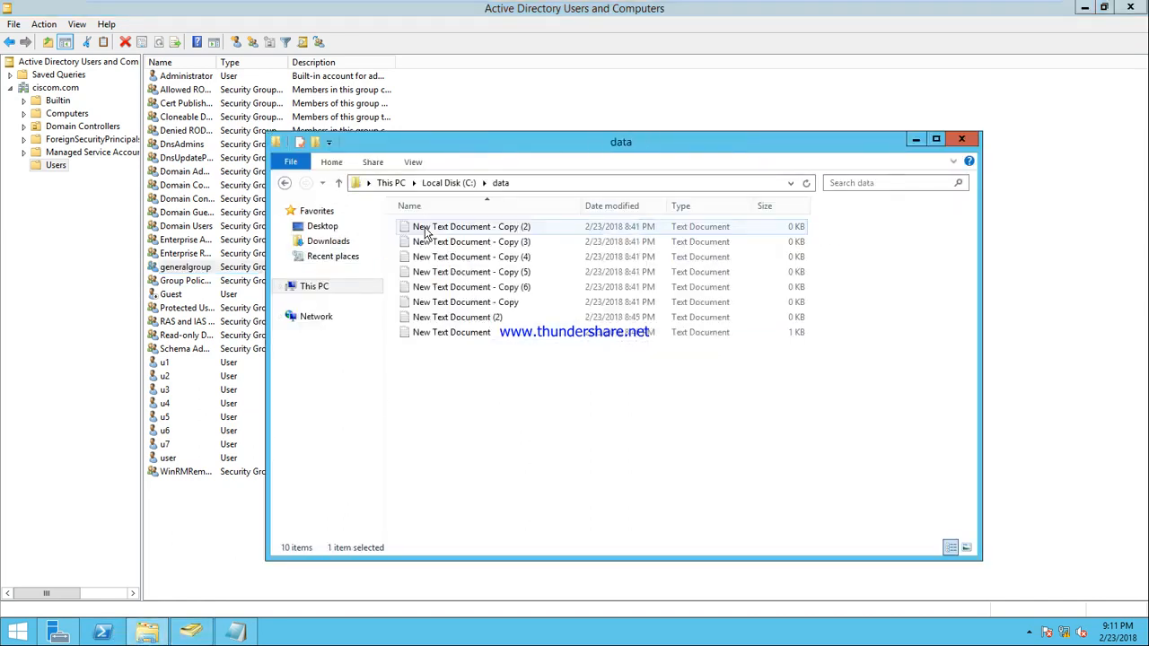
pyautogui.click(284, 184)
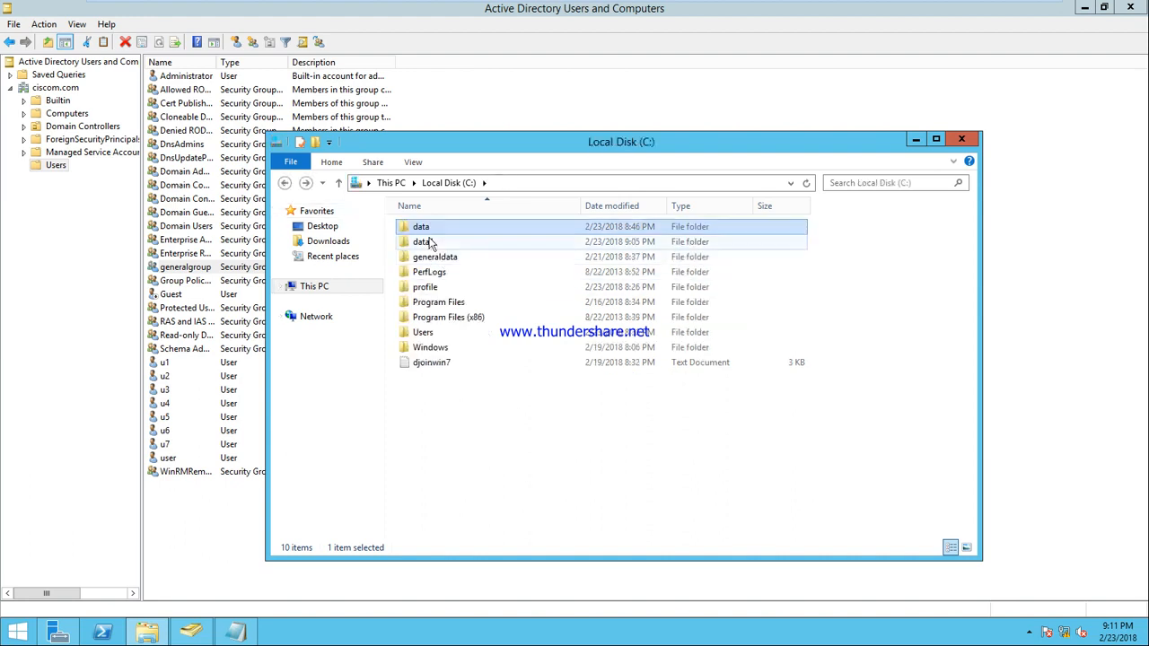
pyautogui.rightClick(421, 228)
pyautogui.click(496, 459)
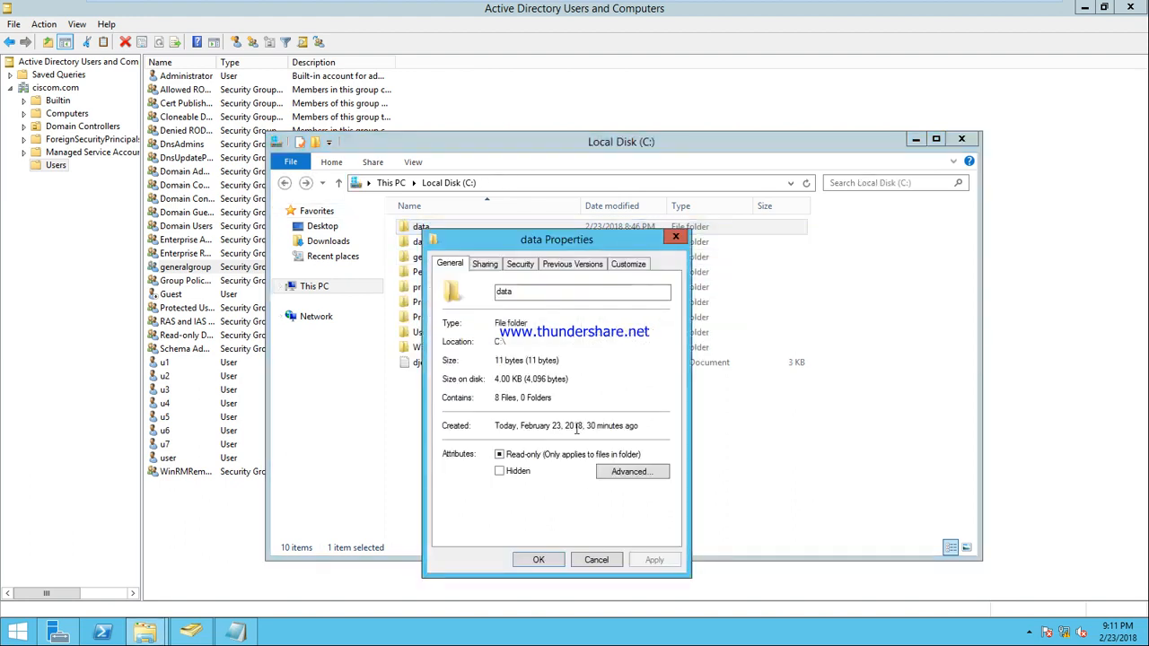
pyautogui.click(521, 267)
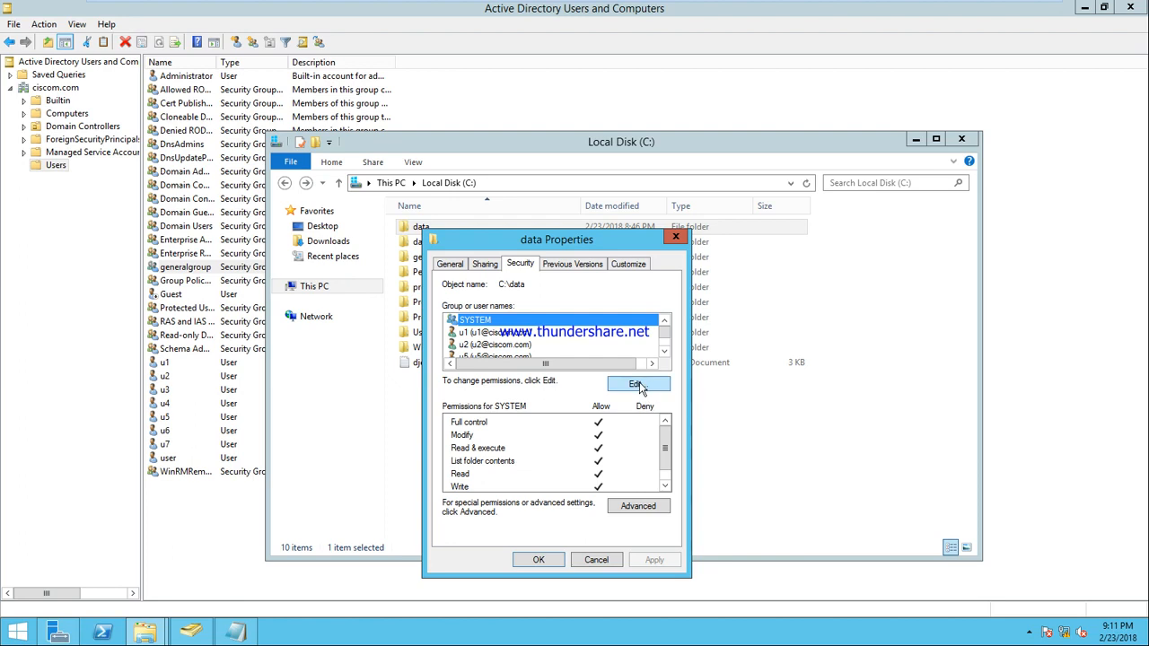
pyautogui.click(638, 381)
# Step: Add generalgroup to the data folder's permissions with default read rights, then close the dialogs
pyautogui.click(609, 459)
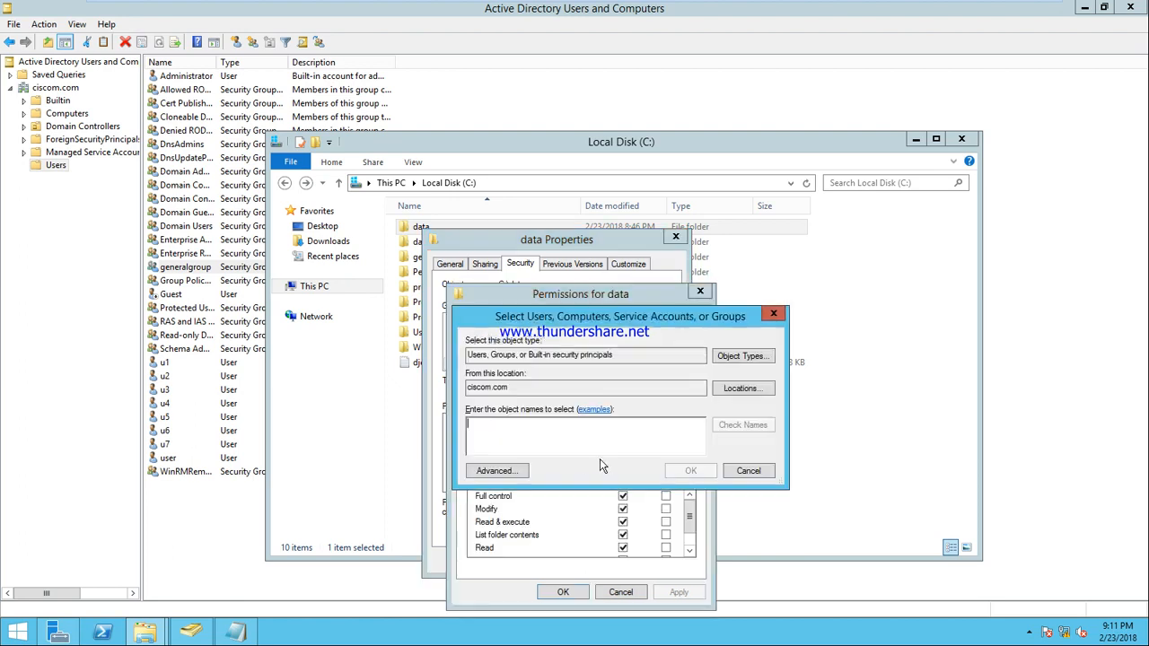
pyautogui.write('gmera')
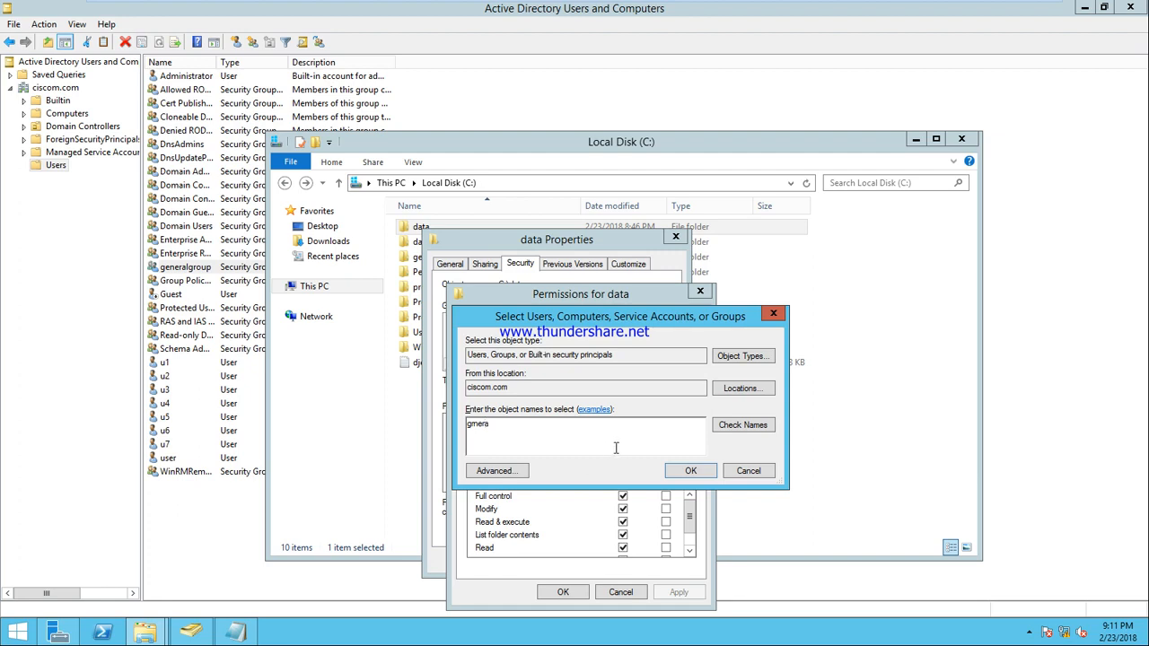
pyautogui.press('BackSpace')
pyautogui.press('BackSpace')
pyautogui.press('BackSpace')
pyautogui.press('BackSpace')
pyautogui.write('eneral')
pyautogui.click(745, 425)
pyautogui.click(691, 470)
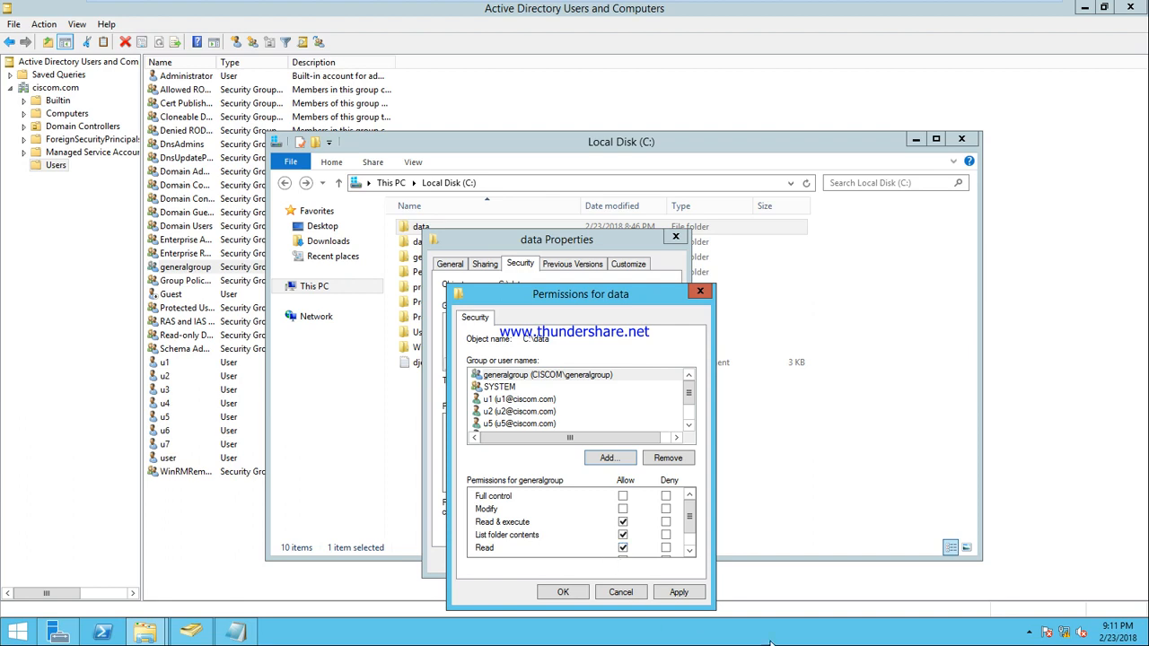
pyautogui.click(635, 596)
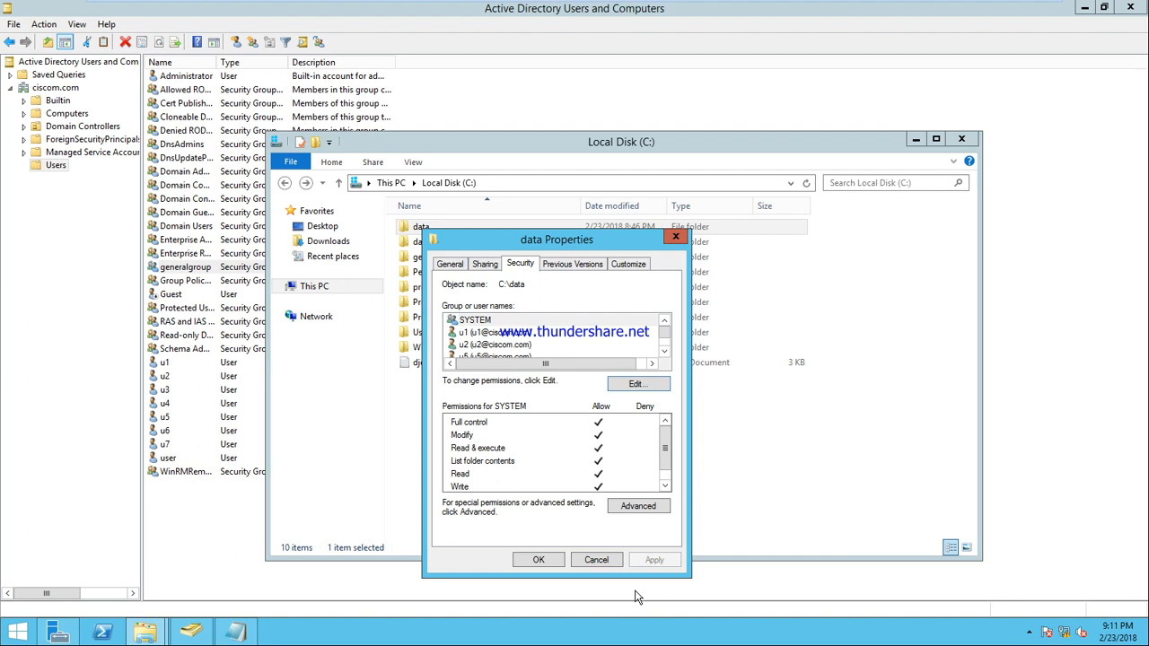
pyautogui.click(595, 559)
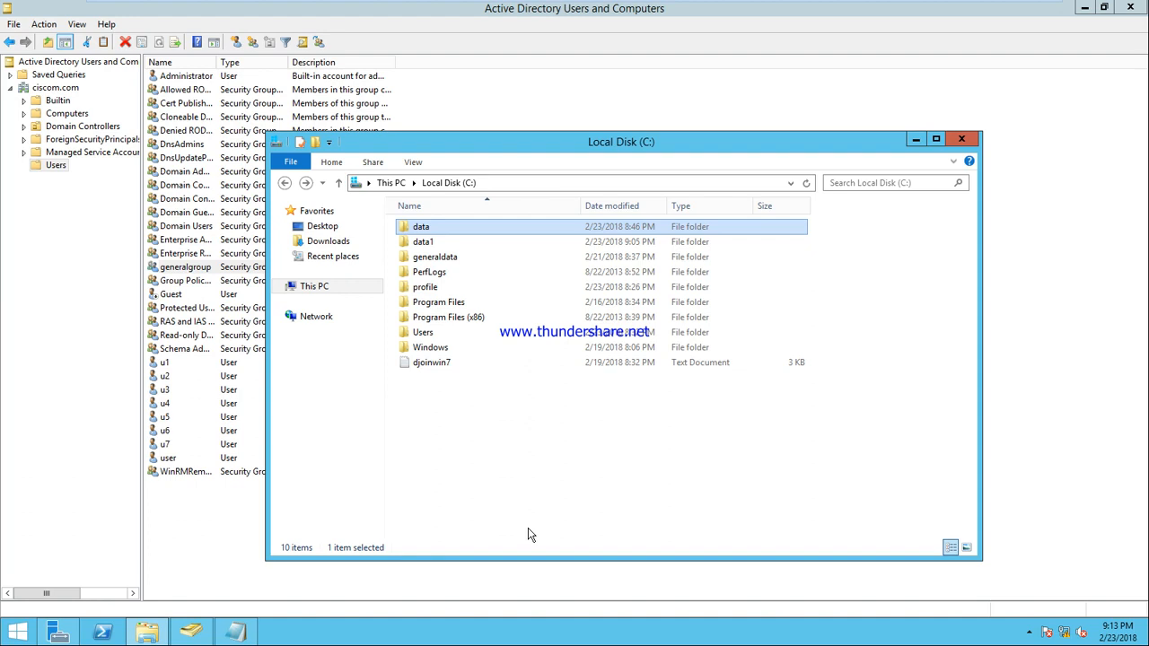
# Step: Close the Local Disk (C:) window, bringing Active Directory Users and Computers back in front
pyautogui.click(960, 141)
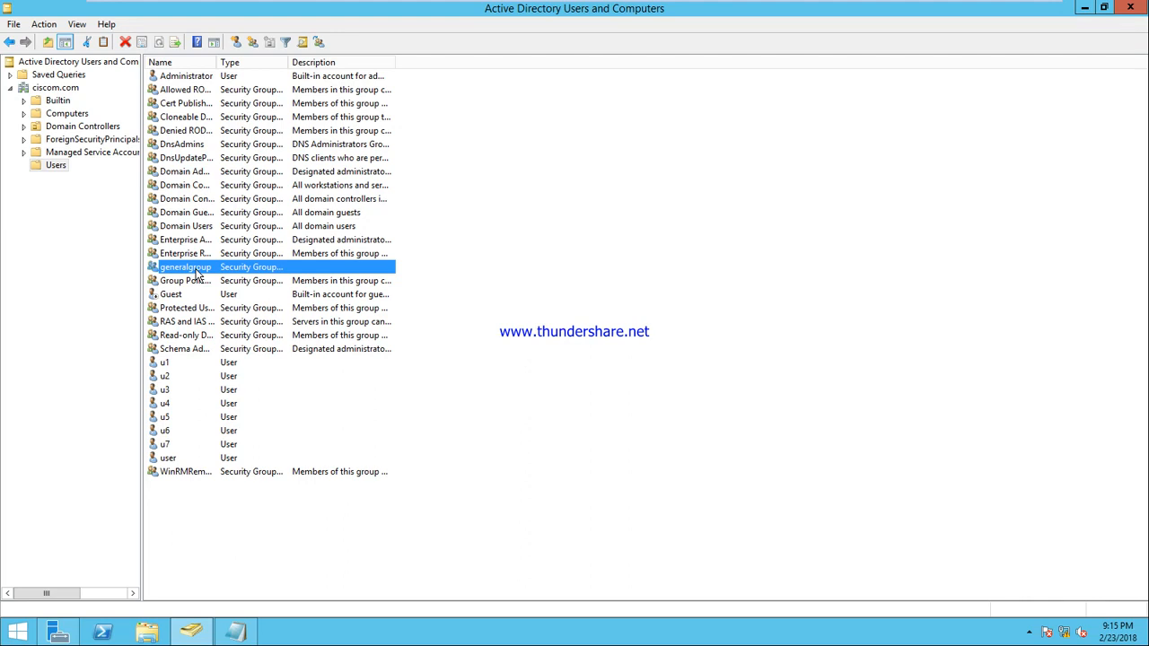
# Step: Remove u7 from generalgroup's Members list, leaving u1–u6, and close the properties
pyautogui.rightClick(197, 274)
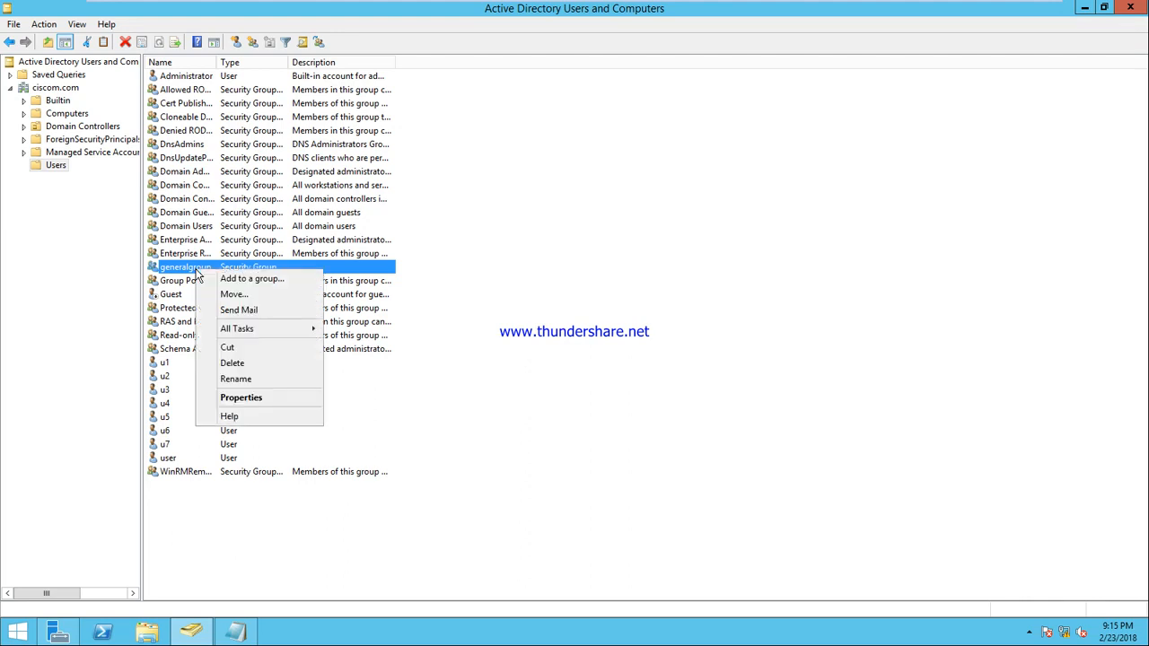
pyautogui.click(272, 400)
pyautogui.click(491, 179)
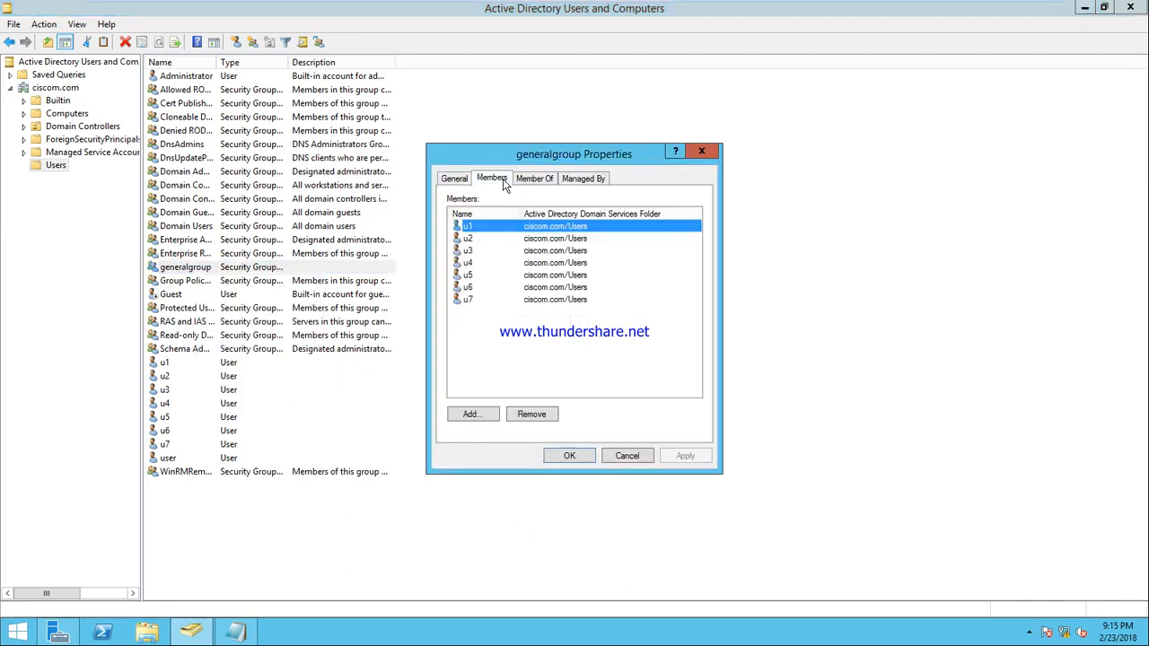
pyautogui.click(474, 301)
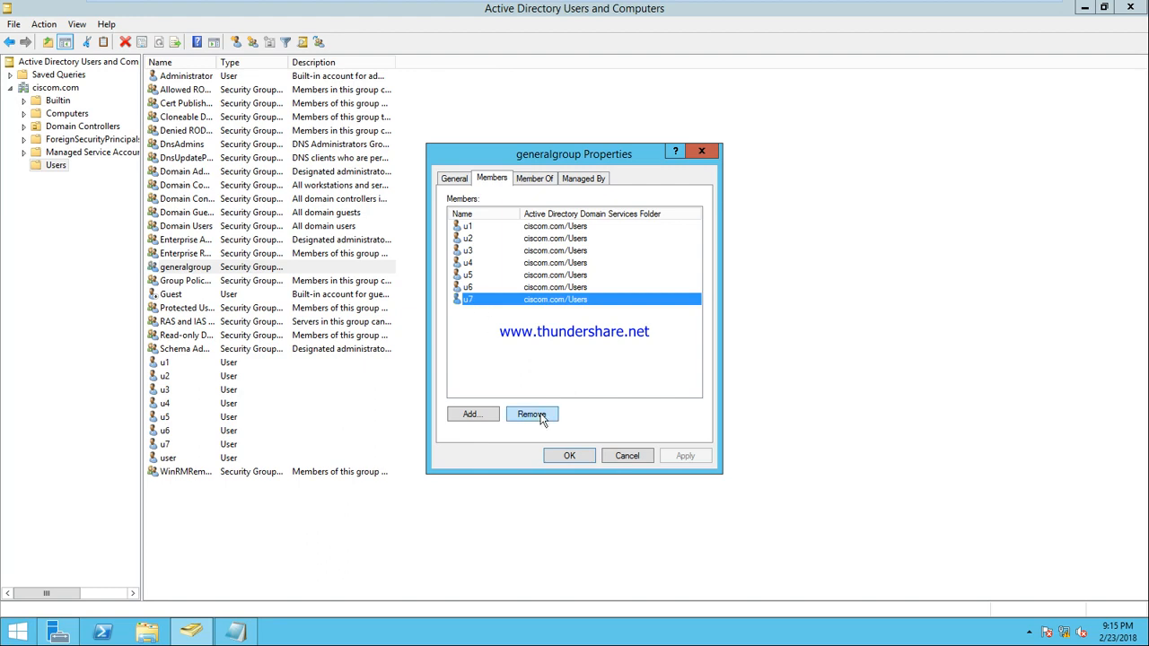
pyautogui.click(536, 416)
pyautogui.click(633, 370)
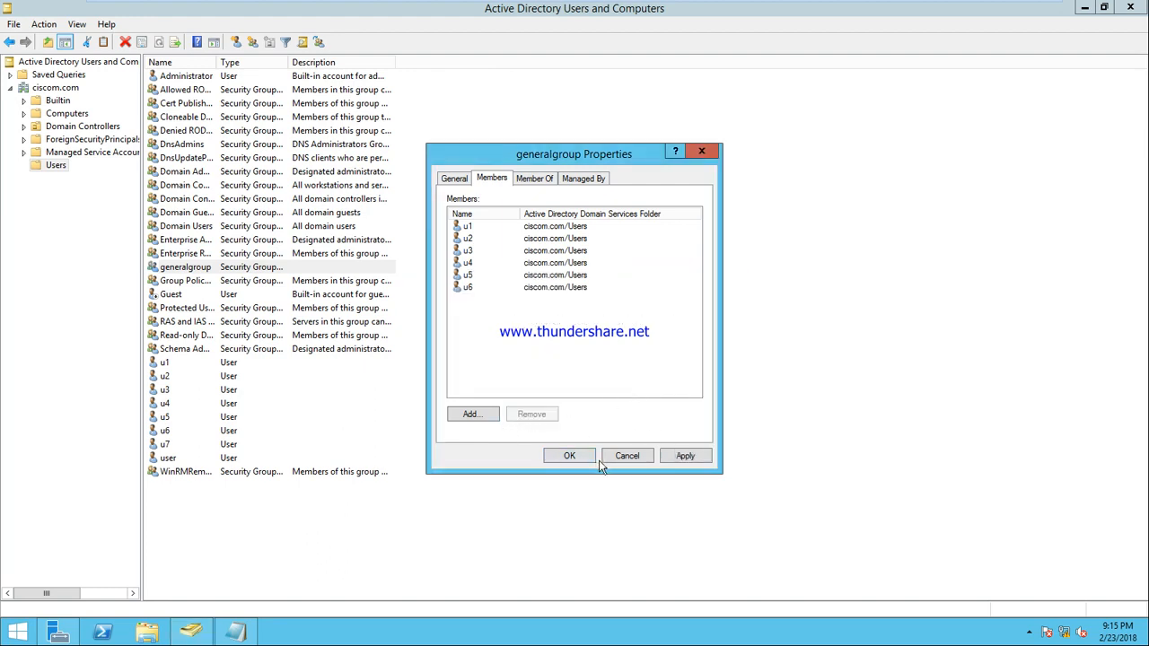
pyautogui.click(639, 459)
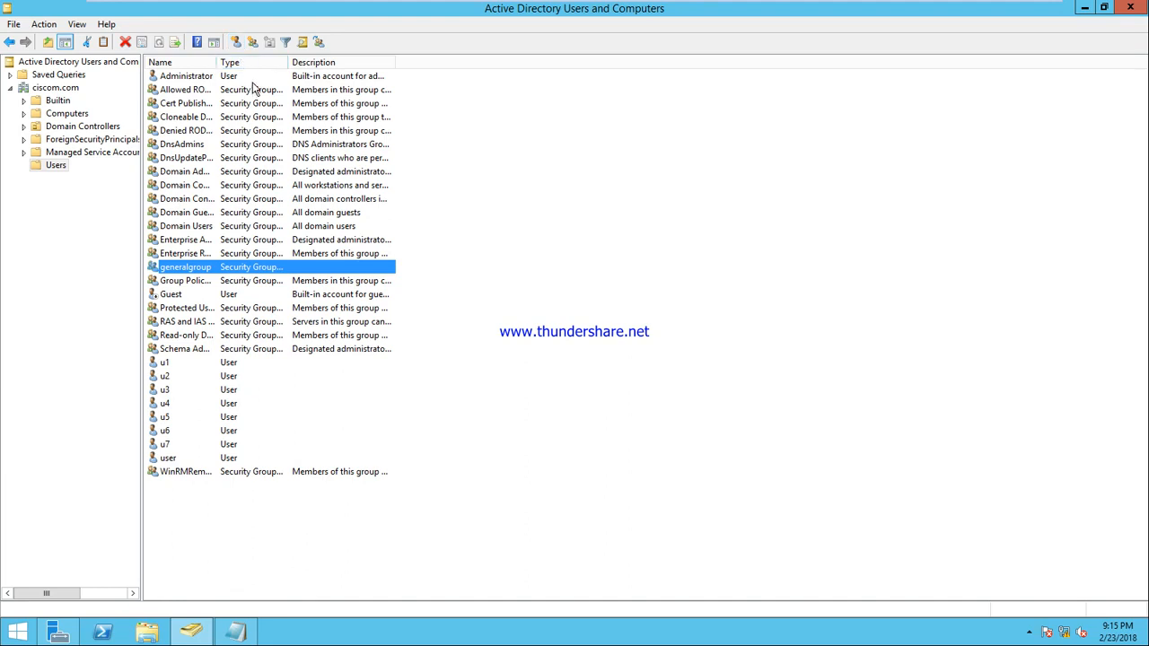
# Step: Create a new group named sales in the Users container
pyautogui.click(235, 42)
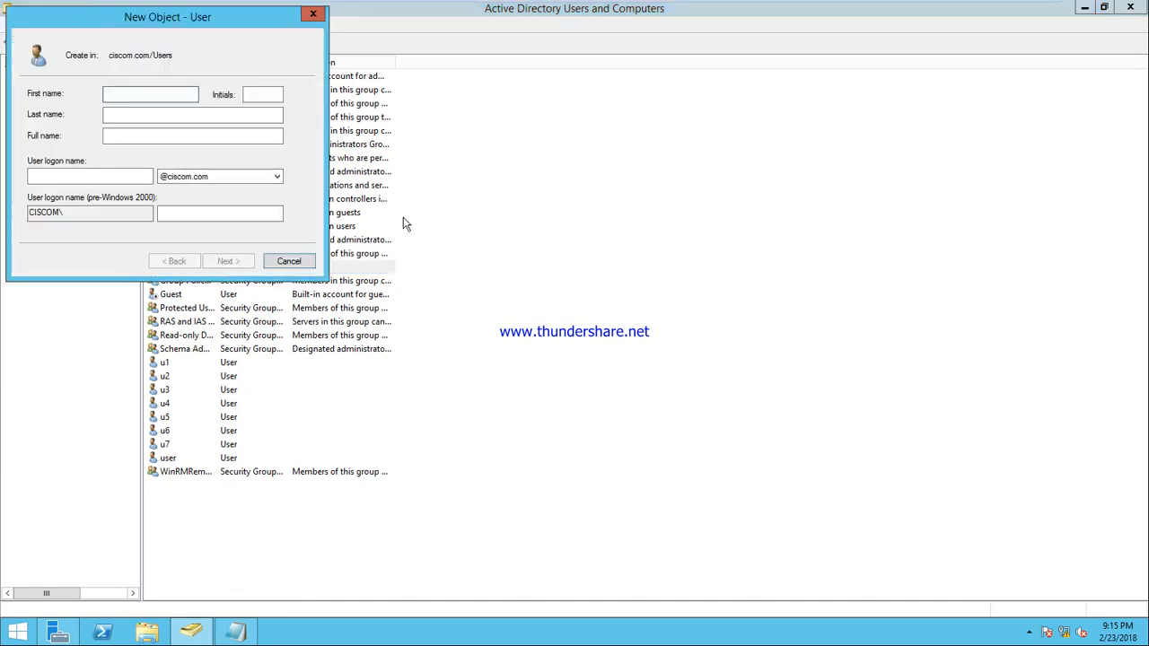
pyautogui.click(290, 261)
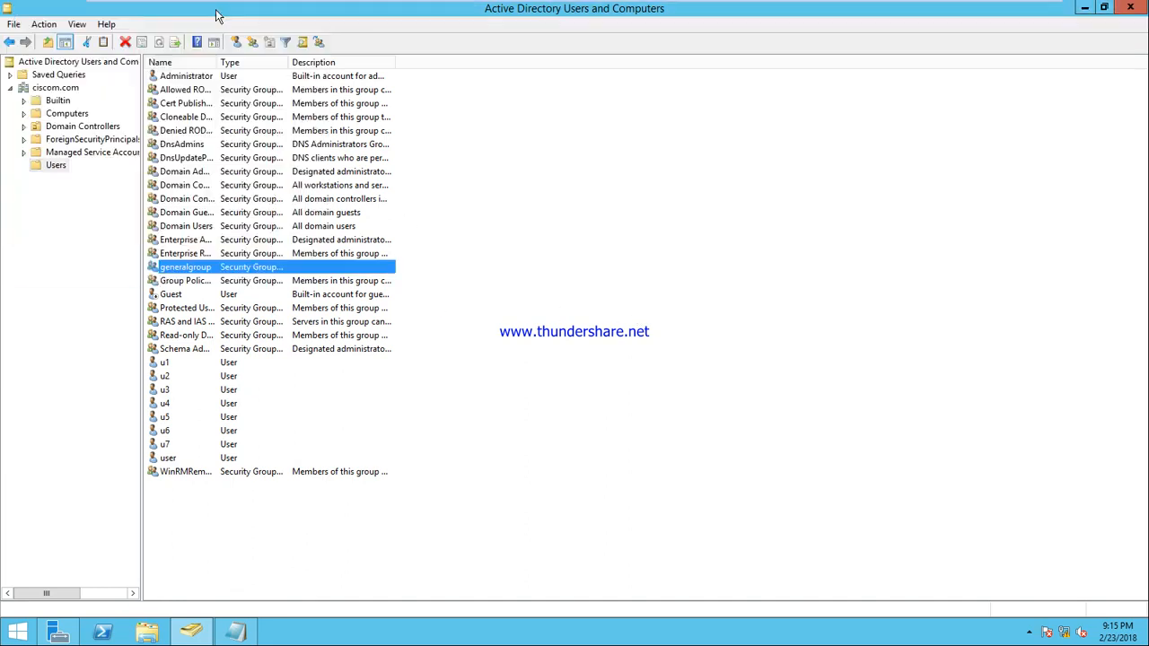
pyautogui.click(252, 43)
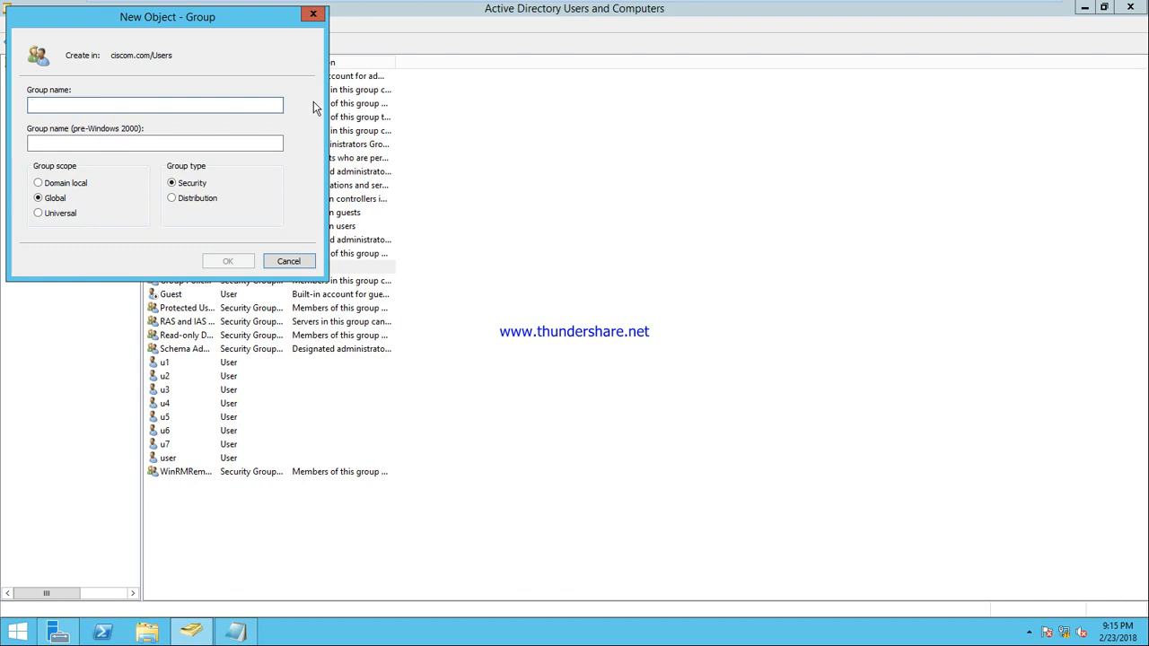
pyautogui.write('sales')
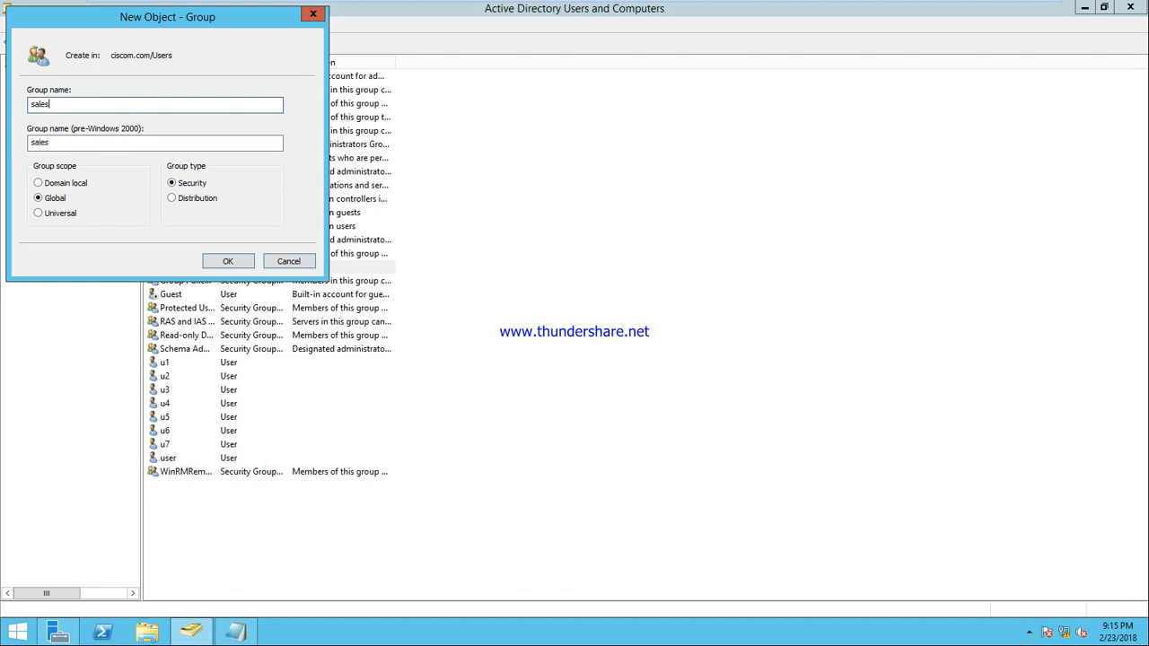
pyautogui.click(243, 262)
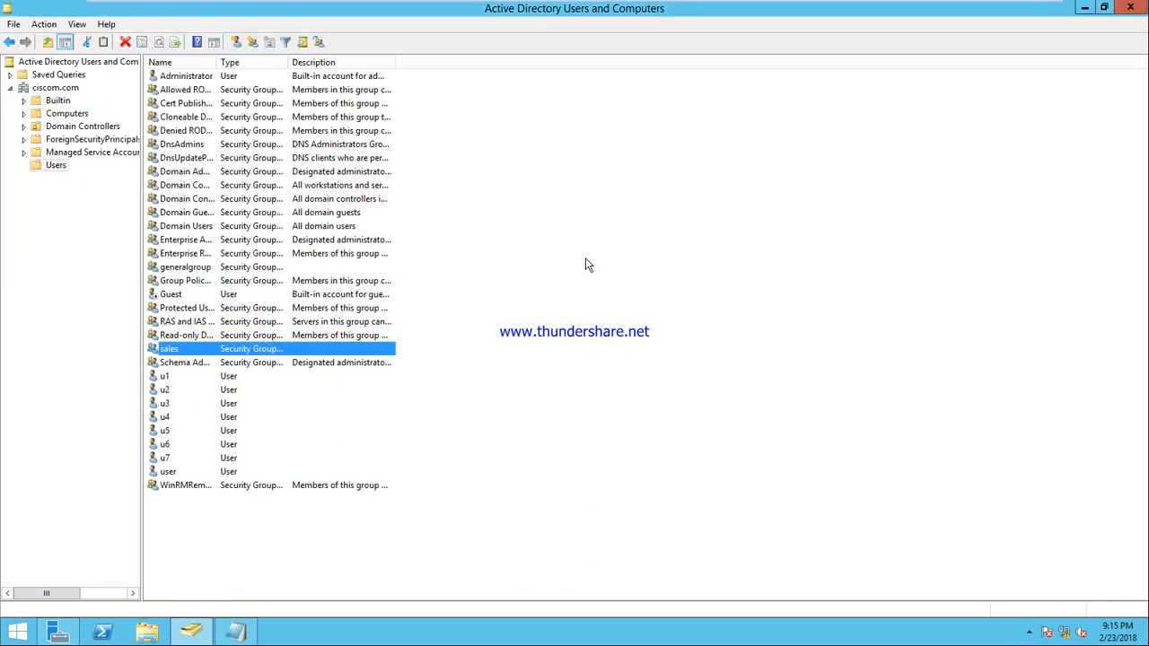
# Step: Add user u1 to the sales group
pyautogui.rightClick(164, 377)
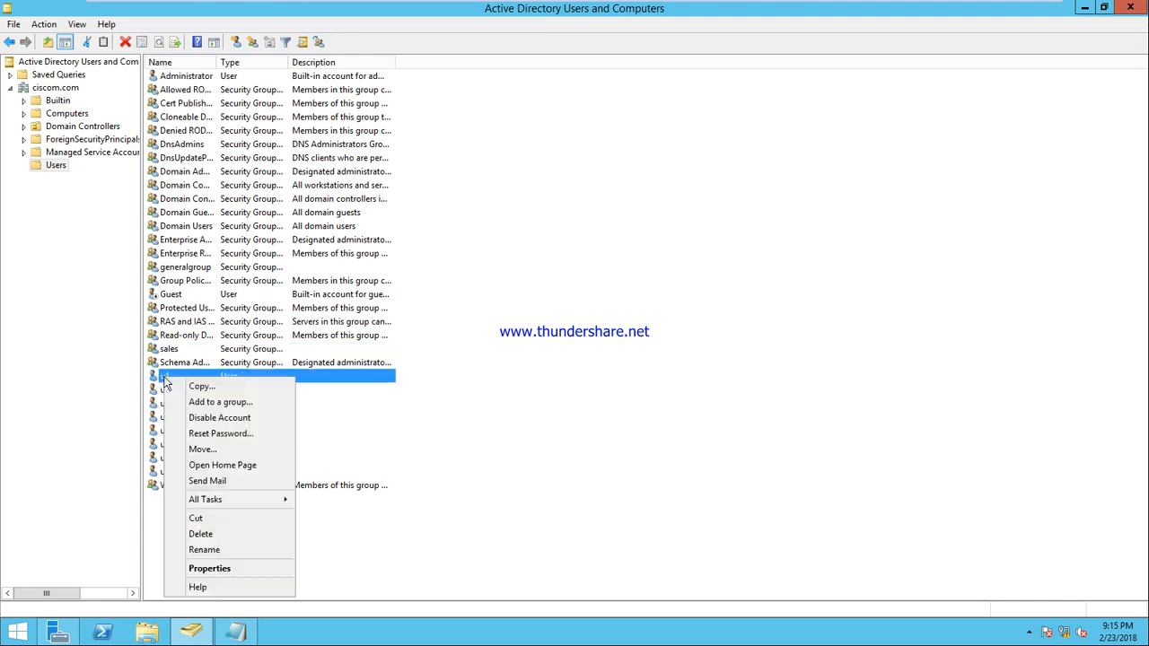
pyautogui.click(202, 403)
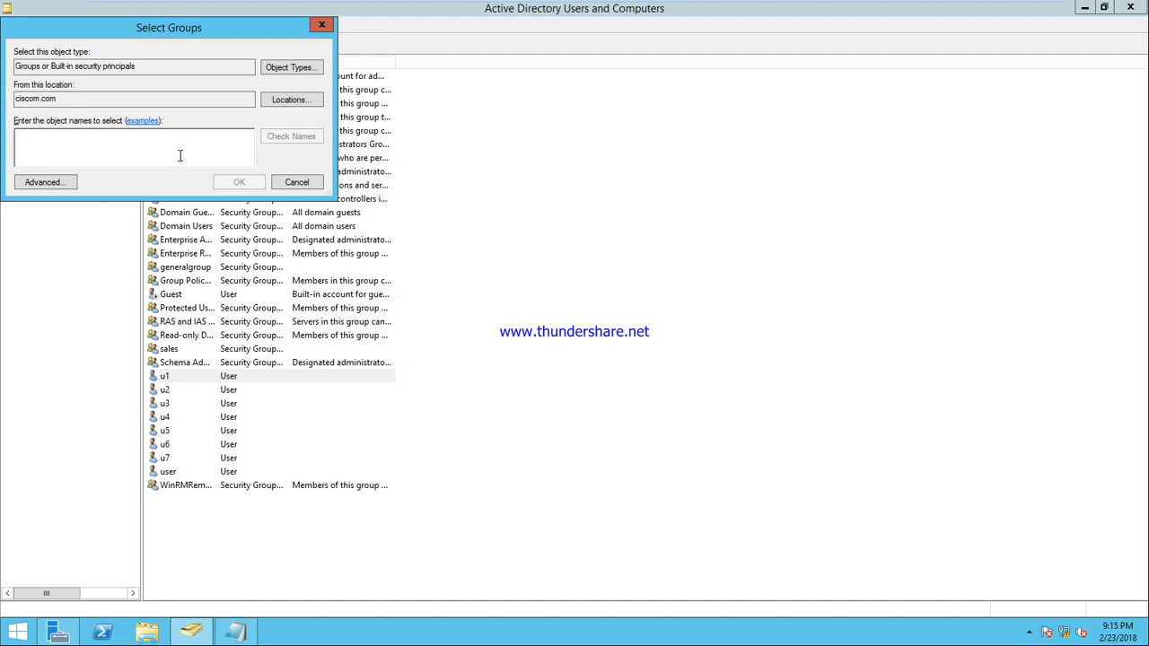
pyautogui.write('es')
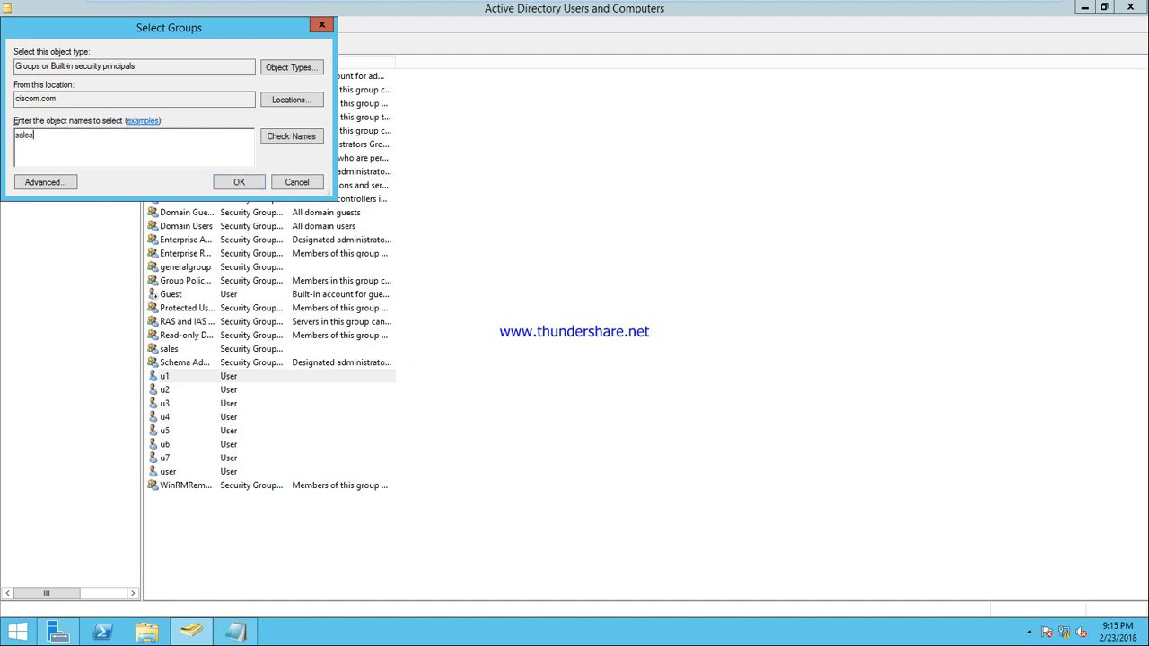
pyautogui.click(292, 140)
pyautogui.click(683, 376)
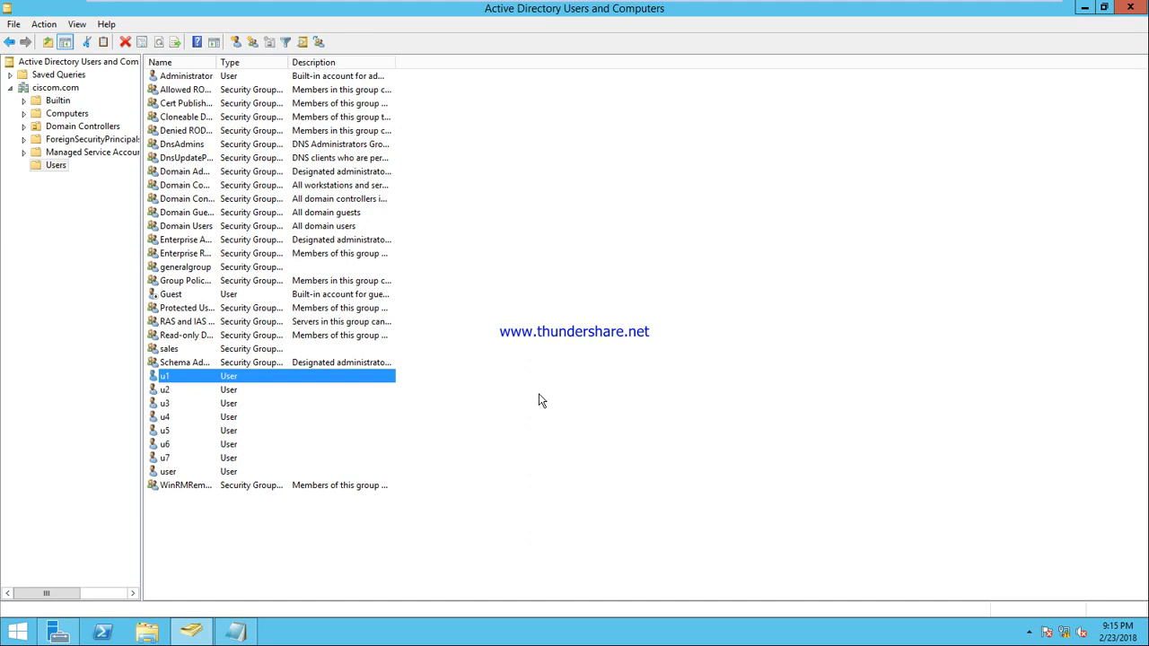
# Step: Copy u1 into a new user u8, with u8 as first name and logon name
pyautogui.rightClick(218, 378)
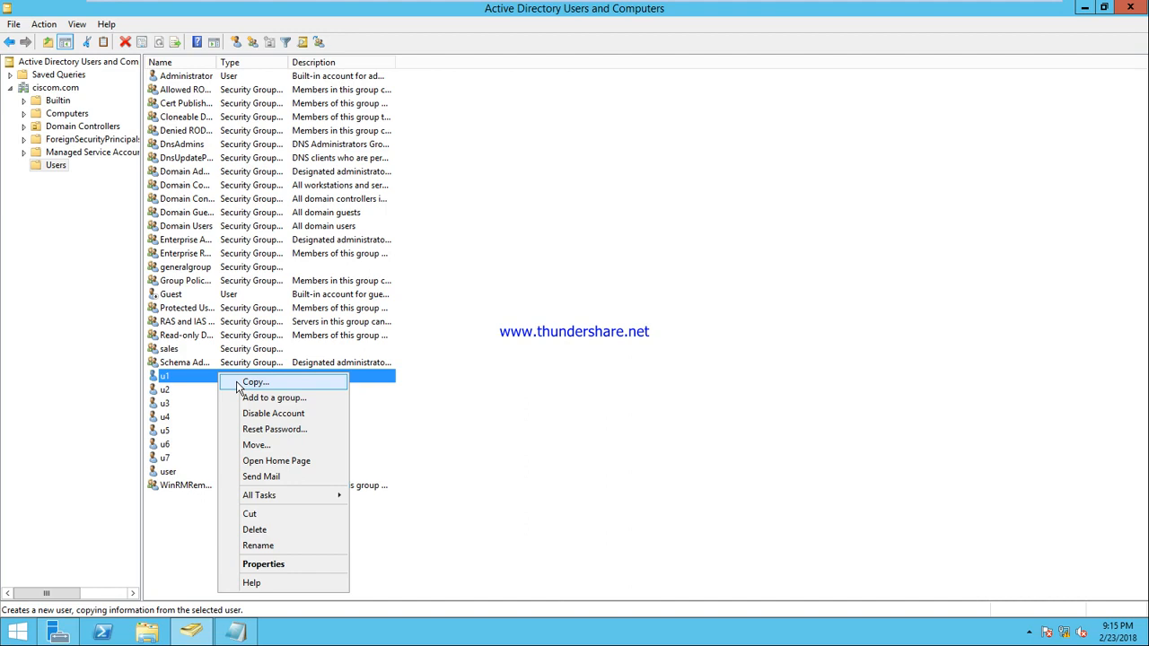
pyautogui.click(238, 384)
pyautogui.write('u8')
pyautogui.press('Tab')
pyautogui.press('Tab')
pyautogui.press('Tab')
pyautogui.press('Tab')
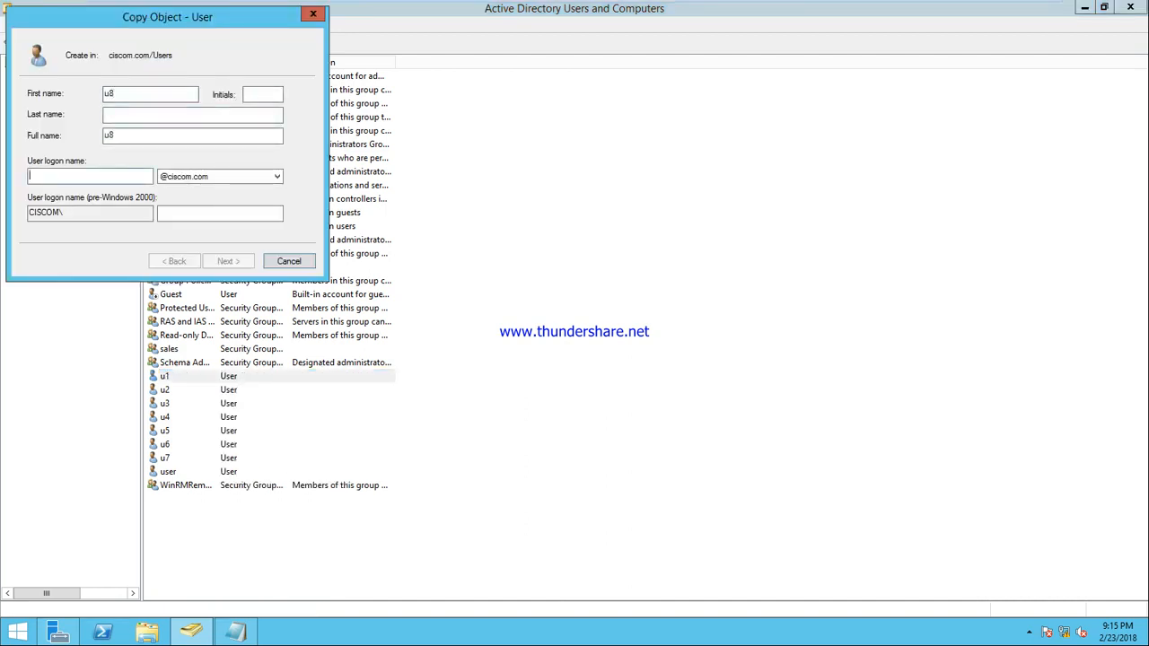
pyautogui.write('u8')
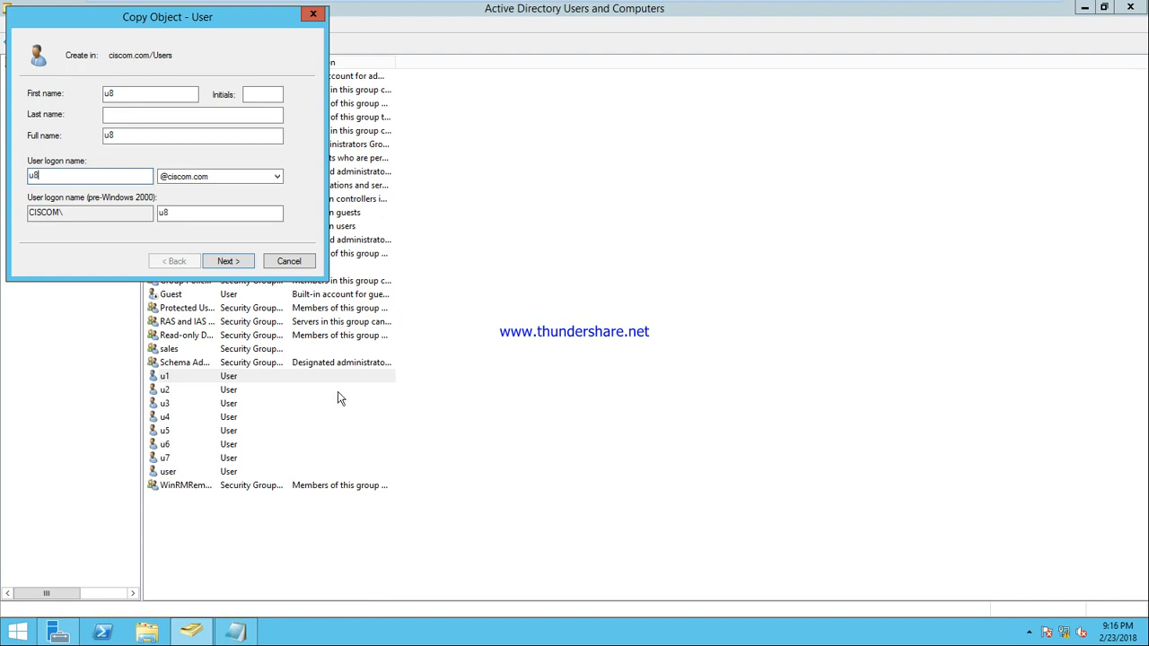
pyautogui.click(230, 262)
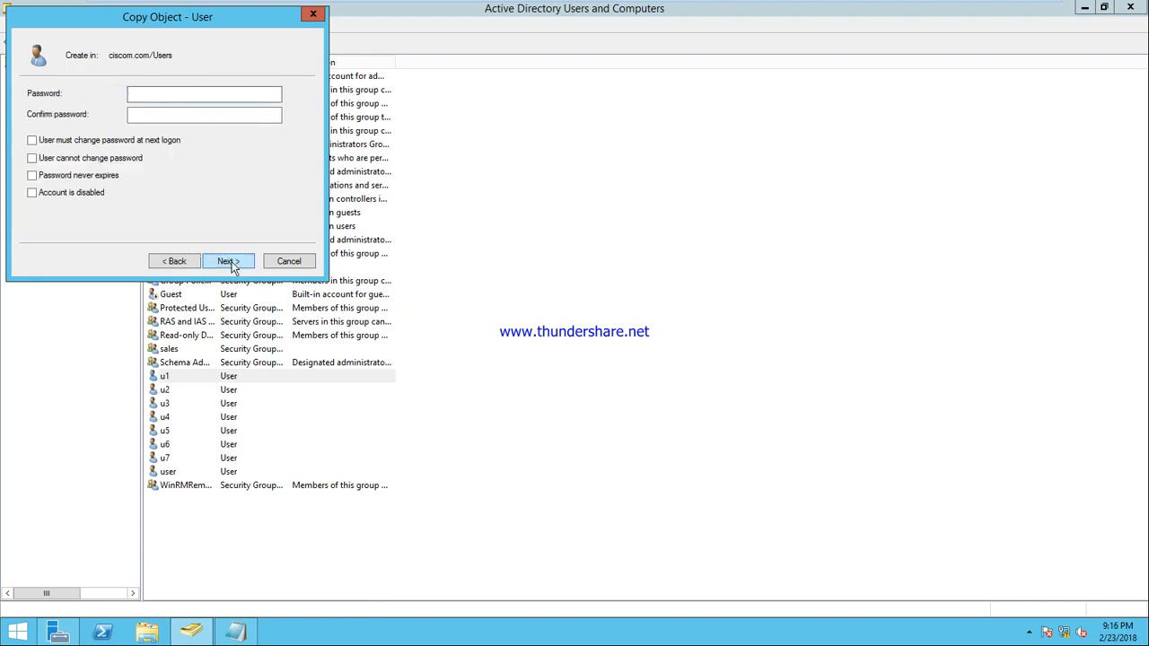
pyautogui.click(230, 262)
pyautogui.click(229, 261)
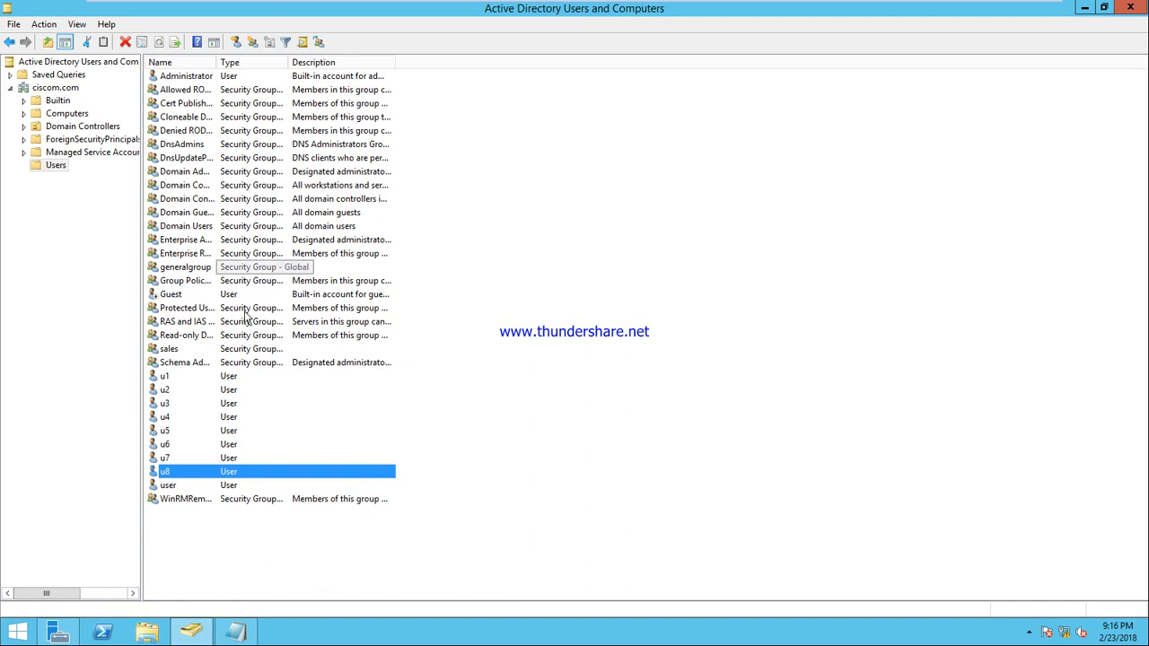
# Step: Check that u8's Member Of tab lists generalgroup and sales, then cancel
pyautogui.rightClick(175, 474)
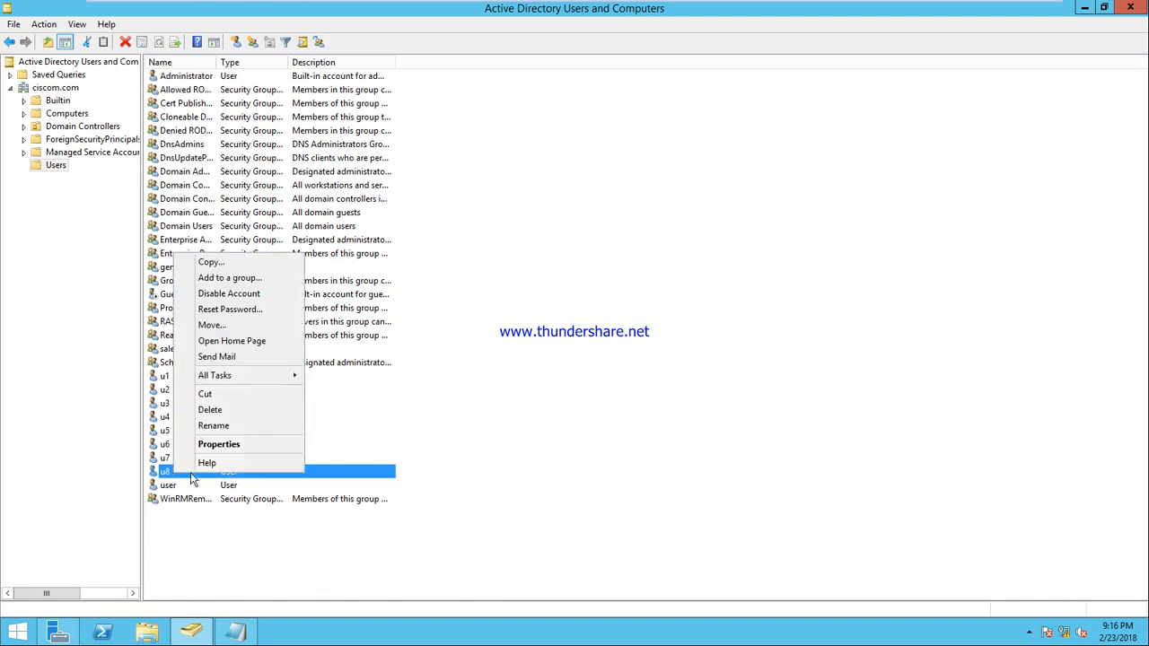
pyautogui.click(215, 445)
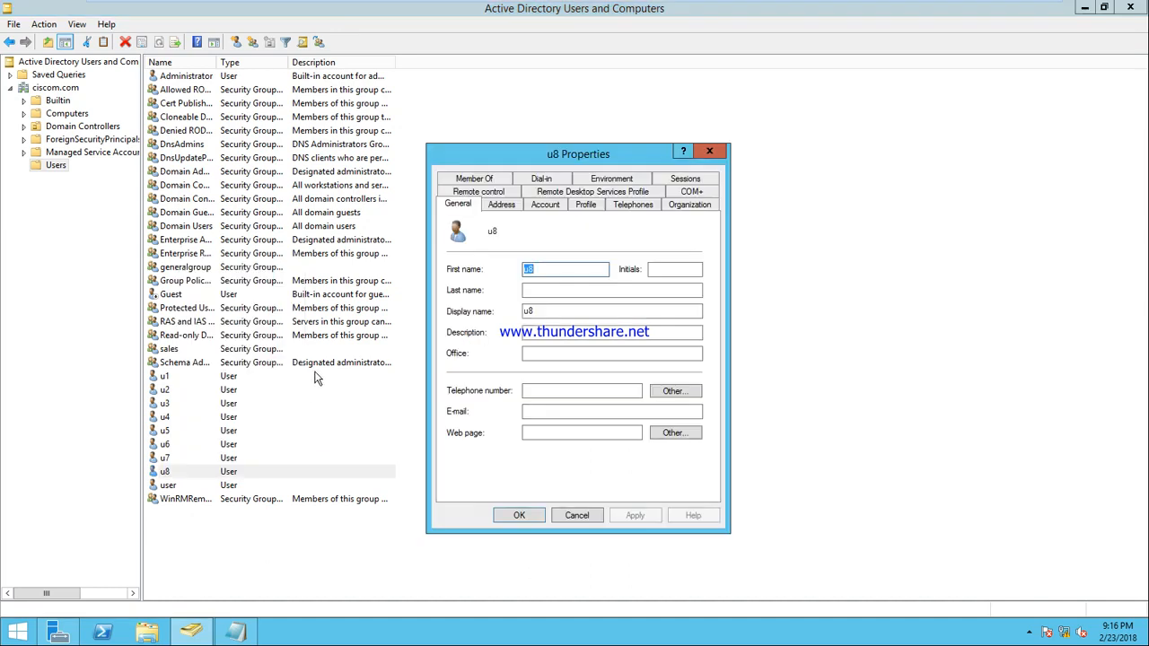
pyautogui.click(480, 181)
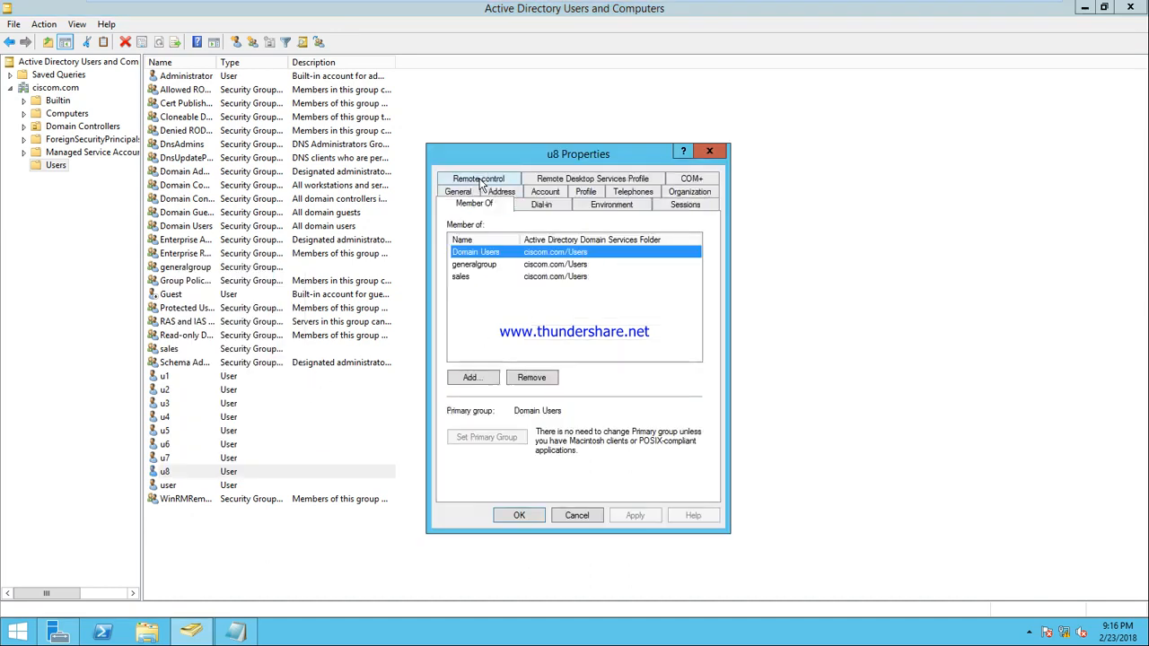
pyautogui.click(478, 267)
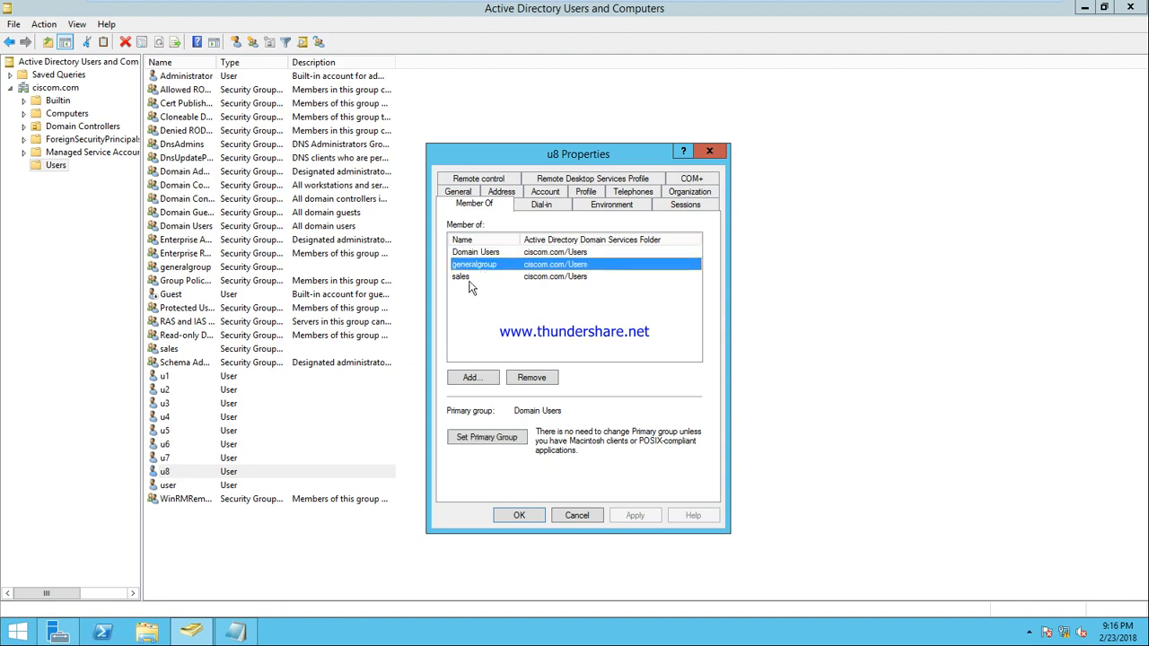
pyautogui.keyDown('ctrl'); pyautogui.click(467, 277); pyautogui.keyUp('ctrl')
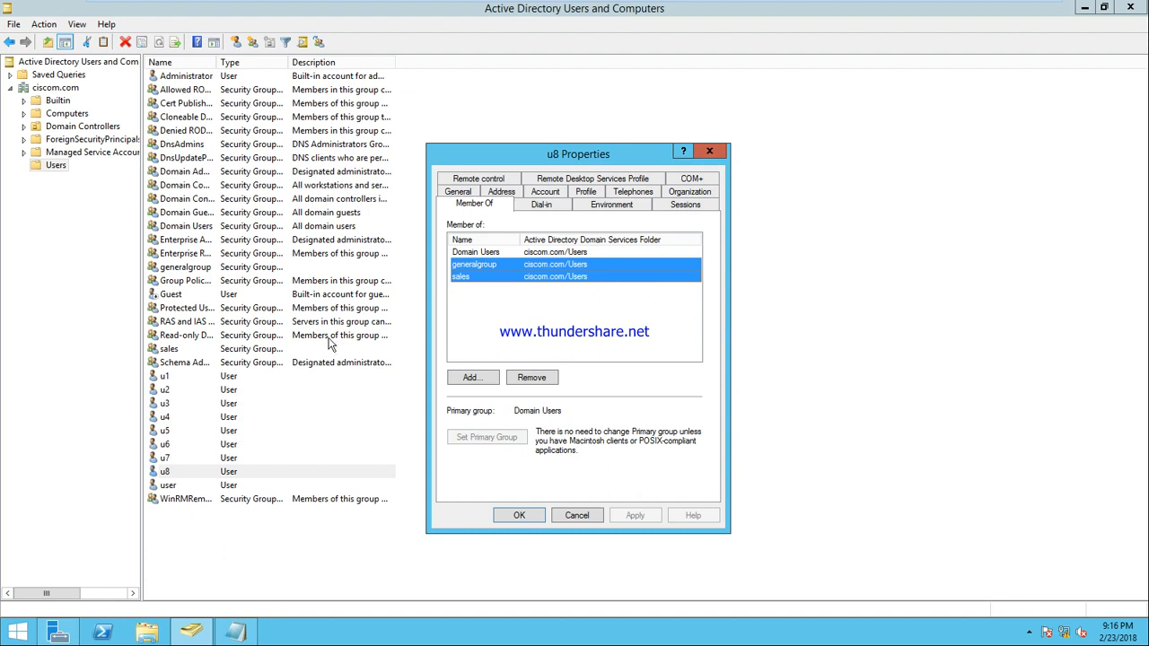
pyautogui.click(577, 516)
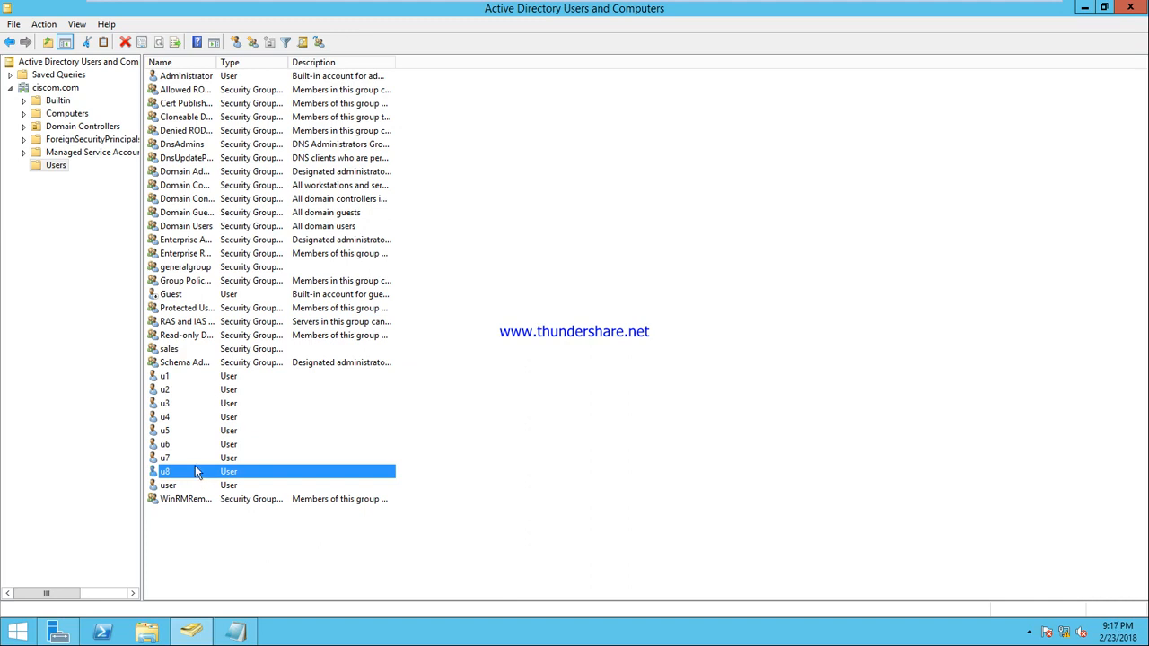
pyautogui.rightClick(176, 377)
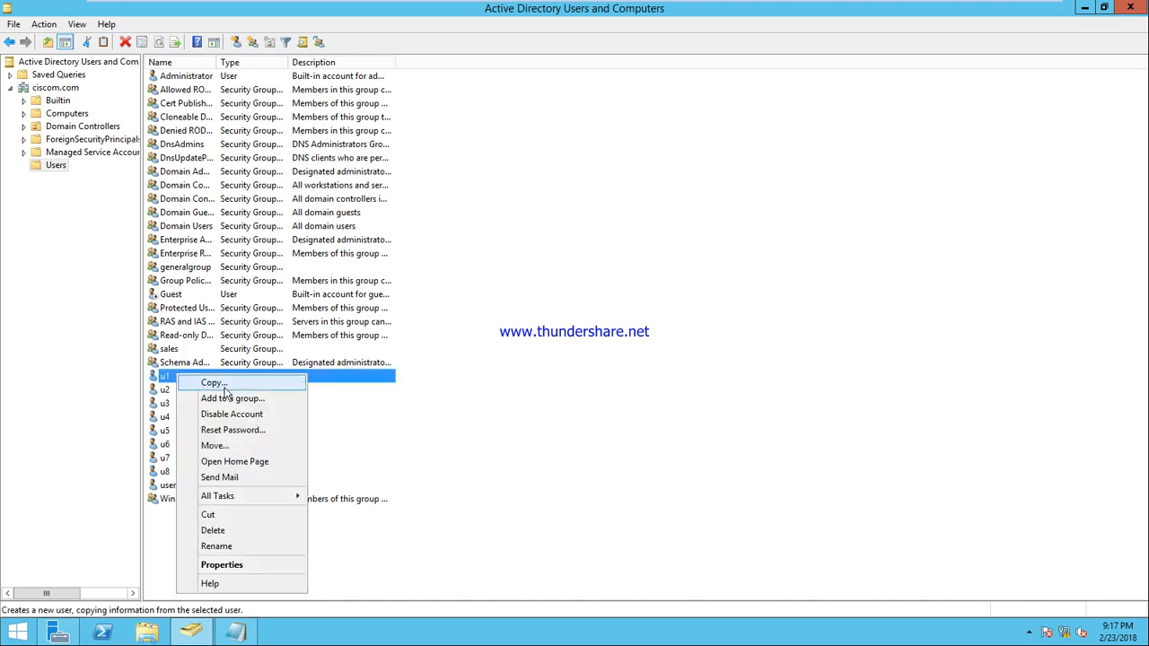
pyautogui.click(260, 567)
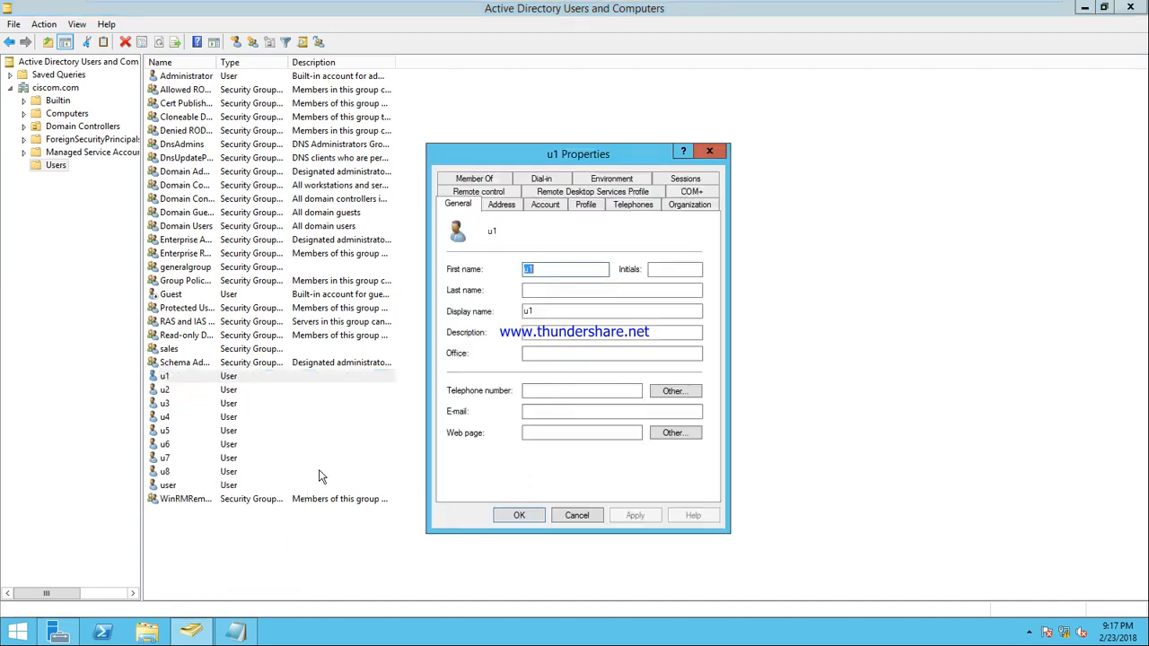
pyautogui.click(584, 206)
pyautogui.click(582, 513)
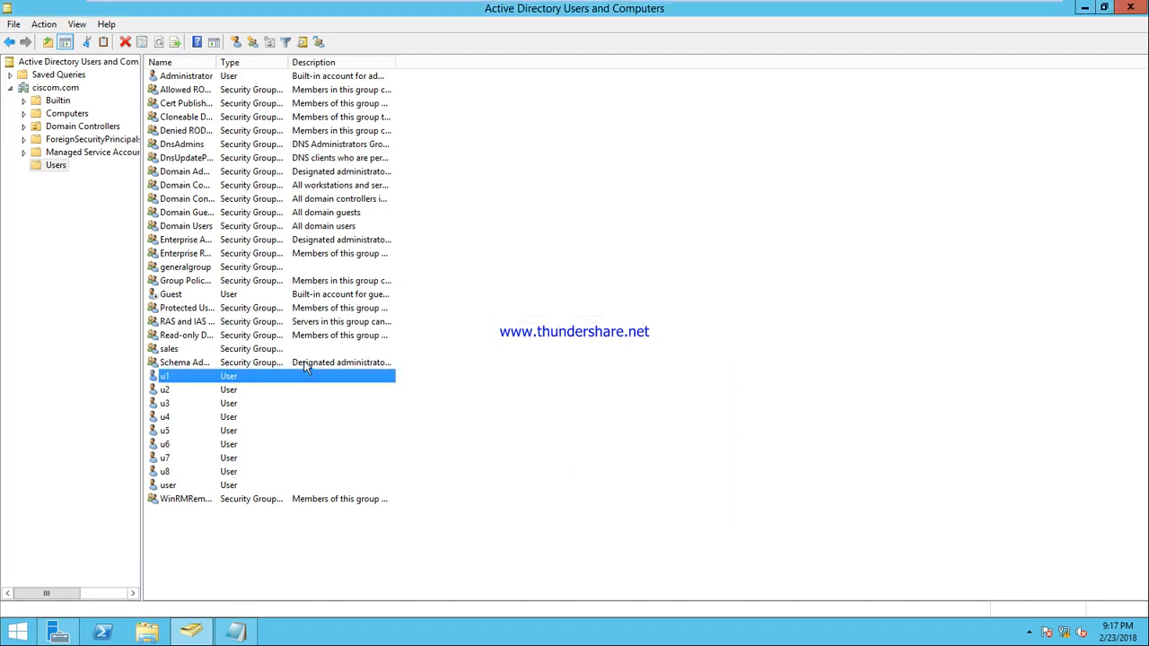
pyautogui.rightClick(173, 380)
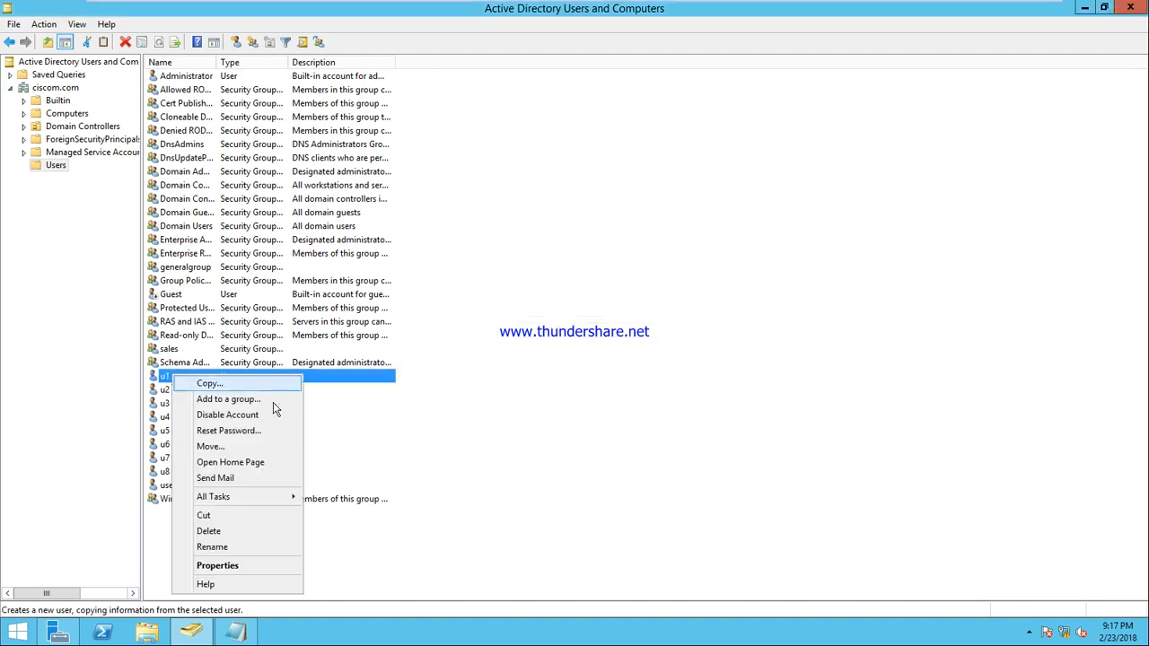
pyautogui.click(231, 564)
pyautogui.click(470, 180)
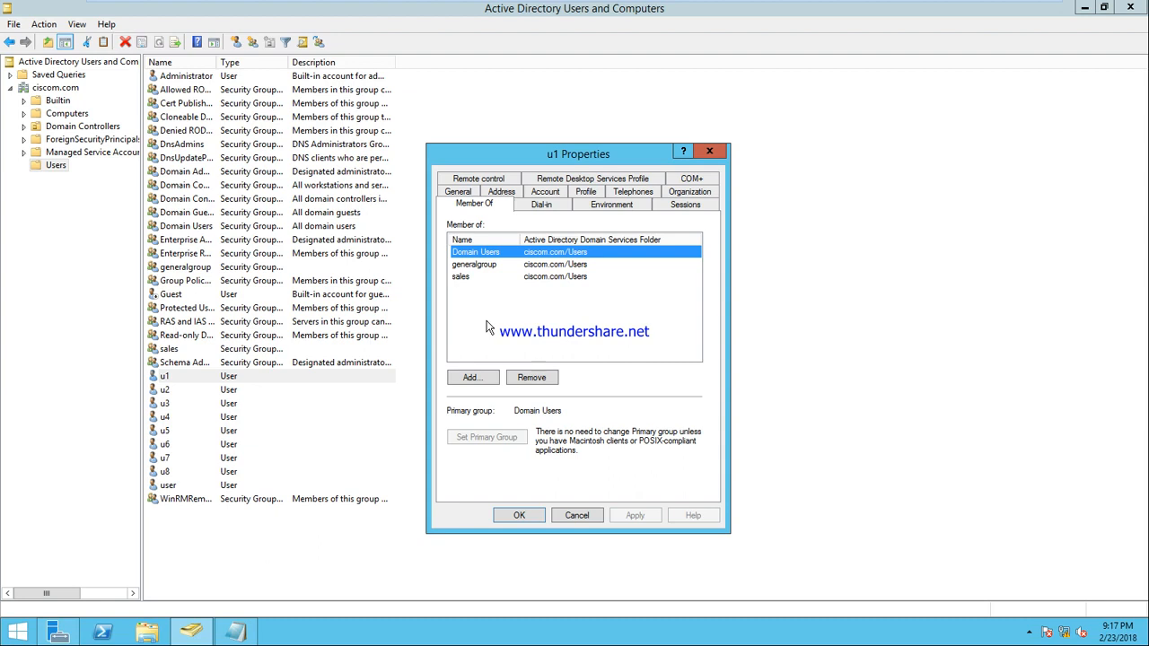
pyautogui.click(575, 516)
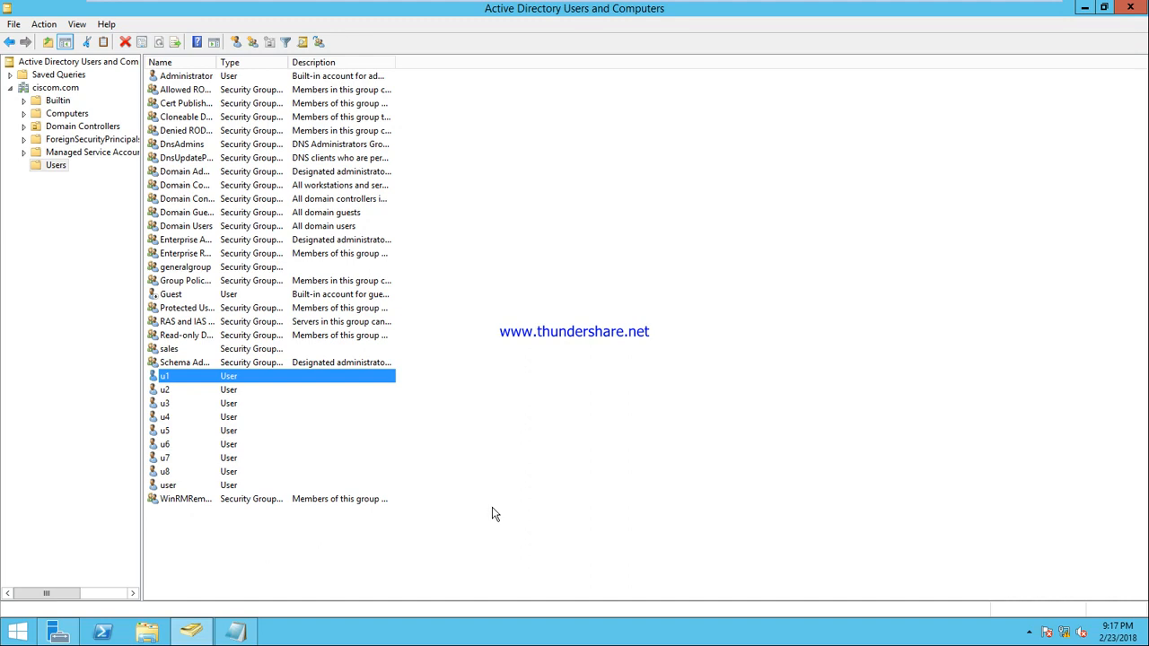
pyautogui.click(609, 281)
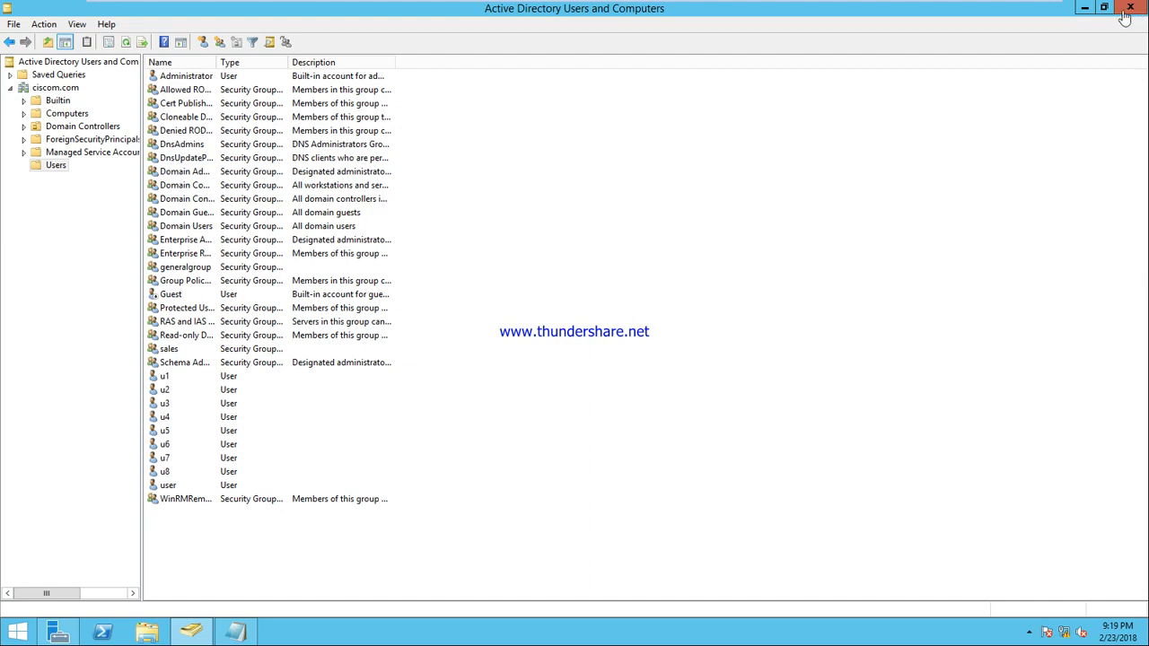
# Step: Minimize the MCse Training virtual machine and expand the host's hidden tray icons
pyautogui.moveTo(1027, 7)
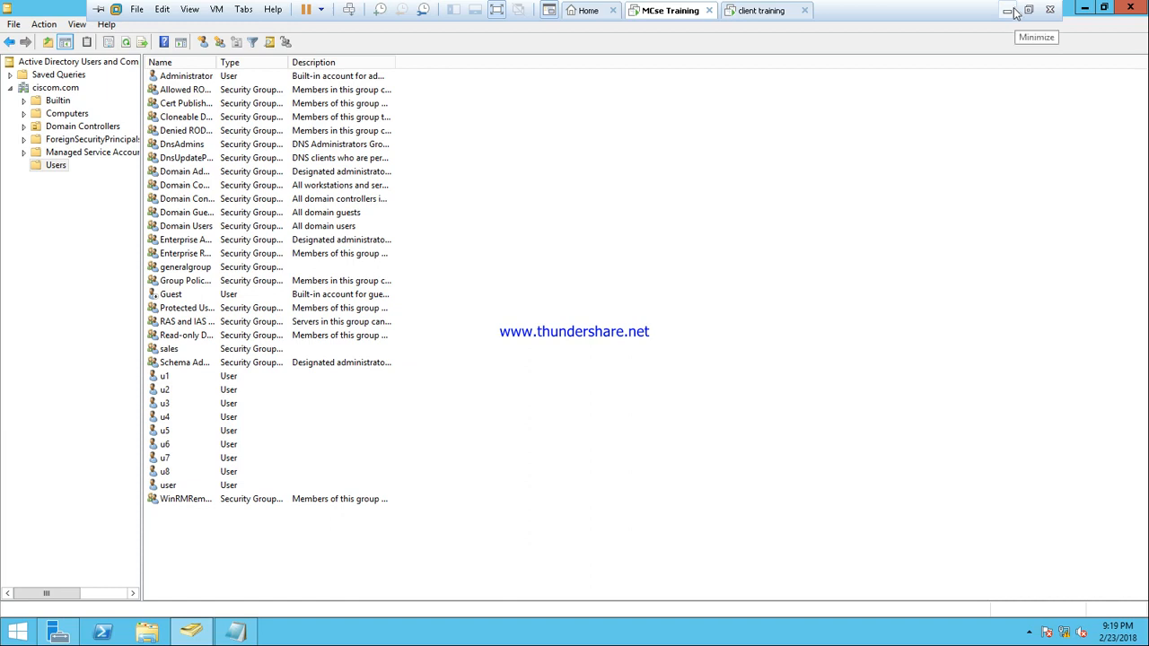
pyautogui.click(1009, 11)
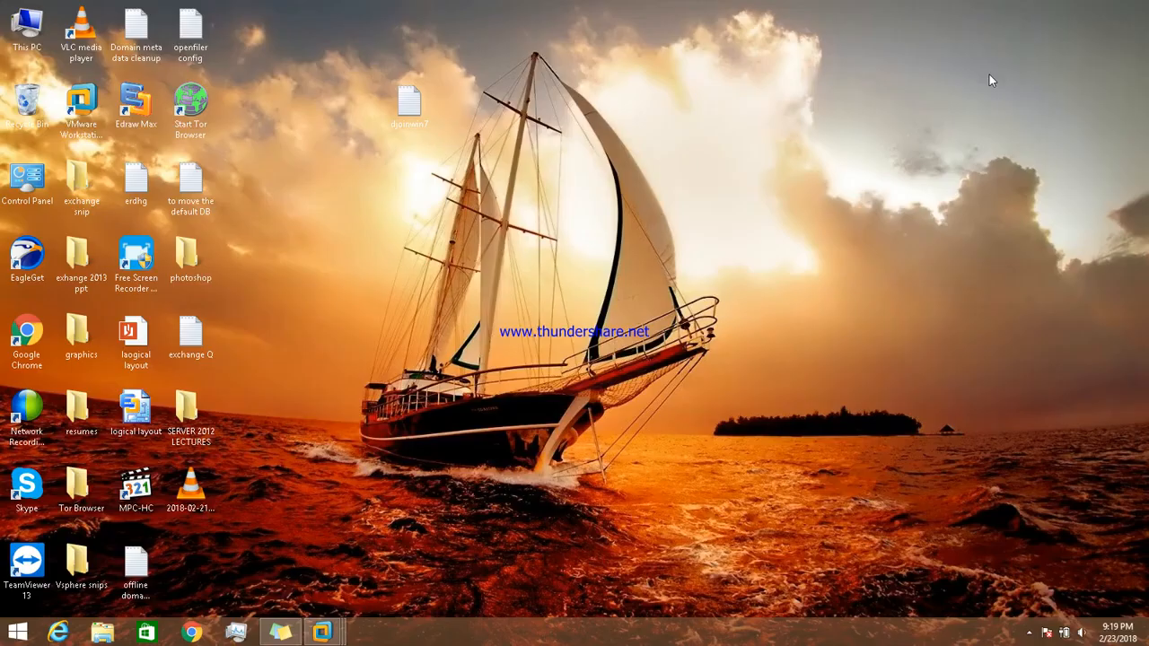
pyautogui.click(1028, 633)
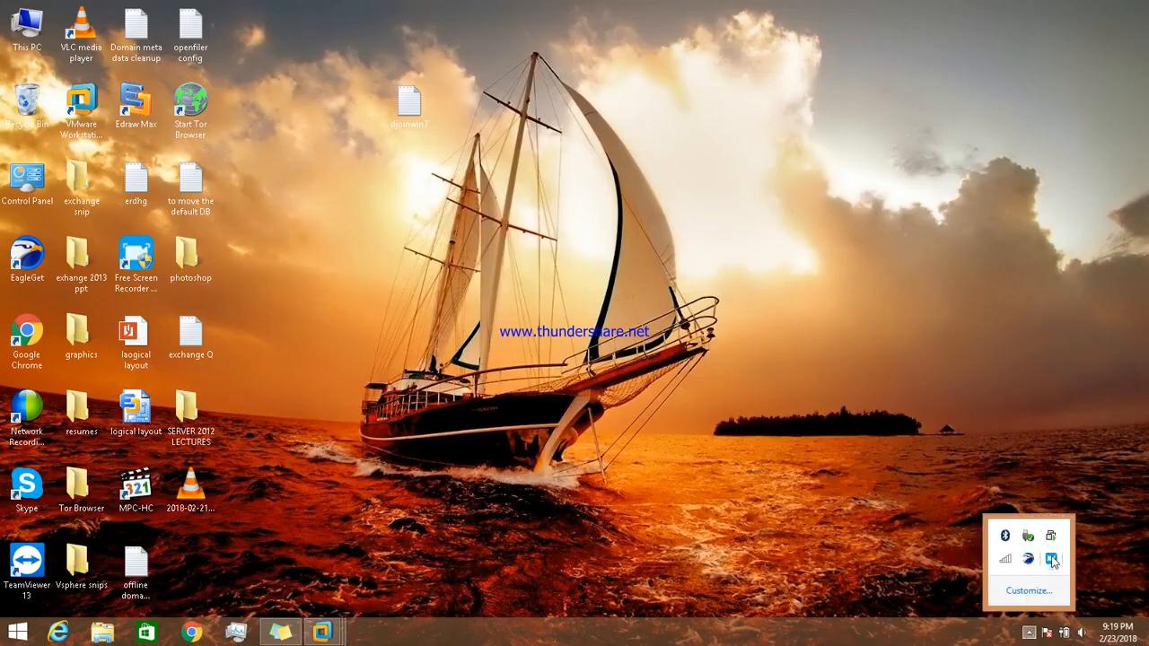